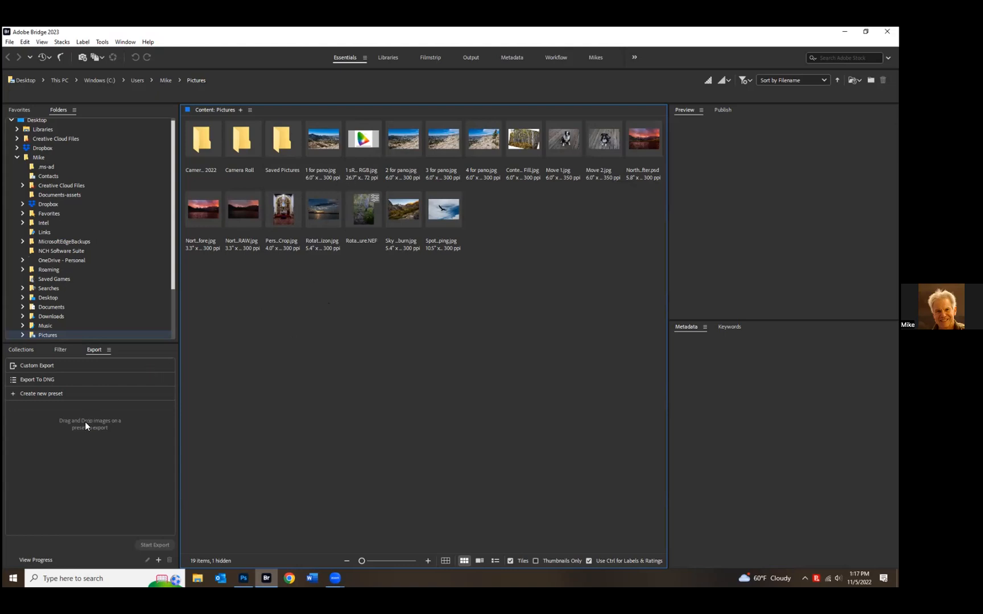
- Filter the Pictures folder to Photoshop documents and view North Lake After.psd in Photoshop, closing it when done
{"action": "left_click", "coordinate": [61, 350]}
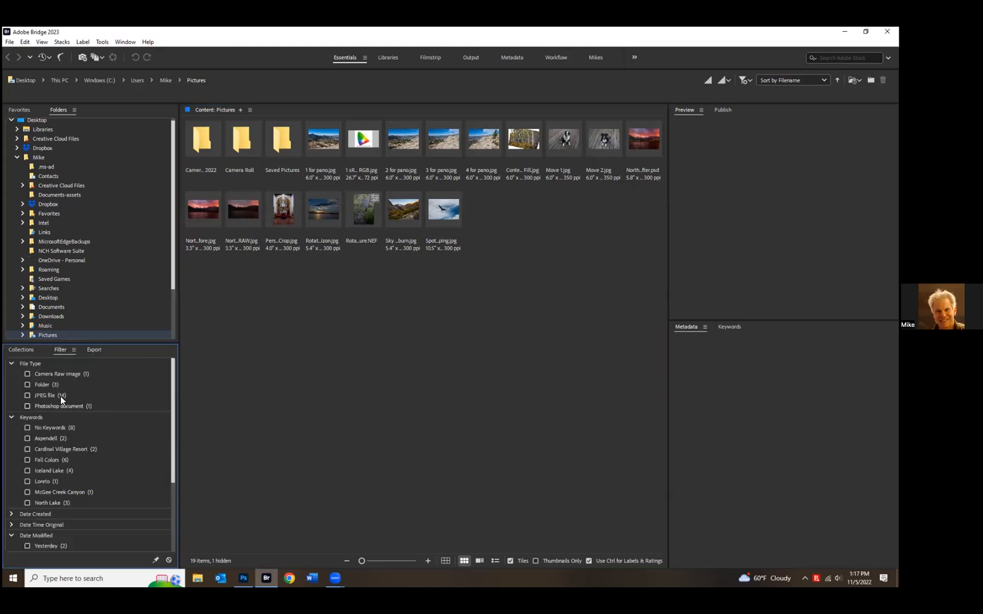
{"action": "left_click", "coordinate": [46, 408]}
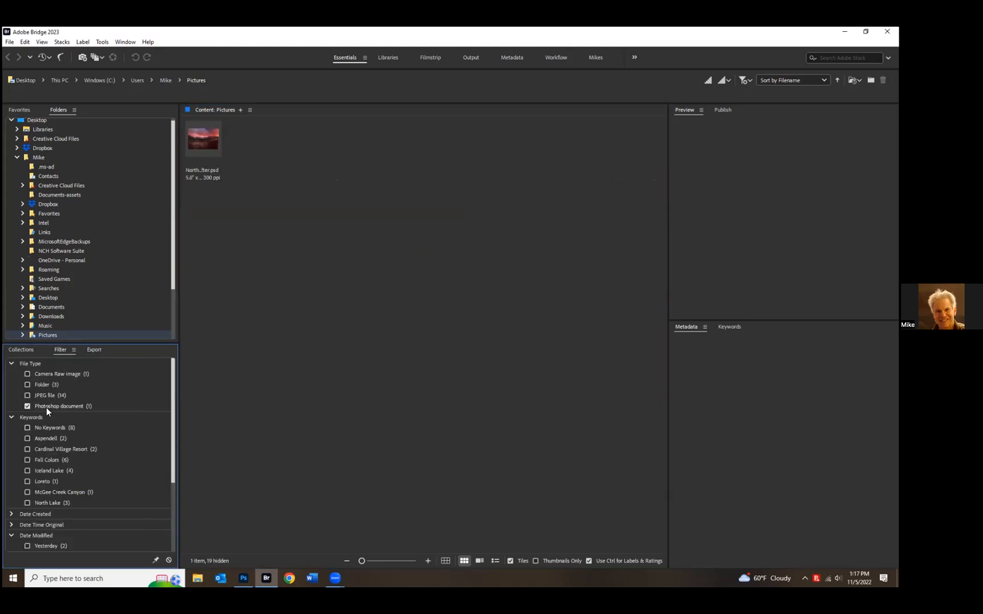
{"action": "double_click", "coordinate": [194, 141]}
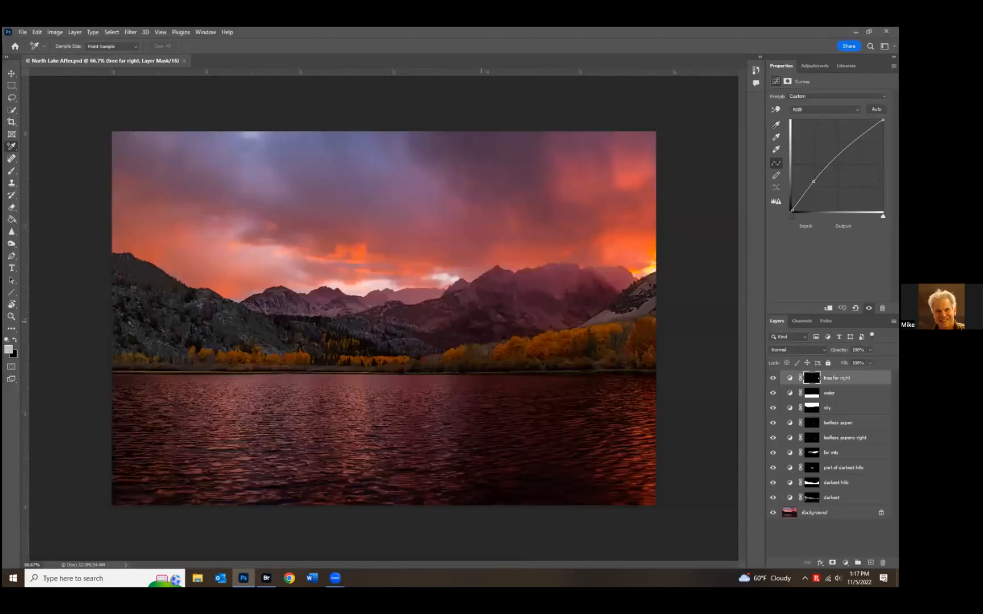
{"action": "left_click", "coordinate": [184, 61]}
- Open the raw photo Rotation Picture.NEF from the Pictures folder in Camera Raw
{"action": "right_click", "coordinate": [163, 578]}
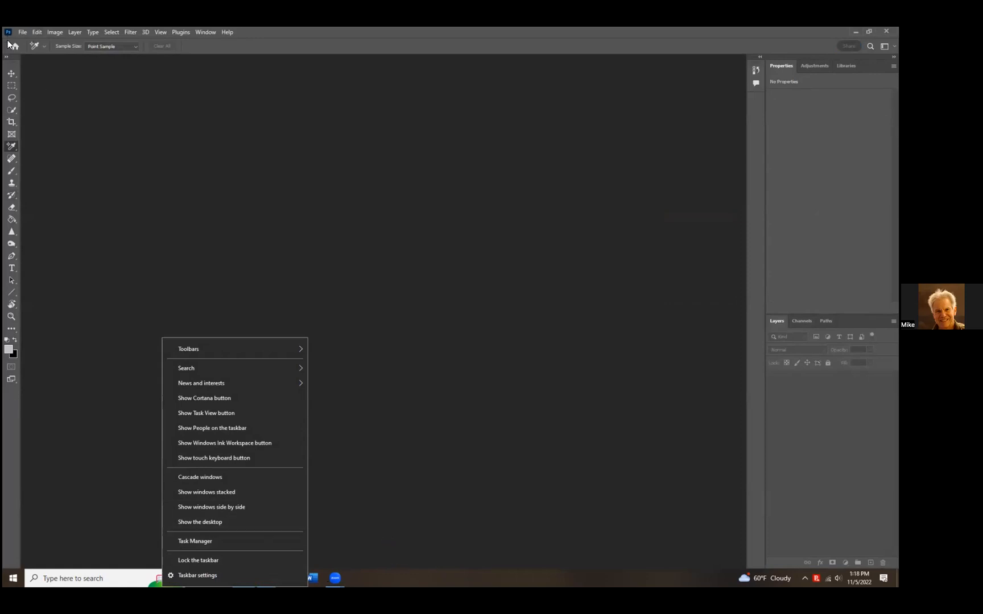
{"action": "left_click", "coordinate": [23, 32]}
{"action": "left_click", "coordinate": [32, 51]}
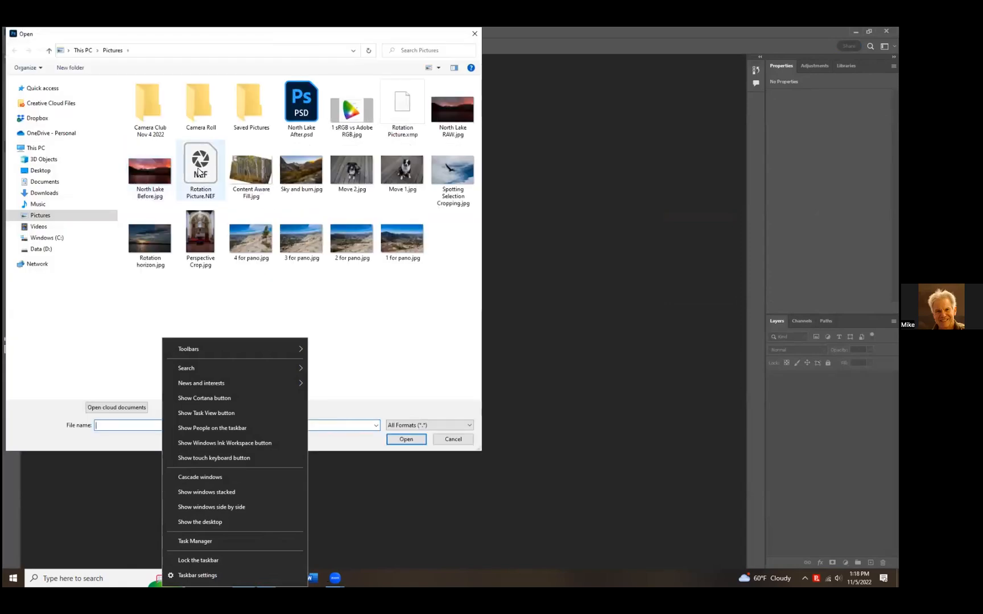
{"action": "double_click", "coordinate": [198, 171]}
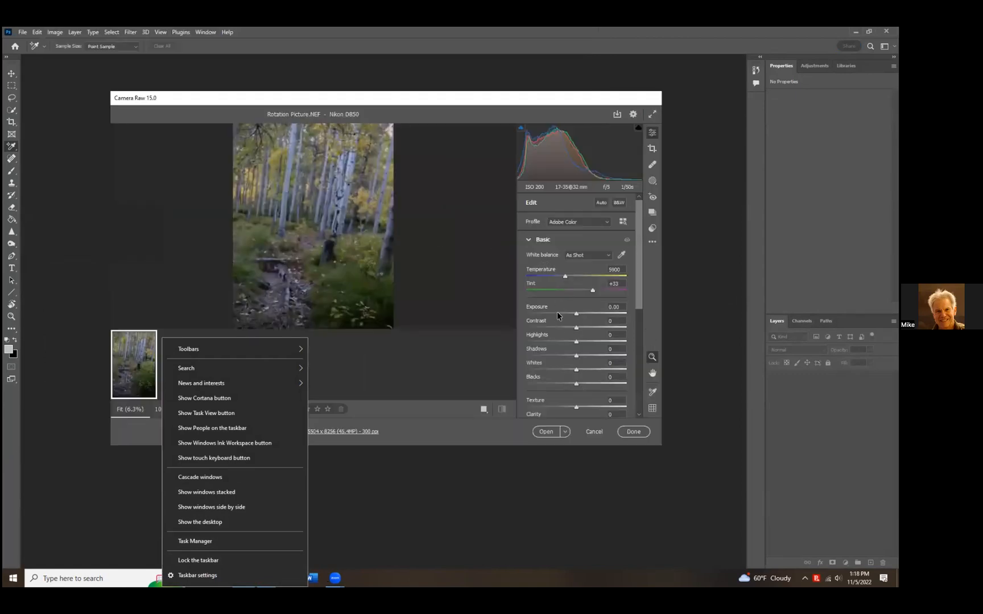
- Try a Contrast of +20 on the raw photo and discard the changes by cancelling Camera Raw
{"action": "mouse_move", "coordinate": [577, 320]}
{"action": "left_mouse_down"}
{"action": "mouse_move", "coordinate": [609, 313]}
{"action": "mouse_move", "coordinate": [586, 316]}
{"action": "left_mouse_up"}
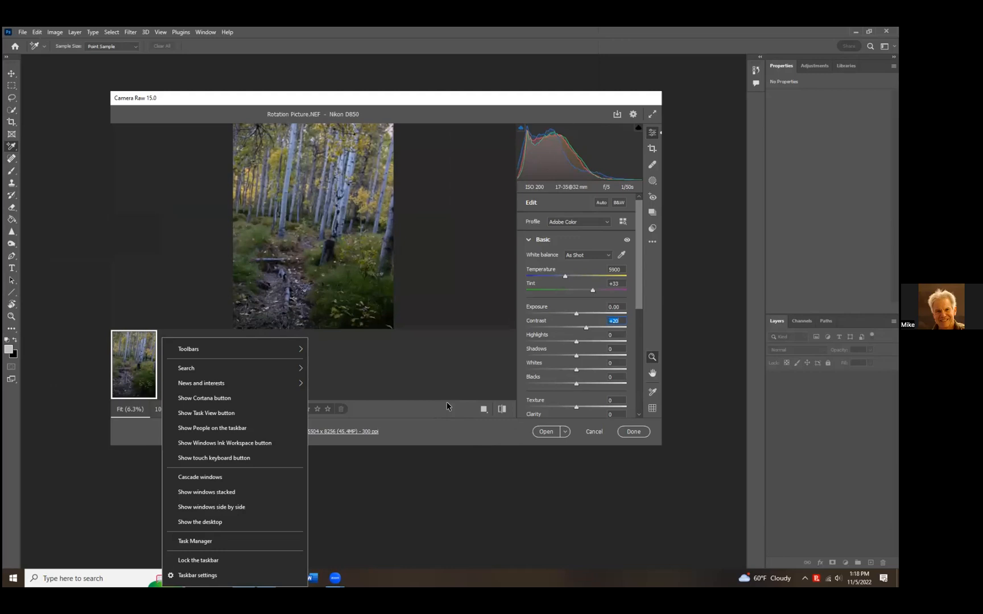
{"action": "left_click", "coordinate": [589, 431]}
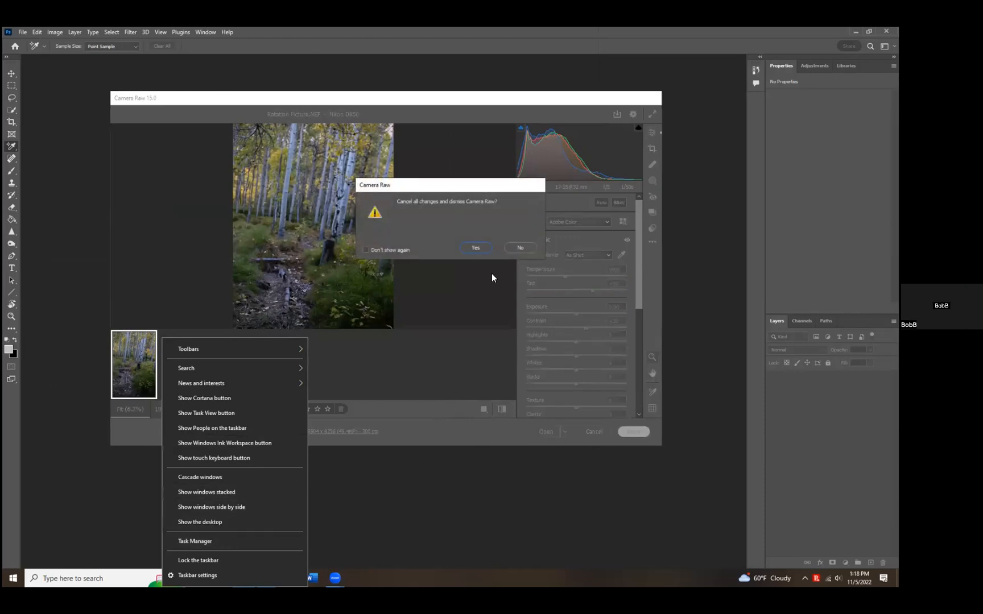
{"action": "left_click", "coordinate": [651, 96]}
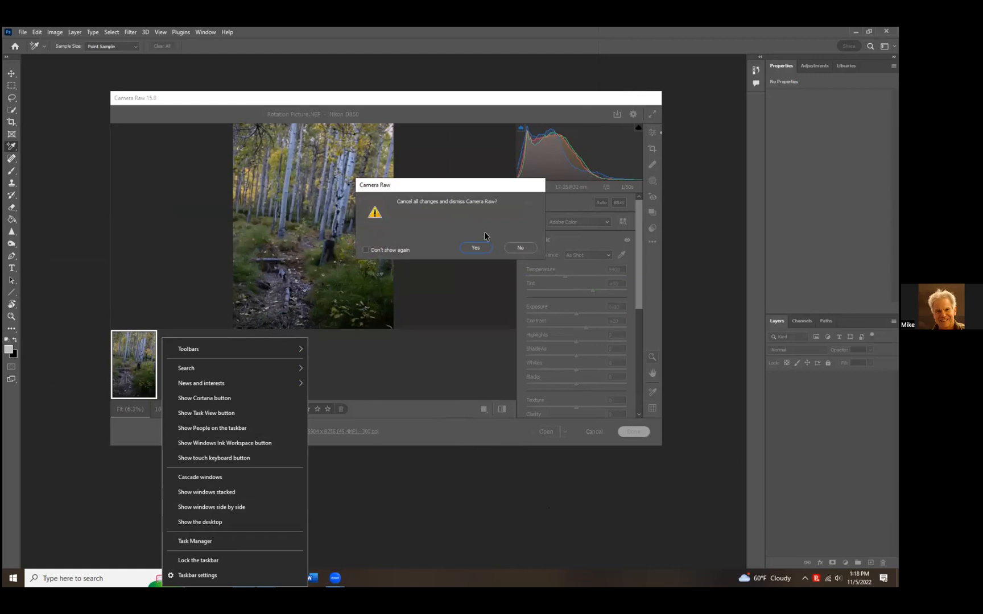
{"action": "left_click", "coordinate": [475, 249]}
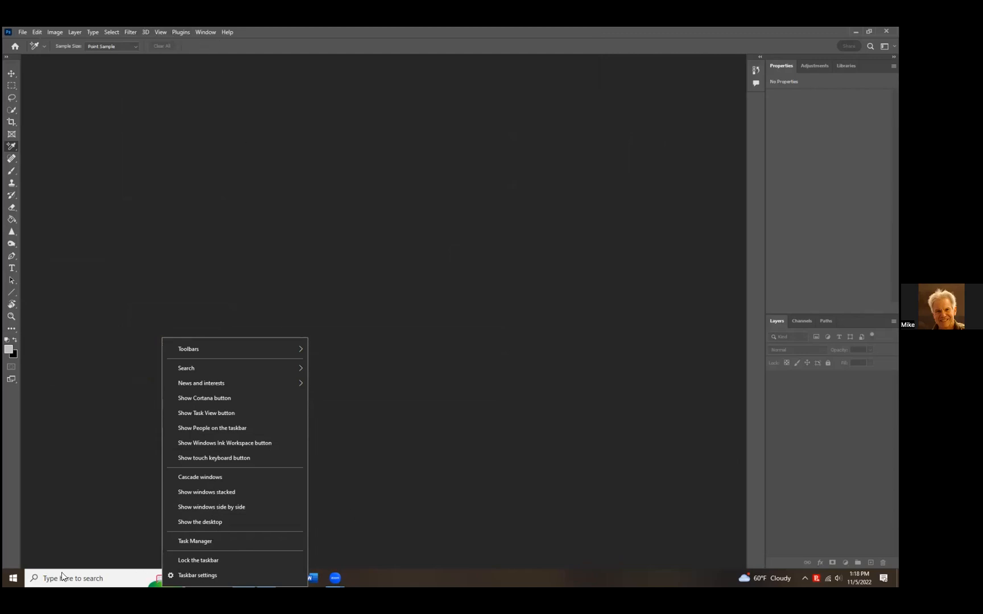
{"action": "left_click", "coordinate": [200, 564]}
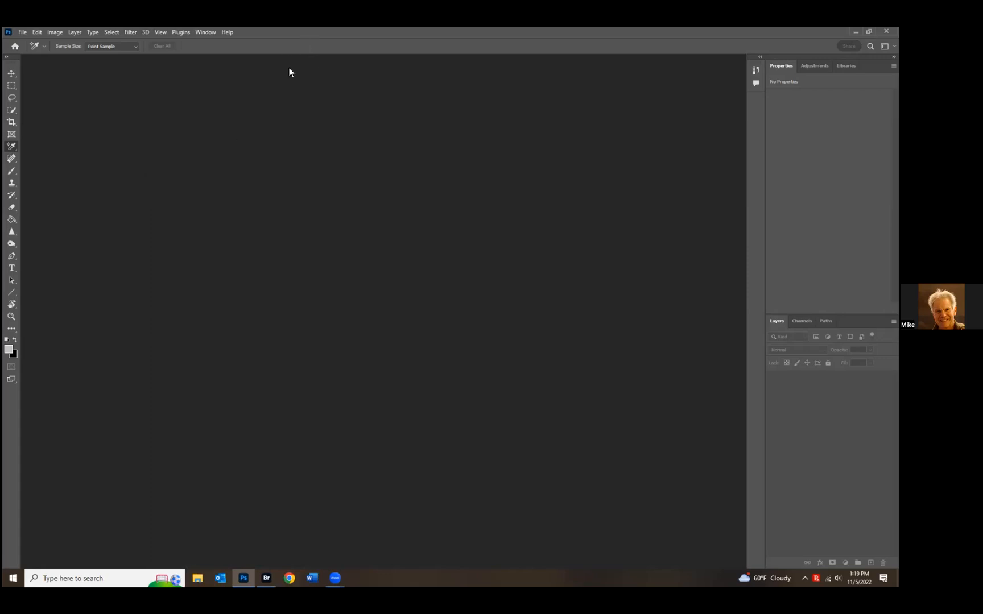
- Examine Photoshop's system information for the installed version and the computer's memory and processor details
{"action": "left_click", "coordinate": [222, 32]}
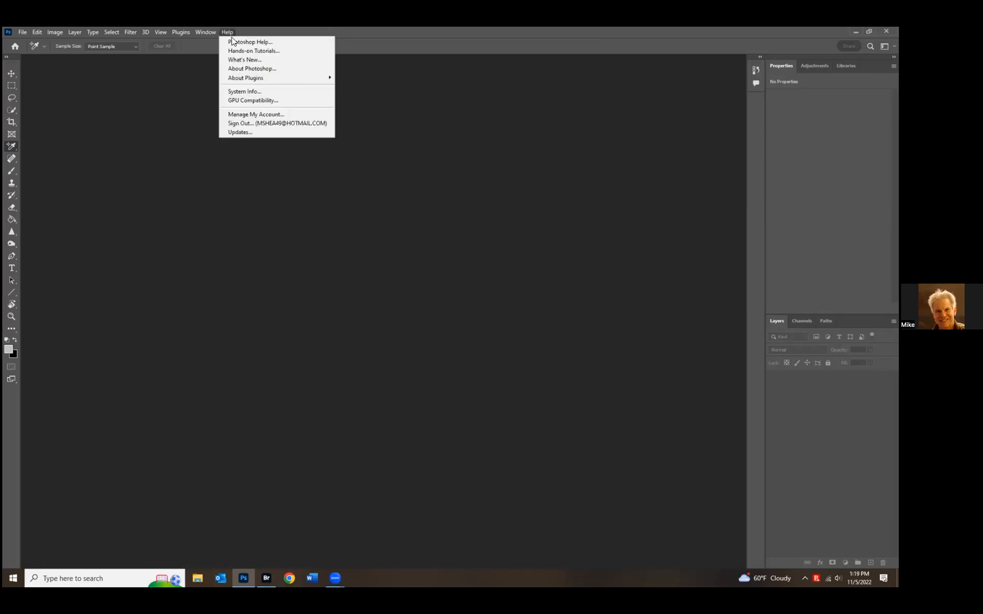
{"action": "left_click", "coordinate": [264, 137]}
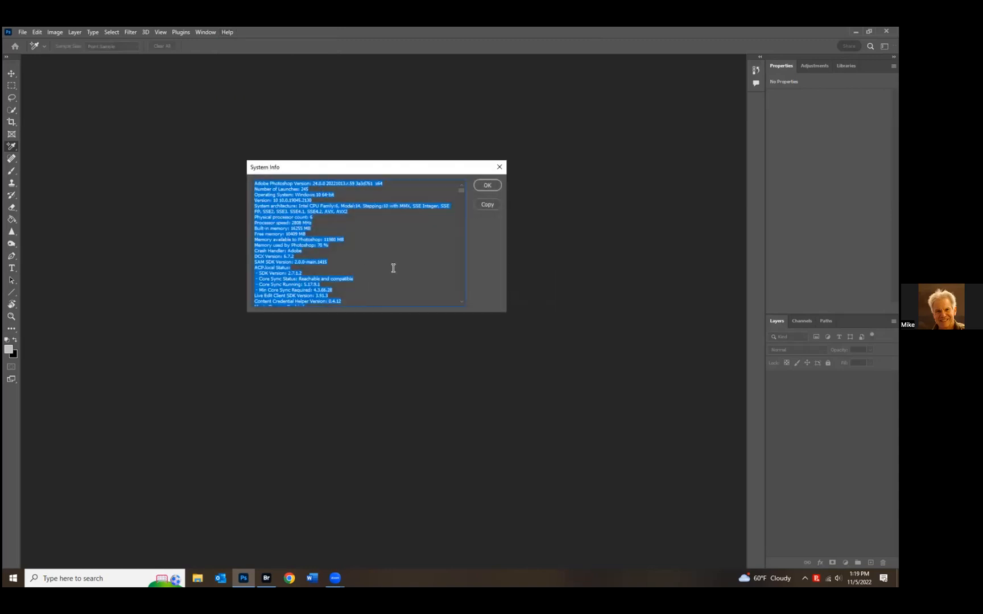
{"action": "left_click", "coordinate": [280, 191]}
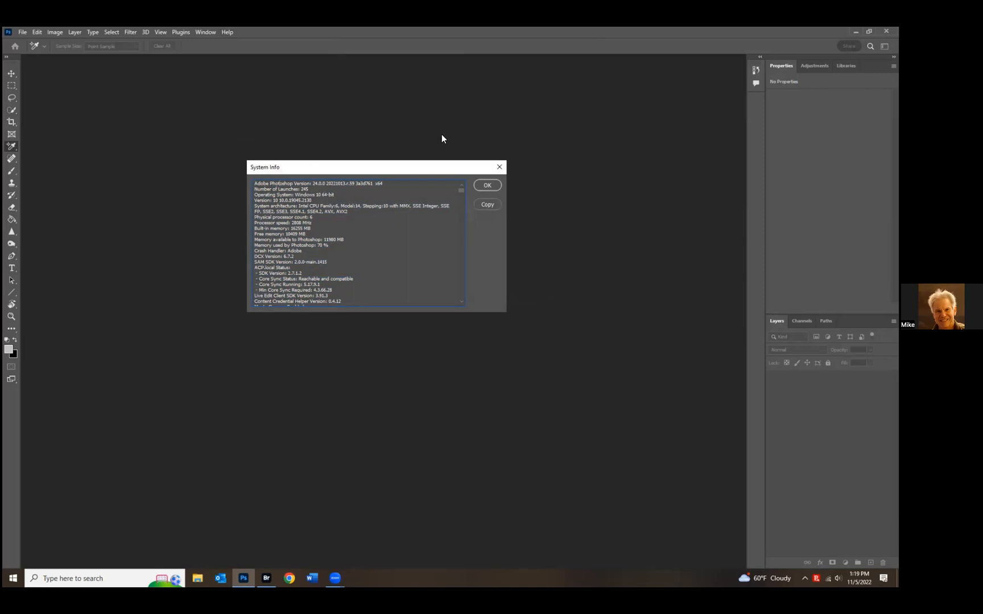
{"action": "left_click", "coordinate": [487, 186]}
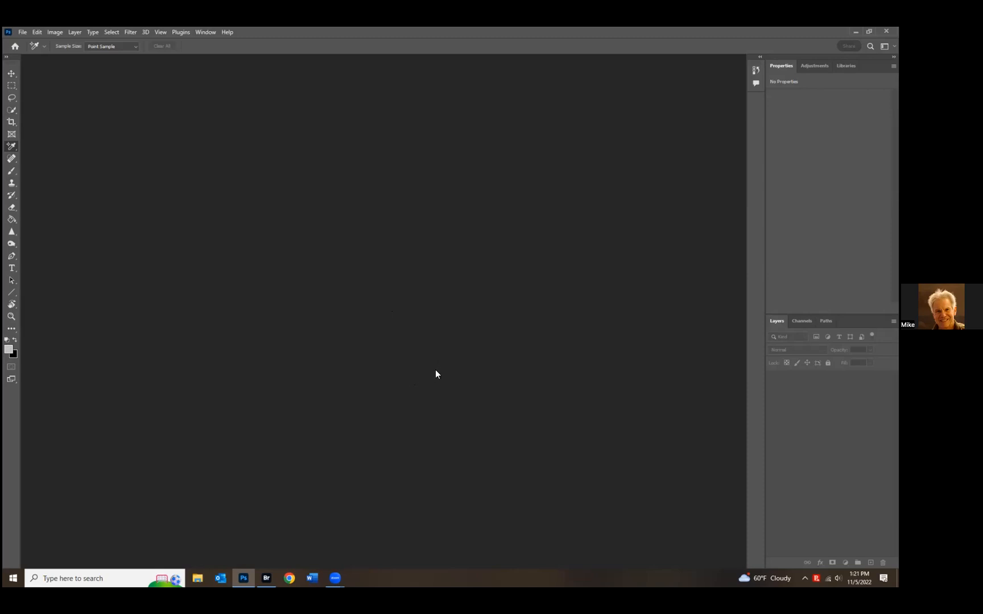
- Try the North America Prepress 2 preset in the Color Settings and close them without applying it
{"action": "left_click", "coordinate": [37, 33]}
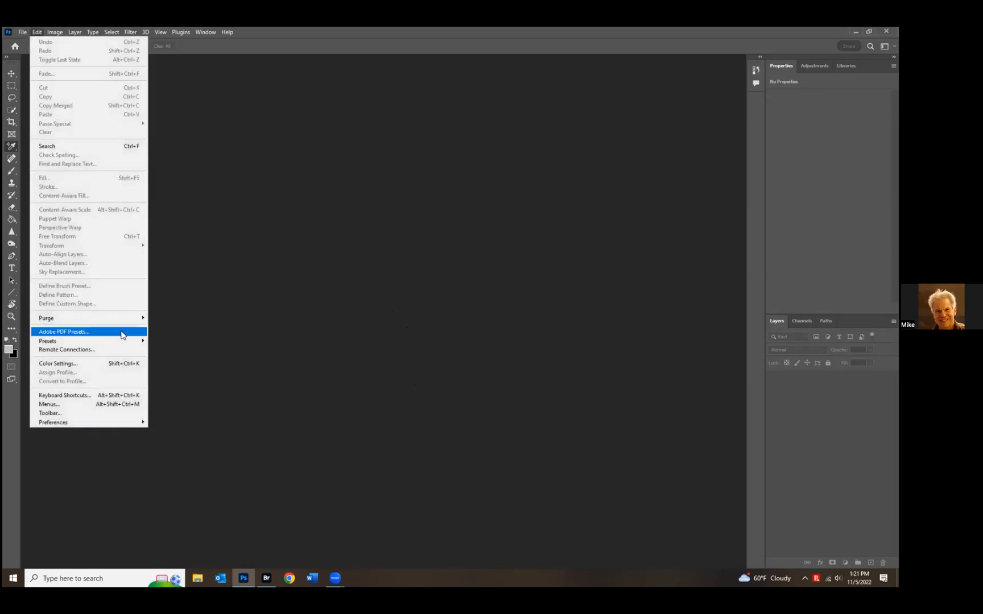
{"action": "left_click", "coordinate": [50, 364]}
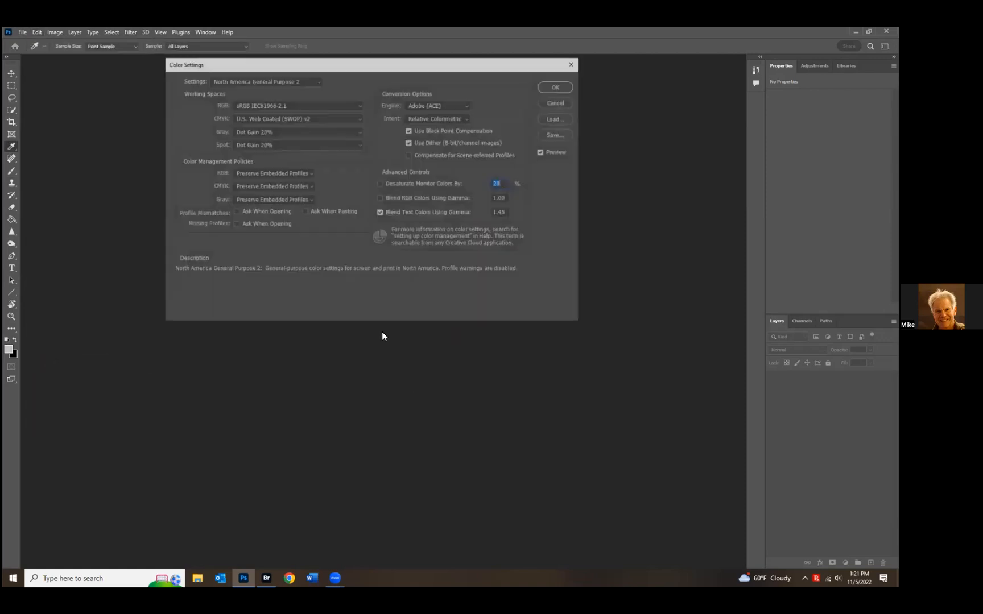
{"action": "left_click_drag", "start_coordinate": [353, 66], "coordinate": [329, 157]}
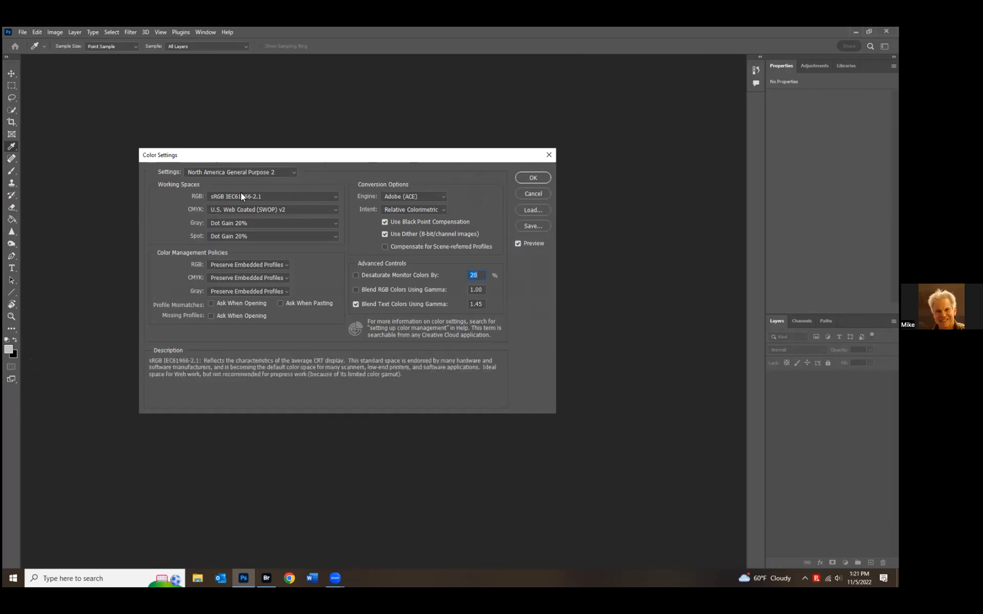
{"action": "left_click", "coordinate": [295, 172]}
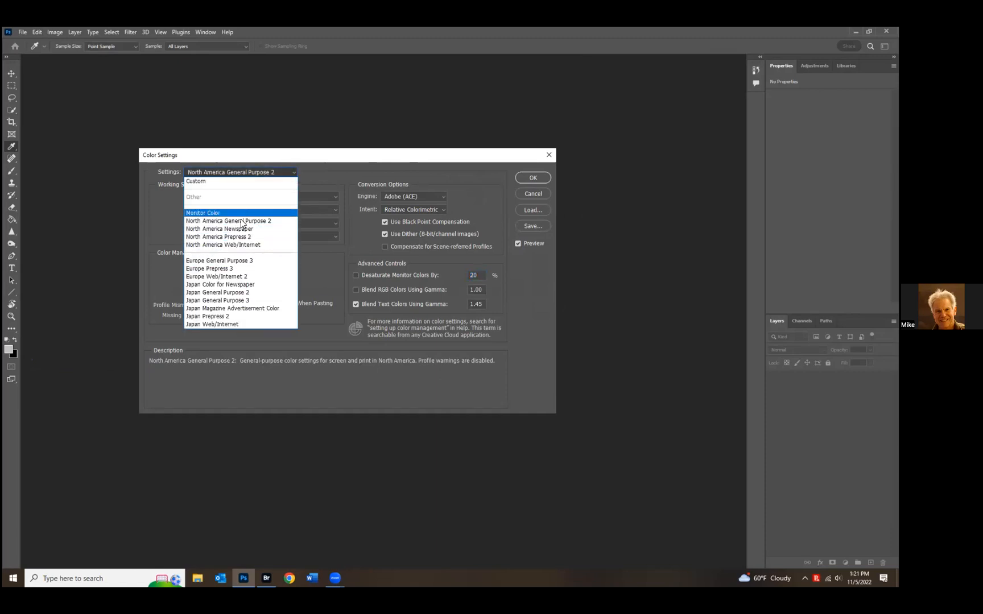
{"action": "left_click", "coordinate": [245, 237]}
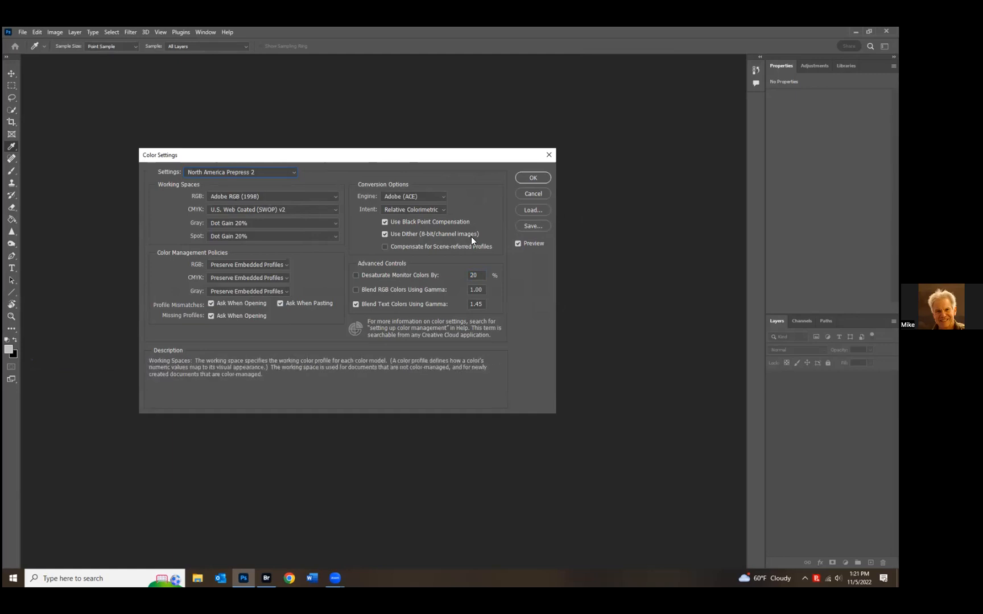
{"action": "left_click", "coordinate": [546, 155]}
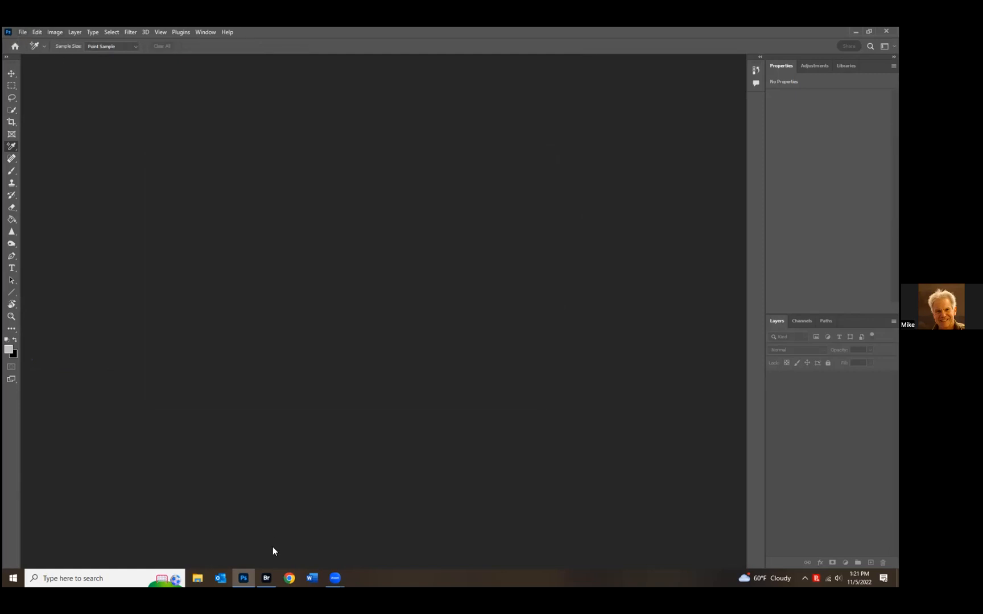
- Switch to Bridge, clear the Photoshop document filter, and view 1 sRGB vs Adobe RGB.jpg in Photoshop, closing it when done
{"action": "left_click", "coordinate": [269, 574]}
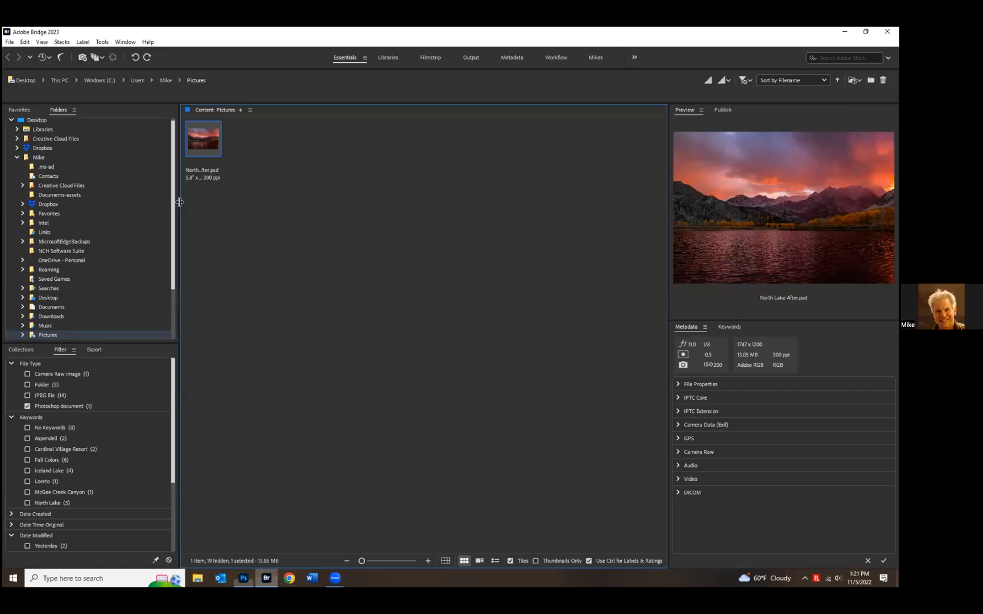
{"action": "left_click", "coordinate": [61, 406]}
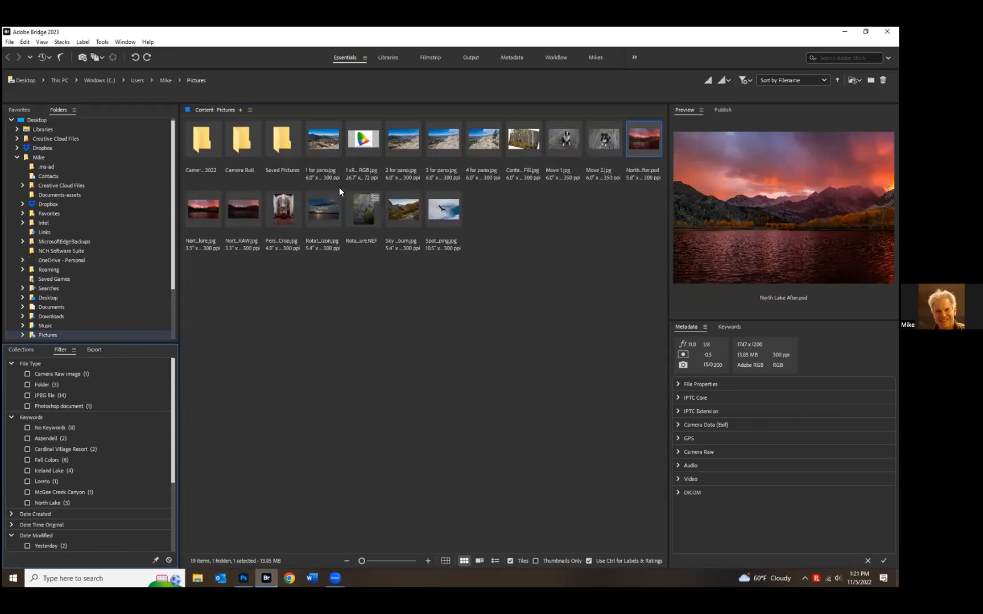
{"action": "left_click", "coordinate": [366, 140]}
{"action": "right_click", "coordinate": [366, 138]}
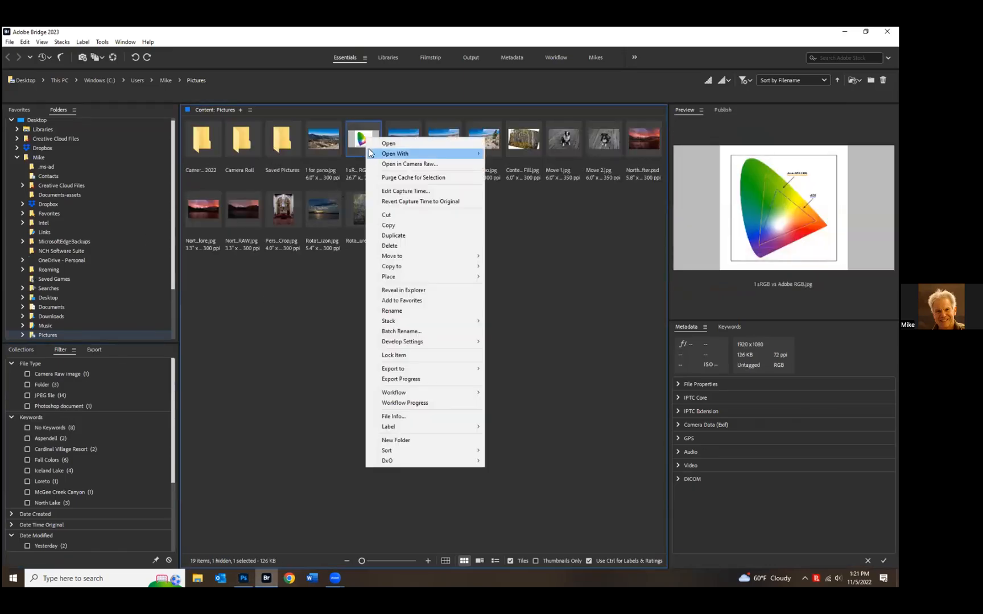
{"action": "left_click", "coordinate": [398, 145]}
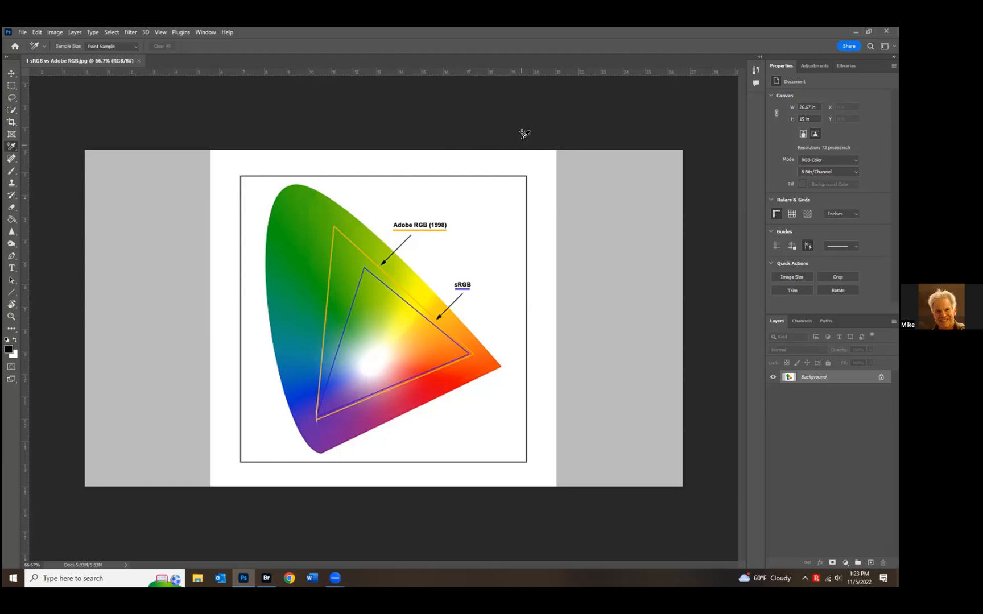
{"action": "left_click", "coordinate": [139, 60]}
- Apply the North America Prepress 2 color settings with the profile mismatch options Ask When Opening and Ask When Pasting turned off
{"action": "left_click", "coordinate": [38, 32]}
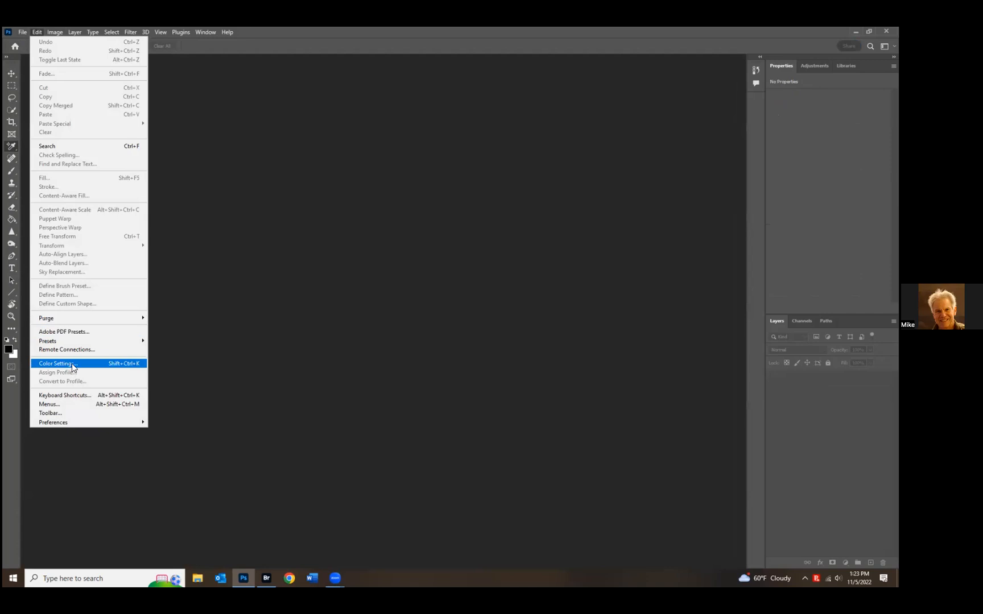
{"action": "left_click", "coordinate": [73, 368]}
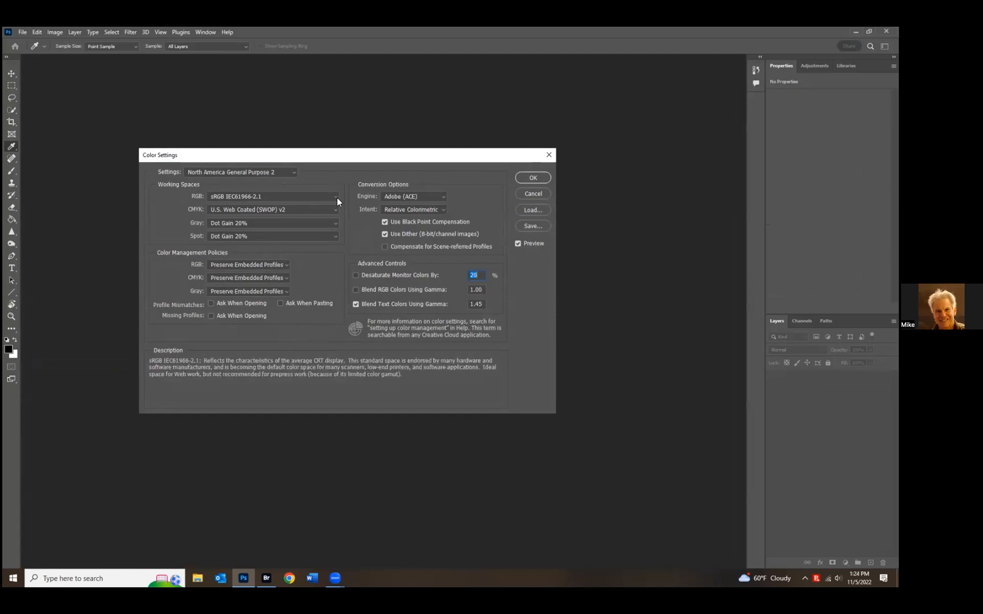
{"action": "left_click", "coordinate": [286, 171]}
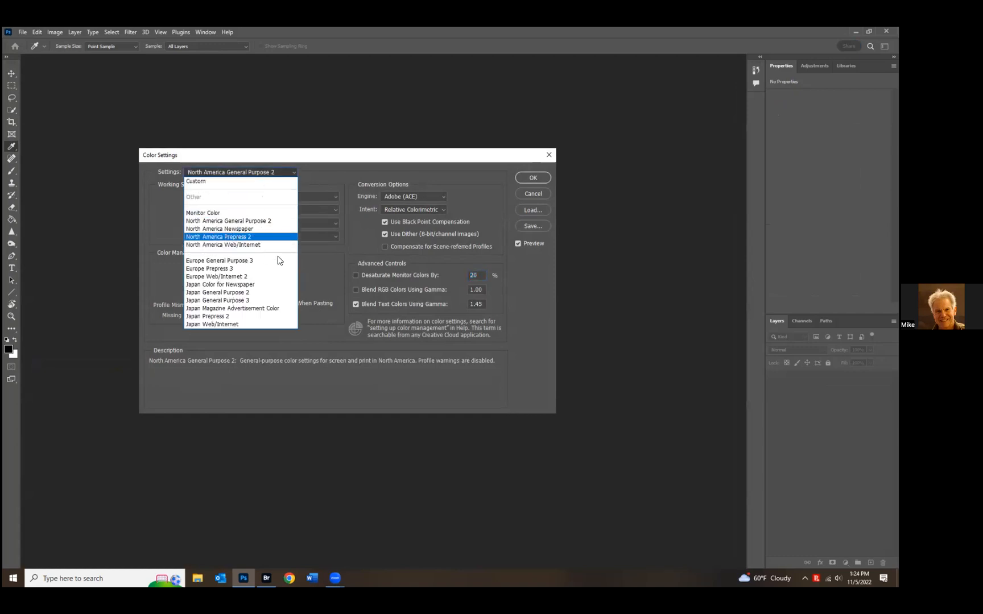
{"action": "left_click", "coordinate": [228, 238]}
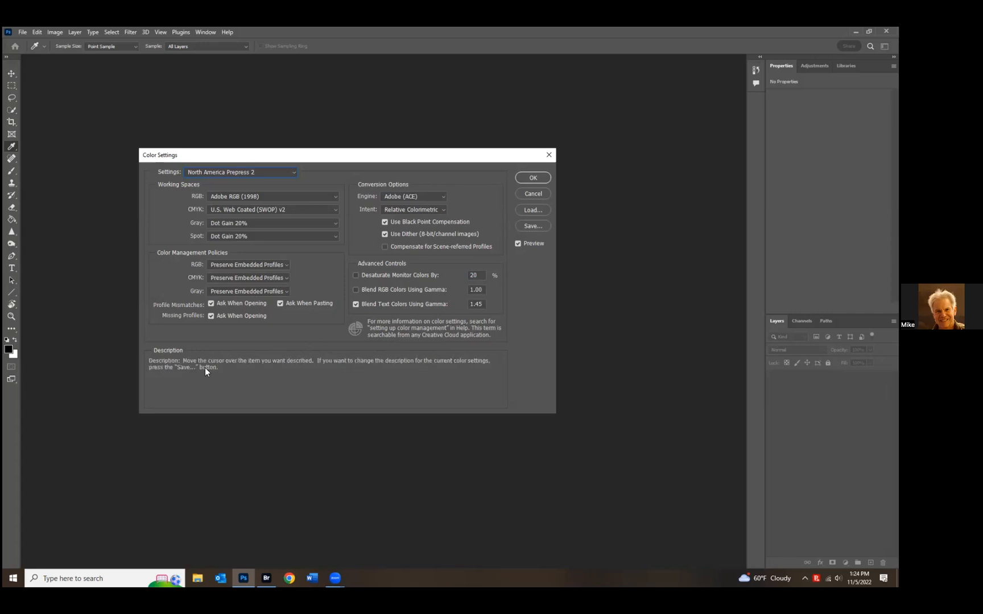
{"action": "left_click", "coordinate": [211, 303]}
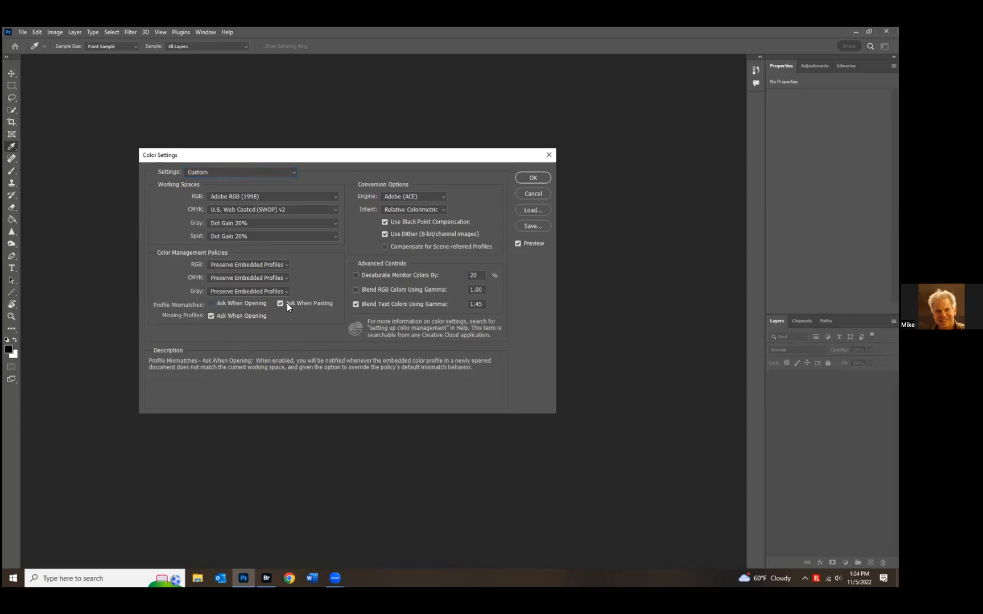
{"action": "left_click", "coordinate": [279, 305]}
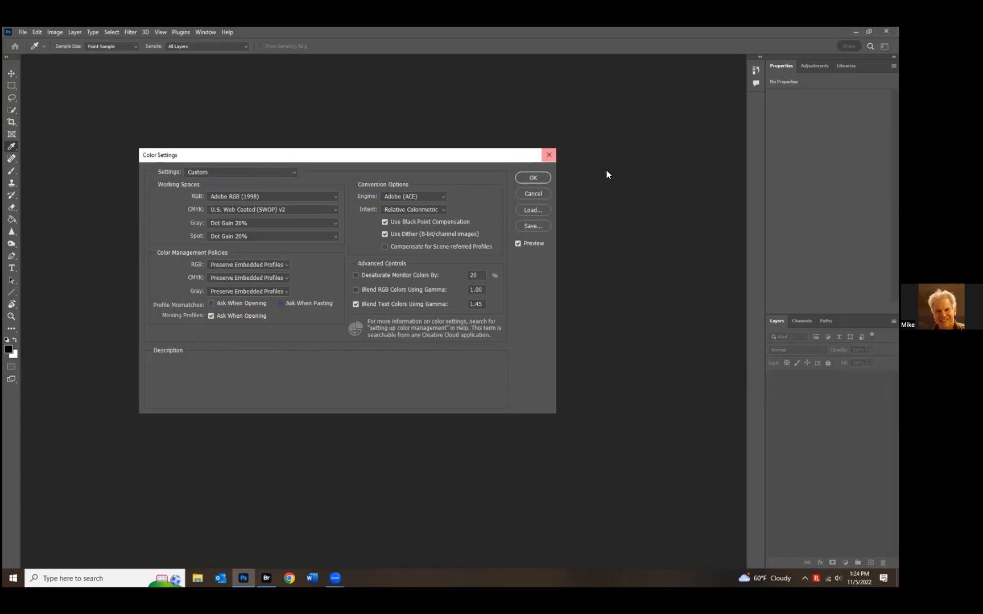
{"action": "left_click", "coordinate": [539, 178]}
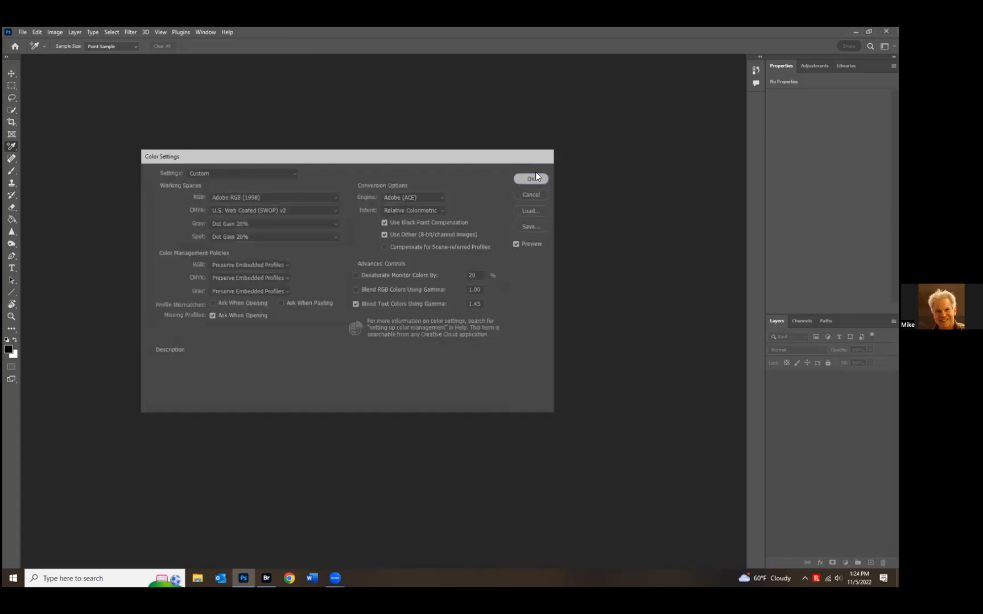
- Open the General preferences and review the General, Workspace and Tools options
{"action": "left_click", "coordinate": [54, 33]}
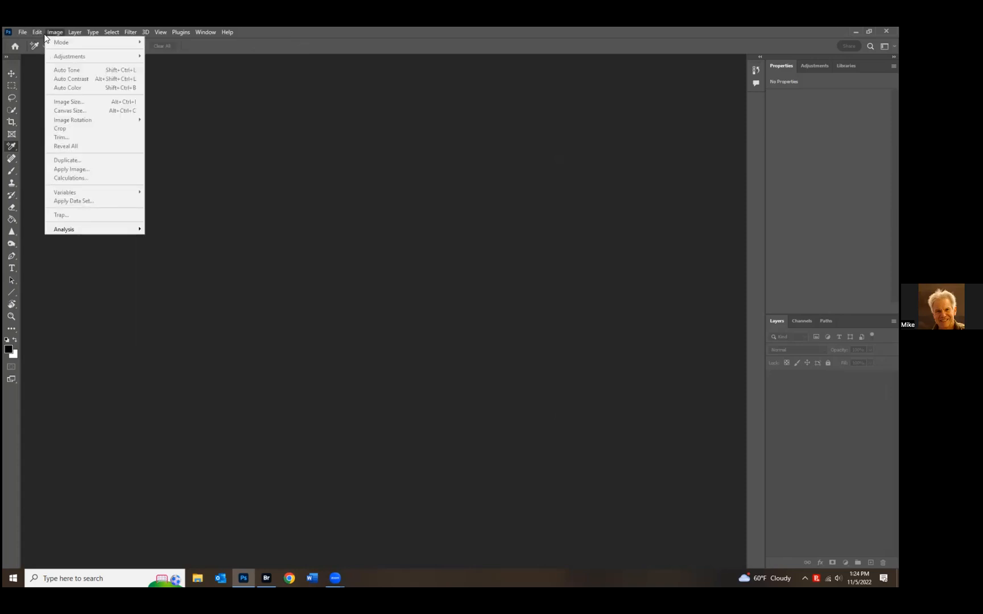
{"action": "mouse_move", "coordinate": [38, 32]}
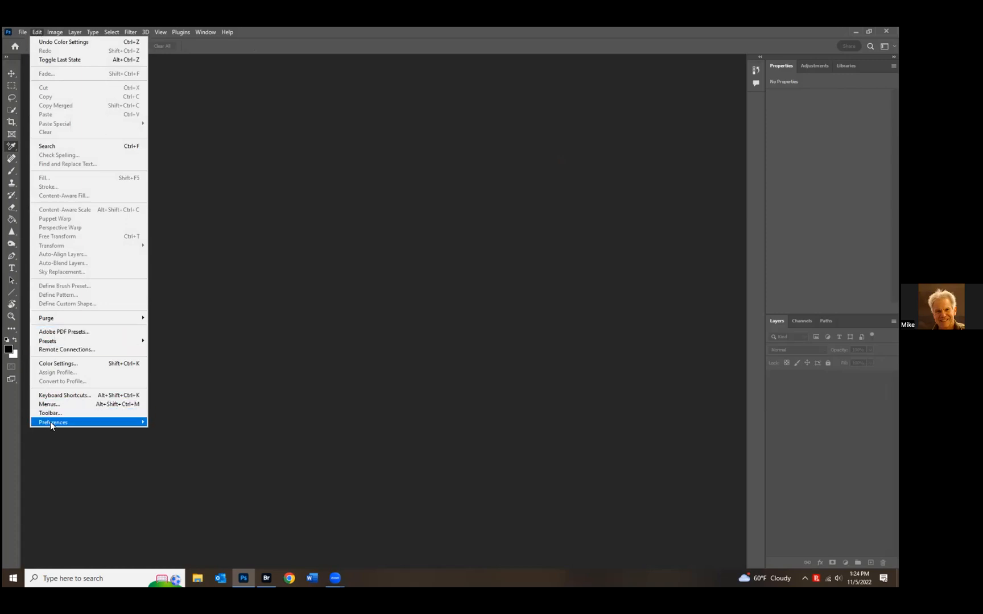
{"action": "mouse_move", "coordinate": [51, 421]}
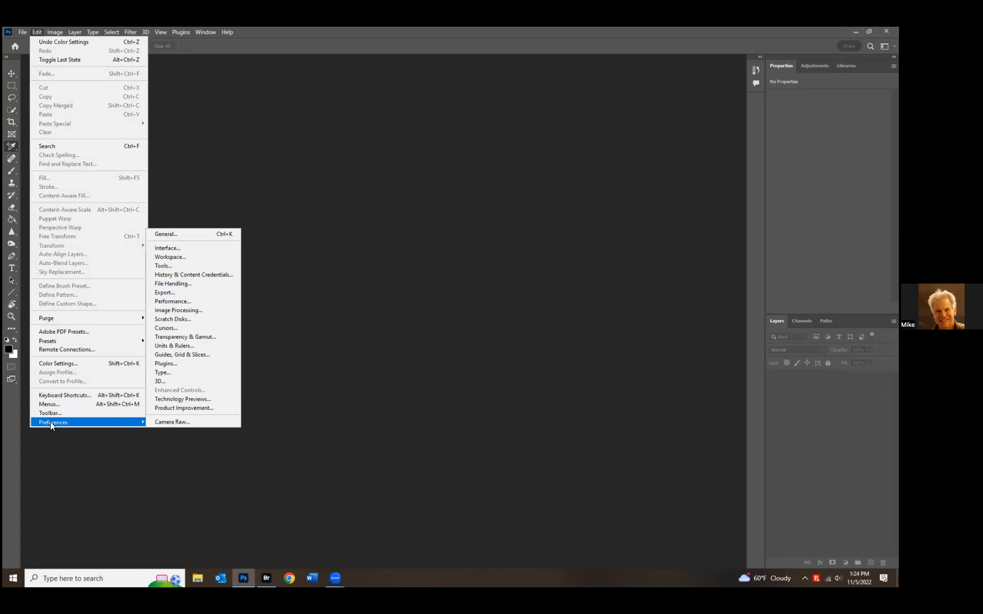
{"action": "left_click", "coordinate": [167, 235]}
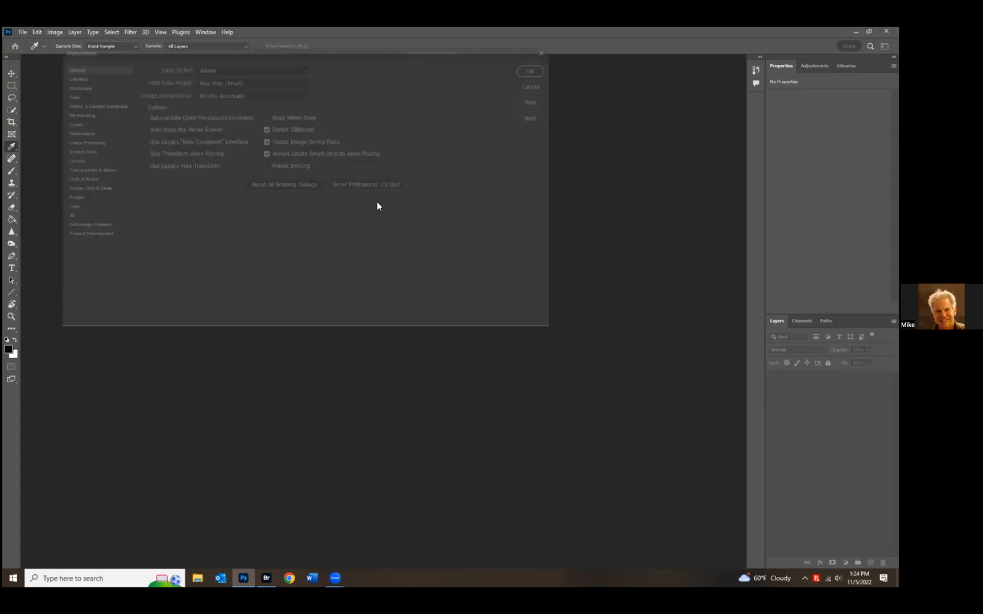
{"action": "left_click_drag", "start_coordinate": [259, 50], "coordinate": [287, 111]}
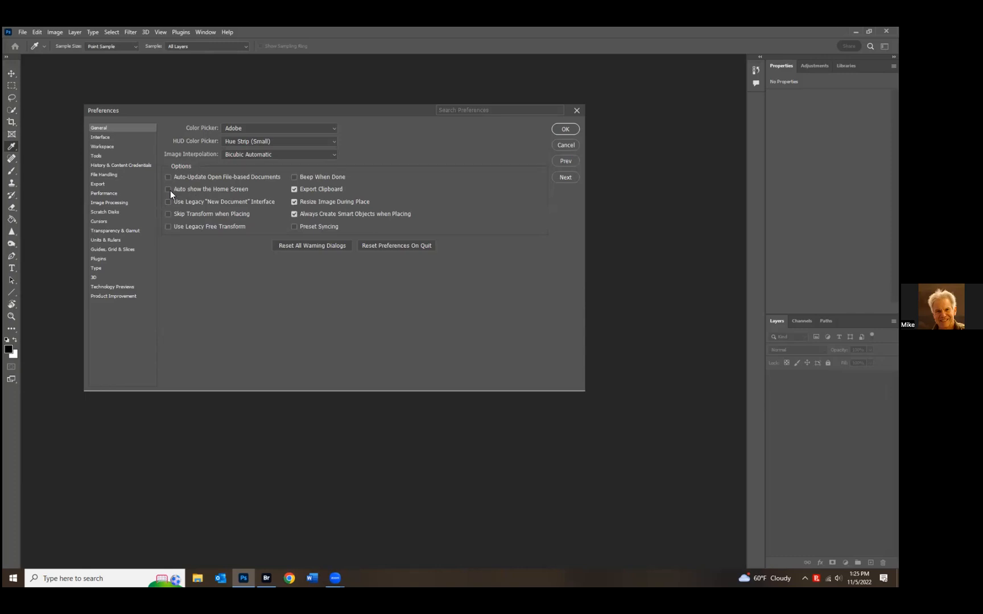
{"action": "left_click", "coordinate": [108, 147]}
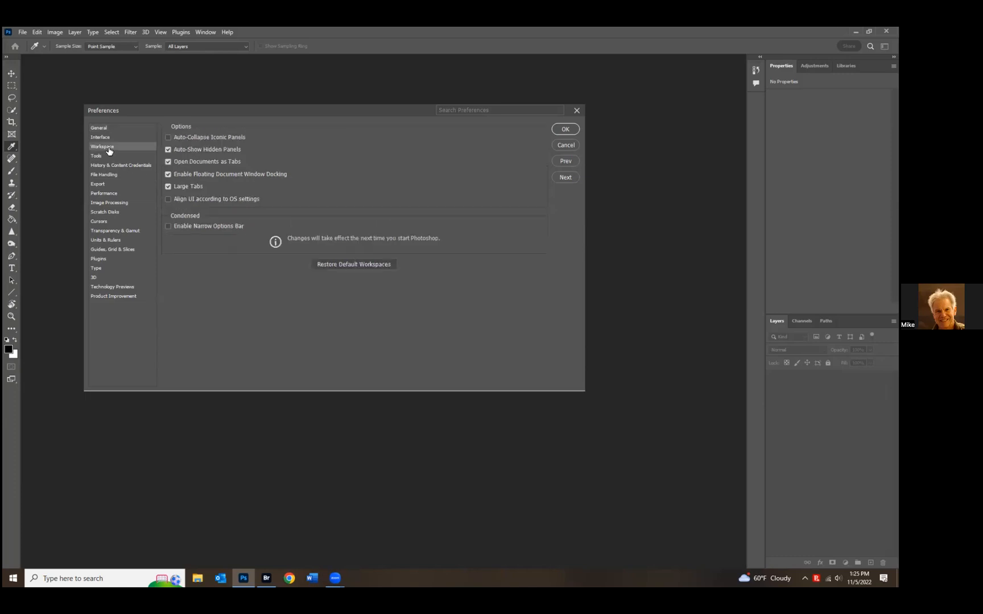
{"action": "left_click", "coordinate": [98, 156]}
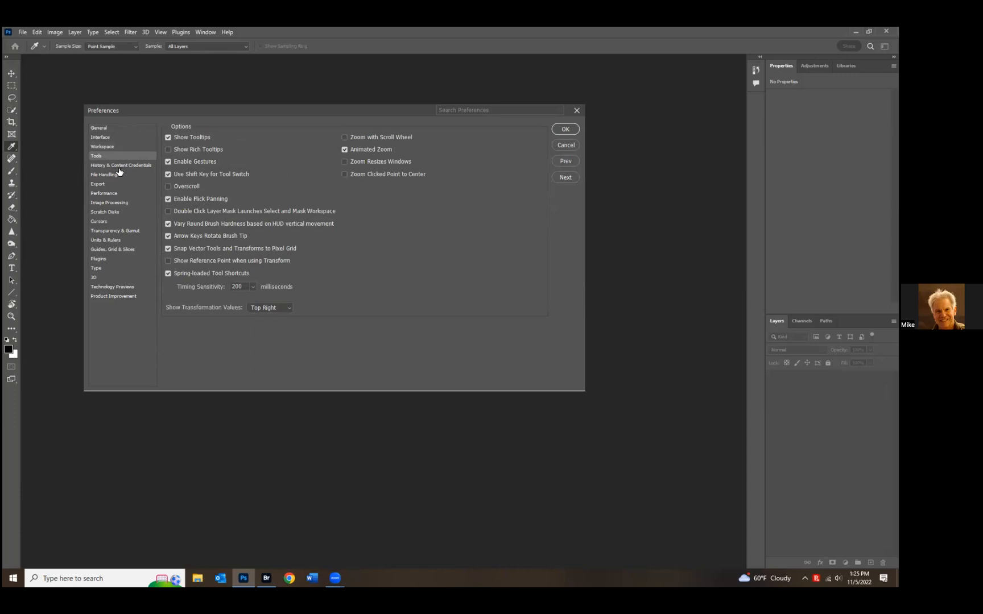
- Set Maximize PSD and PSB File Compatibility to Never in the File Handling preferences
{"action": "left_click", "coordinate": [117, 174]}
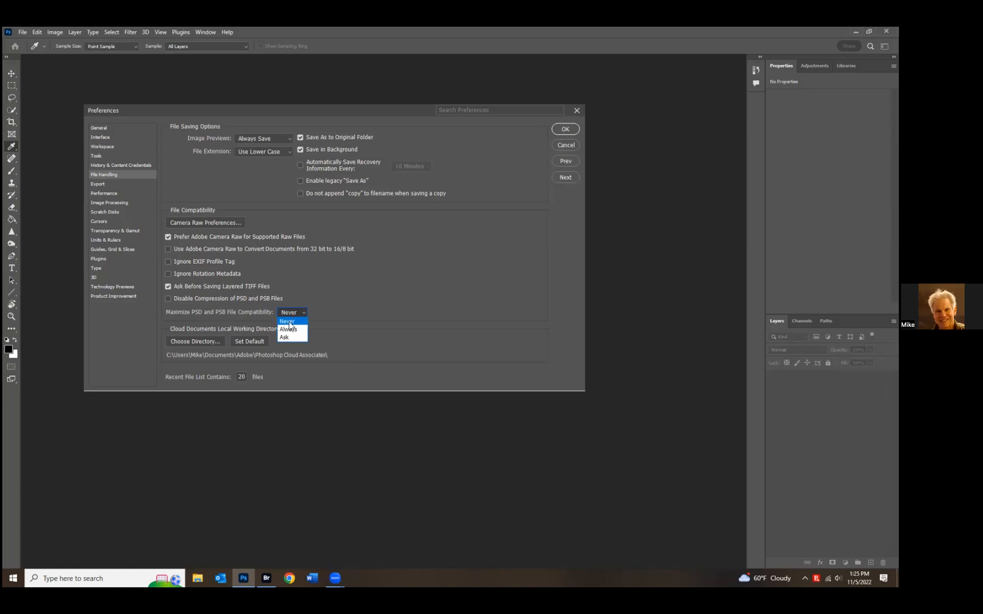
{"action": "left_click", "coordinate": [289, 322]}
{"action": "left_click", "coordinate": [370, 315]}
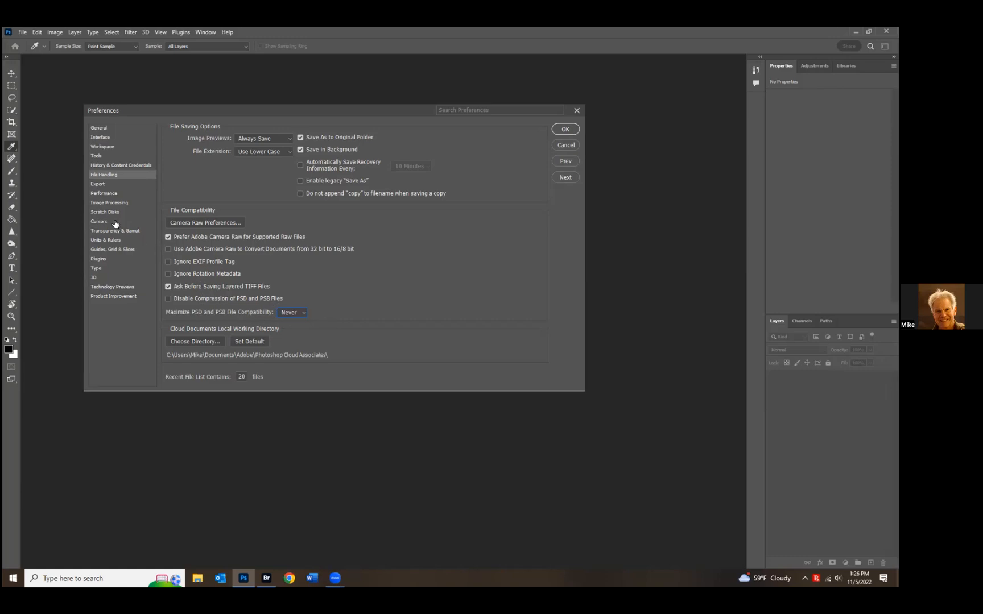
- Set the Quick Export format to JPG in the Export preferences
{"action": "left_click", "coordinate": [97, 185]}
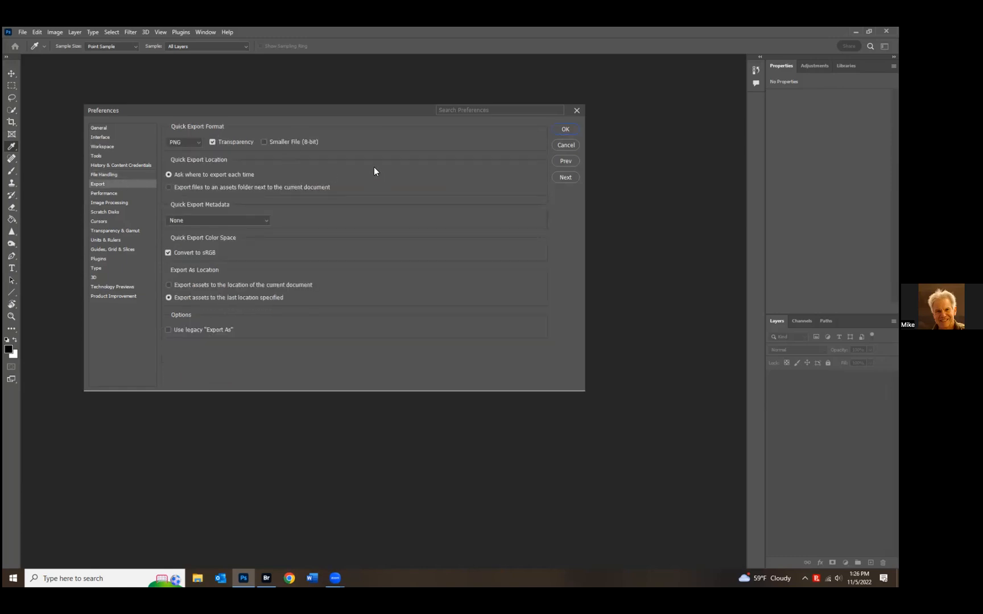
{"action": "left_click", "coordinate": [200, 141]}
{"action": "left_click", "coordinate": [188, 163]}
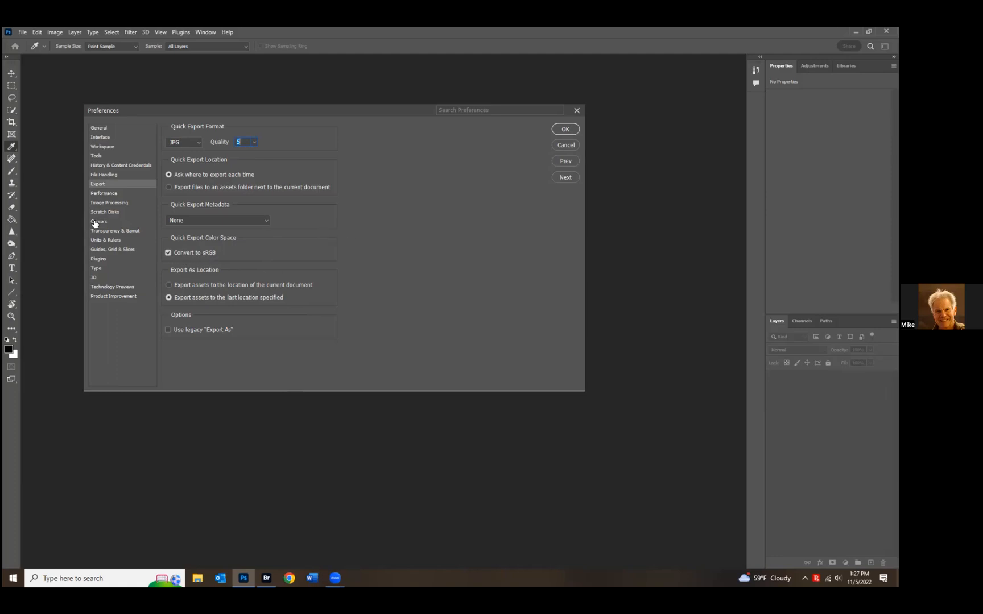
- Review the Performance preferences, activate the C:\ drive as a scratch disk, and apply the preferences
{"action": "left_click", "coordinate": [106, 195]}
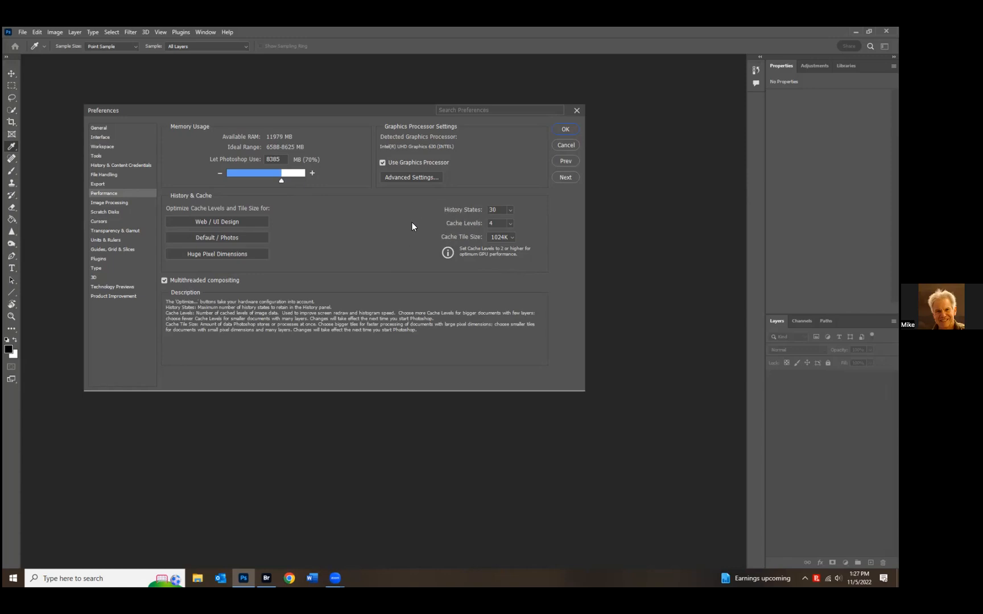
{"action": "left_click", "coordinate": [105, 212]}
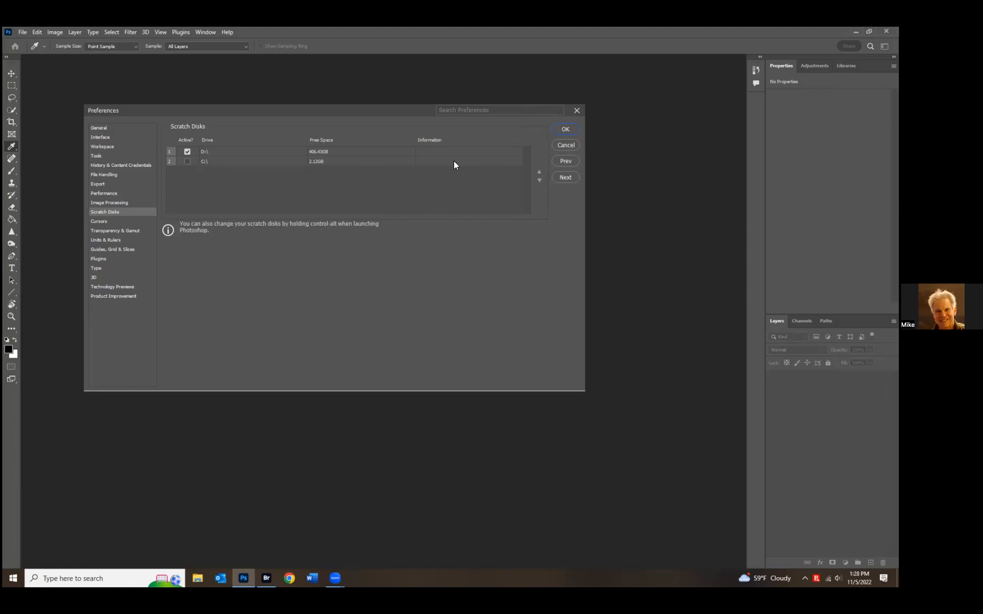
{"action": "left_click", "coordinate": [187, 162]}
{"action": "left_click", "coordinate": [566, 129]}
- Try the Photography workspace and the Motion workspace
{"action": "left_click", "coordinate": [36, 32]}
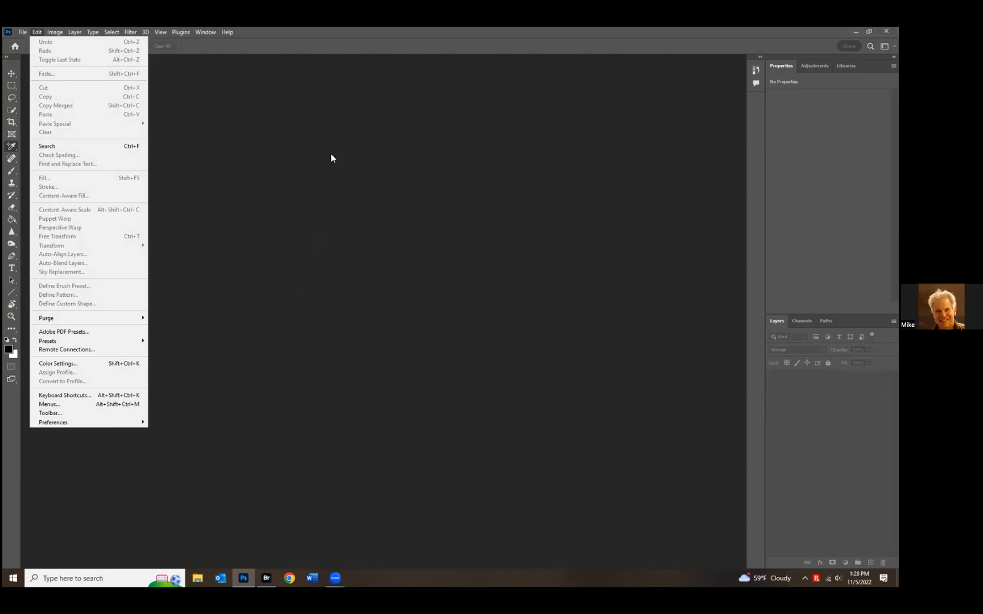
{"action": "left_click", "coordinate": [209, 33]}
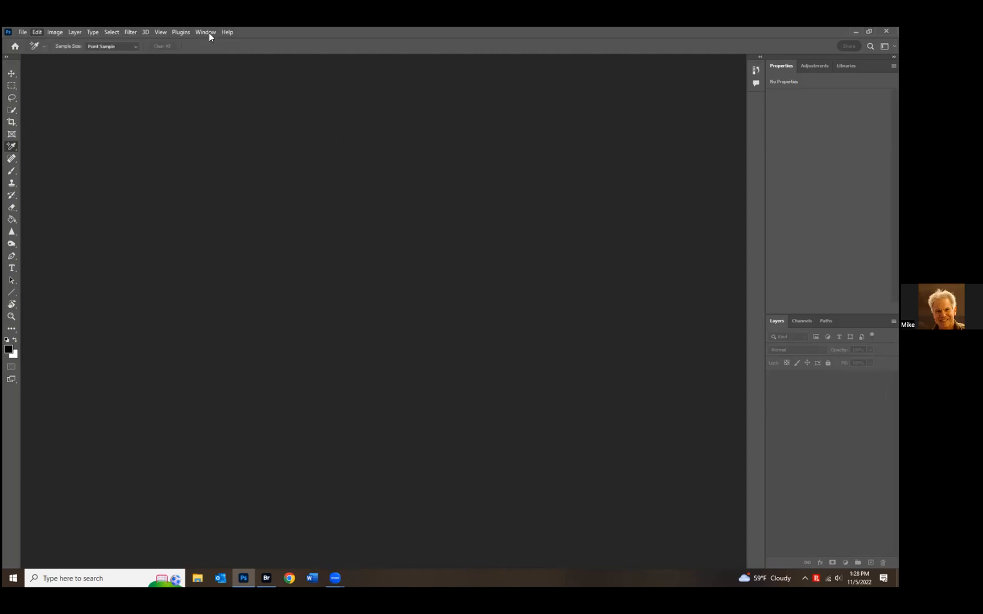
{"action": "left_click", "coordinate": [208, 33]}
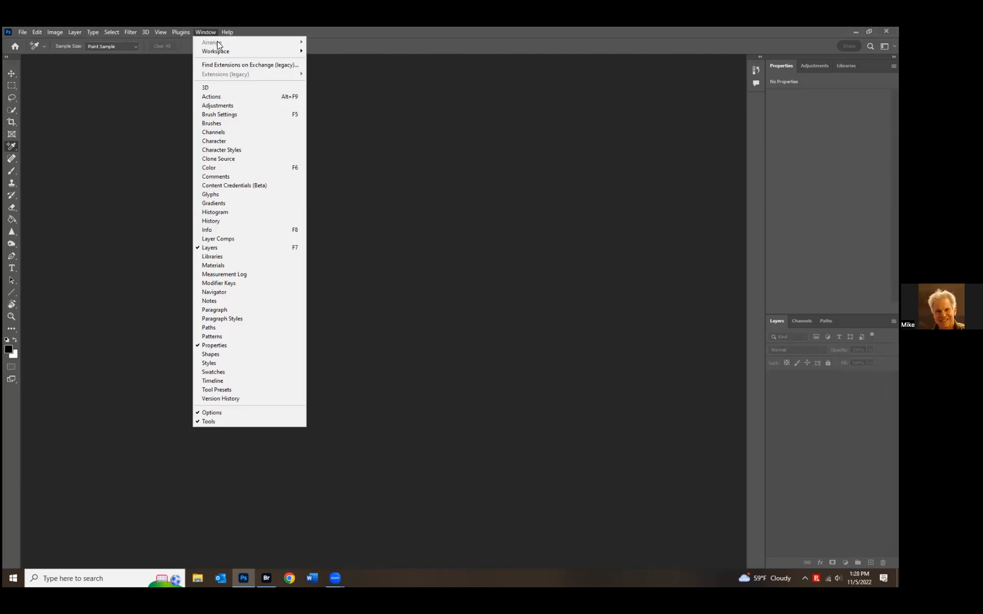
{"action": "mouse_move", "coordinate": [218, 55]}
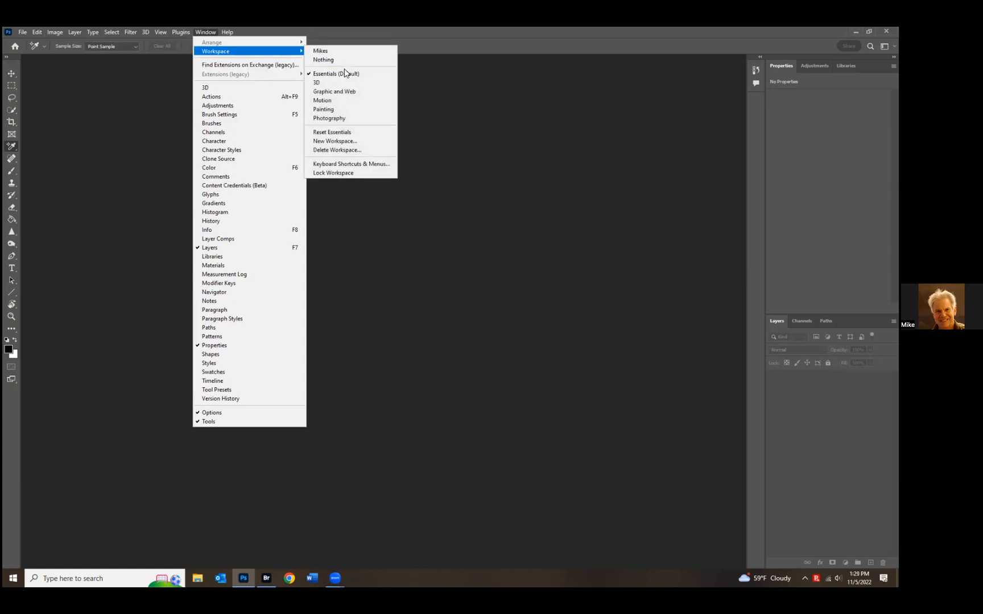
{"action": "left_click", "coordinate": [335, 119]}
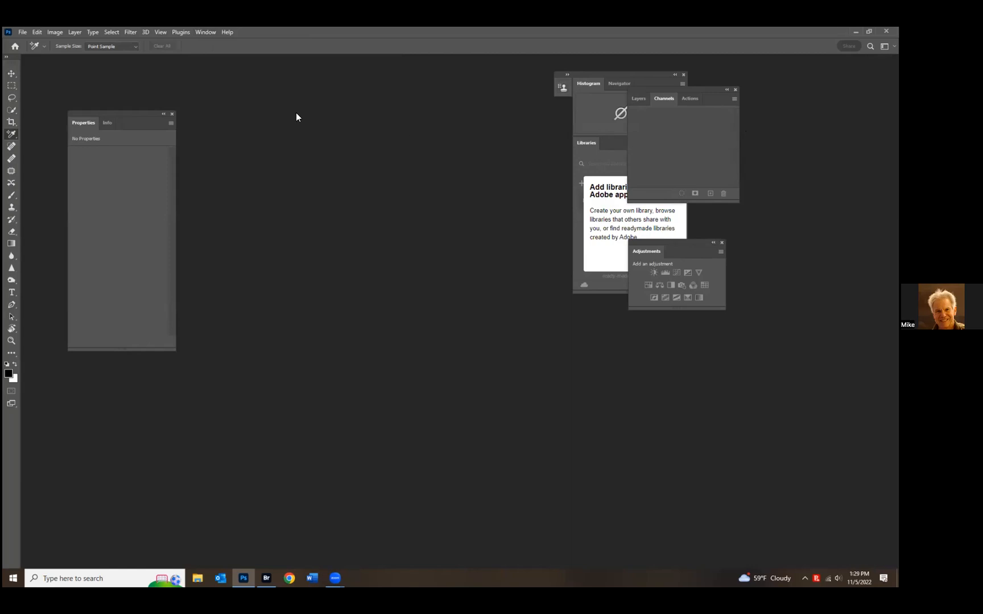
{"action": "left_click", "coordinate": [204, 33]}
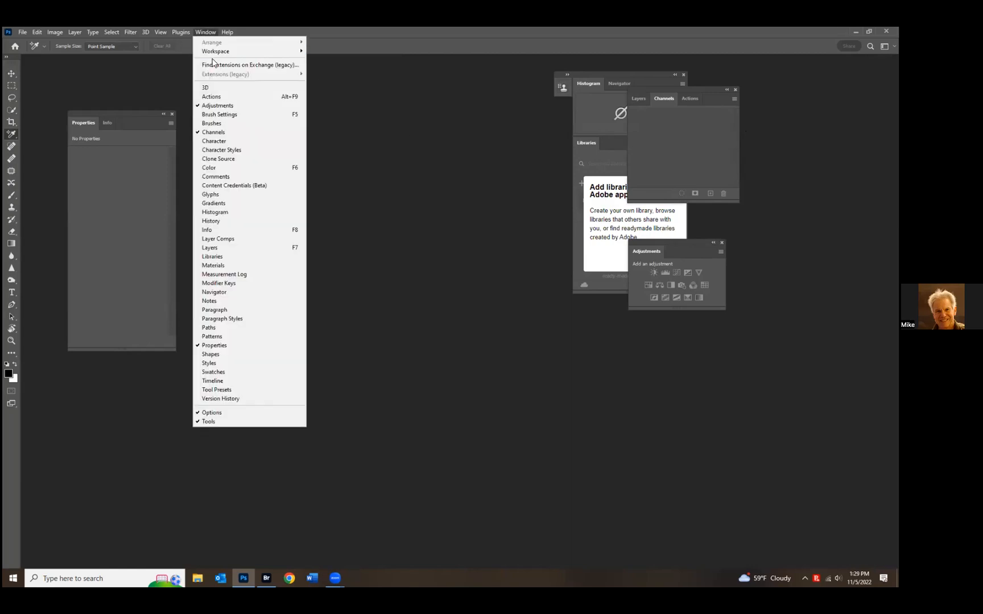
{"action": "mouse_move", "coordinate": [215, 51]}
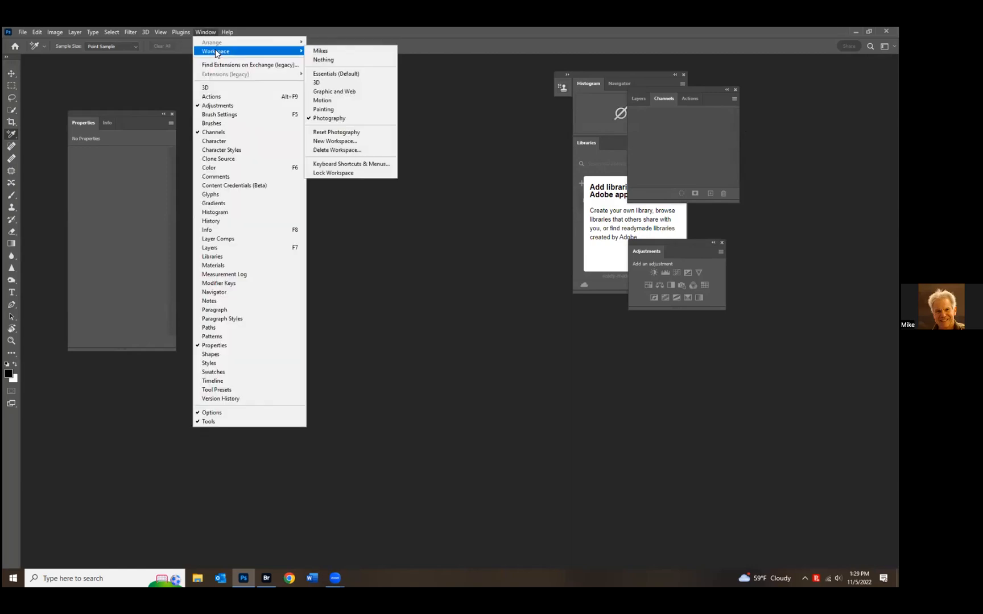
{"action": "left_click", "coordinate": [320, 101]}
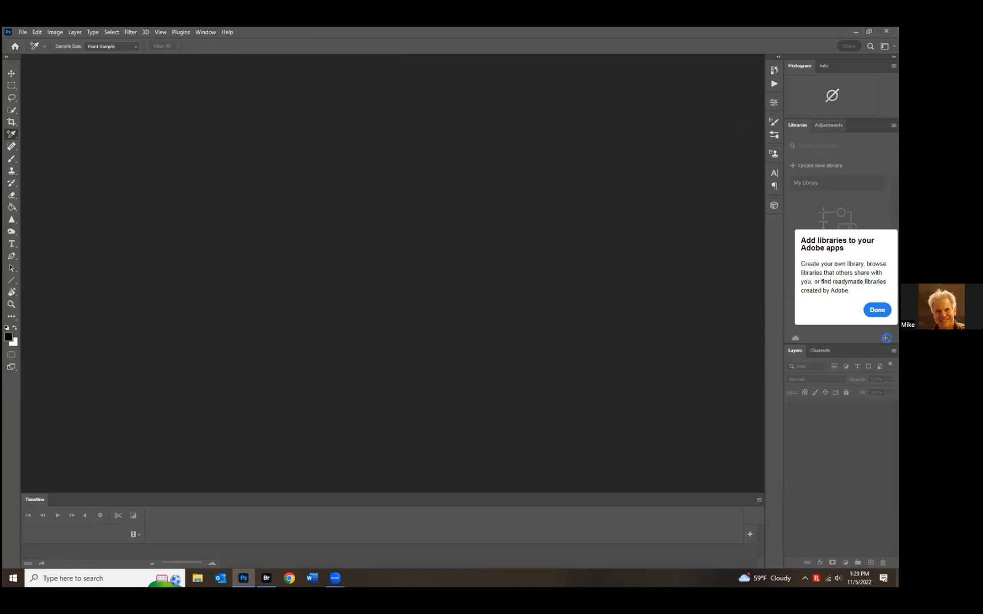
- Switch to the saved personal workspace and bring the Channels panel to the front of its panel group
{"action": "left_click", "coordinate": [204, 33]}
{"action": "mouse_move", "coordinate": [220, 52]}
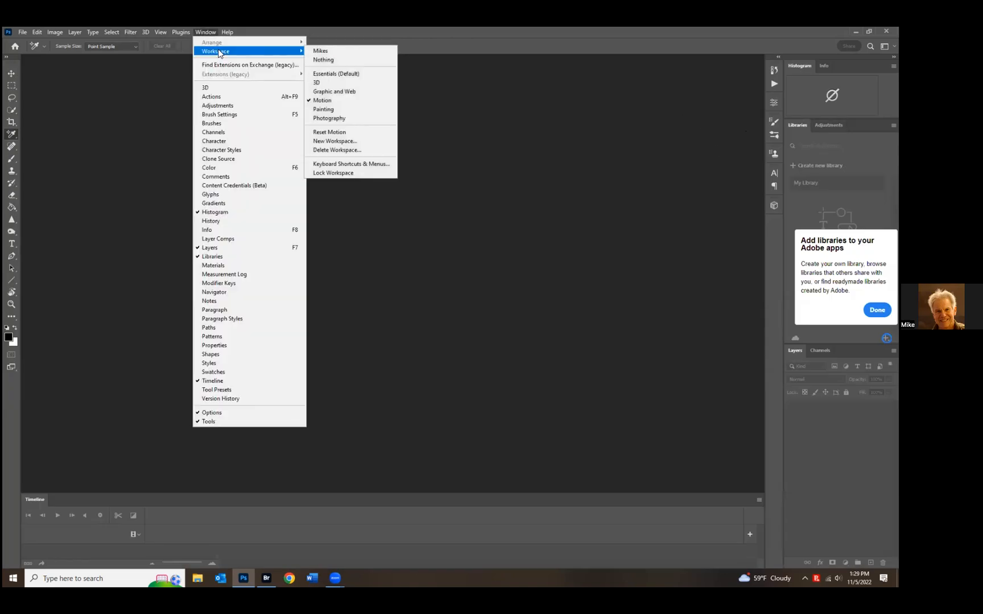
{"action": "left_click", "coordinate": [319, 53]}
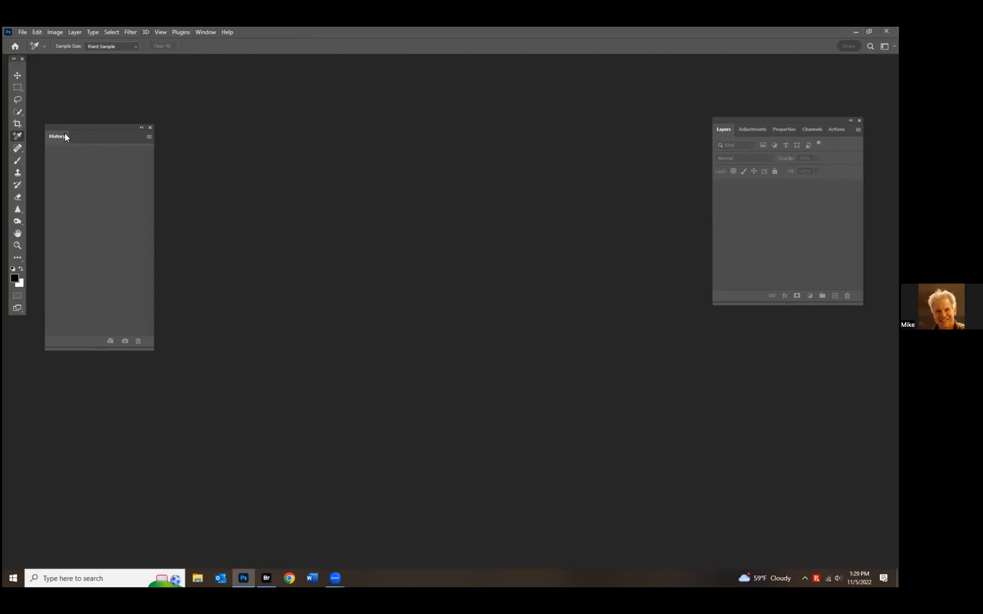
{"action": "left_click", "coordinate": [747, 129]}
{"action": "left_click", "coordinate": [769, 130]}
{"action": "left_click", "coordinate": [781, 131]}
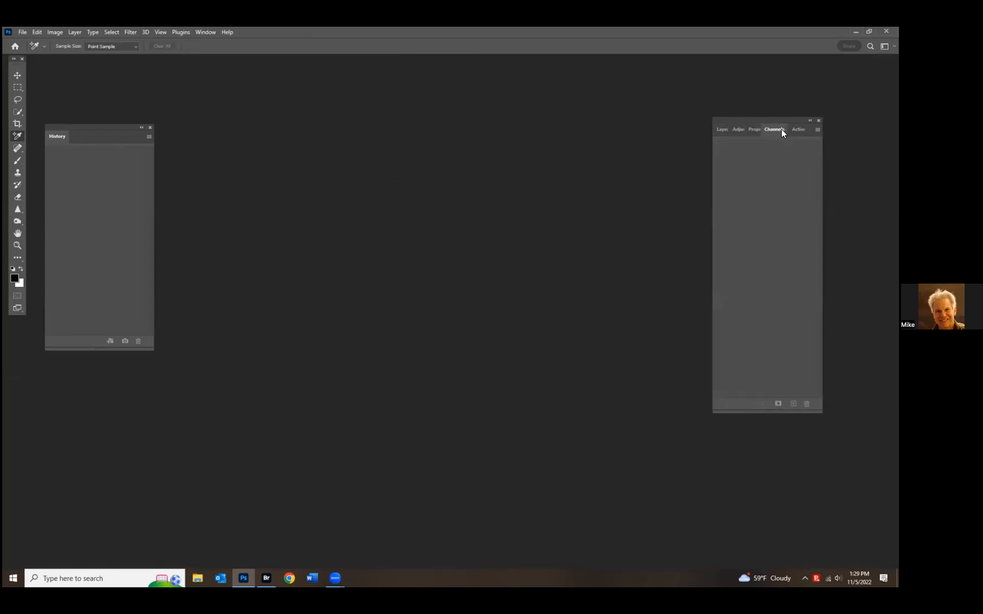
- Hide the Channels and History panels and show them again, and toggle all panels off and back on
{"action": "left_click", "coordinate": [204, 33]}
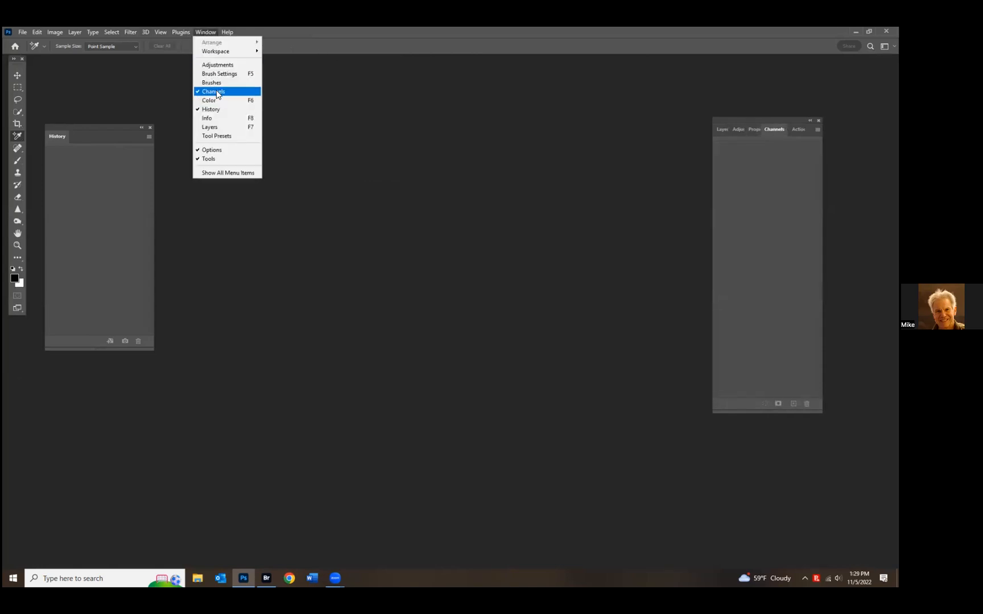
{"action": "left_click", "coordinate": [217, 92]}
{"action": "left_click", "coordinate": [205, 31]}
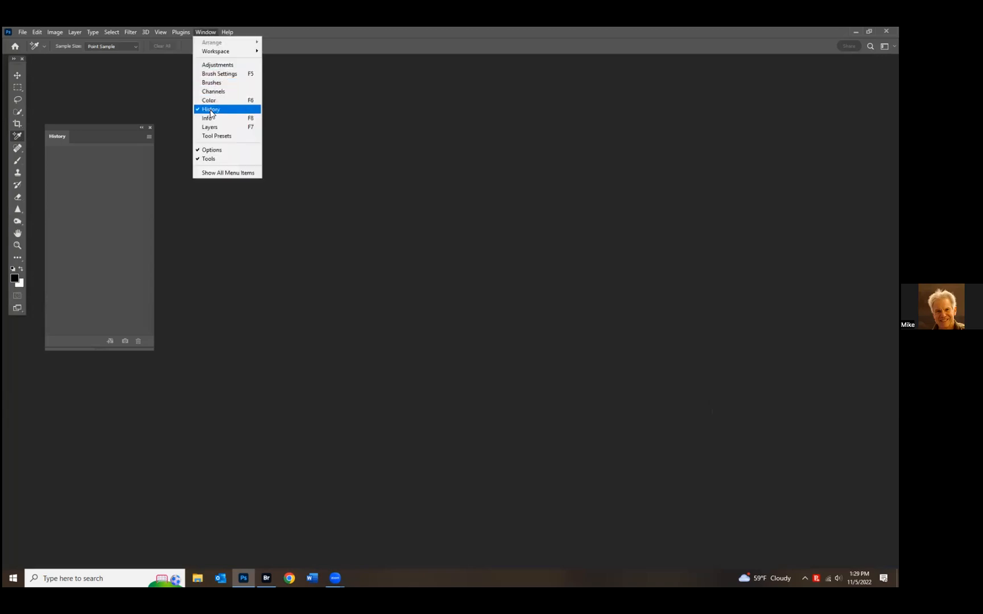
{"action": "left_click", "coordinate": [210, 111]}
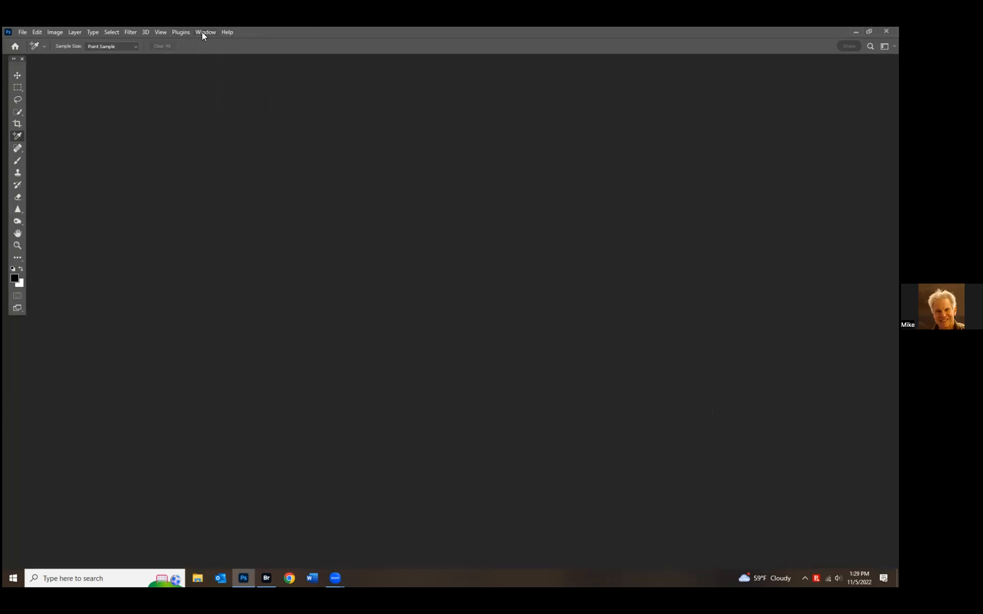
{"action": "left_click", "coordinate": [203, 32]}
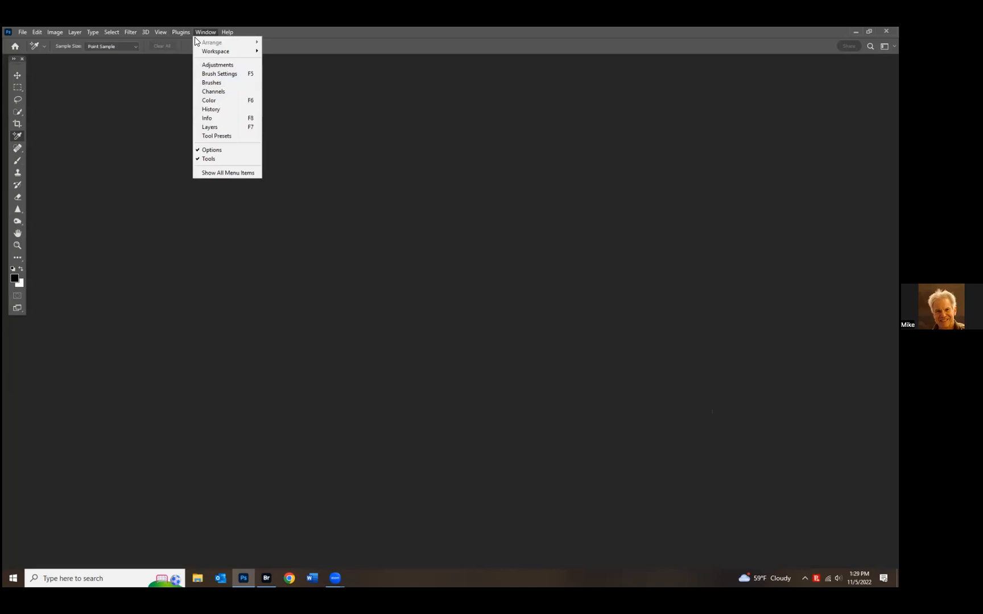
{"action": "left_click", "coordinate": [211, 109]}
{"action": "left_click", "coordinate": [210, 32]}
{"action": "left_click", "coordinate": [214, 91]}
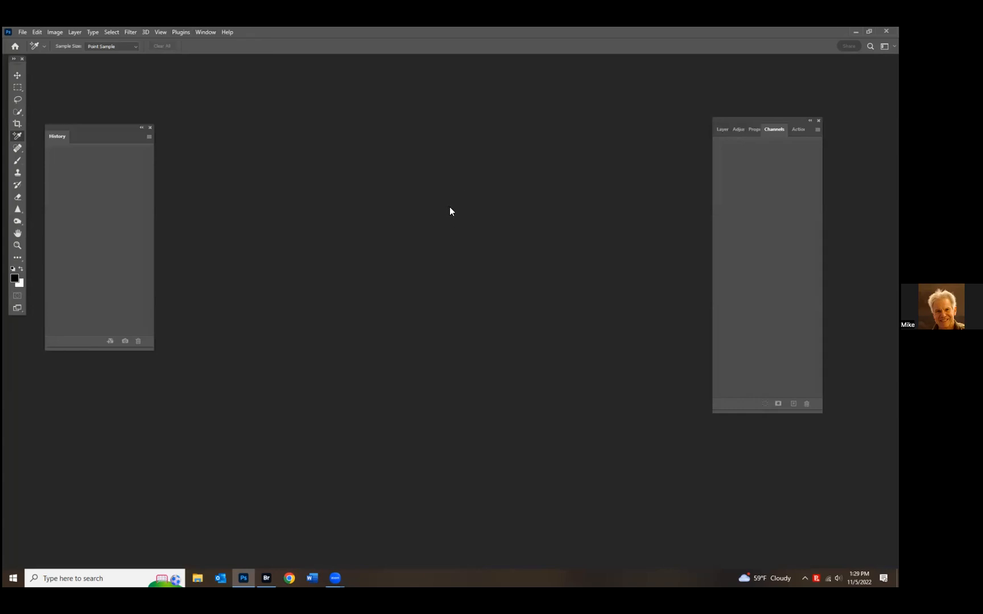
{"action": "key", "text": "Tab"}
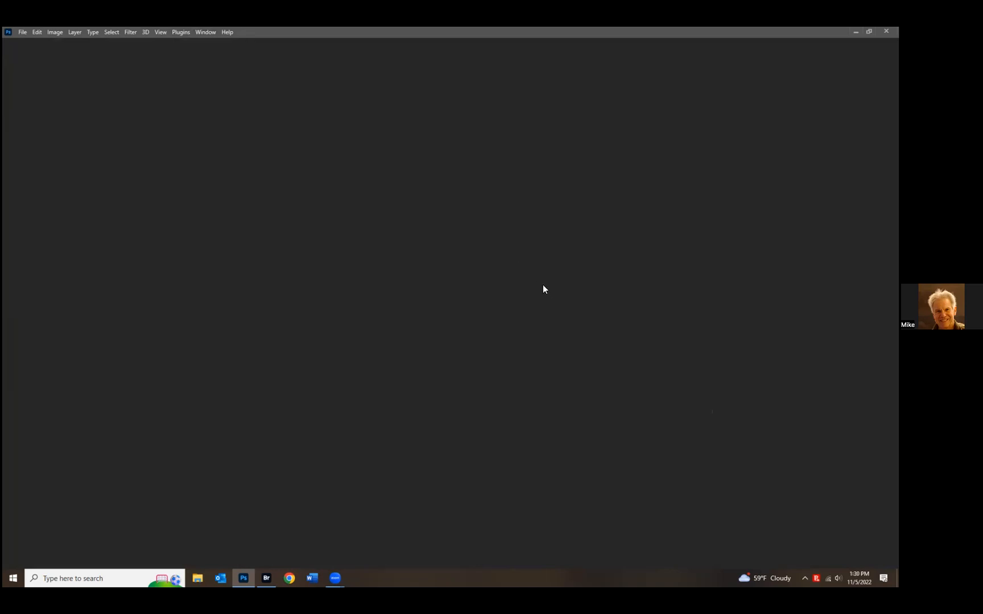
{"action": "key", "text": "Tab"}
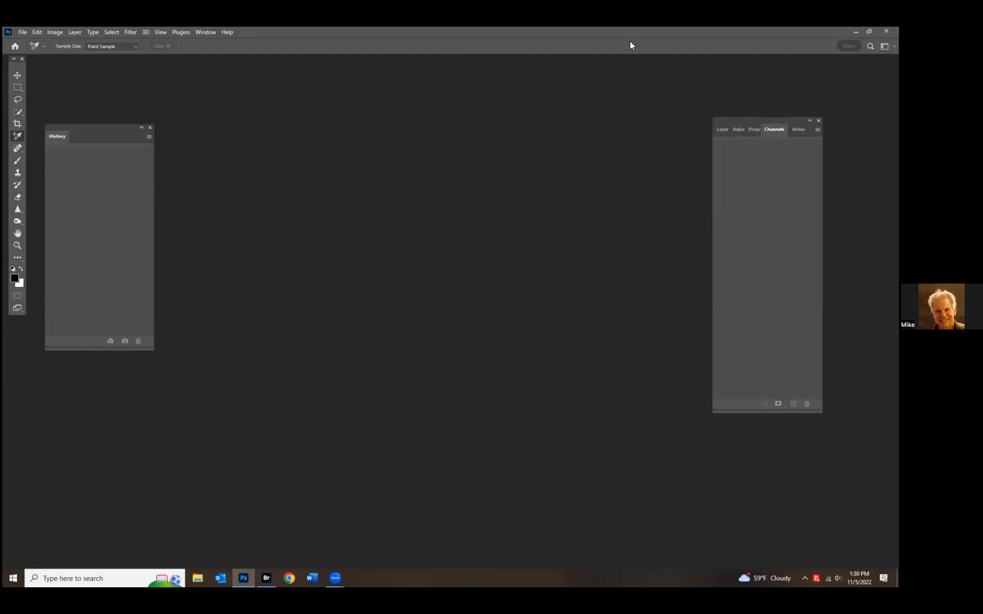
- Hide the Options bar and the Tools panel
{"action": "left_click", "coordinate": [205, 32]}
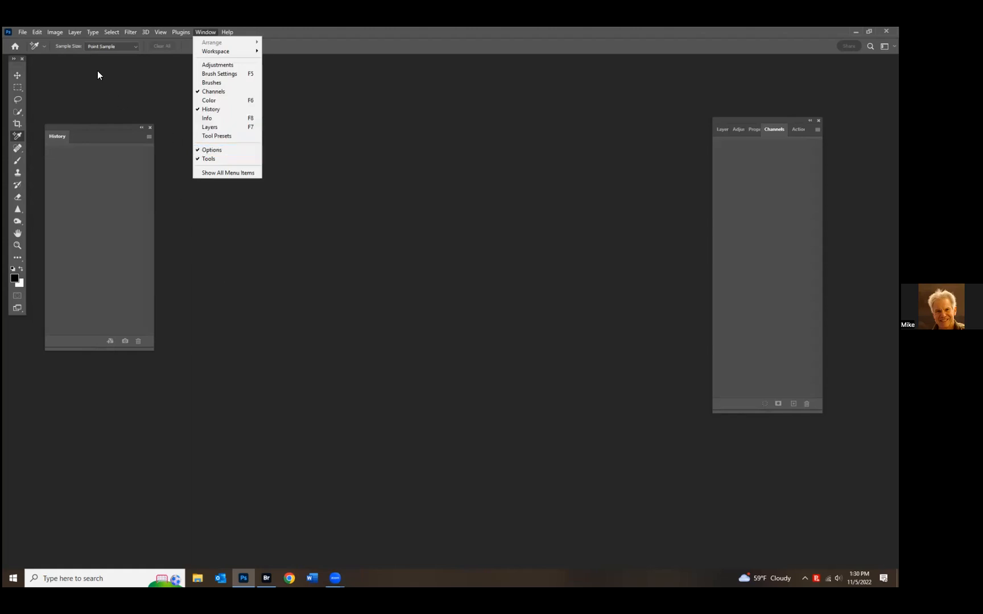
{"action": "left_click", "coordinate": [200, 151]}
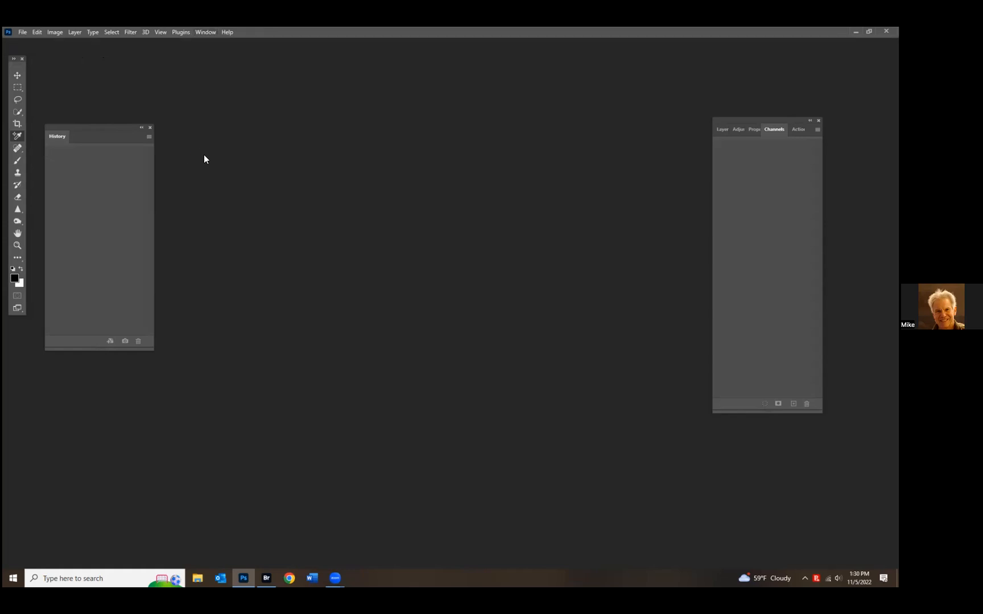
{"action": "left_click", "coordinate": [206, 33]}
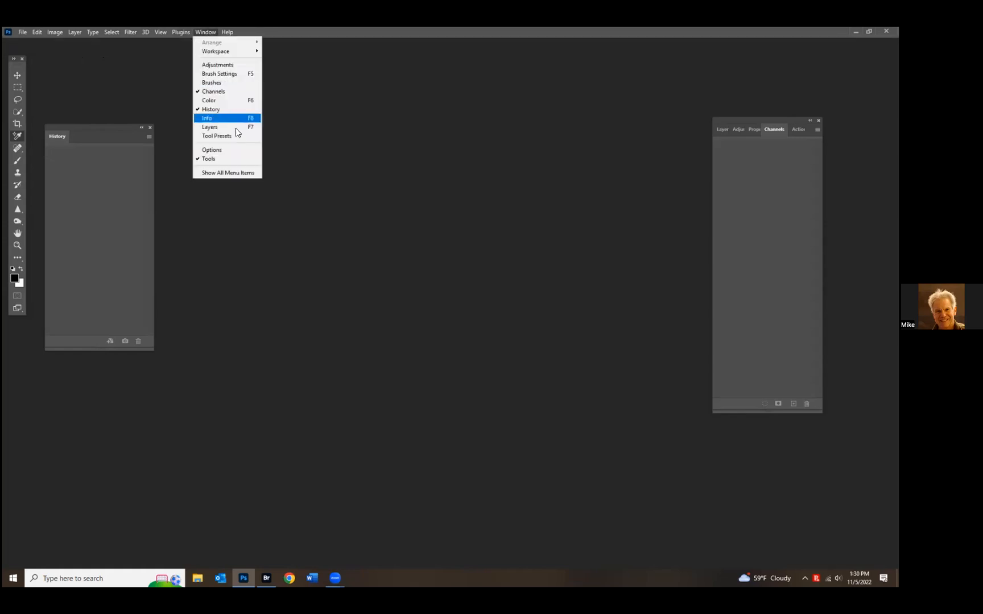
{"action": "left_click", "coordinate": [211, 159]}
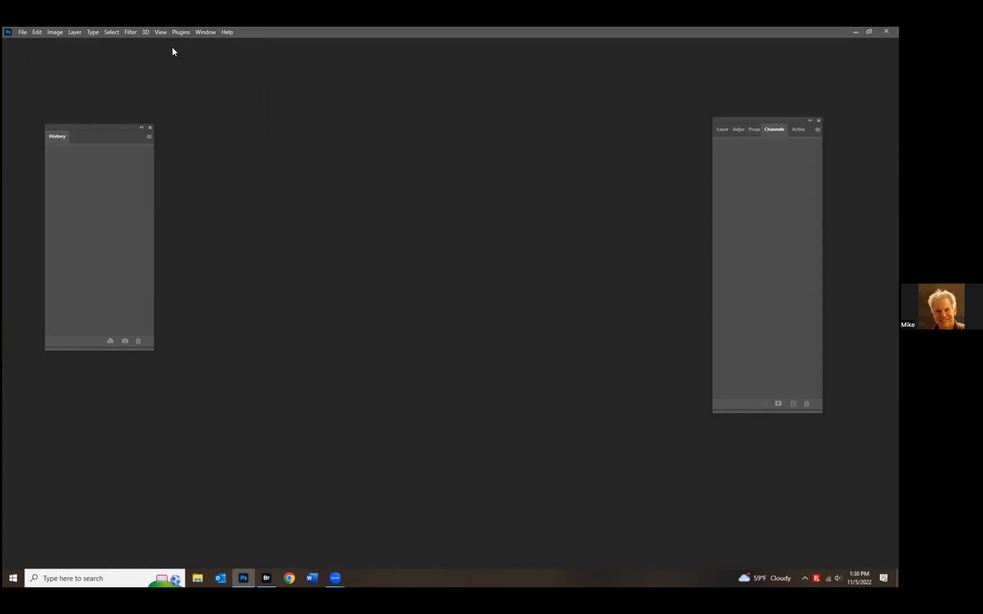
- Show the Options bar and the Tools panel again
{"action": "left_click", "coordinate": [200, 34]}
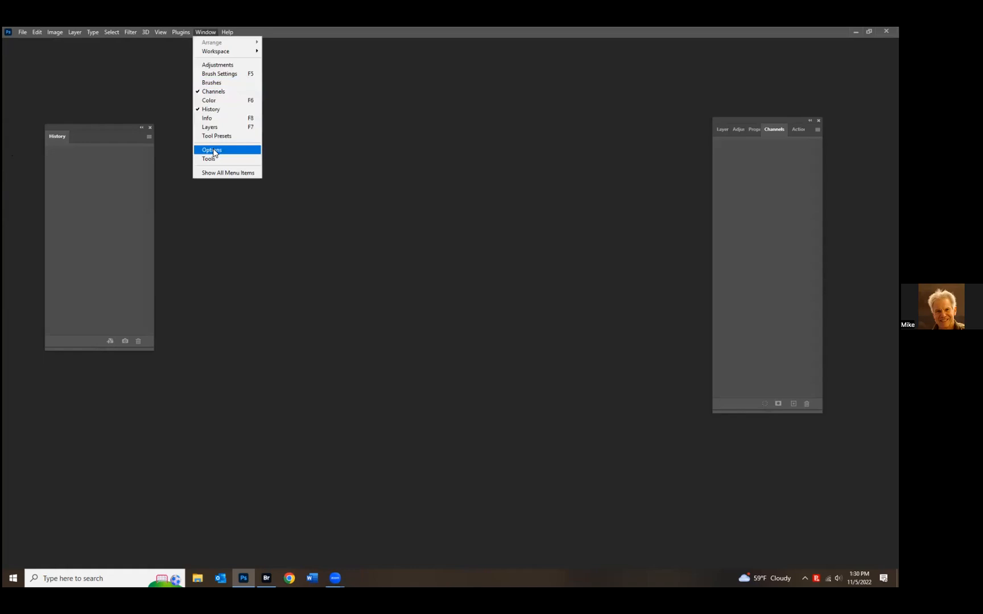
{"action": "left_click", "coordinate": [214, 152]}
{"action": "left_click", "coordinate": [206, 32]}
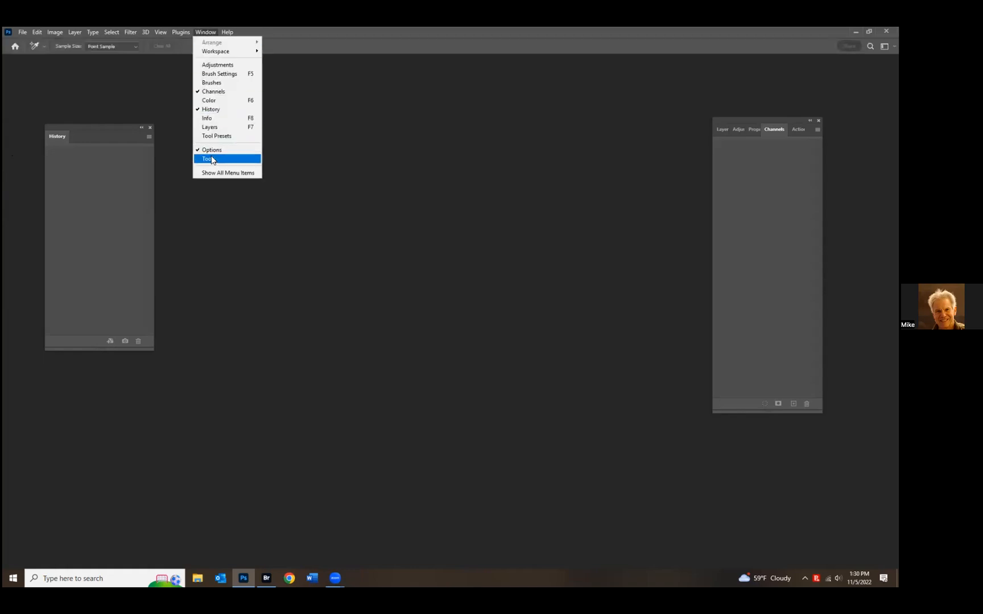
{"action": "left_click", "coordinate": [217, 159]}
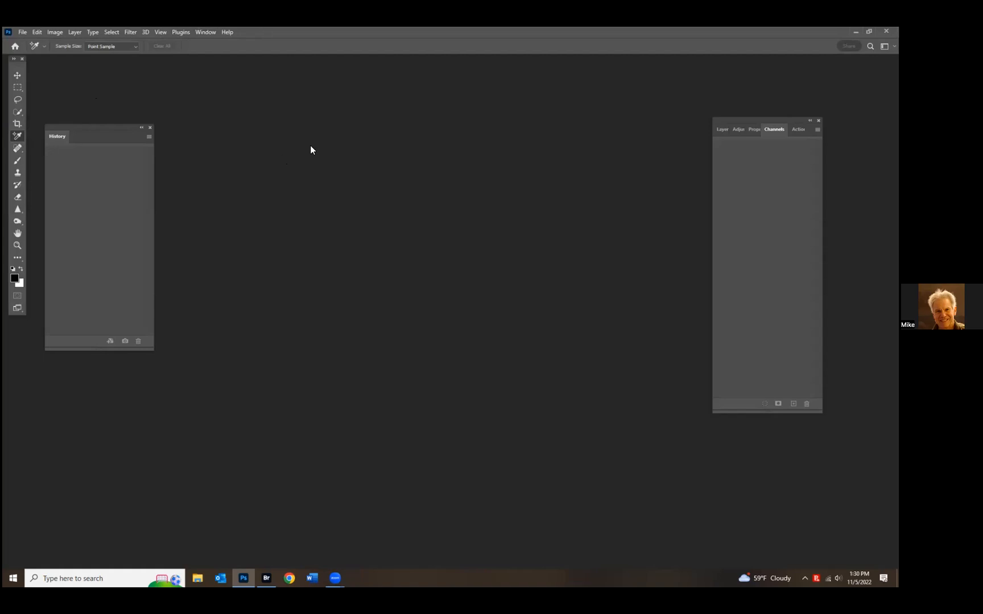
- Examine the full list of Window commands, including the hidden ones, and look over the View and Image commands
{"action": "left_click", "coordinate": [204, 33]}
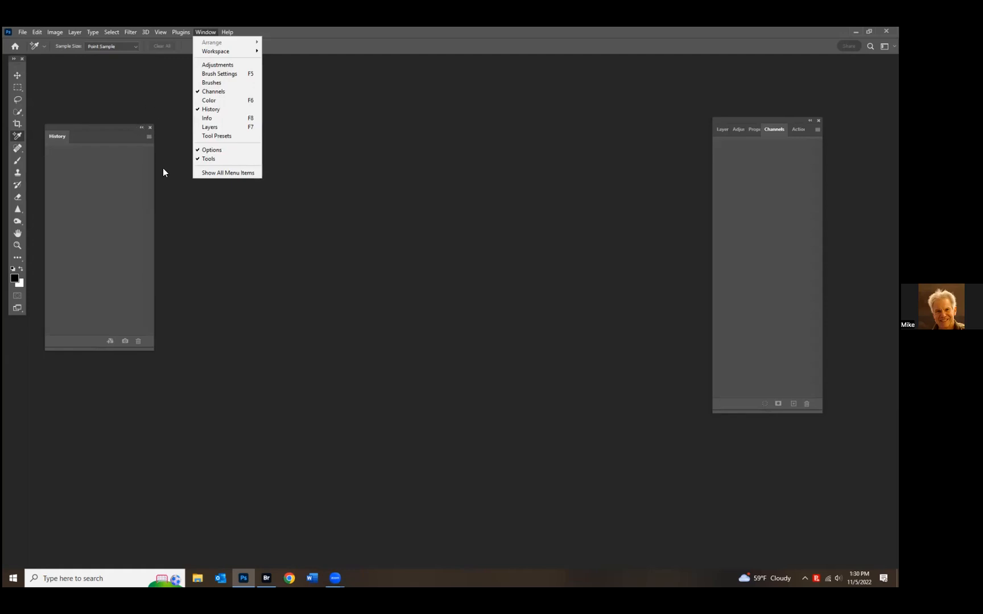
{"action": "left_click", "coordinate": [217, 173]}
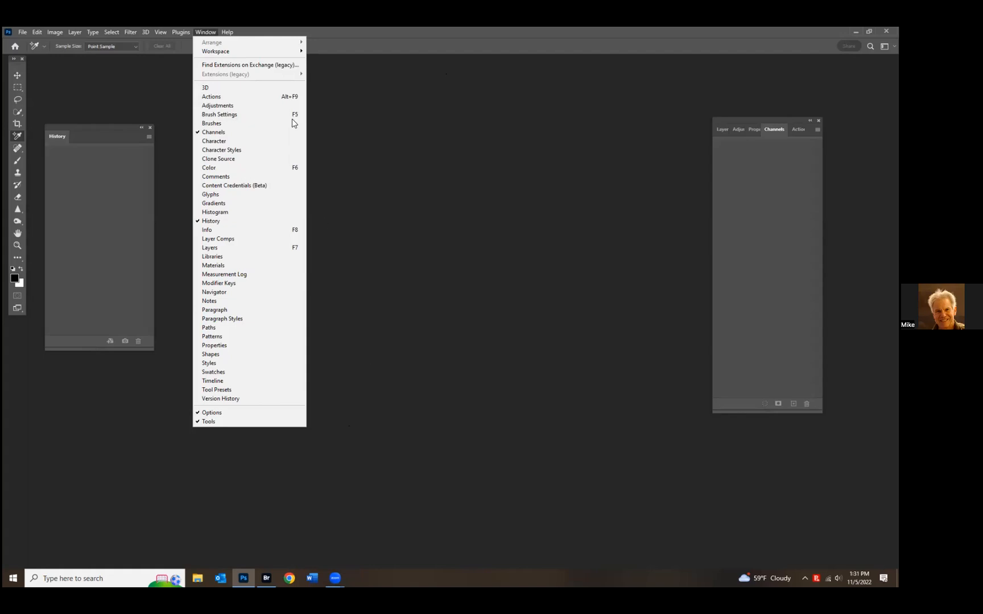
{"action": "left_click", "coordinate": [158, 35]}
{"action": "left_click", "coordinate": [160, 35]}
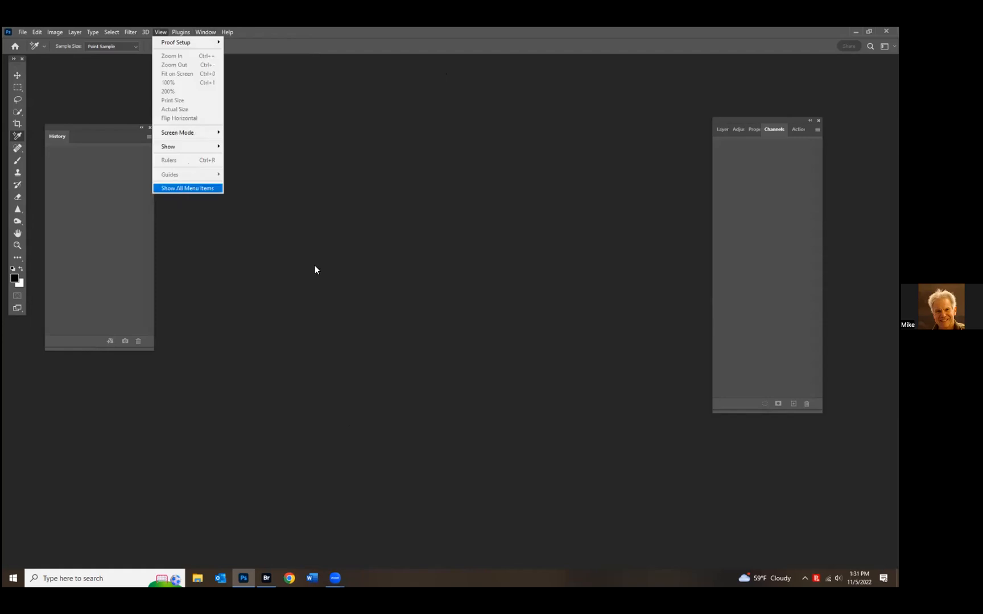
{"action": "left_click", "coordinate": [73, 34]}
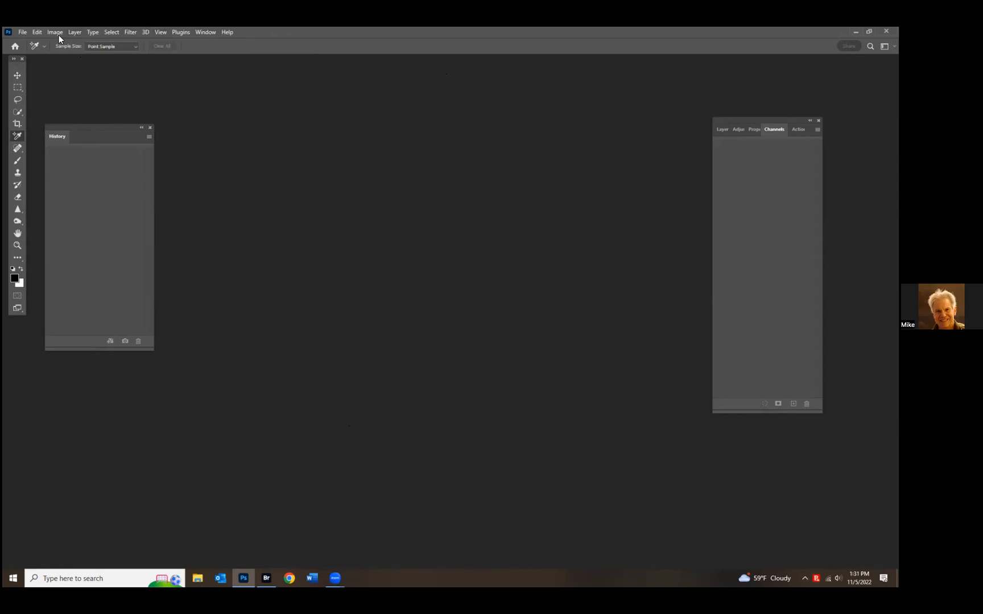
{"action": "left_click", "coordinate": [57, 33]}
{"action": "left_click", "coordinate": [63, 142]}
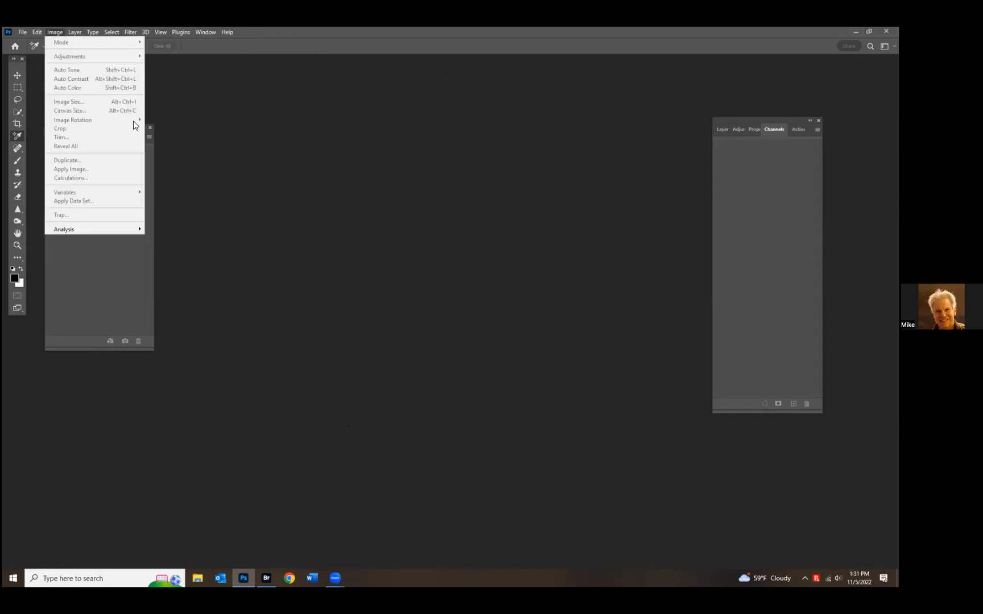
{"action": "left_click", "coordinate": [205, 34]}
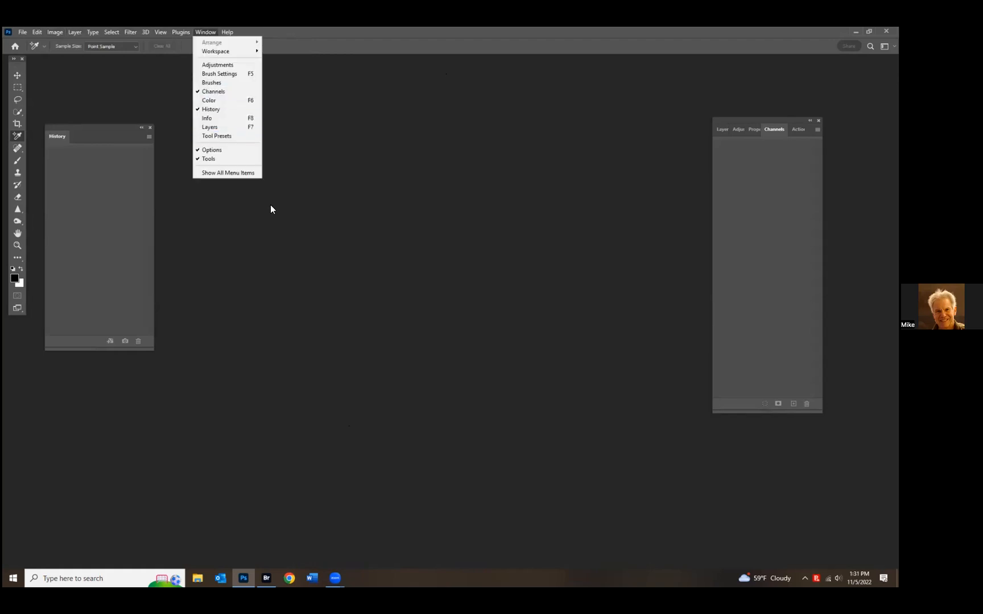
- Review which File commands are set as visible in the application menu customization, and compare them with the actual File commands
{"action": "left_click", "coordinate": [37, 33]}
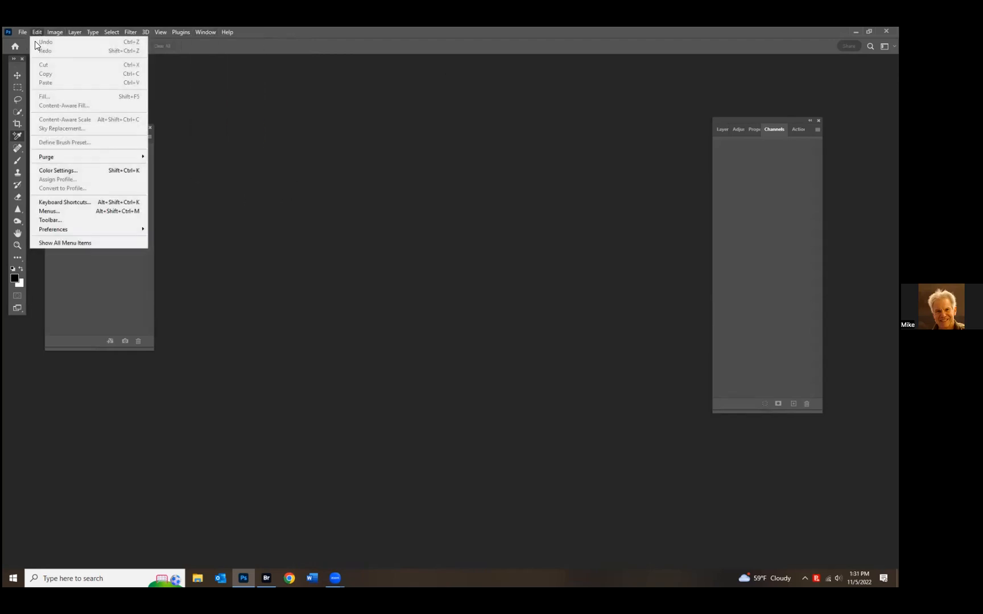
{"action": "left_click", "coordinate": [49, 211]}
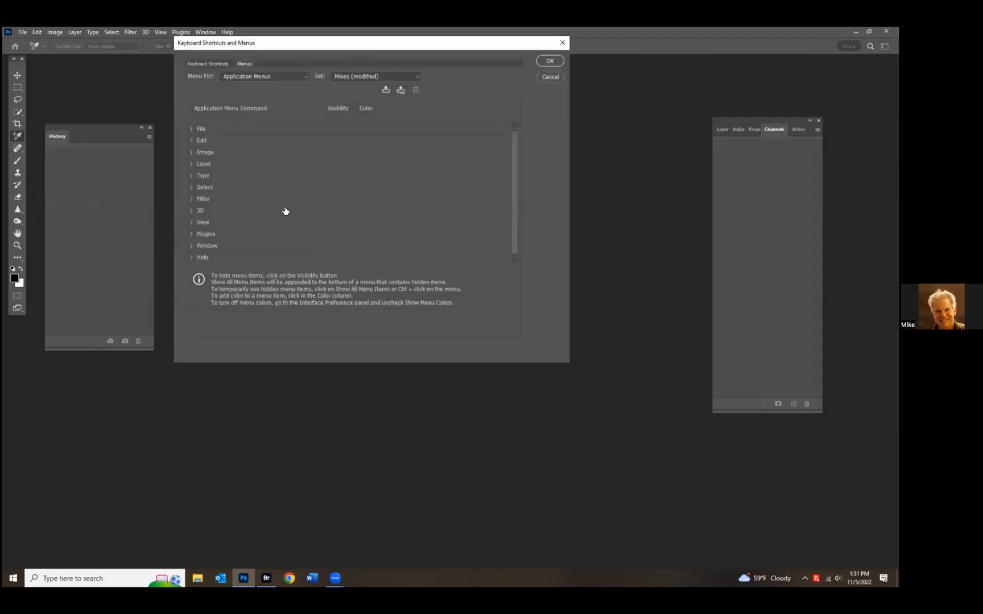
{"action": "left_click", "coordinate": [192, 129]}
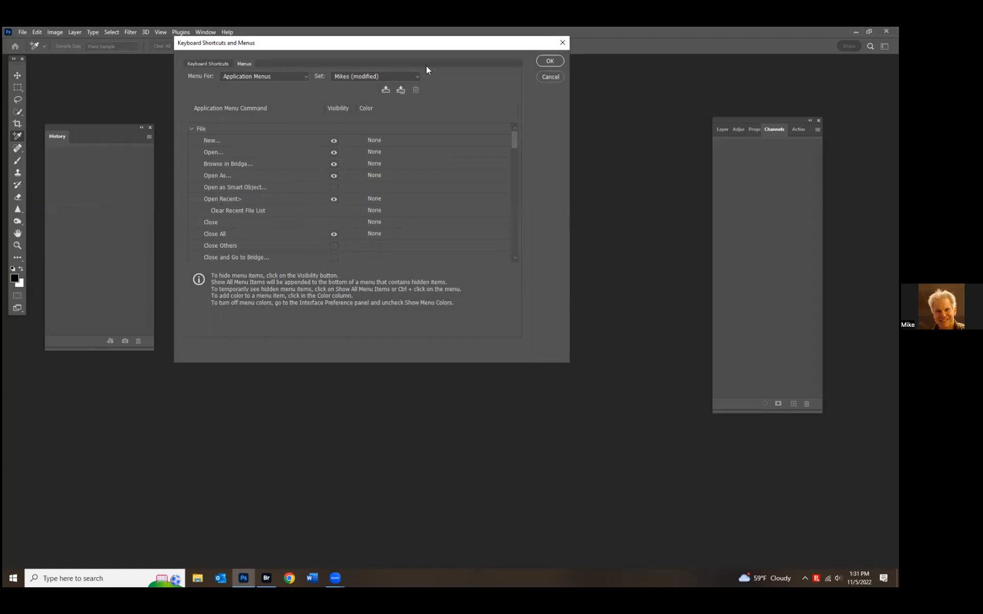
{"action": "key", "text": "Return"}
{"action": "left_click", "coordinate": [23, 33]}
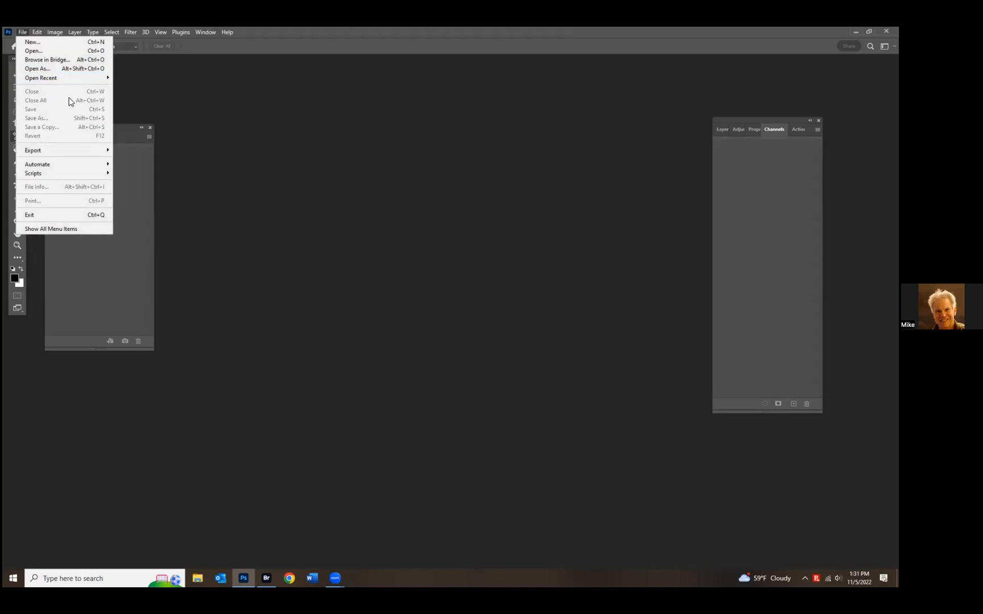
- Hide the Close All command from the File menu in the application menu customization and check the result
{"action": "mouse_move", "coordinate": [32, 32]}
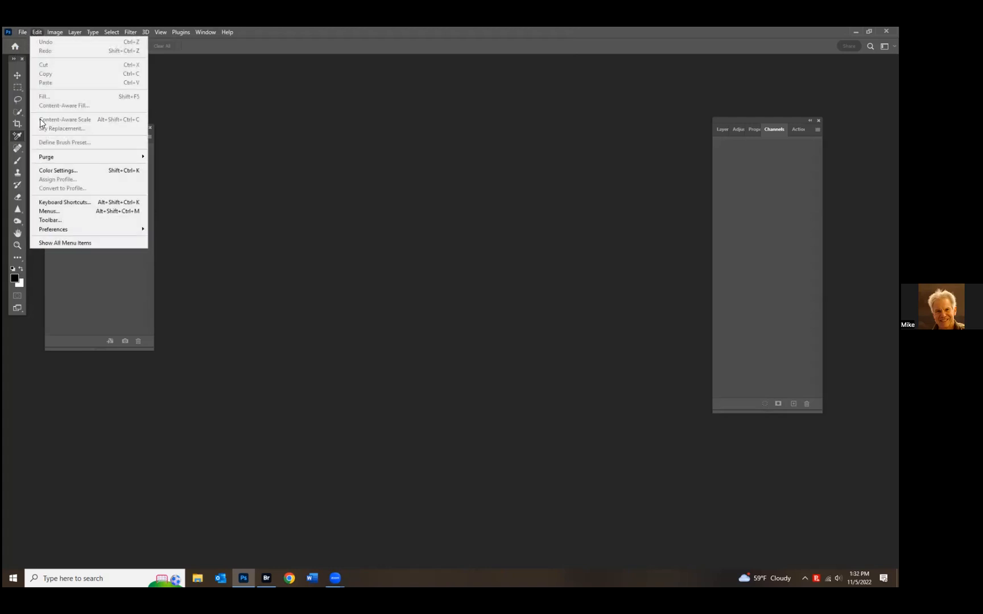
{"action": "left_click", "coordinate": [45, 211]}
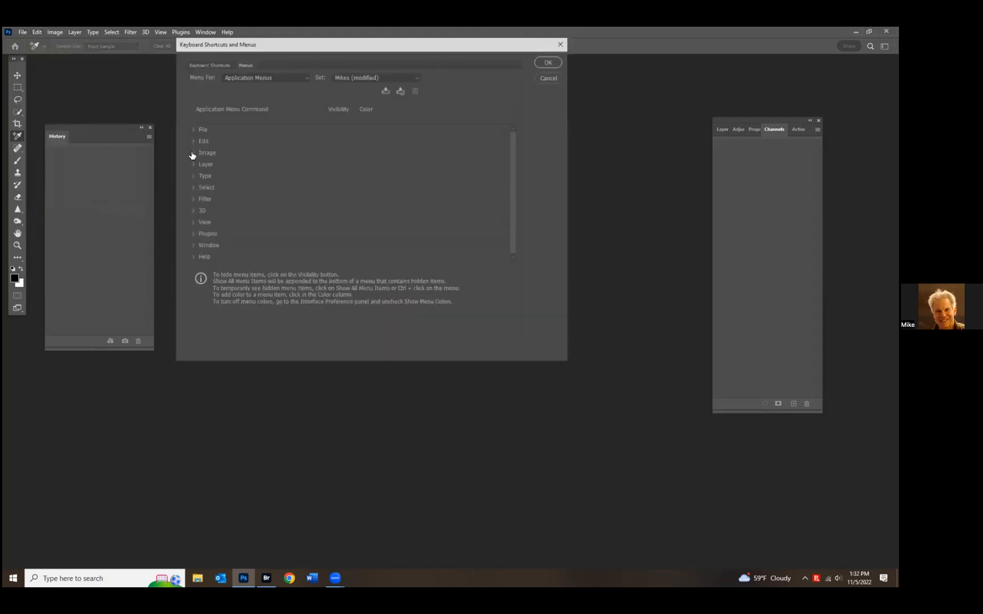
{"action": "left_click", "coordinate": [192, 130]}
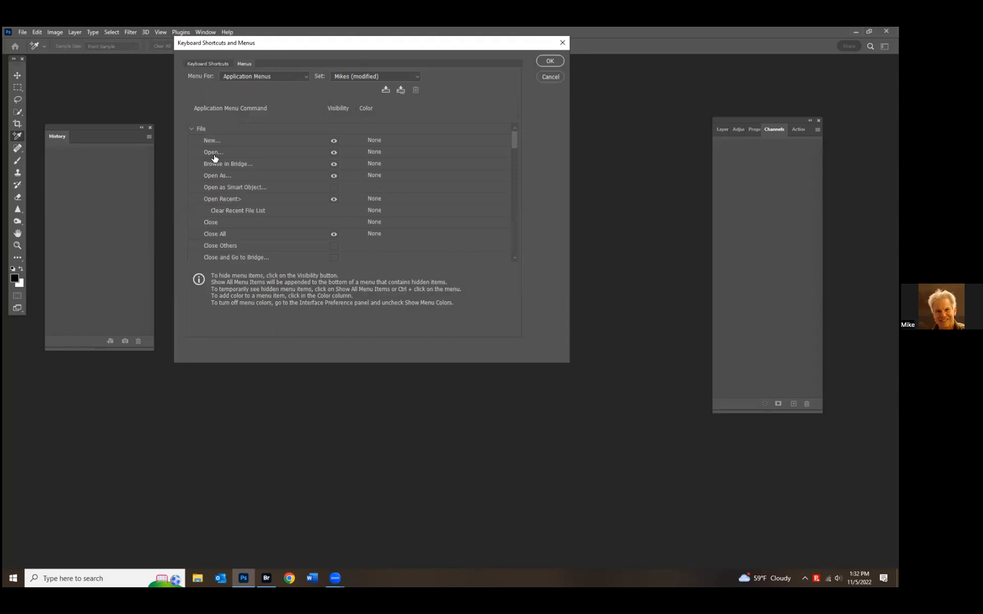
{"action": "left_click", "coordinate": [334, 236]}
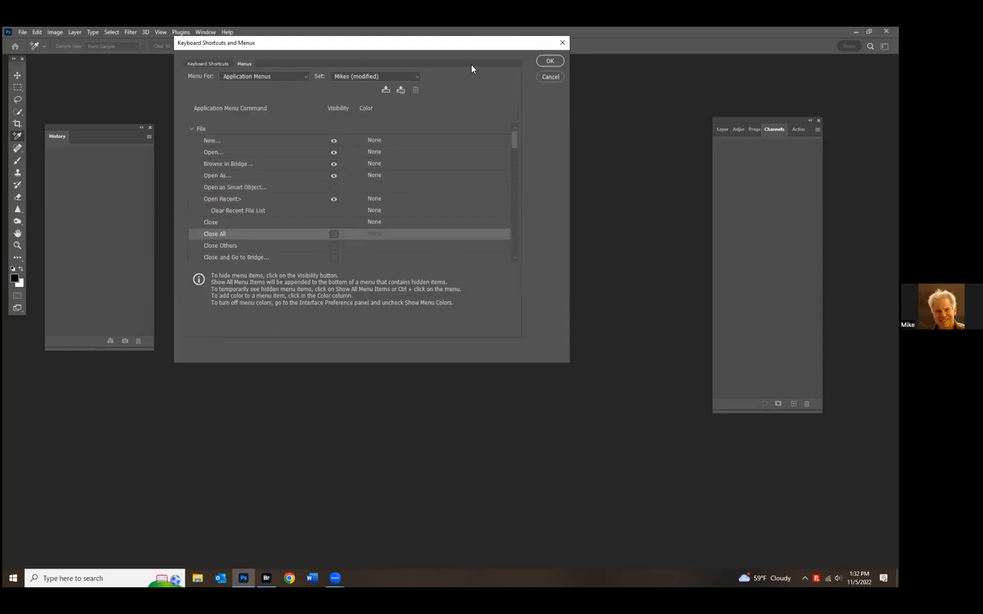
{"action": "left_click", "coordinate": [550, 62]}
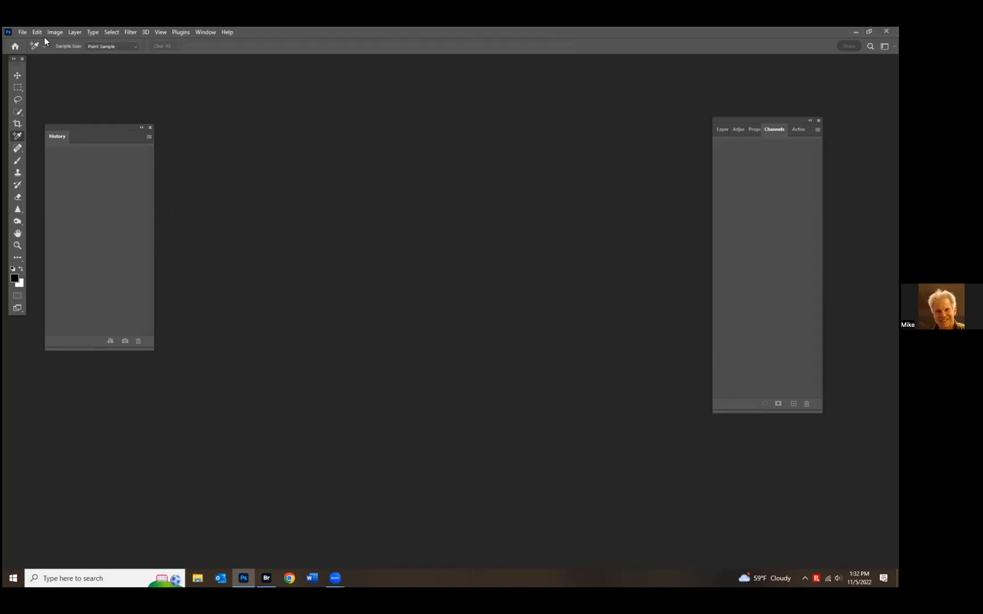
{"action": "left_click", "coordinate": [17, 35]}
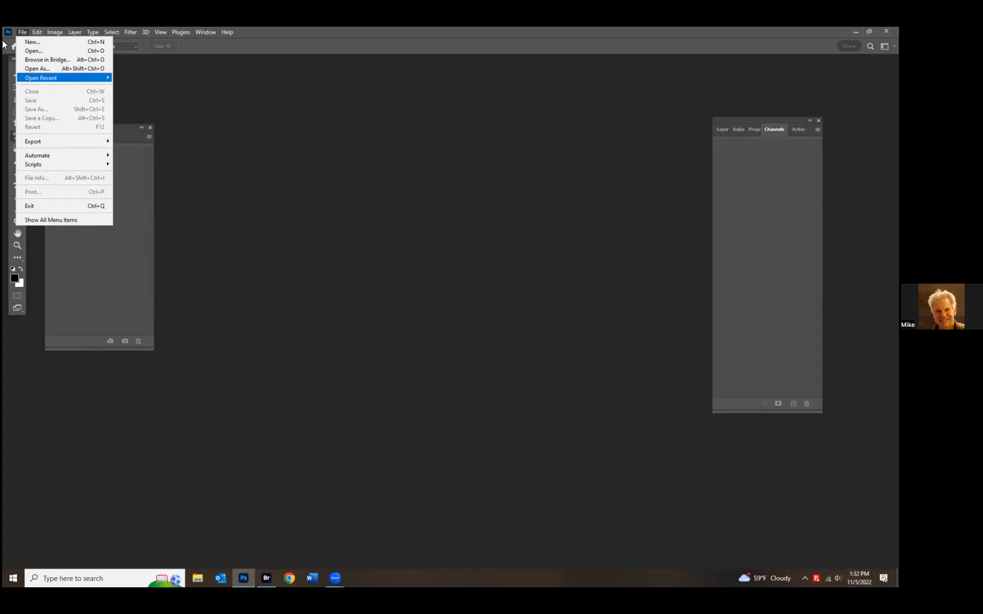
- Make the Close All command visible in the File menu again through the application menu customization
{"action": "left_click", "coordinate": [39, 32]}
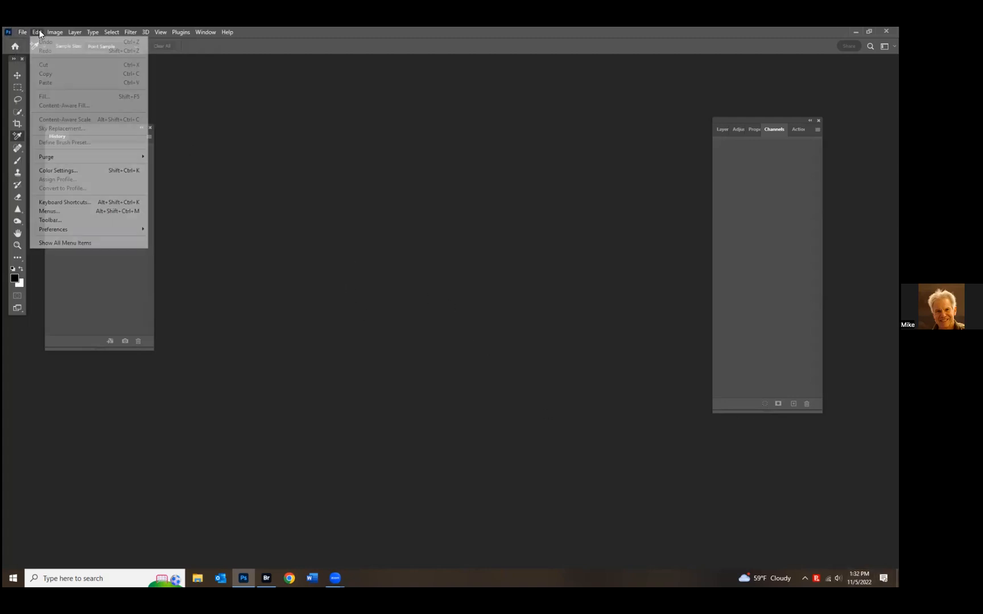
{"action": "left_click", "coordinate": [50, 211]}
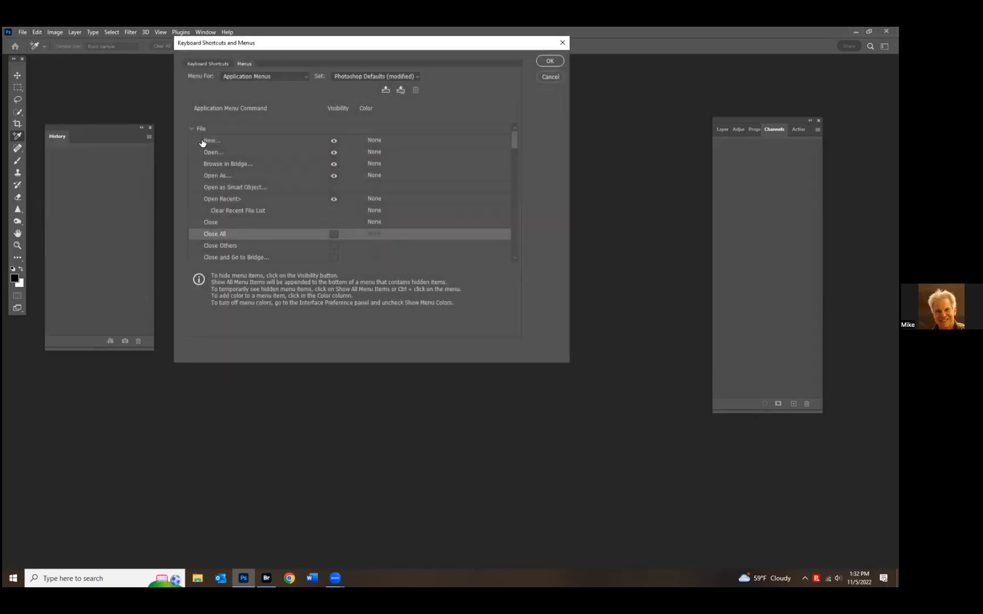
{"action": "left_click", "coordinate": [203, 141]}
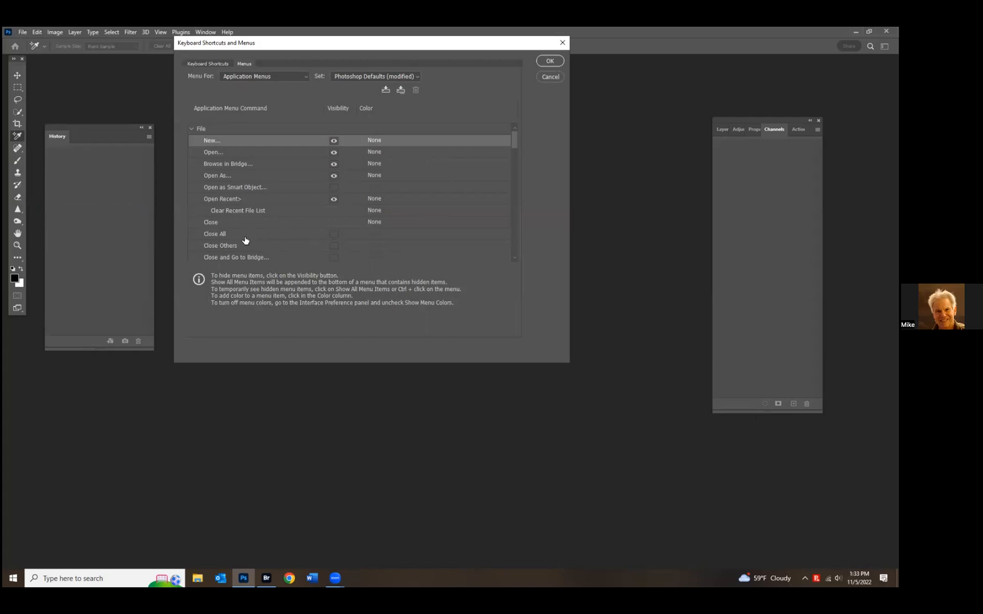
{"action": "left_click", "coordinate": [221, 236]}
{"action": "left_click", "coordinate": [334, 235]}
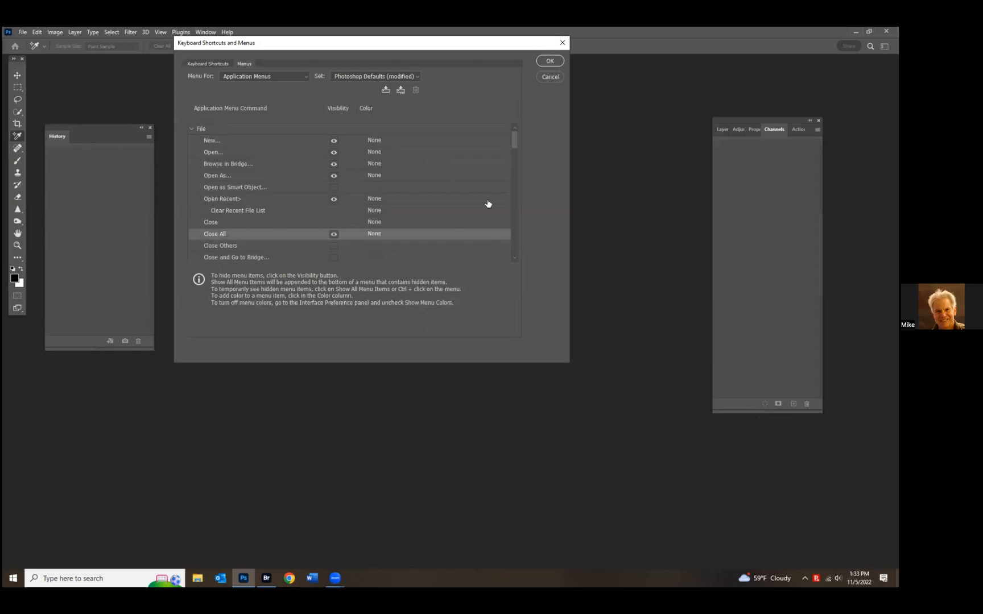
{"action": "left_click", "coordinate": [541, 63]}
{"action": "left_click", "coordinate": [20, 33]}
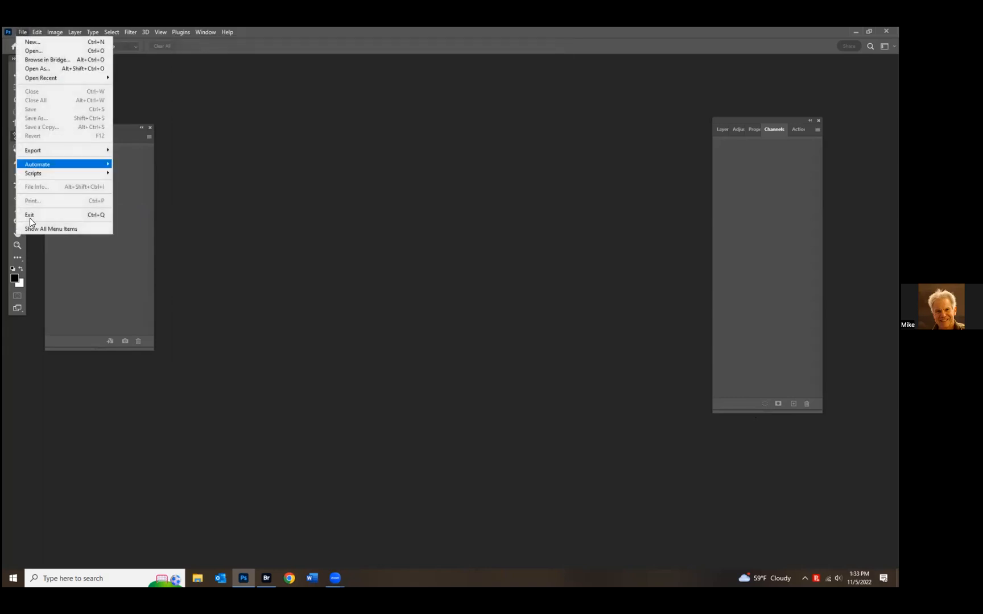
{"action": "left_click", "coordinate": [45, 230]}
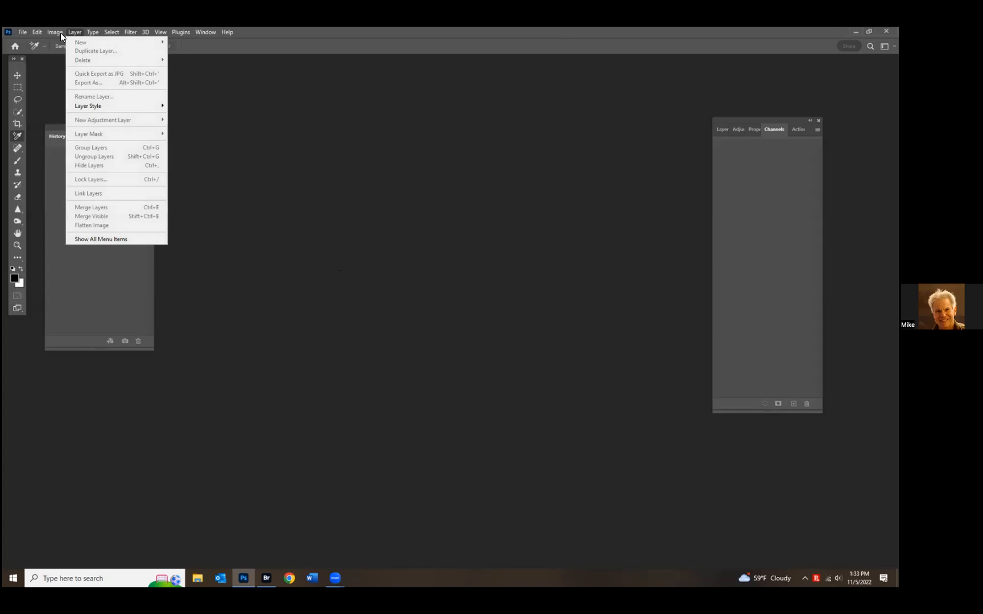
{"action": "left_click", "coordinate": [39, 34]}
{"action": "left_click", "coordinate": [19, 36]}
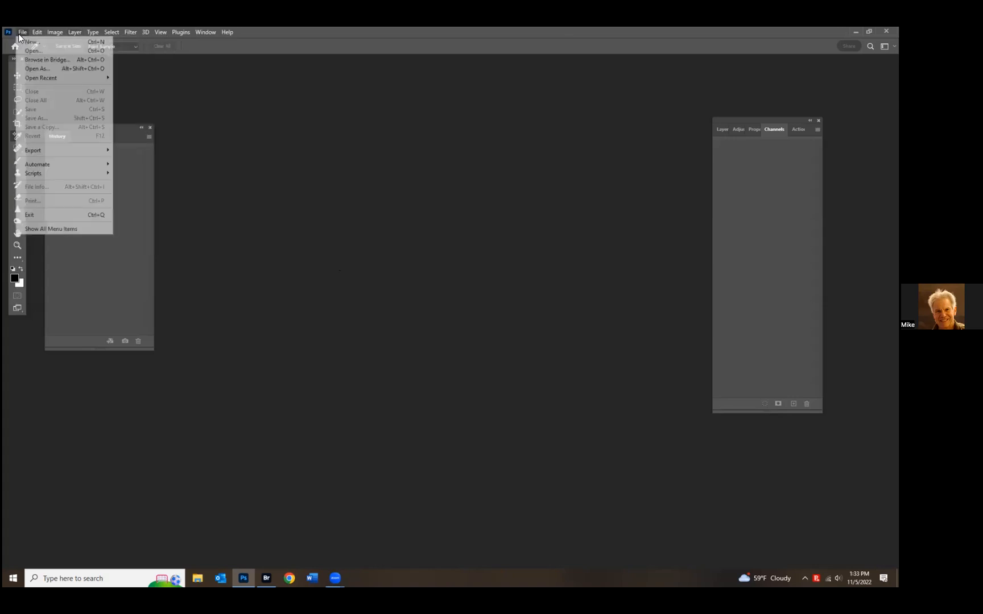
{"action": "mouse_move", "coordinate": [37, 32]}
{"action": "left_click", "coordinate": [11, 42]}
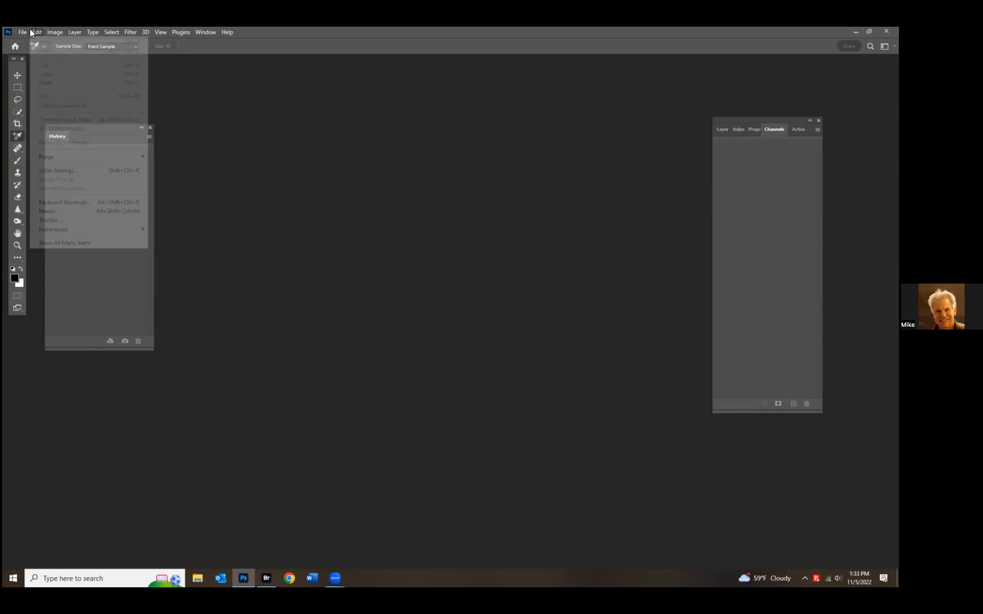
- Create a blank 8.5 x 11 in document at 300 ppi from the recent presets, and close it
{"action": "left_click", "coordinate": [20, 34]}
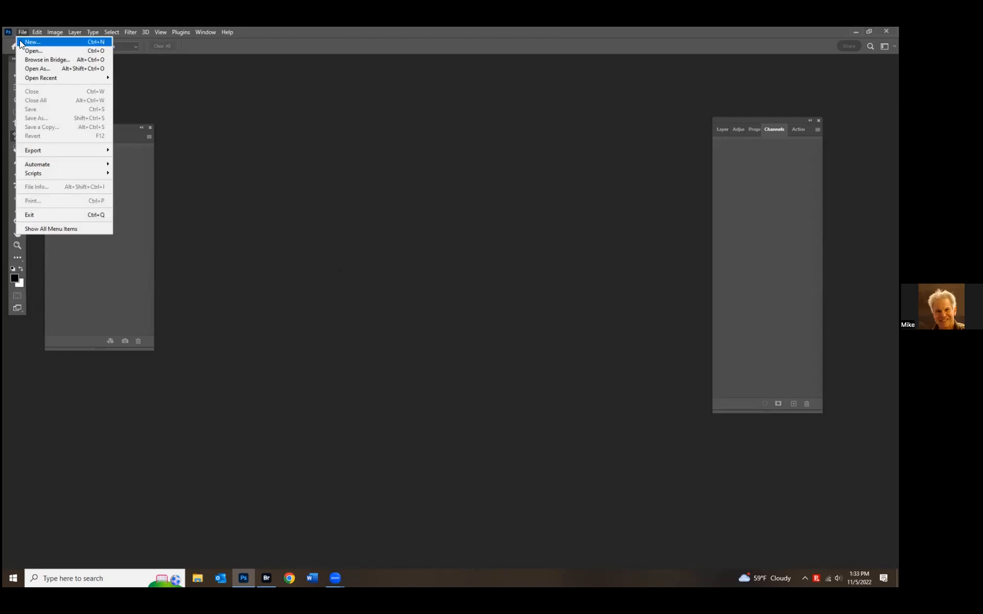
{"action": "left_click", "coordinate": [30, 41]}
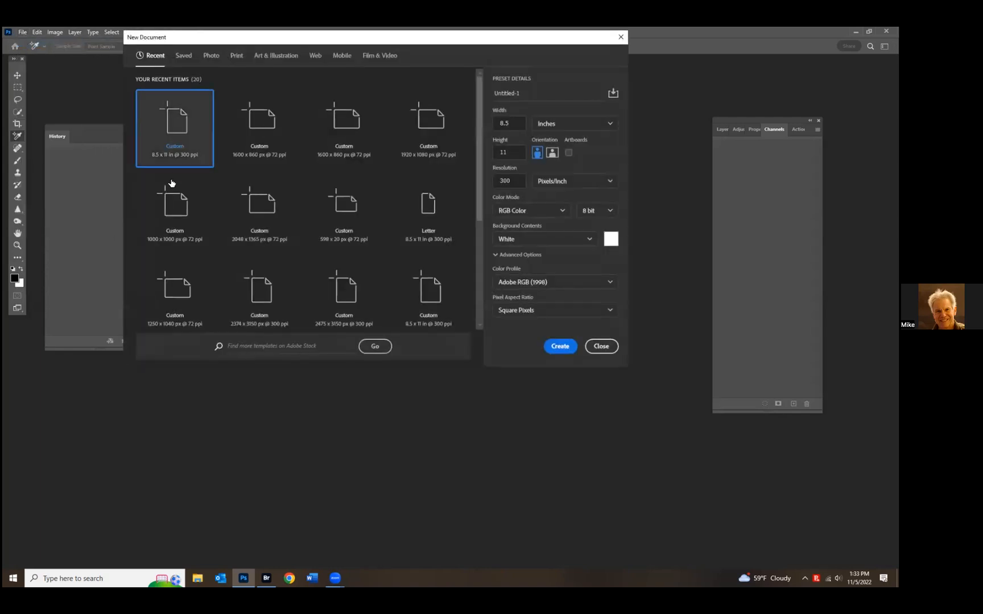
{"action": "left_click", "coordinate": [188, 130]}
{"action": "left_click", "coordinate": [560, 347]}
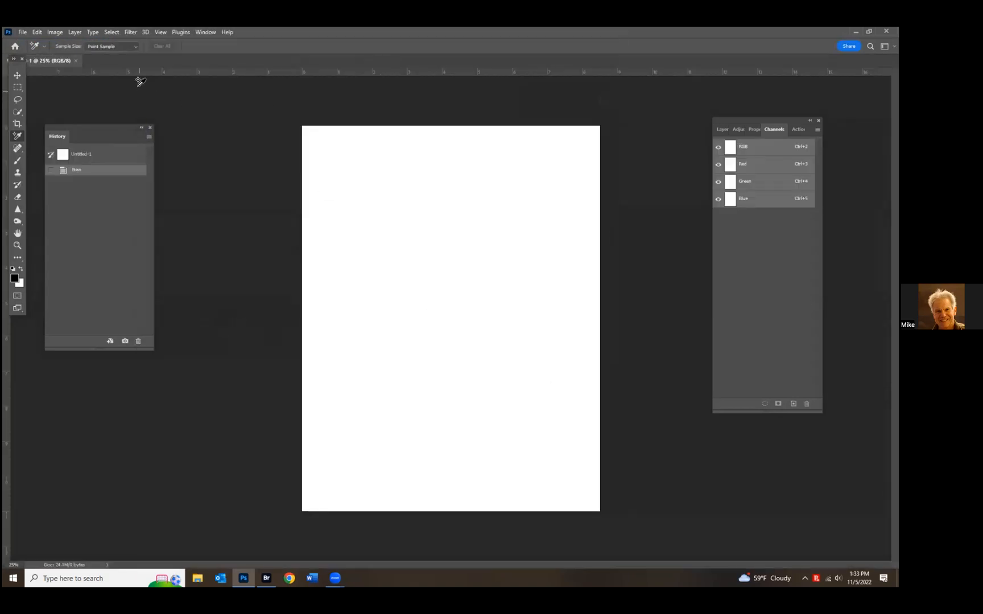
{"action": "left_click", "coordinate": [76, 61]}
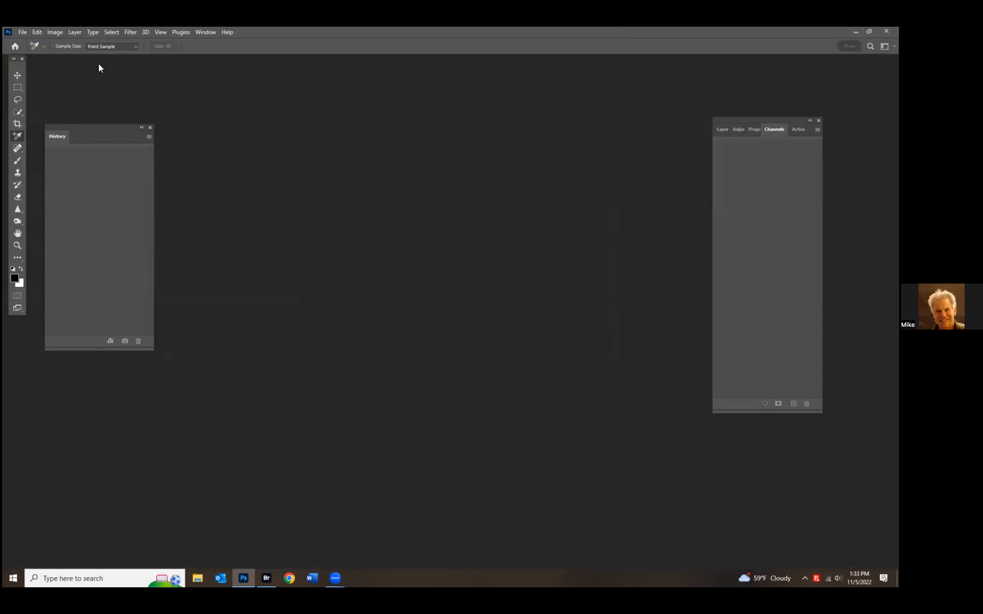
- Create a new blank document 5 inches wide and 6 inches high at 300 pixels per inch
{"action": "left_click", "coordinate": [23, 33]}
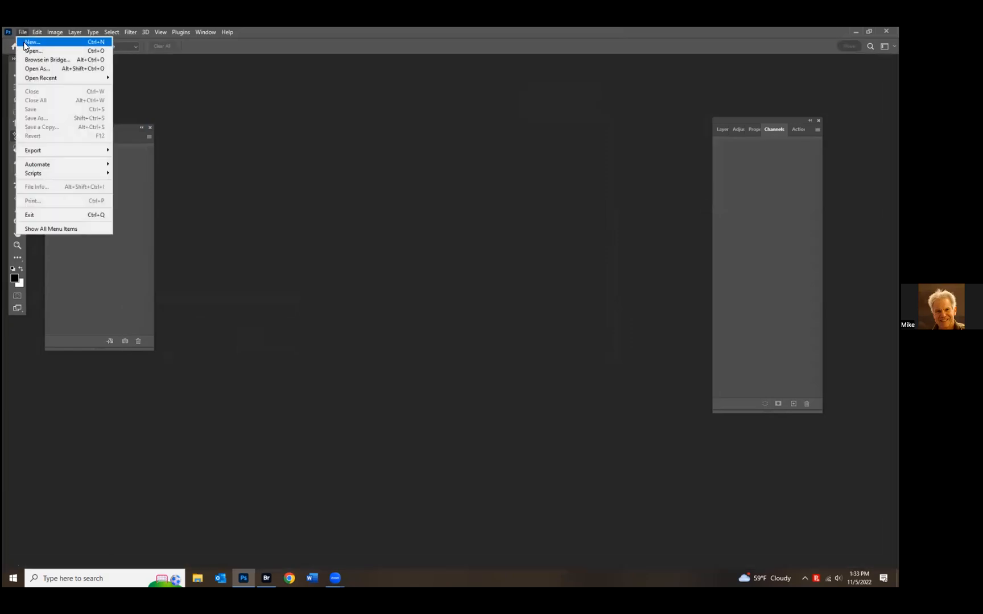
{"action": "left_click", "coordinate": [25, 45]}
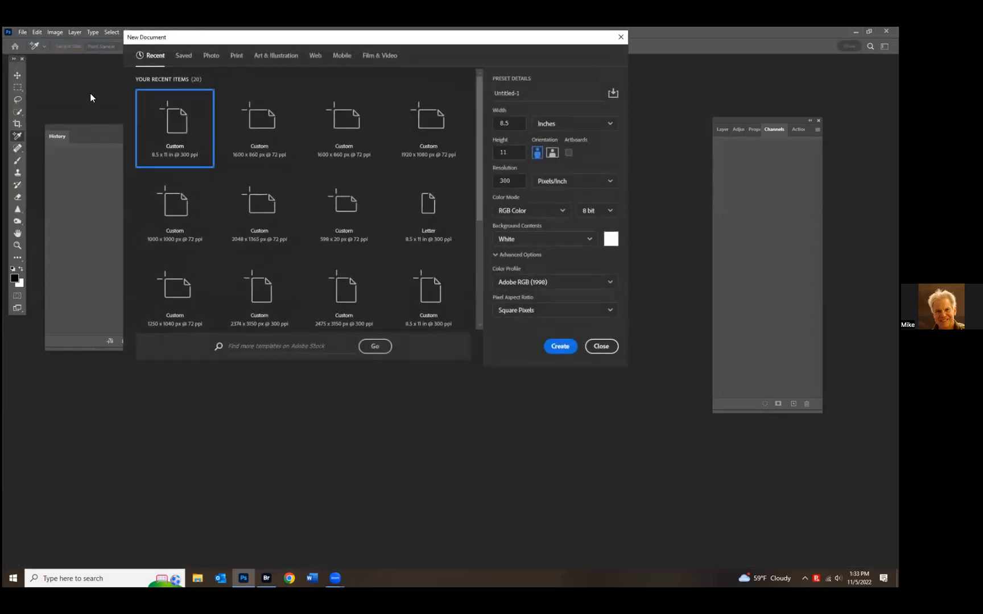
{"action": "double_click", "coordinate": [509, 124]}
{"action": "type", "text": "5"}
{"action": "key", "text": "Tab"}
{"action": "type", "text": "6"}
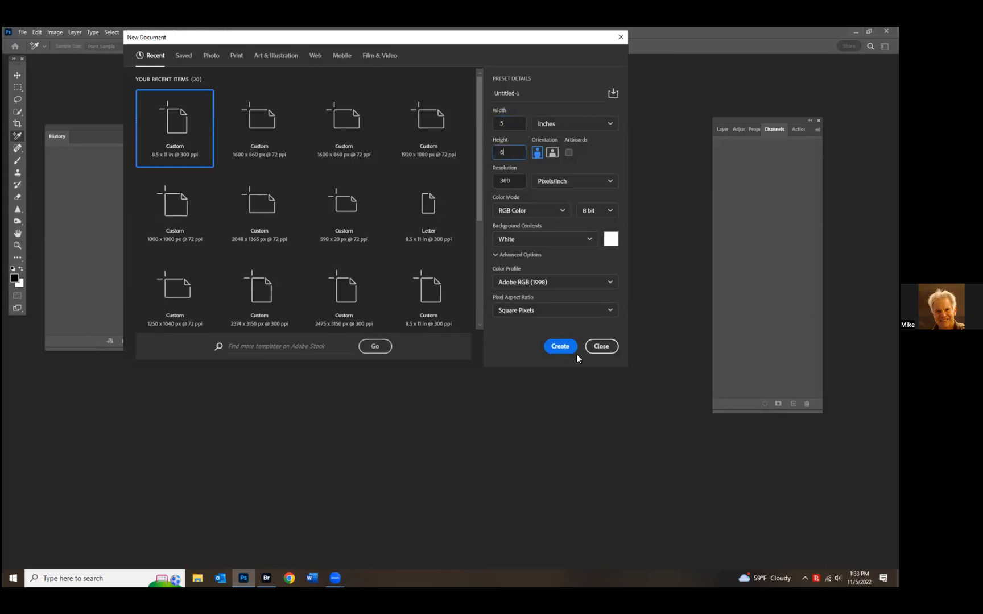
{"action": "left_click", "coordinate": [561, 348]}
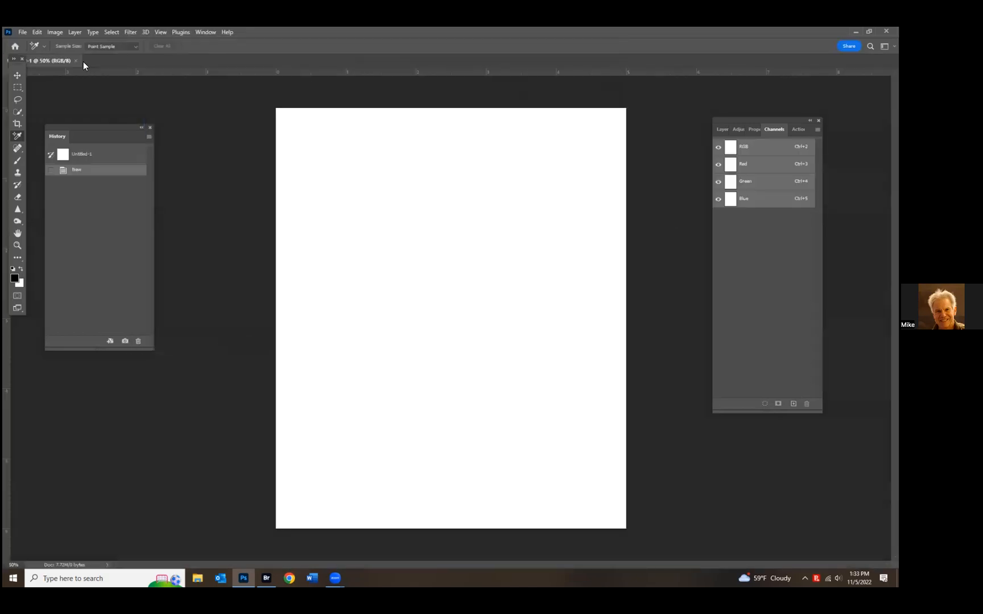
- Close the blank document, and view the files available for opening in the Pictures folder without opening any
{"action": "left_click", "coordinate": [75, 61]}
{"action": "left_click", "coordinate": [22, 31]}
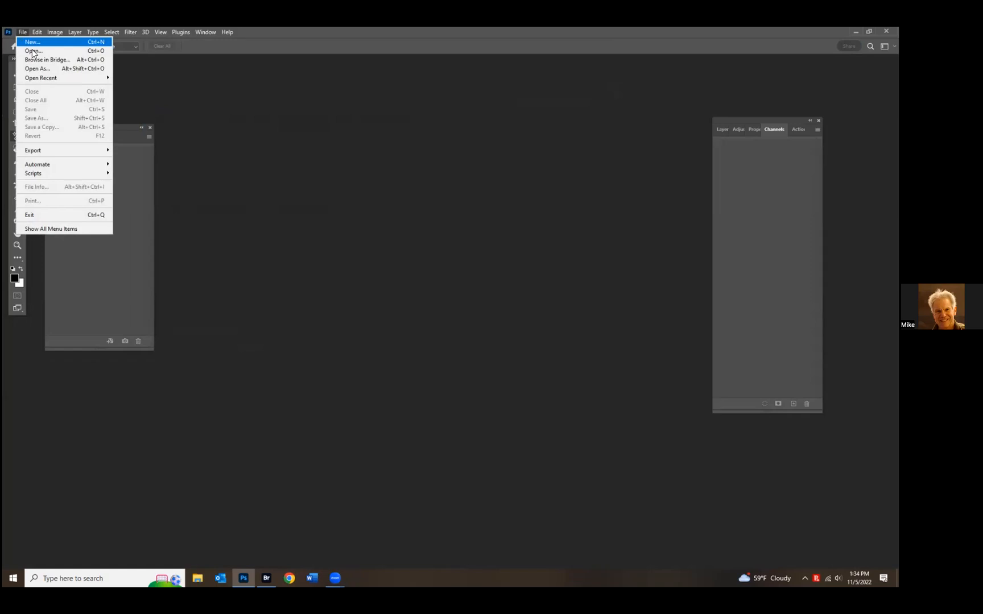
{"action": "left_click", "coordinate": [32, 51]}
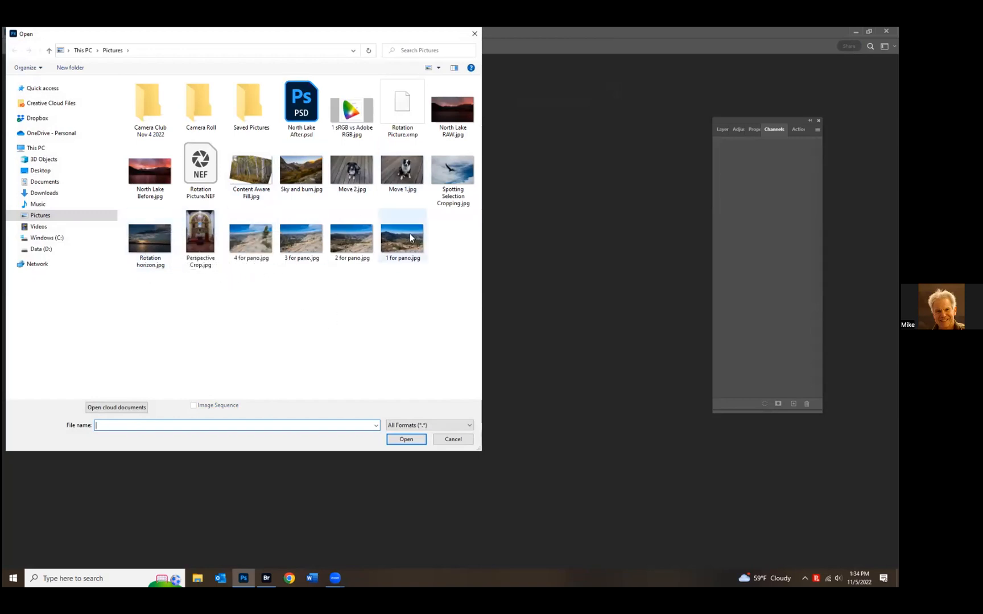
{"action": "left_click", "coordinate": [446, 440]}
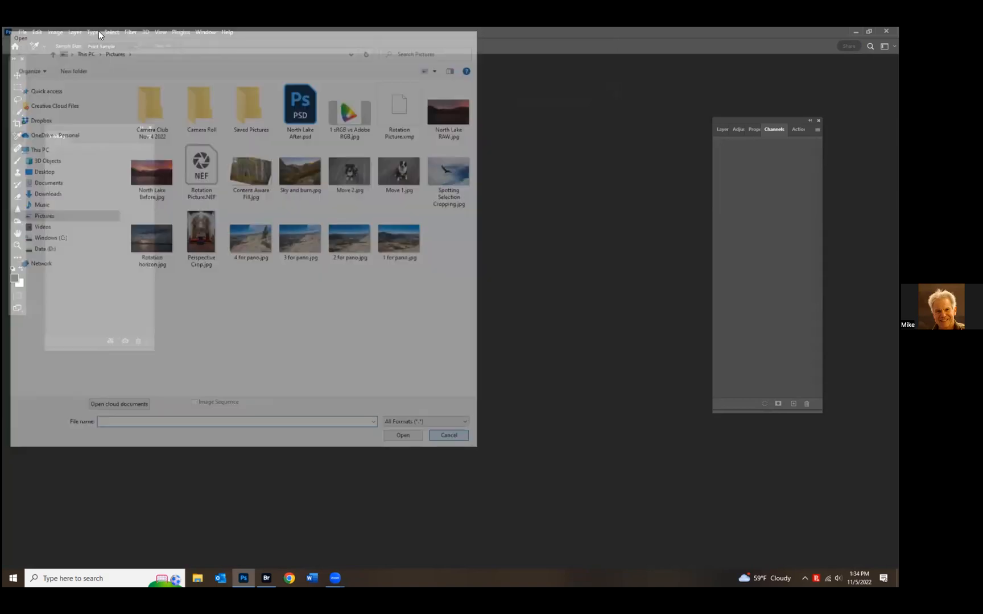
- Open the most recent image, 1 sRGB vs Adobe RGB.jpg, from the recent files, and close it
{"action": "left_click", "coordinate": [22, 34]}
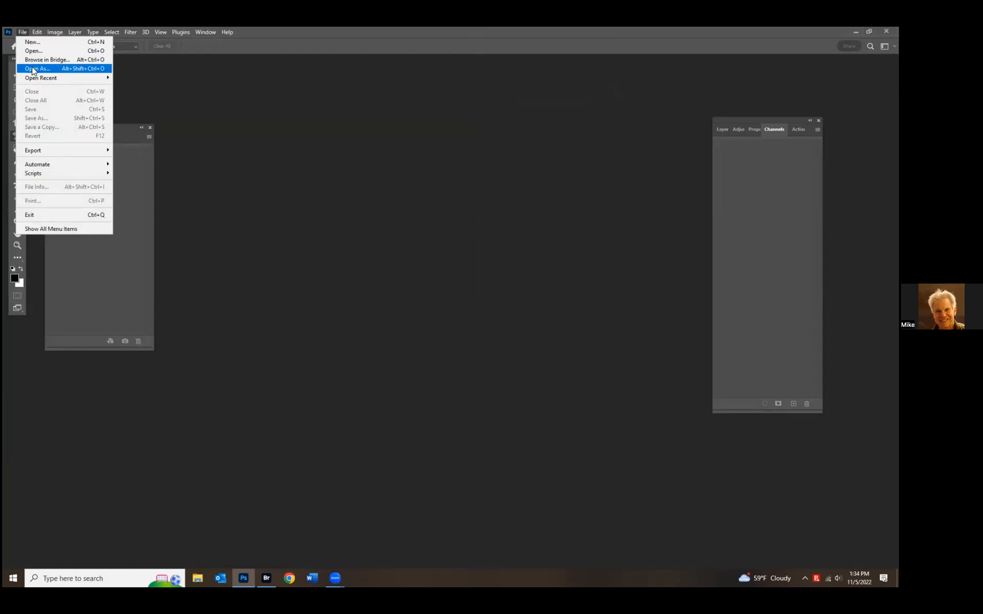
{"action": "mouse_move", "coordinate": [34, 79]}
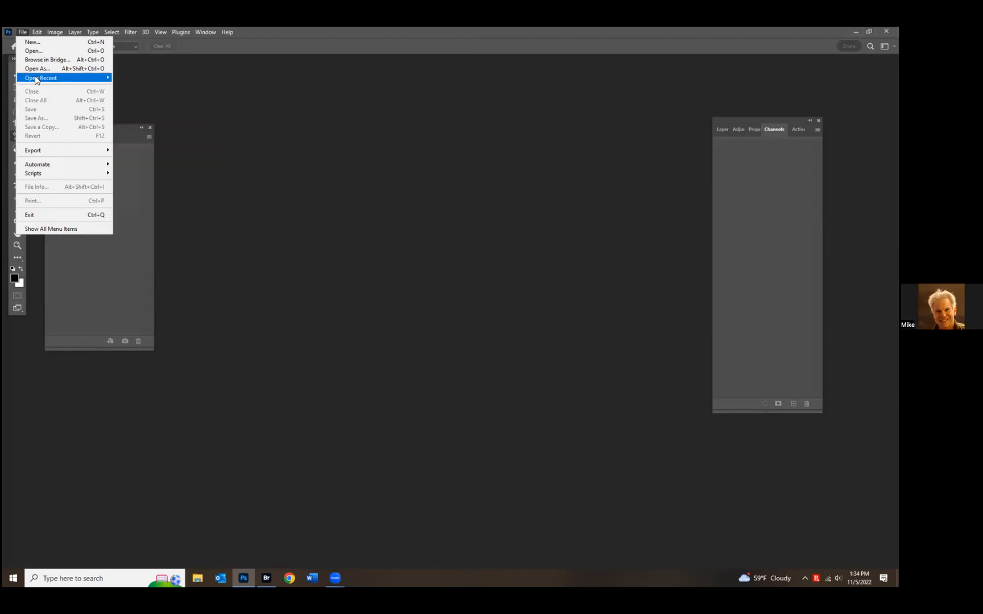
{"action": "left_click", "coordinate": [36, 34]}
{"action": "left_click", "coordinate": [25, 31]}
{"action": "left_click", "coordinate": [137, 78]}
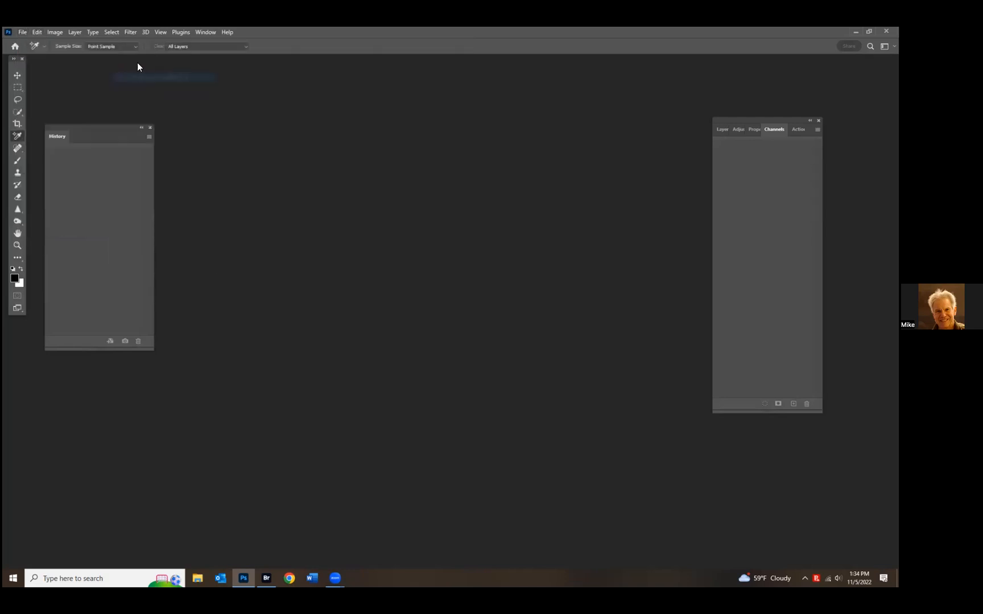
{"action": "key", "text": "Return"}
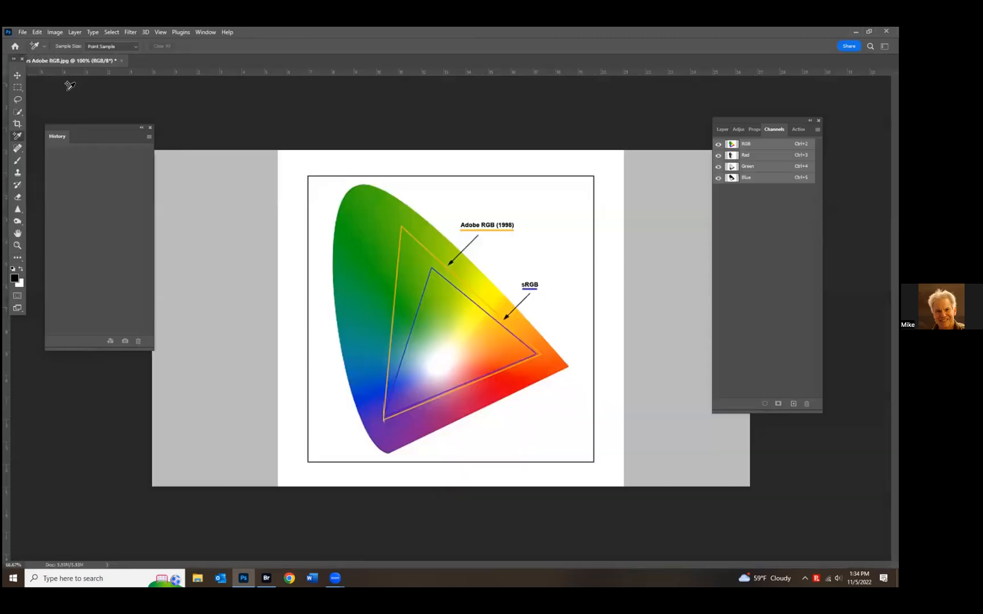
{"action": "left_click", "coordinate": [23, 32]}
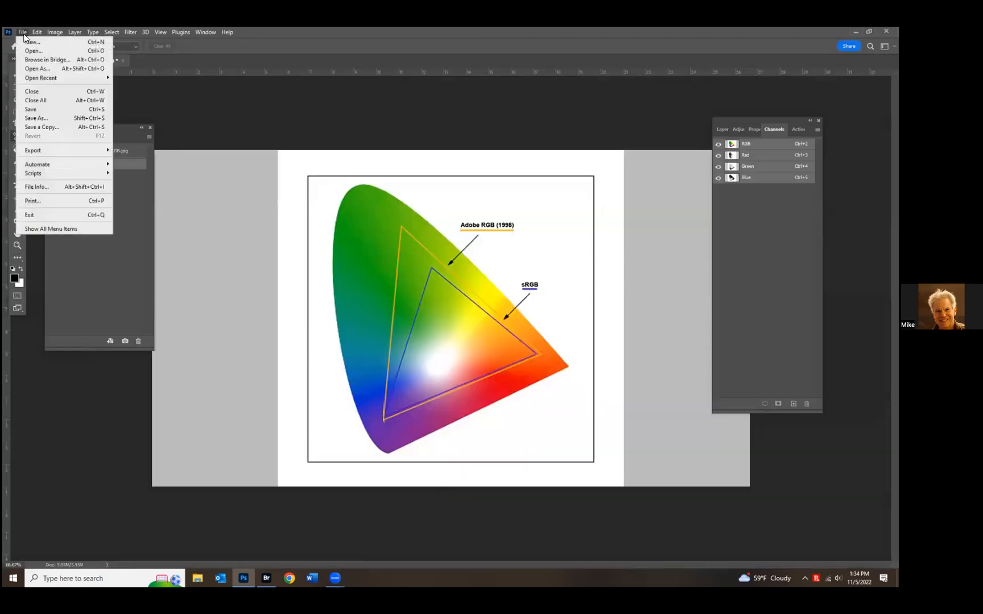
{"action": "left_click", "coordinate": [32, 93]}
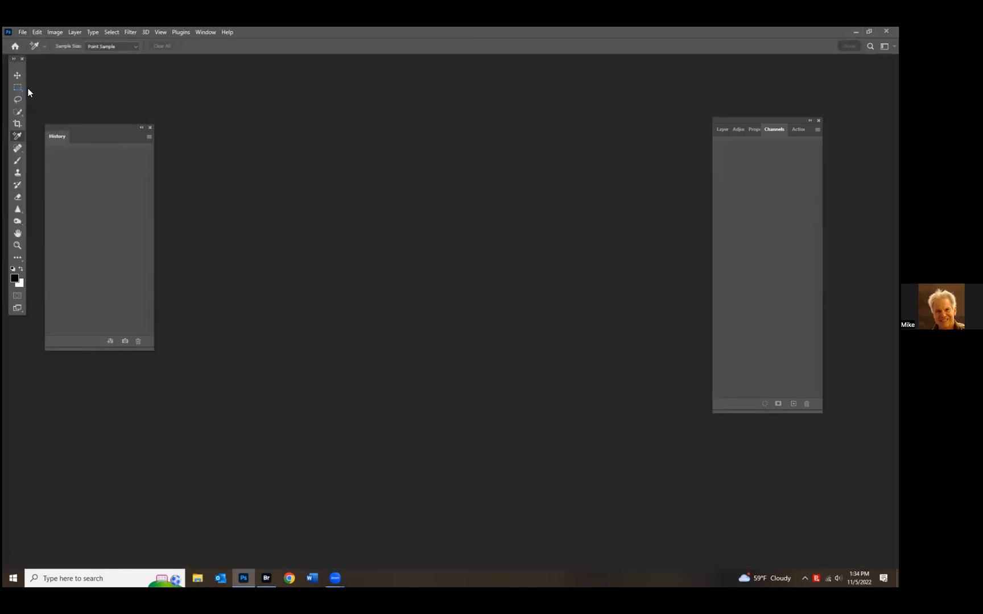
- Reopen the image 1 sRGB vs Adobe RGB.jpg from the recent files
{"action": "left_click", "coordinate": [23, 32]}
{"action": "mouse_move", "coordinate": [35, 81]}
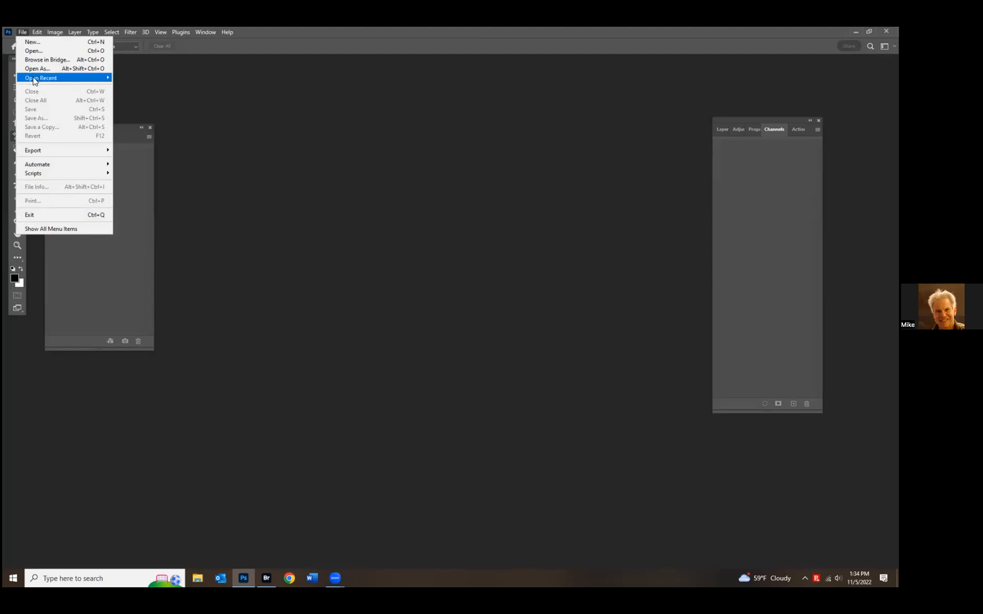
{"action": "left_click", "coordinate": [135, 80]}
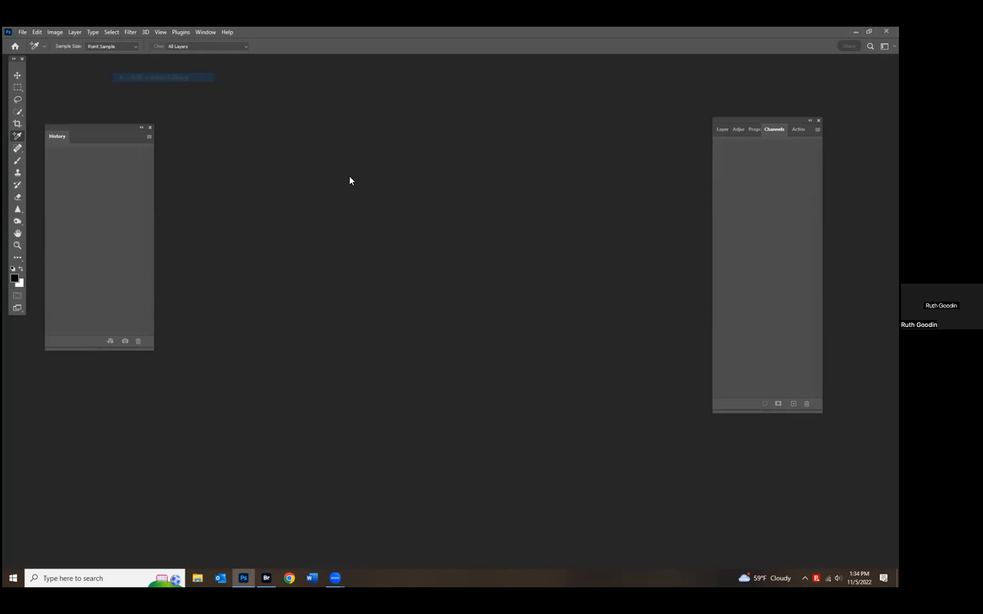
{"action": "left_click", "coordinate": [427, 223]}
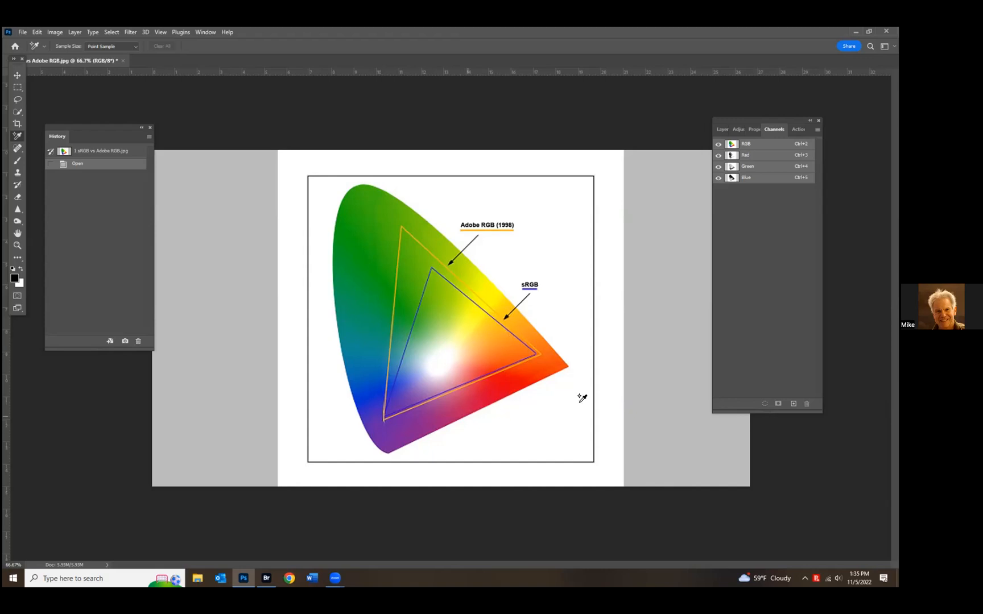
- Inspect the Pictures folder for another image to open, and cancel the Open command
{"action": "left_click", "coordinate": [22, 32]}
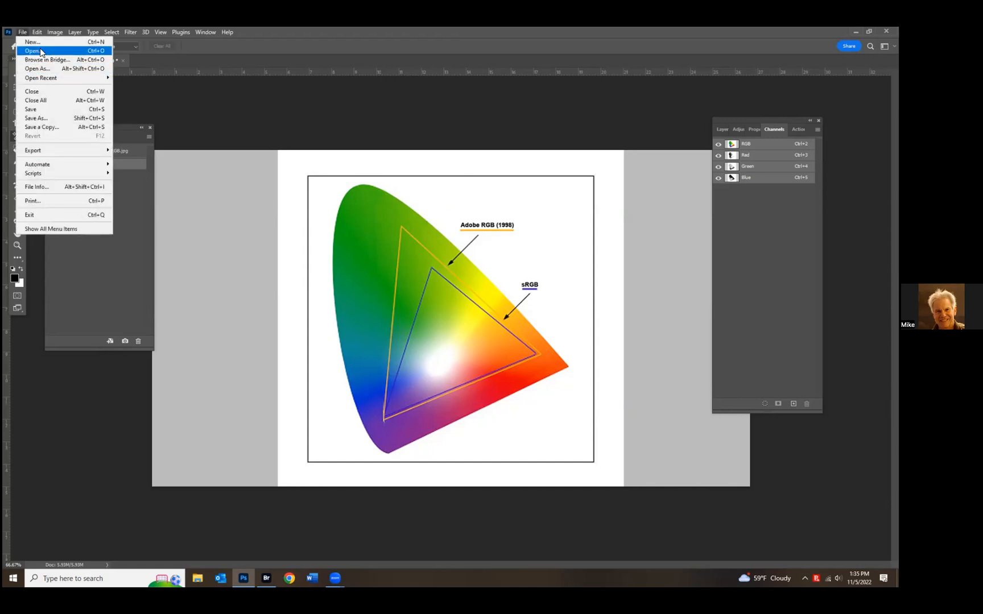
{"action": "left_click", "coordinate": [41, 51]}
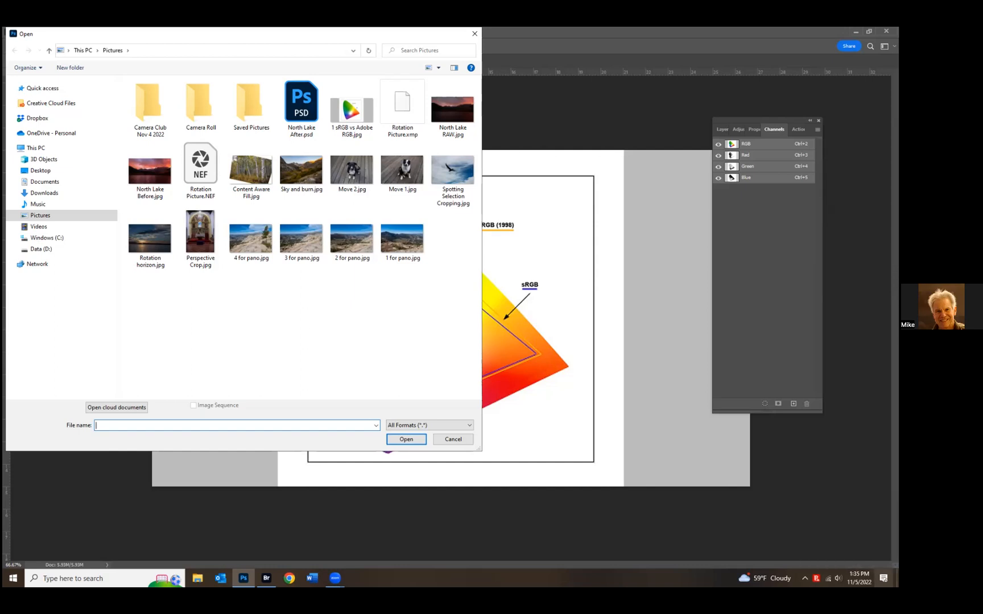
{"action": "left_click", "coordinate": [450, 439]}
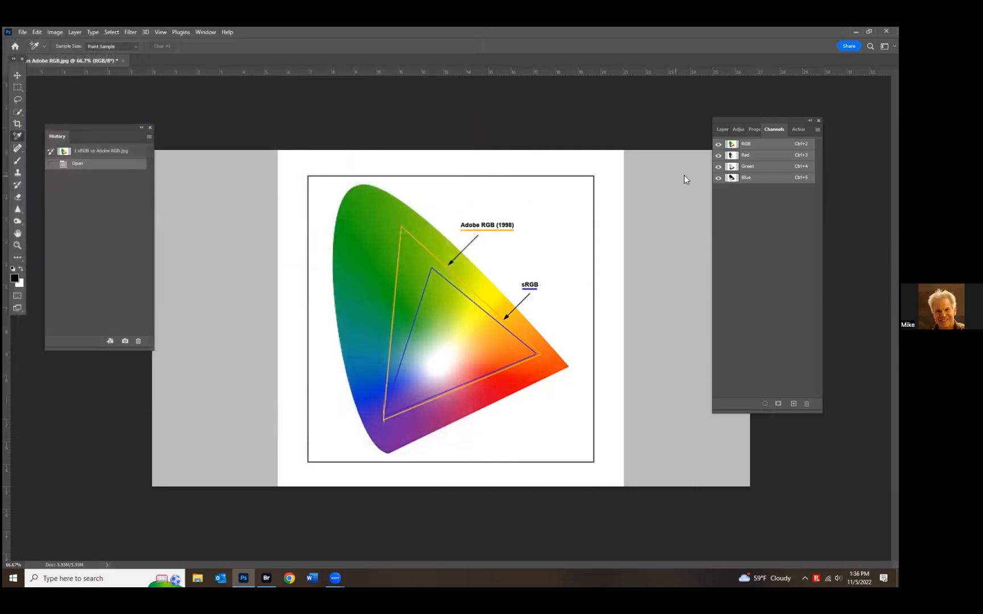
- Review the available screen modes without changing the current one, and close the Info panel
{"action": "right_click", "coordinate": [677, 177]}
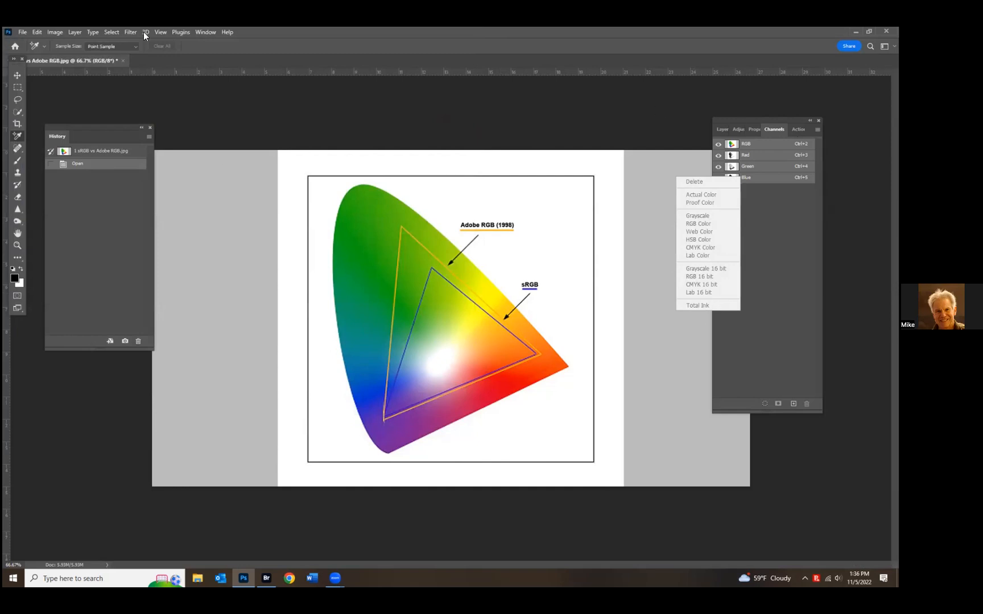
{"action": "left_click", "coordinate": [164, 32]}
{"action": "left_click", "coordinate": [164, 32]}
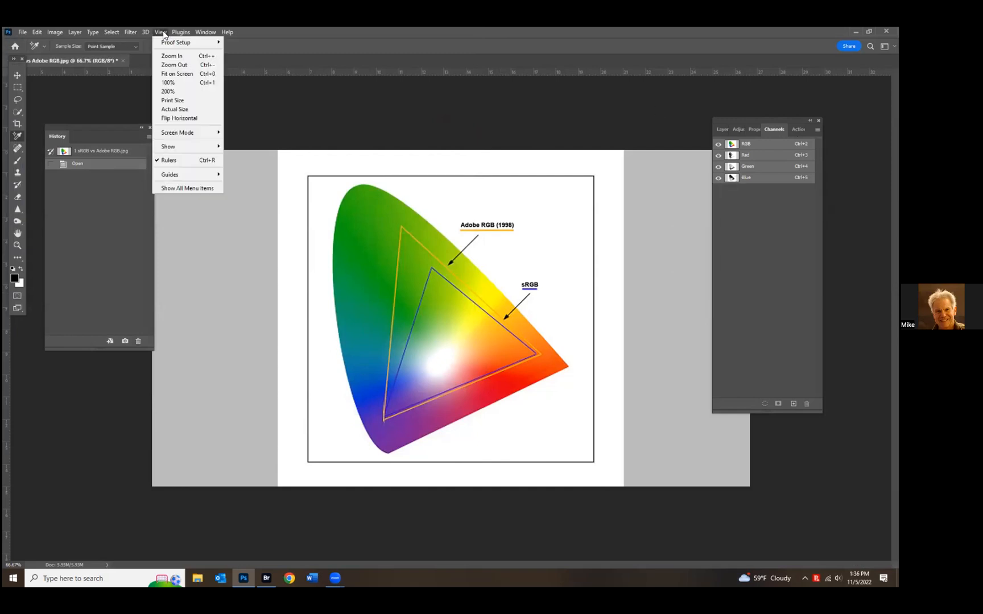
{"action": "mouse_move", "coordinate": [220, 133]}
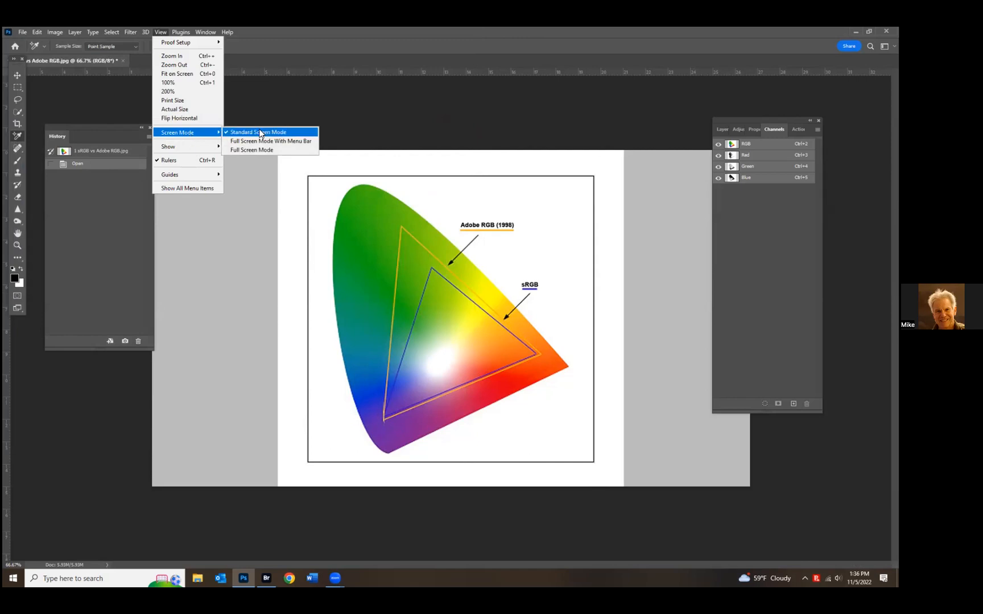
{"action": "left_click", "coordinate": [469, 103]}
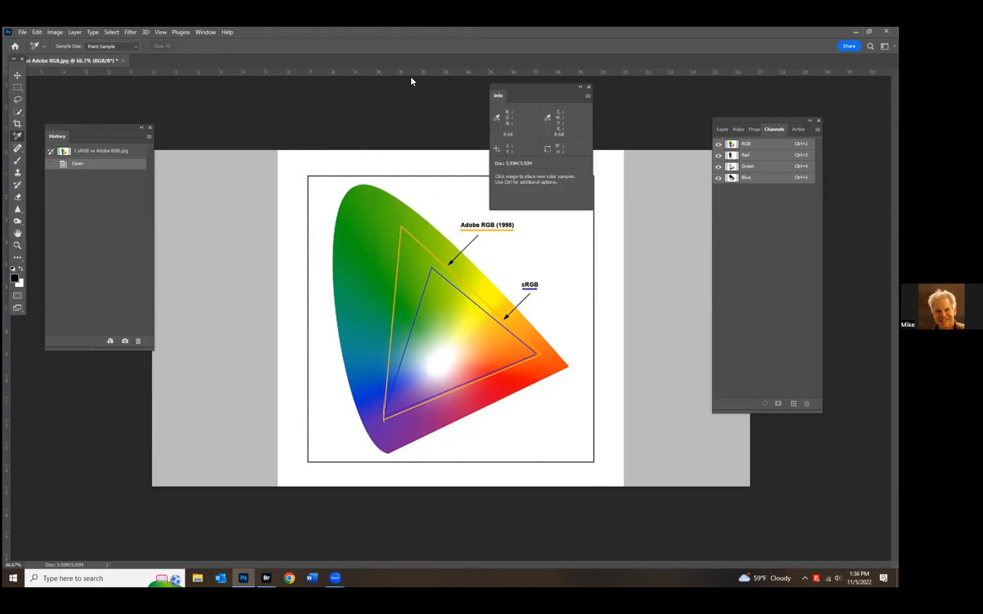
{"action": "left_click", "coordinate": [588, 87]}
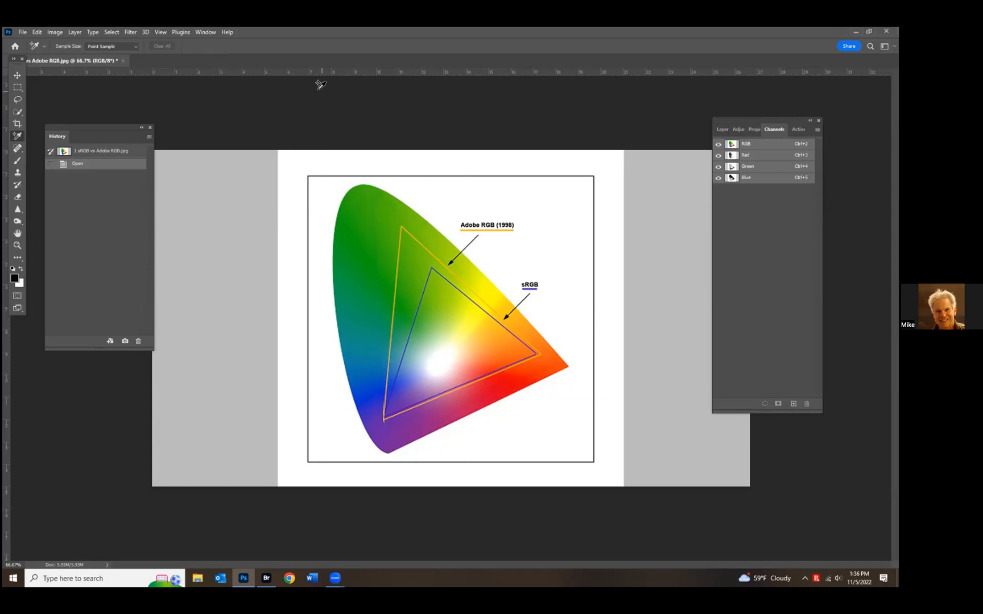
- Save the color-space image under its existing name, and review the file formats offered by Save As without saving again
{"action": "left_click", "coordinate": [22, 31]}
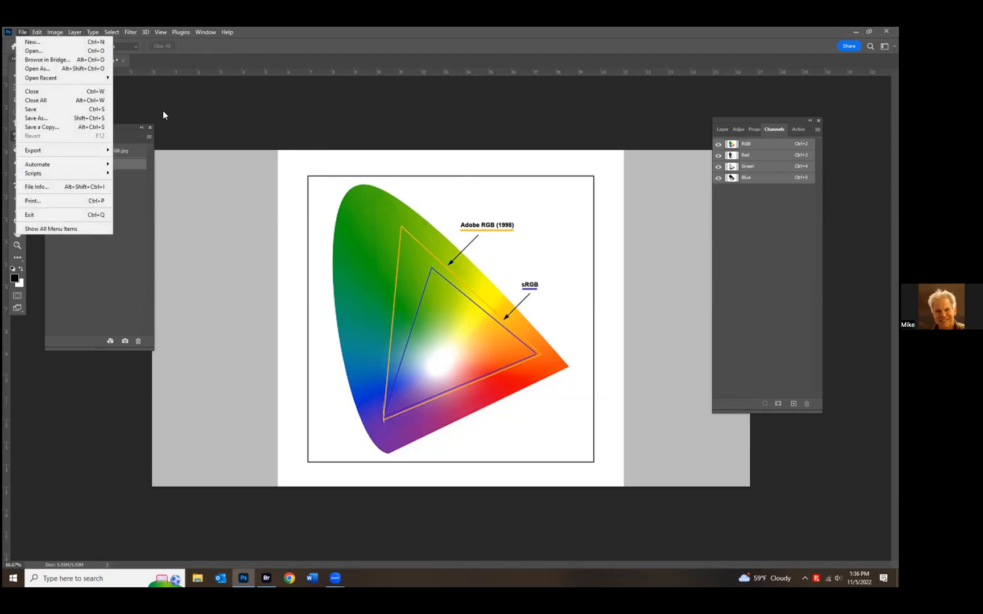
{"action": "left_click", "coordinate": [49, 111]}
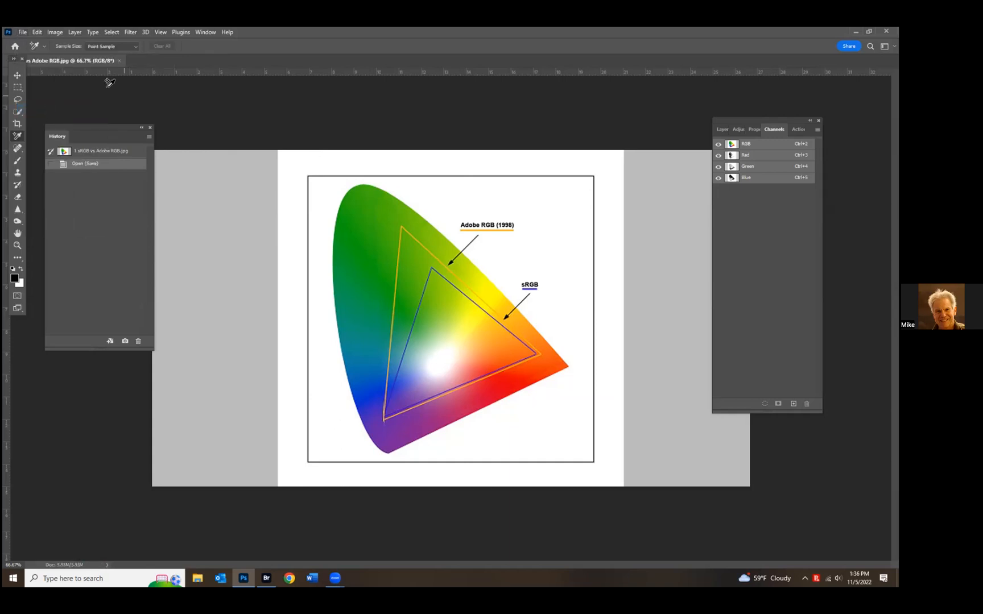
{"action": "left_click", "coordinate": [23, 32]}
{"action": "left_click", "coordinate": [39, 118]}
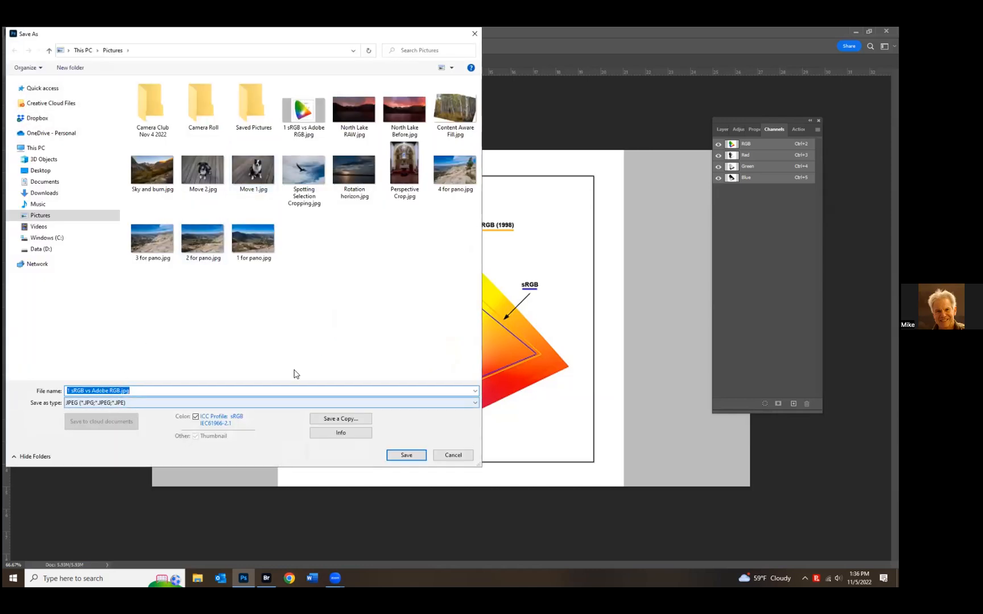
{"action": "left_click", "coordinate": [475, 402]}
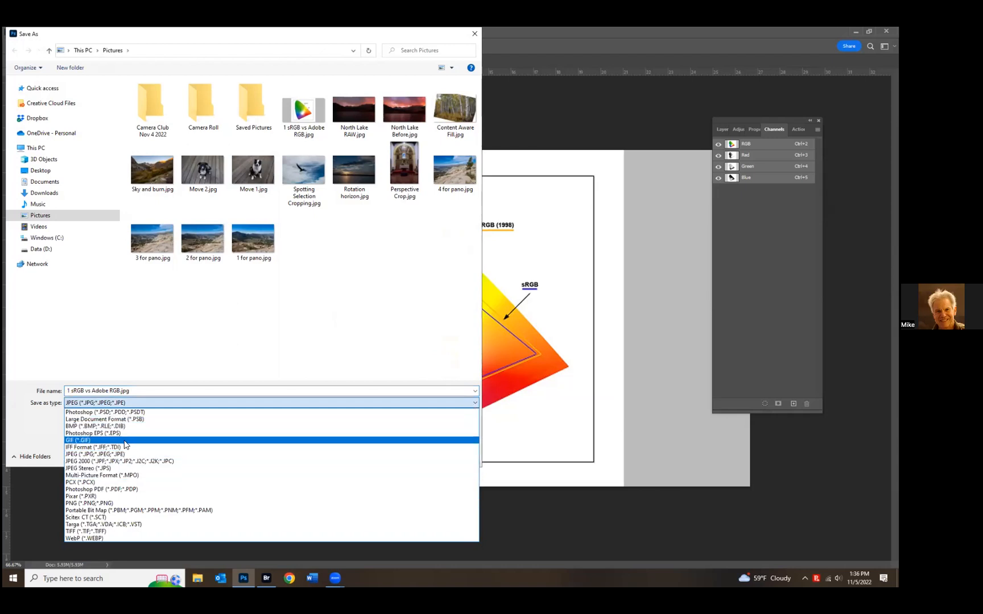
{"action": "left_click", "coordinate": [641, 394]}
{"action": "key", "text": "Escape"}
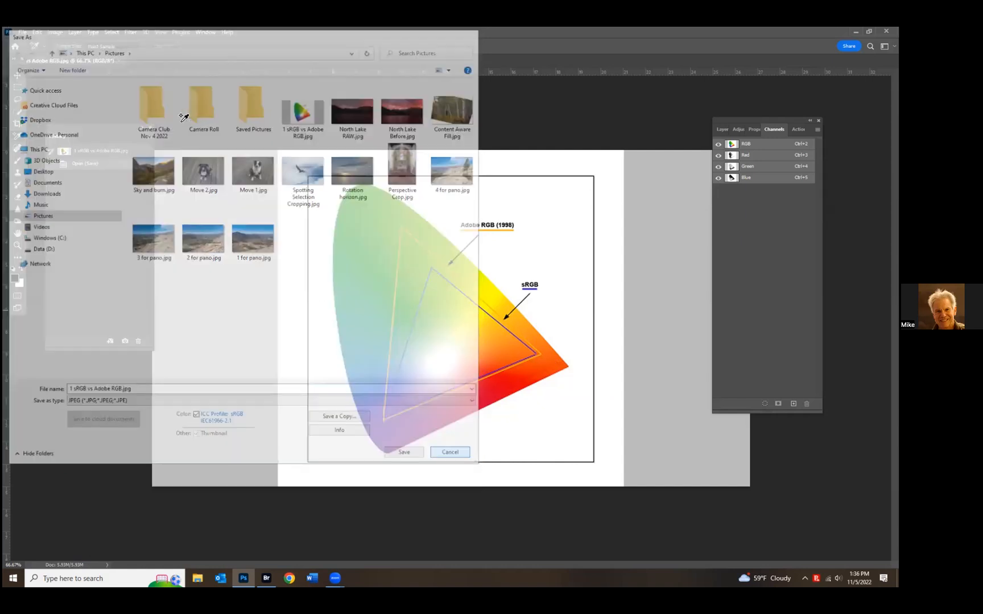
- Review the file name and formats that Save a Copy offers for the image, and cancel the copy
{"action": "left_click", "coordinate": [22, 32]}
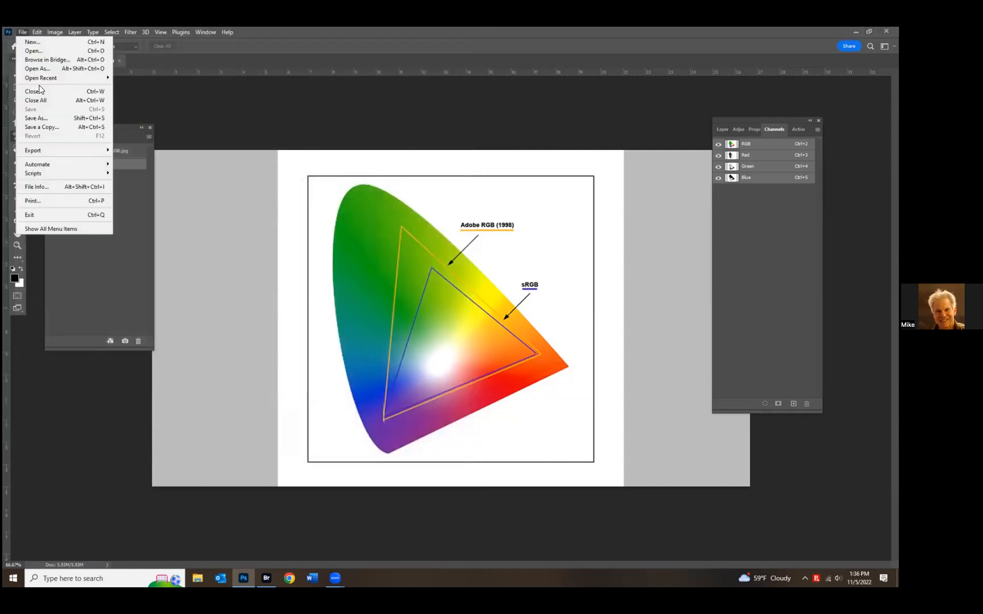
{"action": "left_click", "coordinate": [54, 126]}
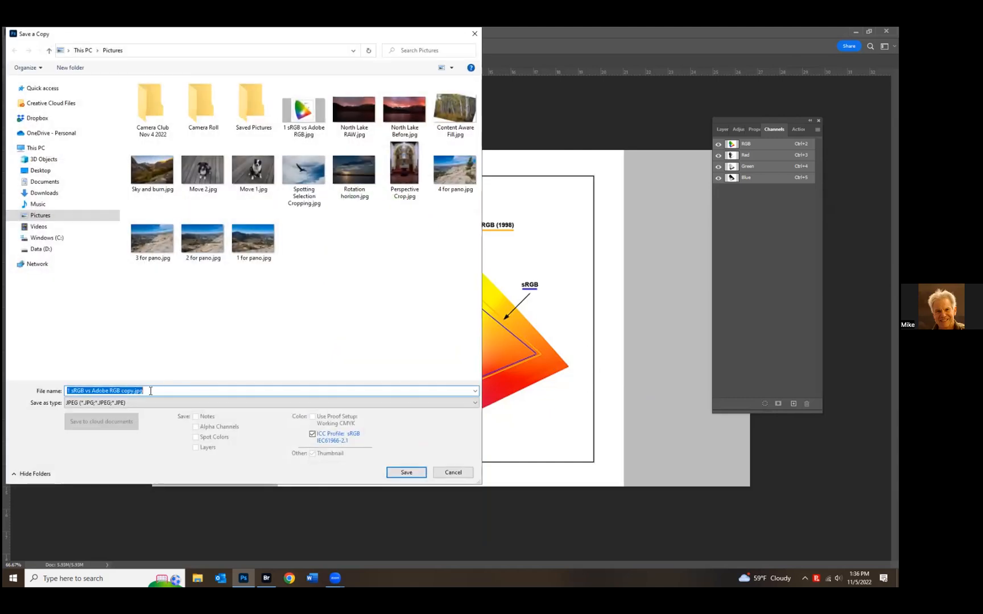
{"action": "left_click", "coordinate": [134, 403]}
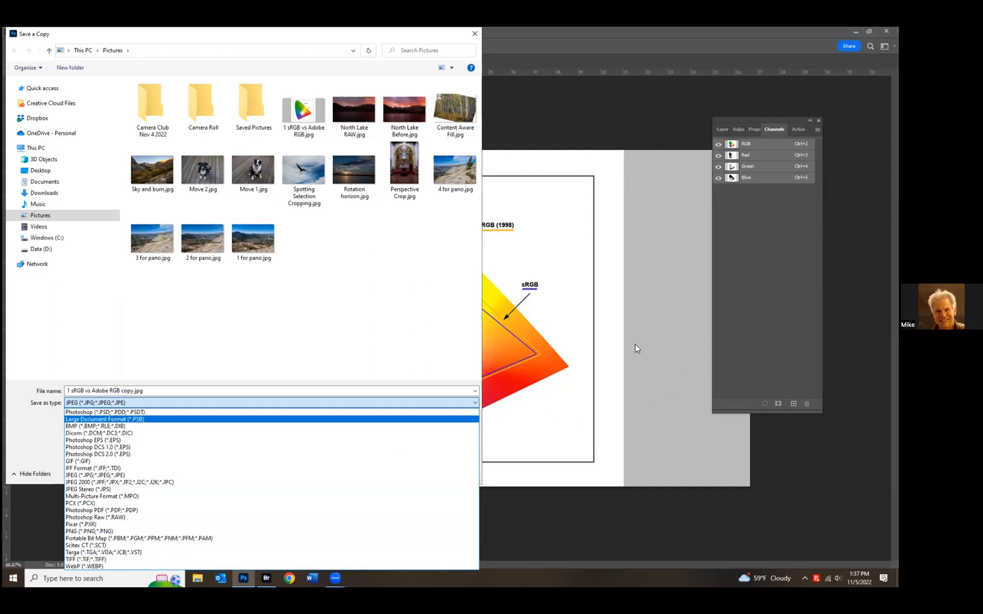
{"action": "left_click", "coordinate": [585, 117]}
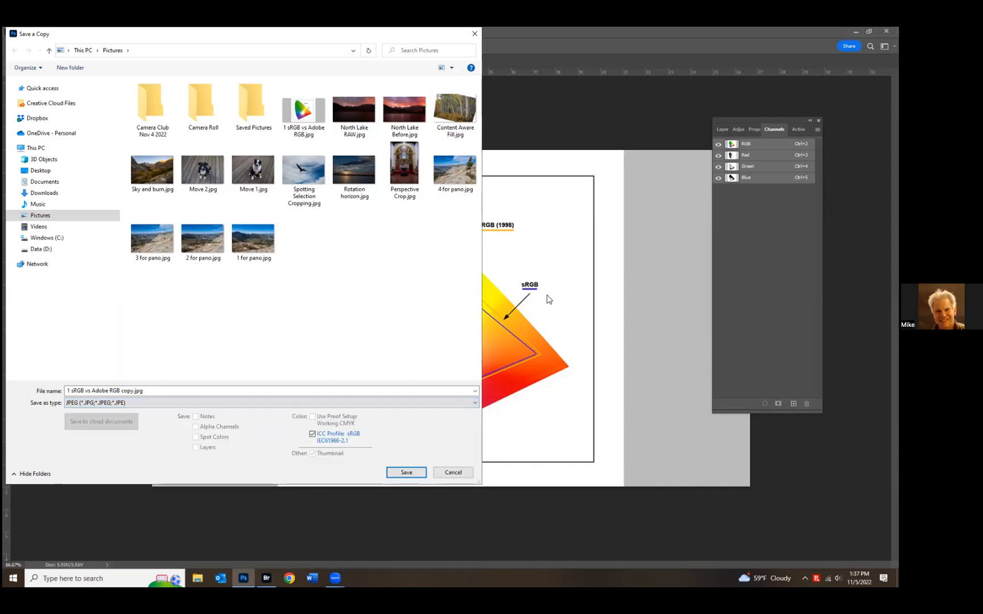
{"action": "left_click", "coordinate": [461, 470]}
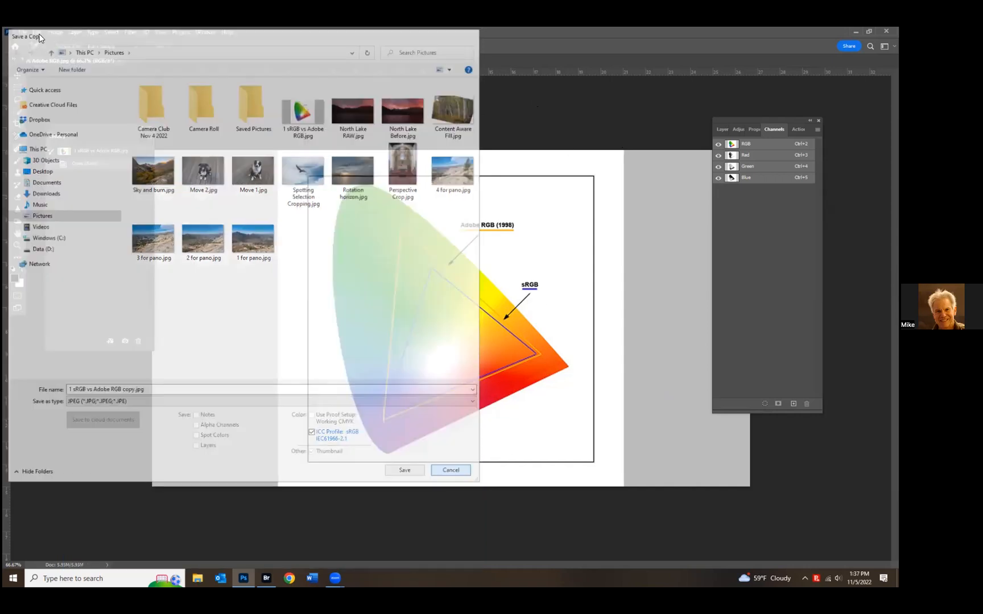
- Review the Quick Export as JPG save options for the image, and cancel the export
{"action": "left_click", "coordinate": [23, 32]}
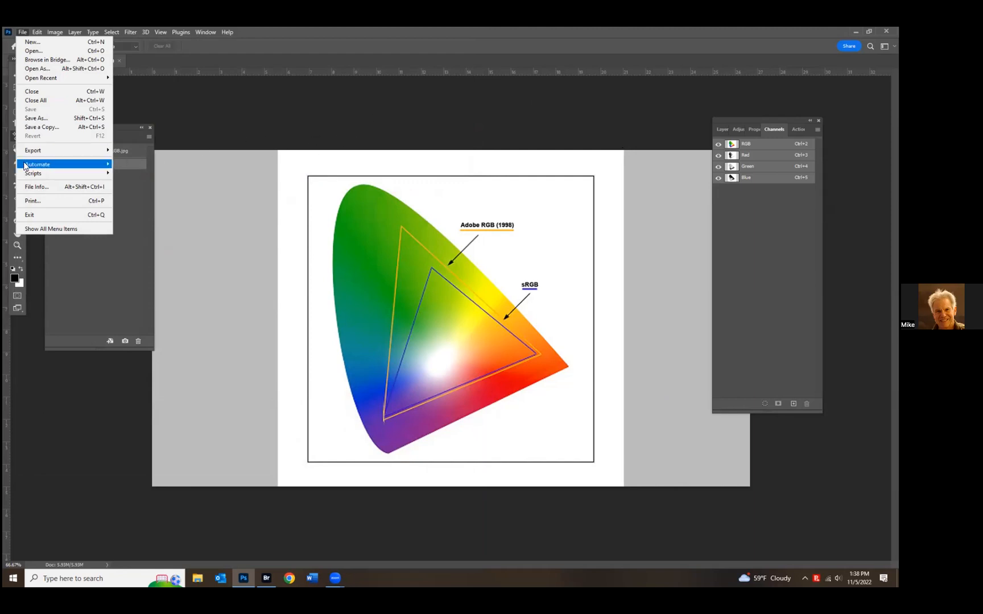
{"action": "mouse_move", "coordinate": [31, 154]}
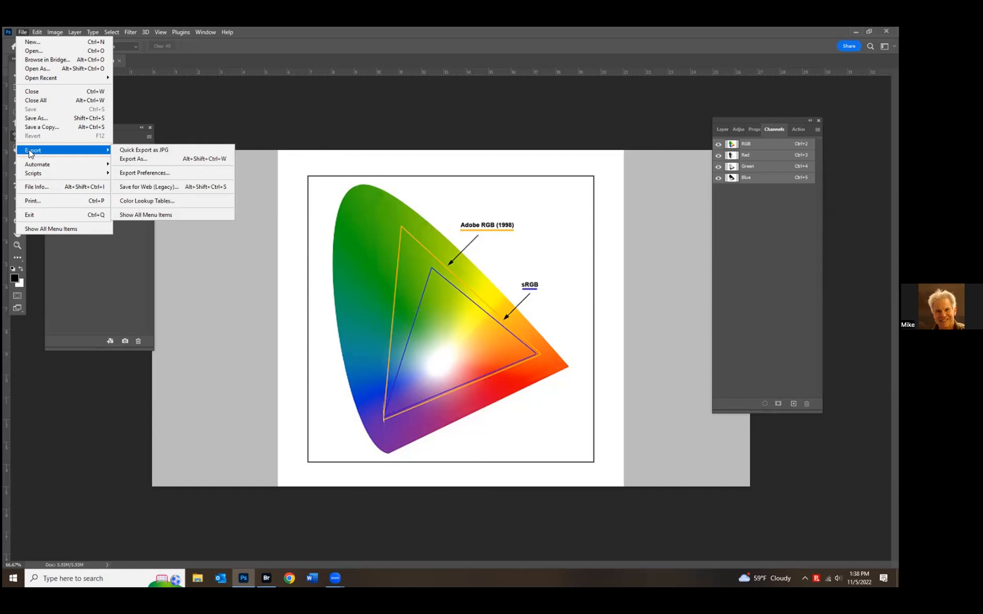
{"action": "left_click", "coordinate": [137, 151]}
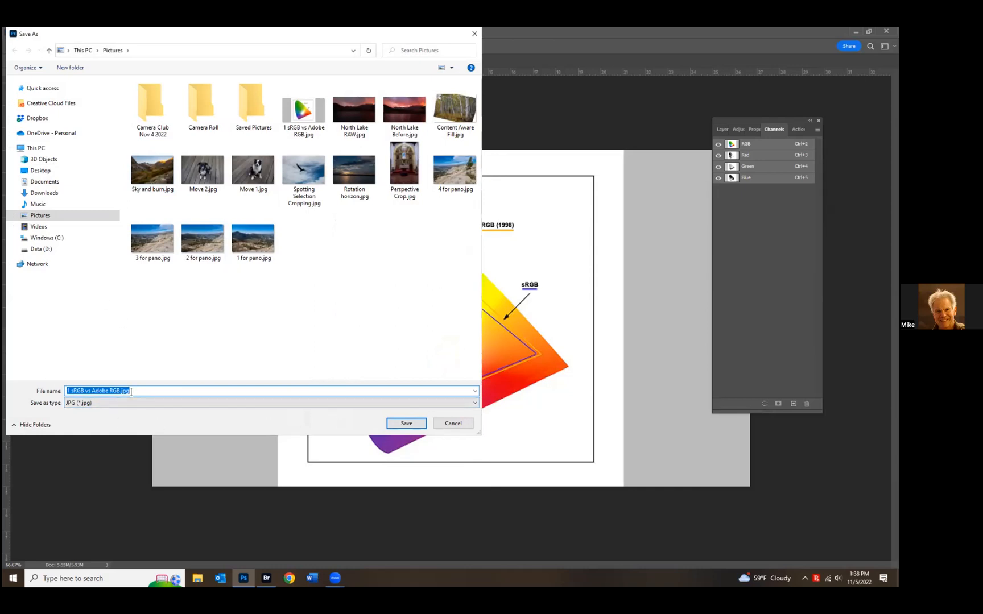
{"action": "left_click", "coordinate": [447, 421]}
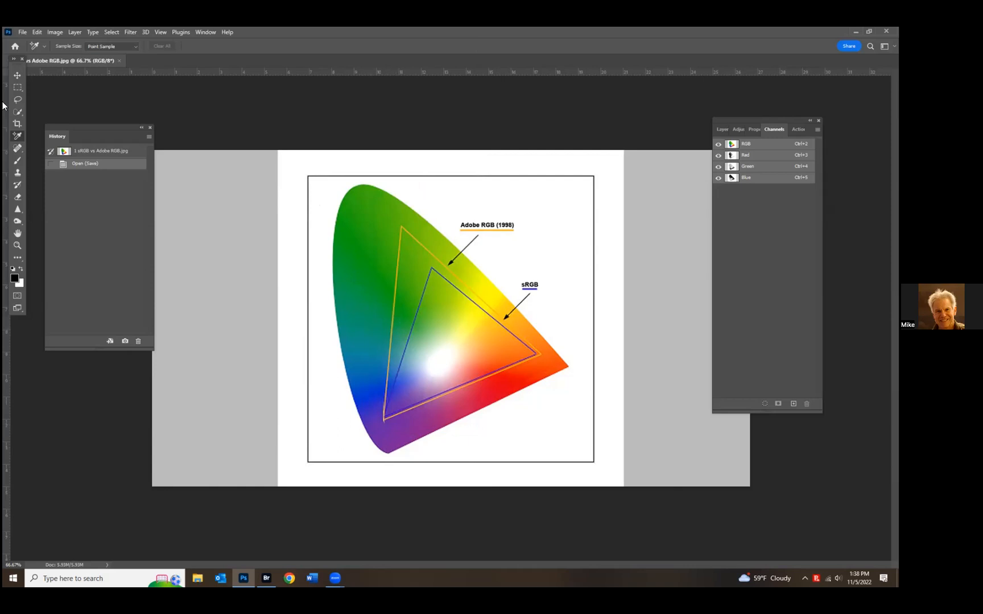
- Review the available script commands without running any, and close the color-space image
{"action": "left_click", "coordinate": [21, 33]}
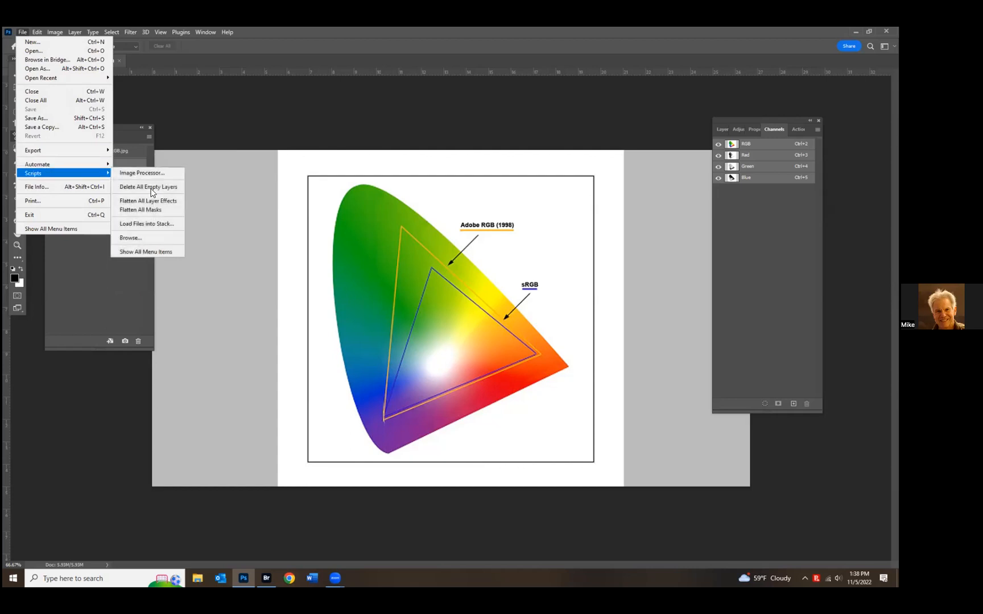
{"action": "left_click", "coordinate": [187, 119]}
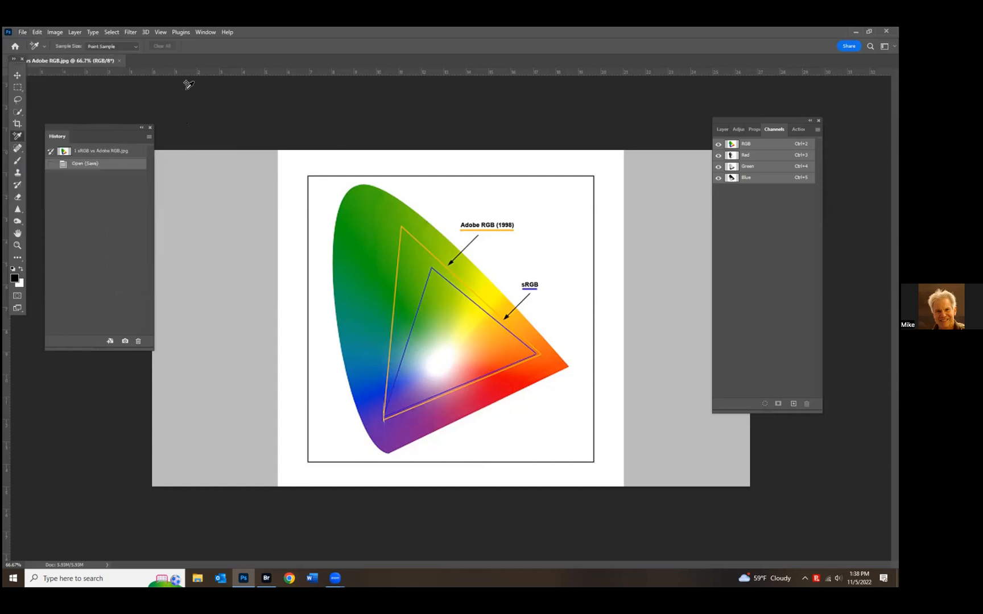
{"action": "left_click", "coordinate": [120, 61]}
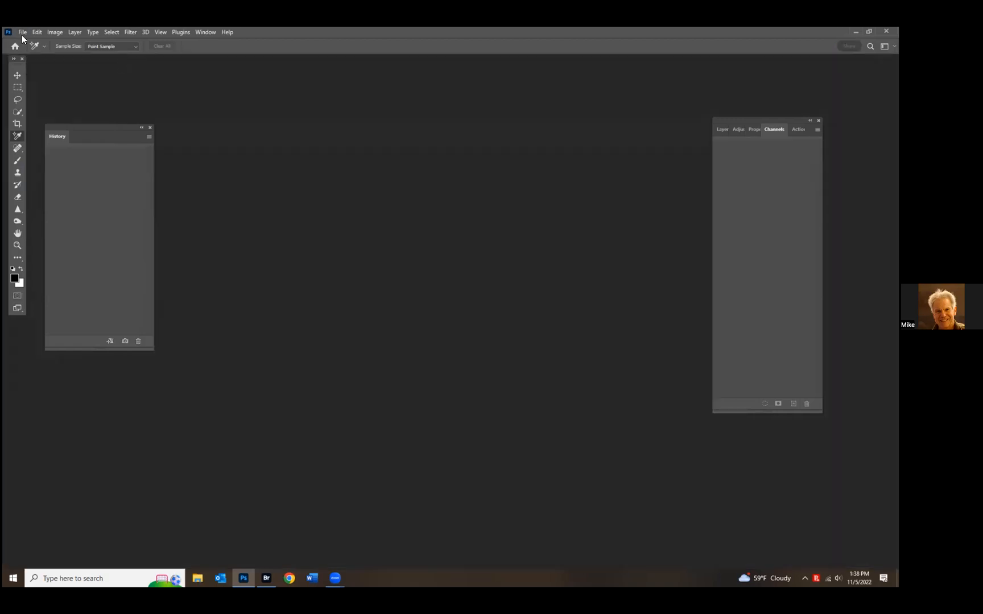
- Photomerge 4, 3, 2 and 1 for pano.jpg into a blended panorama with the Auto layout and content-aware filling of transparent areas
{"action": "left_click", "coordinate": [22, 33]}
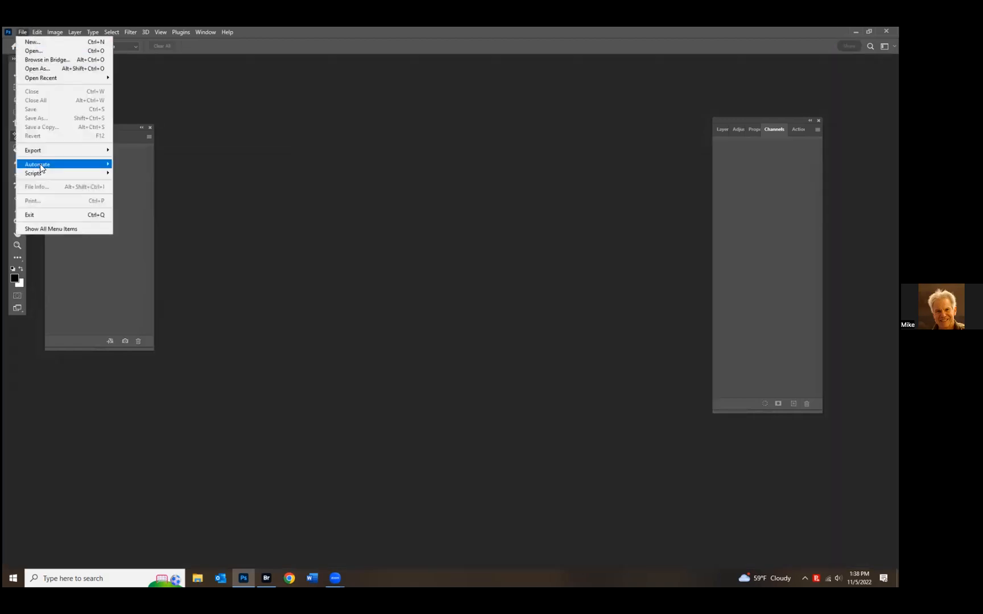
{"action": "mouse_move", "coordinate": [41, 166]}
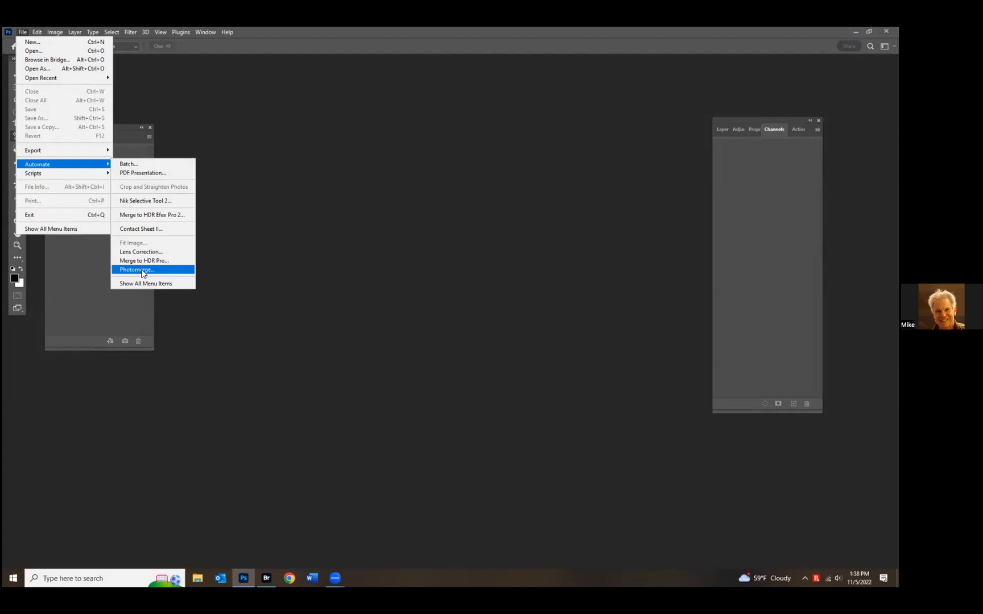
{"action": "left_click", "coordinate": [141, 271]}
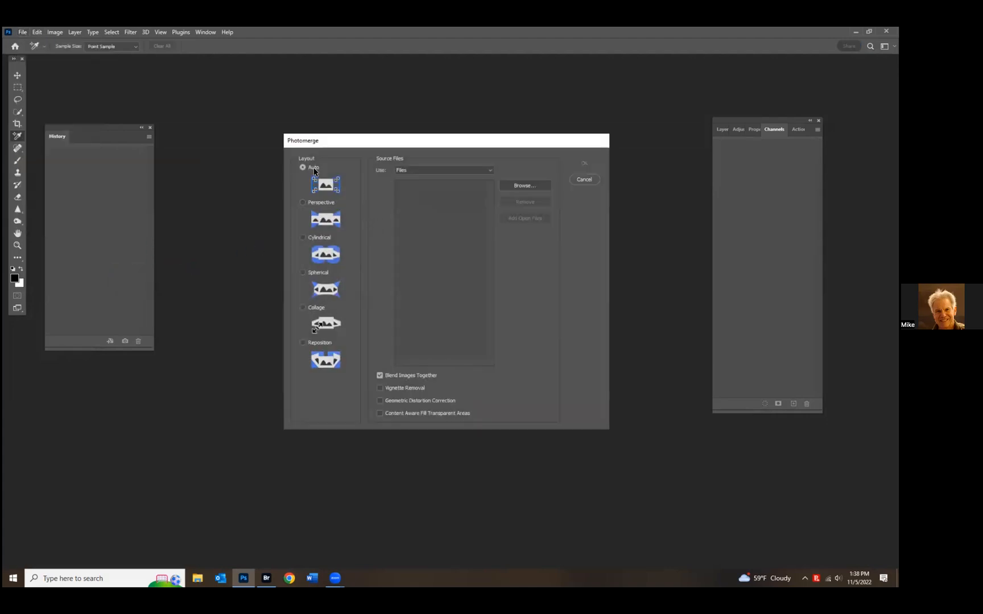
{"action": "left_click", "coordinate": [522, 185]}
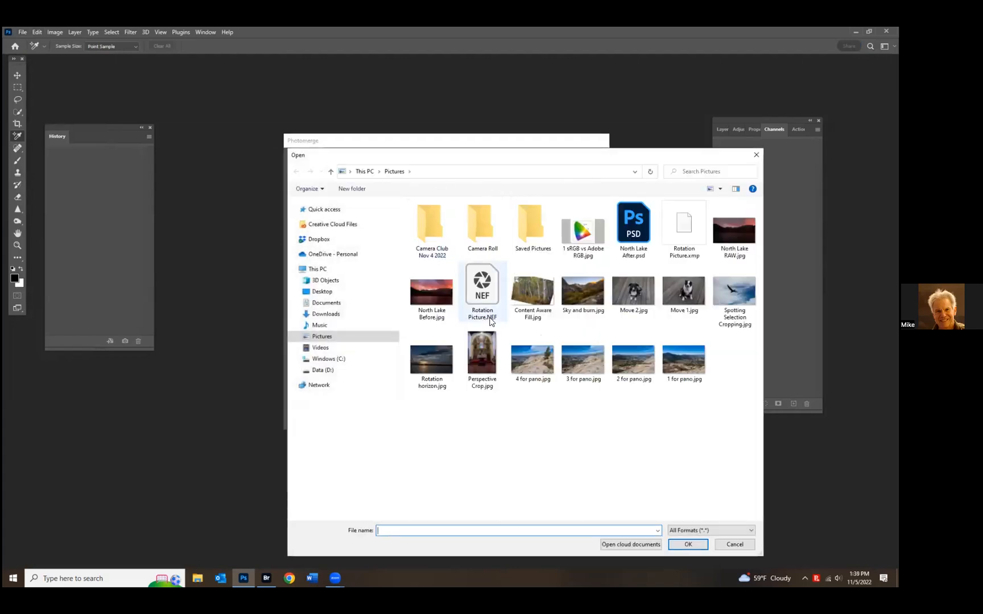
{"action": "left_click", "coordinate": [549, 363]}
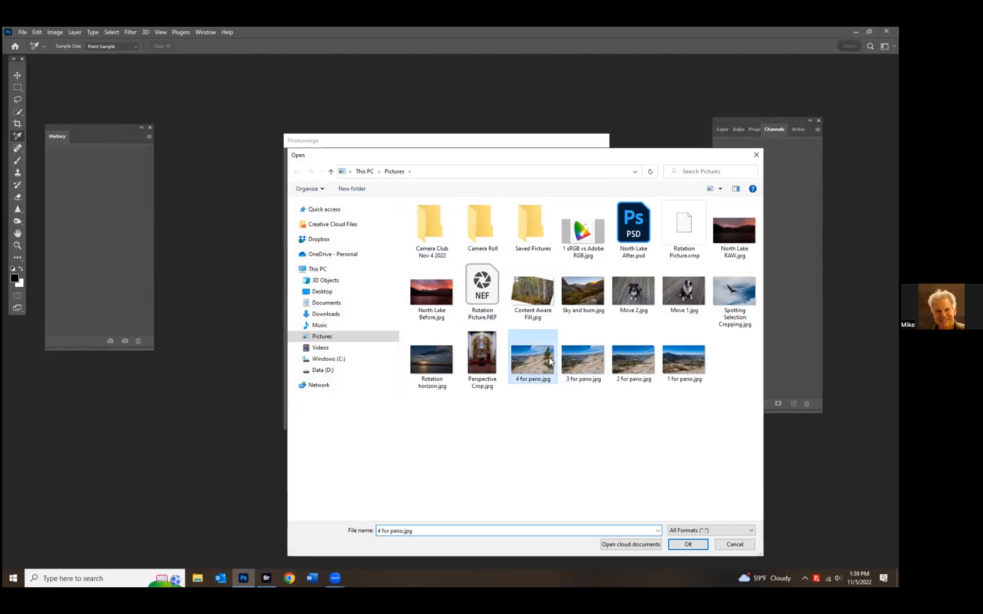
{"action": "left_click", "coordinate": [592, 355], "text": "ctrl"}
{"action": "left_click", "coordinate": [631, 354], "text": "ctrl"}
{"action": "left_click", "coordinate": [673, 355], "text": "ctrl"}
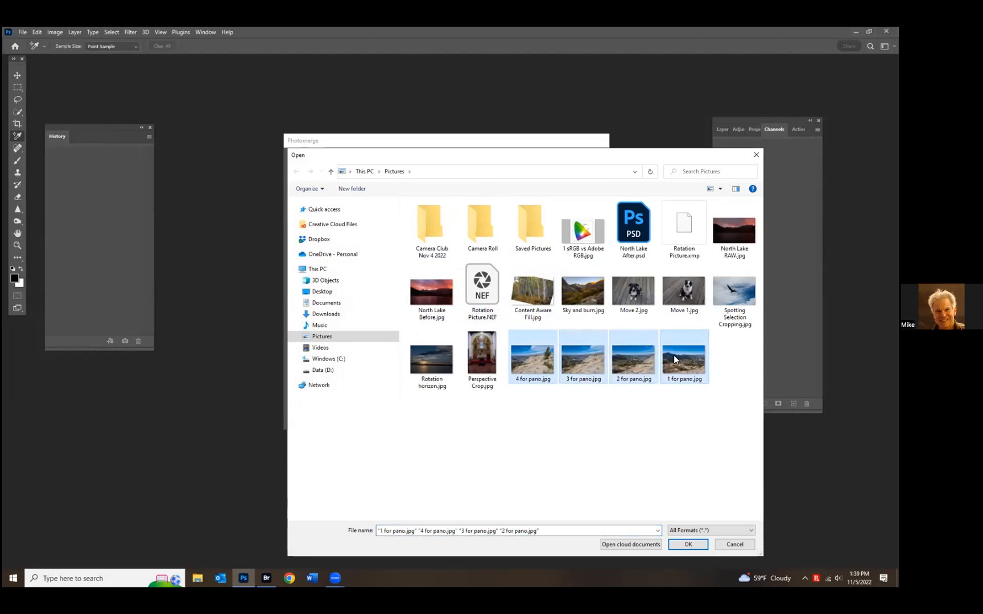
{"action": "left_click", "coordinate": [689, 544]}
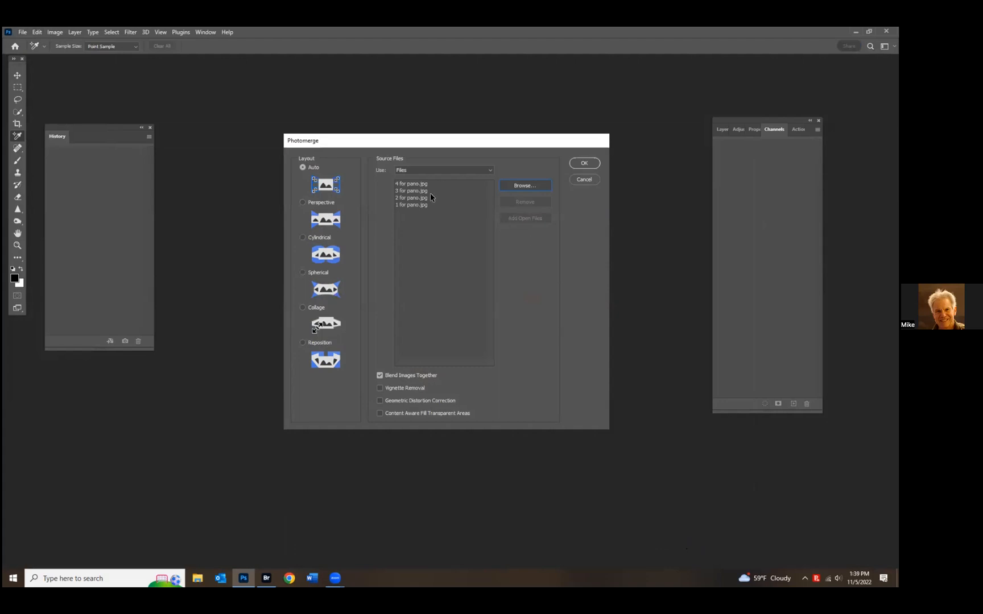
{"action": "left_click", "coordinate": [391, 401]}
{"action": "left_click", "coordinate": [585, 163]}
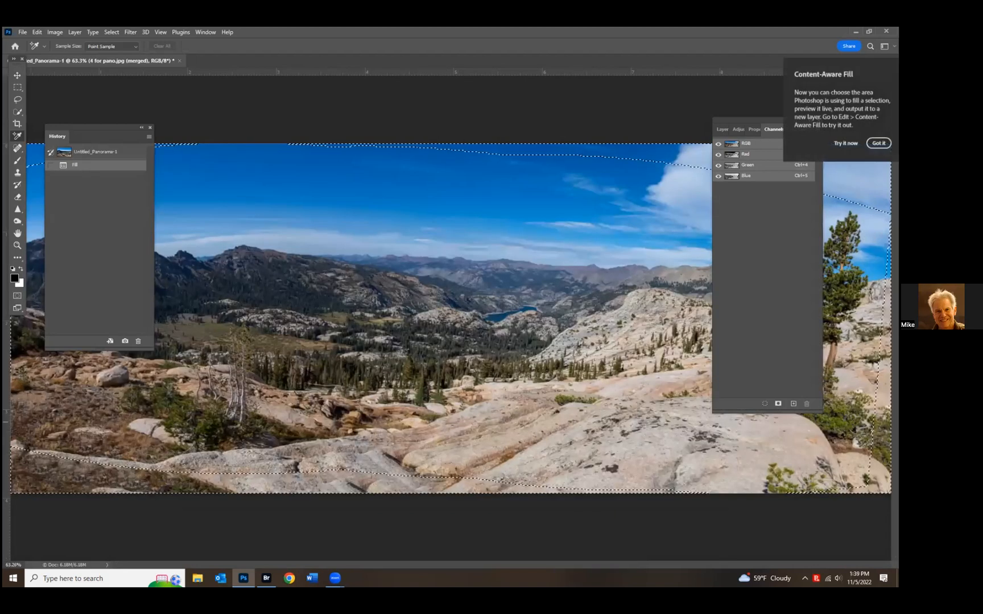
- Deselect the filled border areas of the panorama and dismiss the Content-Aware Fill tip
{"action": "key", "text": "ctrl+l"}
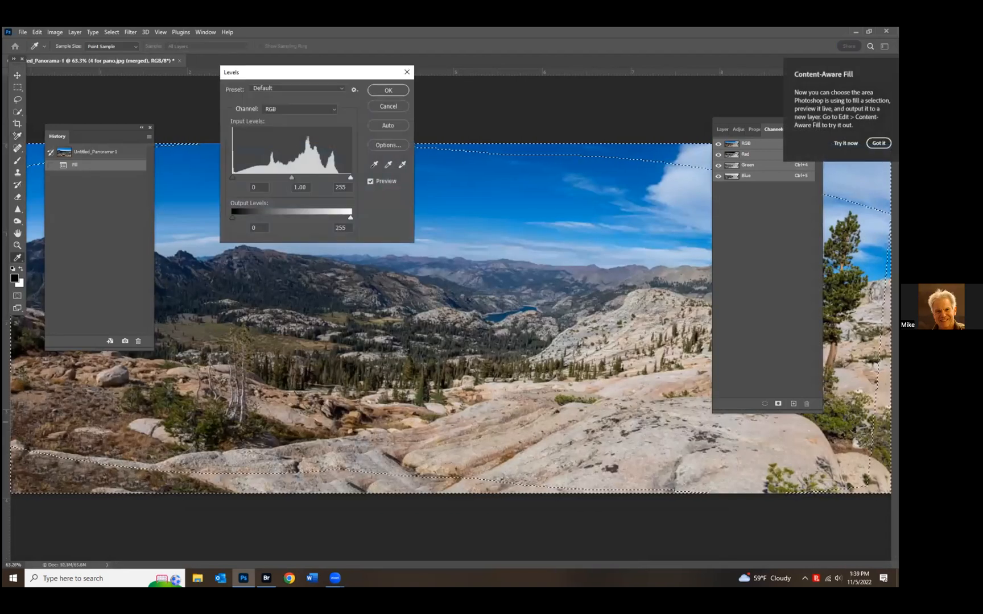
{"action": "left_click", "coordinate": [392, 105]}
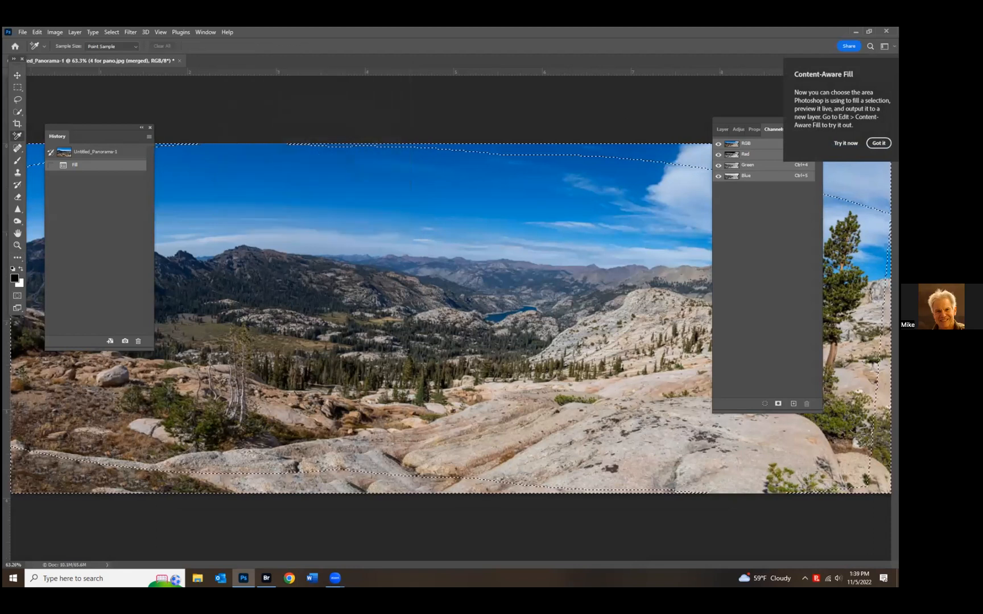
{"action": "key", "text": "ctrl+minus"}
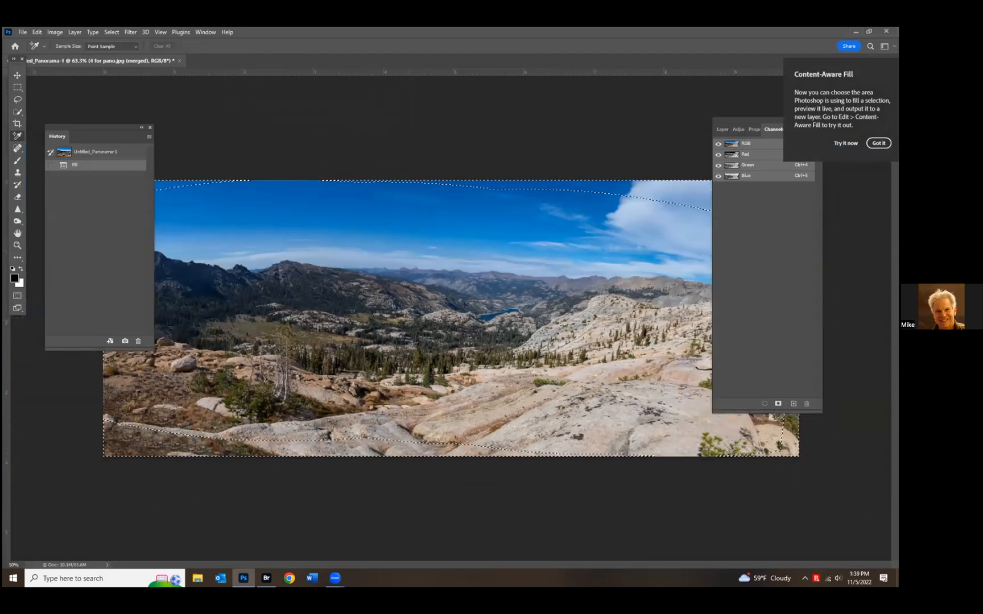
{"action": "key", "text": "ctrl+minus"}
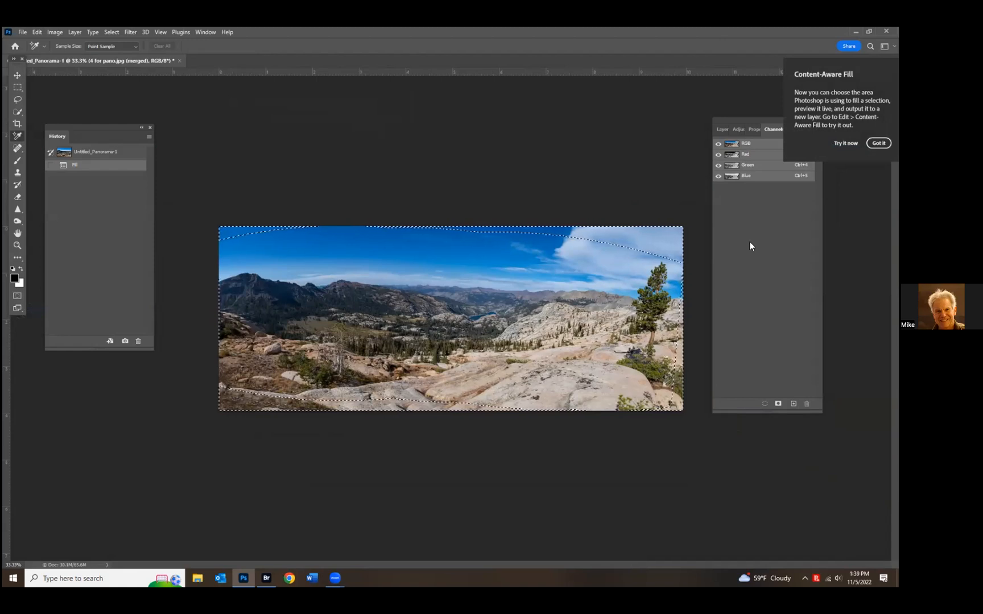
{"action": "key", "text": "ctrl+d"}
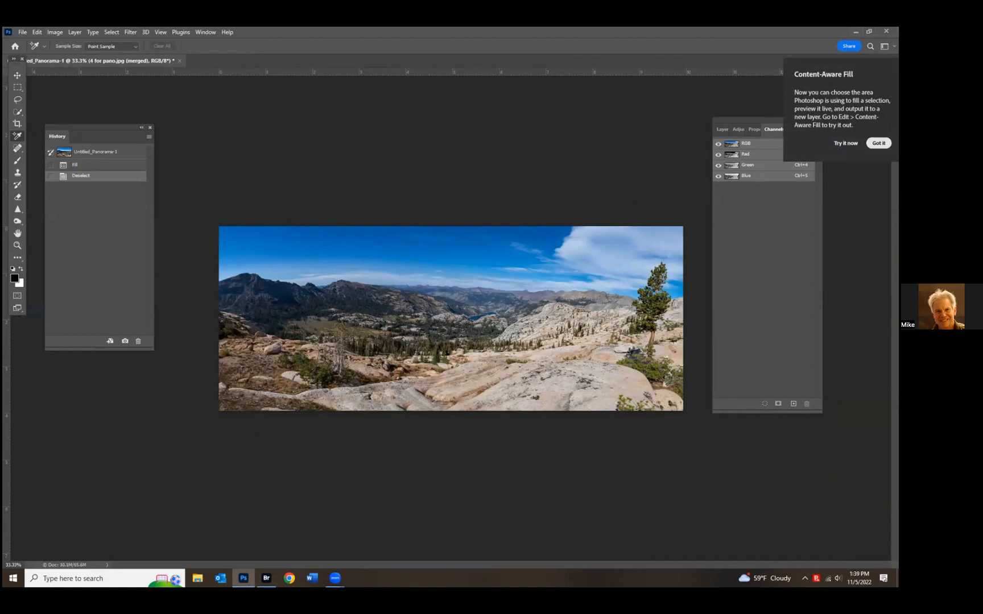
{"action": "left_click", "coordinate": [878, 143]}
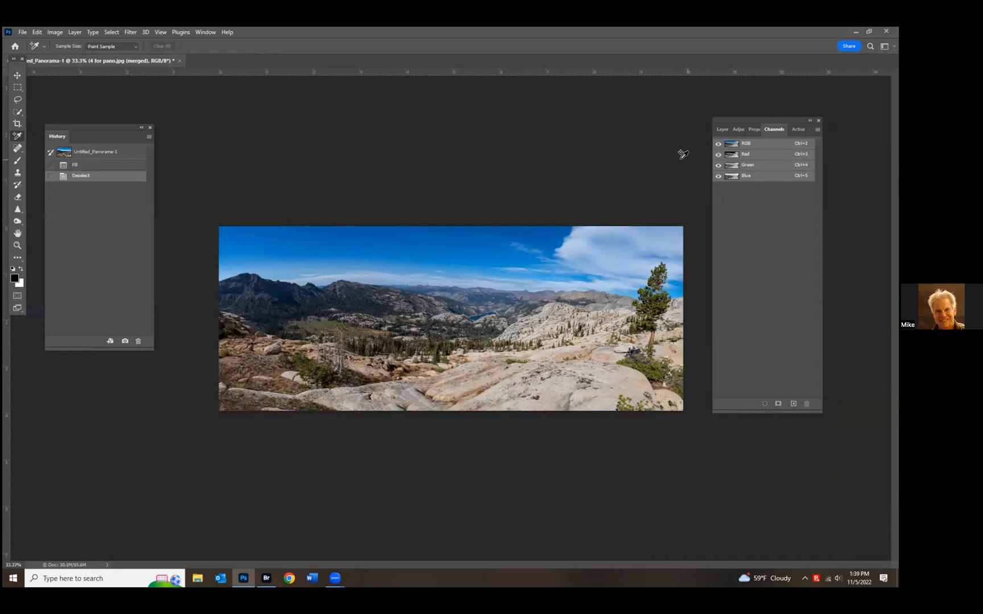
- Hide the merged layer and the 4, 3 and 2 for pano.jpg layers to examine how the masked source photos form the panorama
{"action": "left_click", "coordinate": [717, 155]}
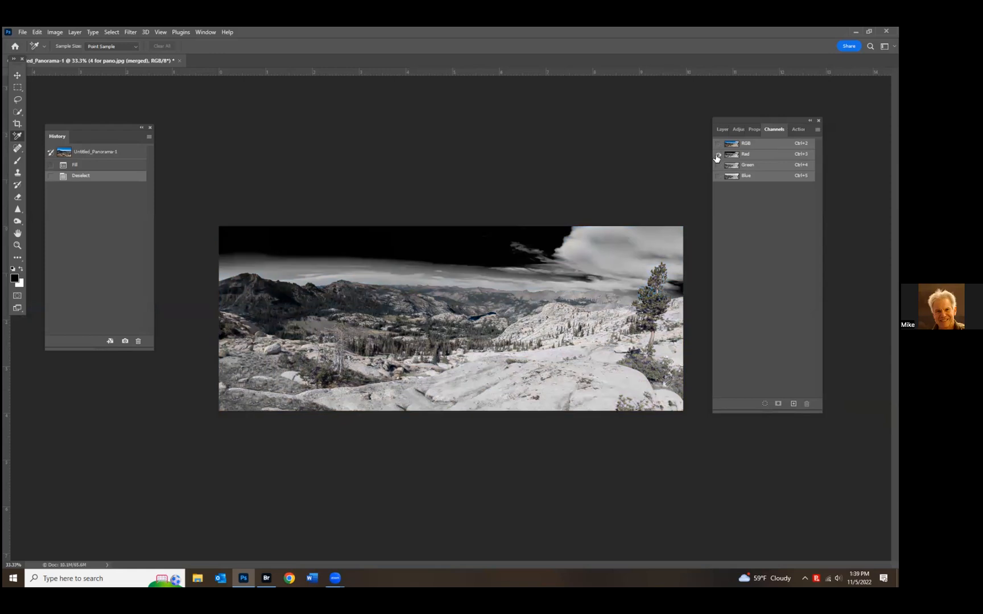
{"action": "left_click", "coordinate": [718, 144]}
{"action": "left_click", "coordinate": [722, 128]}
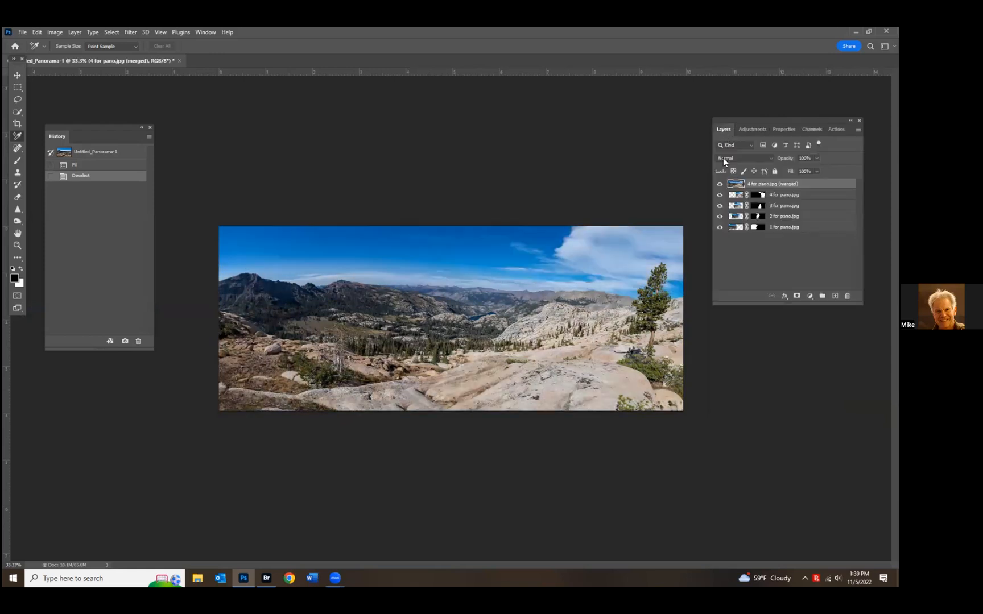
{"action": "left_click", "coordinate": [720, 185]}
{"action": "left_click", "coordinate": [720, 195]}
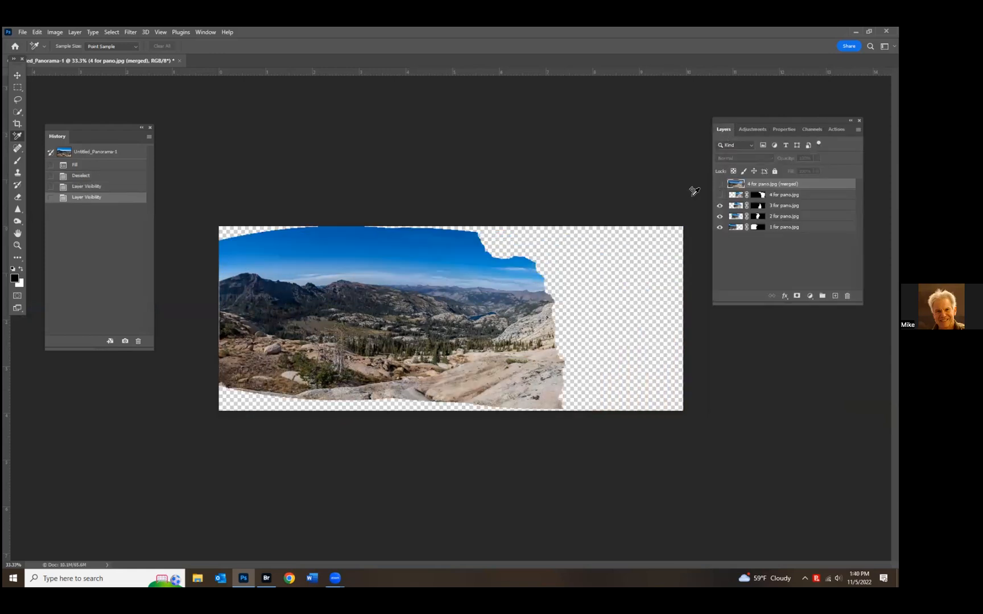
{"action": "left_click", "coordinate": [719, 206]}
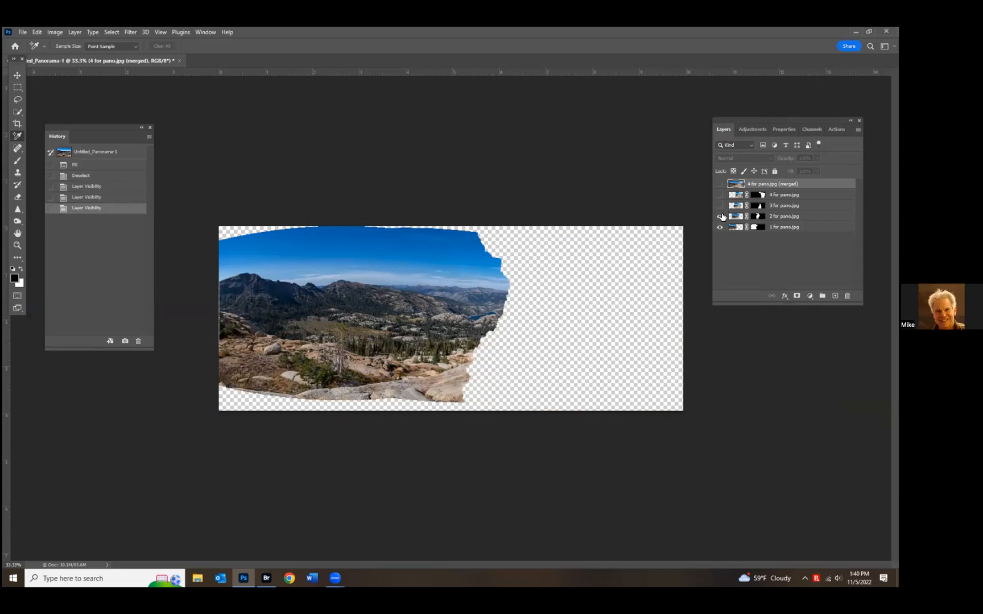
{"action": "left_click", "coordinate": [719, 217]}
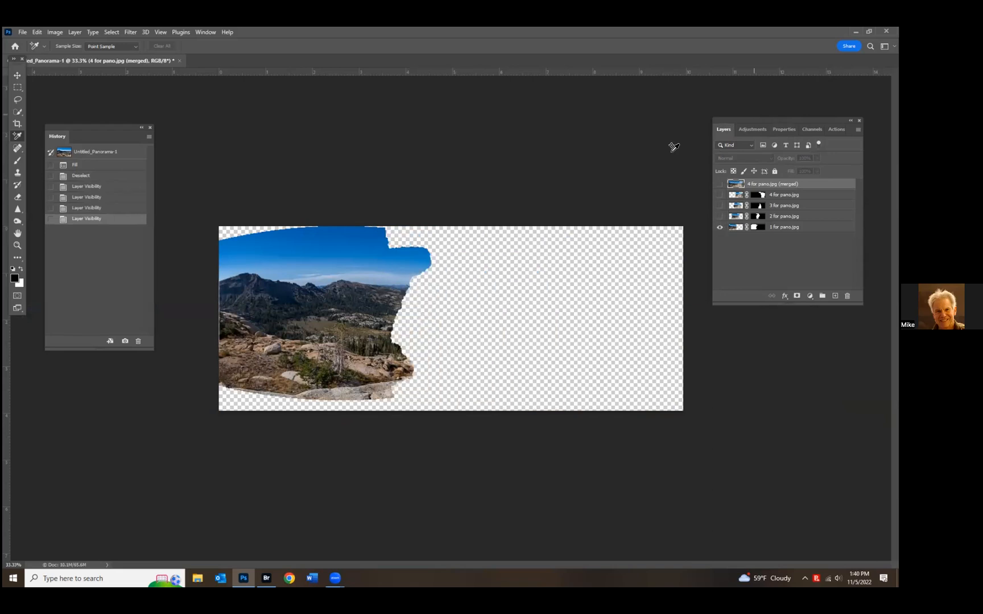
- Close the panorama without saving, and reopen the recently used image 1 sRGB vs Adobe RGB.jpg
{"action": "left_click", "coordinate": [179, 61]}
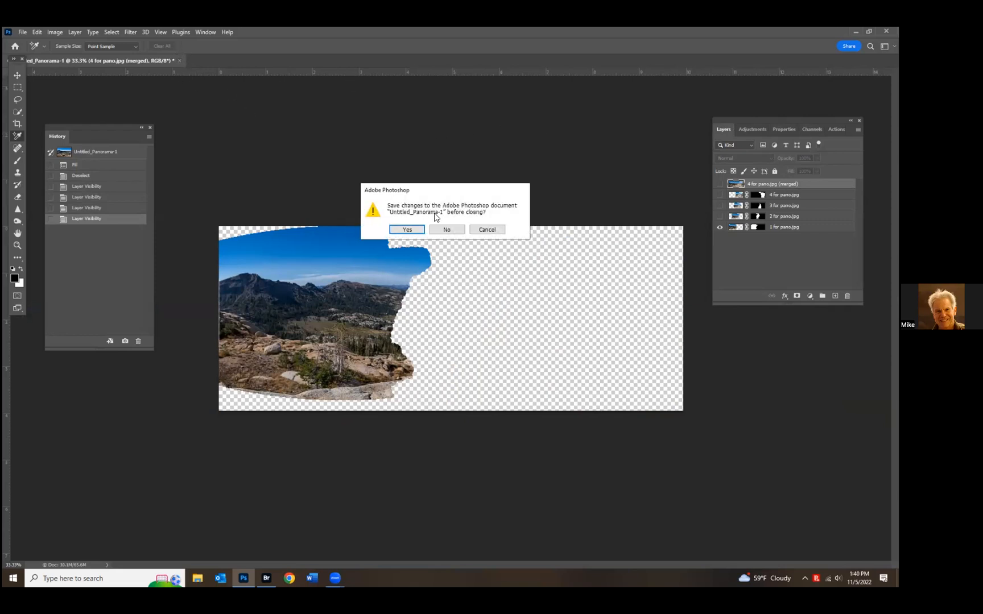
{"action": "left_click", "coordinate": [447, 230]}
{"action": "left_click", "coordinate": [22, 32]}
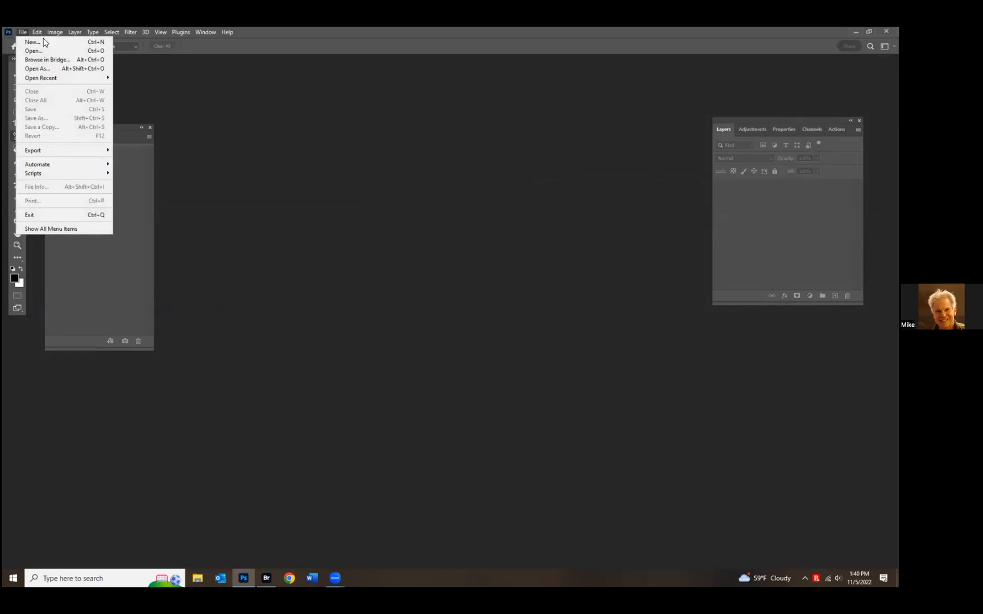
{"action": "mouse_move", "coordinate": [37, 32]}
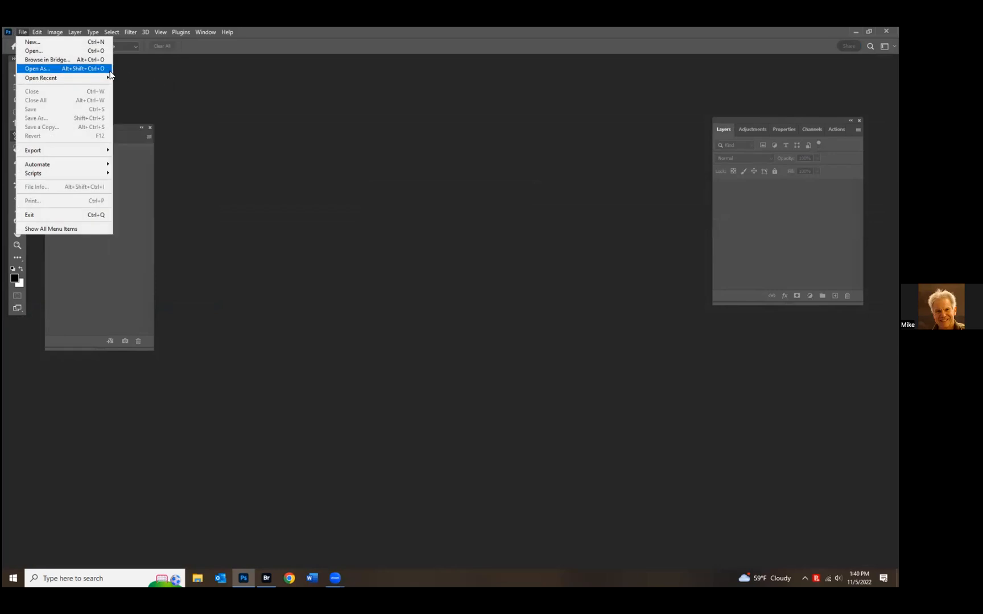
{"action": "mouse_move", "coordinate": [94, 77]}
{"action": "left_click", "coordinate": [130, 77]}
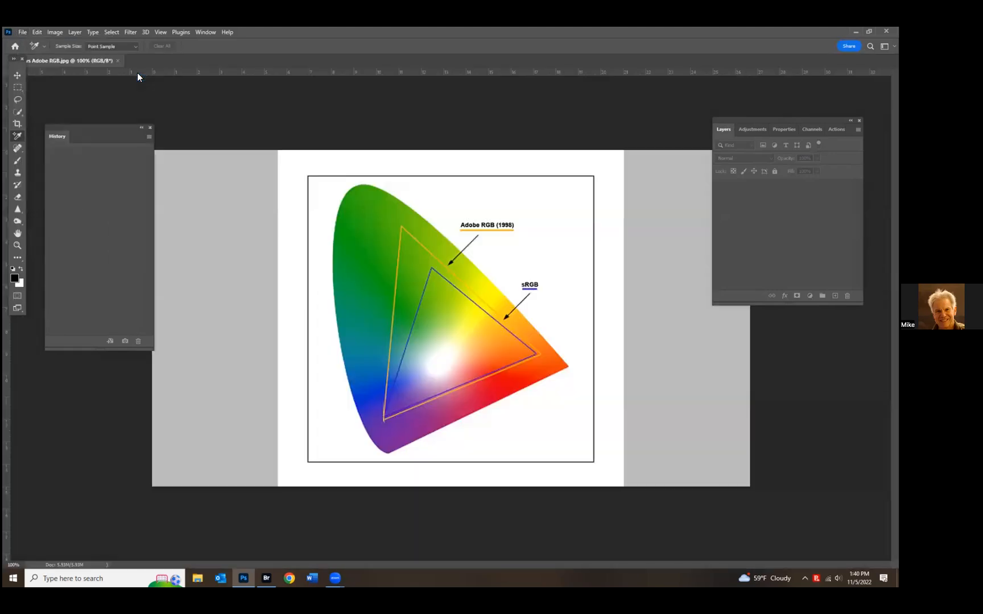
- In the image's File Info, enter the description "asdASDasdASD" and the keywords "ASDFASDFASDF"
{"action": "left_click", "coordinate": [22, 32]}
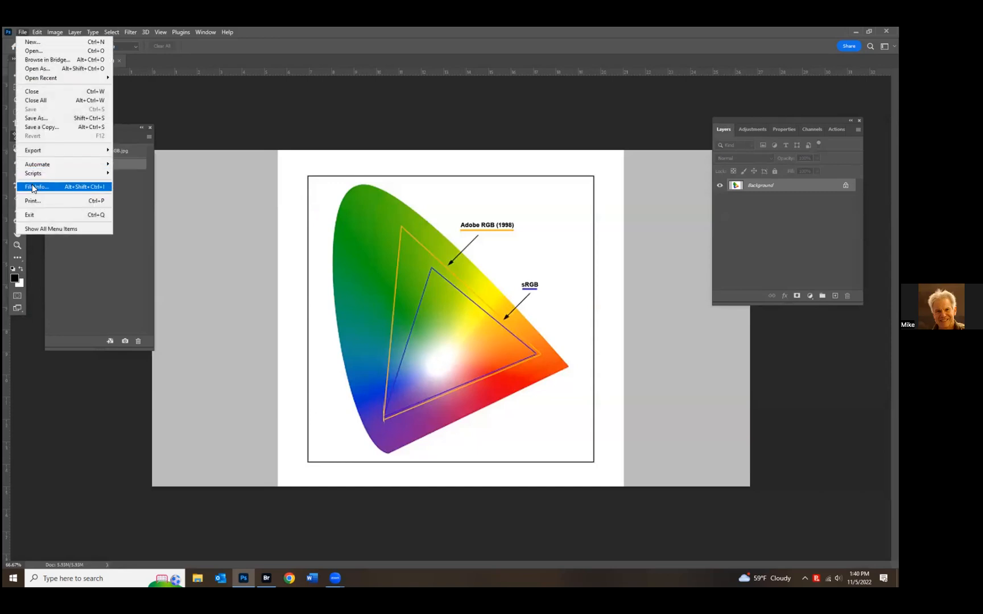
{"action": "left_click", "coordinate": [348, 200]}
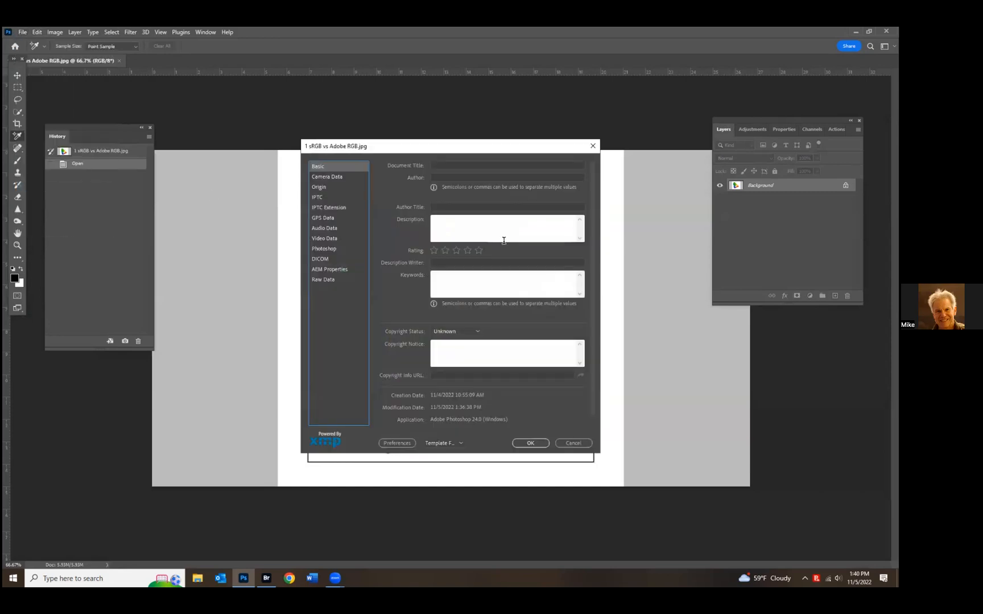
{"action": "left_click", "coordinate": [459, 226]}
{"action": "type", "text": "asdASDasdASD"}
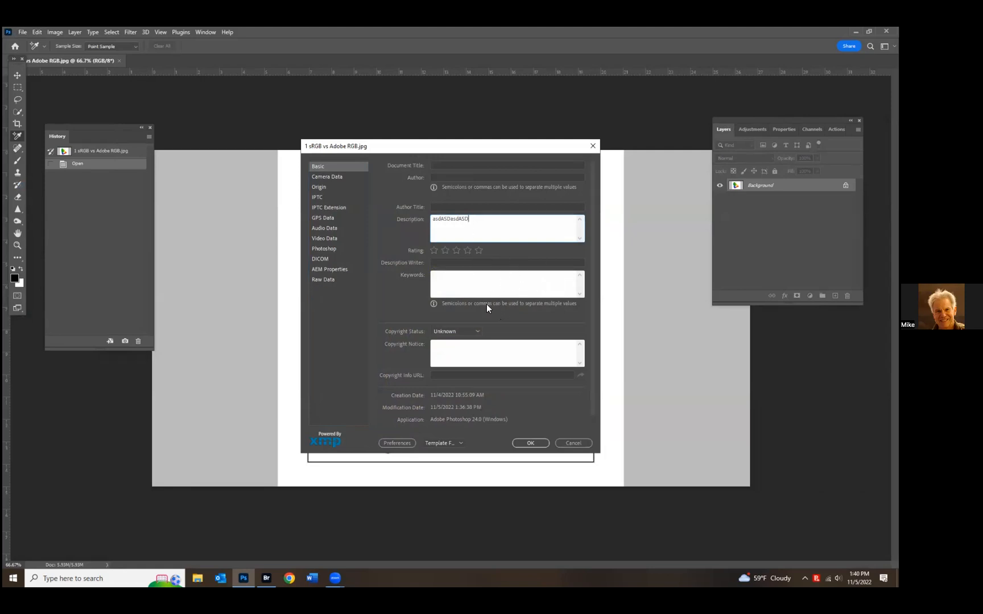
{"action": "left_click", "coordinate": [489, 284]}
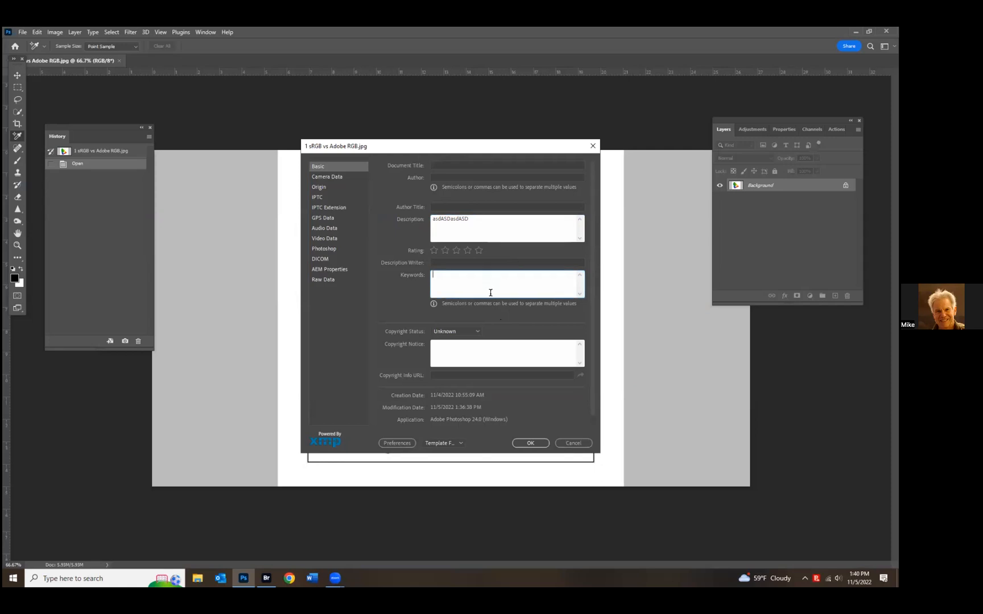
{"action": "type", "text": "ASDFASDFASDF"}
- Set the copyright status to Copyrighted, enter a placeholder copyright notice, and cancel the File Info changes
{"action": "left_click", "coordinate": [460, 332]}
{"action": "left_click", "coordinate": [458, 350]}
{"action": "left_click", "coordinate": [486, 347]}
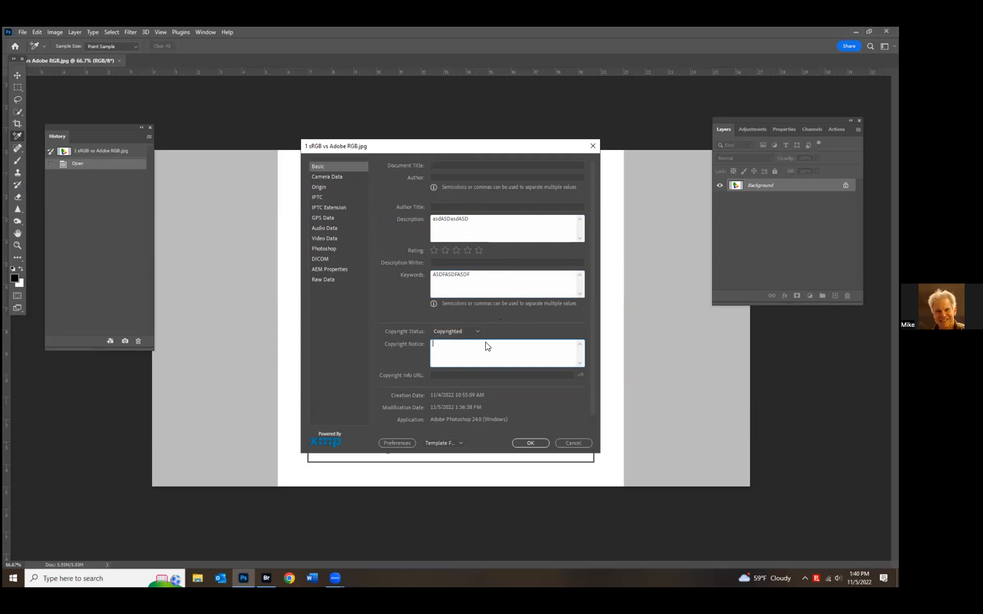
{"action": "type", "text": "20129 MIKJEPJKL;EWJQR;L"}
{"action": "left_click", "coordinate": [449, 164]}
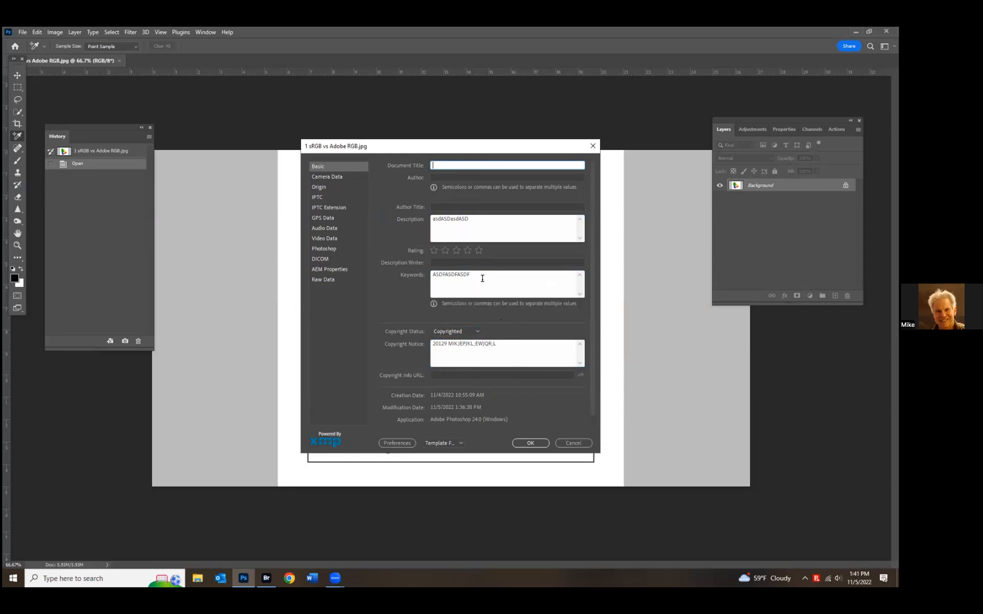
{"action": "left_click", "coordinate": [569, 441]}
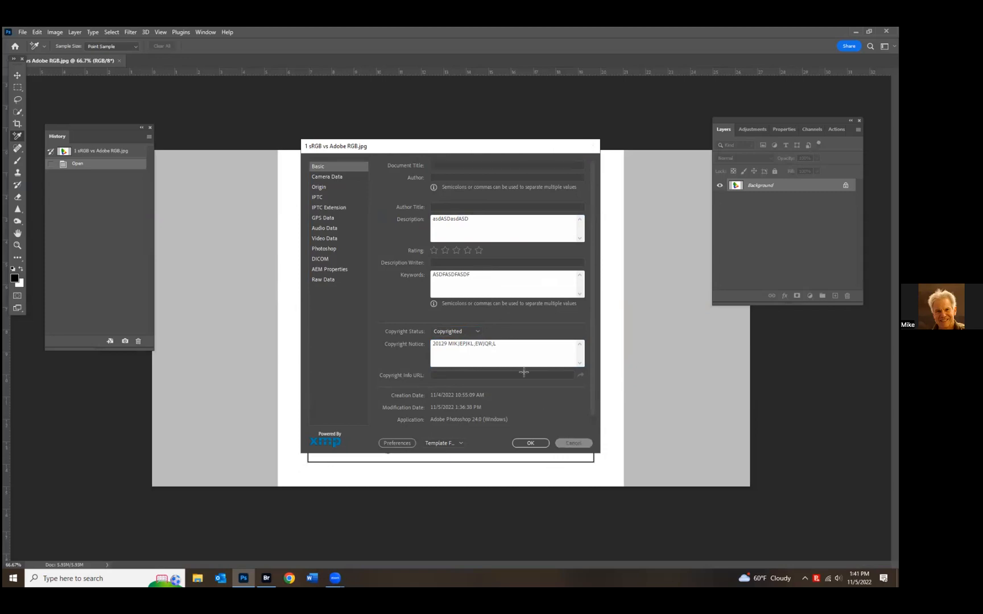
- Review the print settings for the image, including printer, color handling and rendering intent, and cancel without printing
{"action": "left_click", "coordinate": [21, 33]}
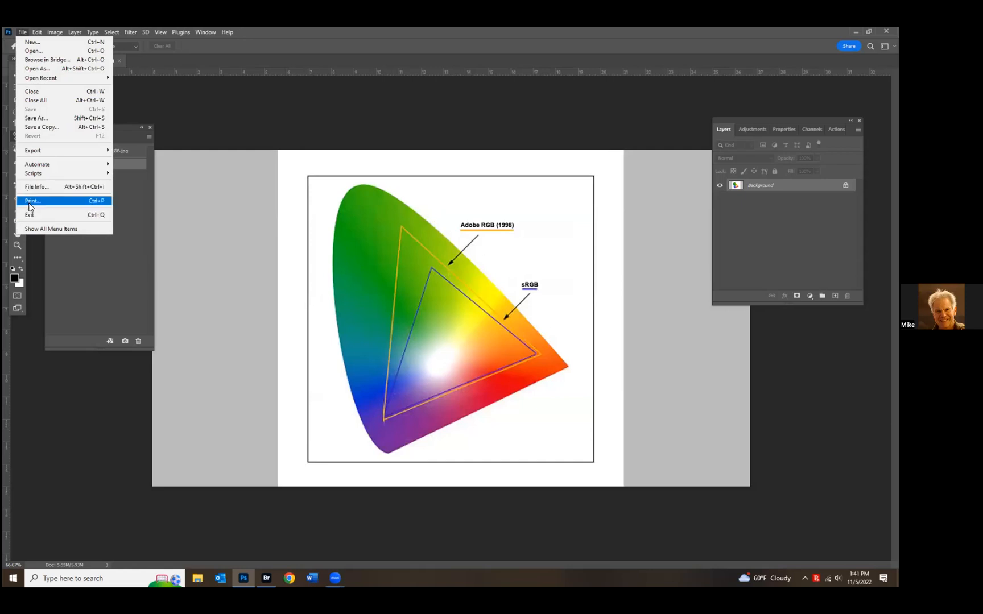
{"action": "left_click", "coordinate": [31, 201]}
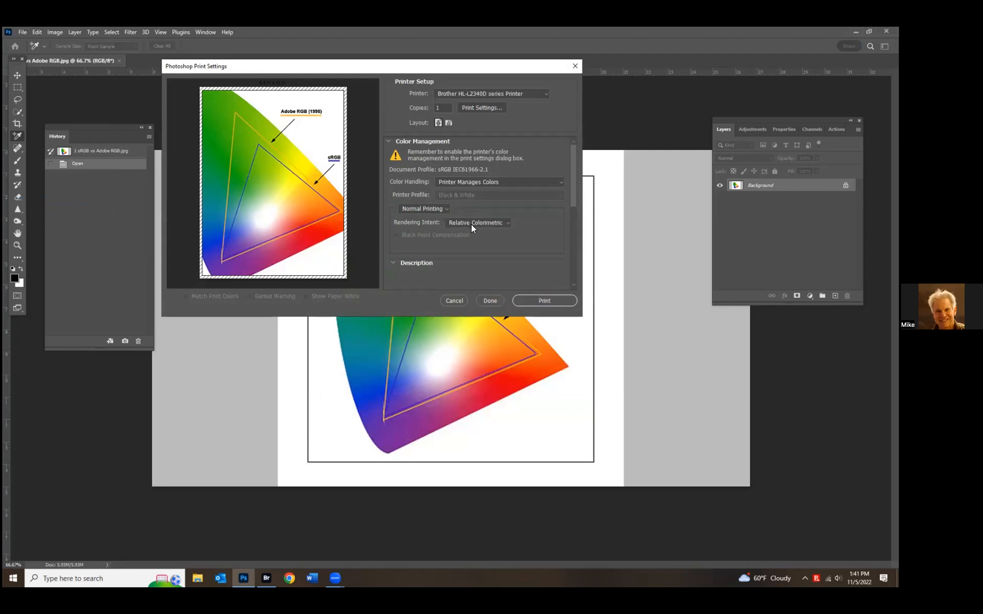
{"action": "left_click", "coordinate": [455, 300]}
- Close the current image and open Content Aware Fill.jpg from the Pictures folder
{"action": "left_click", "coordinate": [21, 33]}
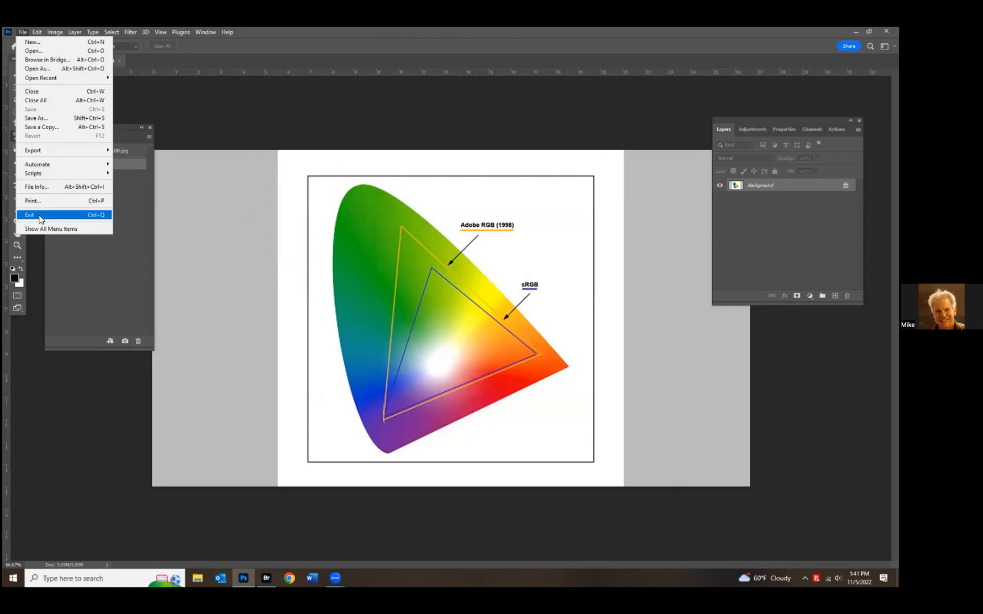
{"action": "left_click", "coordinate": [33, 92]}
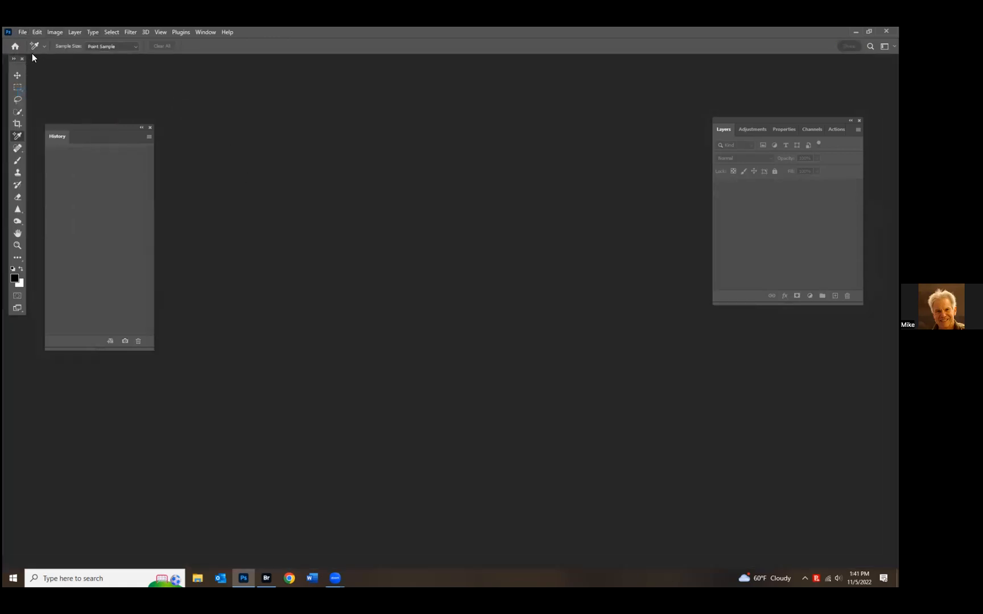
{"action": "left_click", "coordinate": [37, 31]}
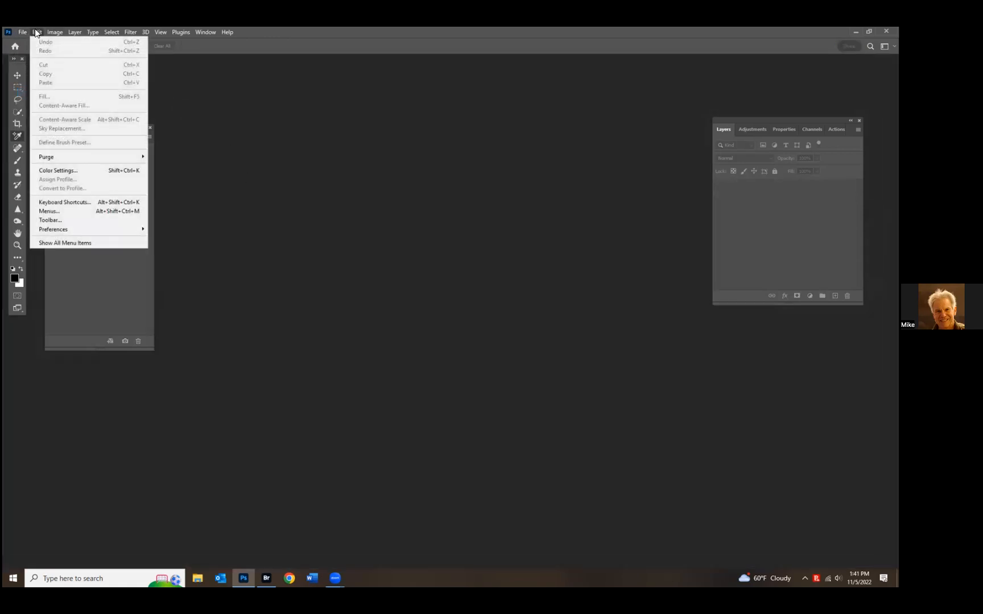
{"action": "left_click", "coordinate": [23, 33]}
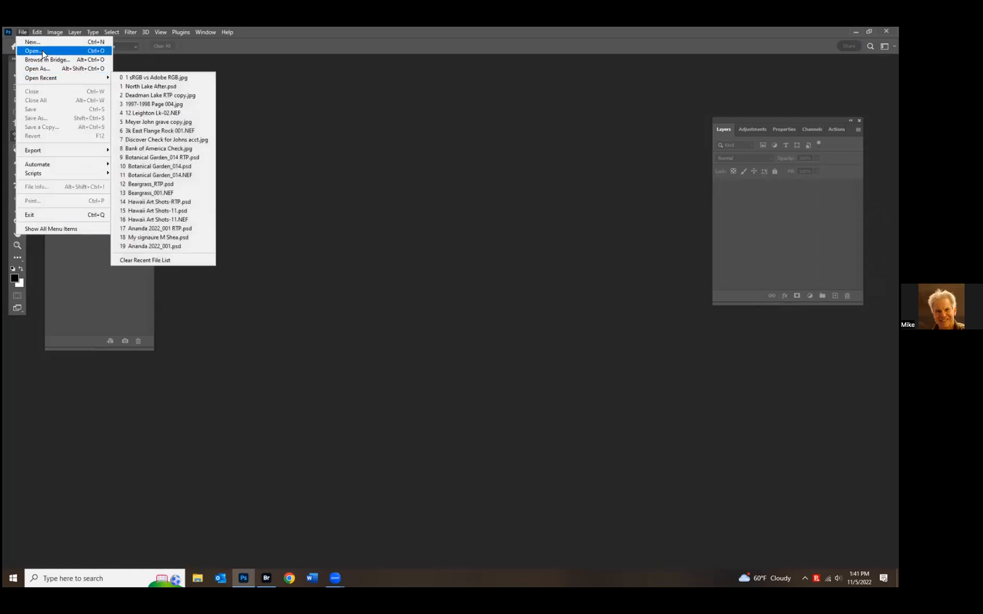
{"action": "left_click", "coordinate": [34, 50]}
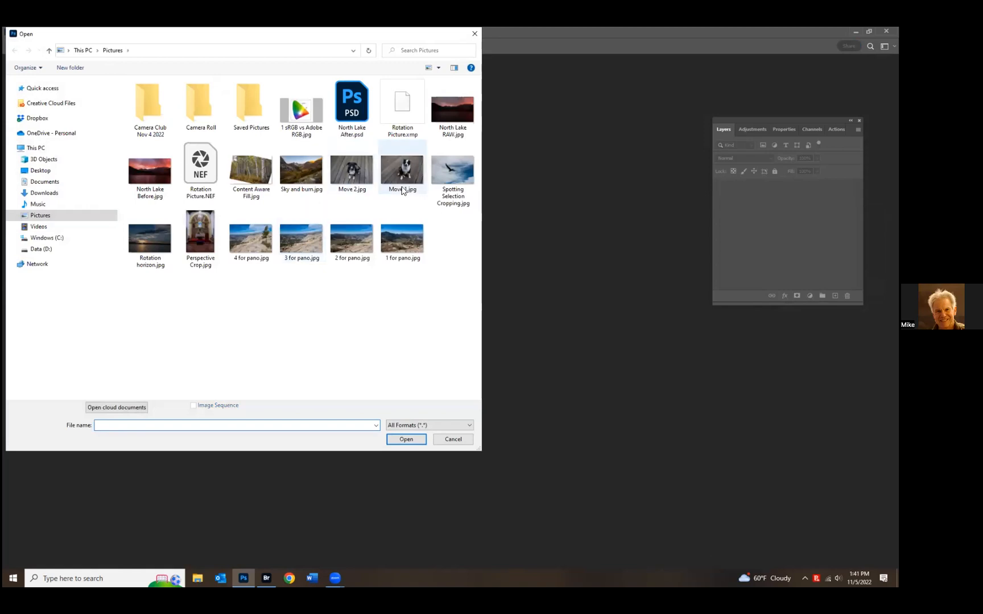
{"action": "left_click", "coordinate": [242, 166]}
{"action": "left_click", "coordinate": [405, 439]}
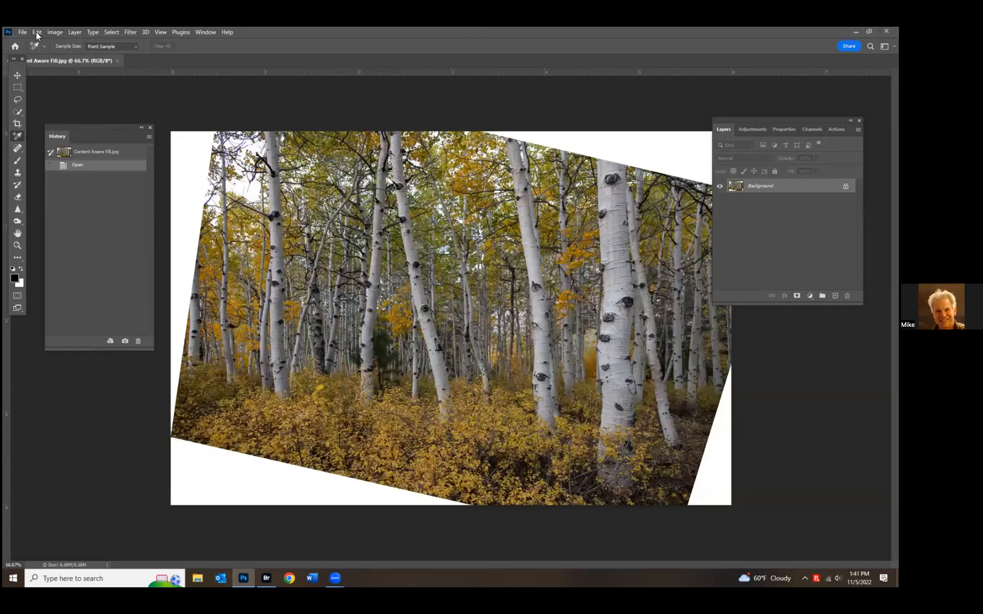
- Paint a black brush stroke across the upper part of the aspen photo and undo it
{"action": "left_click", "coordinate": [37, 32]}
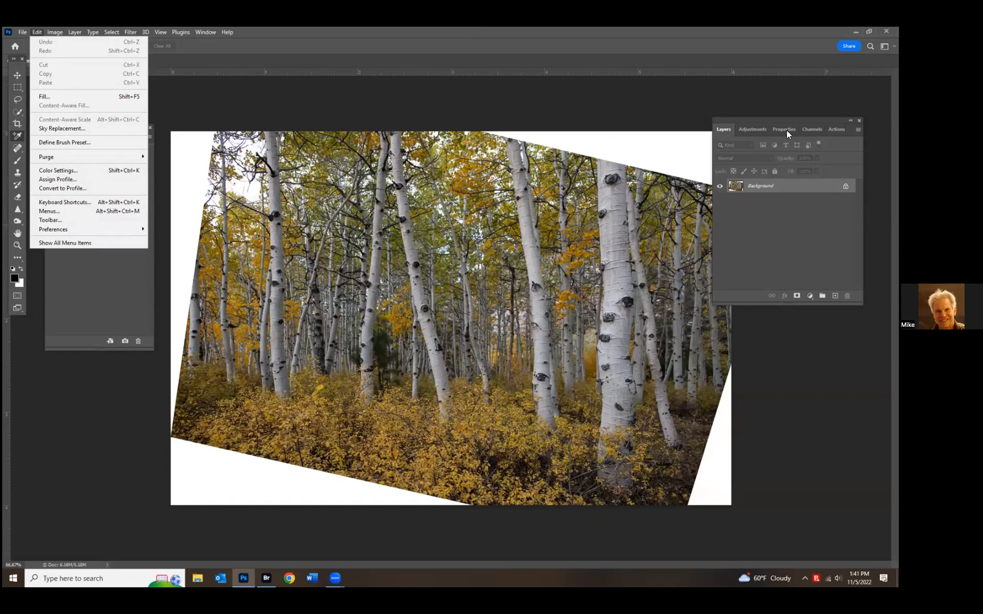
{"action": "left_click", "coordinate": [17, 161]}
{"action": "left_click", "coordinate": [17, 161]}
{"action": "left_click_drag", "start_coordinate": [295, 196], "coordinate": [606, 246]}
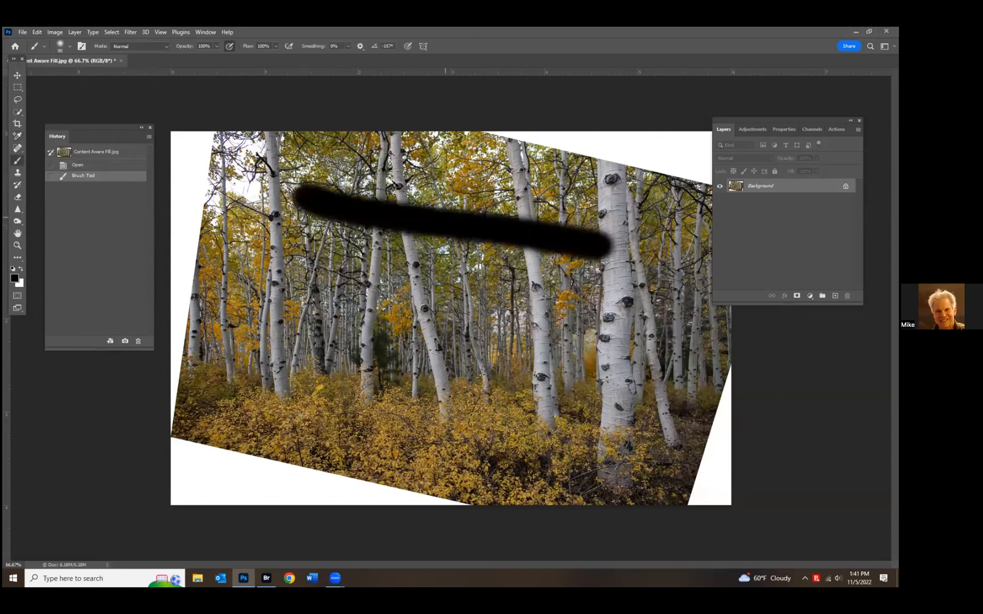
{"action": "left_click", "coordinate": [37, 33]}
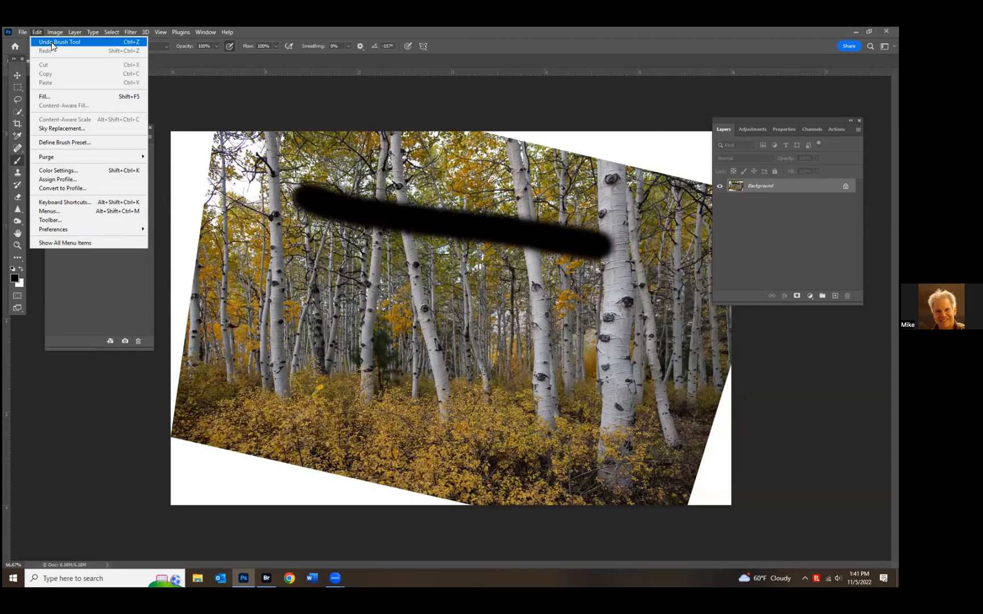
{"action": "left_click", "coordinate": [51, 43]}
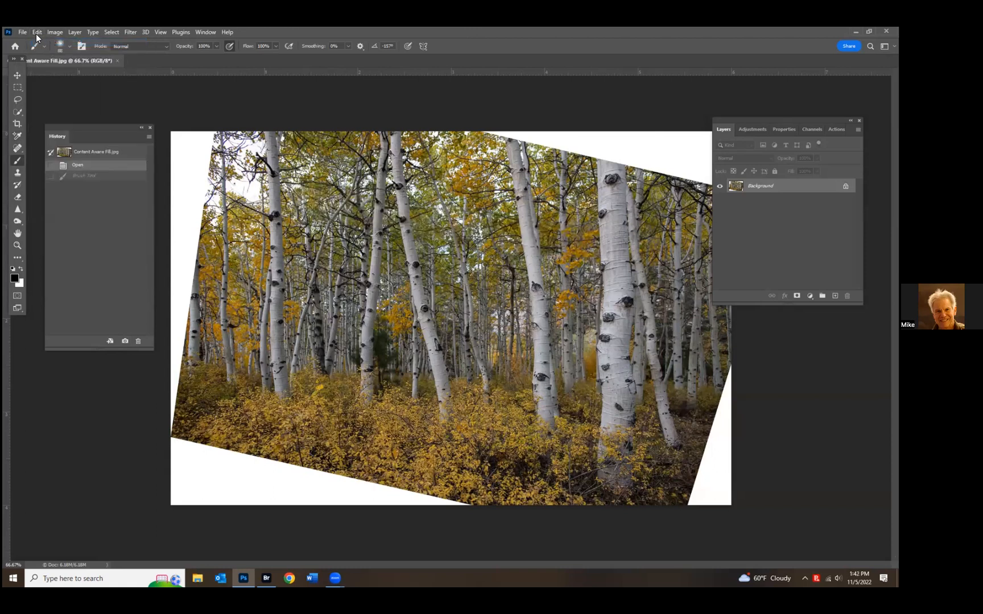
- Redo the black brush stroke on the aspen photo, and undo it again
{"action": "left_click", "coordinate": [37, 32]}
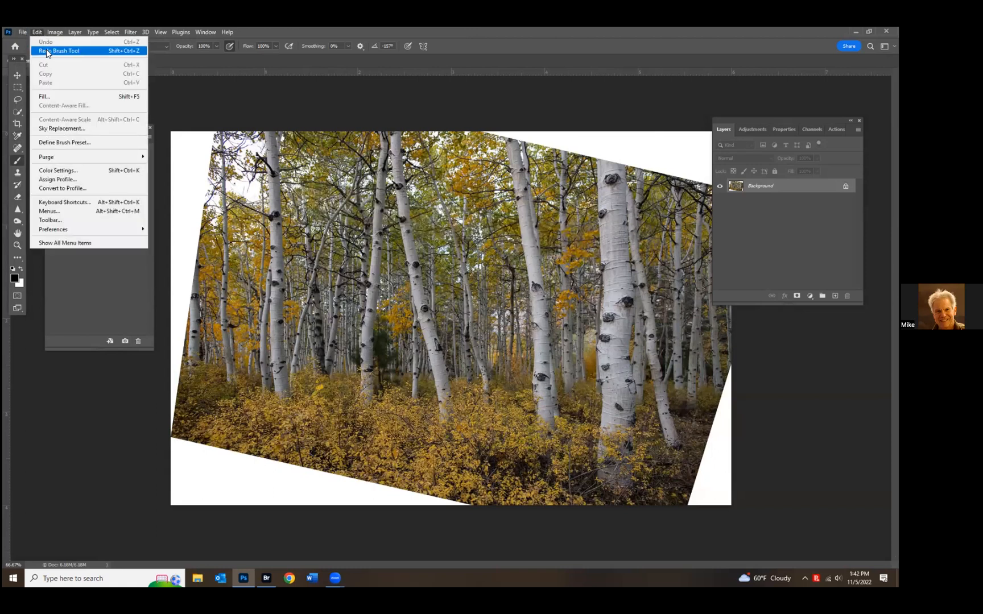
{"action": "left_click", "coordinate": [46, 48]}
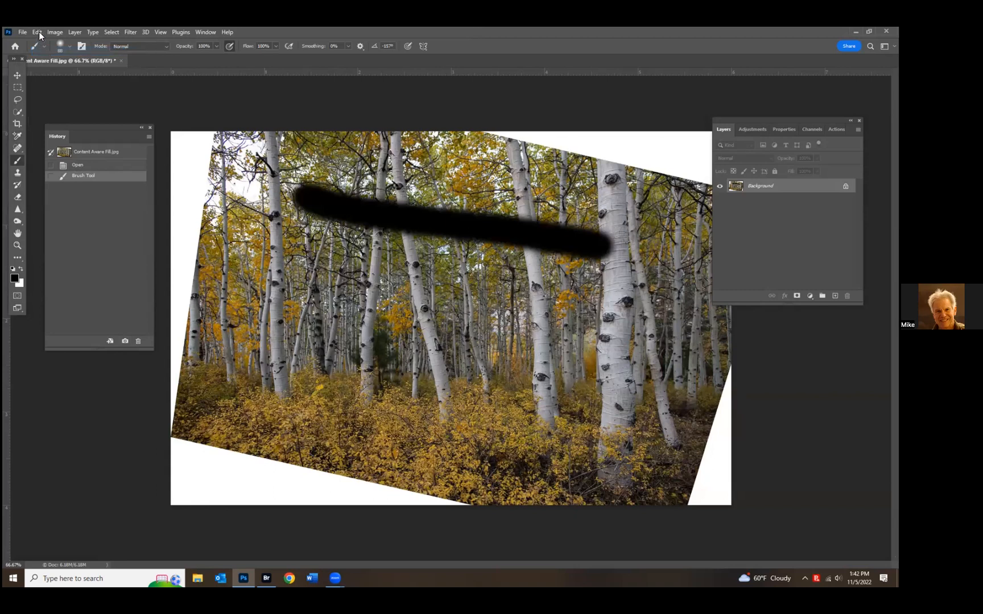
{"action": "left_click", "coordinate": [38, 33]}
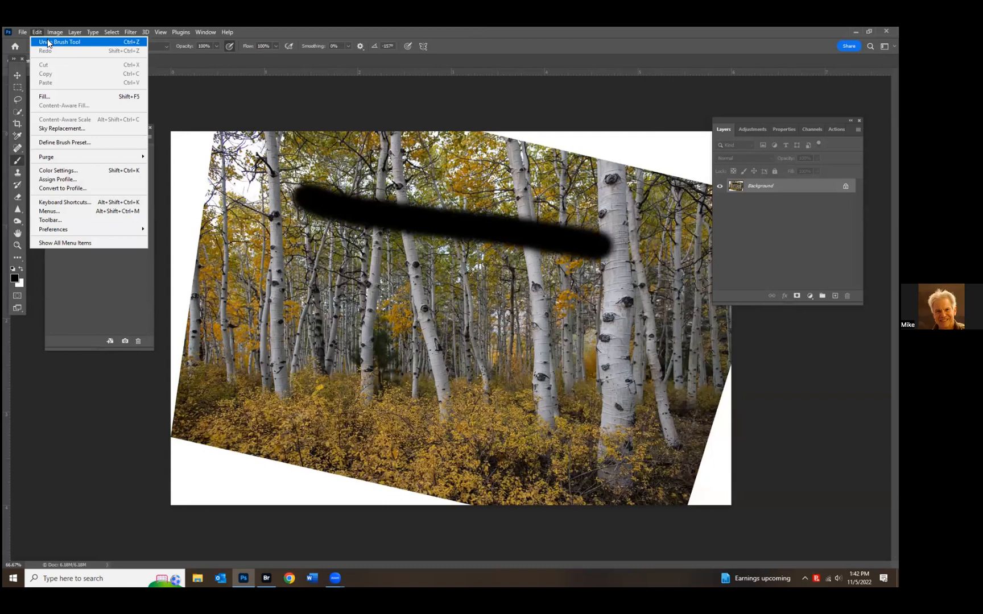
{"action": "left_click", "coordinate": [48, 42]}
- Cut out a freehand oval lasso selection among the upper-left tree trunks, and revert to the history state before the cut
{"action": "left_click", "coordinate": [37, 31]}
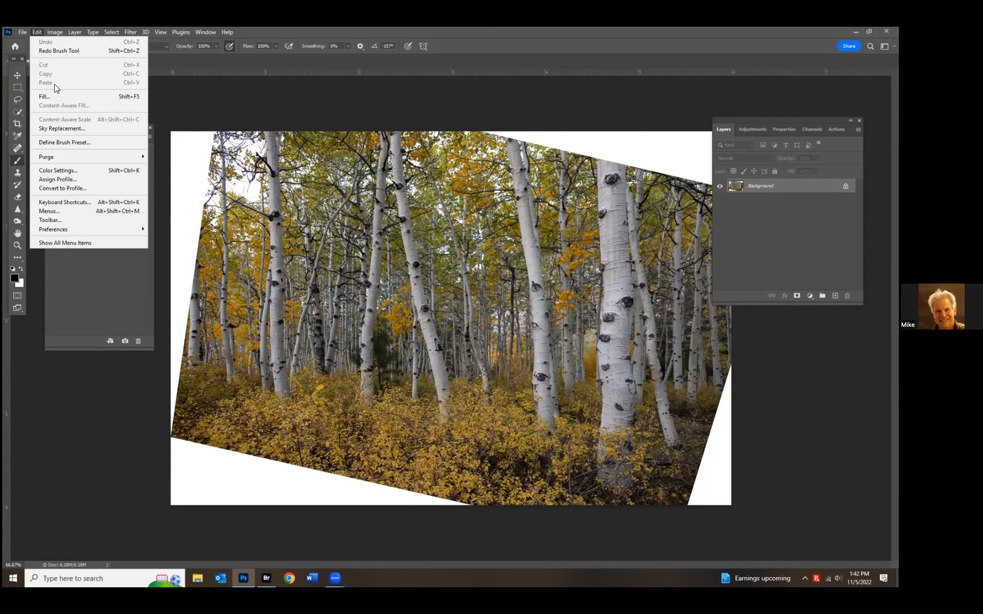
{"action": "left_click", "coordinate": [18, 99]}
{"action": "mouse_move", "coordinate": [384, 219]}
{"action": "left_mouse_down"}
{"action": "mouse_move", "coordinate": [356, 252]}
{"action": "mouse_move", "coordinate": [383, 242]}
{"action": "mouse_move", "coordinate": [330, 193]}
{"action": "left_mouse_up"}
{"action": "left_click", "coordinate": [37, 32]}
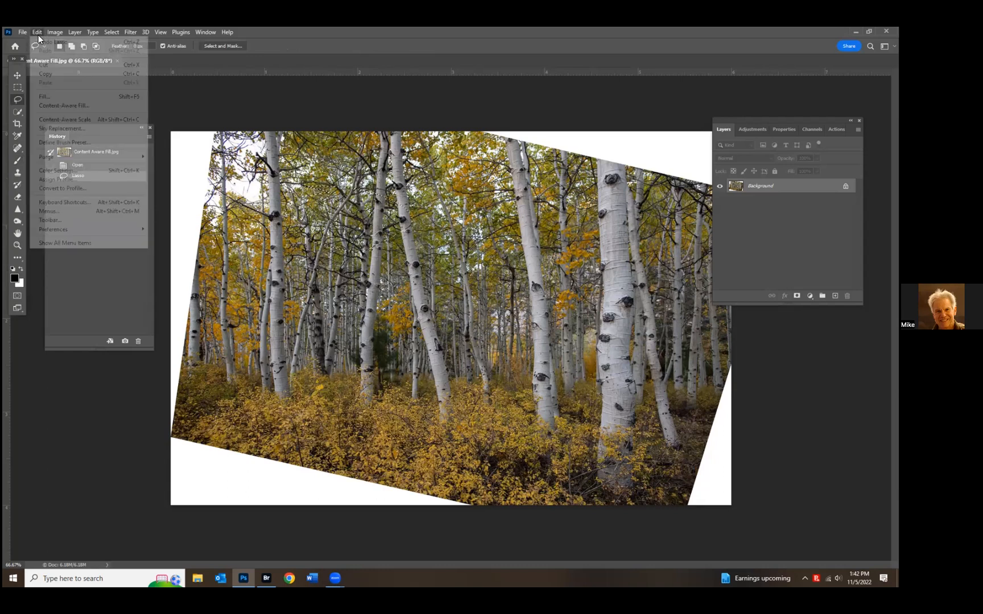
{"action": "left_click", "coordinate": [46, 67]}
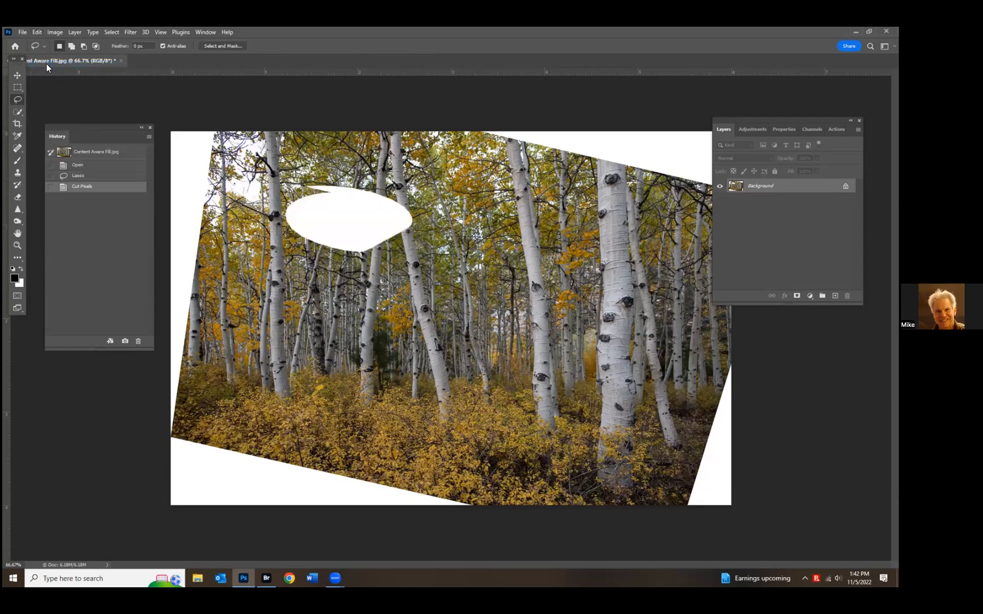
{"action": "left_click", "coordinate": [89, 159]}
- Copy the lassoed area, deselect it, and paste the copy as a new layer
{"action": "left_click", "coordinate": [38, 32]}
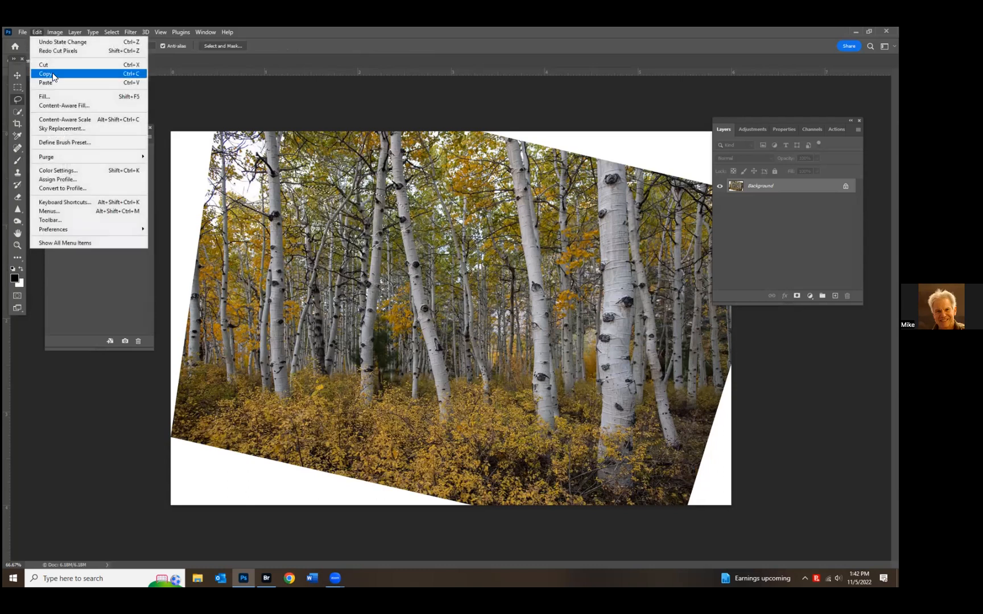
{"action": "left_click", "coordinate": [53, 77]}
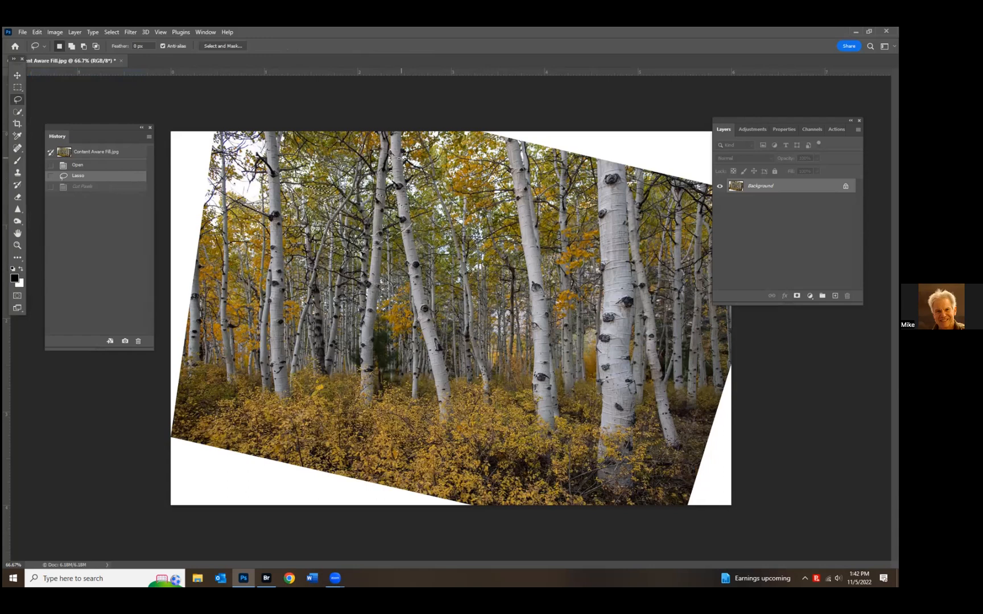
{"action": "key", "text": "ctrl+d"}
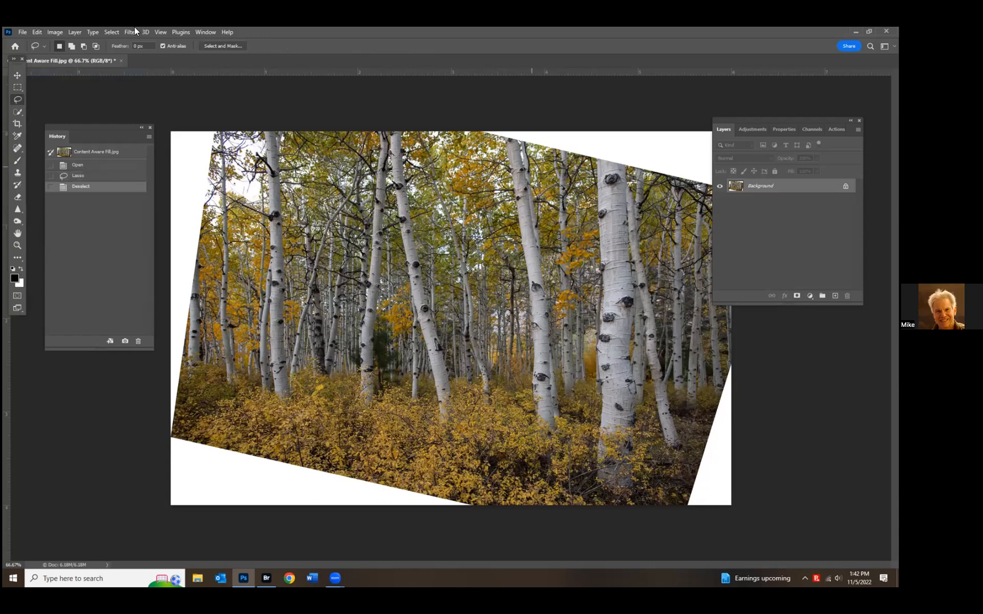
{"action": "left_click", "coordinate": [36, 33]}
{"action": "left_click", "coordinate": [45, 82]}
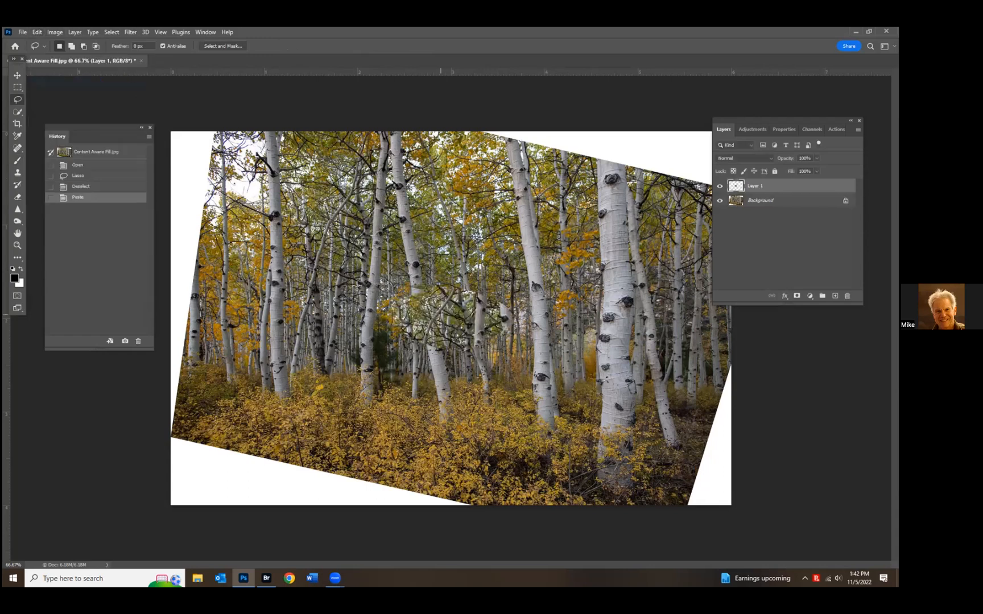
- Move the pasted tree patch up and to the left, and revert the photo to its Open history state
{"action": "left_click", "coordinate": [17, 75]}
{"action": "left_click_drag", "start_coordinate": [446, 309], "coordinate": [486, 250]}
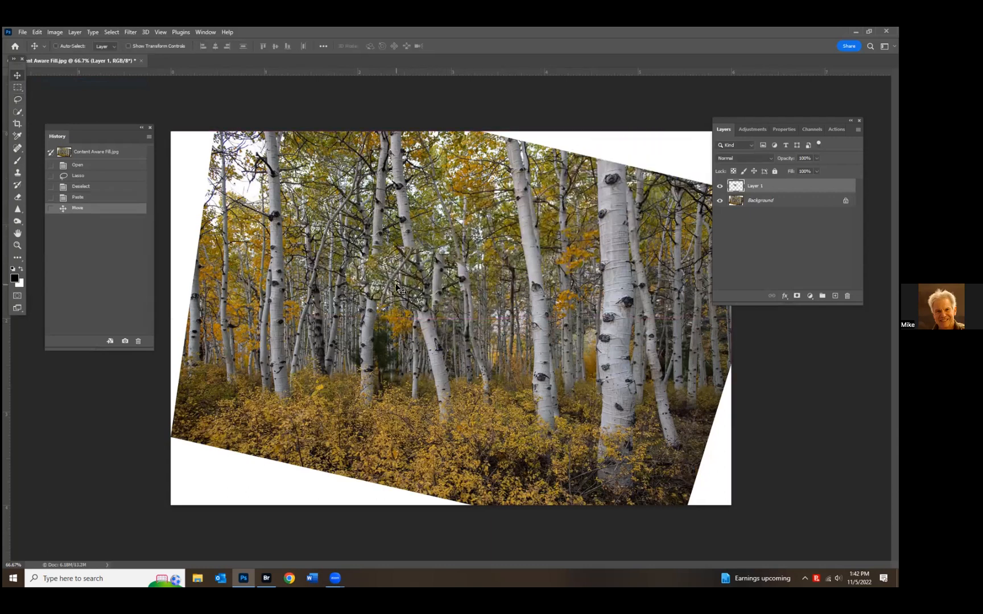
{"action": "left_click", "coordinate": [78, 165]}
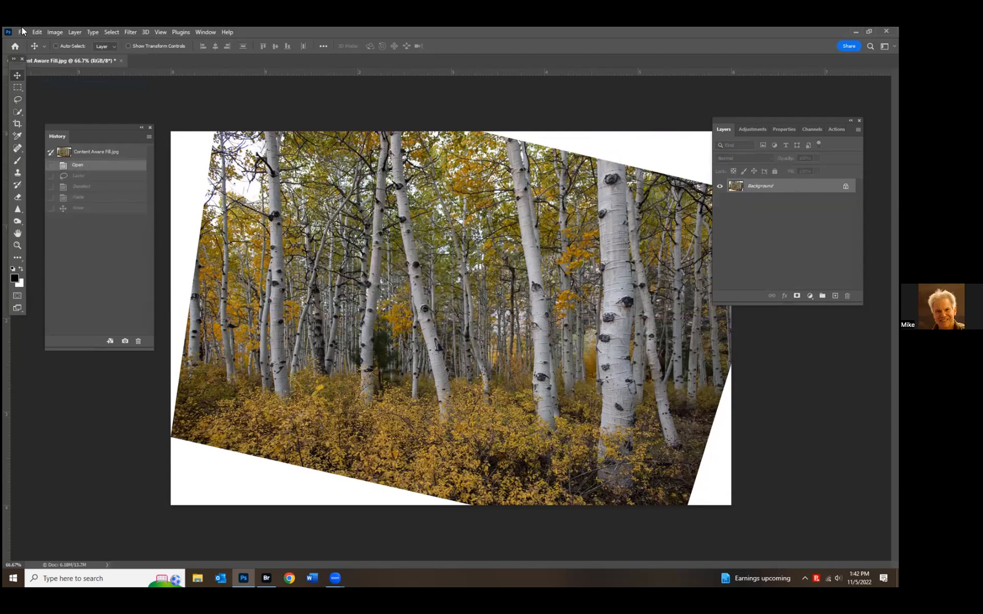
- Create a new blank document and paste the copied tree patch into it
{"action": "left_click", "coordinate": [37, 32]}
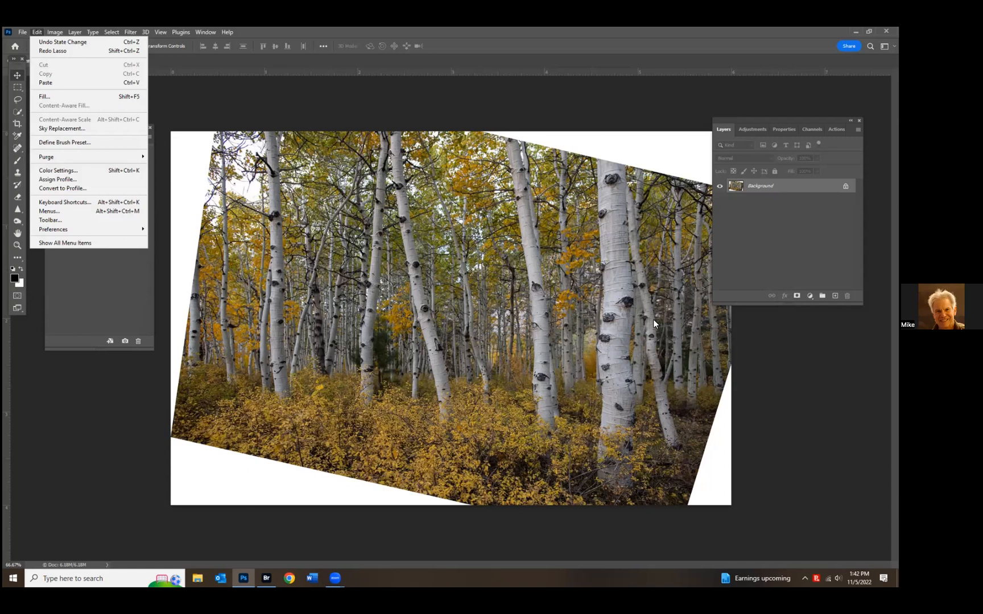
{"action": "mouse_move", "coordinate": [19, 31]}
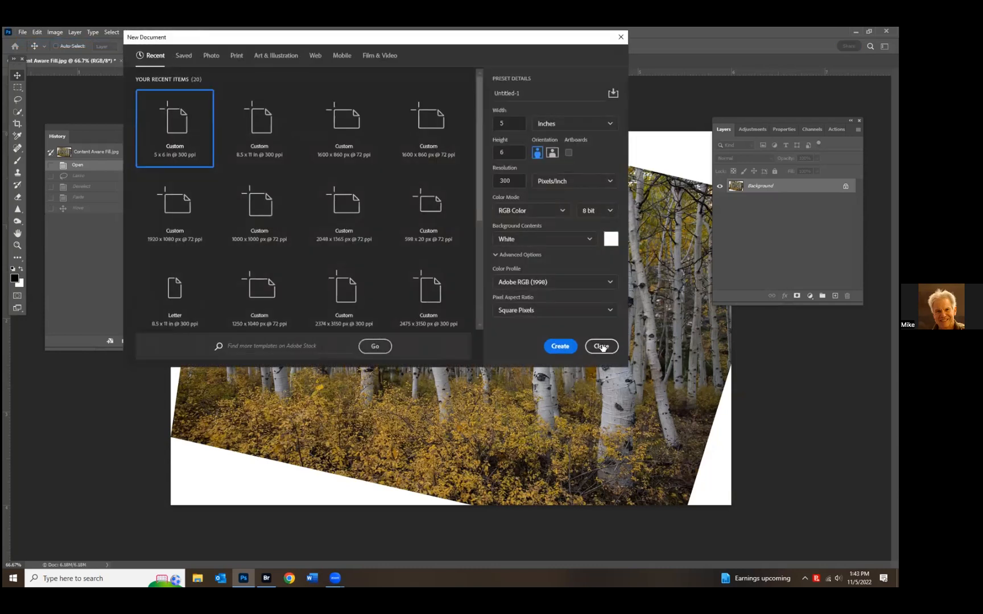
{"action": "left_click", "coordinate": [559, 345]}
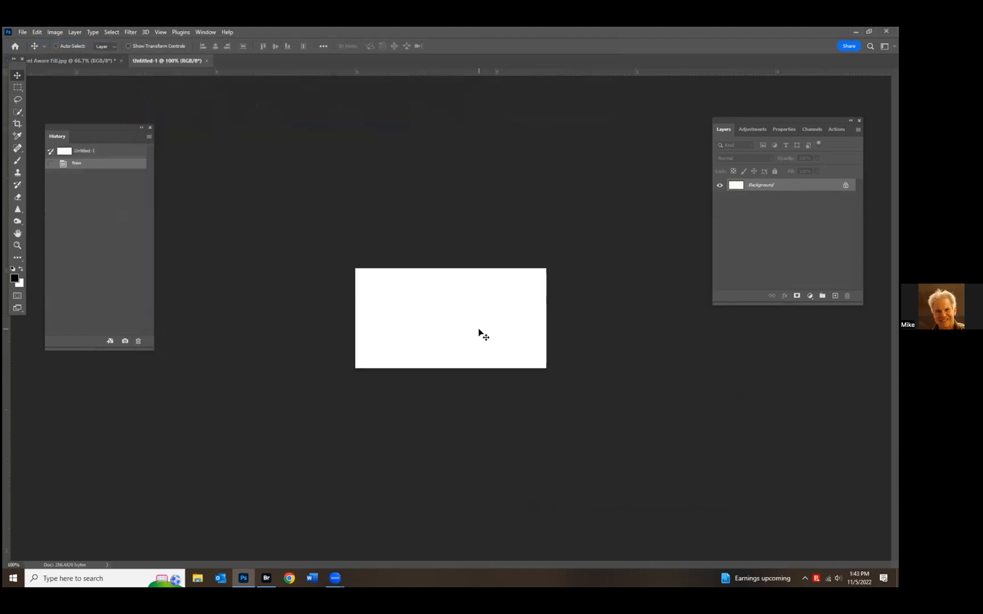
{"action": "key", "text": "ctrl+v"}
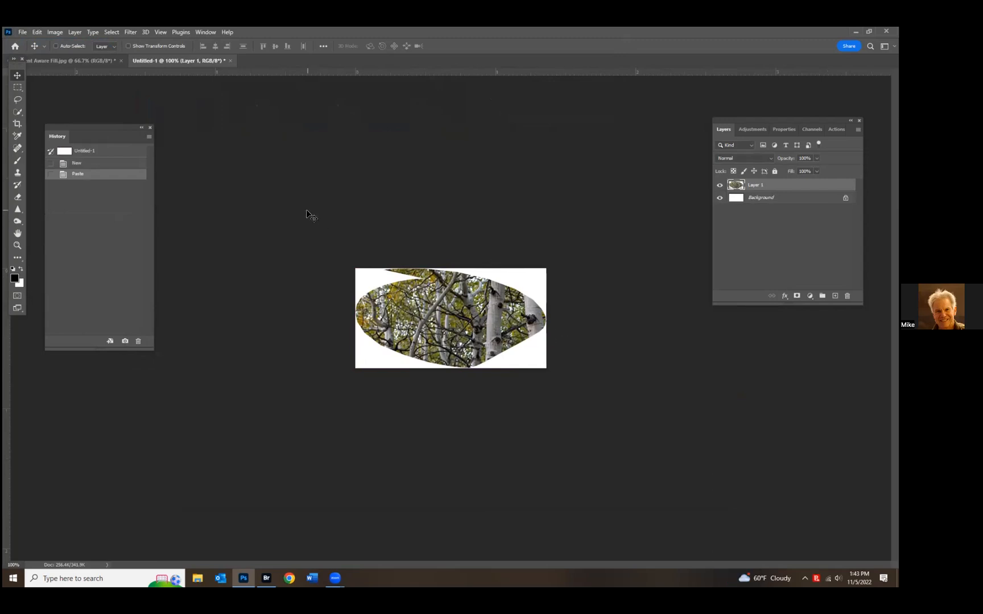
- Revert the new document to its blank New state and close it without saving
{"action": "left_click", "coordinate": [79, 163]}
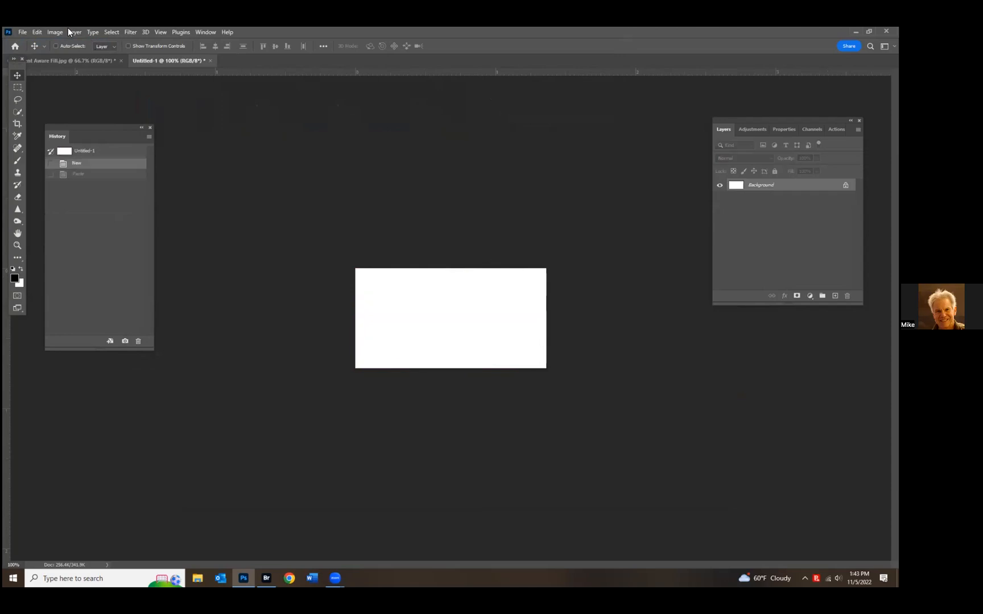
{"action": "left_click", "coordinate": [210, 61]}
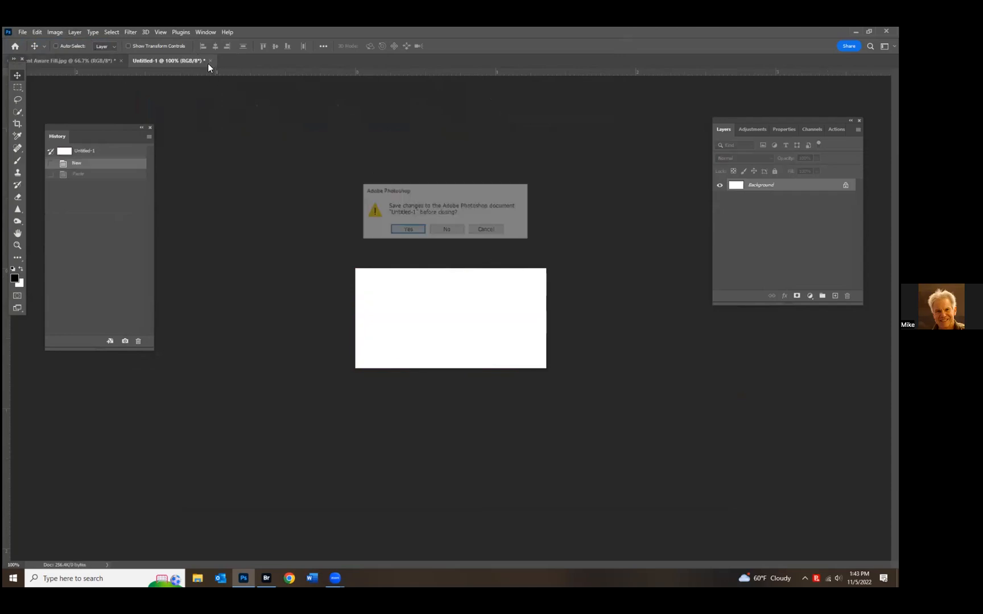
{"action": "left_click", "coordinate": [451, 229]}
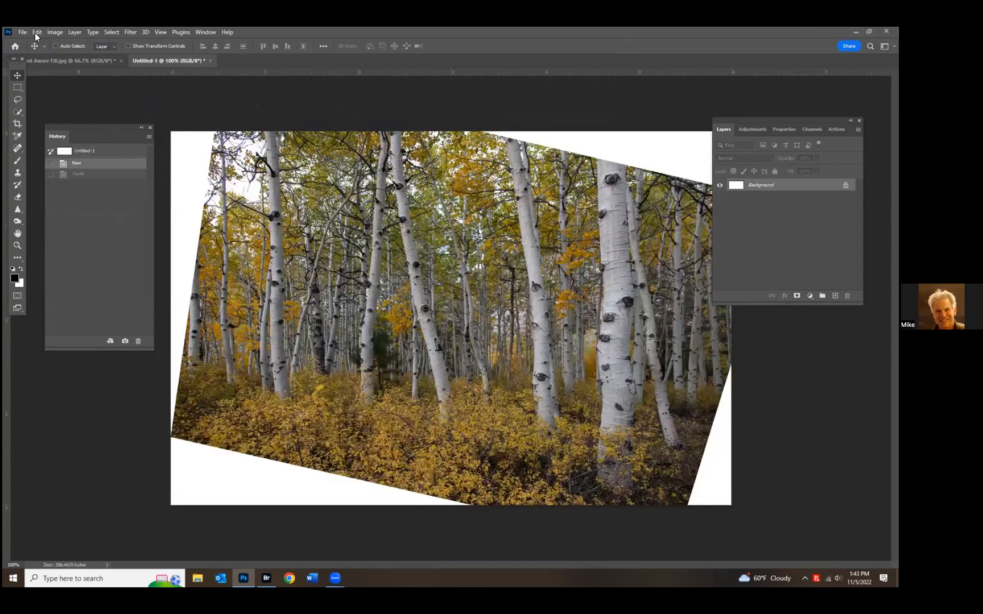
- Select the white wedge along the left edge of the aspen photo with the Quick Selection tool
{"action": "left_click", "coordinate": [36, 32]}
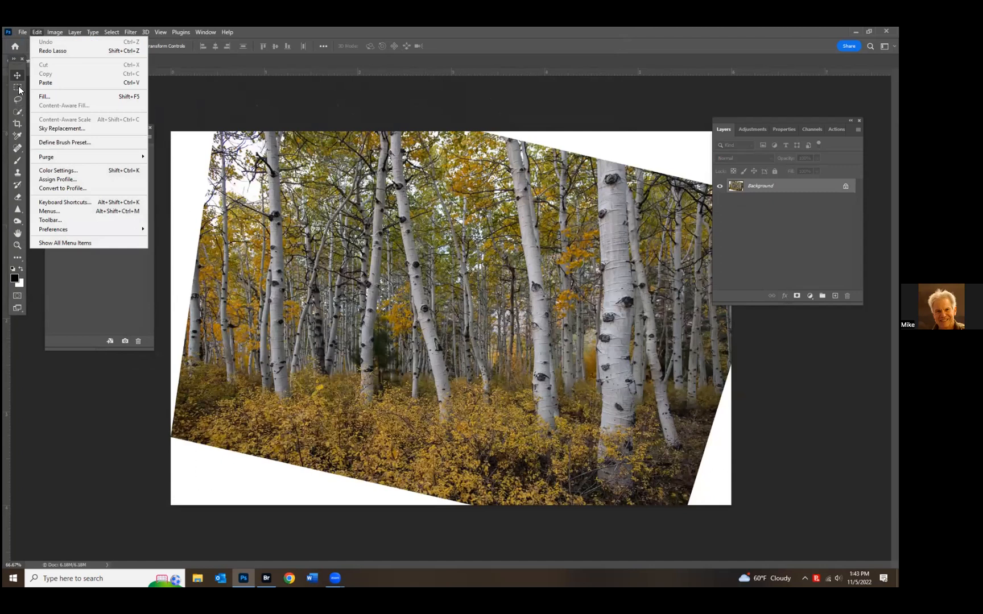
{"action": "left_click", "coordinate": [18, 112]}
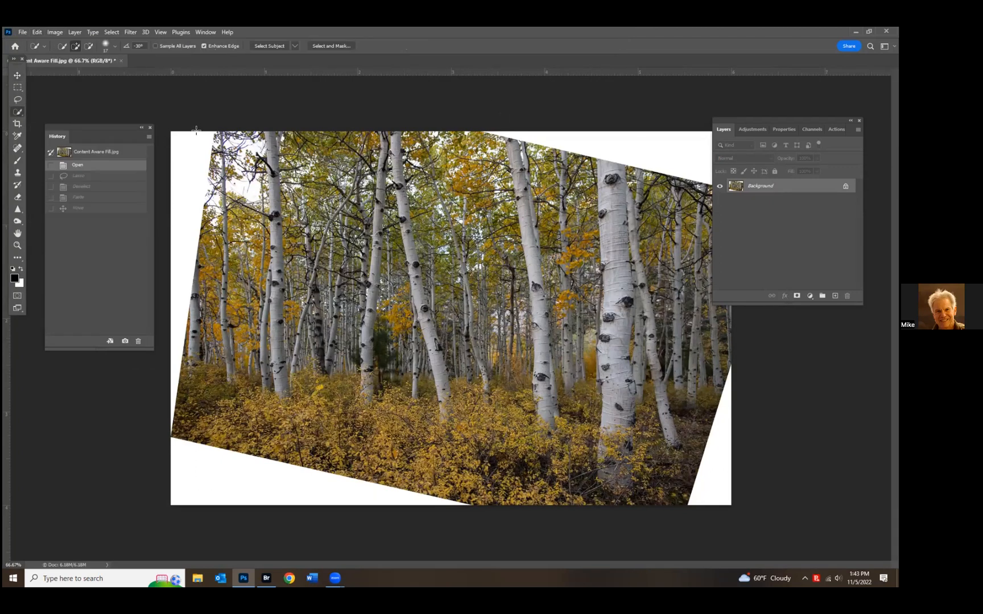
{"action": "left_click_drag", "start_coordinate": [181, 197], "coordinate": [172, 161]}
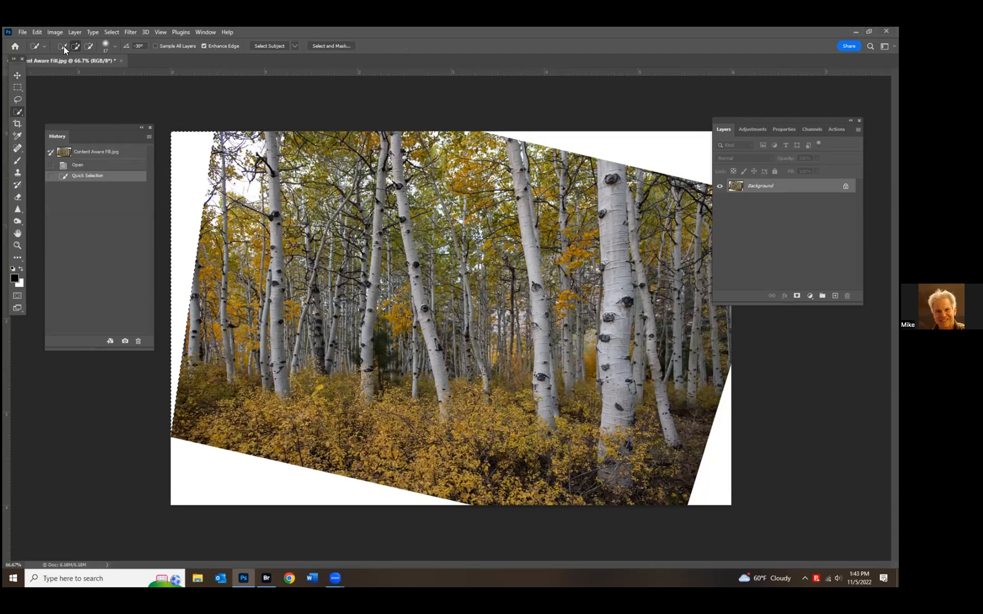
- Fill the selected wedge with the solid red colour ff021a, and revert to the Quick Selection history state
{"action": "left_click", "coordinate": [37, 32]}
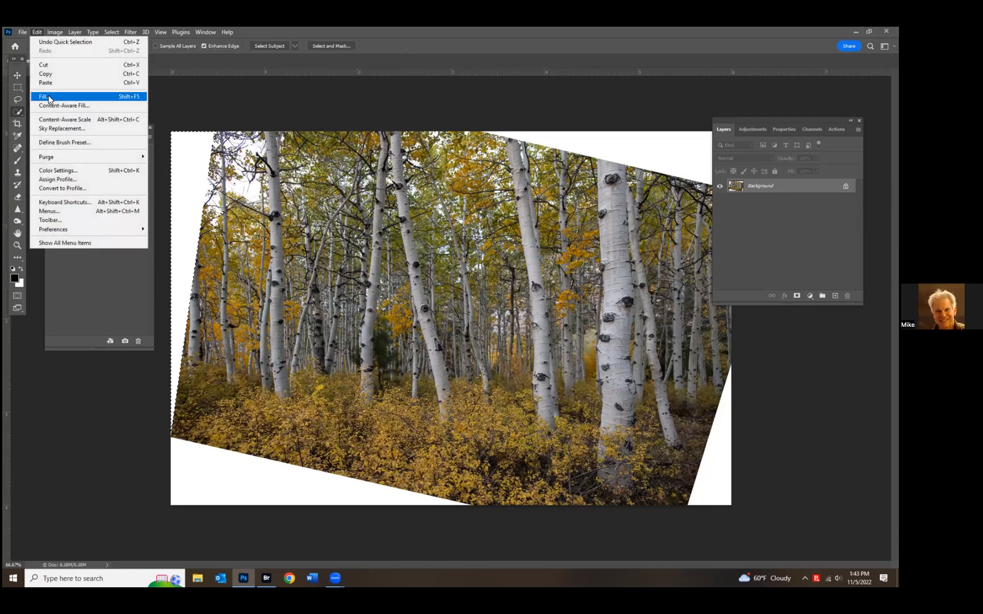
{"action": "left_click", "coordinate": [49, 98]}
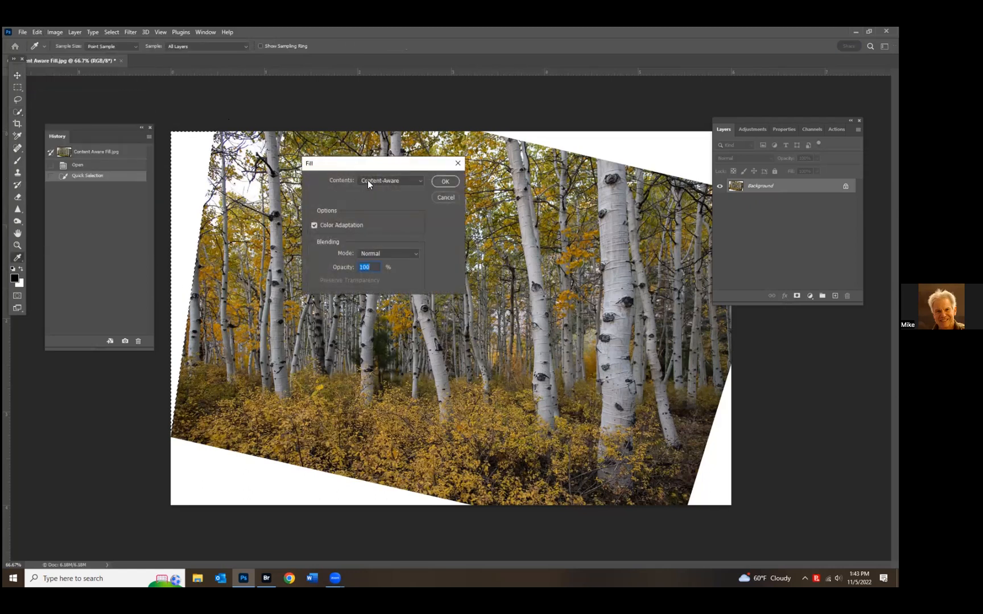
{"action": "left_click", "coordinate": [421, 180]}
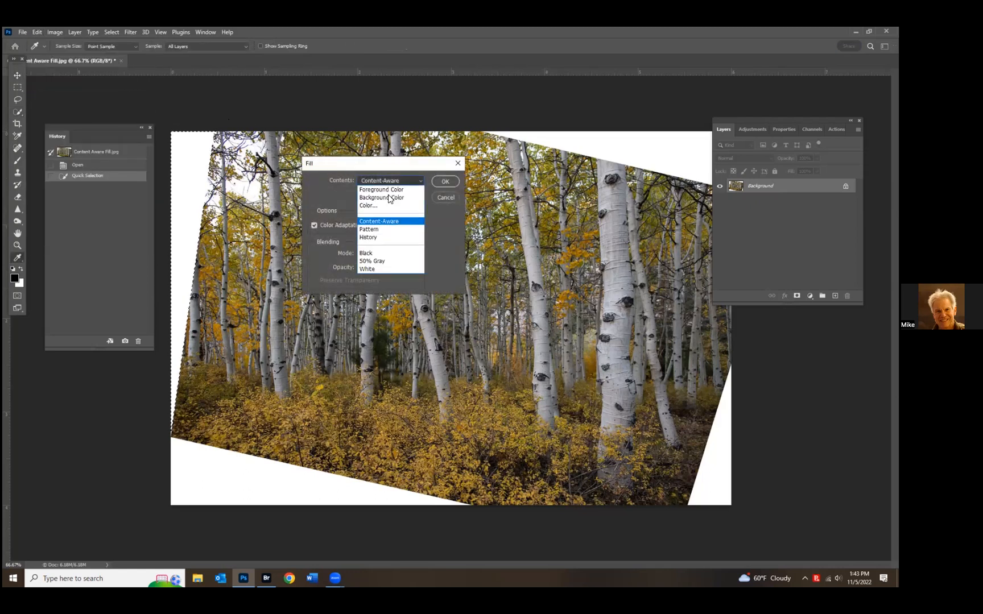
{"action": "left_click", "coordinate": [390, 196]}
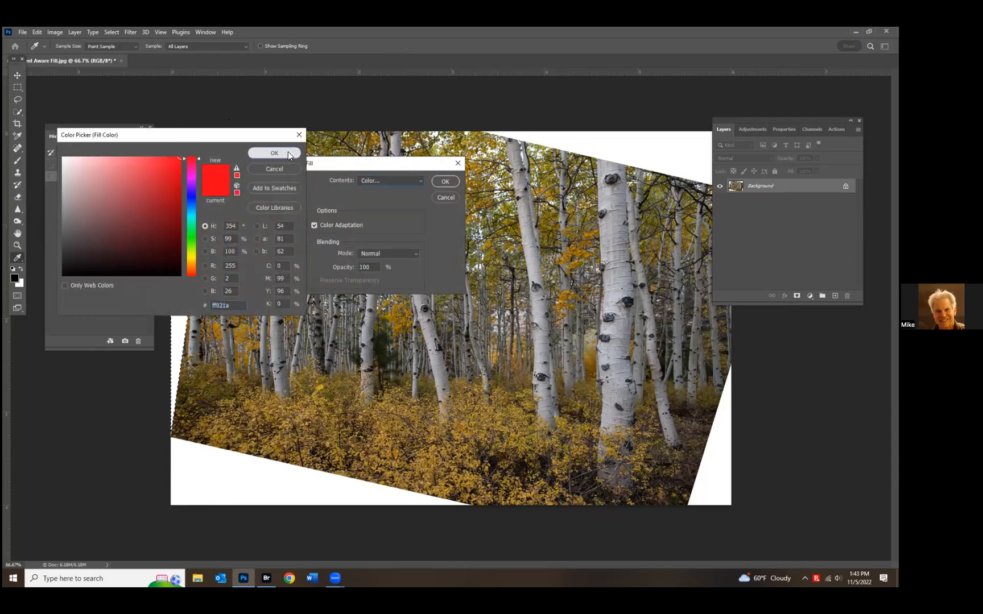
{"action": "left_click", "coordinate": [288, 153]}
{"action": "left_click", "coordinate": [445, 181]}
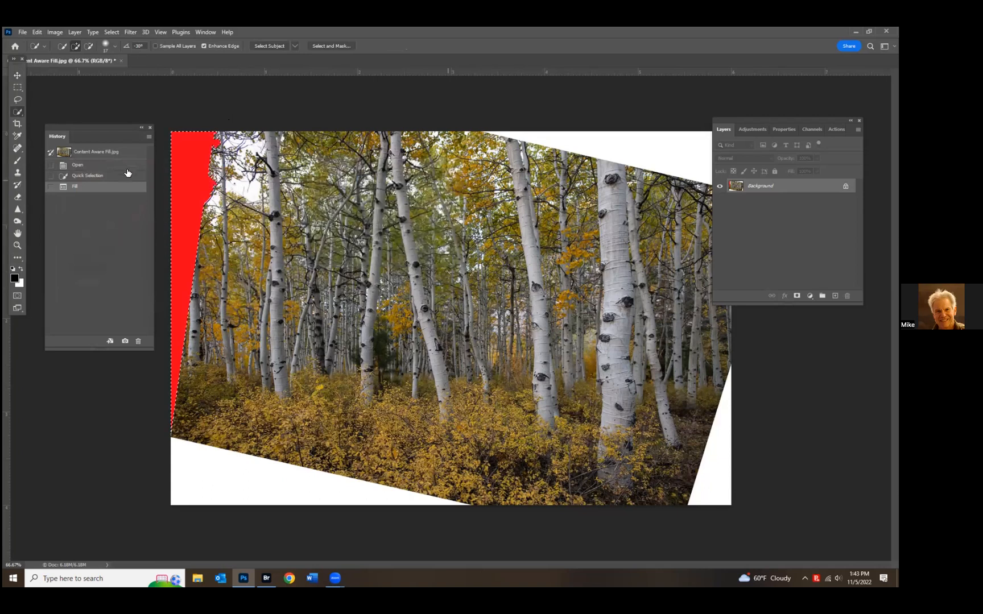
{"action": "left_click", "coordinate": [80, 176]}
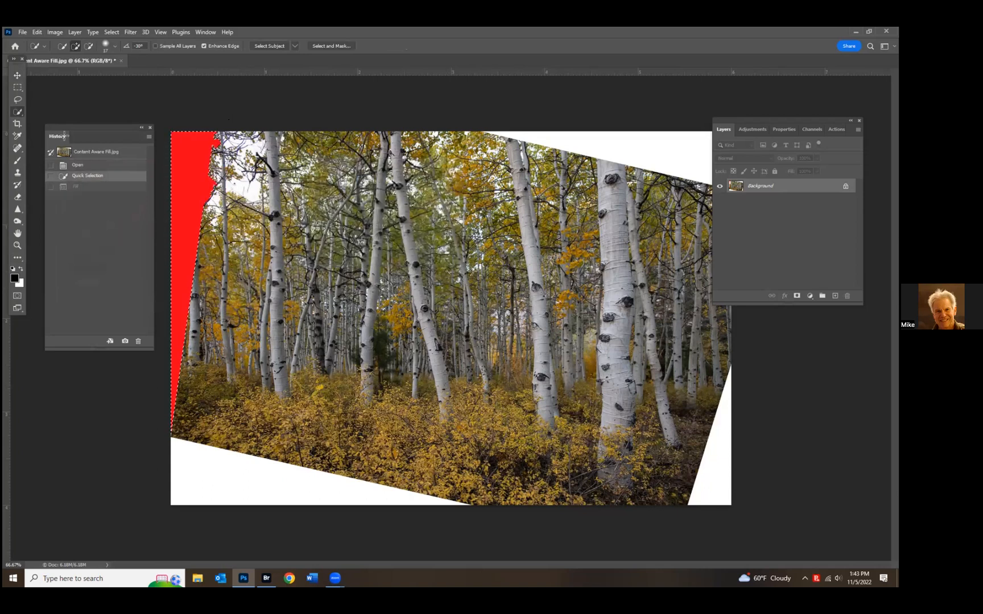
- Fill the selected wedge using Content-Aware contents, and undo the fill
{"action": "left_click", "coordinate": [37, 32]}
{"action": "left_click", "coordinate": [50, 95]}
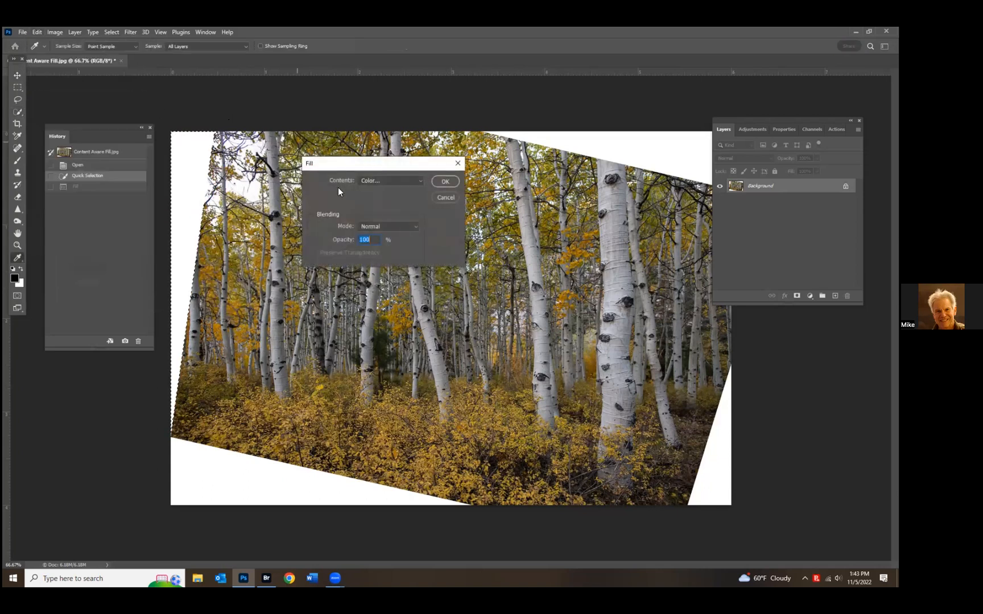
{"action": "left_click", "coordinate": [386, 180]}
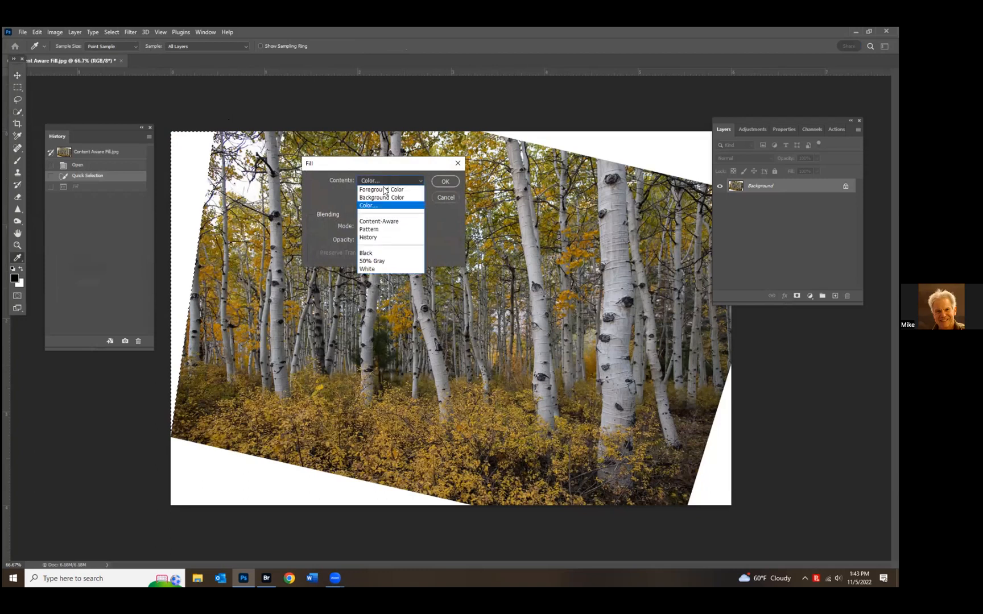
{"action": "left_click", "coordinate": [379, 221]}
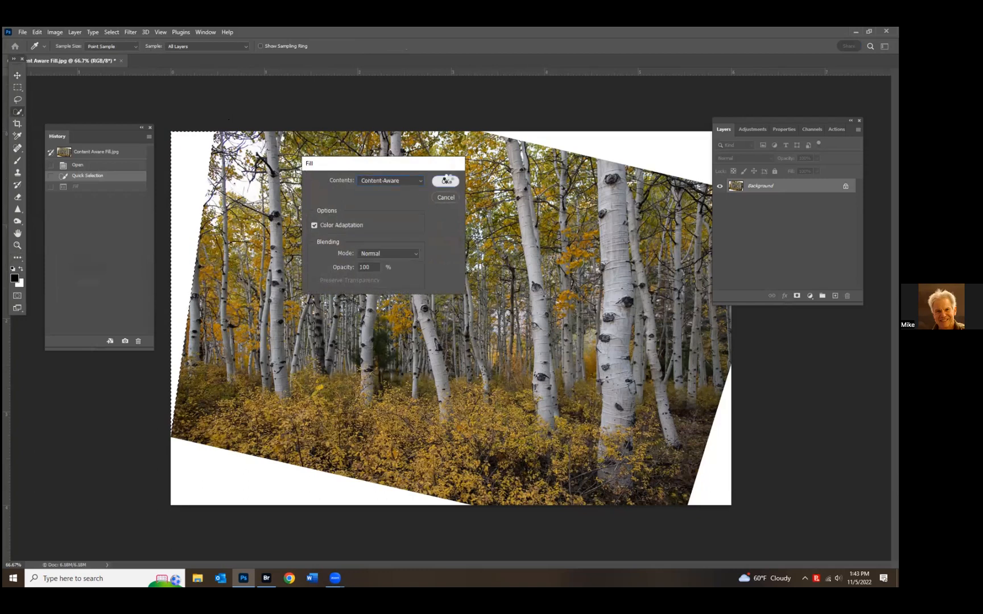
{"action": "left_click", "coordinate": [446, 182]}
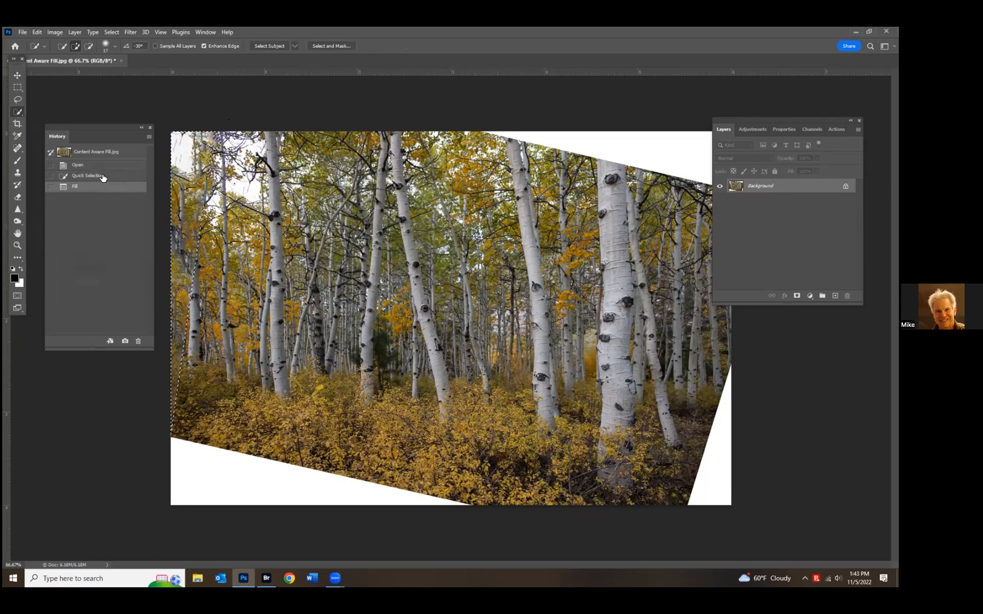
{"action": "key", "text": "ctrl+z"}
- Run Content-Aware Fill on the selected wedge with output to a new layer, and undo both the fill and the selection
{"action": "left_click", "coordinate": [37, 32]}
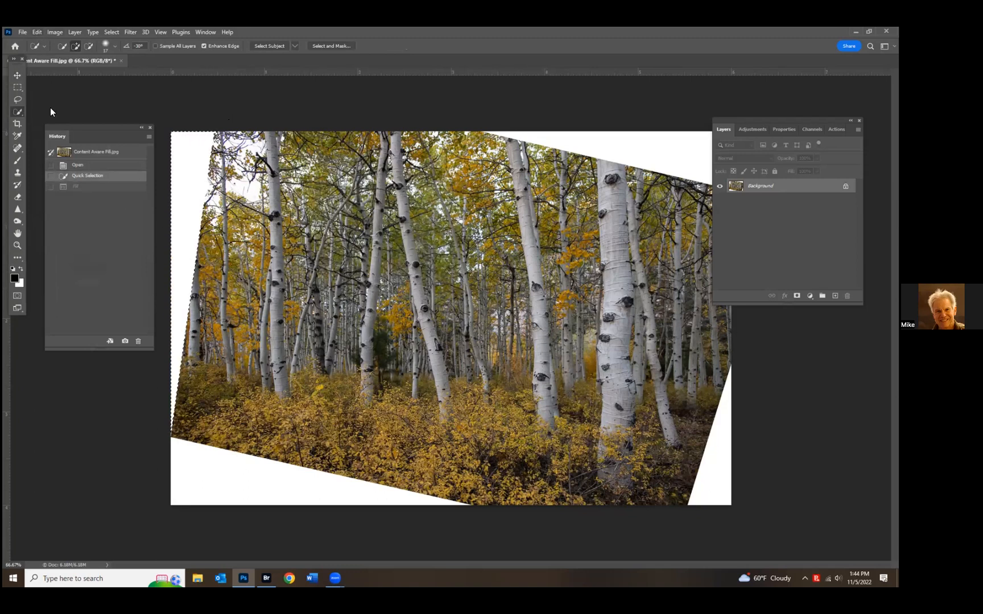
{"action": "left_click", "coordinate": [55, 106]}
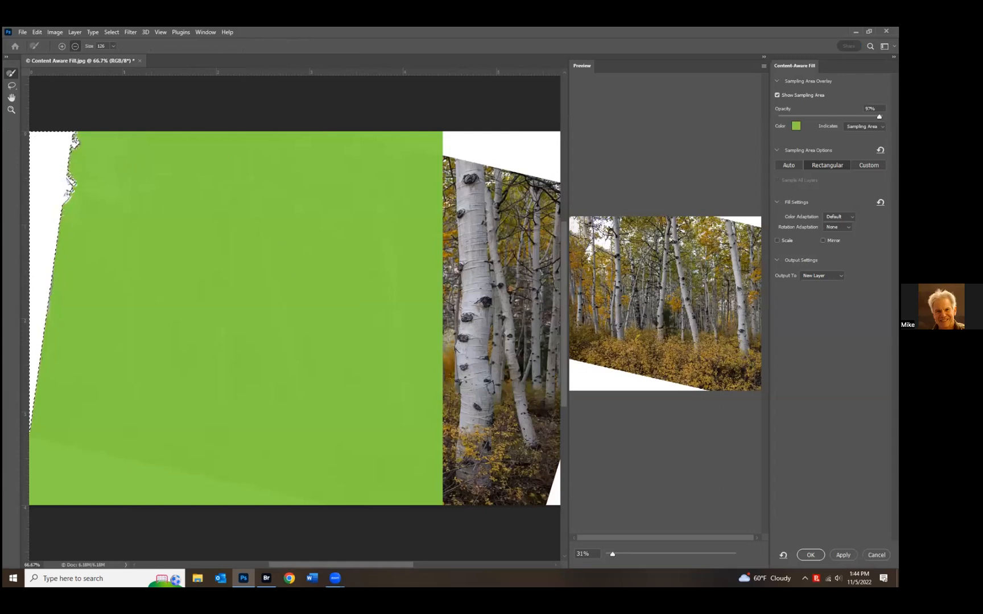
{"action": "left_click", "coordinate": [810, 555]}
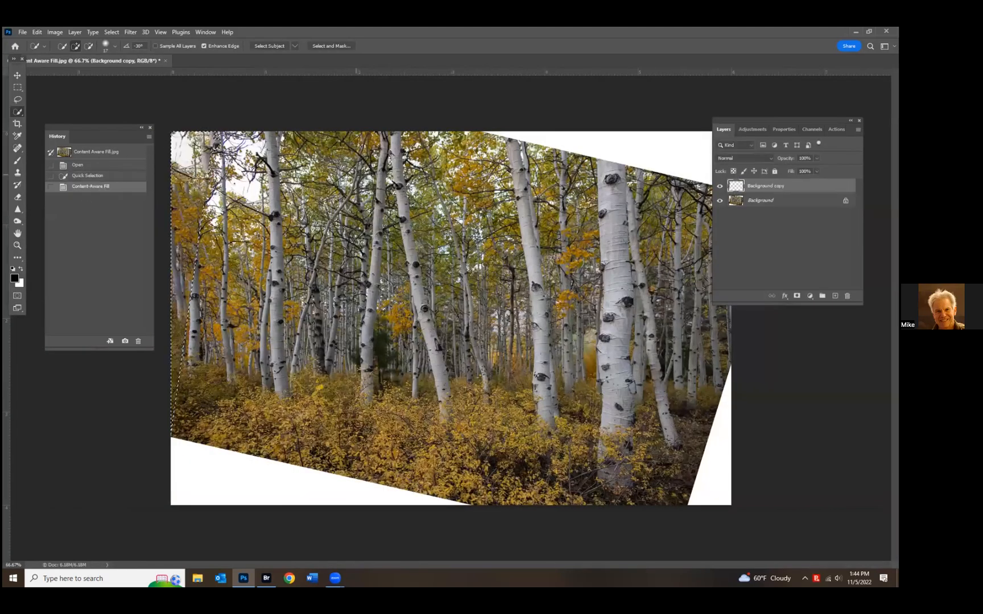
{"action": "key", "text": "ctrl+z"}
{"action": "key", "text": "ctrl+z"}
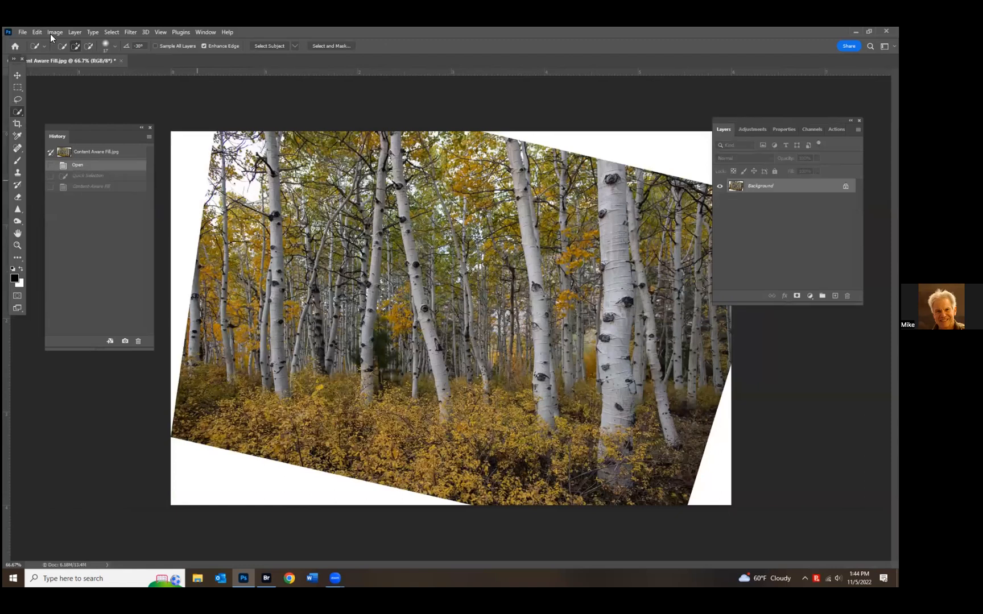
- Close Content Aware Fill.jpg without saving the changes
{"action": "left_click", "coordinate": [37, 32]}
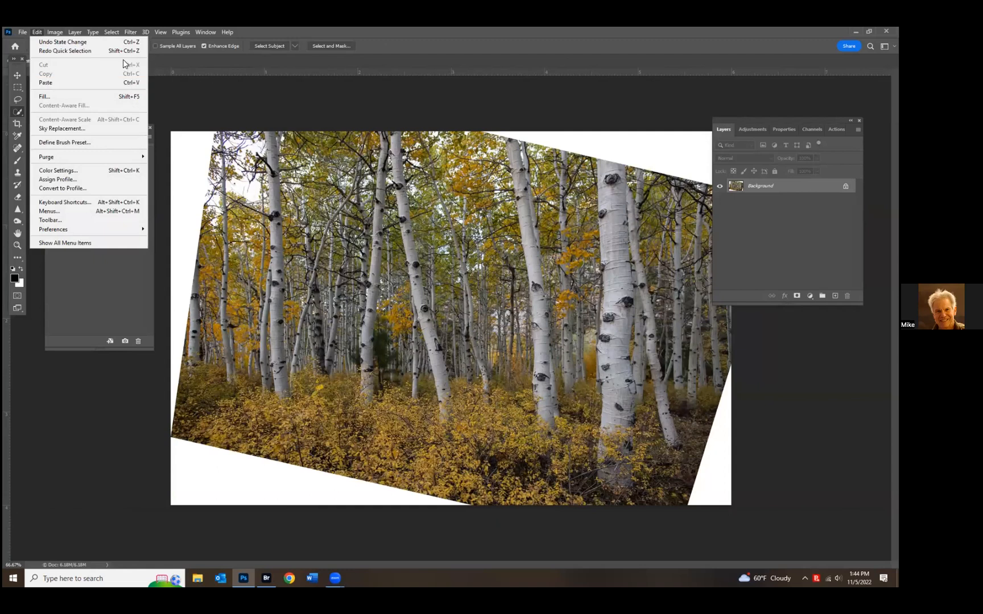
{"action": "left_click", "coordinate": [380, 209]}
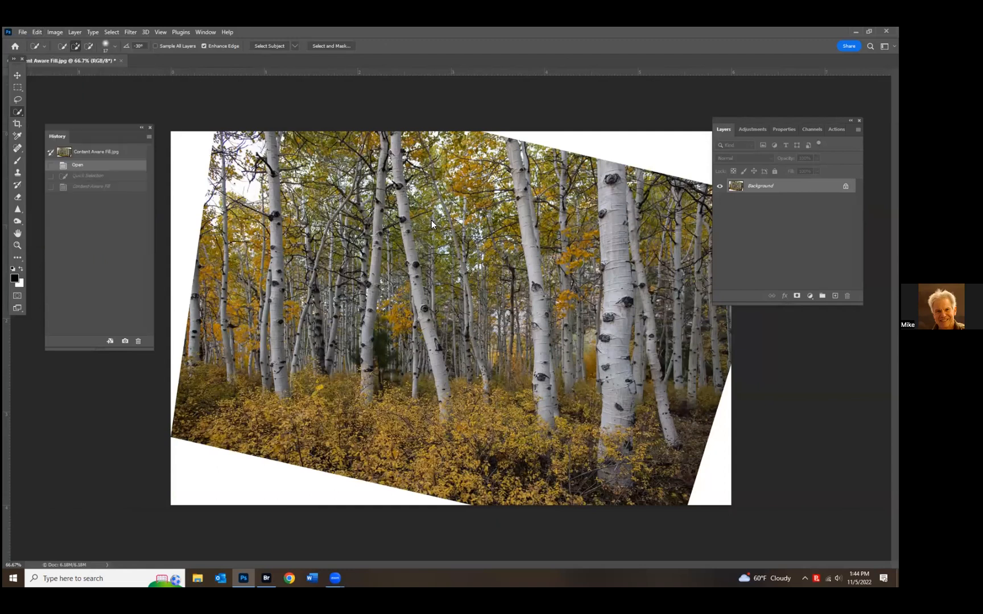
{"action": "left_click", "coordinate": [121, 61]}
{"action": "left_click", "coordinate": [452, 229]}
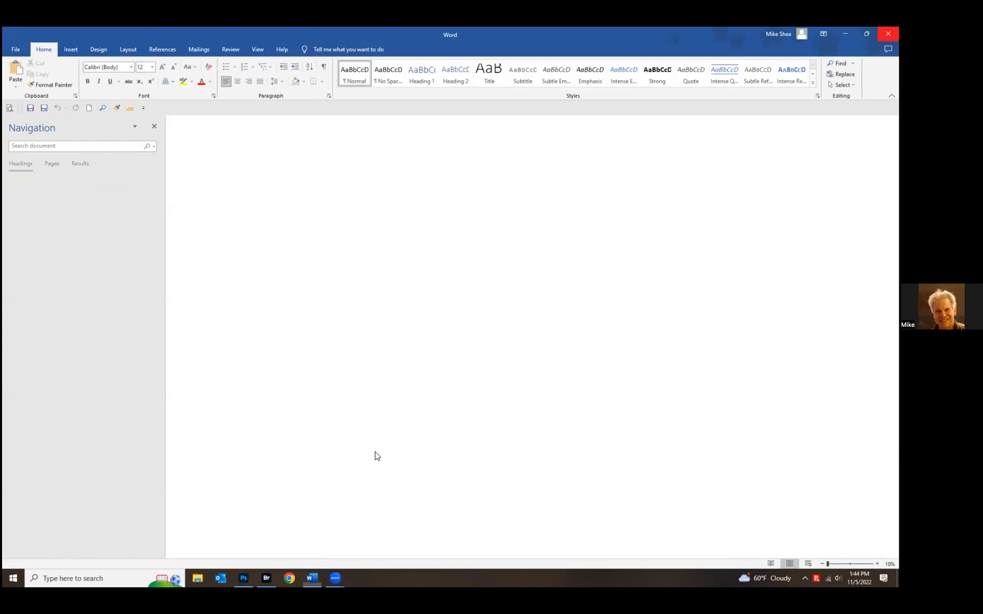
- Switch to Bridge and open Sky and burn.jpg from the Pictures folder in Photoshop
{"action": "left_click", "coordinate": [312, 577]}
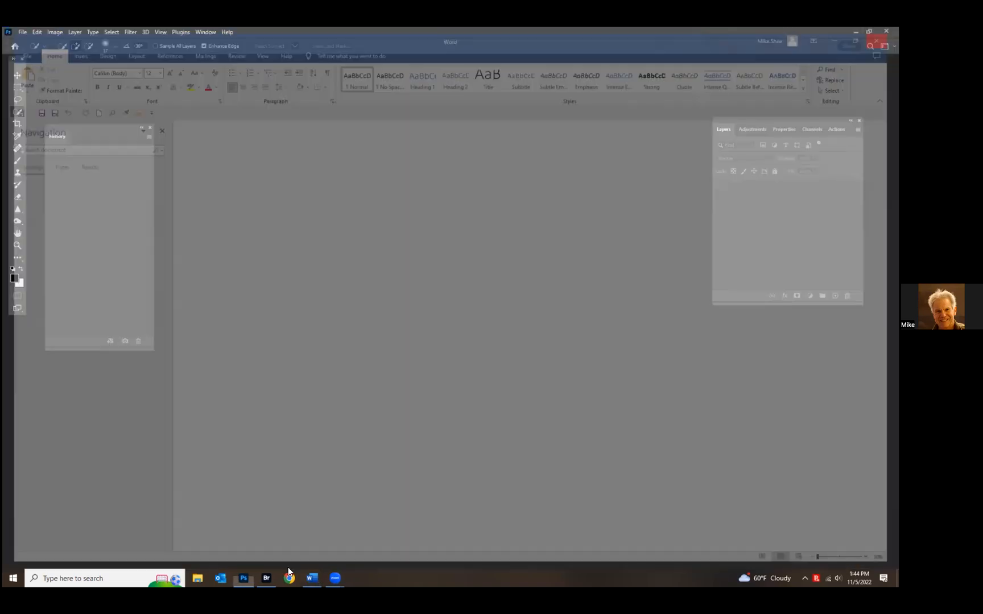
{"action": "mouse_move", "coordinate": [269, 573]}
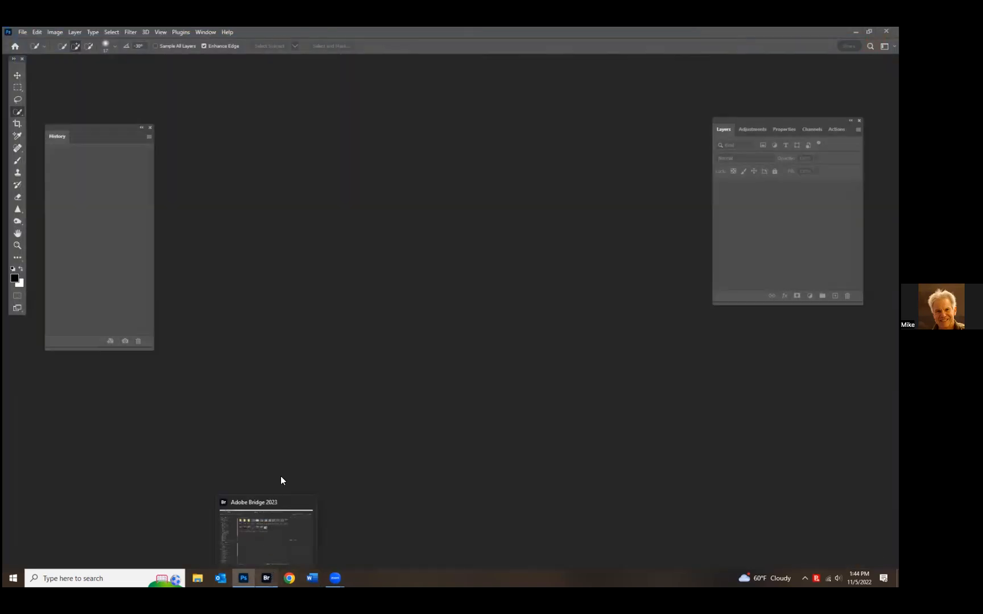
{"action": "left_click", "coordinate": [266, 531]}
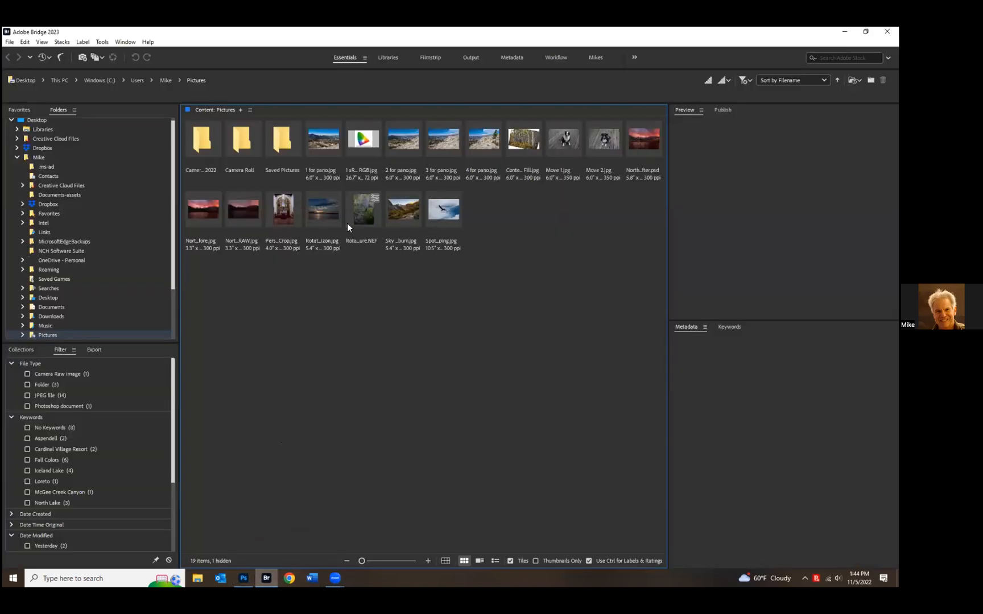
{"action": "double_click", "coordinate": [401, 212]}
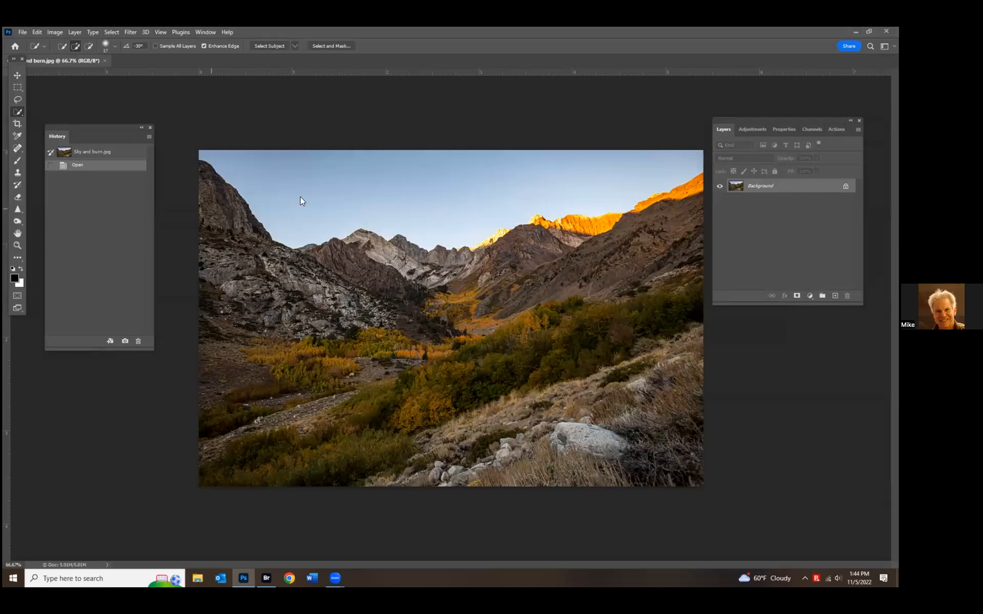
- Apply Sky Replacement with the pink sunset sky, Shift Edge set to -41, and output to new layers
{"action": "left_click", "coordinate": [37, 32]}
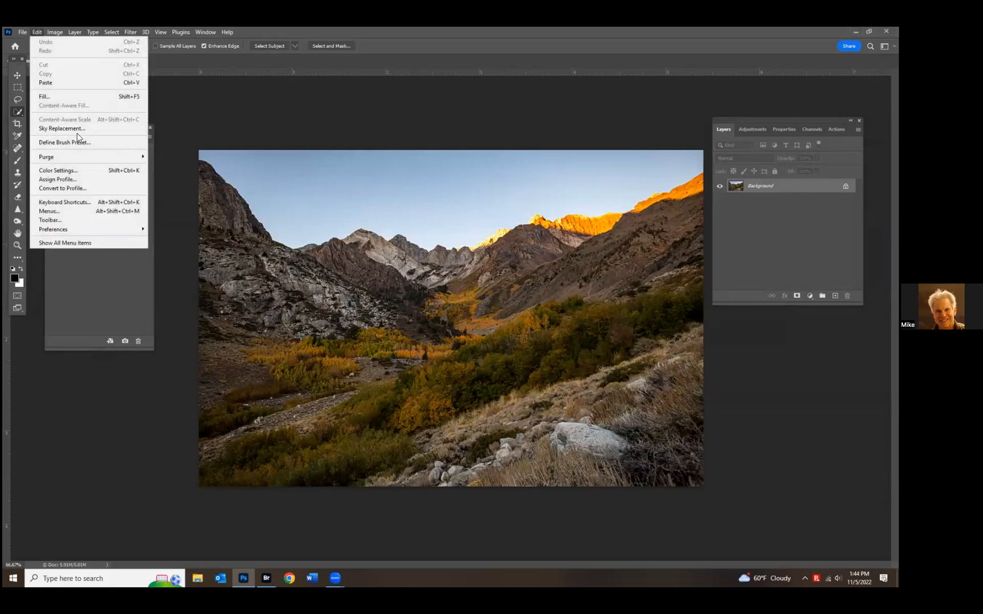
{"action": "left_click", "coordinate": [46, 128]}
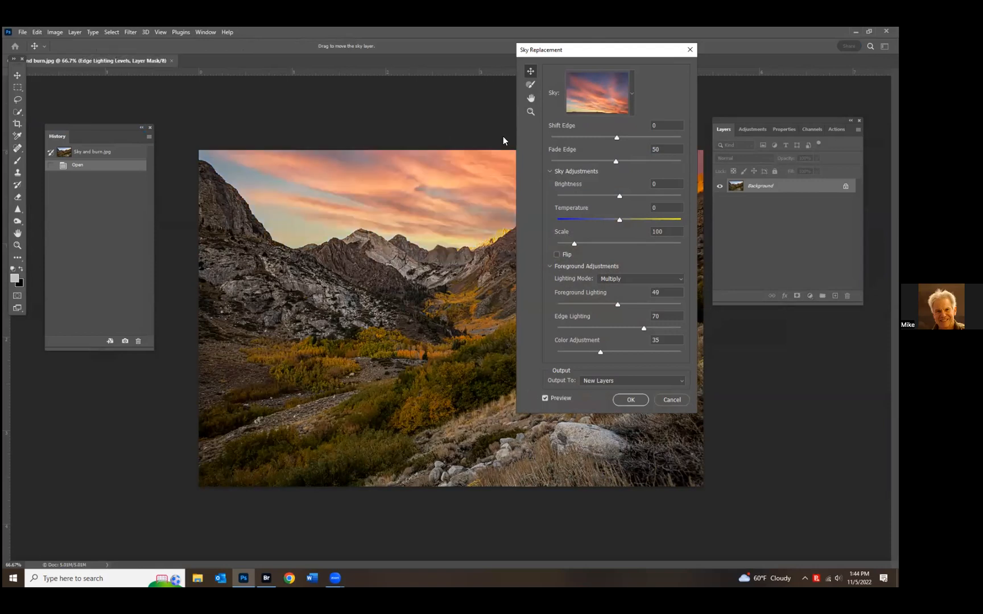
{"action": "left_click_drag", "start_coordinate": [597, 50], "coordinate": [754, 109]}
{"action": "left_click_drag", "start_coordinate": [792, 196], "coordinate": [742, 208]}
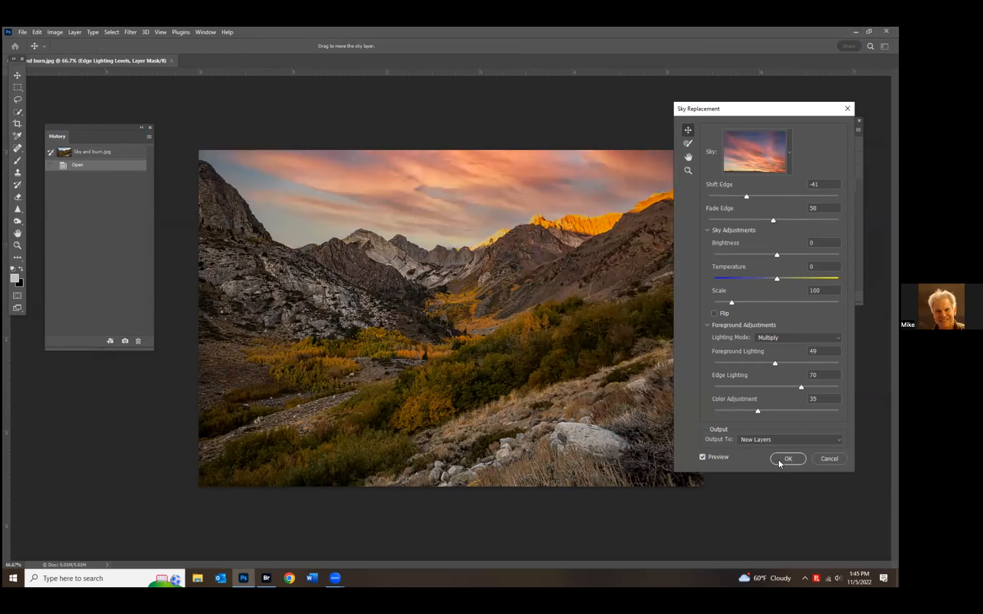
{"action": "left_click", "coordinate": [778, 460]}
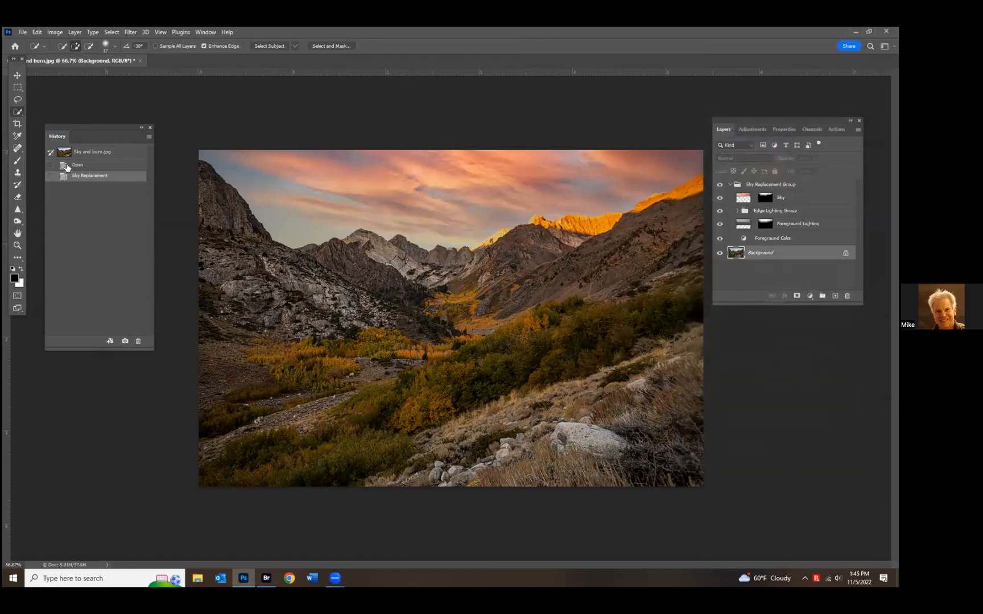
- Compare the photo before and after the sky replacement through its history states, and revert it to the Open state
{"action": "left_click", "coordinate": [96, 166]}
{"action": "left_click", "coordinate": [85, 176]}
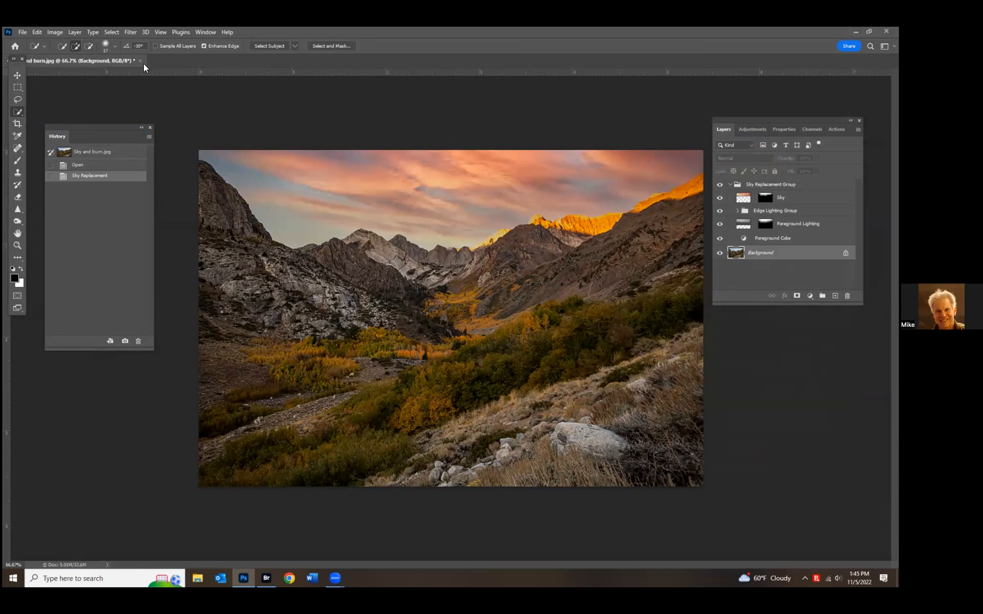
{"action": "left_click", "coordinate": [87, 166]}
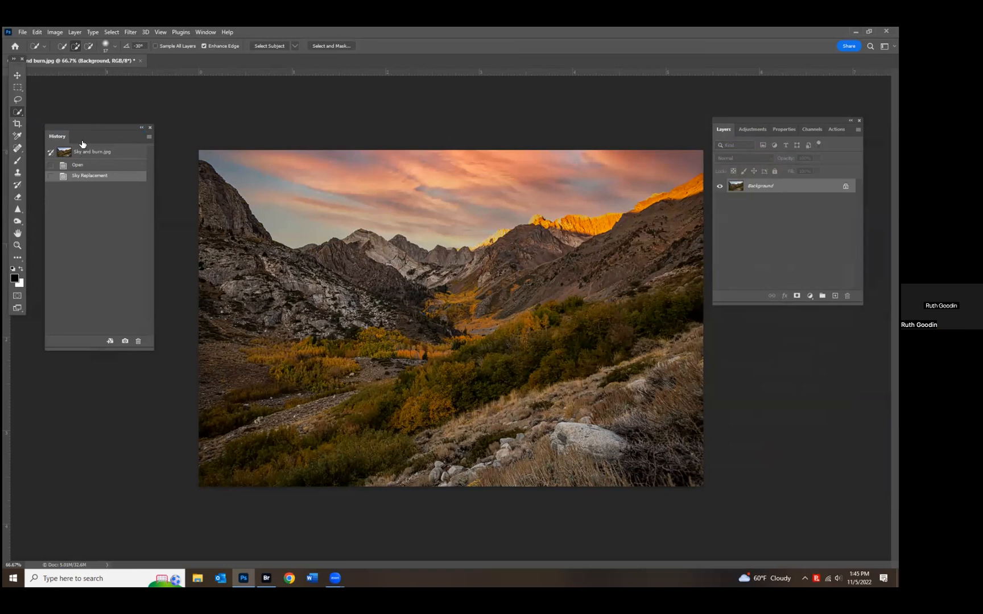
- Preview Sky Replacement on the mountain photo again to review its settings, and cancel it
{"action": "left_click", "coordinate": [37, 32]}
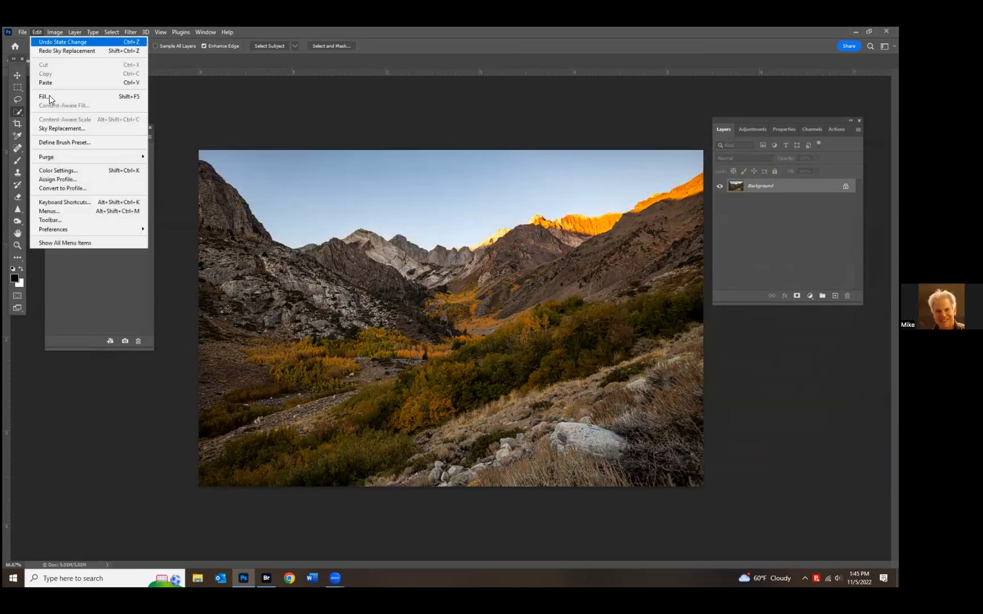
{"action": "left_click", "coordinate": [56, 129]}
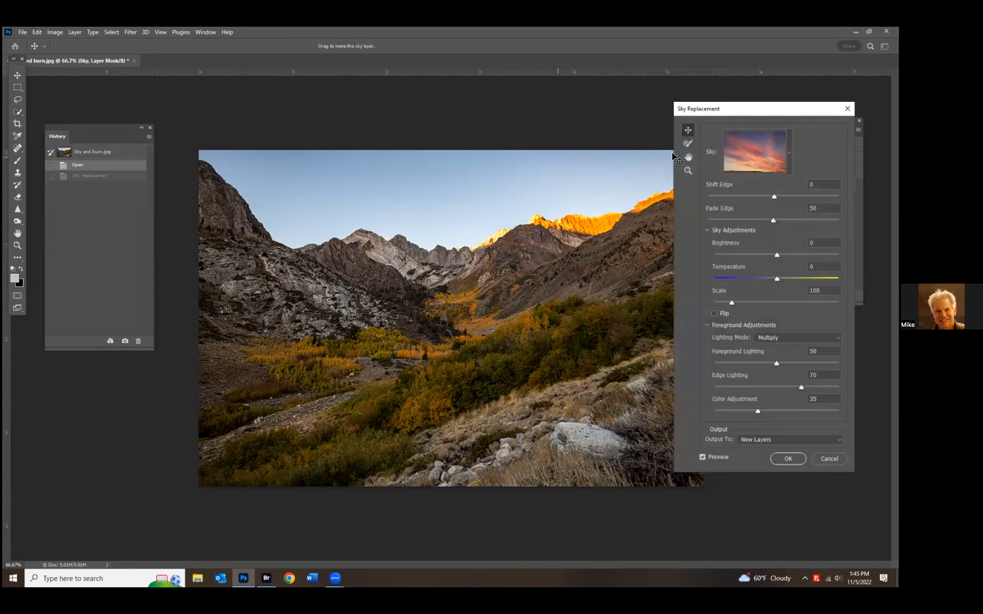
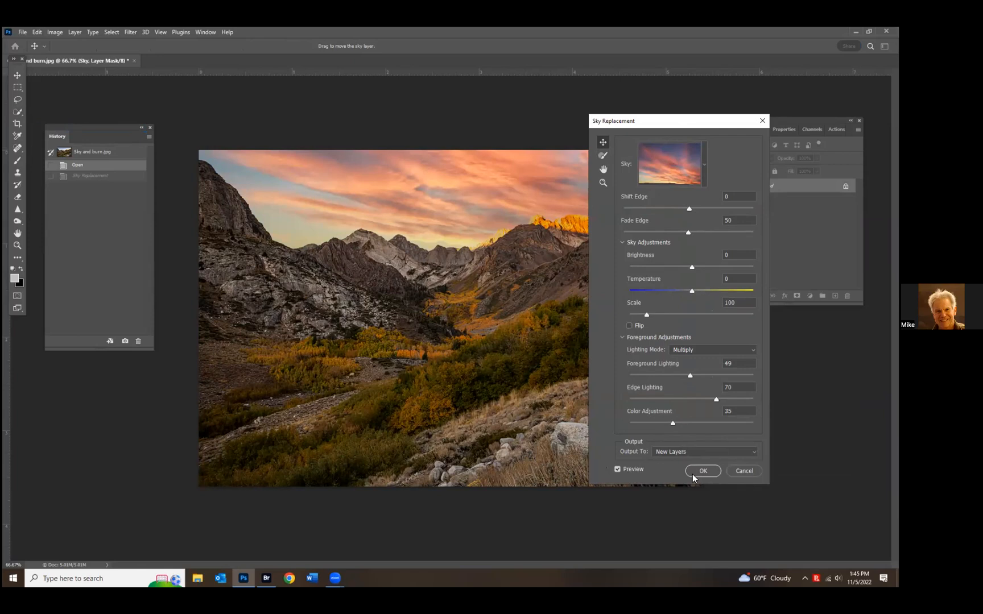
{"action": "left_click", "coordinate": [744, 471]}
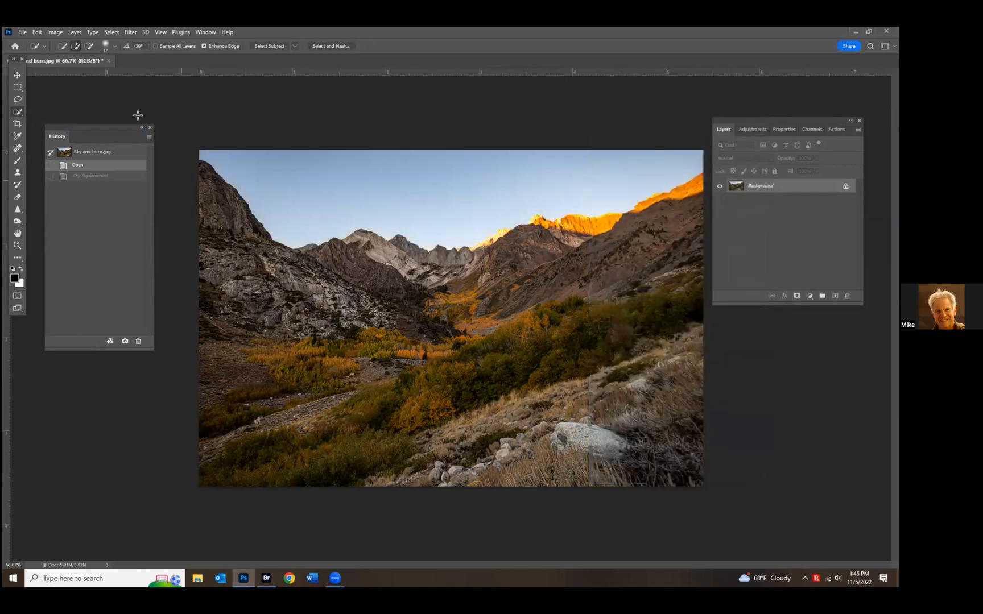
- Purge the clipboard contents, and purge all remaining cached data including the histories
{"action": "left_click", "coordinate": [37, 32]}
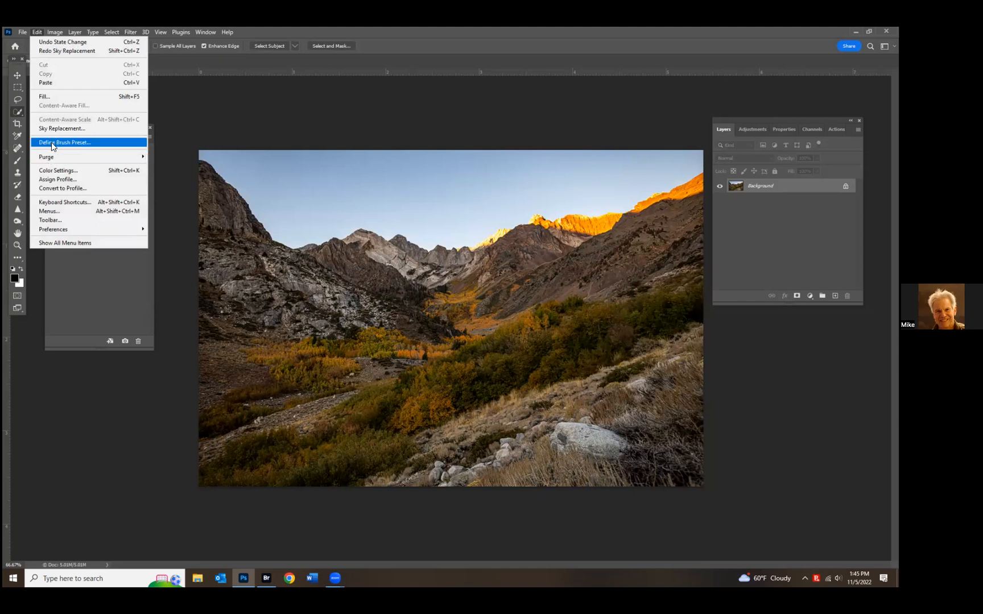
{"action": "mouse_move", "coordinate": [48, 158]}
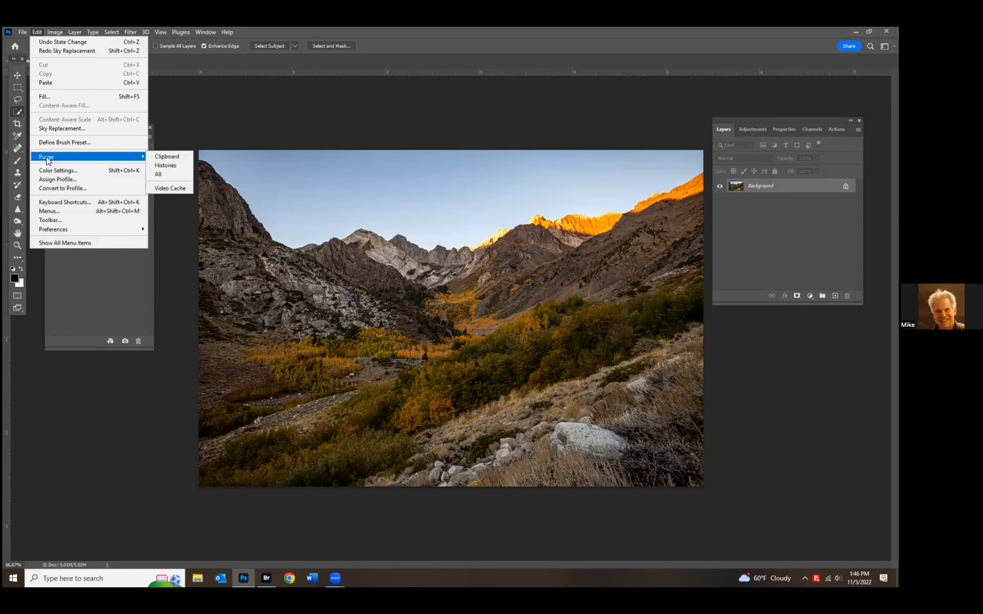
{"action": "left_click", "coordinate": [166, 158]}
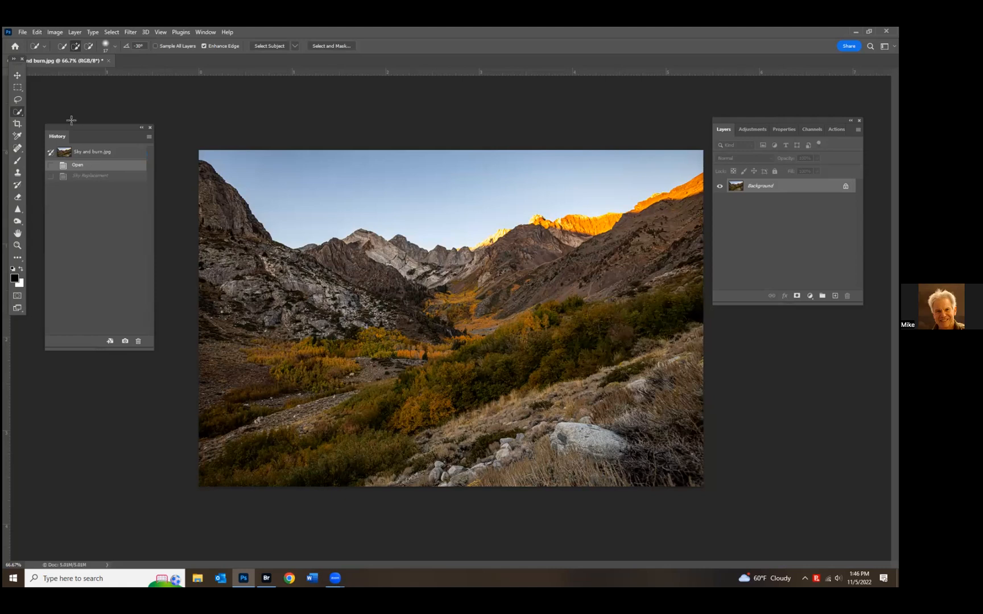
{"action": "left_click", "coordinate": [37, 33]}
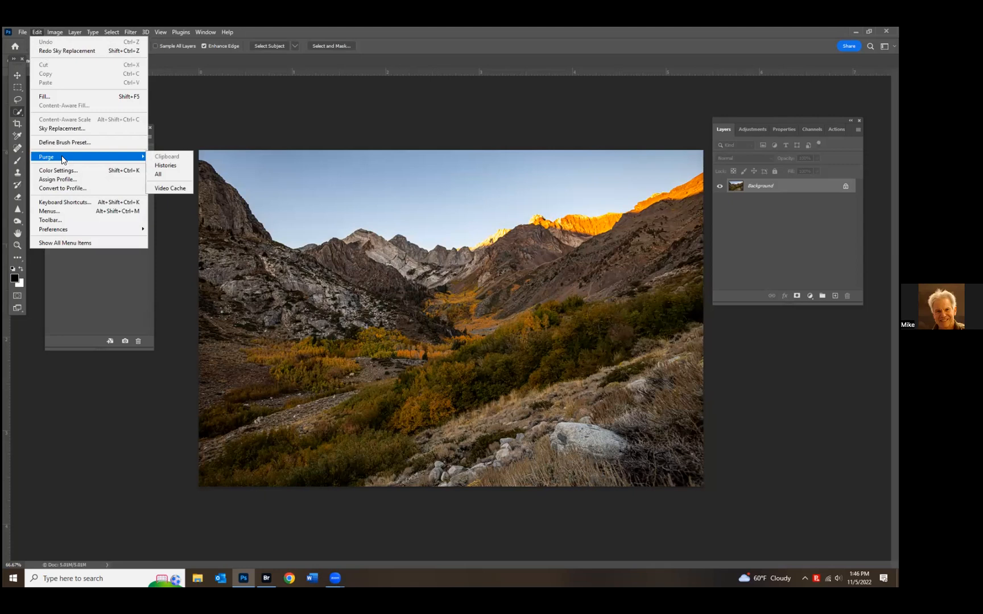
{"action": "left_click", "coordinate": [159, 174]}
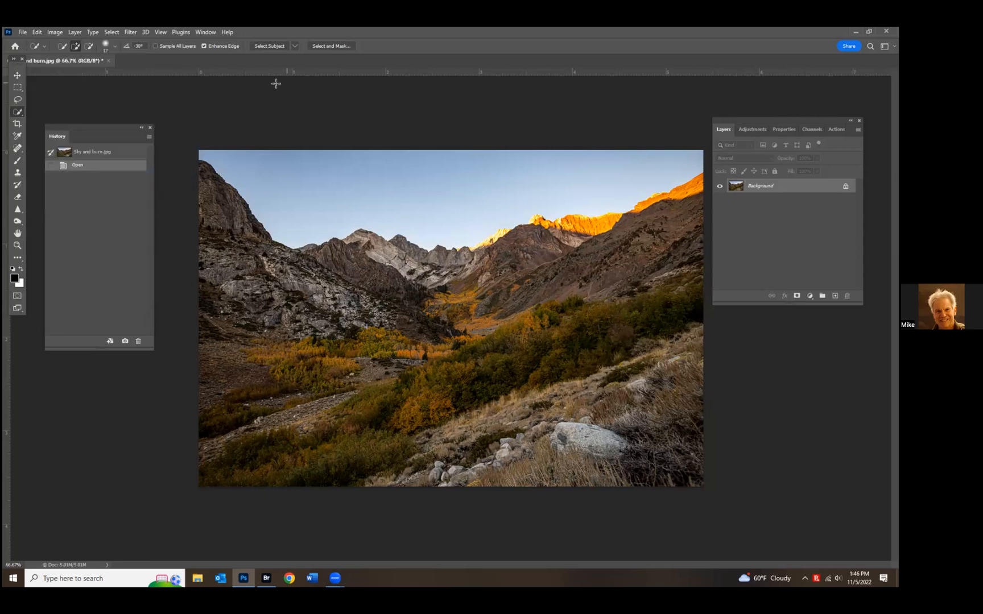
- Open Color Settings to review the working spaces and color management policies, and close it without changes
{"action": "left_click", "coordinate": [36, 32]}
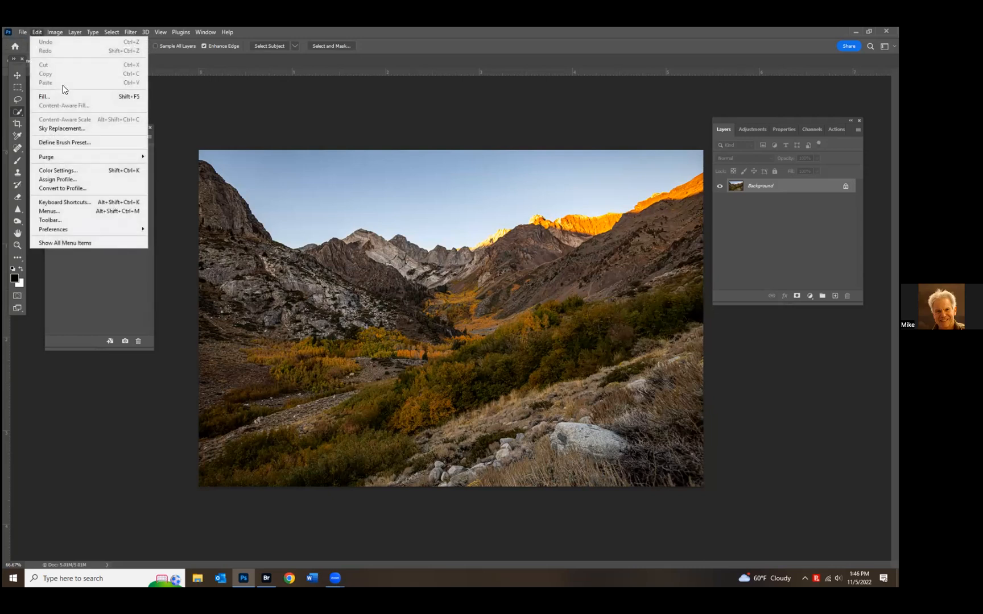
{"action": "left_click", "coordinate": [51, 172]}
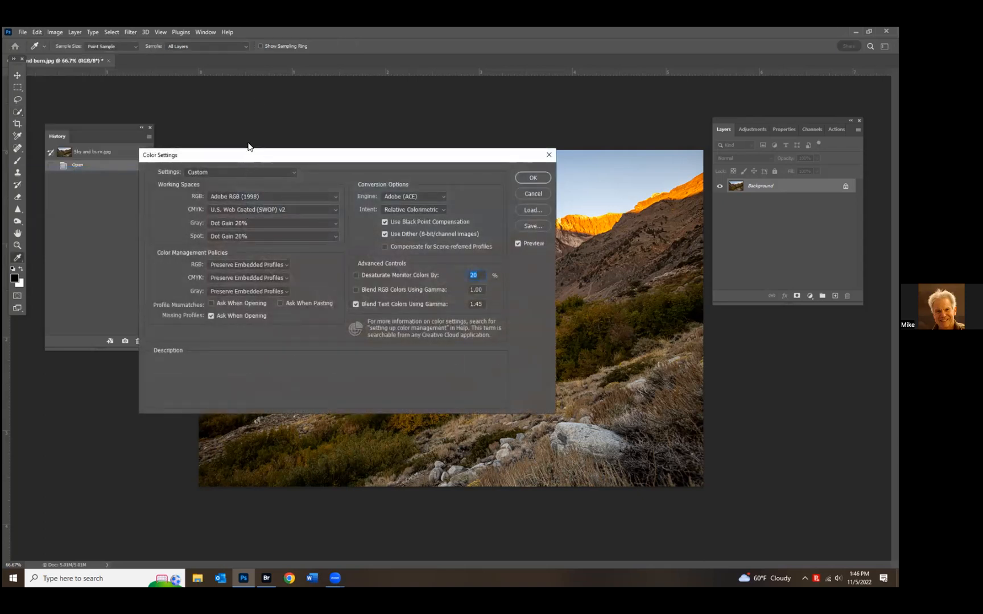
{"action": "left_click_drag", "start_coordinate": [252, 158], "coordinate": [253, 102]}
{"action": "left_click", "coordinate": [534, 138]}
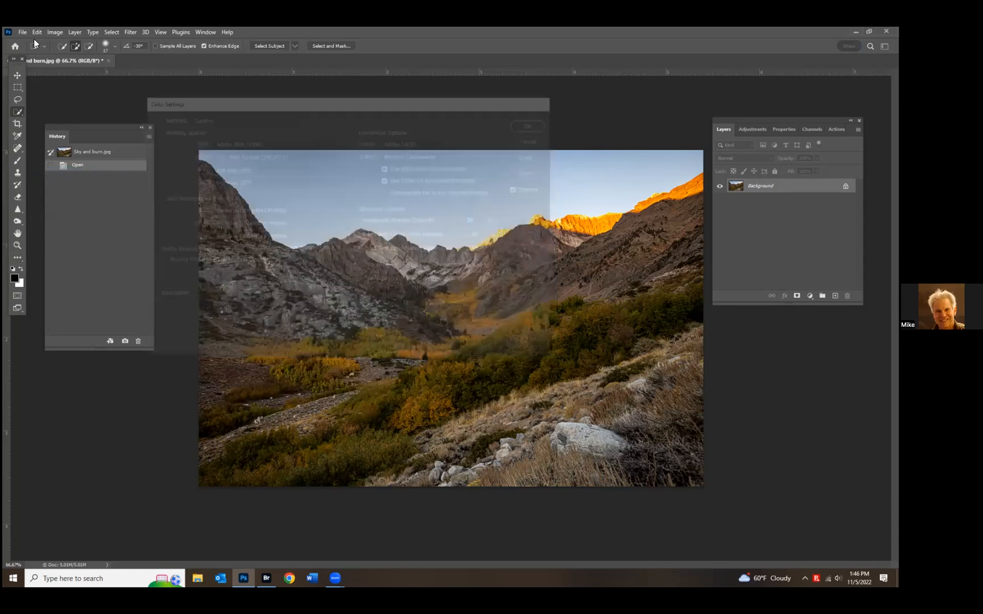
- Assign the Adobe RGB (1998) color profile to the mountain photo
{"action": "left_click", "coordinate": [37, 32]}
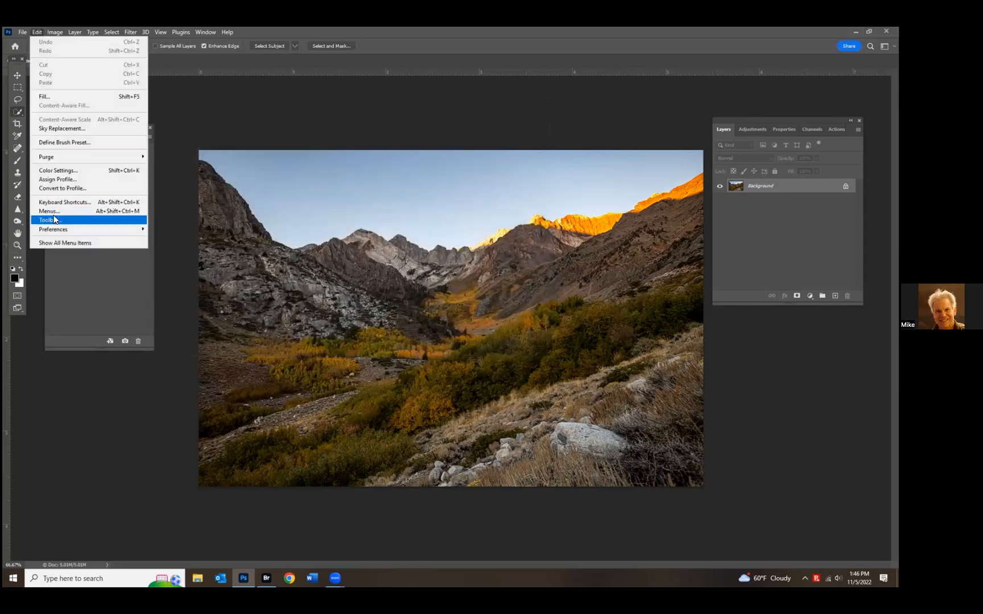
{"action": "left_click", "coordinate": [59, 180]}
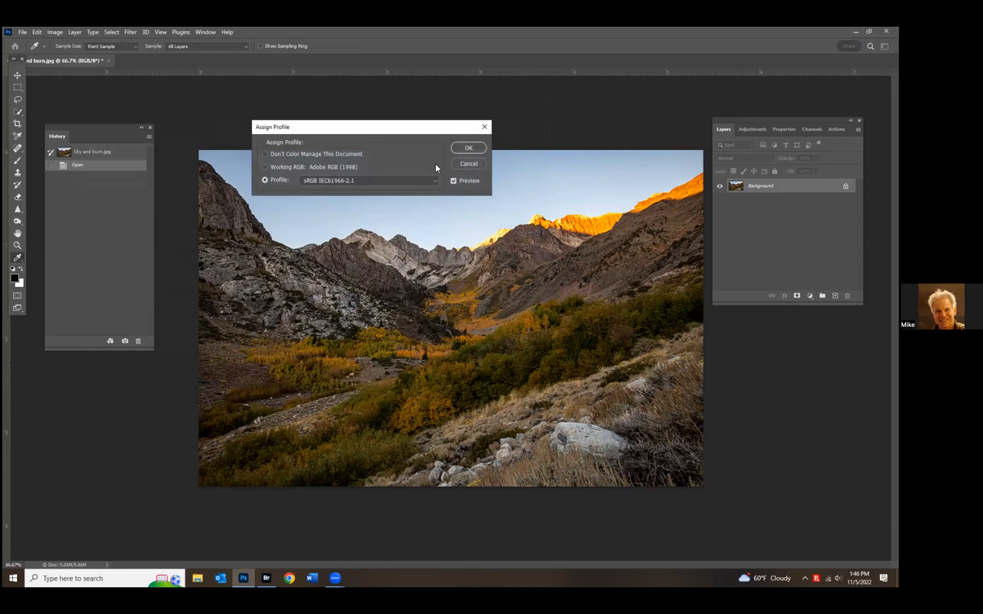
{"action": "left_click", "coordinate": [430, 182]}
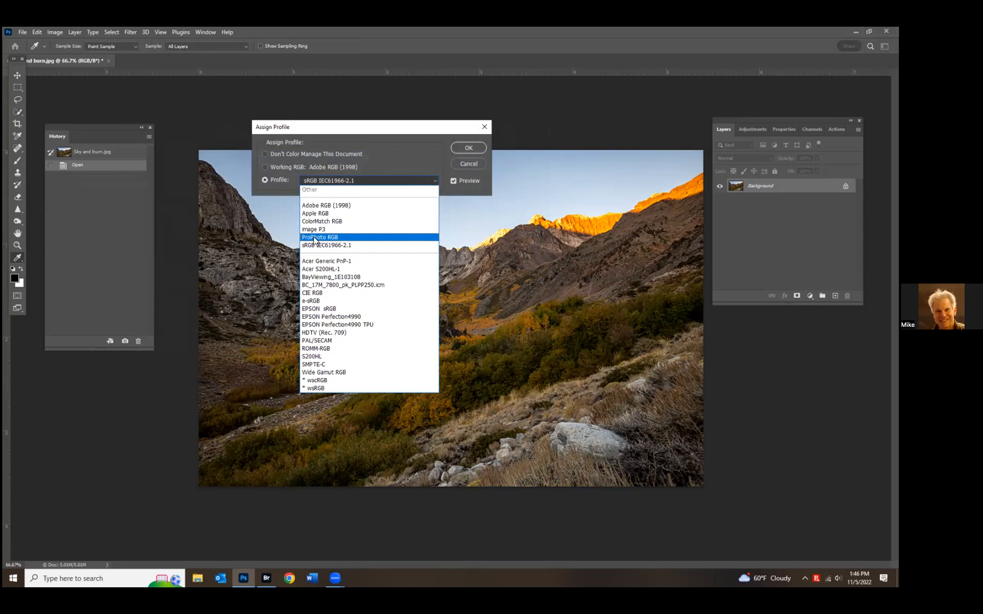
{"action": "left_click", "coordinate": [328, 205]}
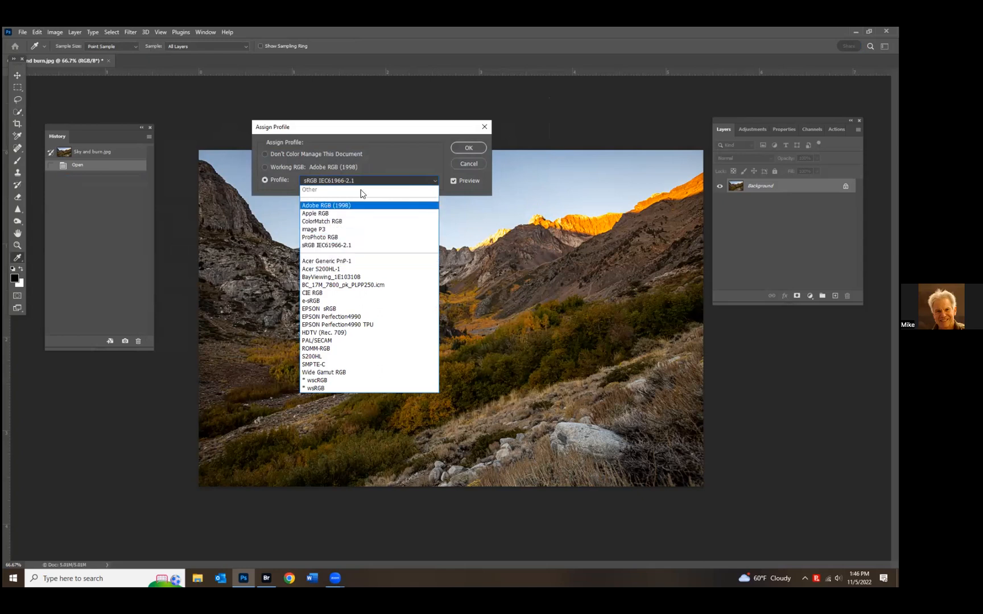
{"action": "left_click", "coordinate": [473, 147]}
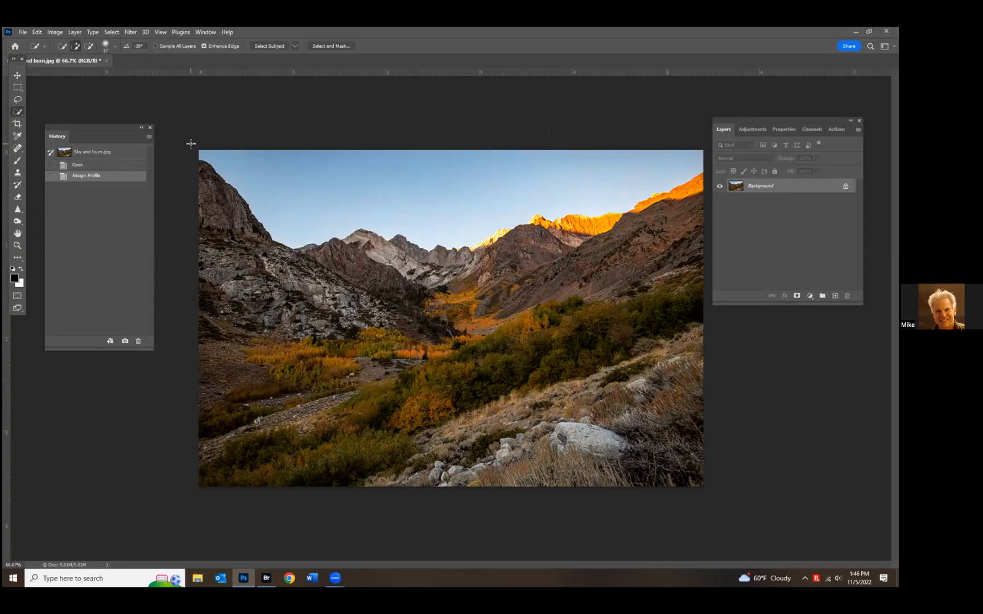
- Convert the photo to the ProPhoto RGB profile, and revert it to the Open history state
{"action": "left_click", "coordinate": [35, 33]}
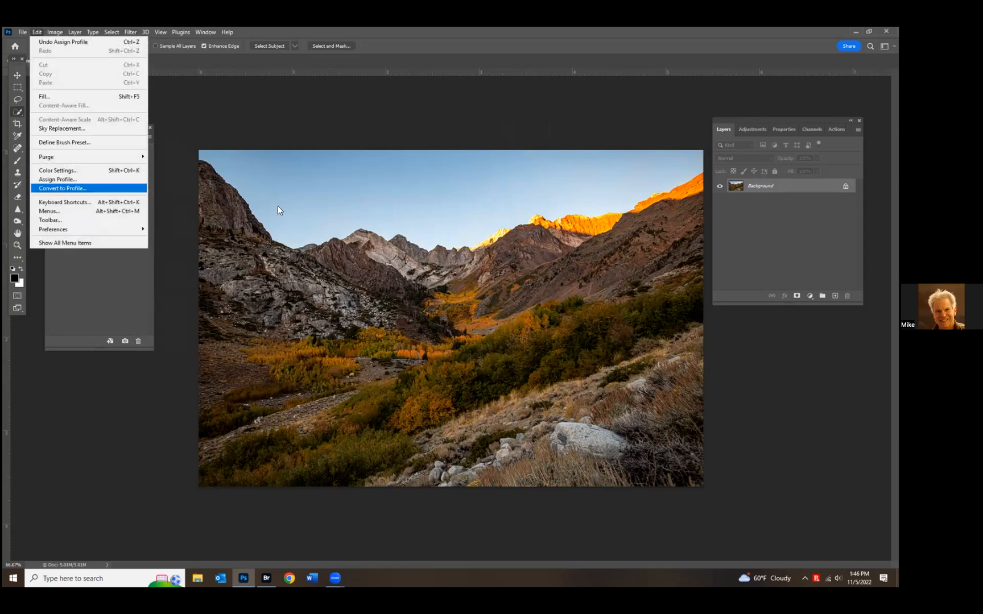
{"action": "left_click", "coordinate": [56, 188]}
{"action": "left_click_drag", "start_coordinate": [225, 105], "coordinate": [329, 110]}
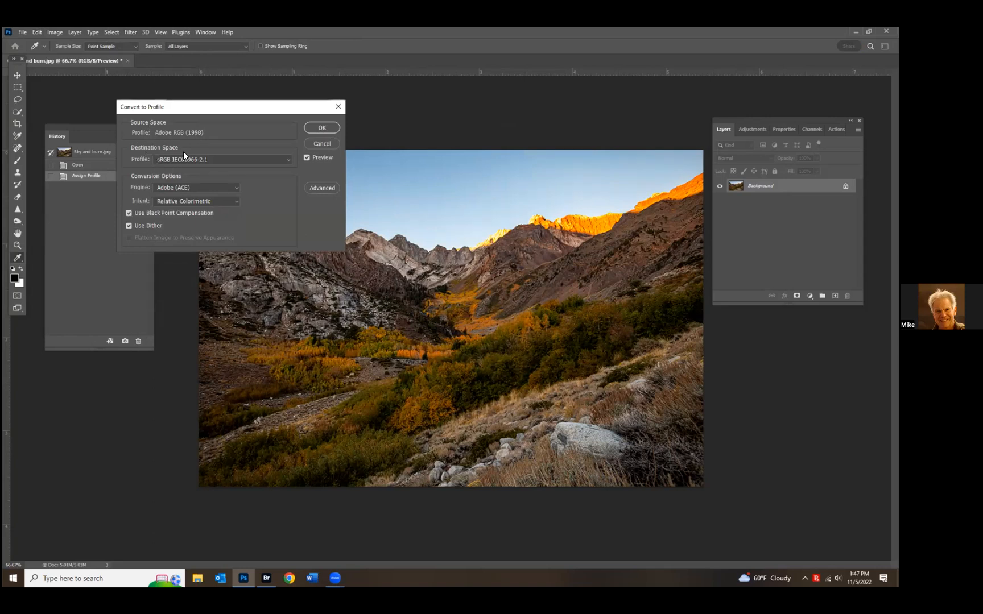
{"action": "left_click", "coordinate": [288, 159]}
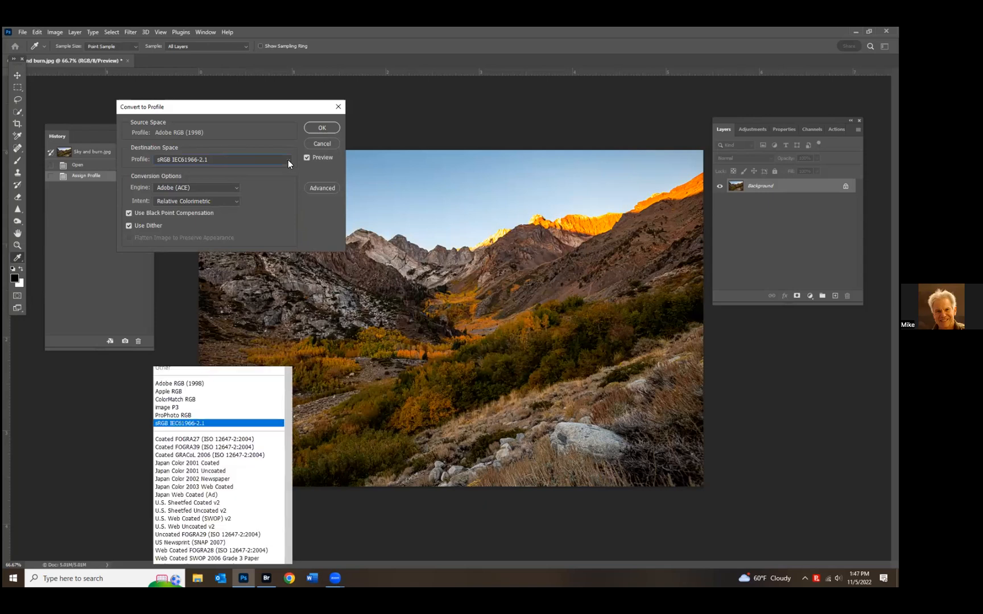
{"action": "left_click", "coordinate": [193, 139]}
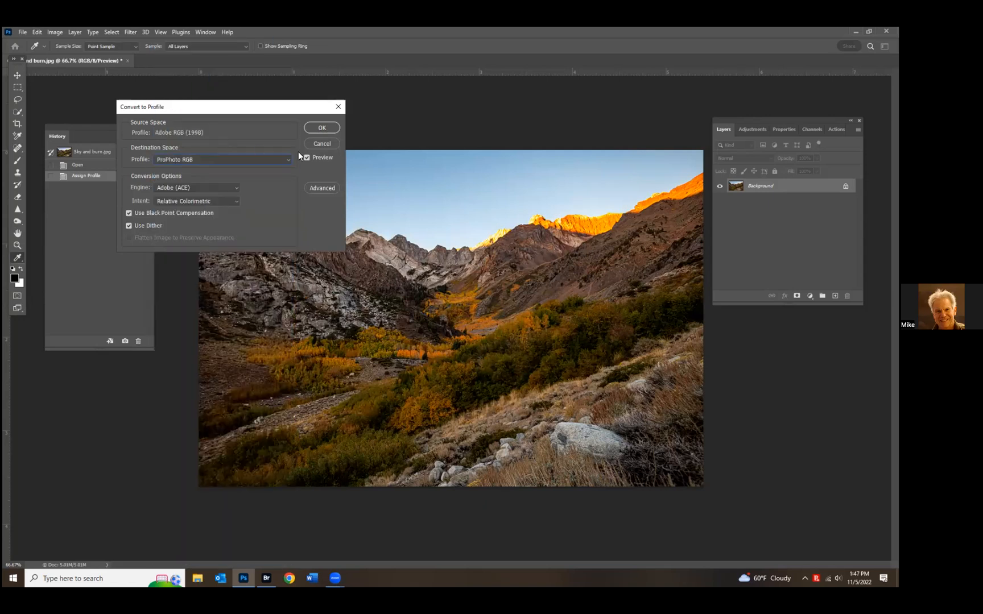
{"action": "left_click", "coordinate": [322, 127]}
{"action": "key", "text": "w"}
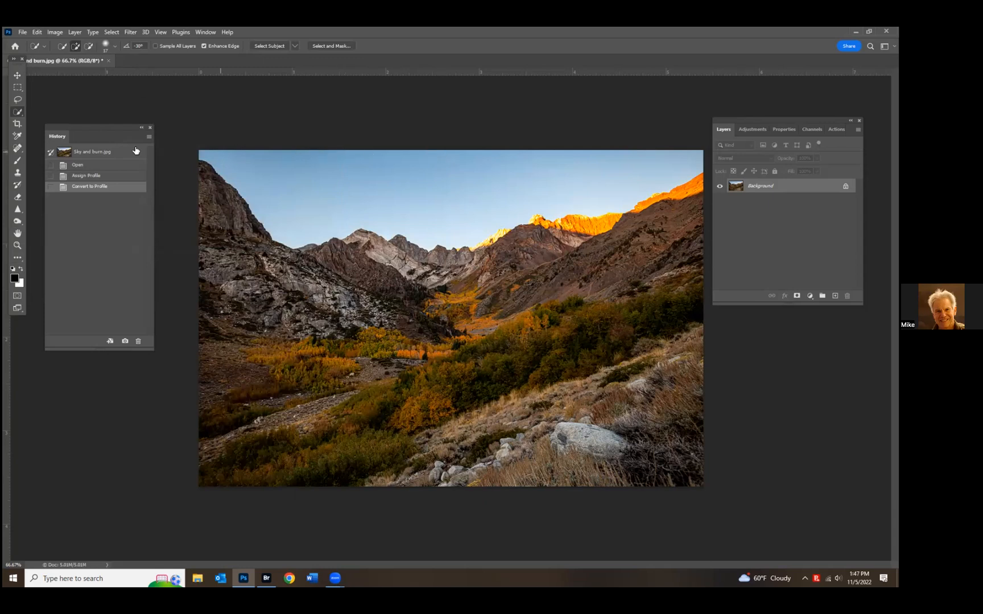
{"action": "left_click", "coordinate": [68, 166]}
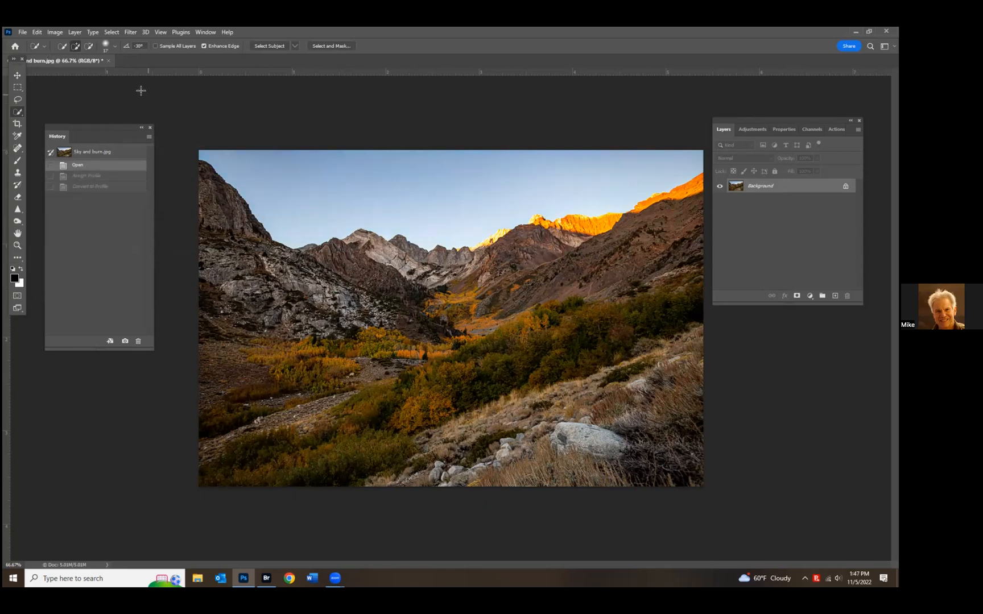
- Convert the photo to Grayscale mode, discarding its color information, and undo the conversion
{"action": "left_click", "coordinate": [37, 32]}
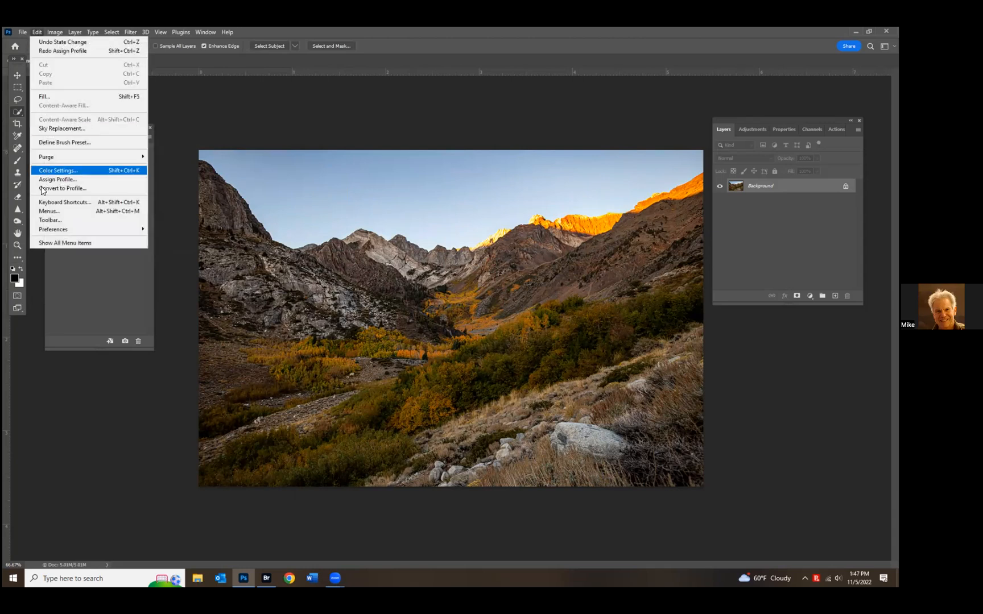
{"action": "mouse_move", "coordinate": [52, 33]}
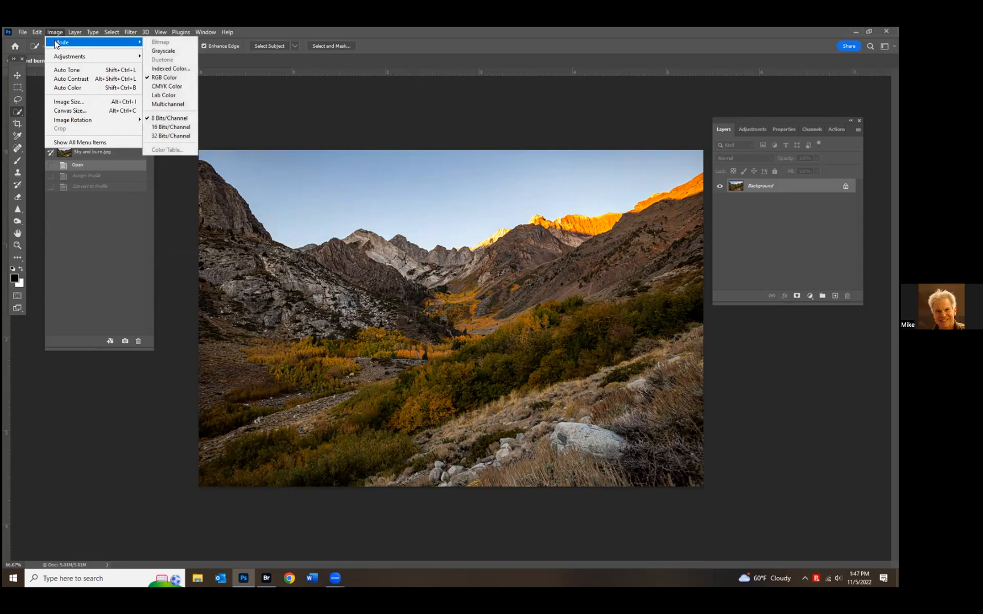
{"action": "left_click", "coordinate": [169, 51]}
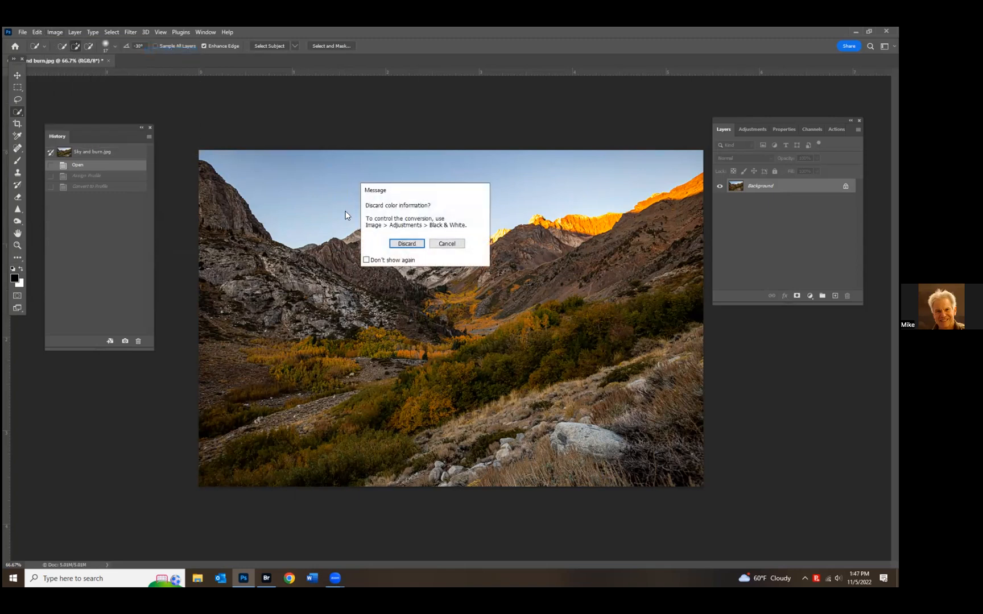
{"action": "left_click", "coordinate": [406, 243]}
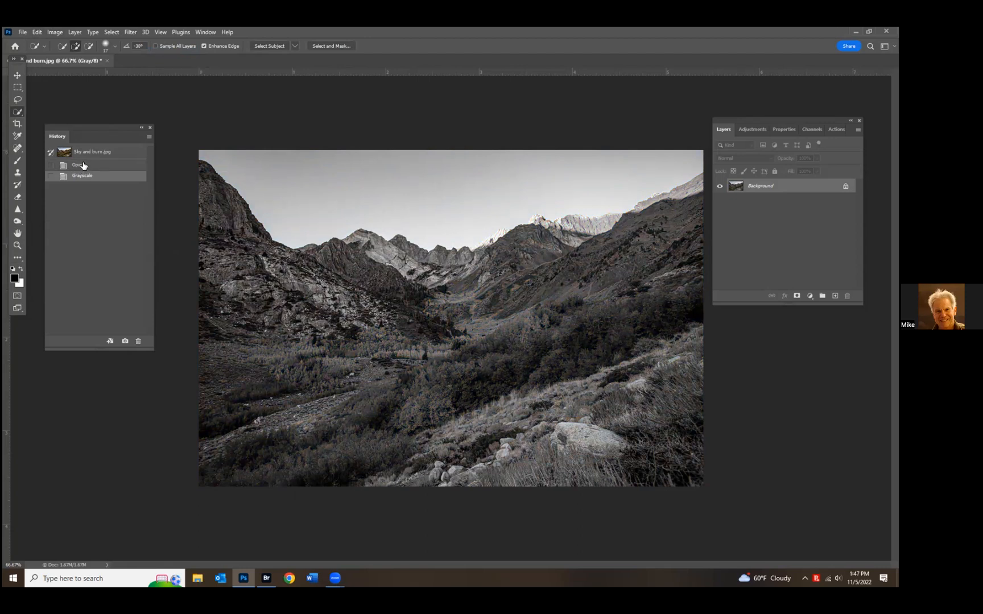
{"action": "key", "text": "ctrl+z"}
- Try Brightness/Contrast on the photo with brightness values of -60 and 37, and revert to the Open history state
{"action": "left_click", "coordinate": [50, 33]}
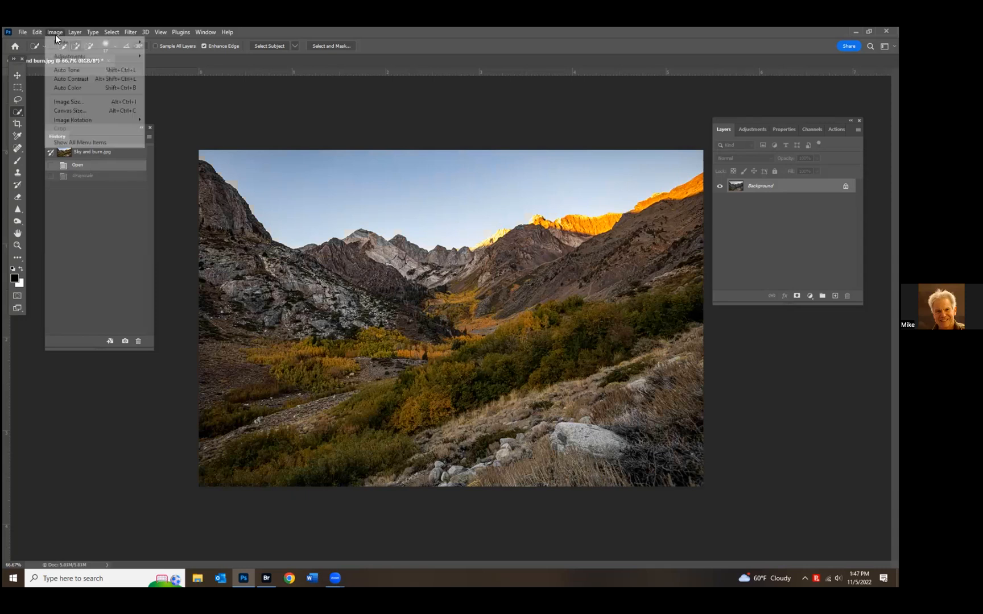
{"action": "mouse_move", "coordinate": [65, 44]}
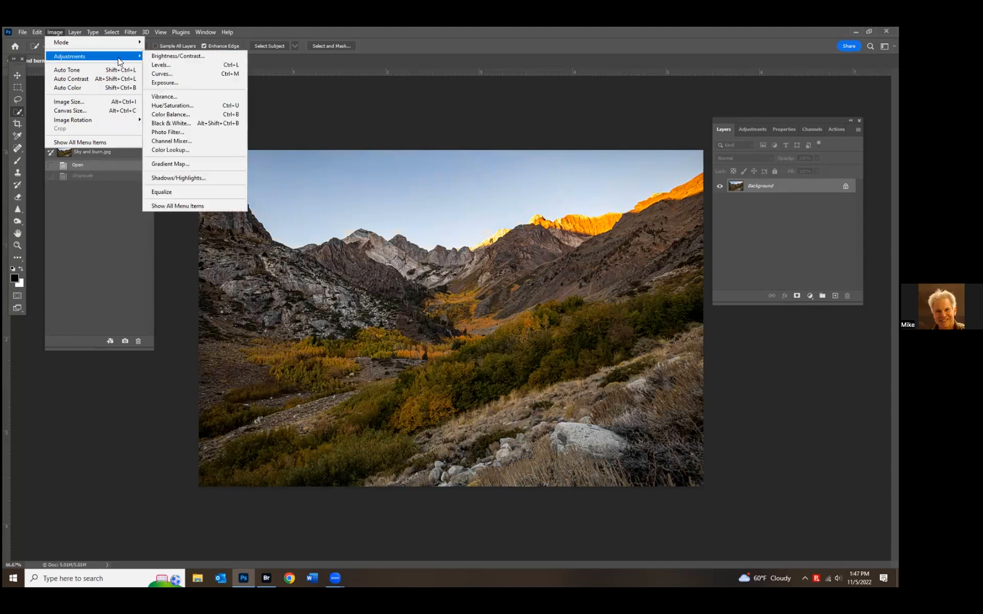
{"action": "left_click", "coordinate": [180, 57]}
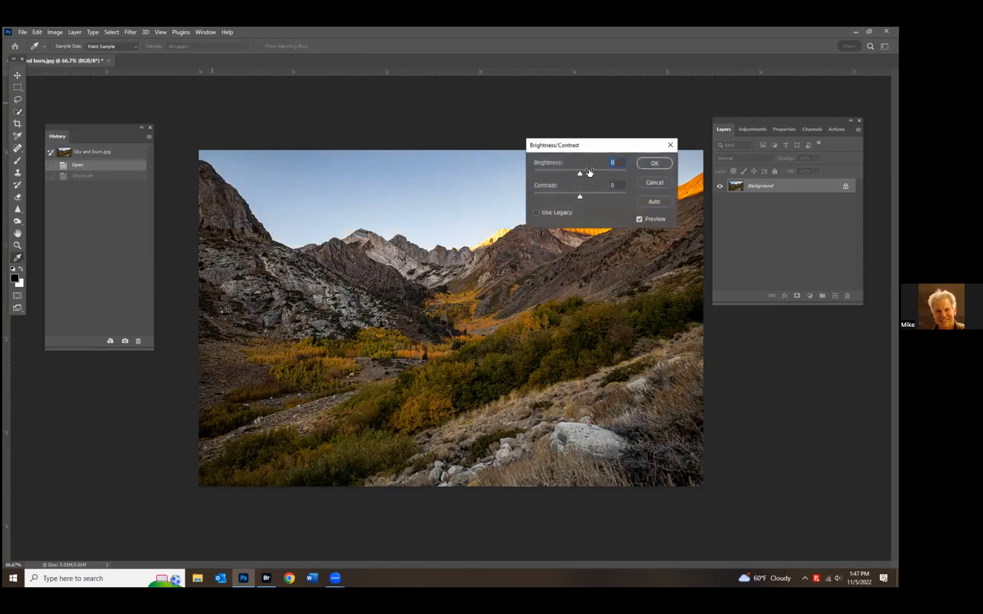
{"action": "mouse_move", "coordinate": [577, 173]}
{"action": "left_mouse_down"}
{"action": "mouse_move", "coordinate": [604, 174]}
{"action": "mouse_move", "coordinate": [562, 178]}
{"action": "left_mouse_up"}
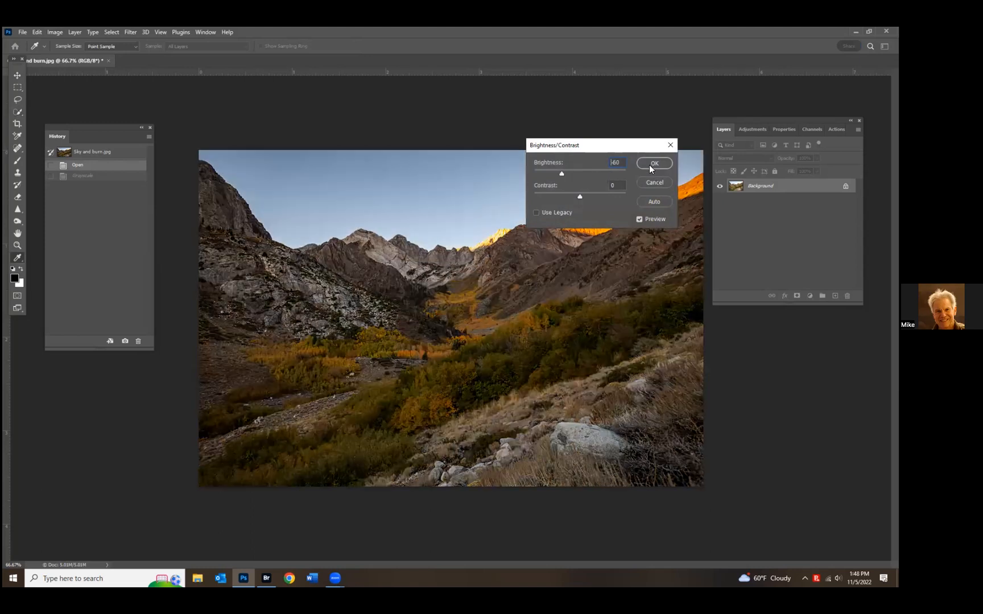
{"action": "left_click", "coordinate": [97, 166]}
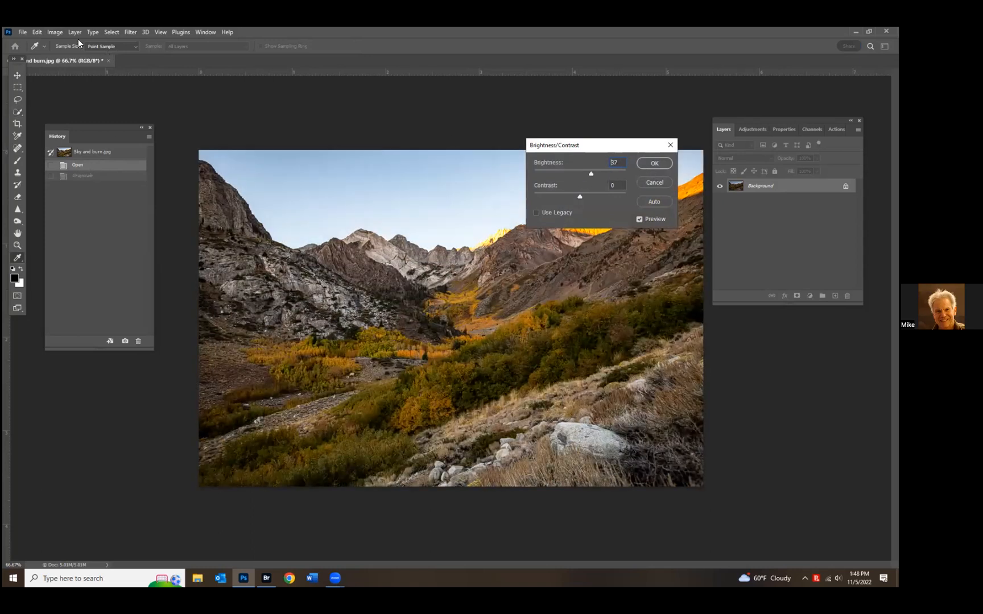
- Apply an Exposure adjustment of +3.50 to the mountain photo
{"action": "left_click", "coordinate": [57, 33]}
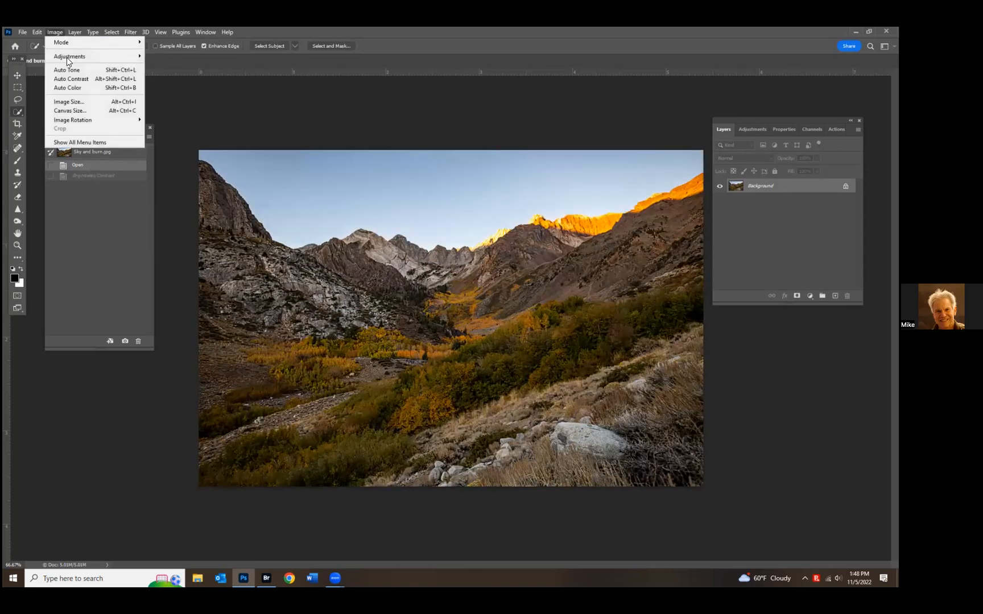
{"action": "mouse_move", "coordinate": [114, 56]}
{"action": "left_click", "coordinate": [159, 84]}
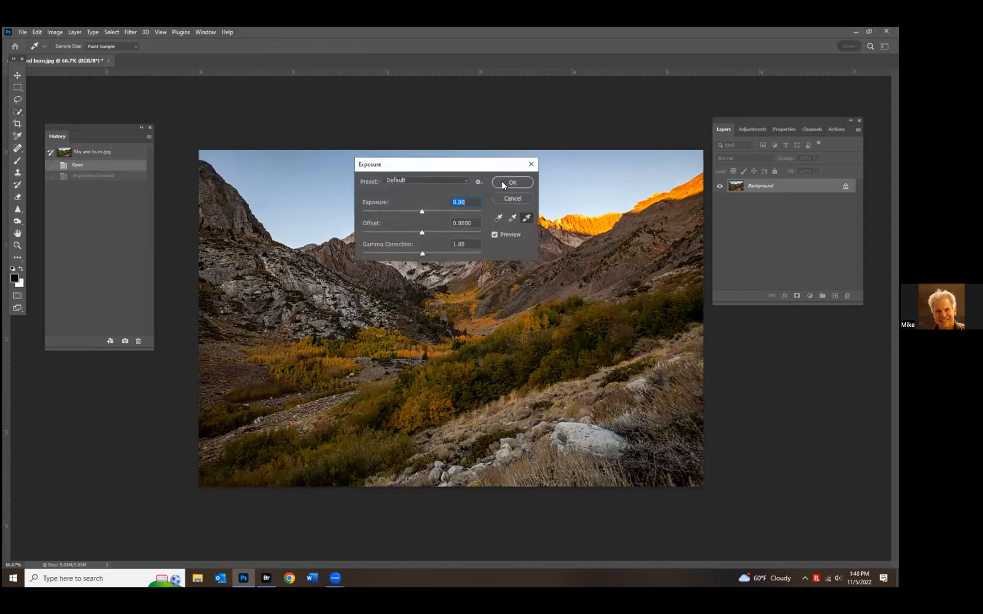
{"action": "left_click_drag", "start_coordinate": [424, 212], "coordinate": [454, 213]}
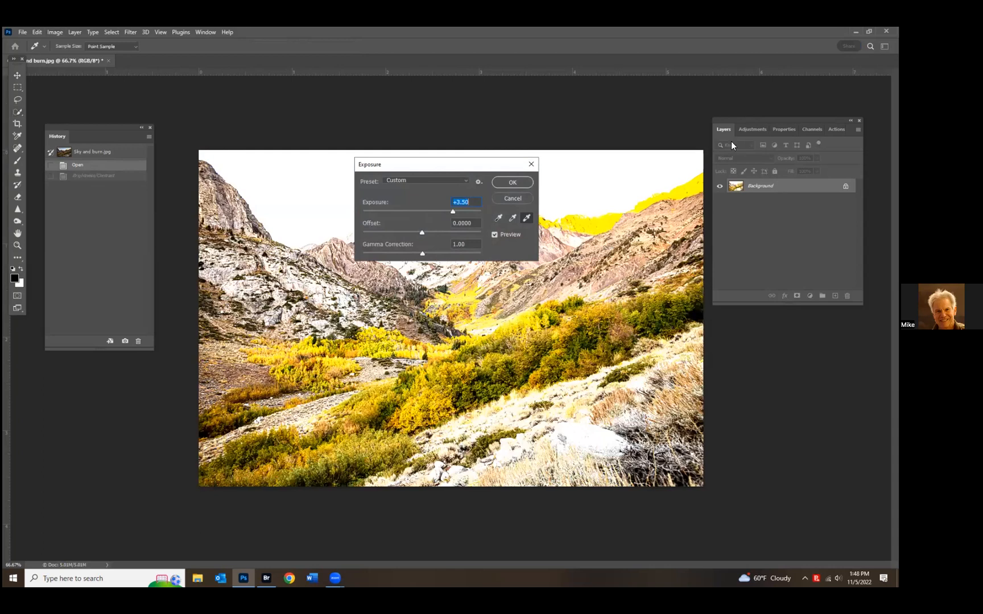
{"action": "key", "text": "Return"}
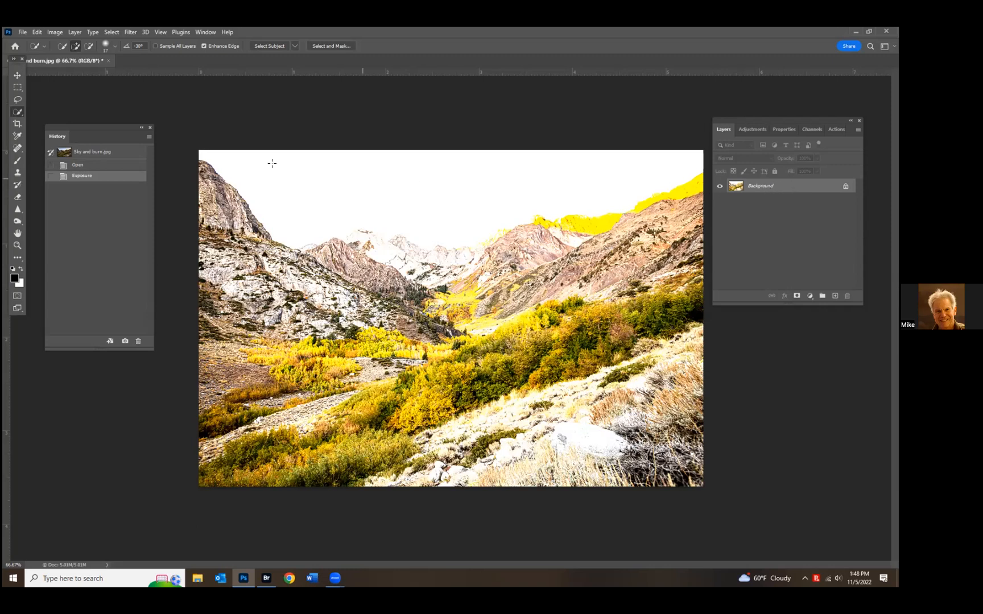
- Compare the photo before and after the Exposure adjustment by switching between its history states
{"action": "left_click", "coordinate": [97, 165]}
{"action": "left_click", "coordinate": [97, 175]}
{"action": "left_click", "coordinate": [54, 33]}
{"action": "mouse_move", "coordinate": [66, 61]}
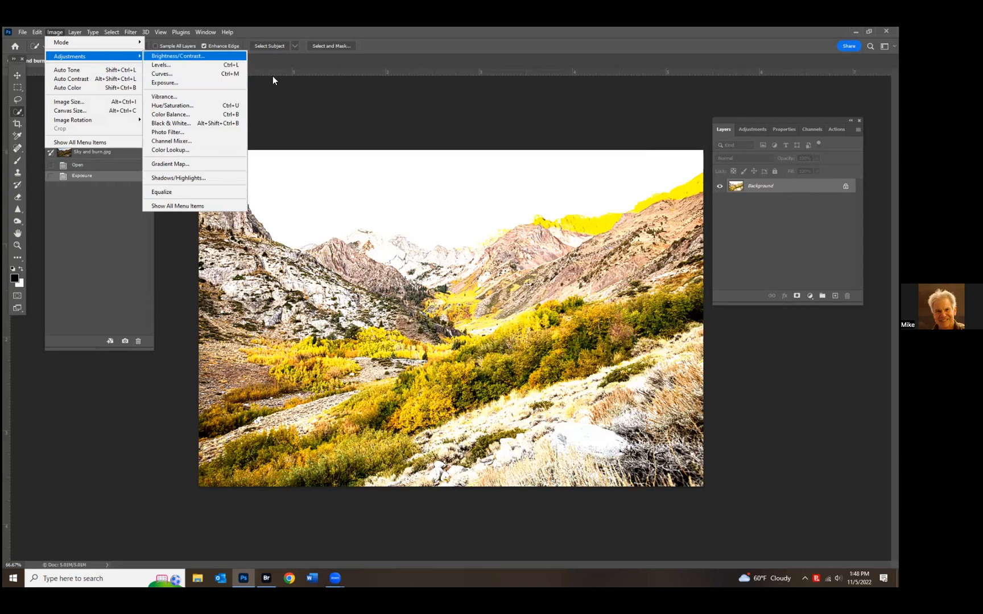
{"action": "left_click", "coordinate": [341, 110]}
{"action": "left_click", "coordinate": [108, 165]}
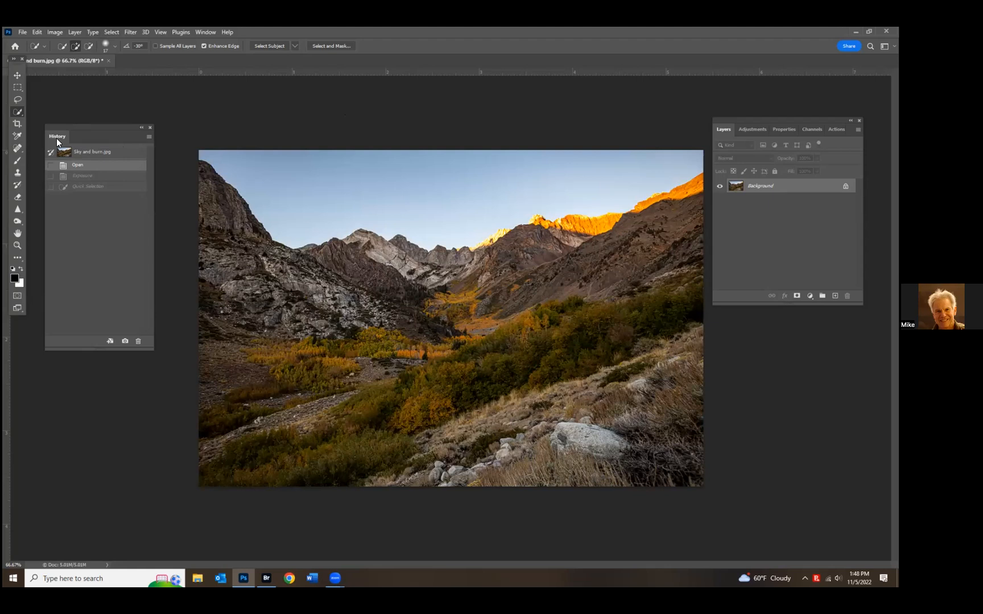
{"action": "left_click", "coordinate": [78, 188]}
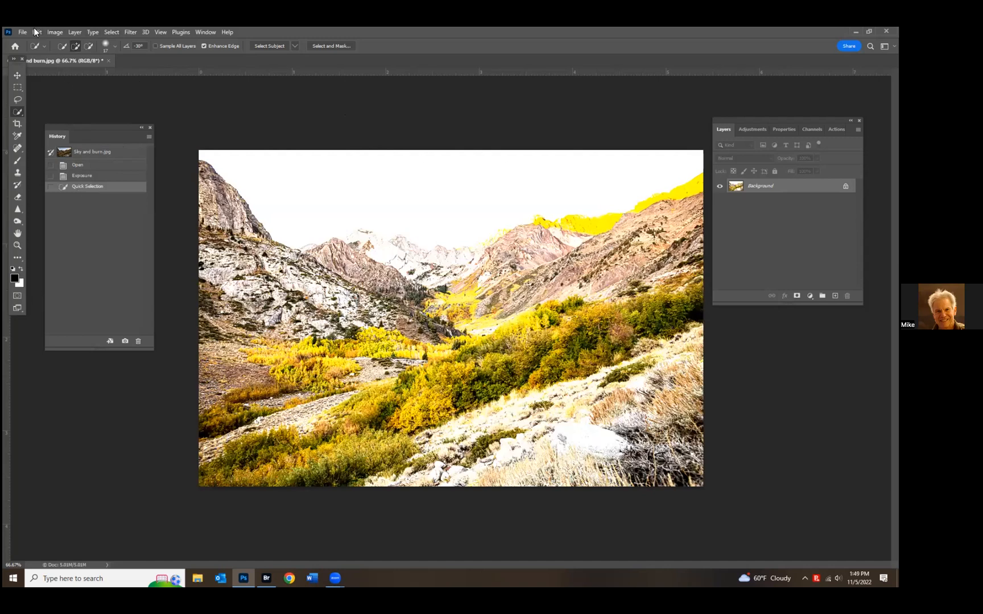
- Try cropping the photo to the mountain slope and bushes on its right-hand side, and undo the crop
{"action": "left_click", "coordinate": [36, 32]}
{"action": "left_click", "coordinate": [47, 44]}
{"action": "key", "text": "c"}
{"action": "left_click_drag", "start_coordinate": [199, 317], "coordinate": [265, 314]}
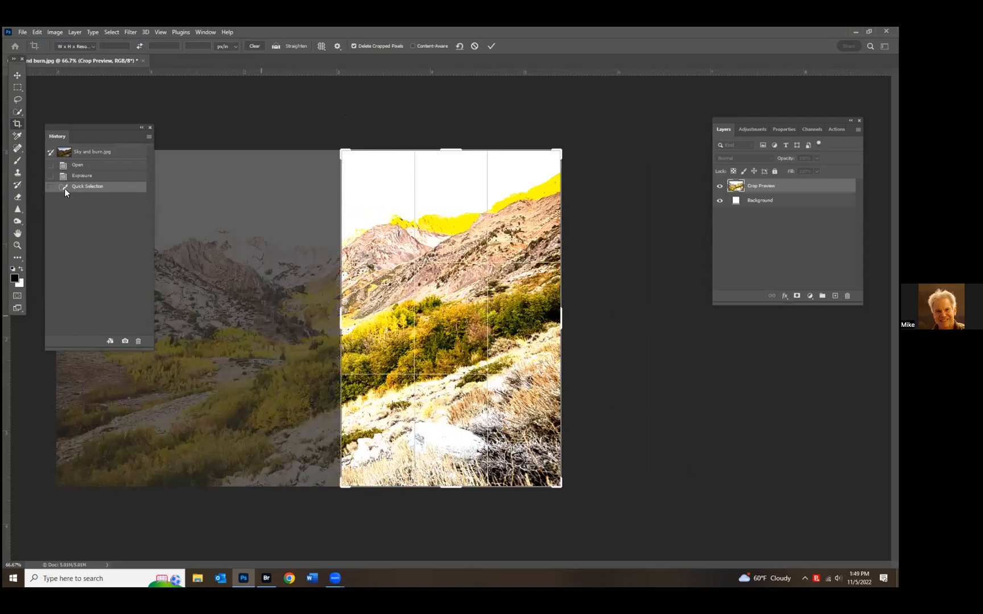
{"action": "key", "text": "Return"}
{"action": "left_click", "coordinate": [38, 33]}
{"action": "left_click", "coordinate": [54, 43]}
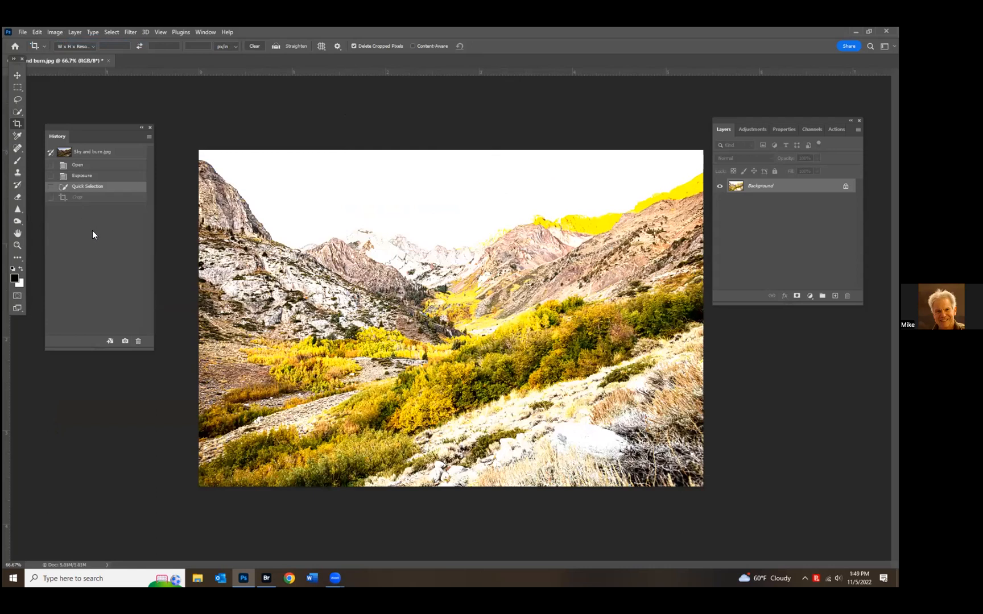
- Revert the photo to its Open history state, and reposition and shorten the History panel
{"action": "left_click", "coordinate": [90, 174]}
{"action": "left_click", "coordinate": [87, 165]}
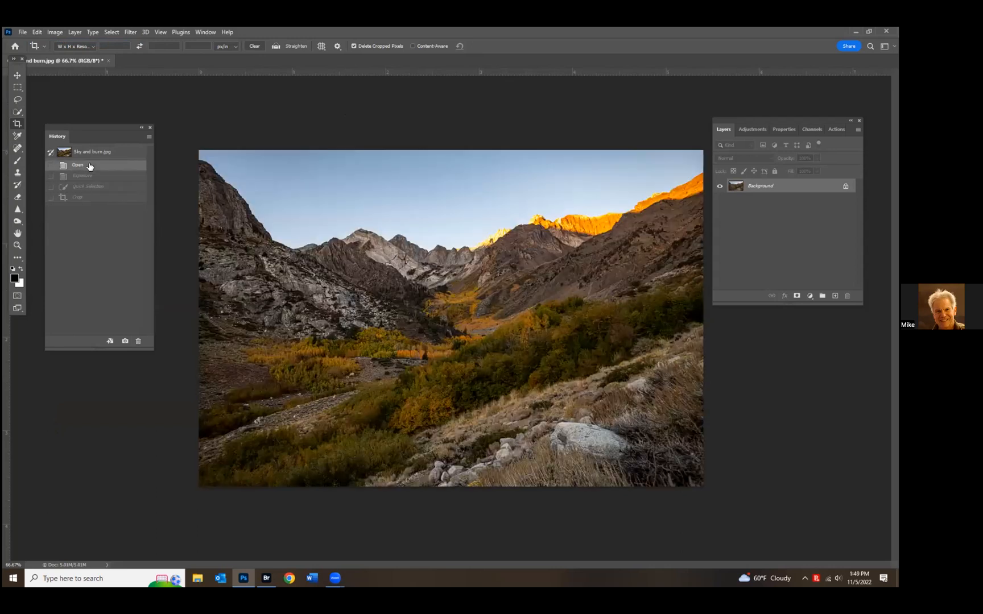
{"action": "left_click_drag", "start_coordinate": [65, 136], "coordinate": [59, 112]}
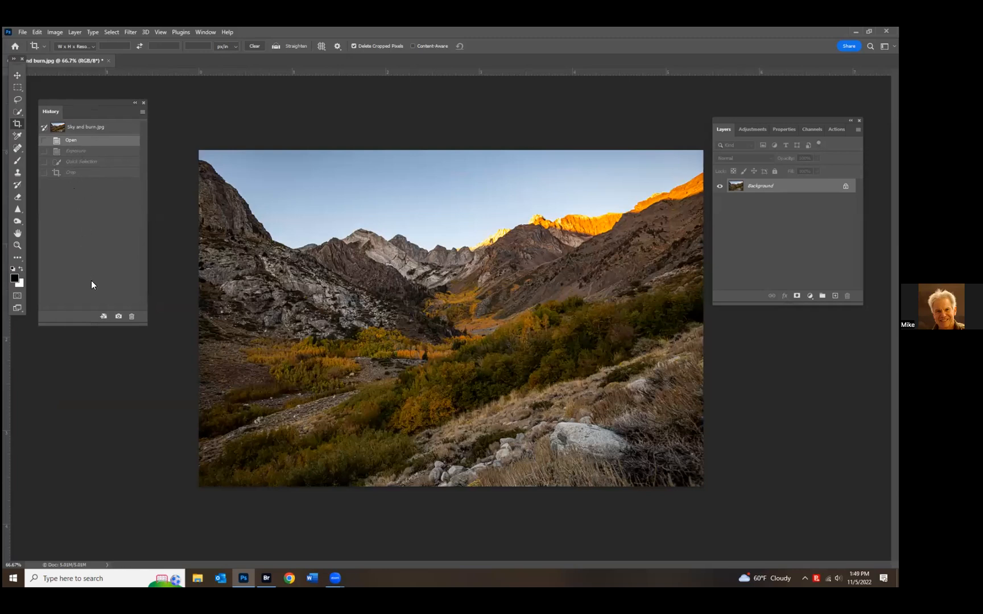
{"action": "mouse_move", "coordinate": [74, 323]}
{"action": "left_mouse_down"}
{"action": "mouse_move", "coordinate": [88, 552]}
{"action": "mouse_move", "coordinate": [73, 293]}
{"action": "mouse_move", "coordinate": [74, 306]}
{"action": "left_mouse_up"}
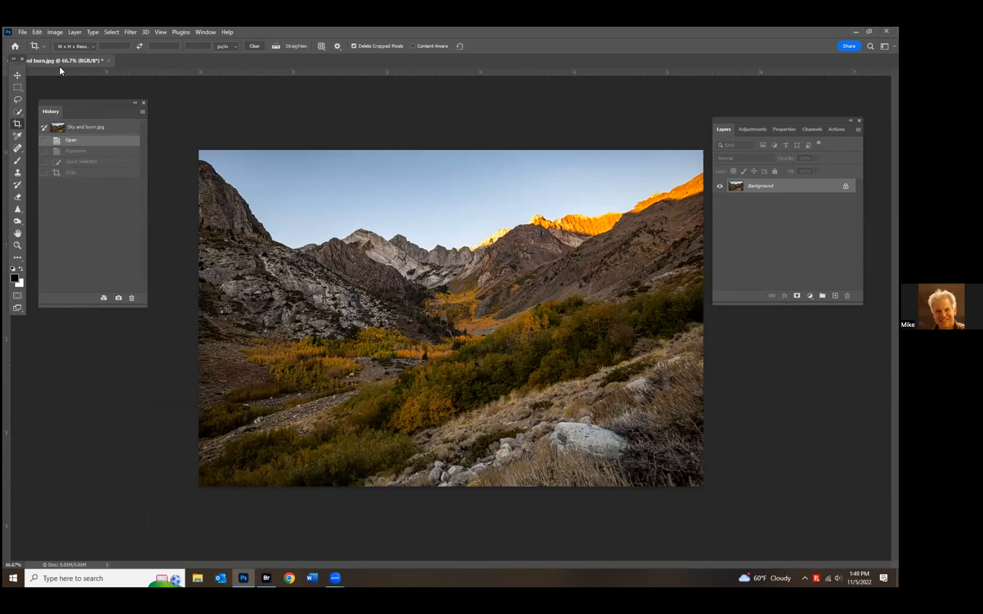
- Try Auto Tone on the photo, compare it with the opened state, and undo it
{"action": "left_click", "coordinate": [55, 33]}
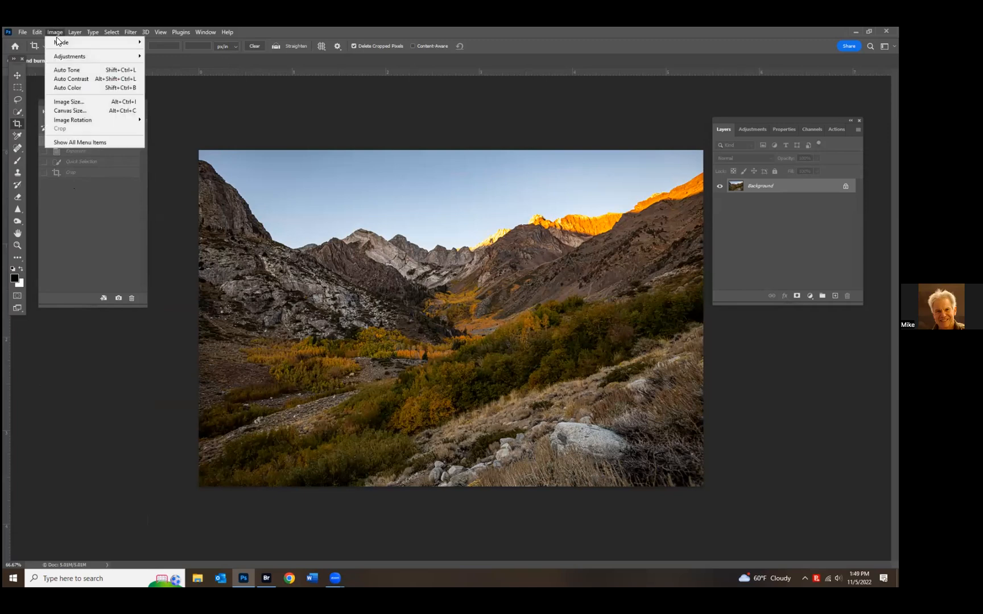
{"action": "left_click", "coordinate": [68, 71]}
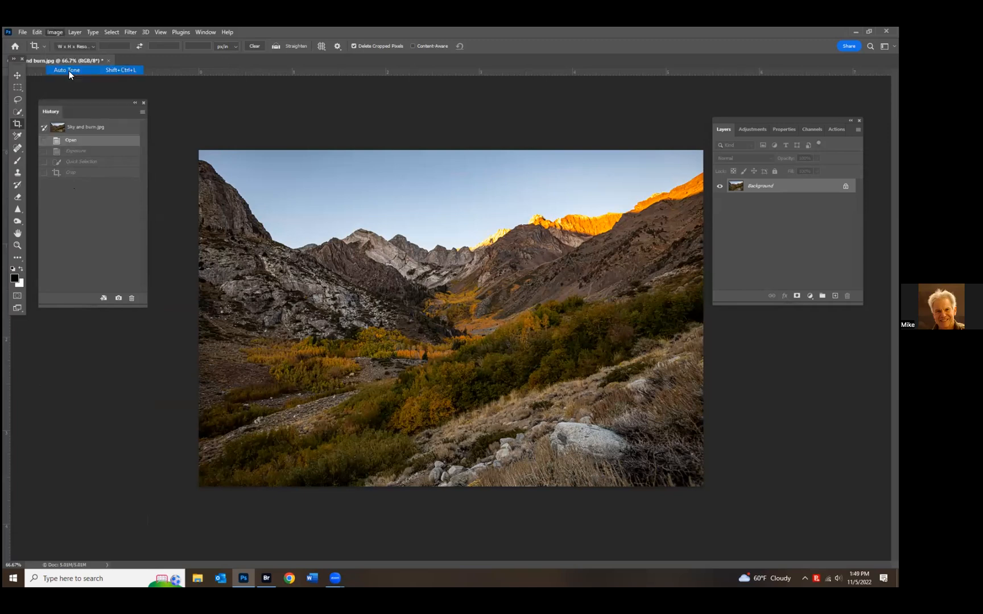
{"action": "left_click", "coordinate": [69, 141]}
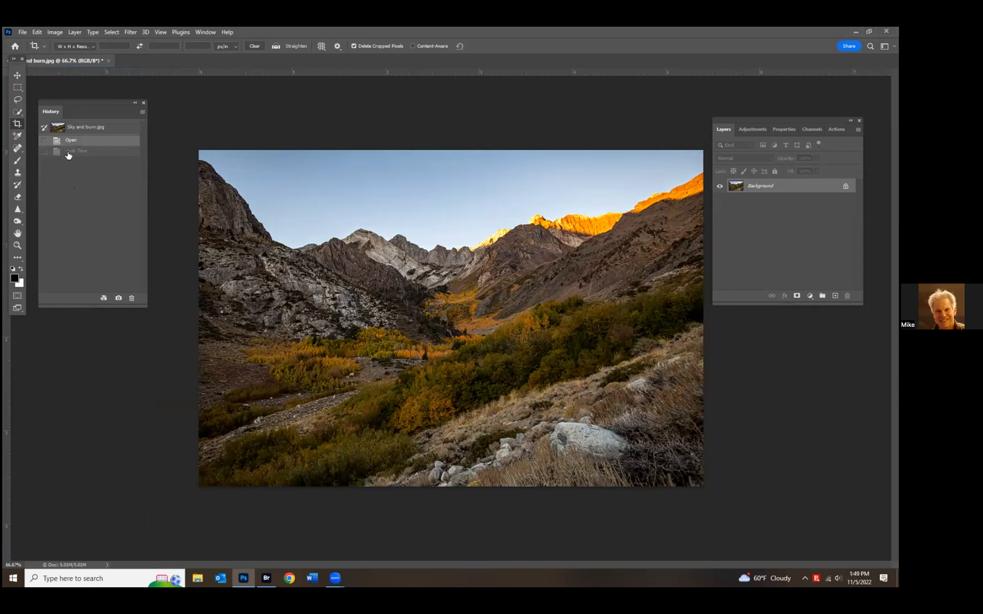
{"action": "left_click", "coordinate": [68, 152]}
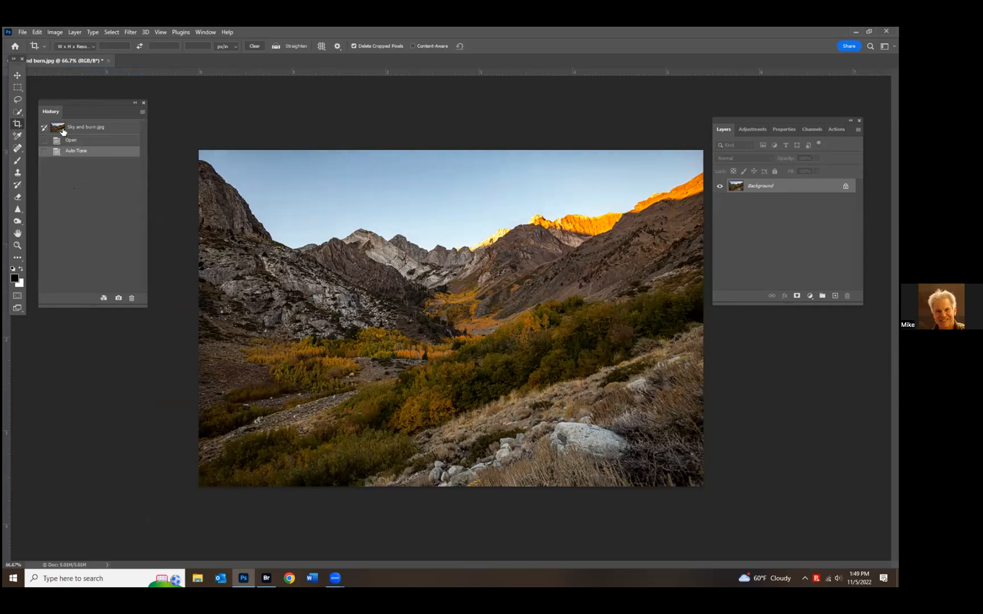
{"action": "key", "text": "ctrl+z"}
- Try Auto Contrast on the photo and revert to the opened state
{"action": "left_click", "coordinate": [54, 32]}
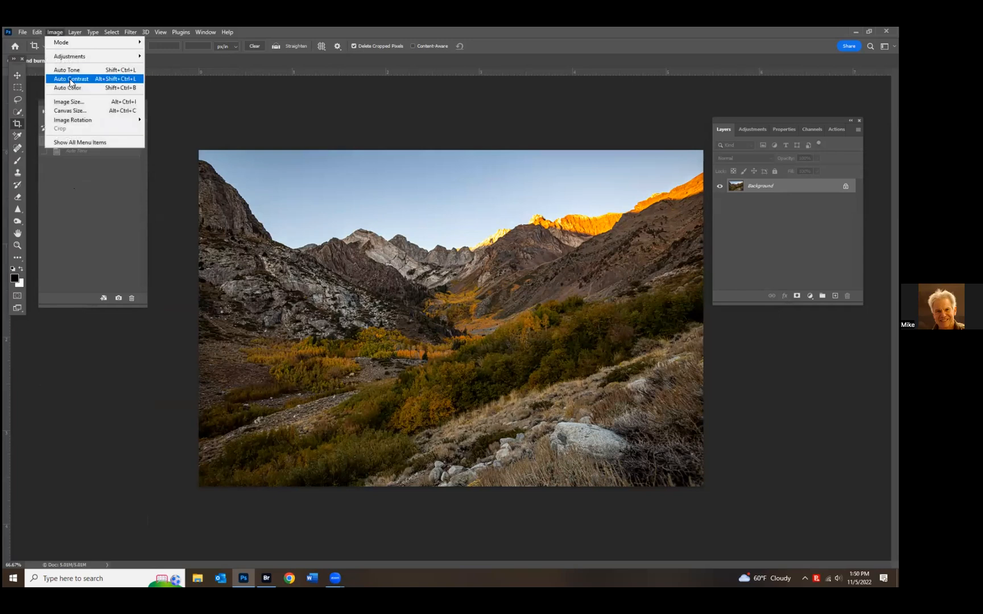
{"action": "left_click", "coordinate": [72, 79]}
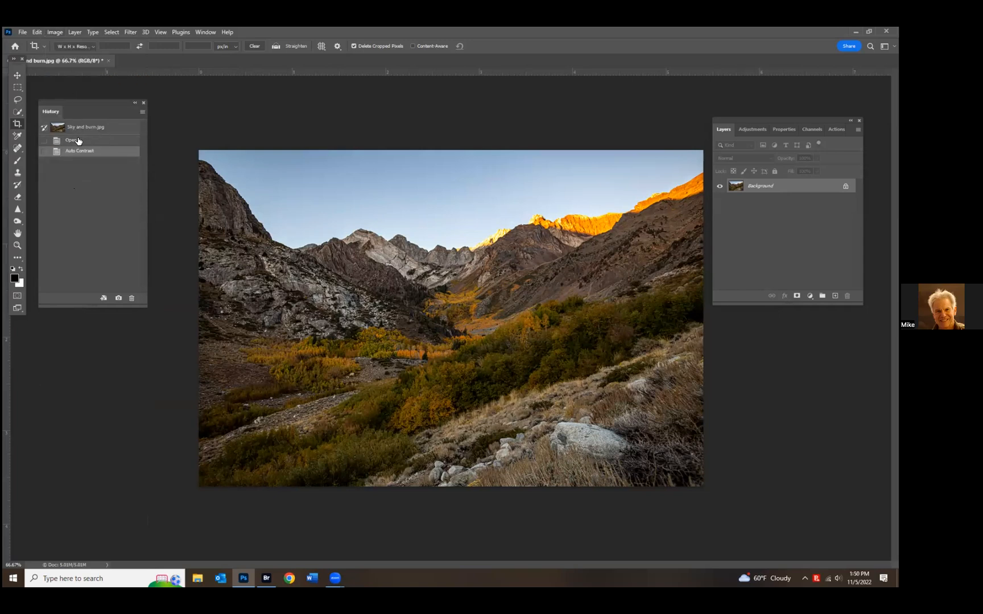
{"action": "left_click", "coordinate": [76, 142]}
- Try Auto Color on the photo, compare it with the opened state, and revert it
{"action": "left_click", "coordinate": [54, 36]}
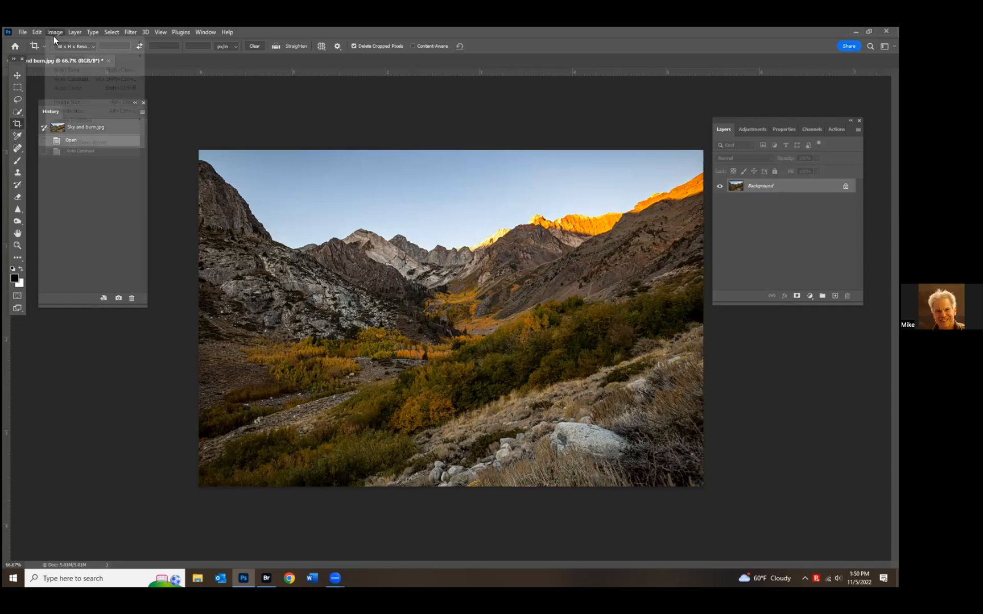
{"action": "left_click", "coordinate": [71, 88]}
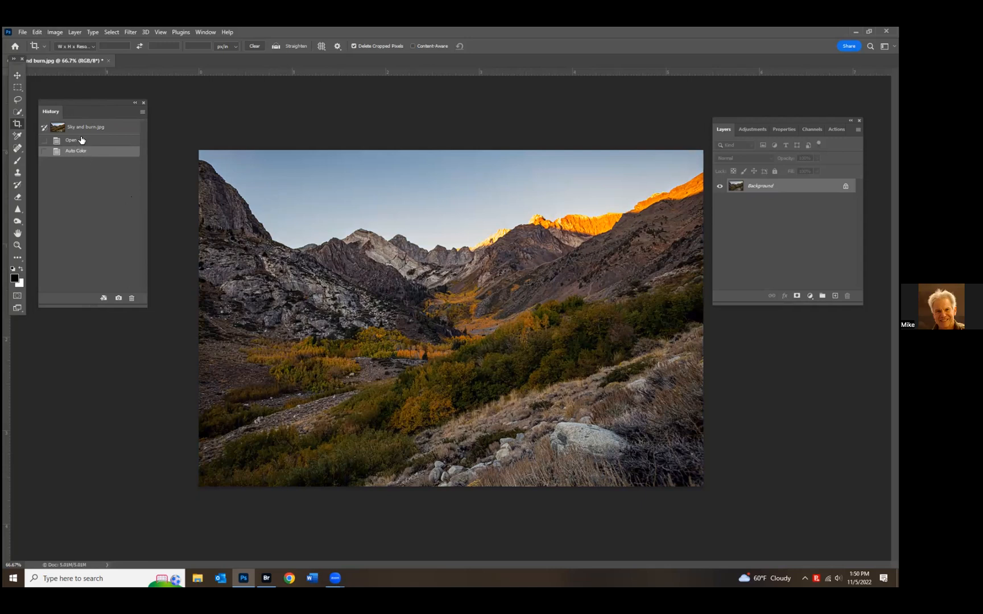
{"action": "left_click", "coordinate": [81, 141]}
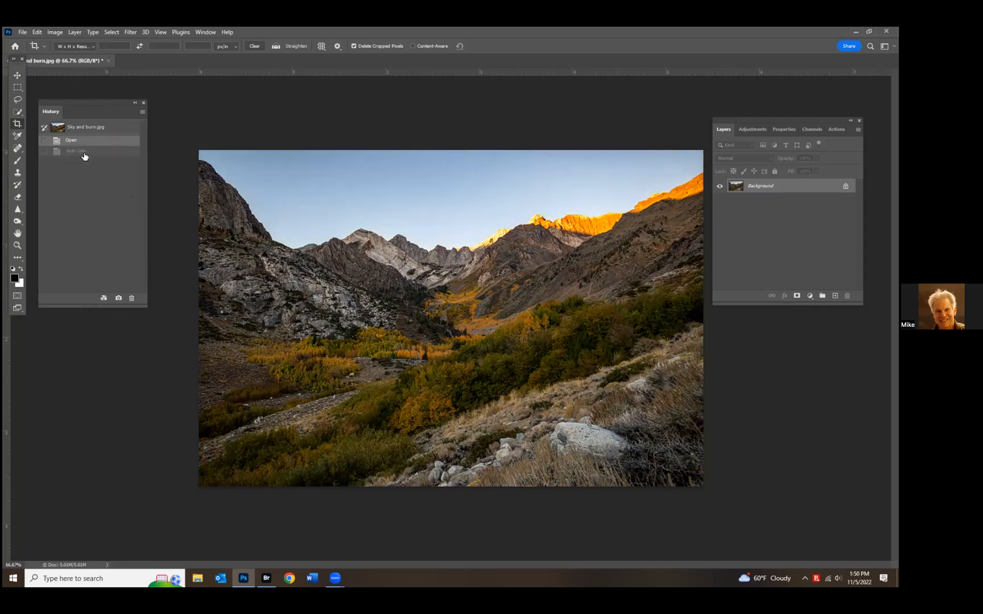
{"action": "left_click", "coordinate": [83, 153]}
{"action": "left_click", "coordinate": [81, 140]}
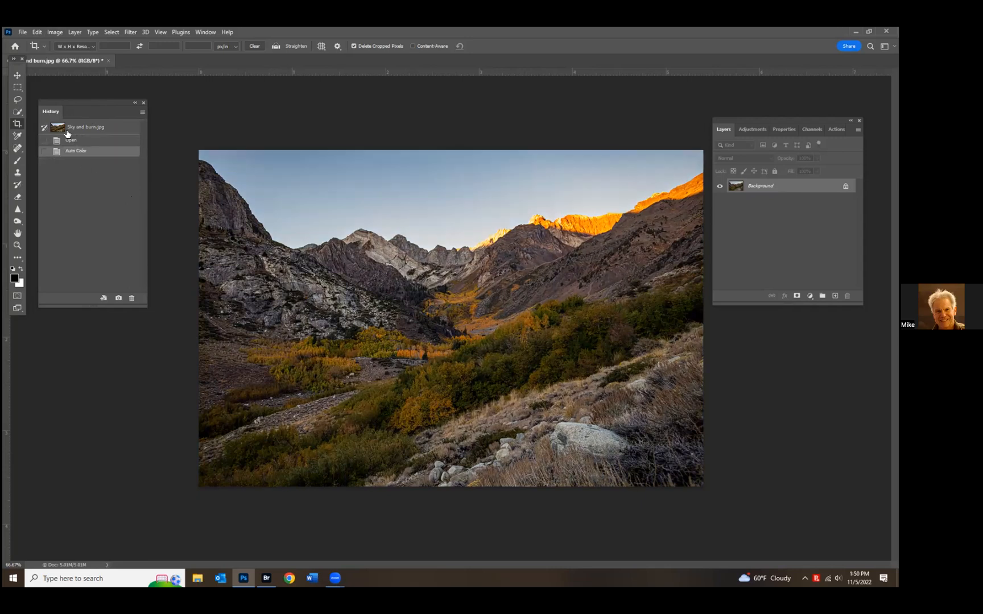
- Try resizing the image to 8 inches wide with resampling on, using Preserve Details (enlargement), and cancel the resize
{"action": "left_click", "coordinate": [55, 32]}
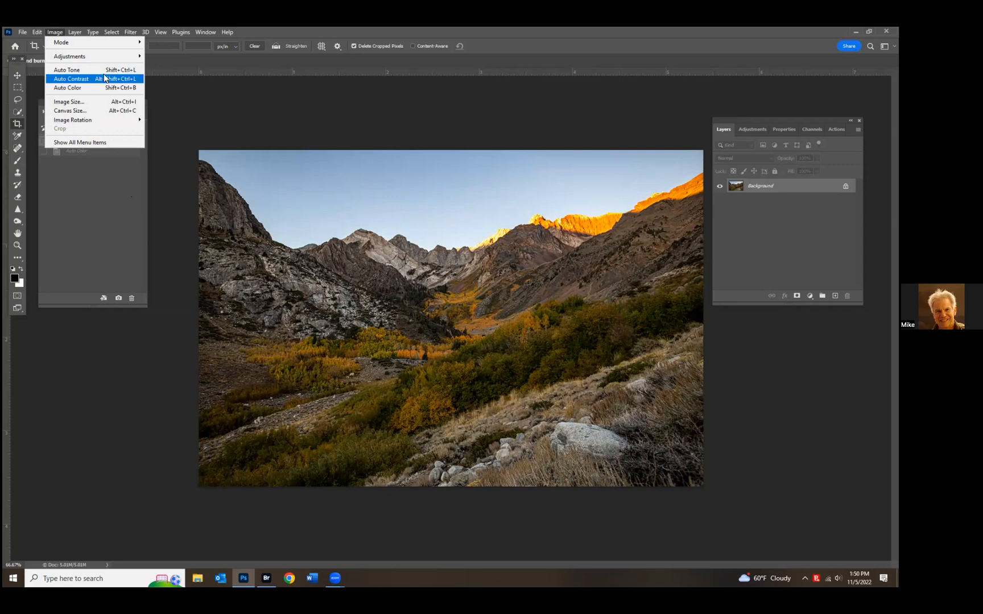
{"action": "left_click", "coordinate": [77, 104]}
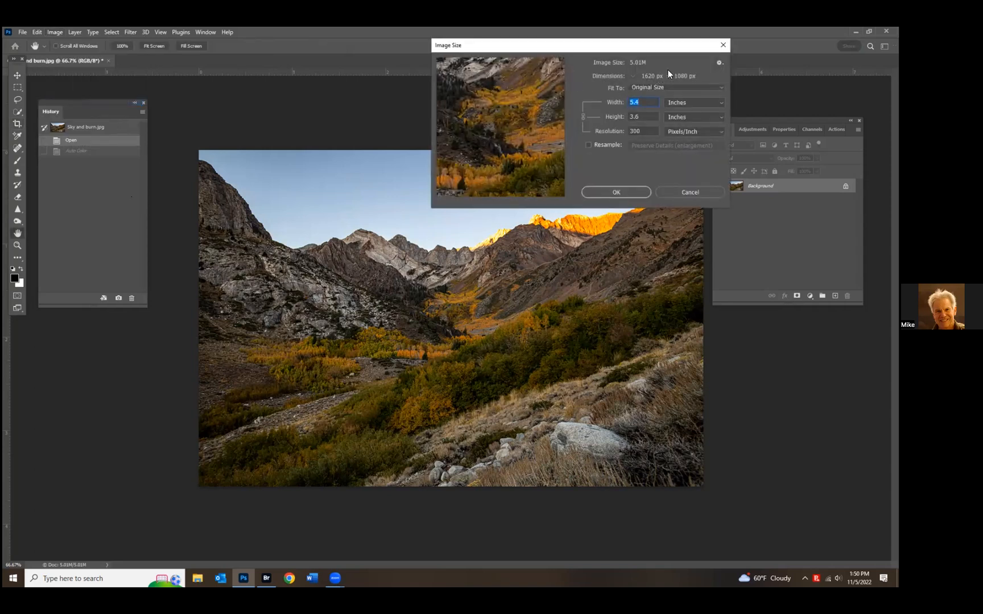
{"action": "left_click_drag", "start_coordinate": [700, 52], "coordinate": [471, 195]}
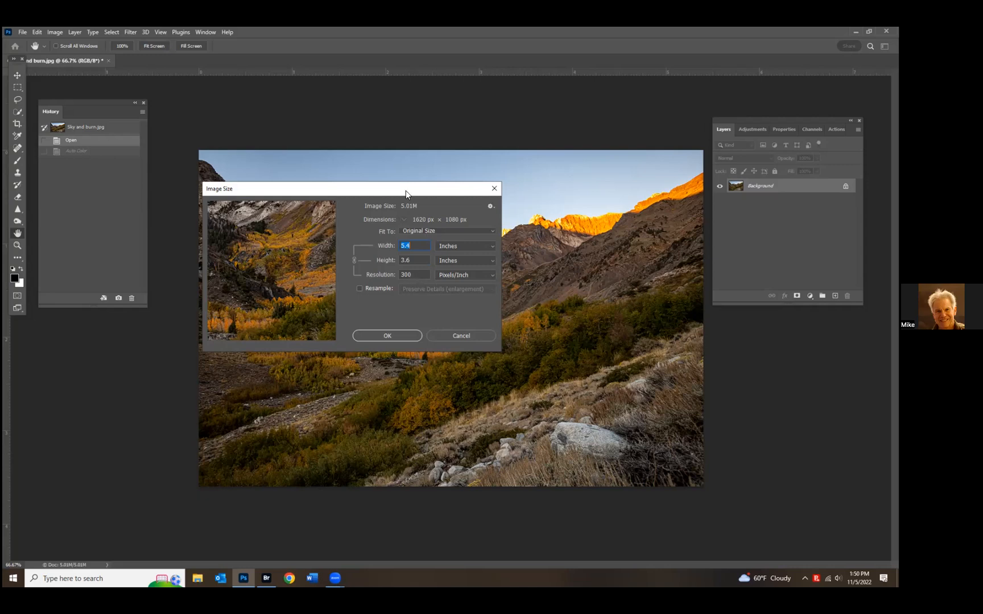
{"action": "left_click_drag", "start_coordinate": [326, 194], "coordinate": [272, 200]}
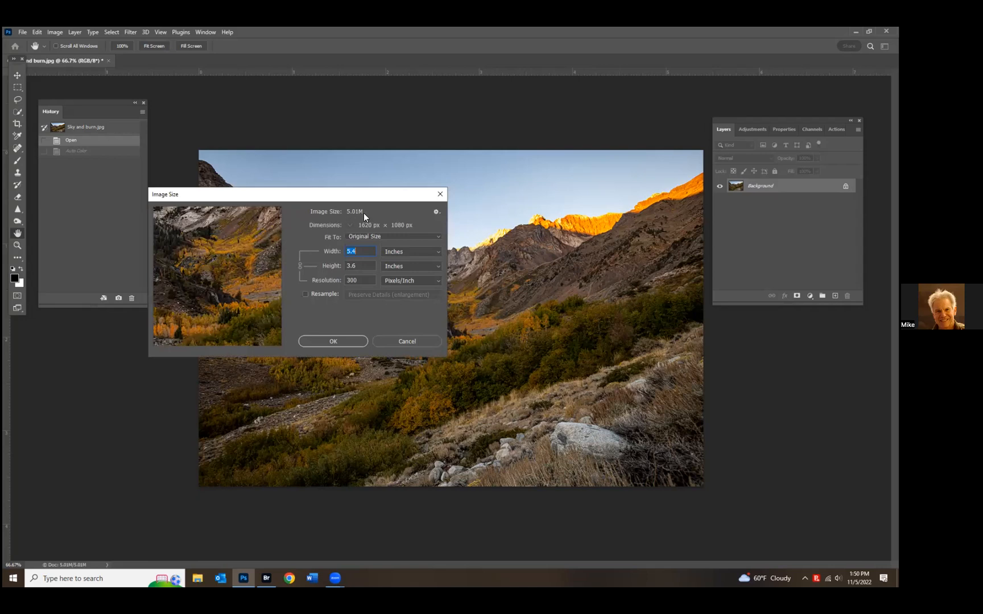
{"action": "left_click_drag", "start_coordinate": [337, 203], "coordinate": [371, 233]}
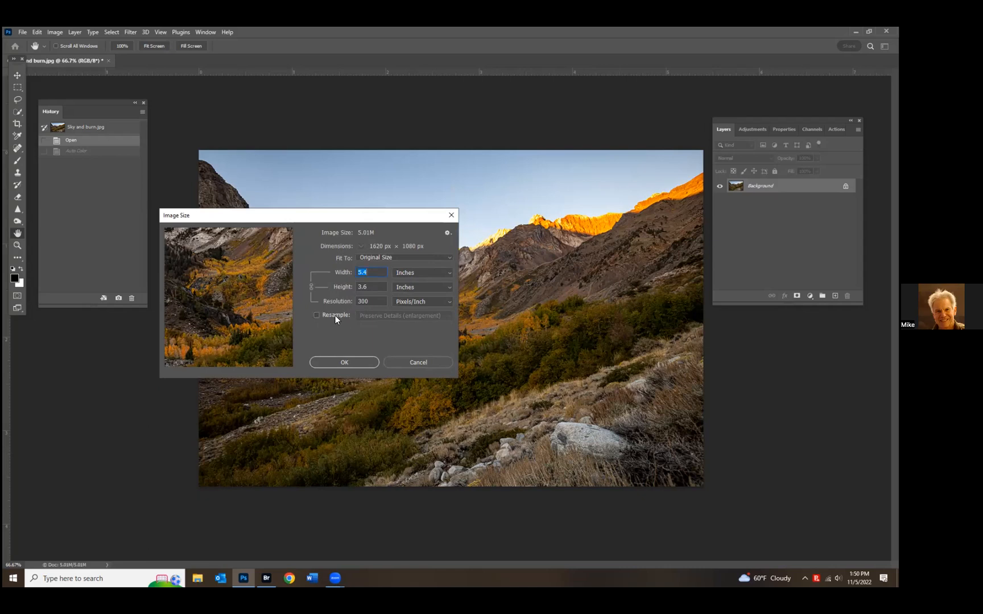
{"action": "left_click", "coordinate": [316, 315]}
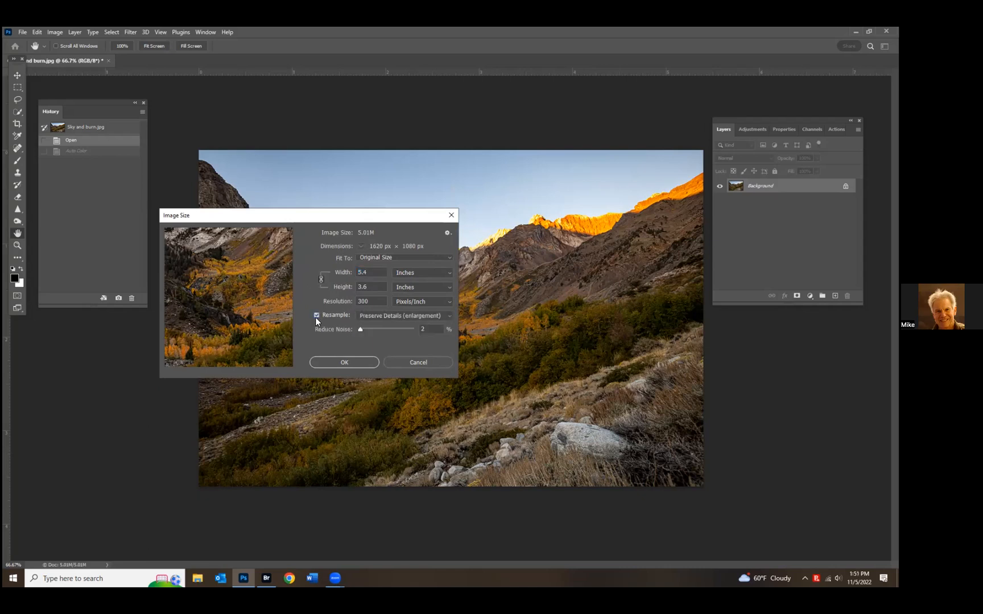
{"action": "left_click", "coordinate": [378, 272]}
{"action": "left_click_drag", "start_coordinate": [377, 272], "coordinate": [356, 268]}
{"action": "type", "text": "8"}
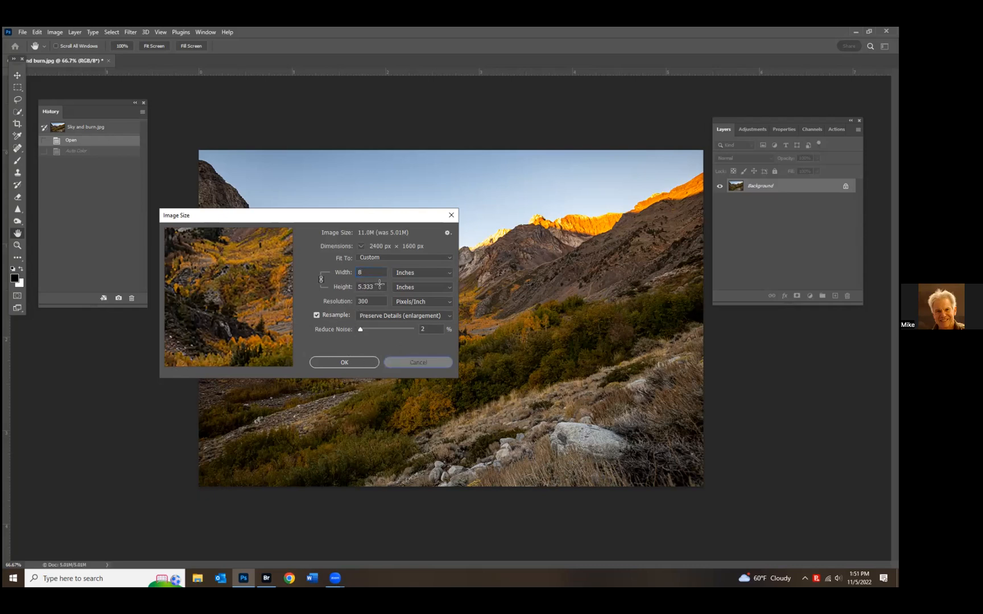
{"action": "left_click", "coordinate": [413, 360]}
- Set the width in Image Size to 8 inches with resampling off
{"action": "left_click", "coordinate": [17, 136]}
{"action": "left_click", "coordinate": [57, 33]}
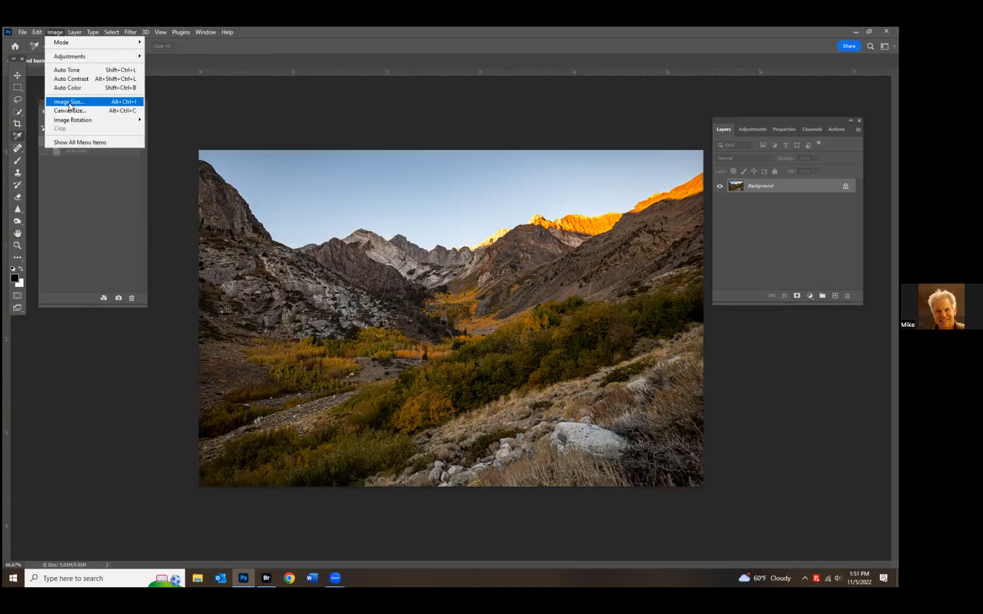
{"action": "left_click", "coordinate": [69, 102]}
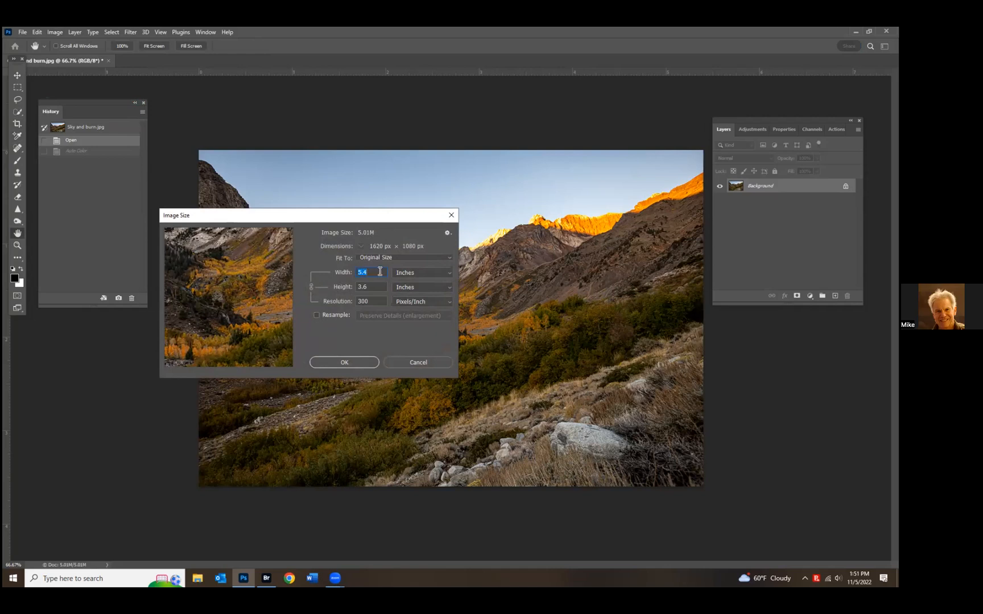
{"action": "type", "text": "8"}
- Turn on resampling, set the image width to 2 inches, and cancel the resize
{"action": "left_click", "coordinate": [317, 315]}
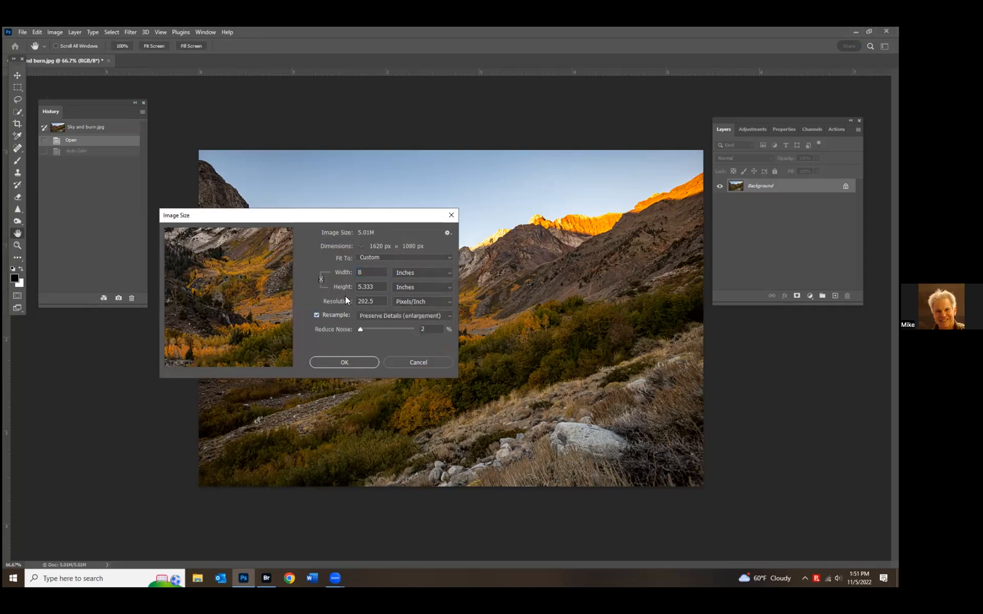
{"action": "double_click", "coordinate": [372, 272]}
{"action": "type", "text": "2"}
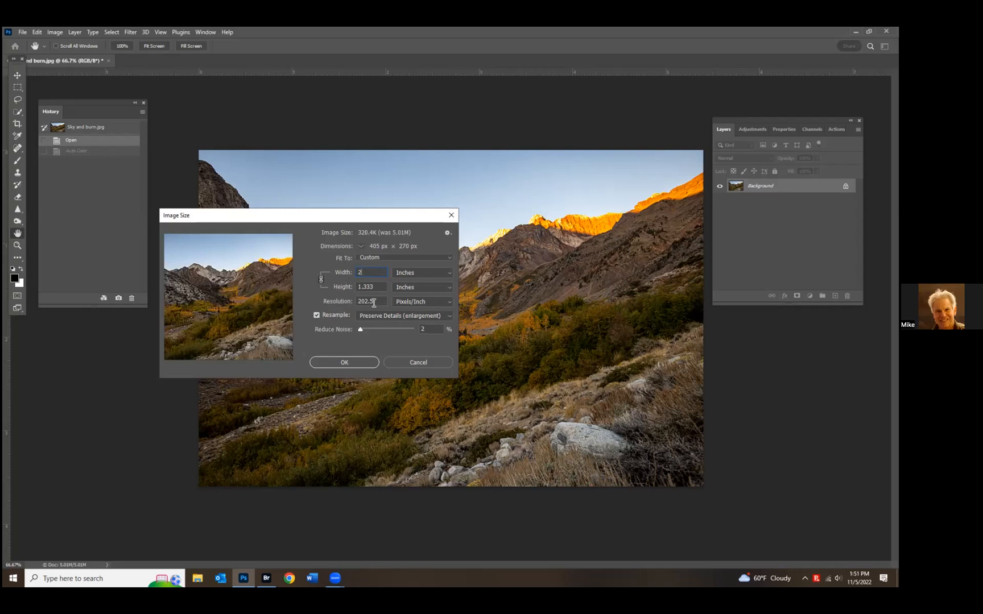
{"action": "left_click", "coordinate": [348, 302]}
{"action": "left_click", "coordinate": [412, 362]}
- Try reducing the canvas height to 2 inches with the anchor centred, and revert to the opened state
{"action": "left_click", "coordinate": [55, 33]}
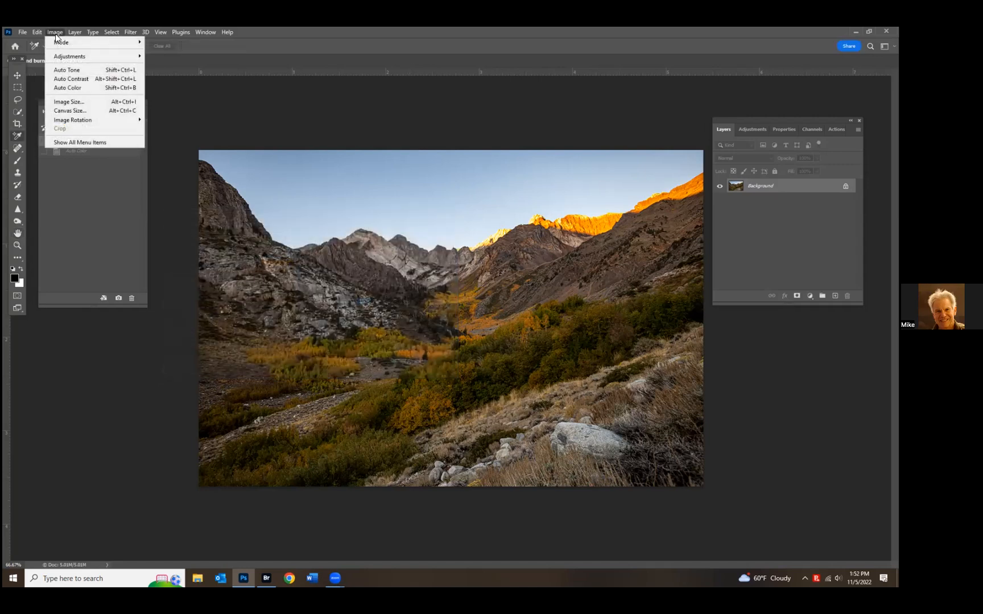
{"action": "left_click", "coordinate": [69, 111]}
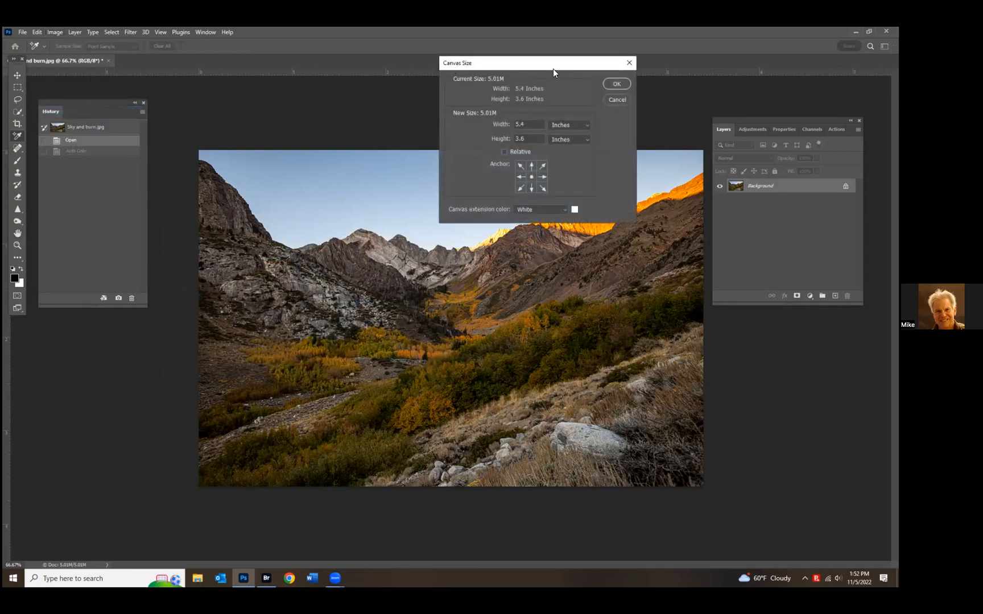
{"action": "left_click_drag", "start_coordinate": [552, 68], "coordinate": [149, 186]}
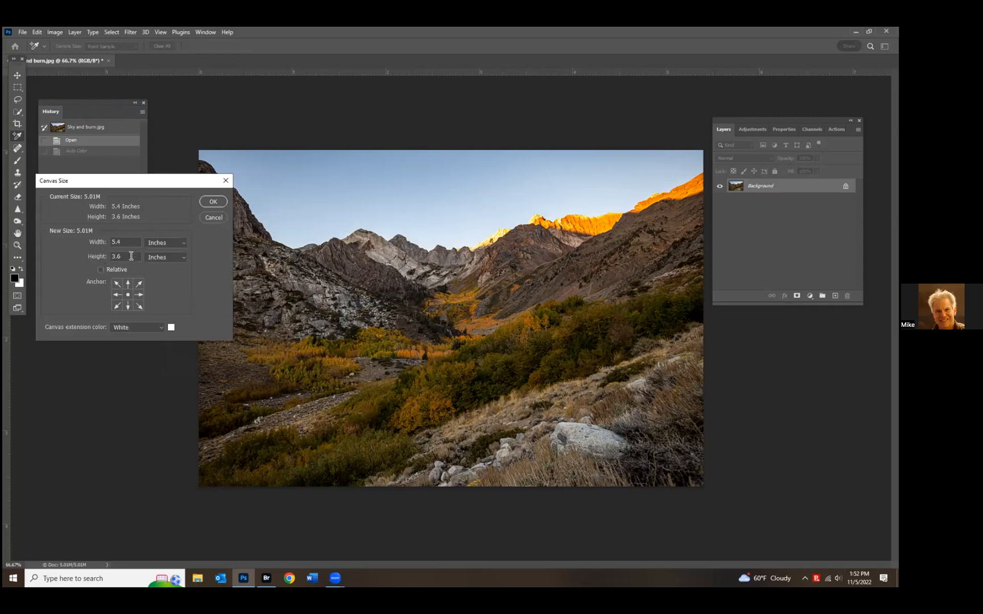
{"action": "left_click_drag", "start_coordinate": [131, 257], "coordinate": [47, 253]}
{"action": "type", "text": "3"}
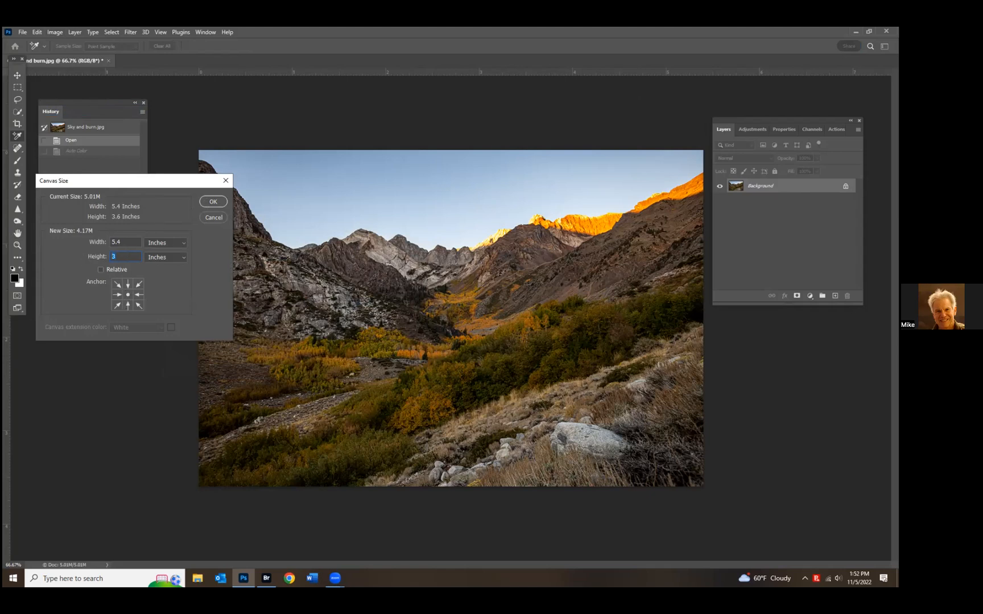
{"action": "left_click", "coordinate": [214, 202]}
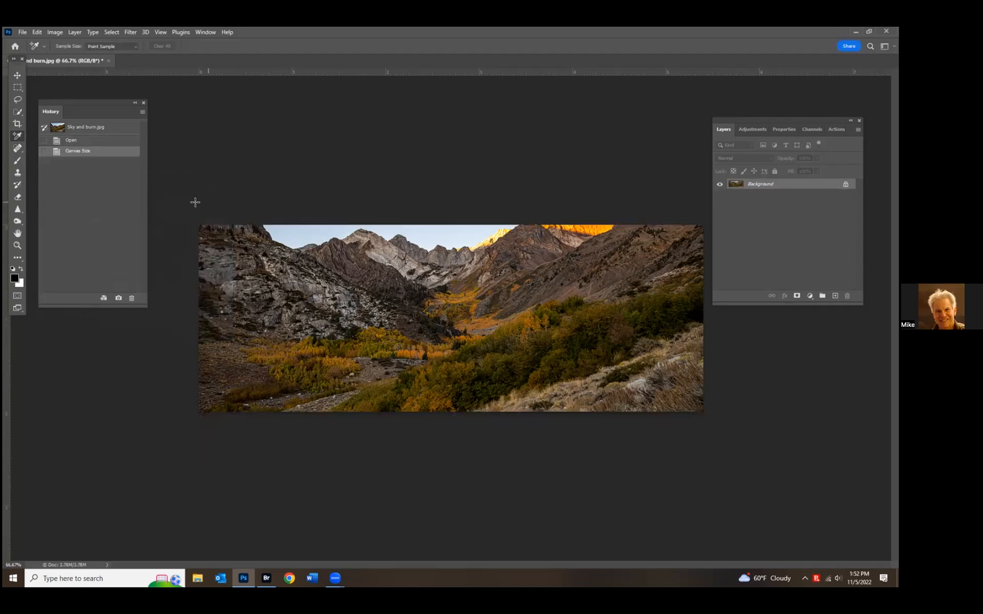
{"action": "left_click", "coordinate": [71, 141]}
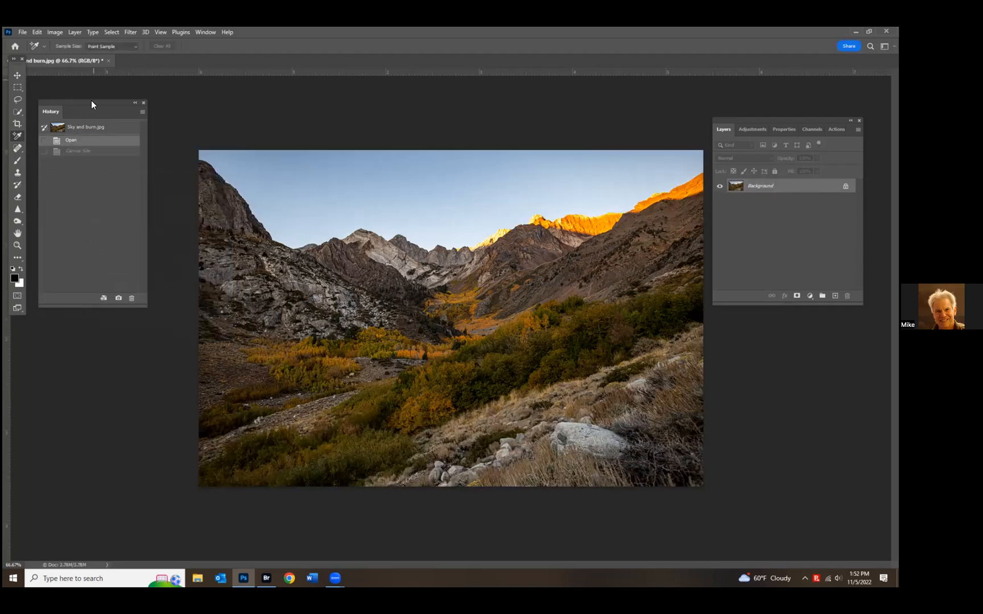
- Reduce the canvas height to 2 inches with the anchor at the bottom centre
{"action": "left_click", "coordinate": [54, 32]}
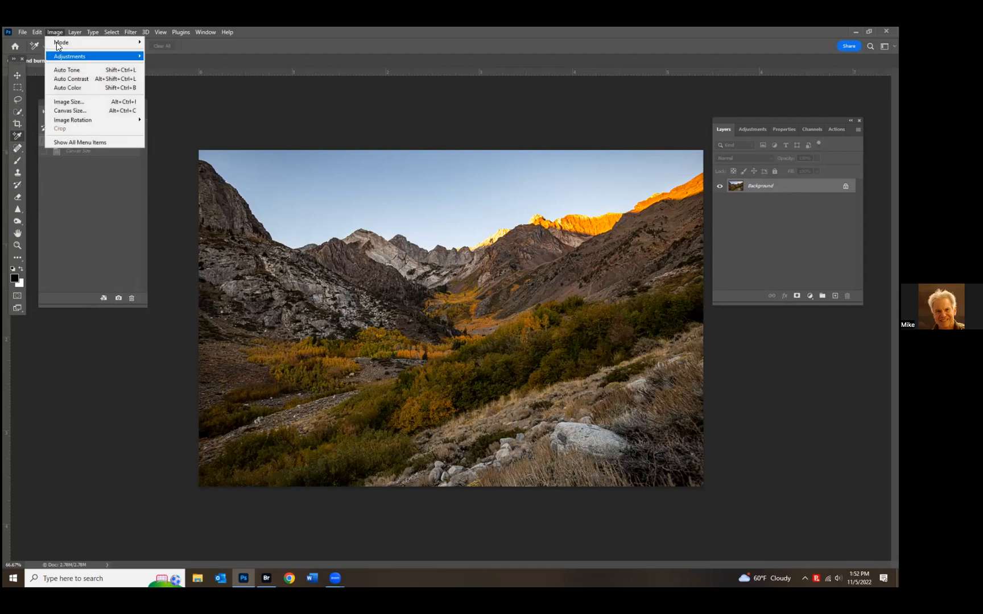
{"action": "left_click", "coordinate": [70, 110]}
{"action": "left_click_drag", "start_coordinate": [130, 258], "coordinate": [88, 252]}
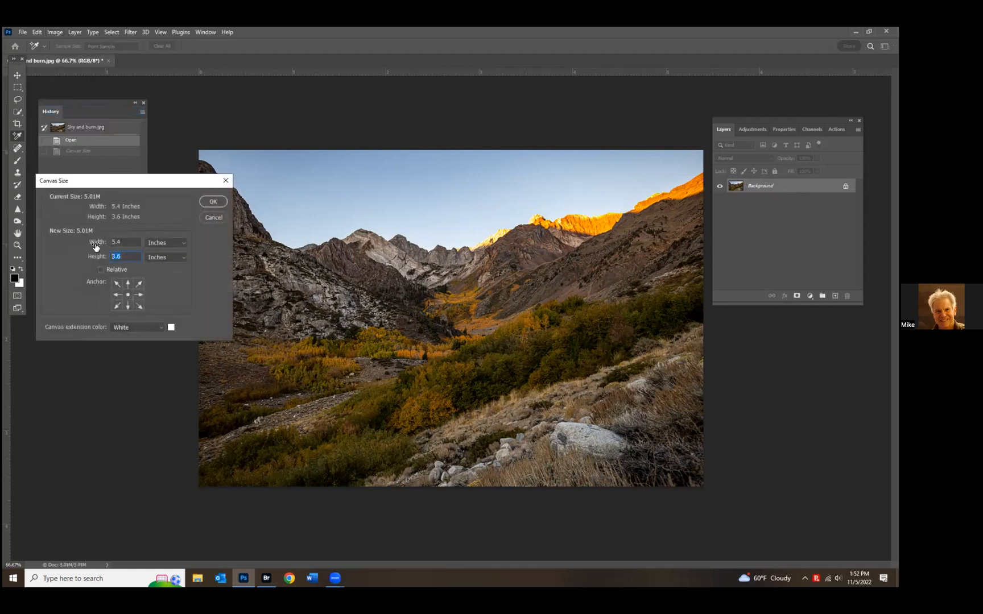
{"action": "type", "text": "2"}
{"action": "left_click", "coordinate": [128, 306]}
{"action": "left_click", "coordinate": [223, 200]}
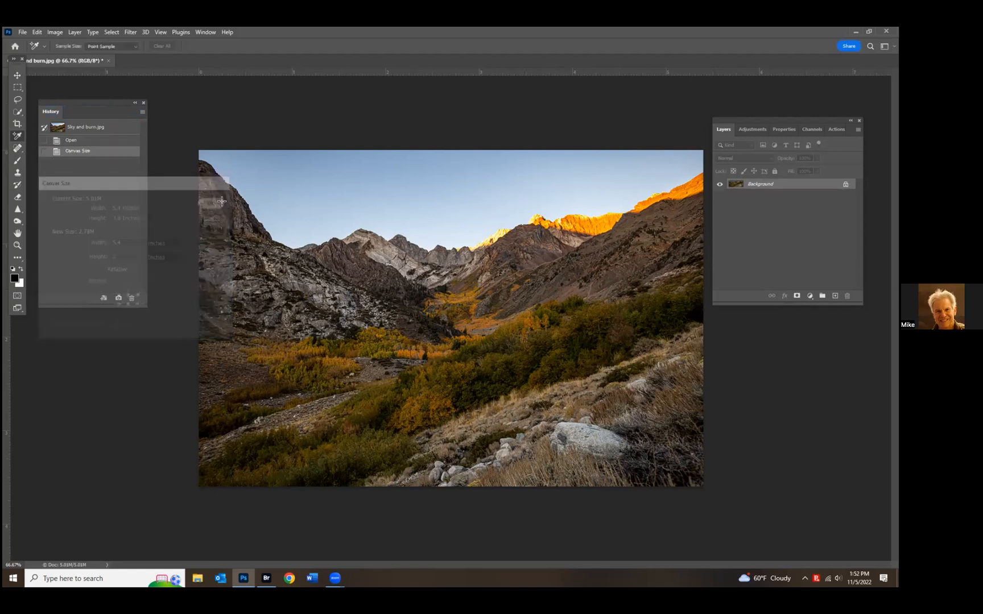
- Try reducing the canvas height to 2 inches with the anchor at the top centre, and revert to the opened state
{"action": "left_click", "coordinate": [87, 140]}
{"action": "left_click", "coordinate": [51, 33]}
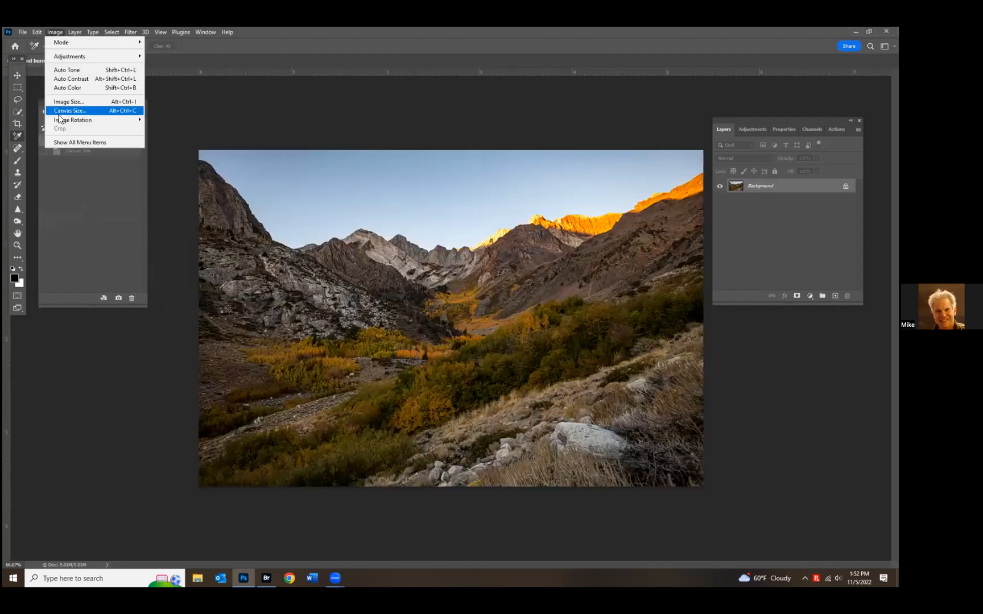
{"action": "left_click", "coordinate": [94, 111]}
{"action": "left_click_drag", "start_coordinate": [128, 258], "coordinate": [83, 260]}
{"action": "type", "text": "2"}
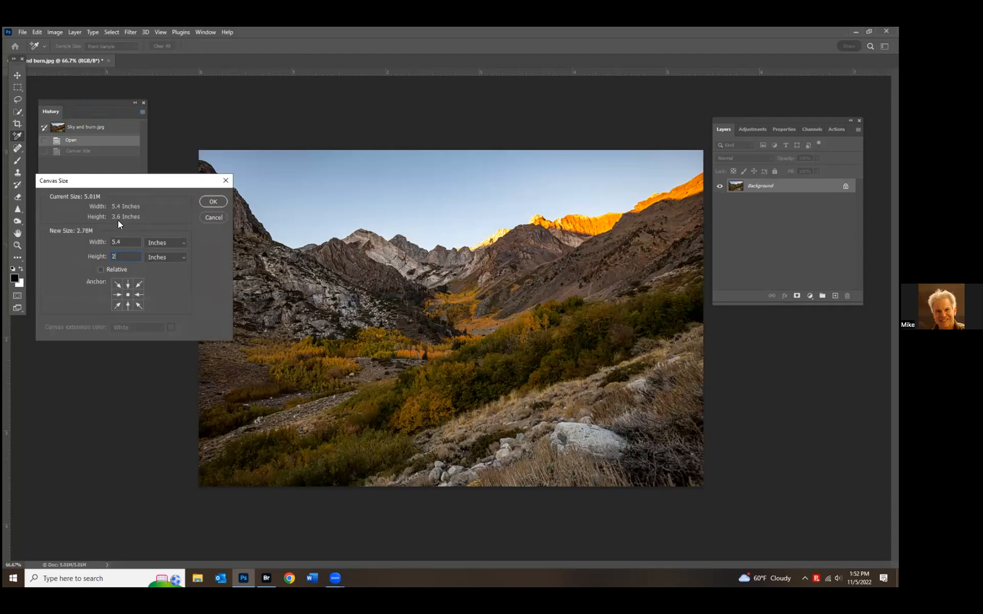
{"action": "left_click", "coordinate": [213, 201]}
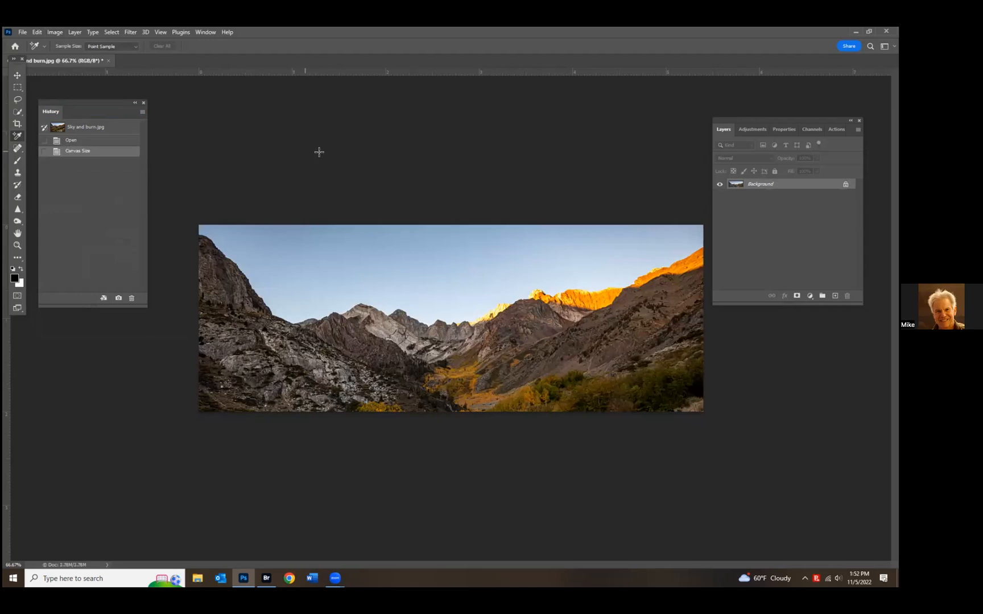
{"action": "left_click", "coordinate": [82, 141]}
- Try an image height of 3 inches in Image Size, and cancel the resize
{"action": "left_click", "coordinate": [55, 32]}
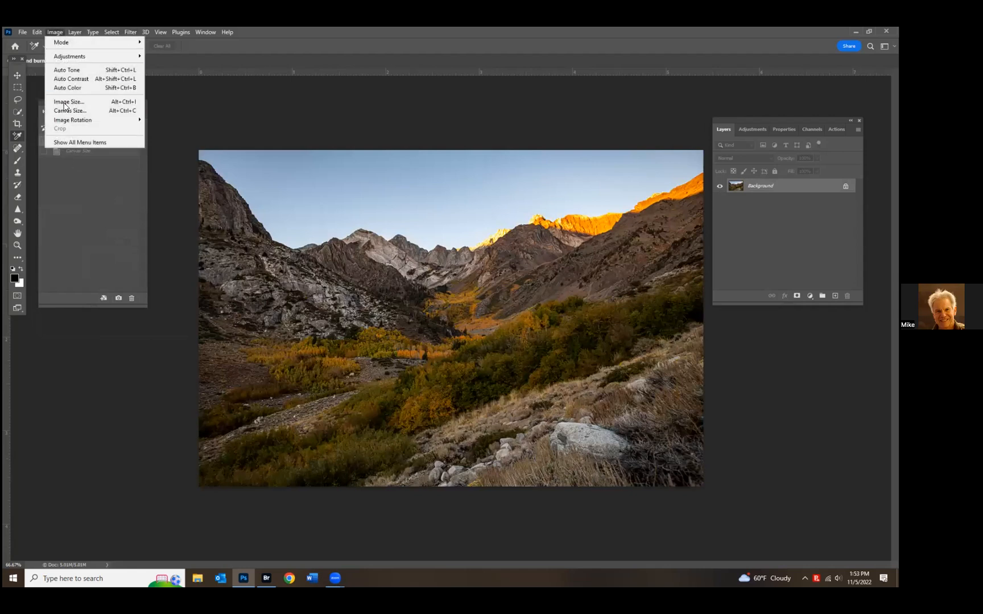
{"action": "left_click", "coordinate": [80, 102]}
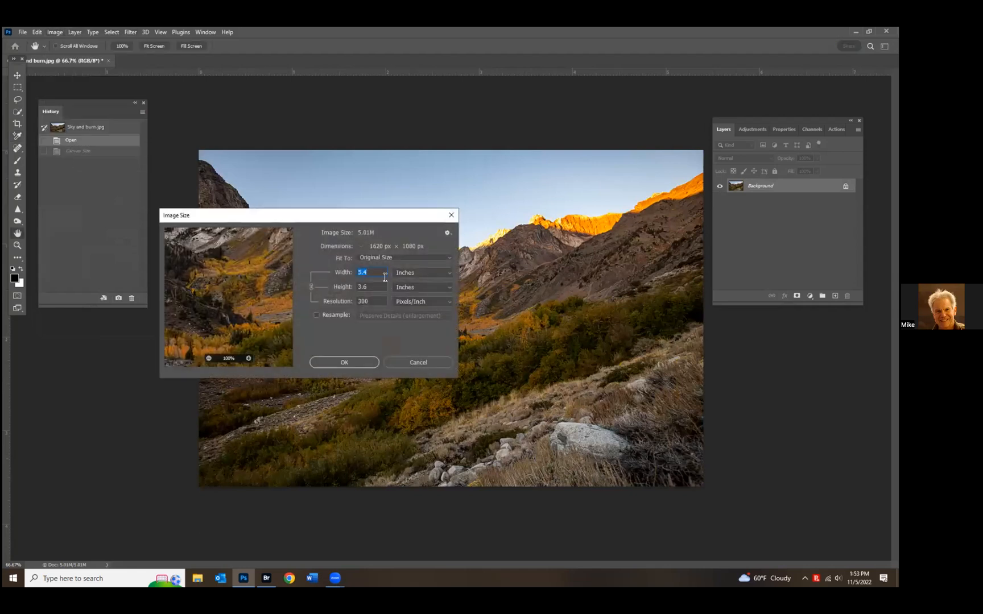
{"action": "key", "text": "Tab"}
{"action": "type", "text": "3"}
{"action": "left_click", "coordinate": [379, 272]}
{"action": "left_click", "coordinate": [427, 362]}
- Try reducing the canvas to 5 inches wide by 3 inches high, and revert to the opened state
{"action": "left_click", "coordinate": [53, 33]}
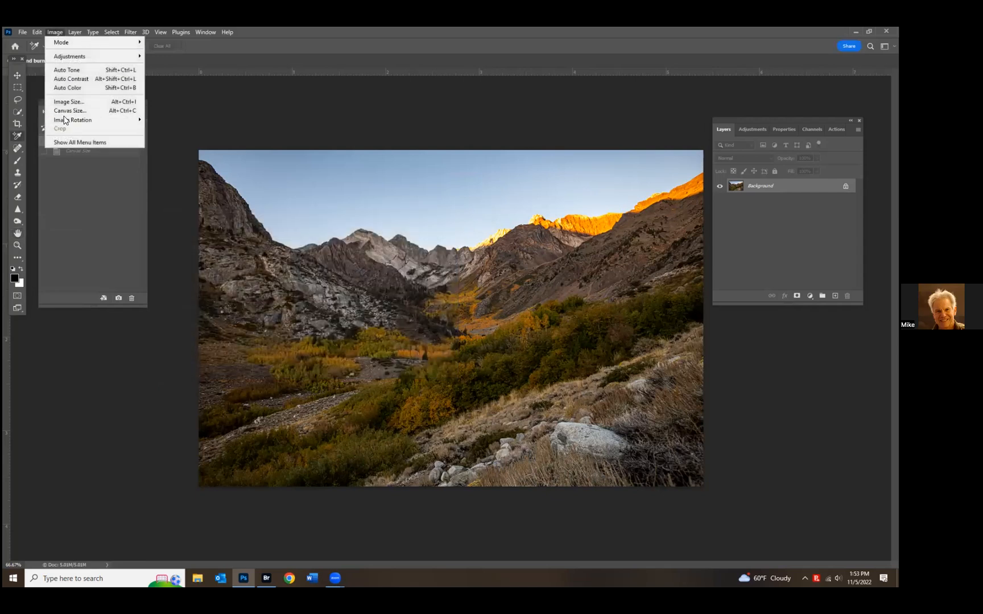
{"action": "left_click", "coordinate": [123, 111]}
{"action": "left_click", "coordinate": [128, 256]}
{"action": "type", "text": "3"}
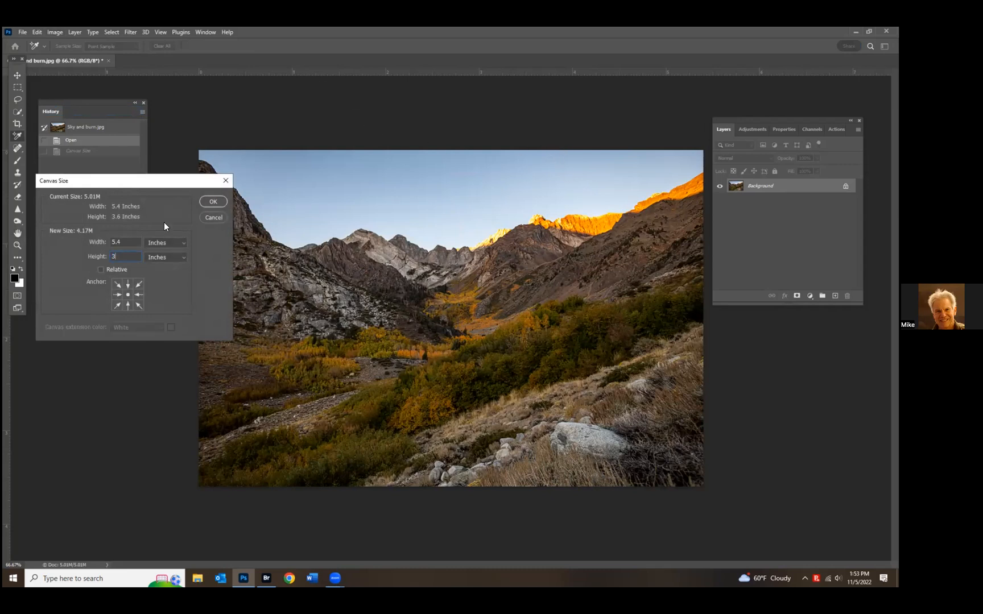
{"action": "left_click", "coordinate": [139, 244]}
{"action": "type", "text": "5"}
{"action": "left_click", "coordinate": [215, 202]}
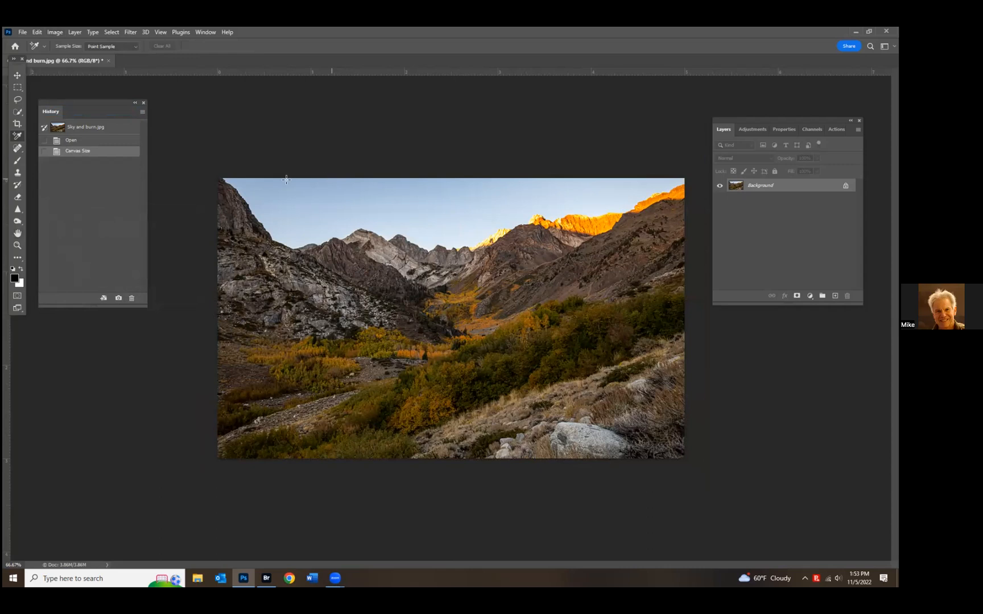
{"action": "left_click", "coordinate": [72, 141]}
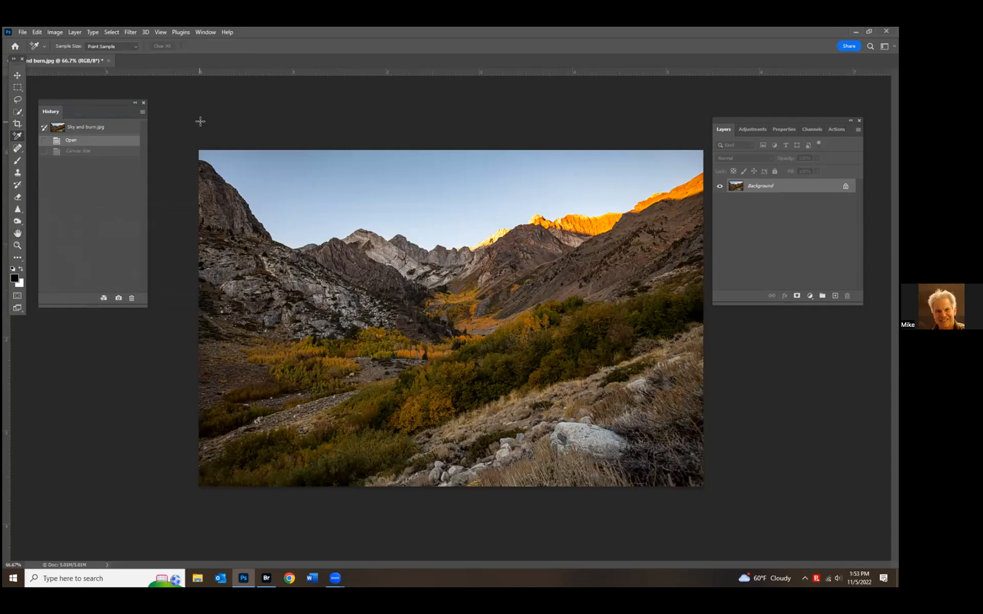
- Extend the canvas width to 6 inches with the anchor centred and a white extension colour
{"action": "left_click", "coordinate": [56, 32]}
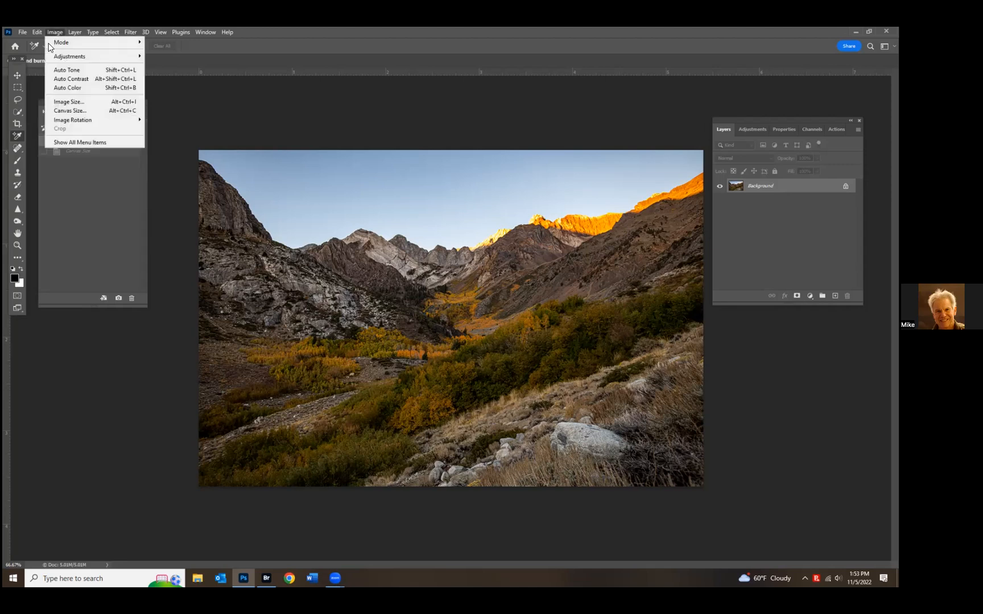
{"action": "left_click", "coordinate": [67, 111]}
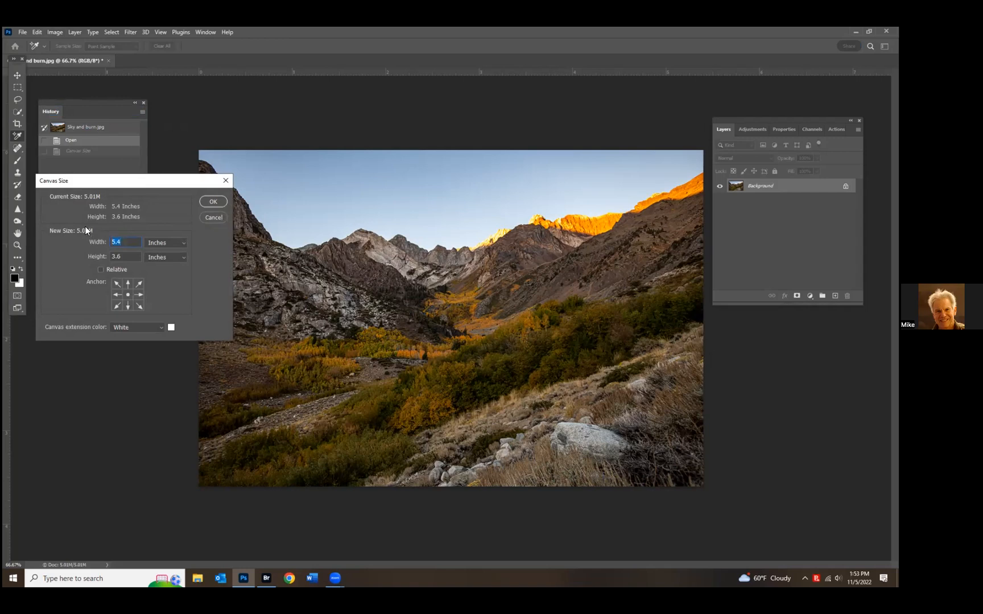
{"action": "type", "text": "6"}
{"action": "left_click", "coordinate": [213, 202]}
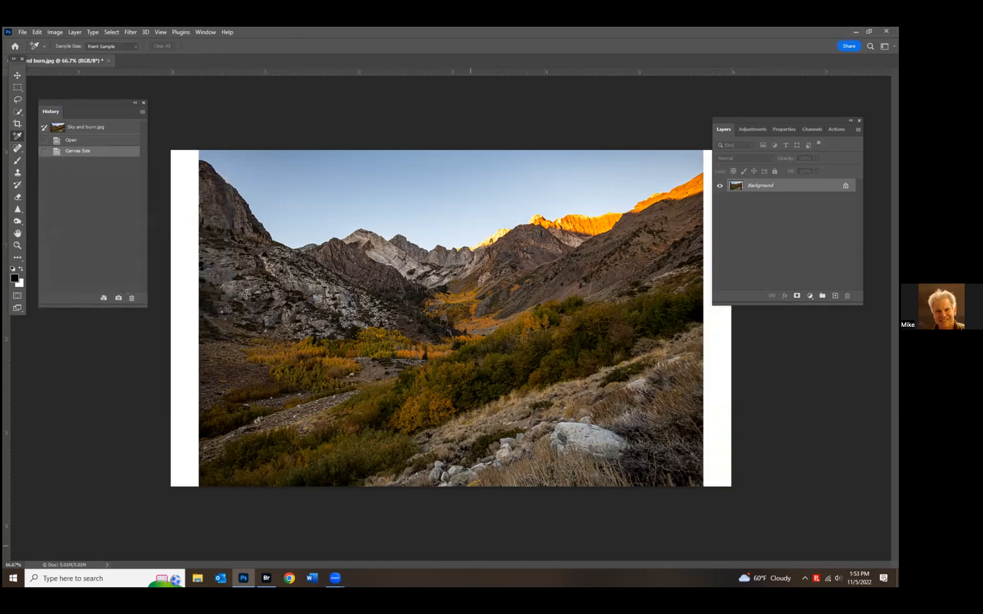
- Quick-select the white strip along the photo's left edge, fill it with Content-Aware at 100% opacity, and deselect
{"action": "left_click", "coordinate": [18, 112]}
{"action": "left_click_drag", "start_coordinate": [184, 162], "coordinate": [174, 245]}
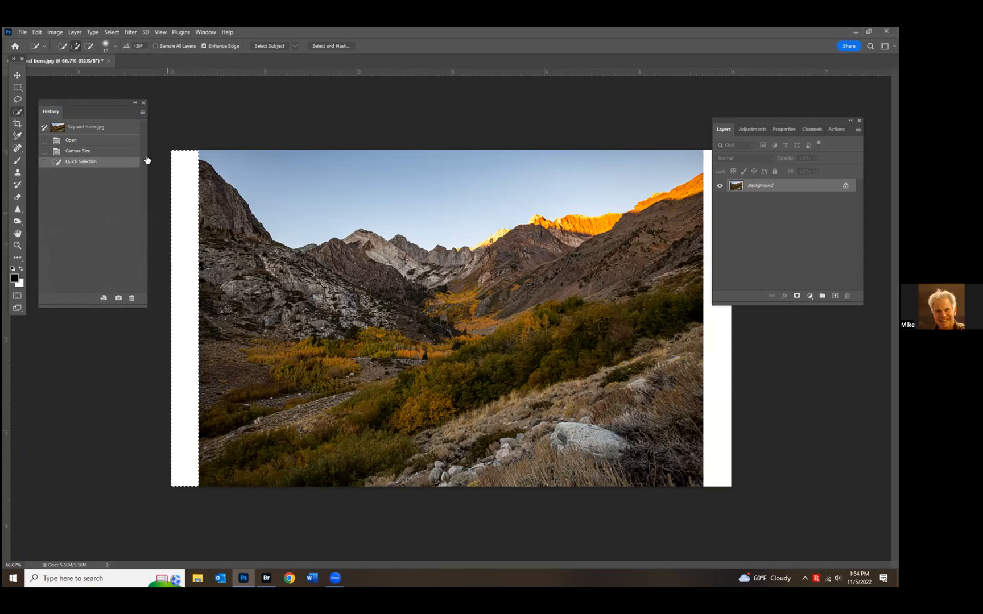
{"action": "left_click", "coordinate": [35, 32]}
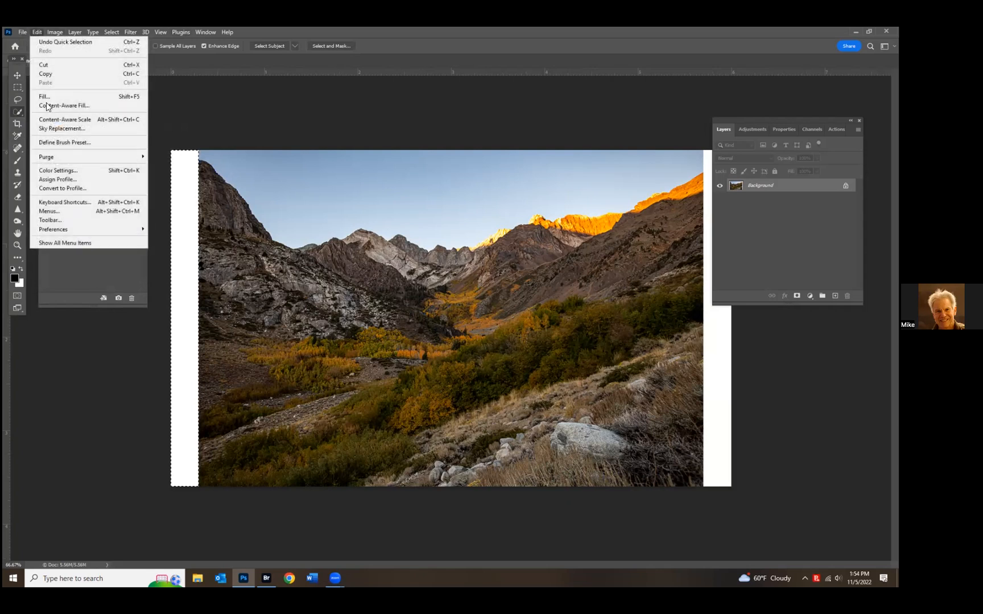
{"action": "left_click", "coordinate": [46, 96]}
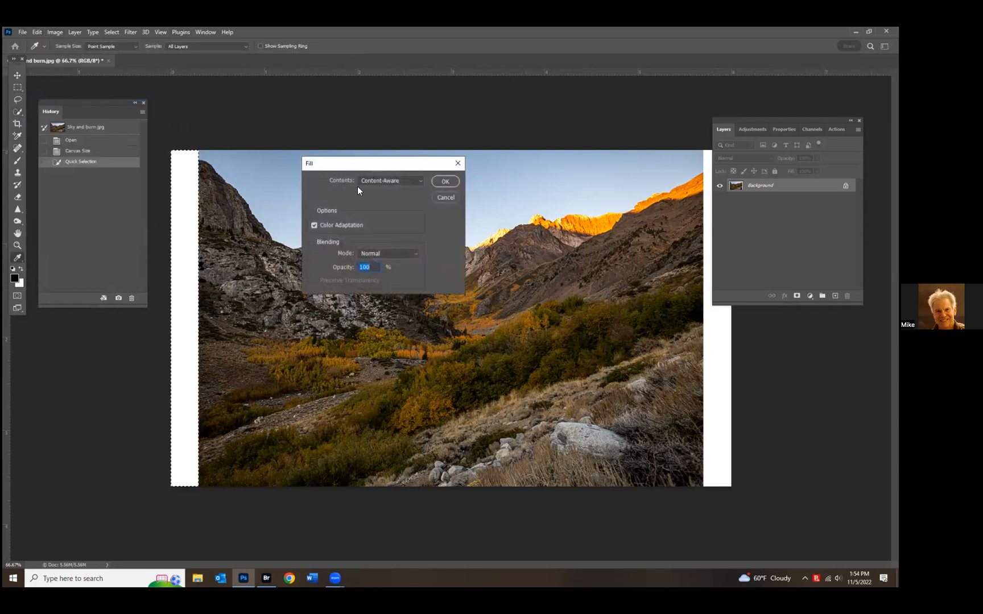
{"action": "left_click", "coordinate": [446, 181]}
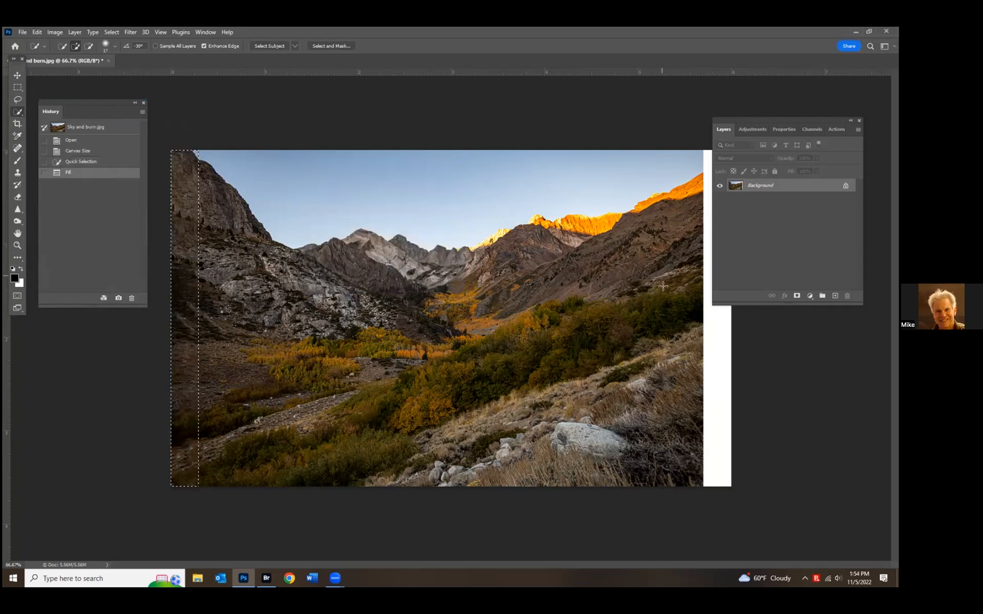
{"action": "key", "text": "ctrl+d"}
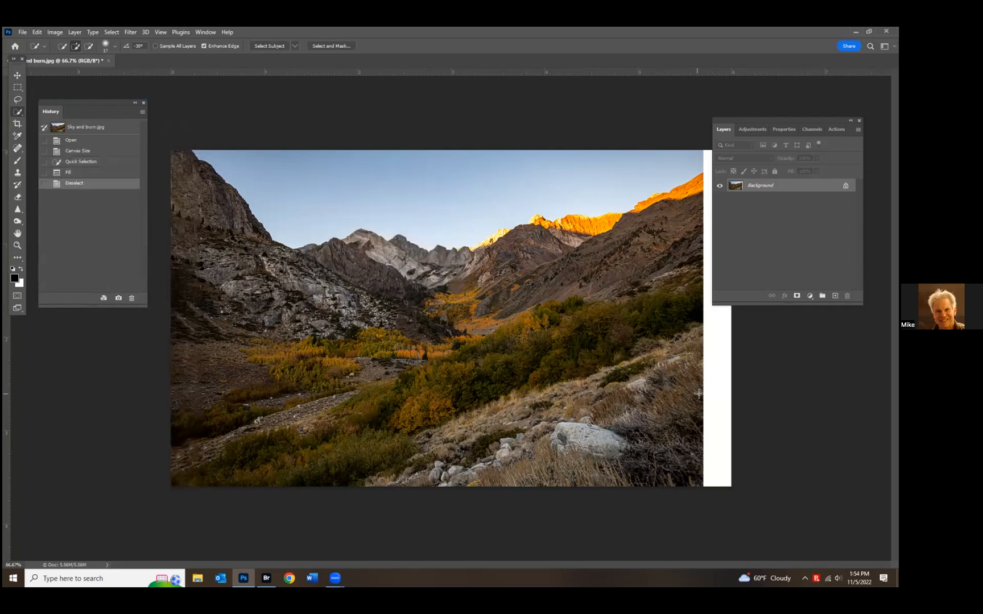
- Quick-select the white strip along the photo's right edge, fill it with Content-Aware, uncover the area, and deselect
{"action": "left_click", "coordinate": [722, 380]}
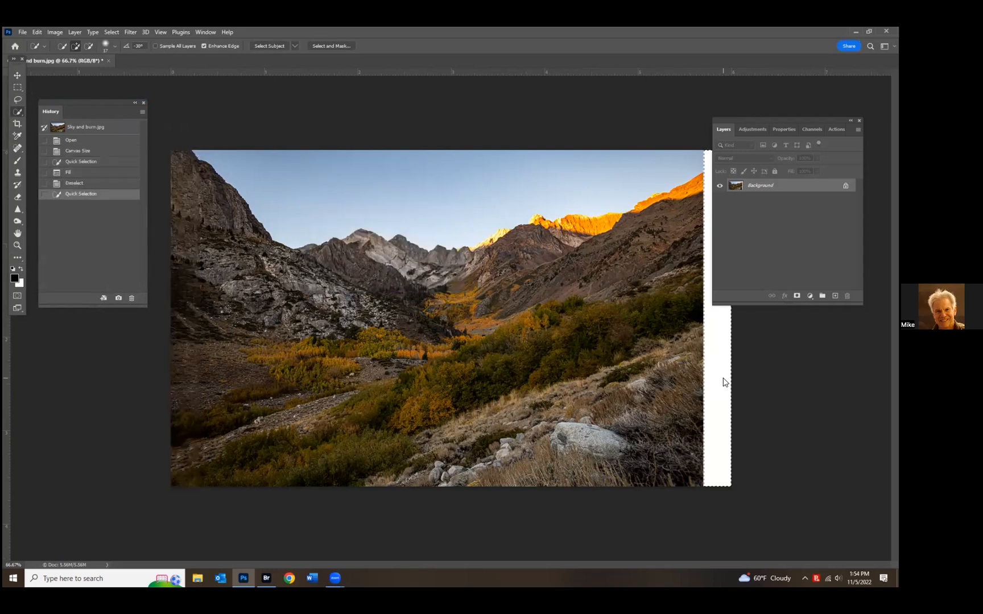
{"action": "left_click", "coordinate": [54, 32]}
{"action": "mouse_move", "coordinate": [37, 32]}
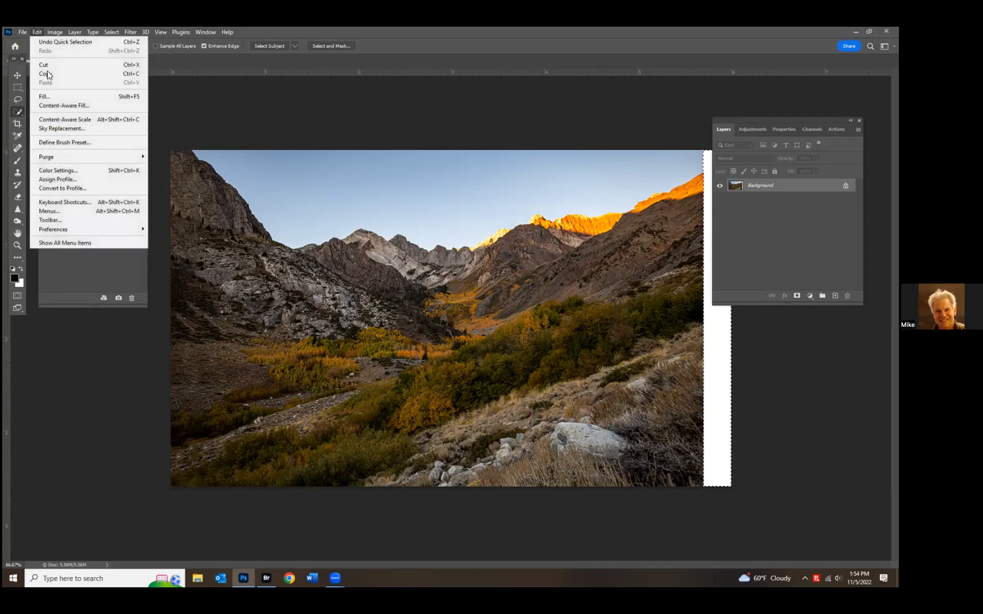
{"action": "left_click", "coordinate": [48, 96]}
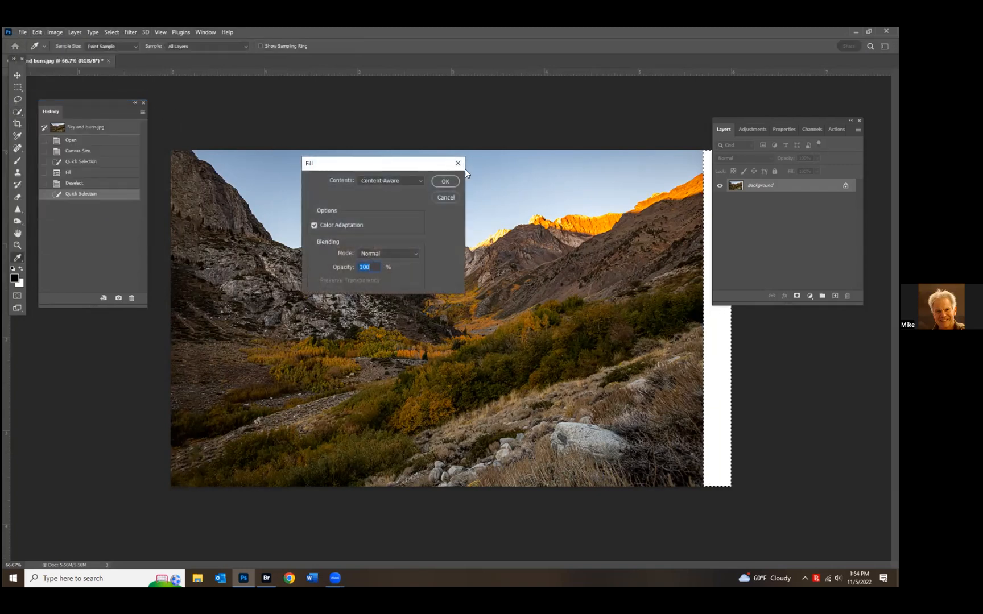
{"action": "left_click", "coordinate": [444, 182]}
{"action": "left_click_drag", "start_coordinate": [754, 124], "coordinate": [802, 218]}
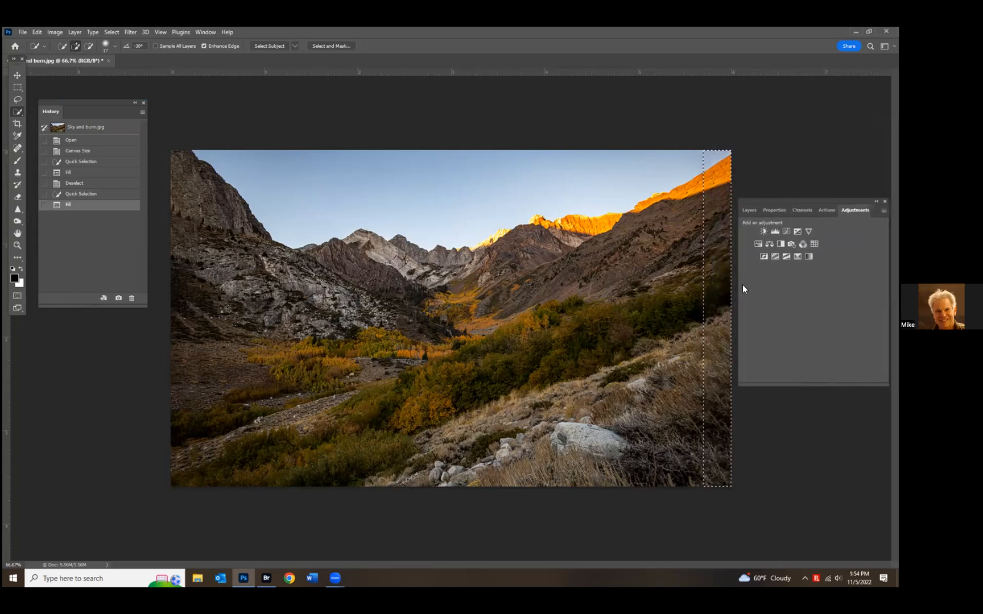
{"action": "key", "text": "ctrl+d"}
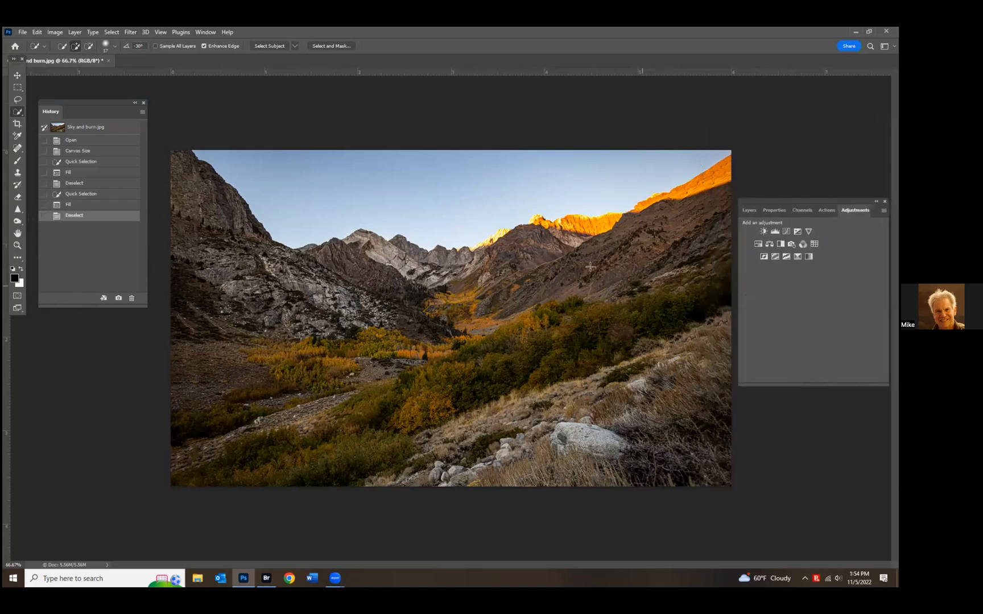
- Compare the opened, canvas-extended and filled history states, and return to the Canvas Size state
{"action": "left_click", "coordinate": [75, 141]}
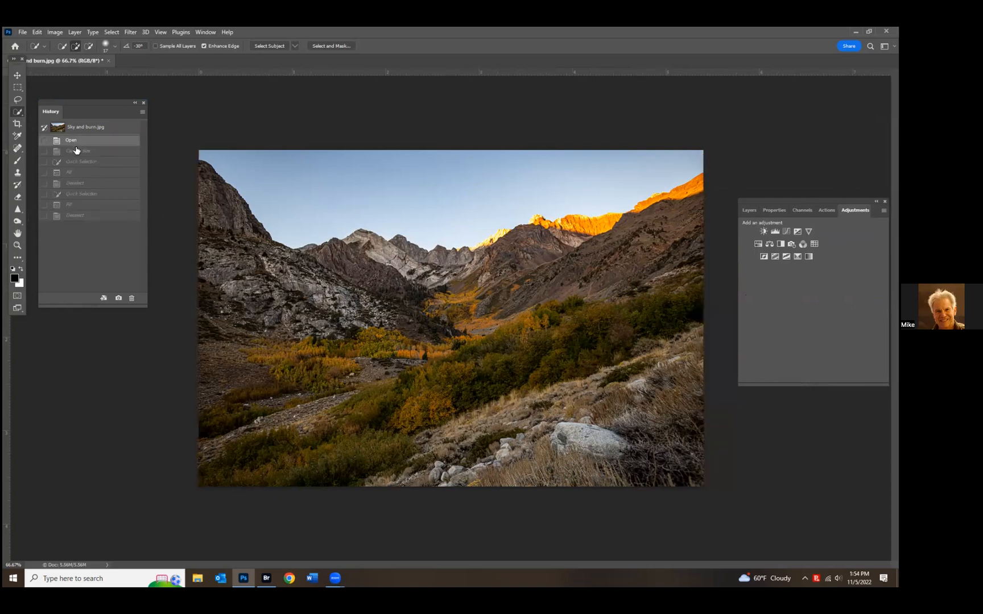
{"action": "left_click", "coordinate": [76, 152]}
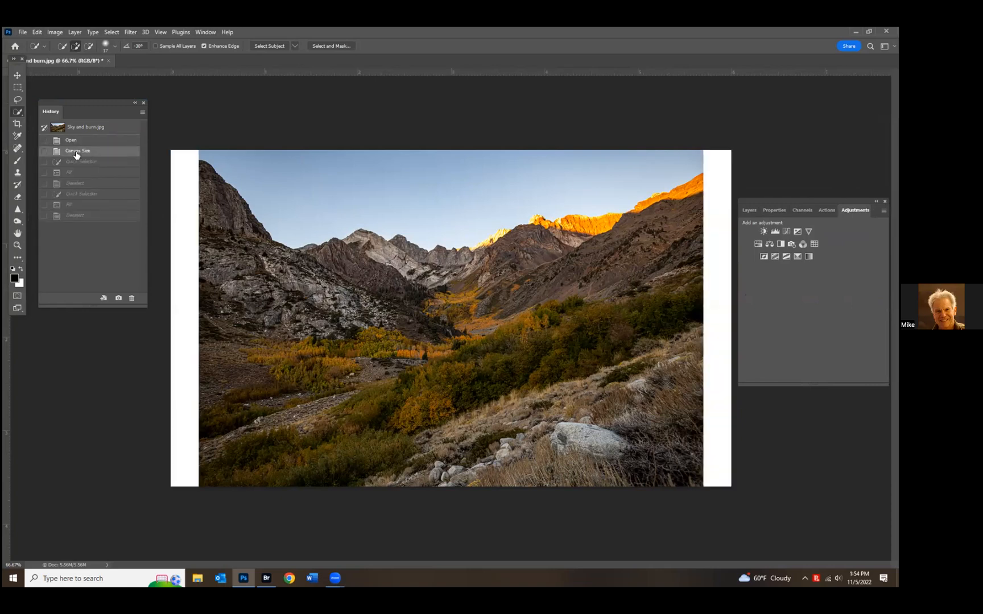
{"action": "left_click", "coordinate": [81, 219]}
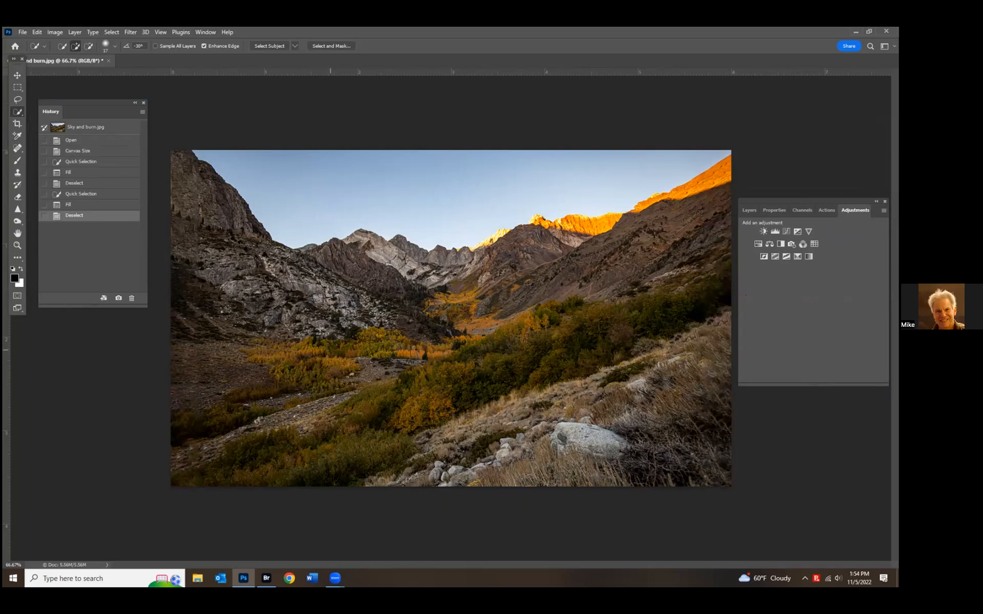
{"action": "left_click", "coordinate": [81, 151]}
{"action": "left_click", "coordinate": [77, 142]}
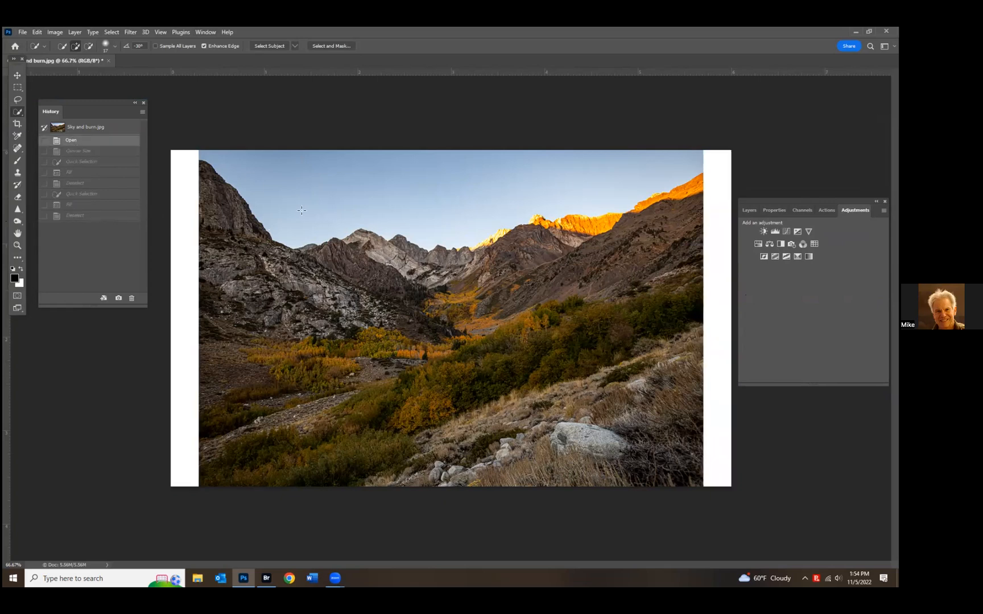
{"action": "left_click", "coordinate": [80, 151]}
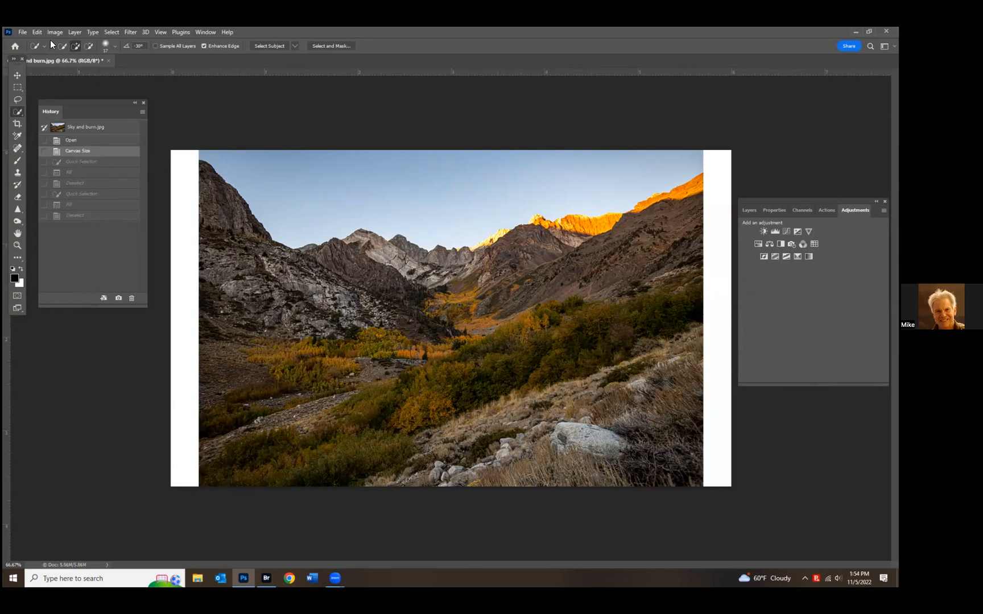
- Try filling the unselected image with the near-black colour 060001, and revert to the Canvas Size state
{"action": "left_click", "coordinate": [36, 33]}
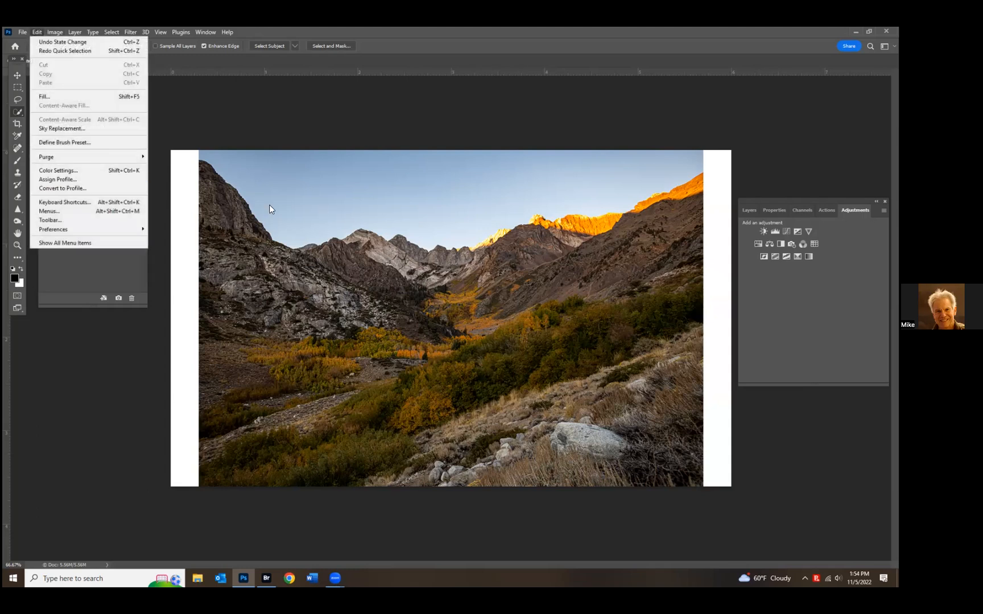
{"action": "left_click", "coordinate": [50, 96]}
{"action": "left_click", "coordinate": [381, 177]}
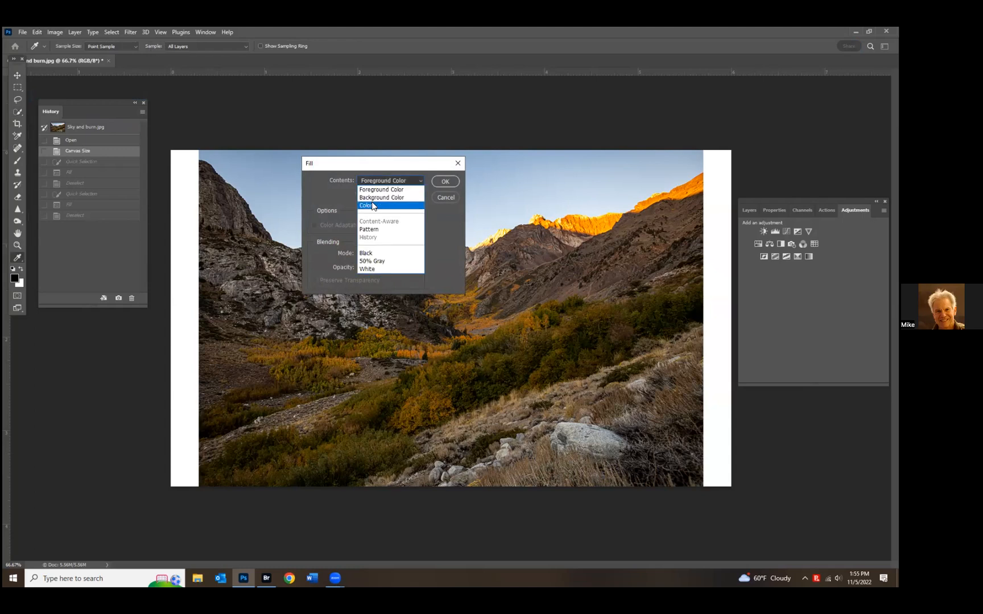
{"action": "left_click", "coordinate": [375, 206]}
{"action": "left_click_drag", "start_coordinate": [168, 277], "coordinate": [178, 273]}
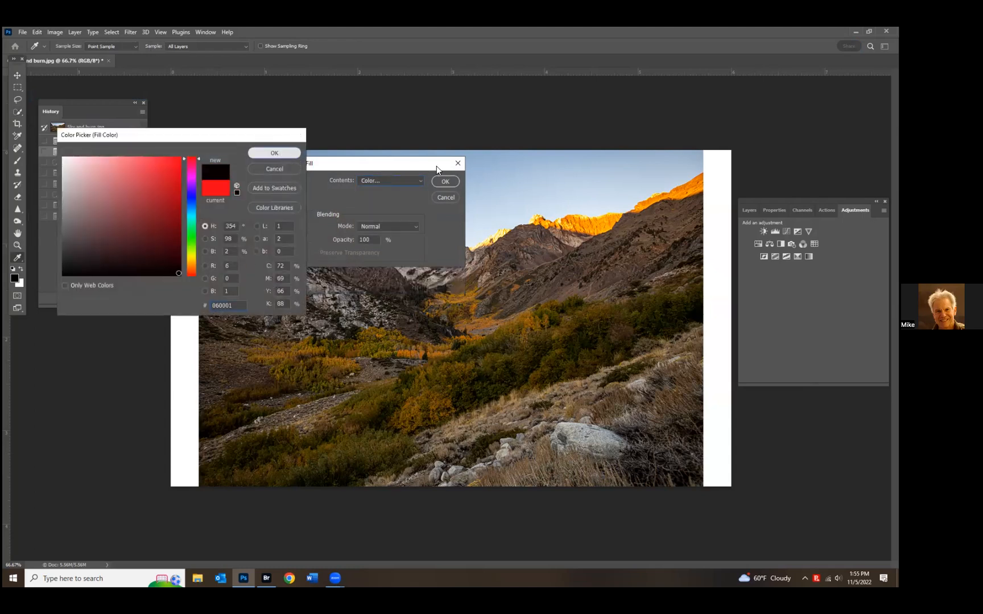
{"action": "left_click", "coordinate": [274, 153]}
{"action": "left_click", "coordinate": [445, 181]}
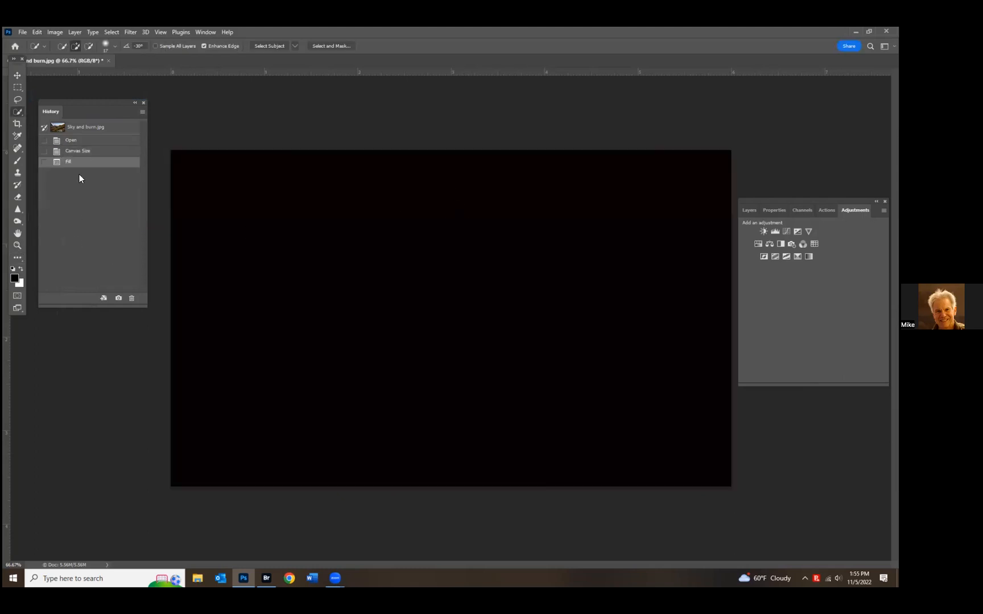
{"action": "left_click", "coordinate": [80, 151]}
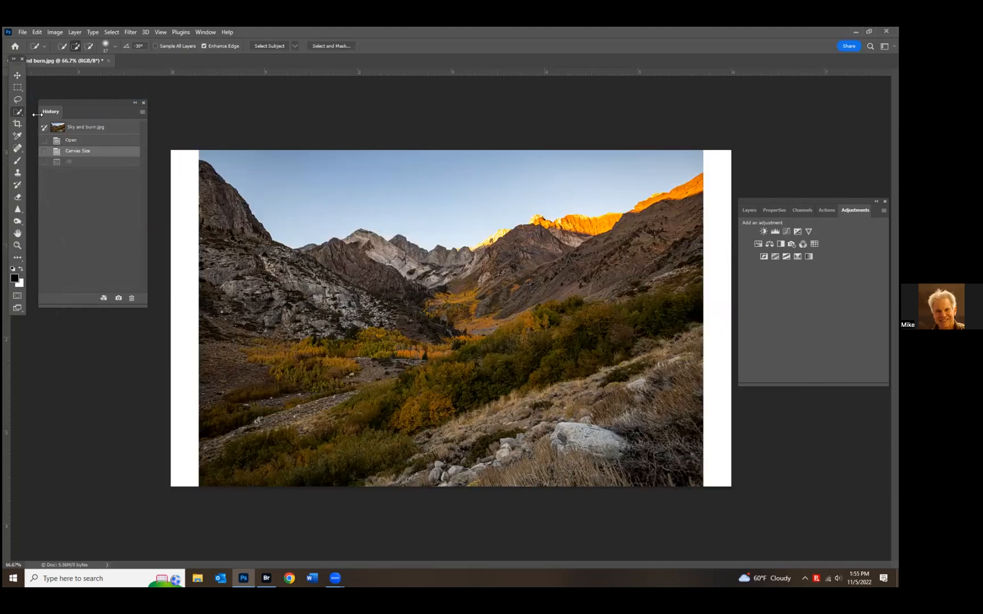
- Quick-select the white strip along the photo's left edge and fill it with a near-black custom colour
{"action": "mouse_move", "coordinate": [174, 162]}
{"action": "left_mouse_down"}
{"action": "mouse_move", "coordinate": [180, 264]}
{"action": "mouse_move", "coordinate": [178, 140]}
{"action": "left_mouse_up"}
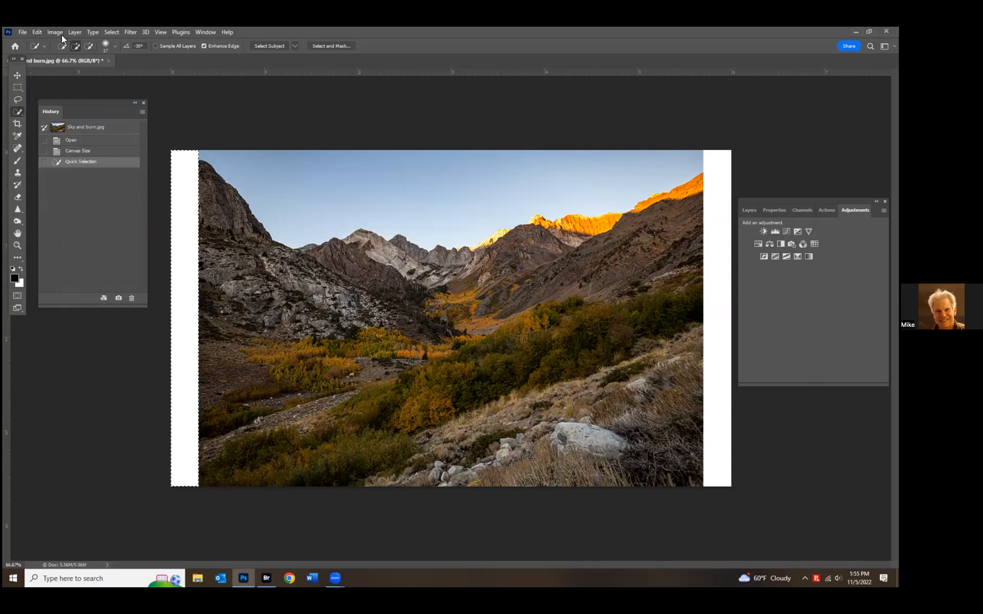
{"action": "left_click", "coordinate": [37, 32]}
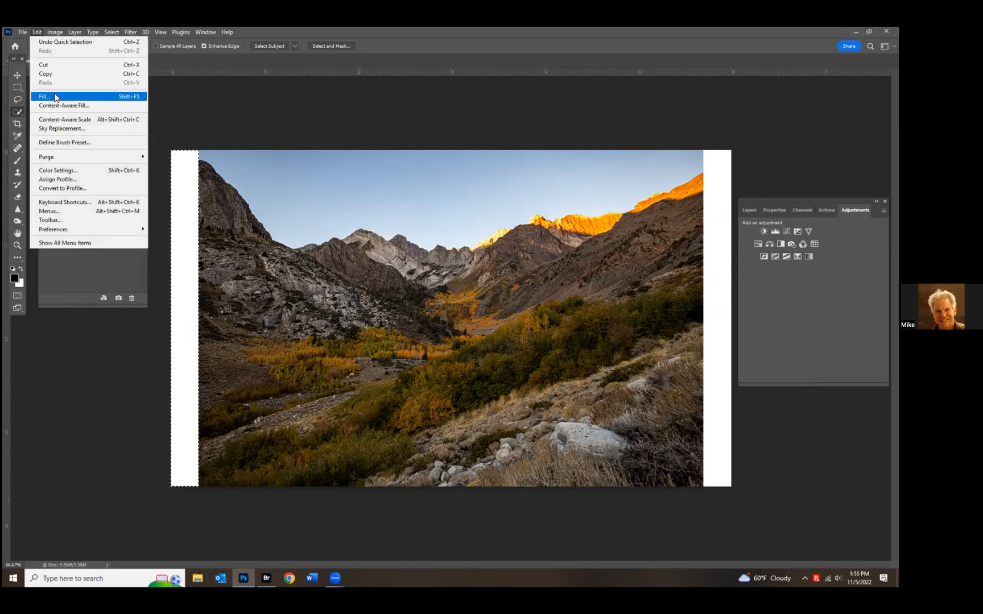
{"action": "left_click", "coordinate": [77, 94]}
{"action": "left_click", "coordinate": [388, 179]}
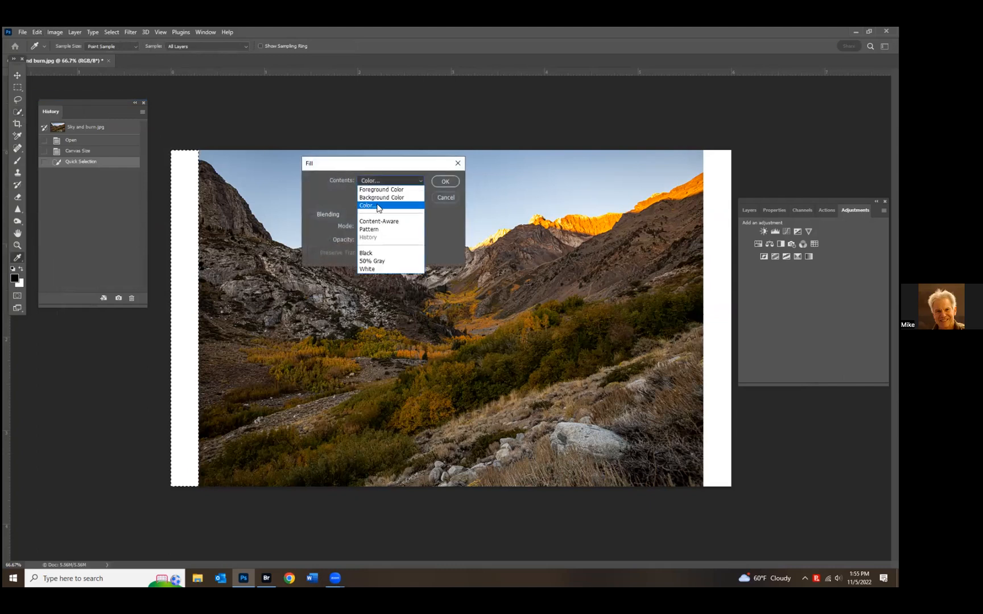
{"action": "left_click", "coordinate": [369, 207]}
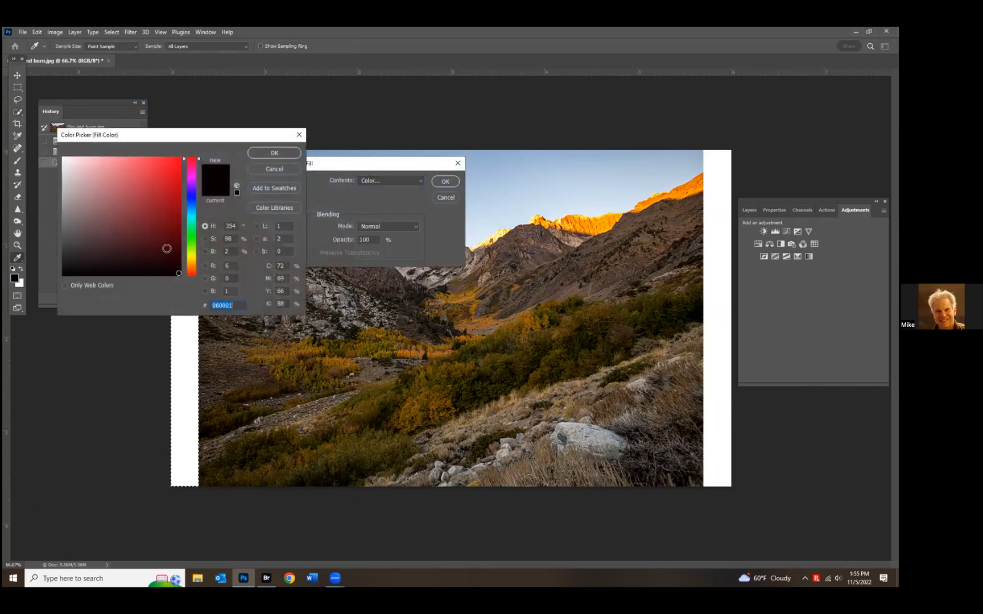
{"action": "left_click", "coordinate": [178, 270]}
{"action": "left_click", "coordinate": [272, 154]}
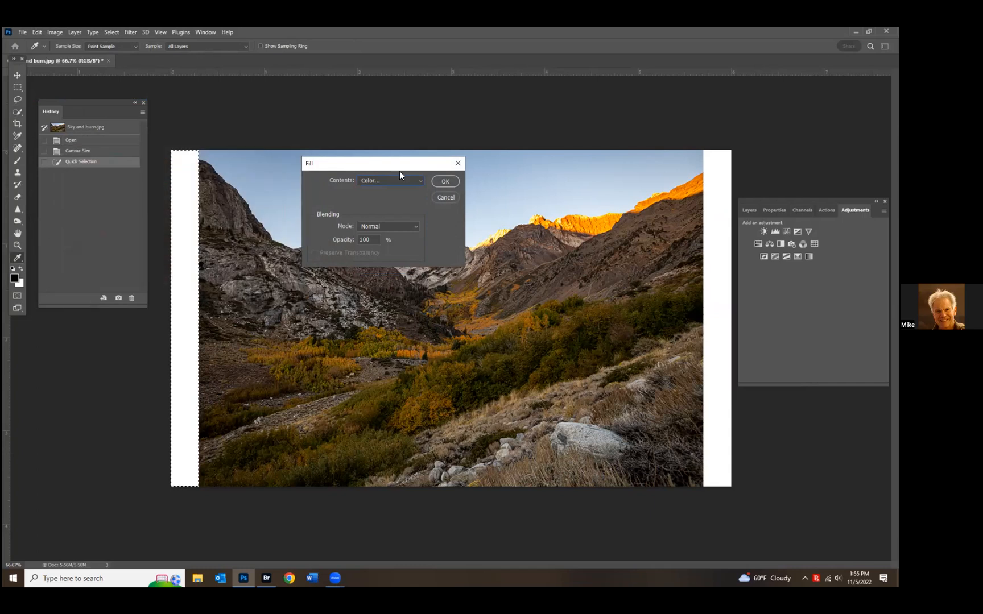
{"action": "left_click", "coordinate": [446, 181]}
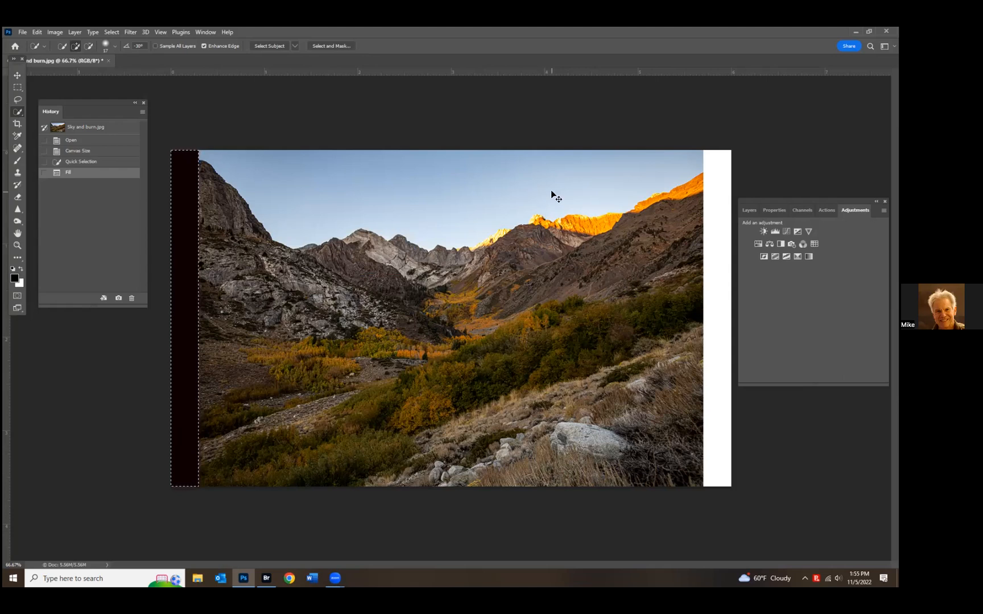
- Return to the Open history state and resize the image to 5 inches high, resampled with Preserve Details (enlargement)
{"action": "left_click", "coordinate": [82, 142]}
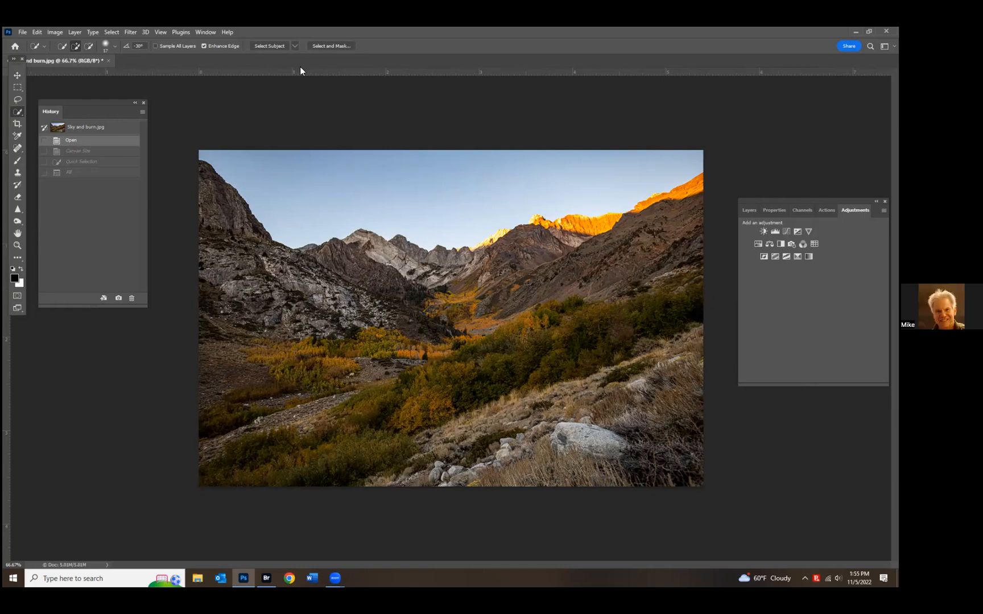
{"action": "left_click", "coordinate": [41, 32]}
{"action": "mouse_move", "coordinate": [57, 30]}
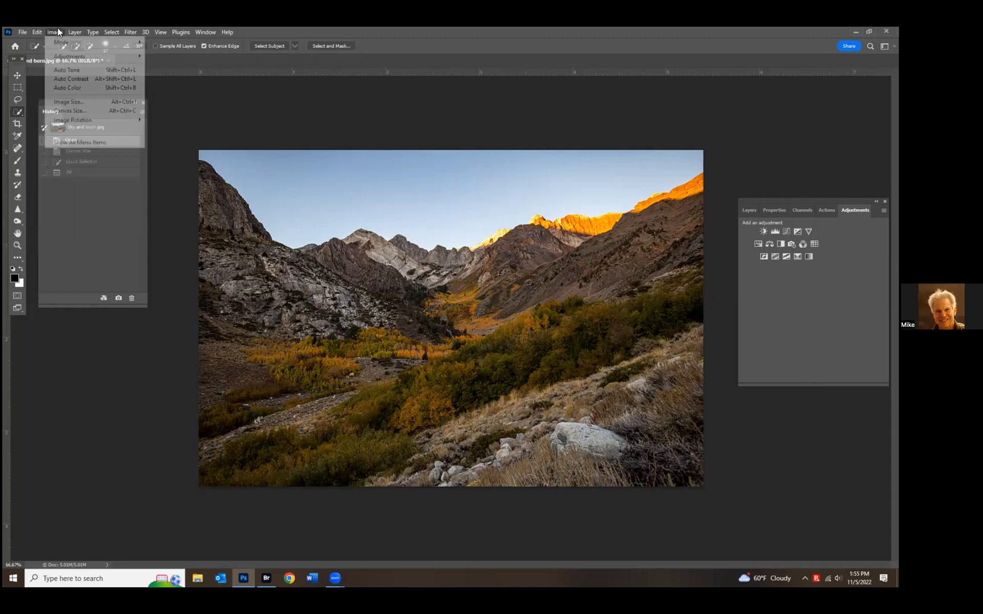
{"action": "left_click", "coordinate": [78, 107]}
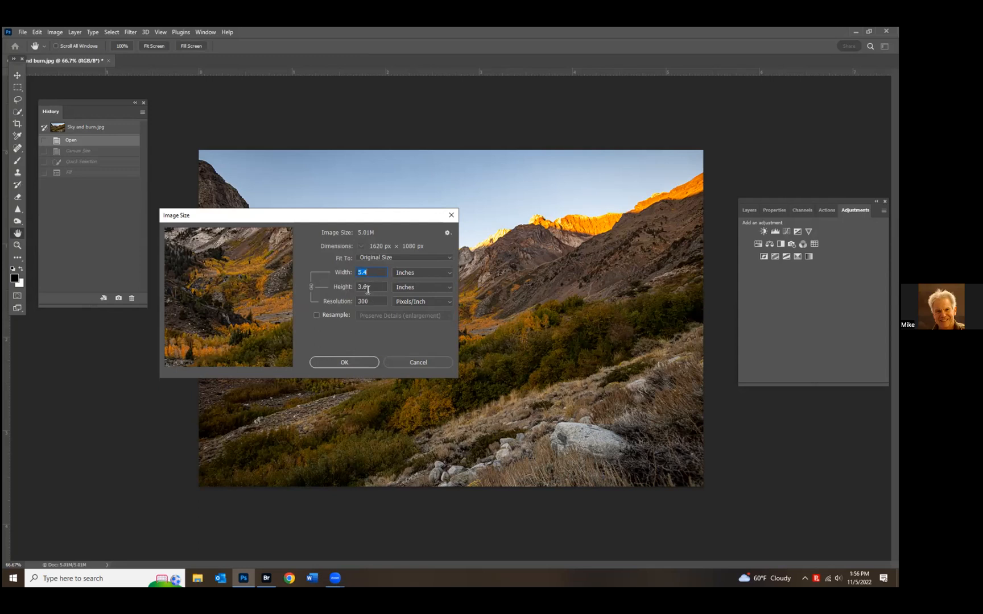
{"action": "left_click", "coordinate": [317, 315]}
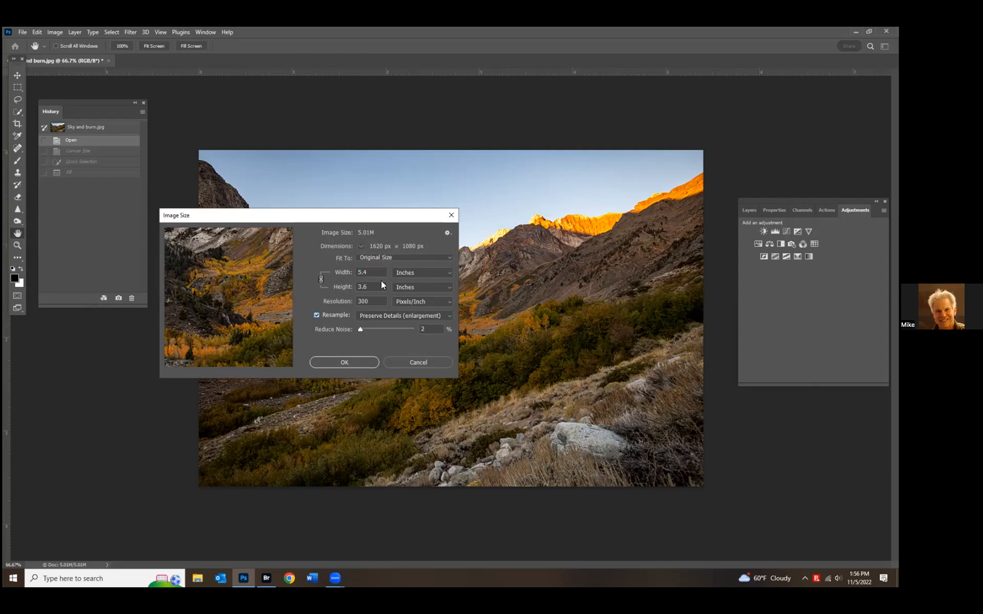
{"action": "left_click_drag", "start_coordinate": [381, 288], "coordinate": [348, 288]}
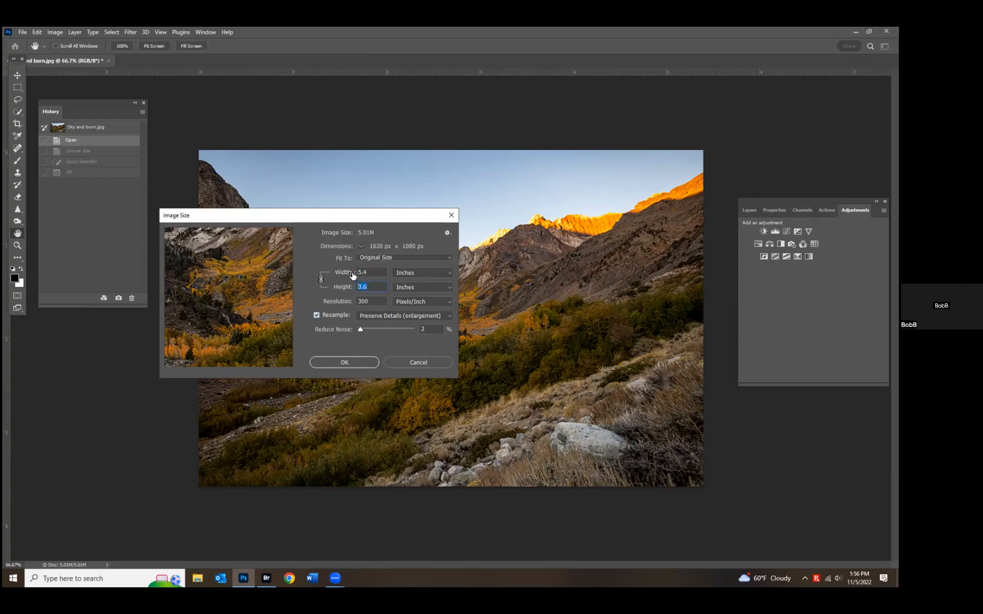
{"action": "type", "text": "5"}
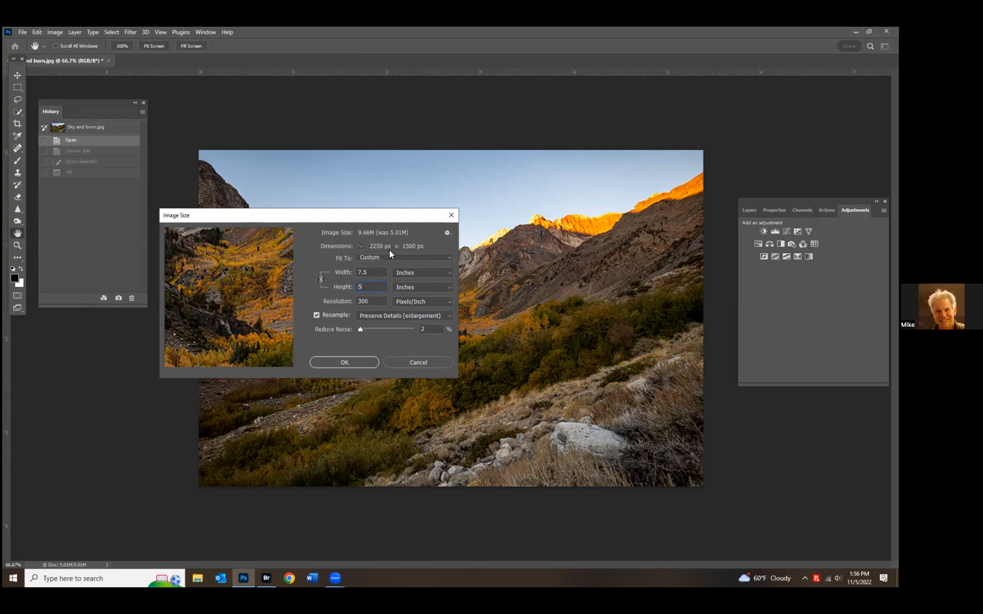
{"action": "left_click", "coordinate": [448, 316]}
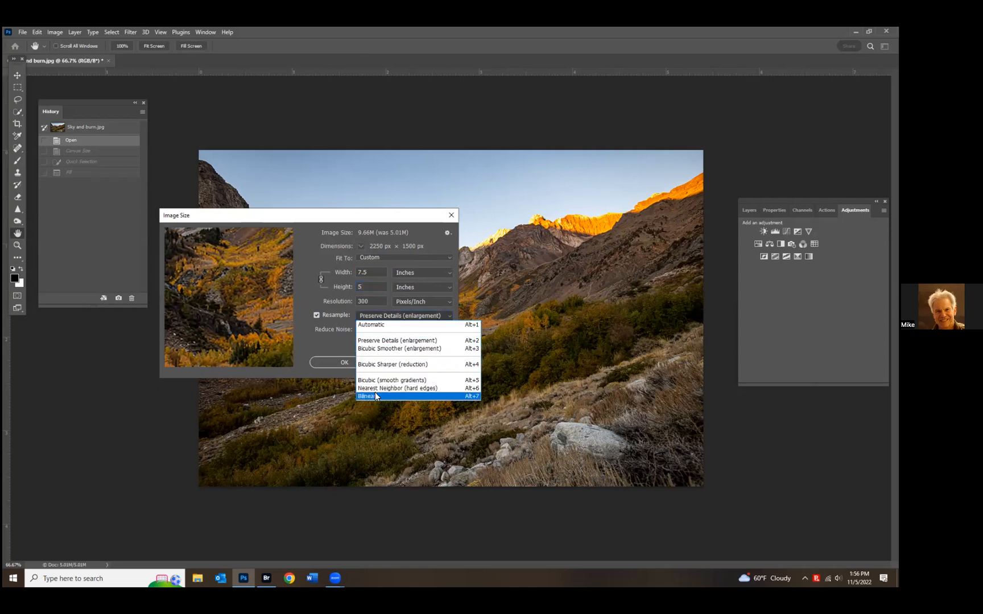
{"action": "left_click", "coordinate": [387, 342]}
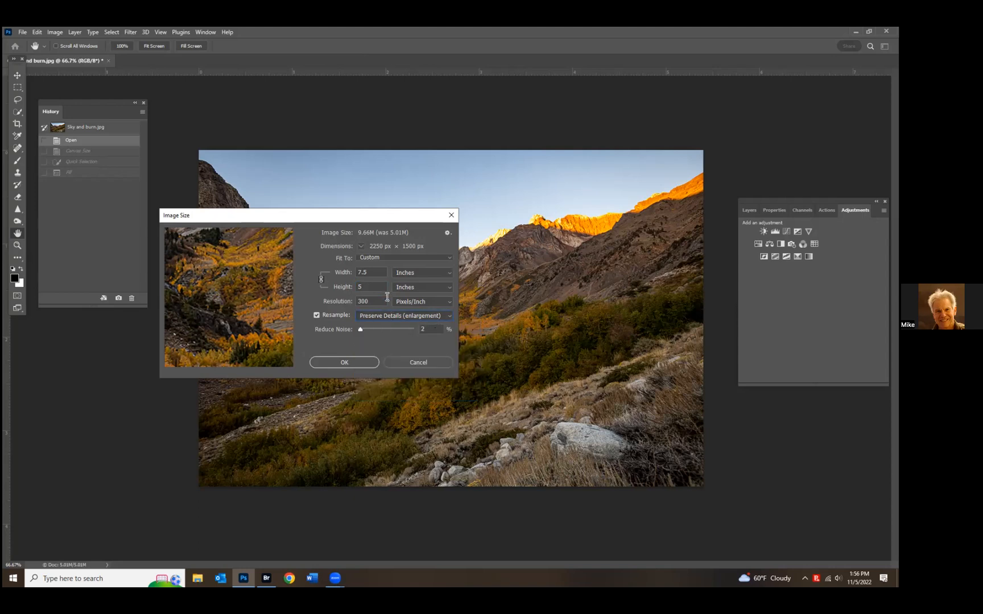
{"action": "left_click", "coordinate": [341, 362]}
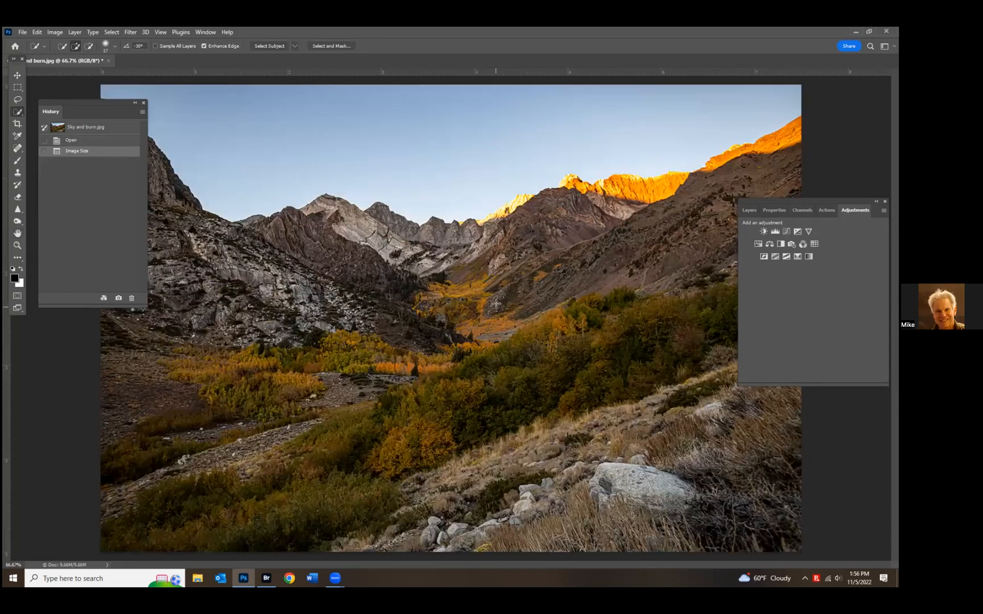
- Reduce the canvas width of the enlarged photo to 7 inches, keeping the centre anchor
{"action": "key", "text": "ctrl+minus"}
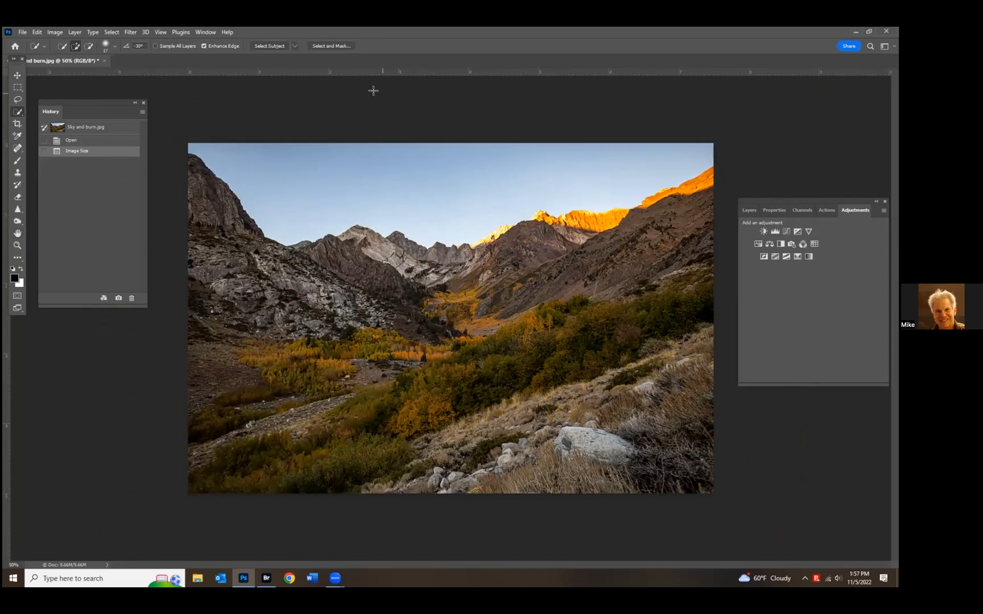
{"action": "left_click", "coordinate": [47, 33]}
{"action": "left_click", "coordinate": [41, 34]}
{"action": "left_click", "coordinate": [53, 34]}
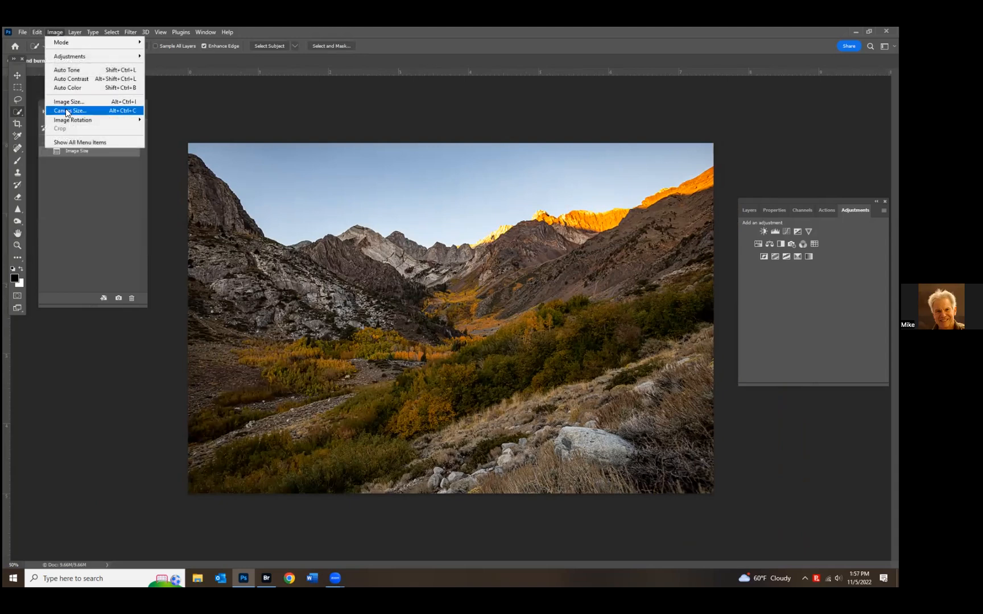
{"action": "left_click", "coordinate": [66, 110]}
{"action": "left_click", "coordinate": [137, 242]}
{"action": "key", "text": "BackSpace"}
{"action": "key", "text": "BackSpace"}
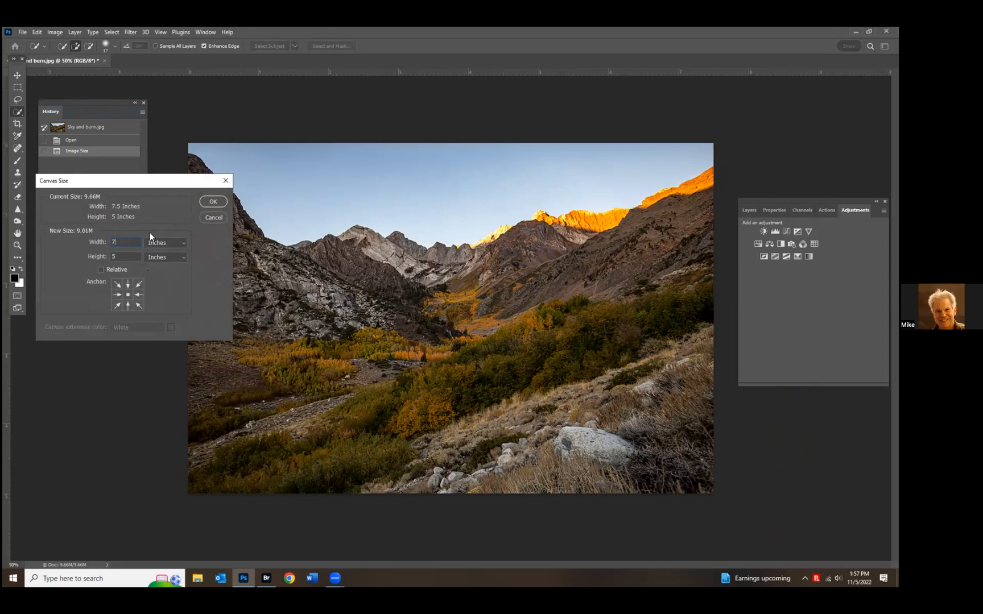
{"action": "left_click", "coordinate": [216, 201]}
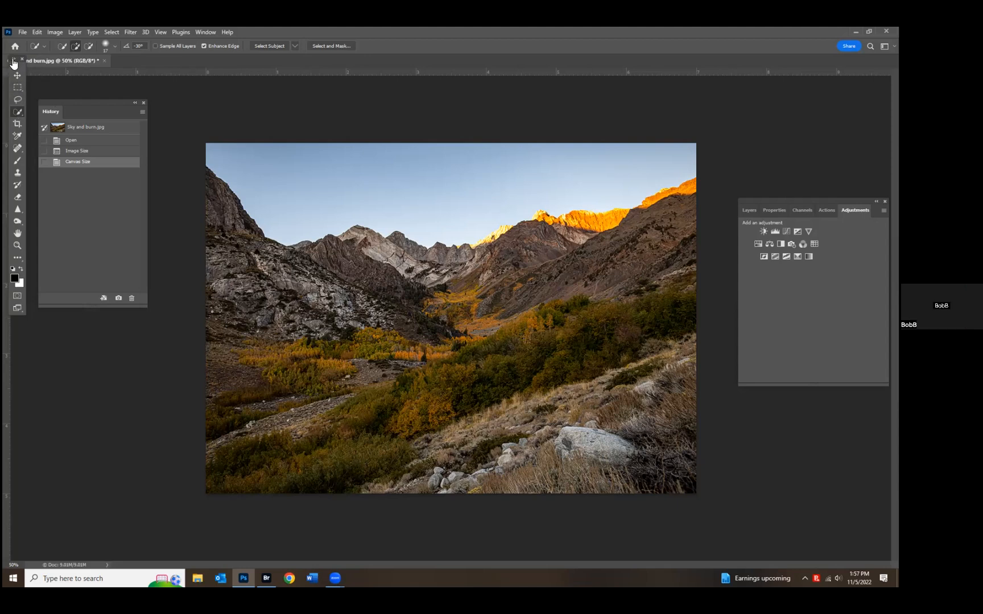
- Move the toolbar clear of the document tab and close Sky and burn.jpg without saving changes
{"action": "left_click_drag", "start_coordinate": [10, 84], "coordinate": [16, 114]}
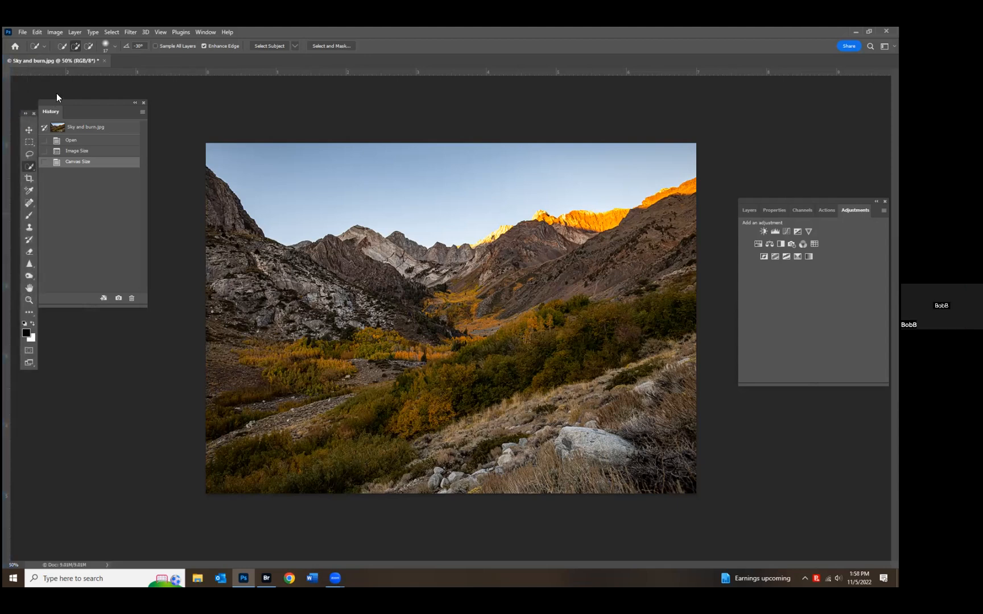
{"action": "left_click", "coordinate": [105, 61]}
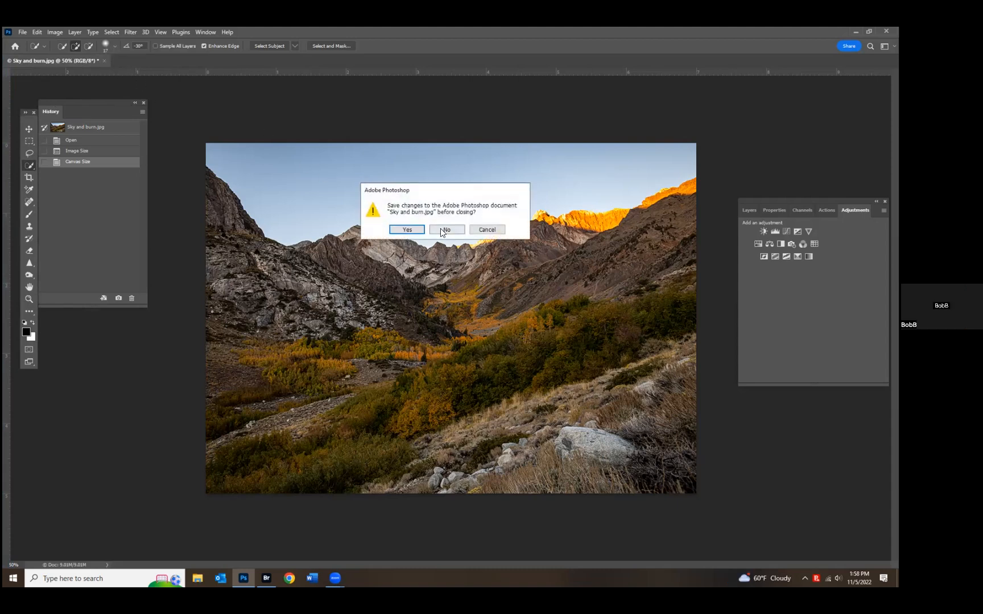
{"action": "left_click", "coordinate": [443, 230]}
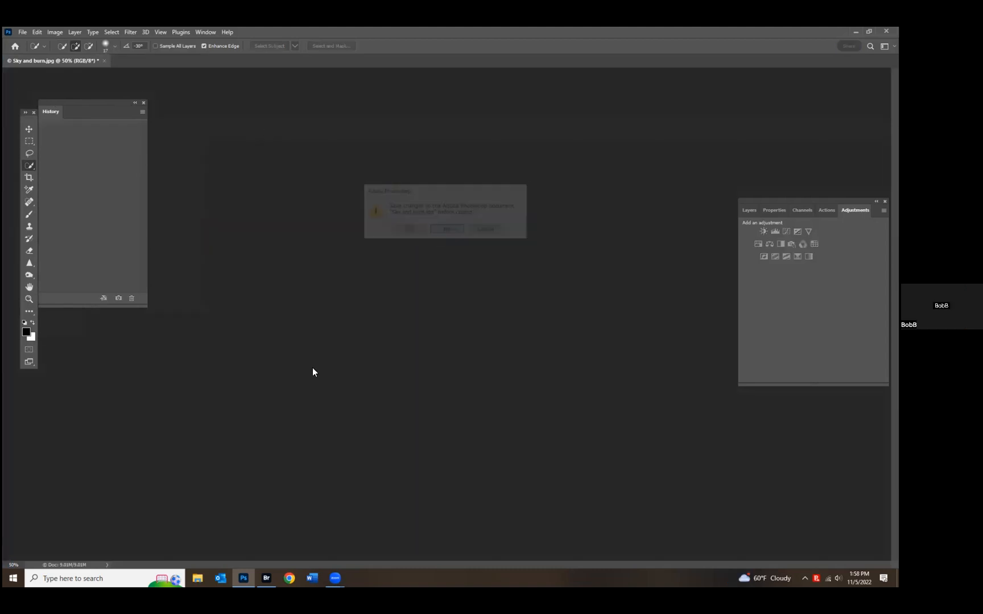
- Switch to Adobe Bridge, filter Pictures to Camera Raw images, and open Rotation Picture.NEF in Photoshop through Camera Raw
{"action": "left_click", "coordinate": [268, 577]}
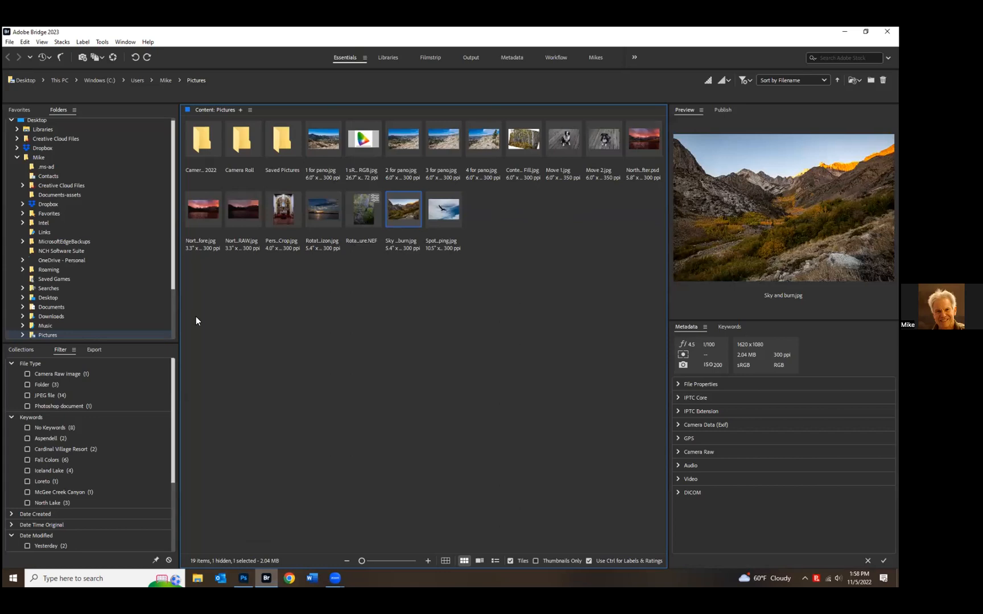
{"action": "left_click", "coordinate": [59, 375]}
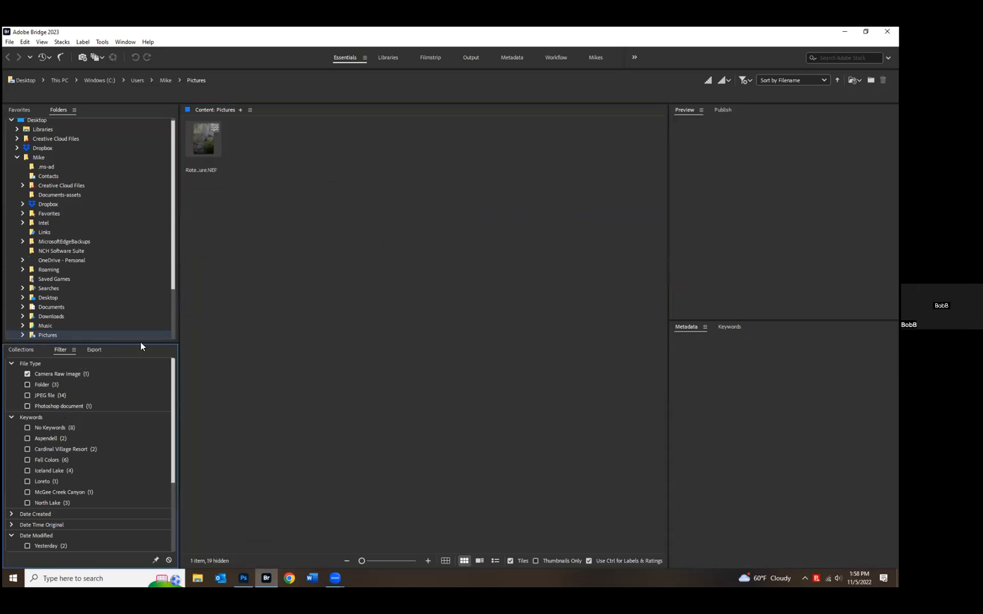
{"action": "left_click", "coordinate": [203, 138]}
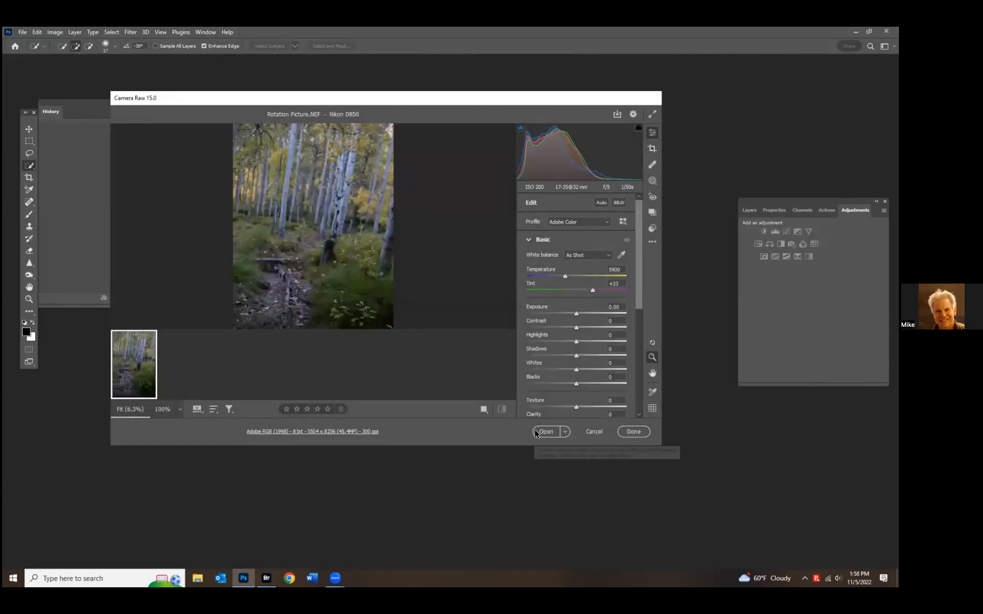
{"action": "left_click", "coordinate": [537, 432]}
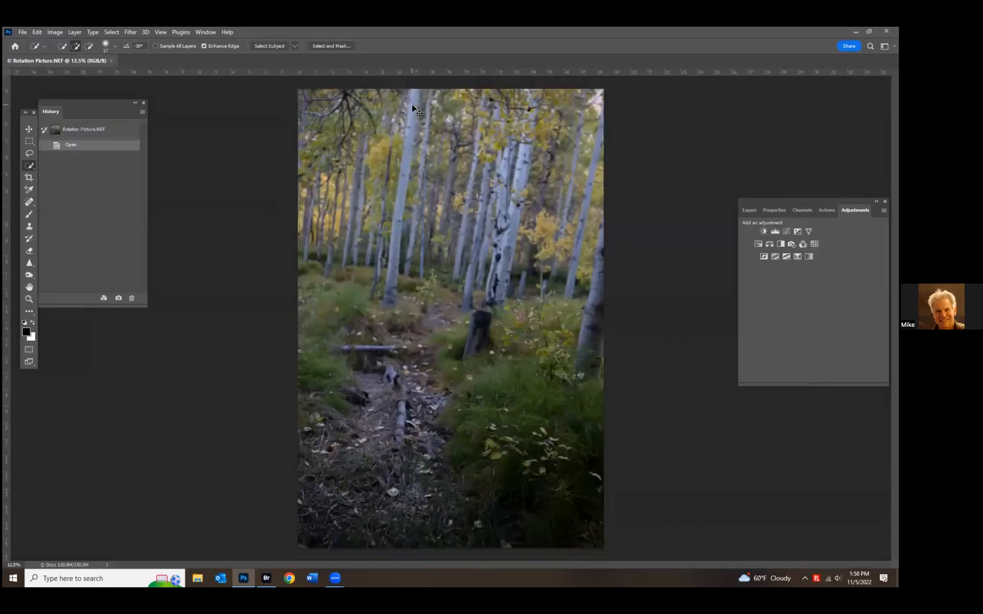
- Resize Rotation Picture.NEF to 11 inches wide, resampled with Bicubic Sharper (reduction)
{"action": "key", "text": "ctrl+minus"}
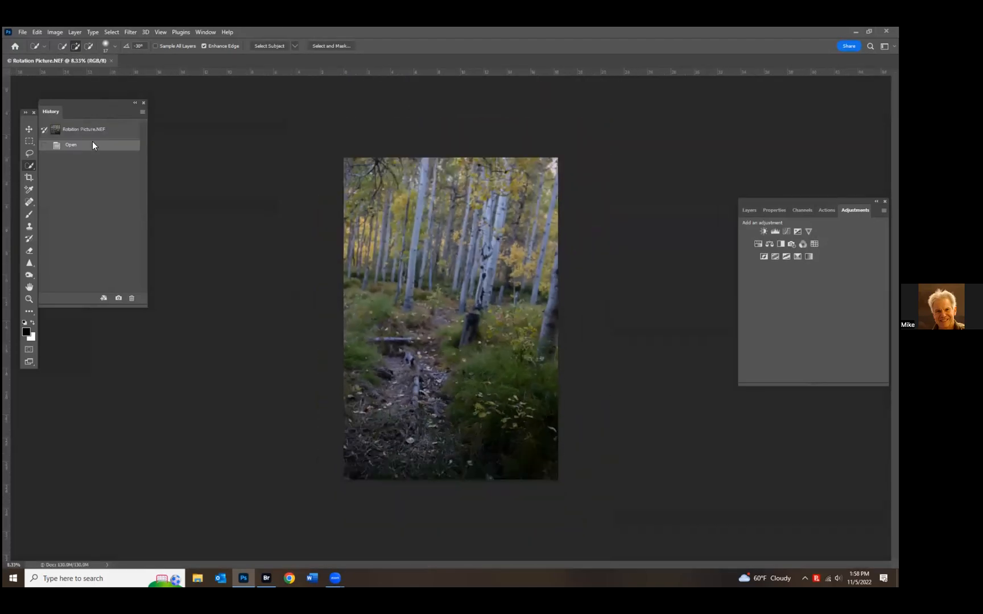
{"action": "left_click", "coordinate": [51, 33]}
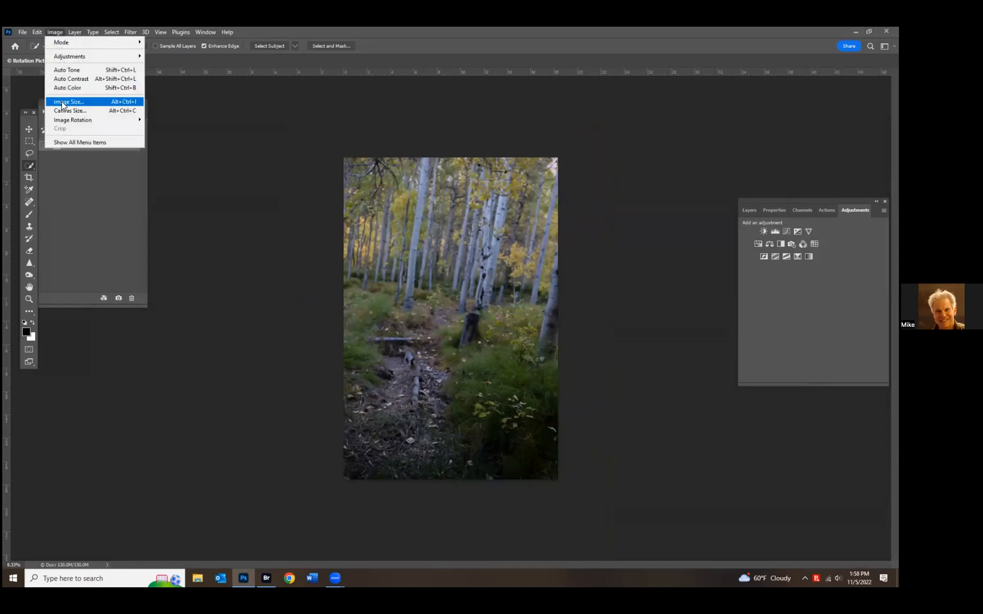
{"action": "left_click", "coordinate": [61, 103]}
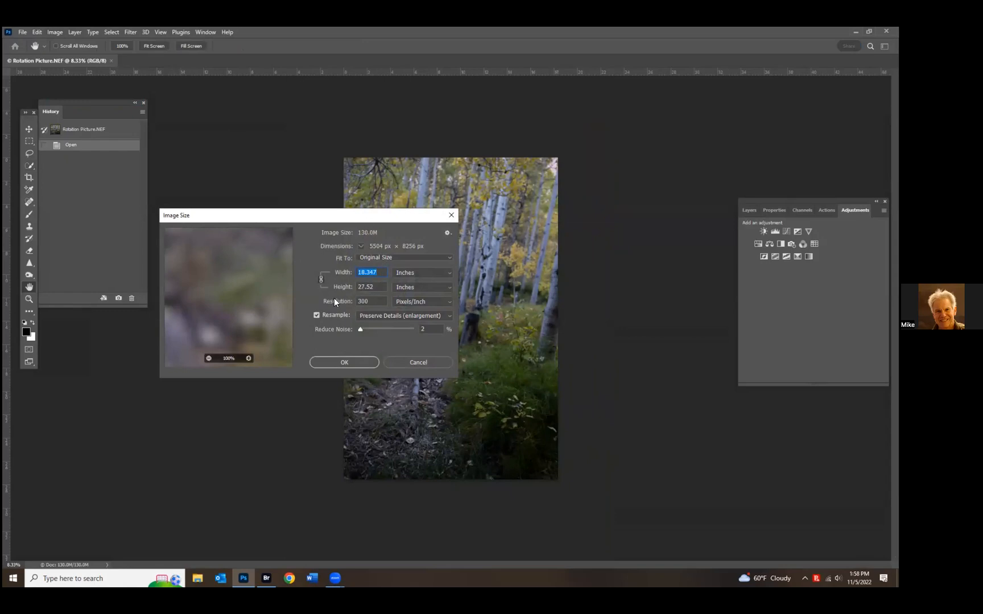
{"action": "left_click", "coordinate": [431, 315]}
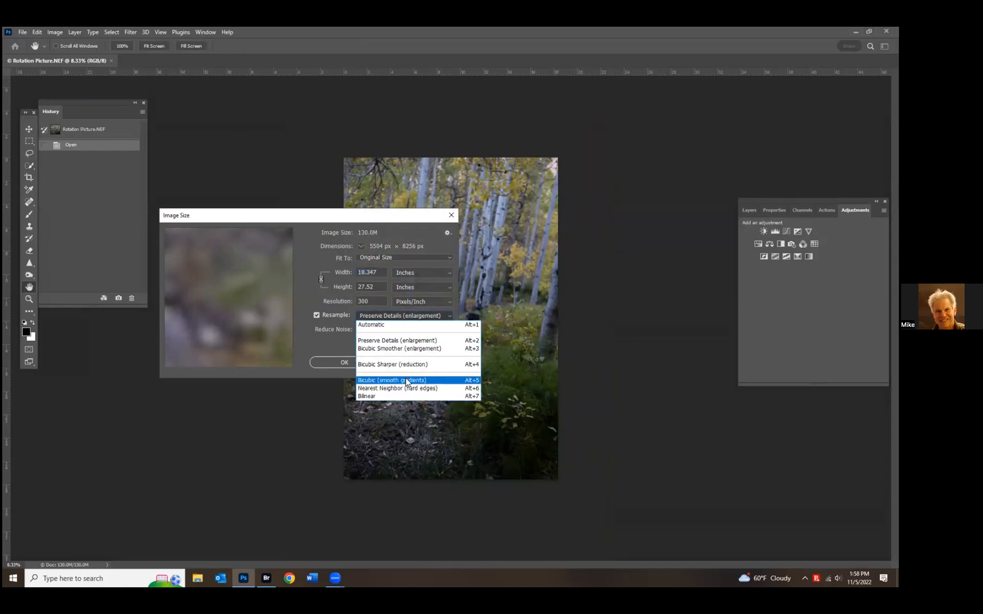
{"action": "left_click", "coordinate": [366, 365]}
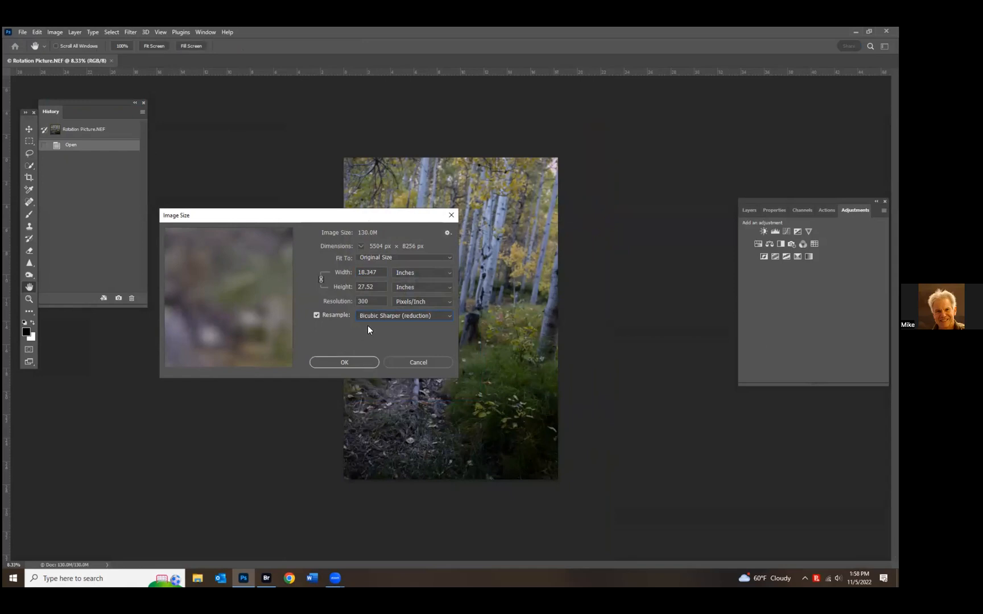
{"action": "left_click_drag", "start_coordinate": [382, 274], "coordinate": [336, 277]}
{"action": "type", "text": "11"}
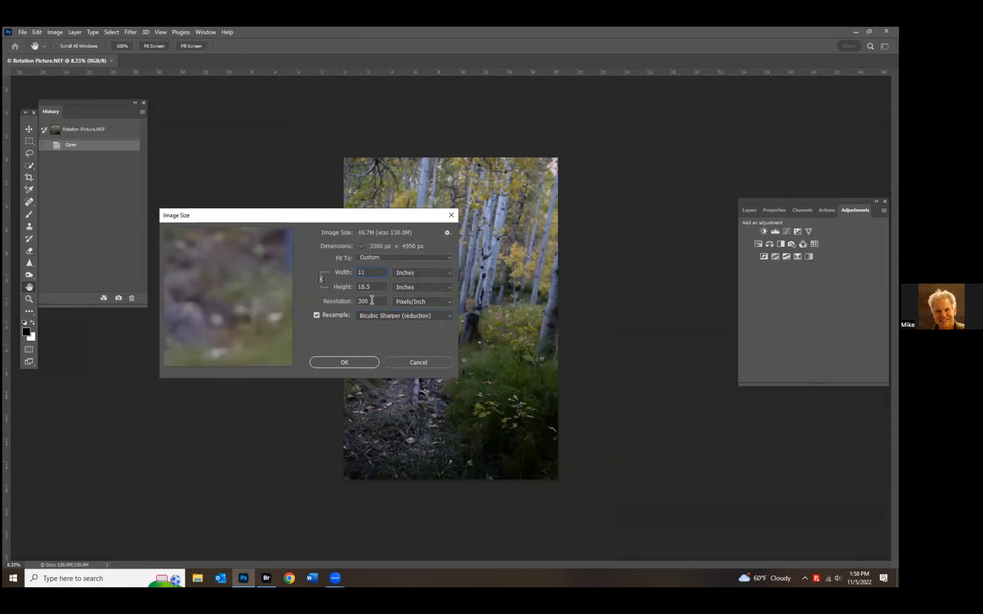
{"action": "left_click", "coordinate": [345, 362]}
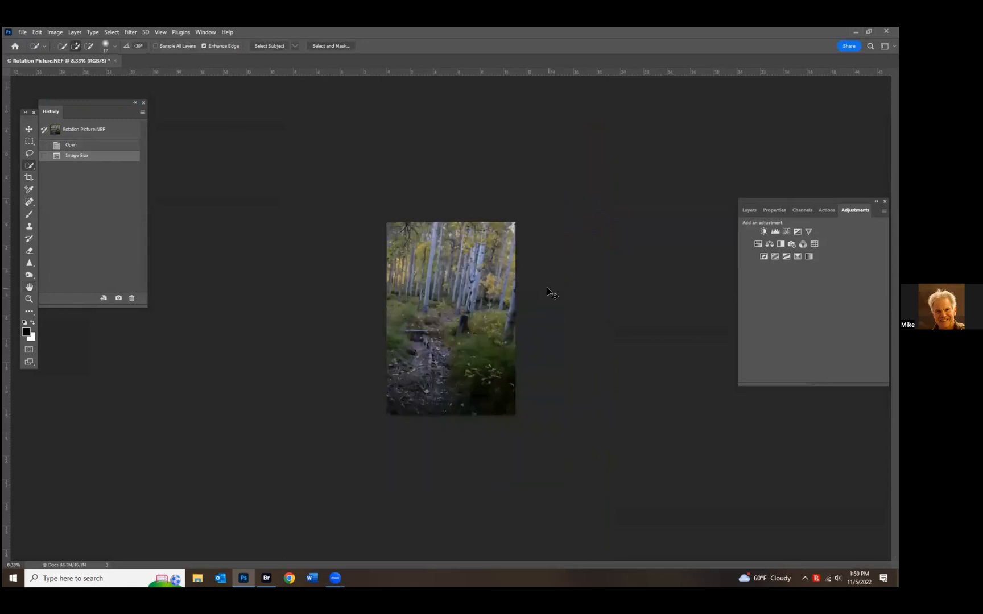
- Try trimming the canvas to 14 inches high with the top-centre anchor, and return to the preceding Image Size history state
{"action": "key", "text": "ctrl+plus"}
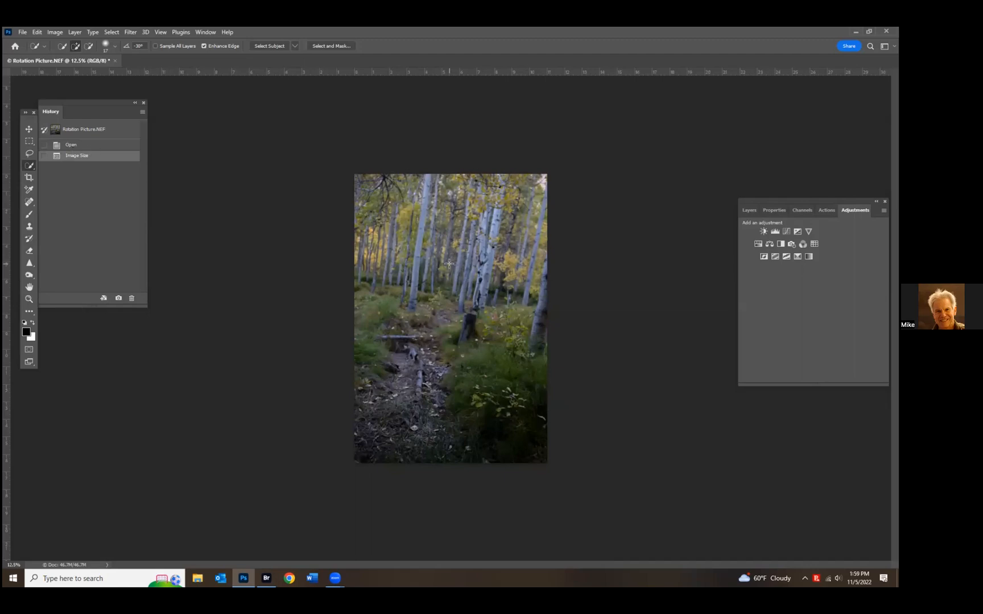
{"action": "left_click", "coordinate": [55, 32]}
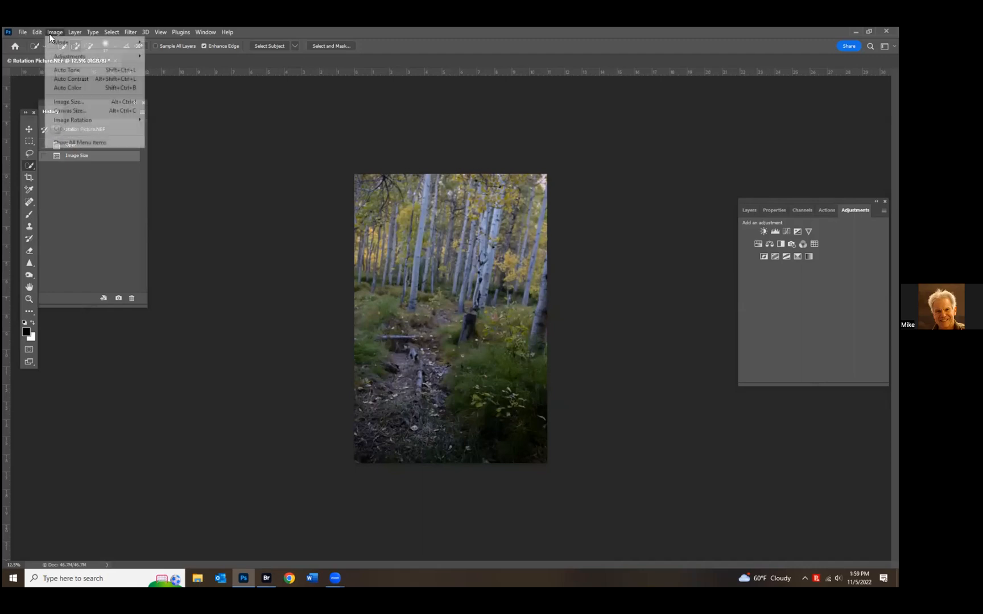
{"action": "left_click", "coordinate": [71, 111]}
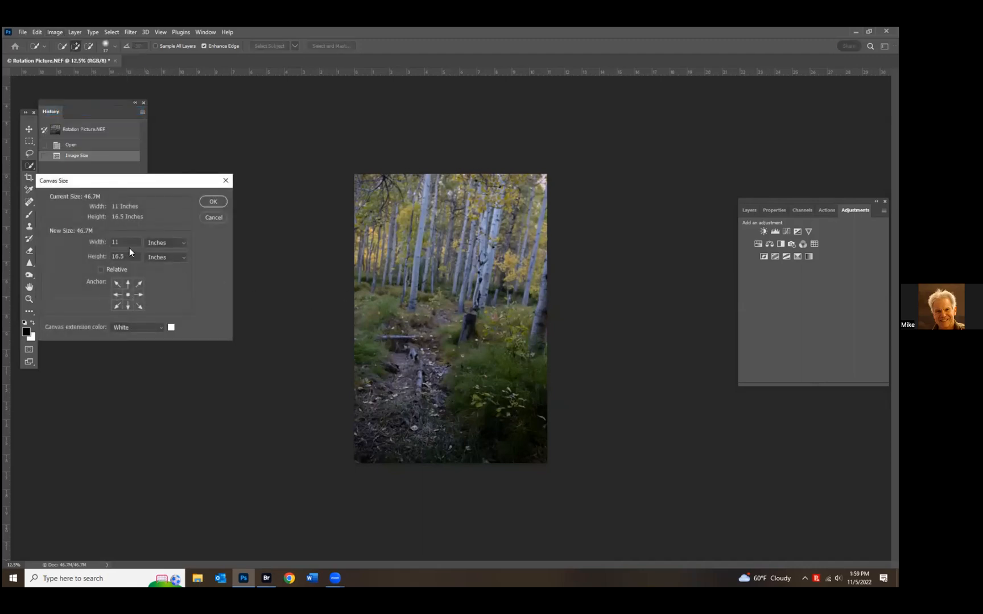
{"action": "left_click", "coordinate": [128, 283]}
{"action": "type", "text": "14"}
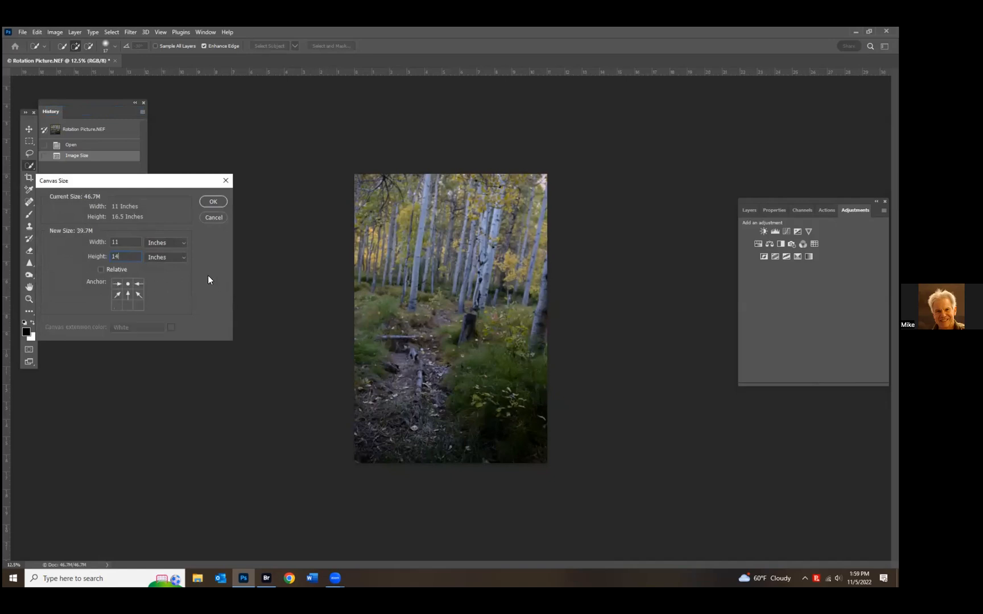
{"action": "left_click", "coordinate": [214, 198]}
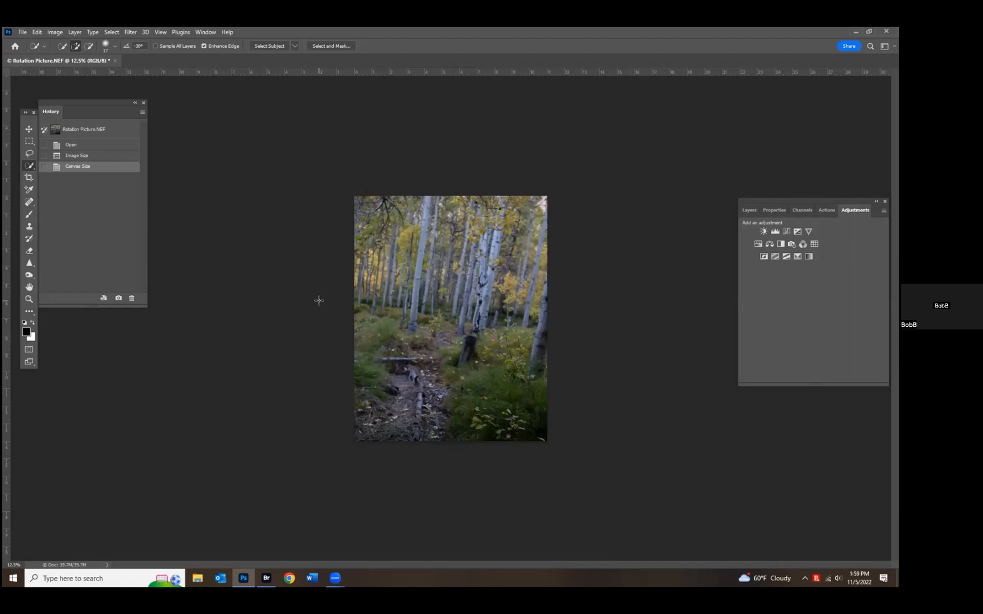
{"action": "left_click", "coordinate": [74, 157]}
- Enlarge Rotation Picture.NEF to 13 inches wide, resampled with Bicubic Sharper (reduction)
{"action": "left_click", "coordinate": [52, 34]}
{"action": "left_click", "coordinate": [61, 102]}
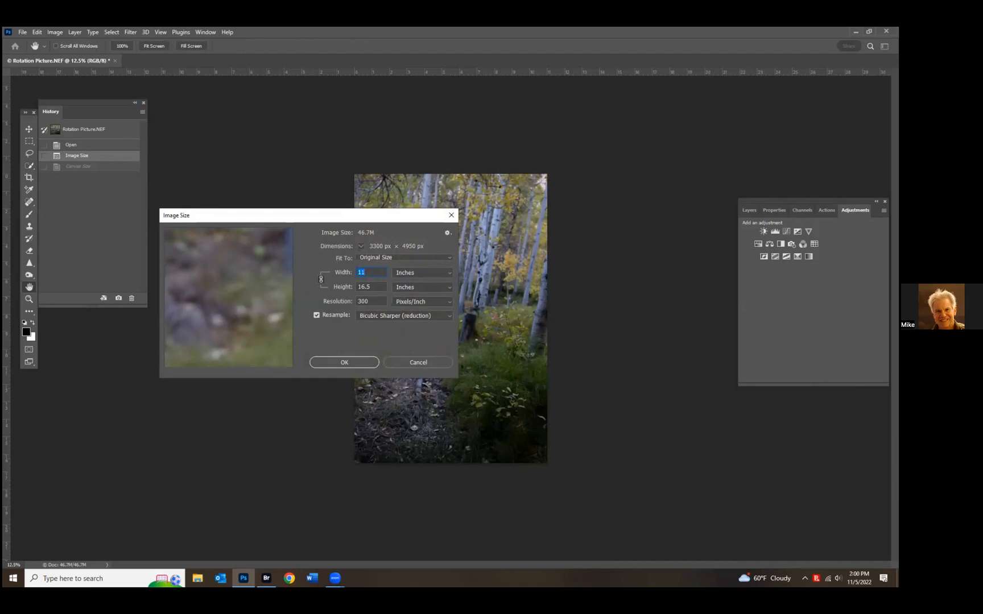
{"action": "type", "text": "20"}
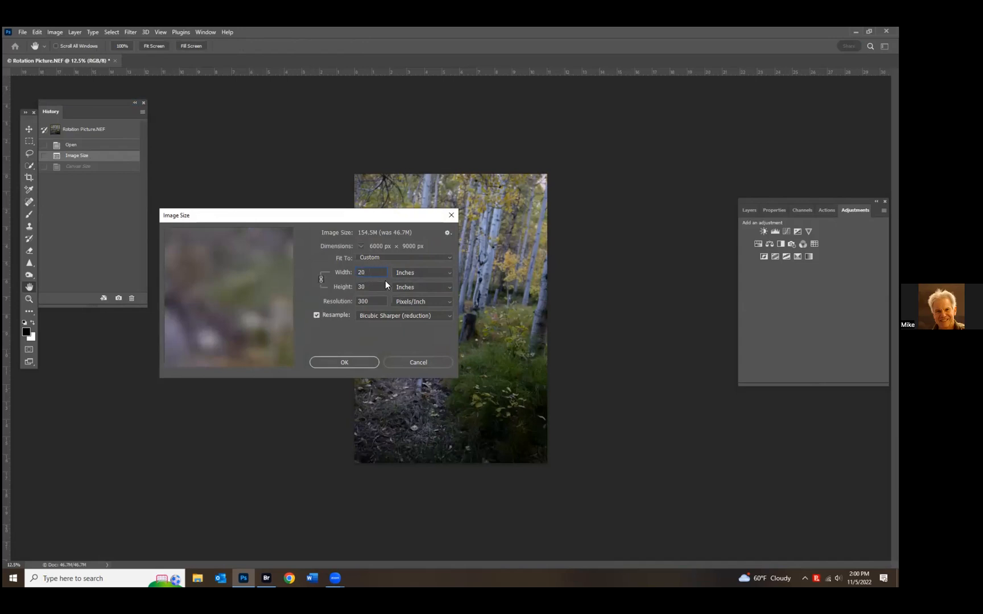
{"action": "left_click", "coordinate": [342, 277]}
{"action": "type", "text": "13"}
{"action": "left_click", "coordinate": [332, 363]}
- Enlarge the photo to 15 inches wide, resampled with Preserve Details (enlargement)
{"action": "left_click", "coordinate": [54, 32]}
{"action": "left_click", "coordinate": [66, 102]}
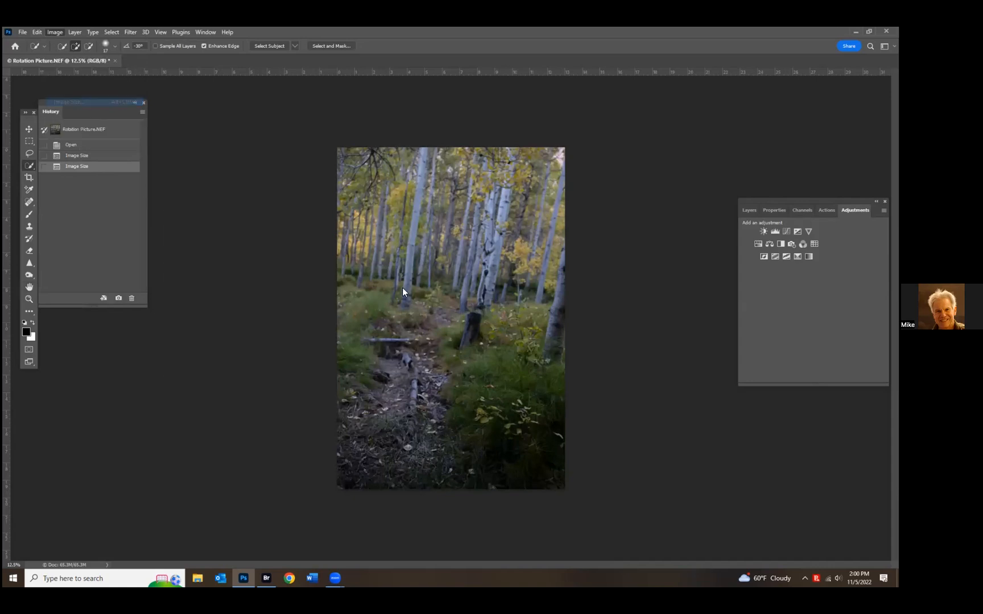
{"action": "left_click", "coordinate": [410, 316]}
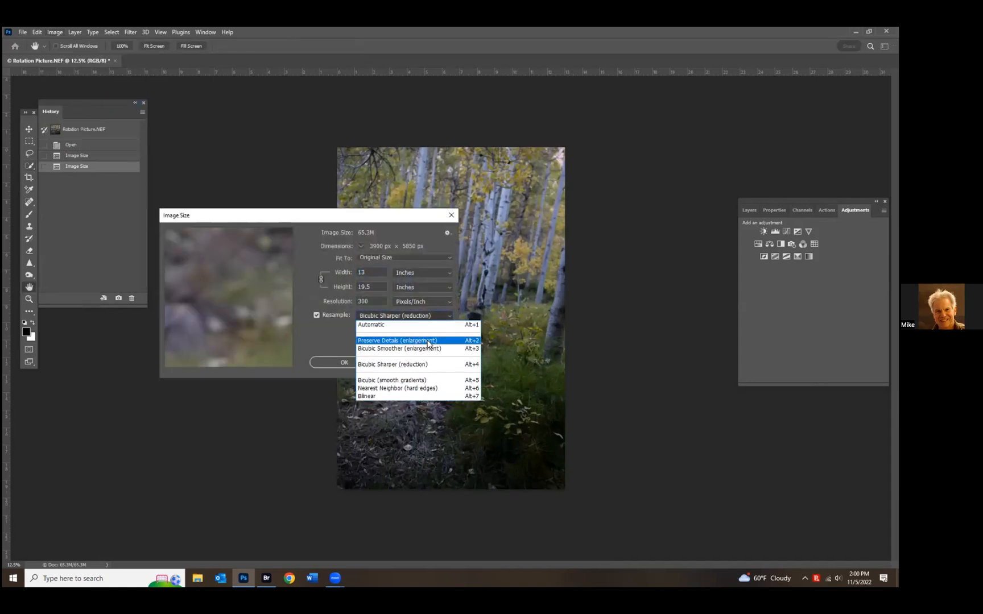
{"action": "left_click", "coordinate": [398, 340]}
{"action": "double_click", "coordinate": [365, 272]}
{"action": "type", "text": "115"}
{"action": "key", "text": "BackSpace"}
{"action": "key", "text": "BackSpace"}
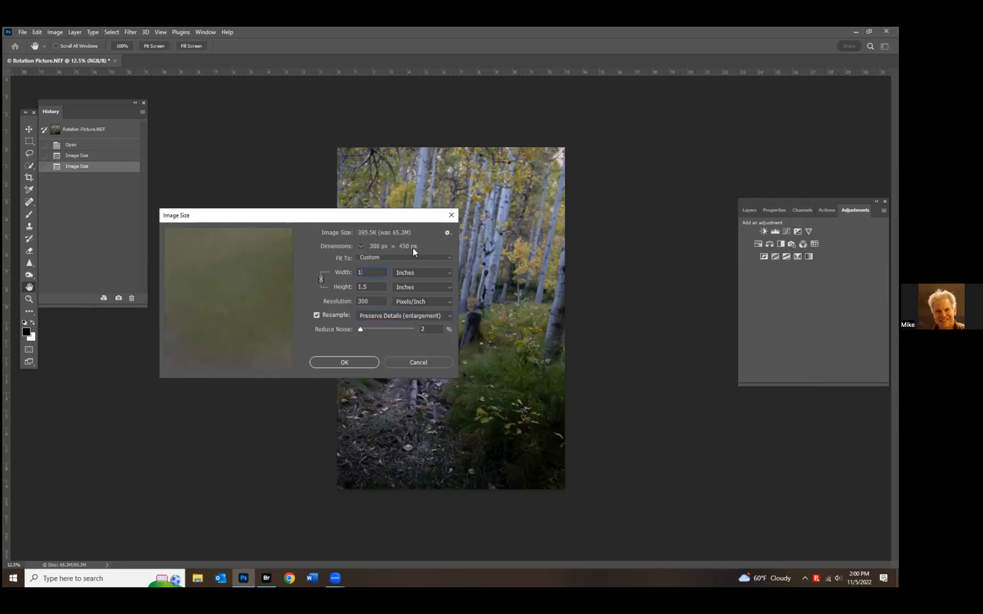
{"action": "type", "text": "5"}
{"action": "left_click", "coordinate": [344, 361]}
{"action": "key", "text": "w"}
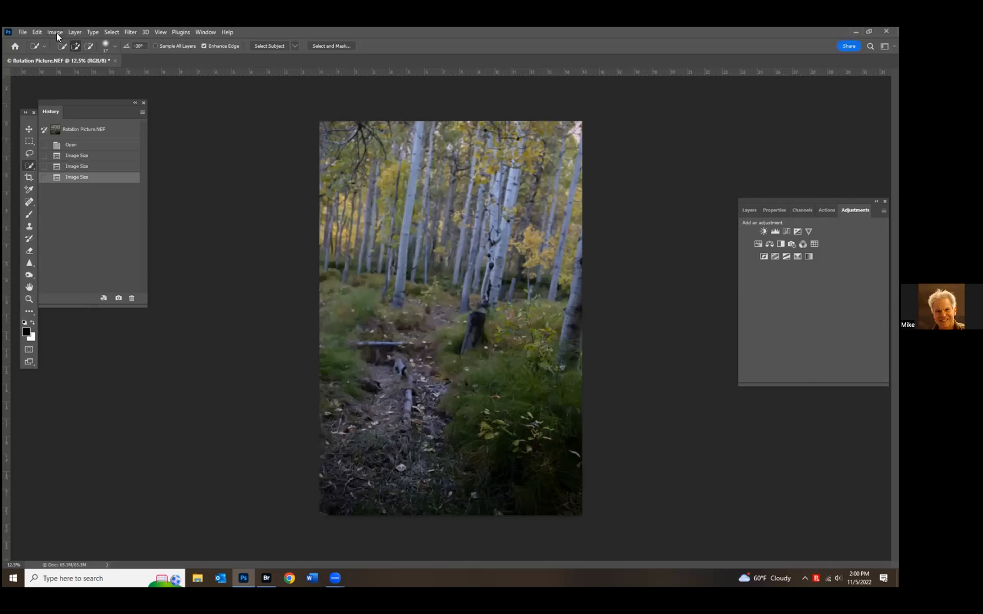
- Enlarge the photo again to 17 inches wide, keeping Preserve Details (enlargement) as the resampling method
{"action": "left_click", "coordinate": [56, 33]}
{"action": "left_click", "coordinate": [66, 98]}
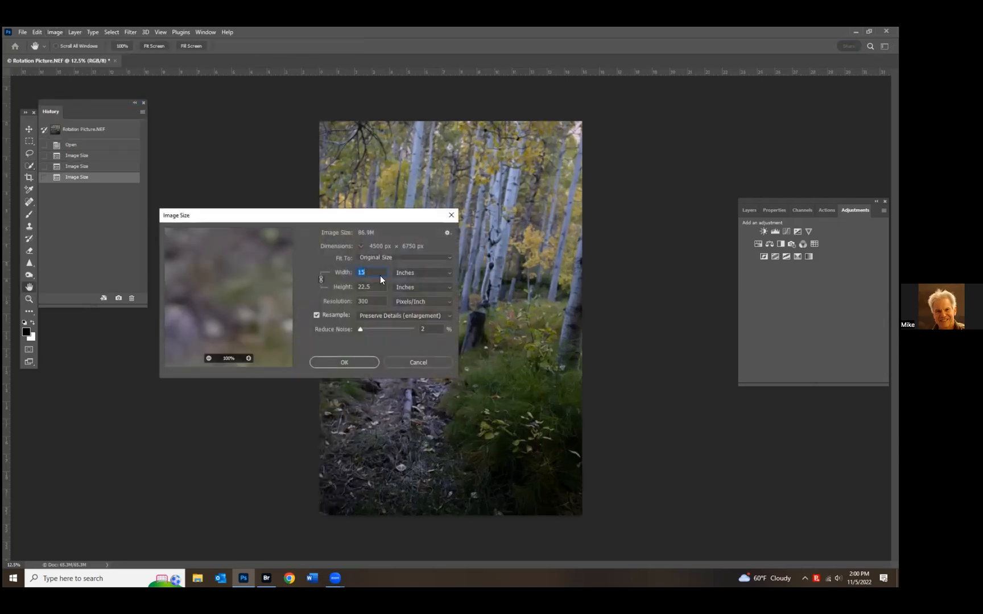
{"action": "type", "text": "17"}
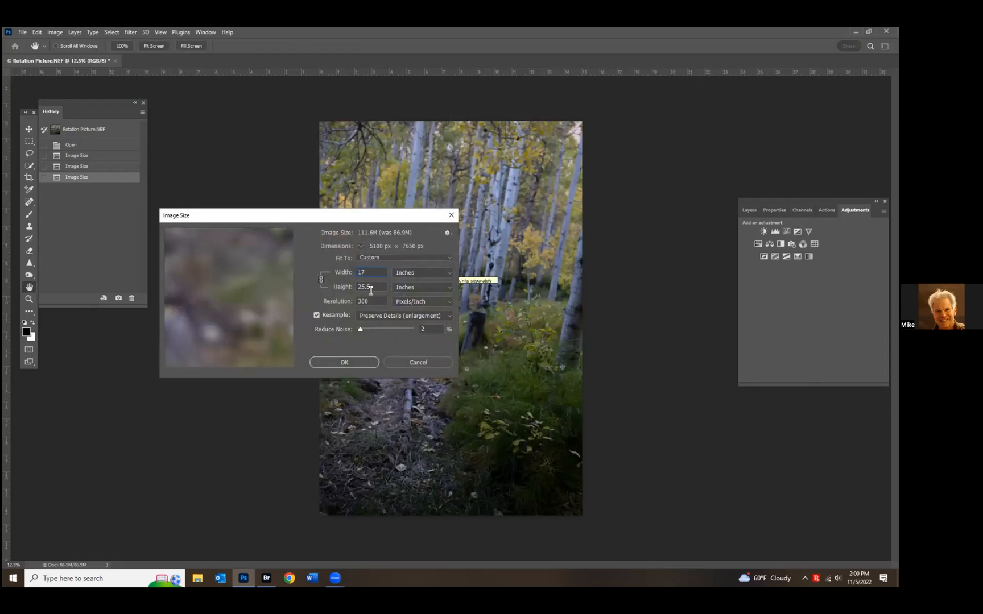
{"action": "left_click", "coordinate": [345, 362]}
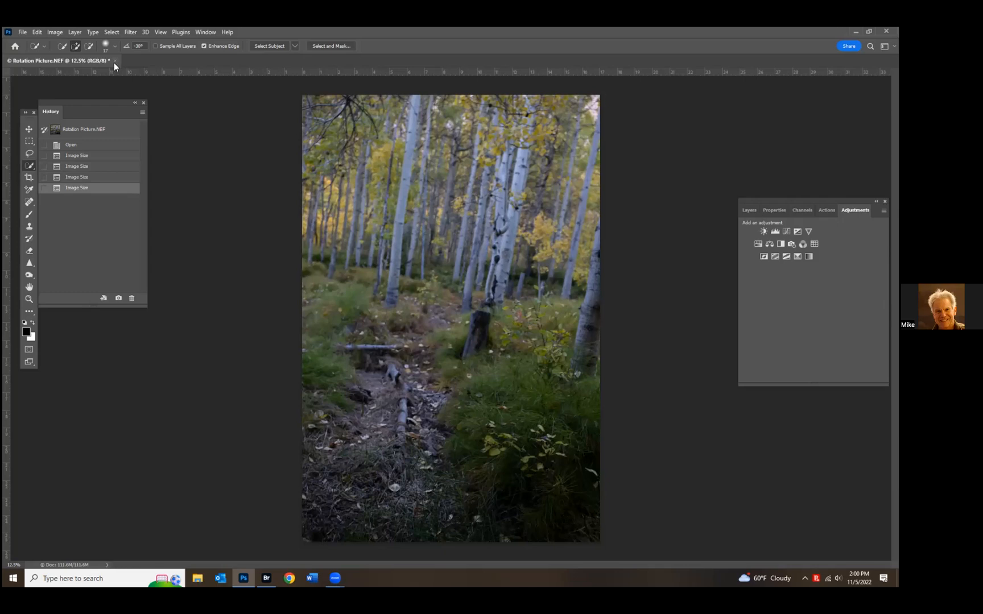
- Hide the History panel and close Rotation Picture.NEF without saving changes
{"action": "left_click_drag", "start_coordinate": [121, 100], "coordinate": [143, 100]}
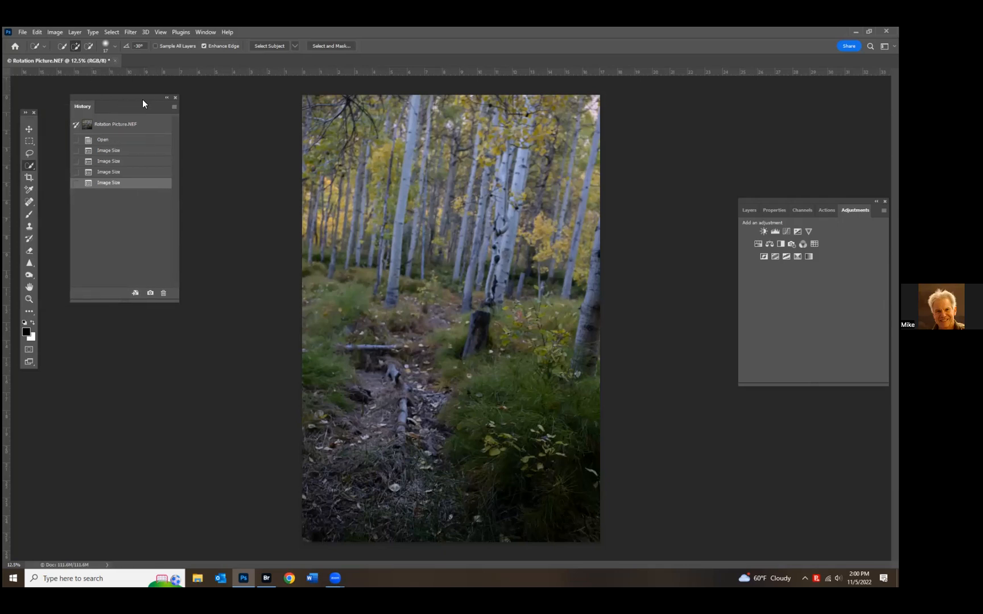
{"action": "left_click", "coordinate": [175, 98]}
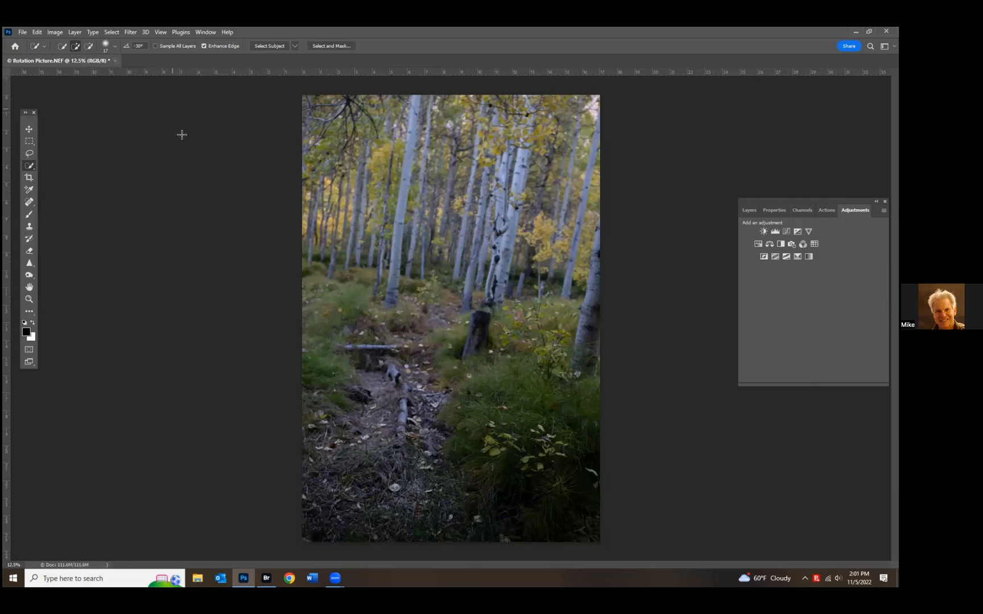
{"action": "left_click", "coordinate": [114, 61]}
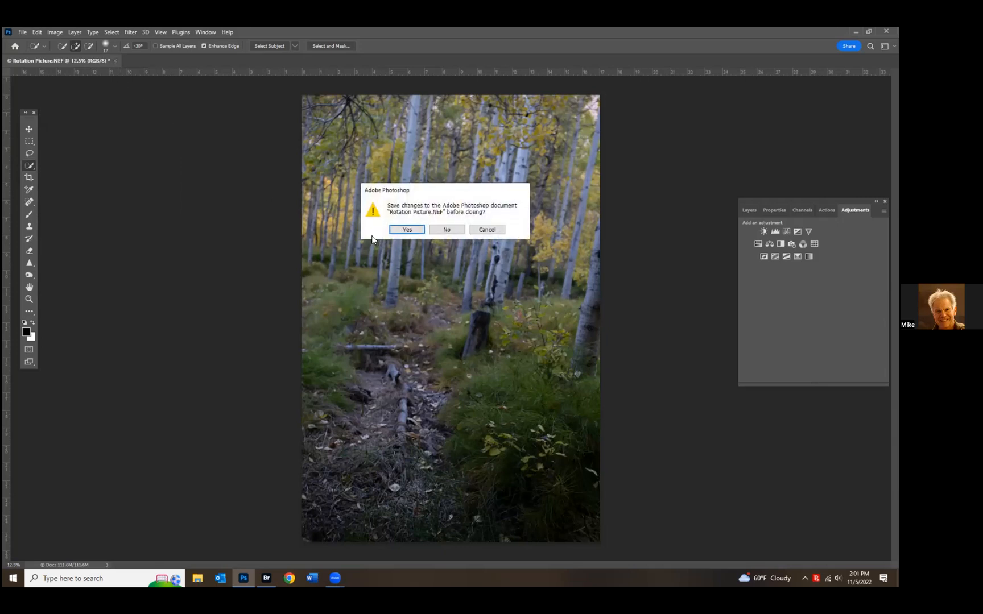
{"action": "left_click", "coordinate": [438, 230]}
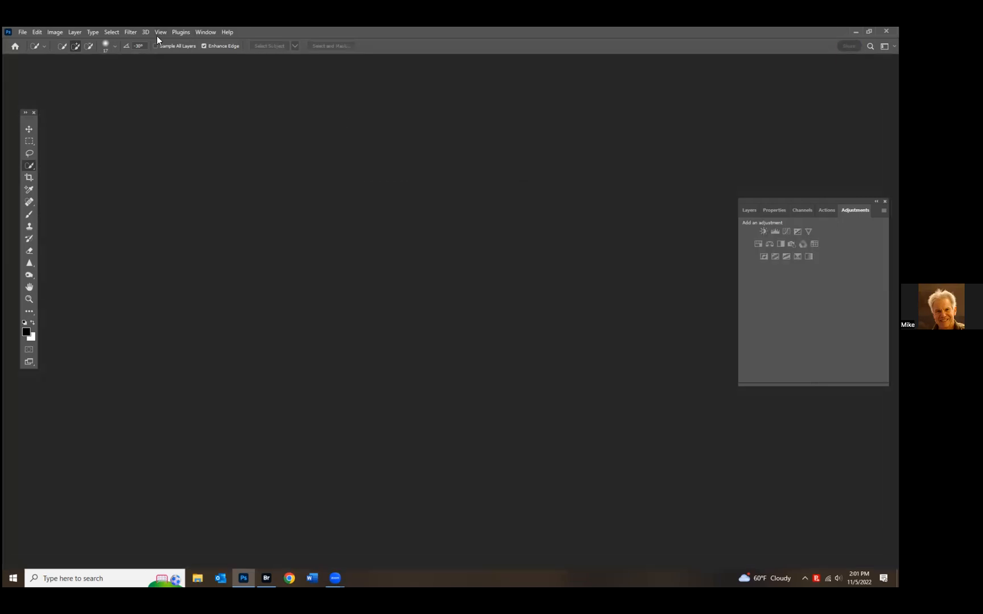
- Show the History panel again, and open 2 for pano.jpg from Adobe Bridge with the Camera Raw image filter cleared
{"action": "left_click", "coordinate": [206, 32]}
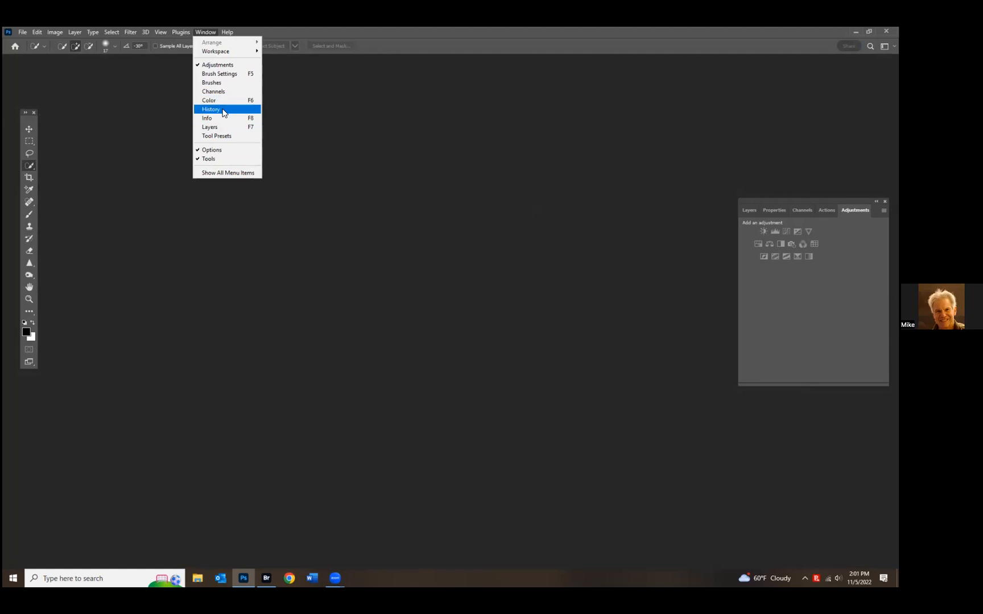
{"action": "left_click", "coordinate": [223, 112]}
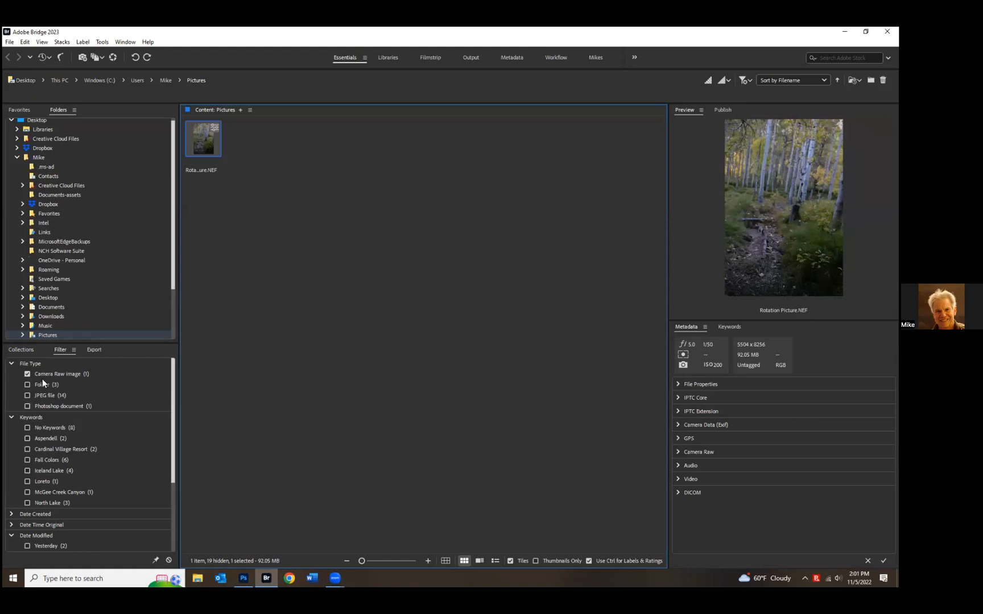
{"action": "left_click", "coordinate": [41, 374]}
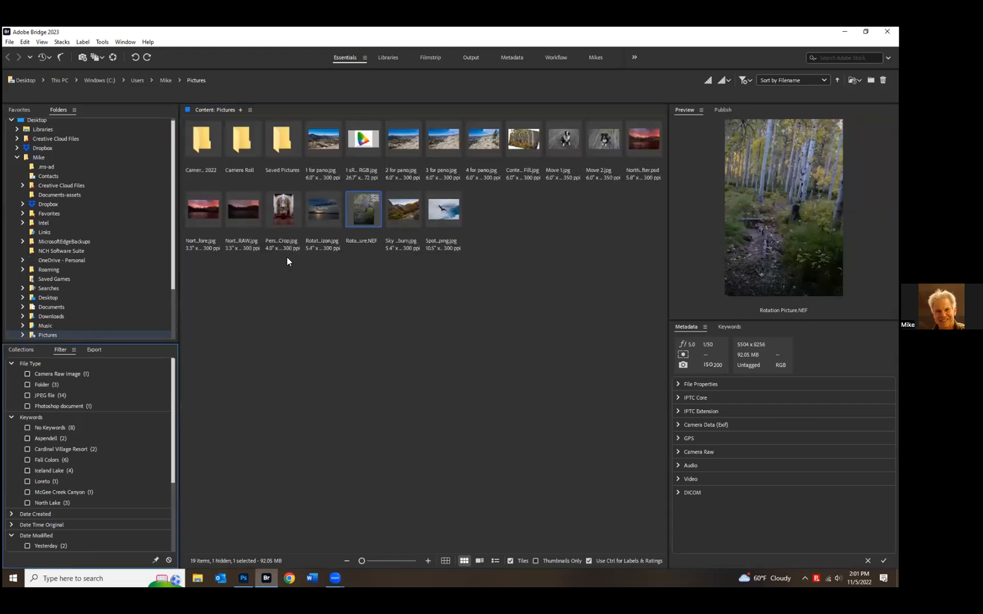
{"action": "double_click", "coordinate": [405, 145]}
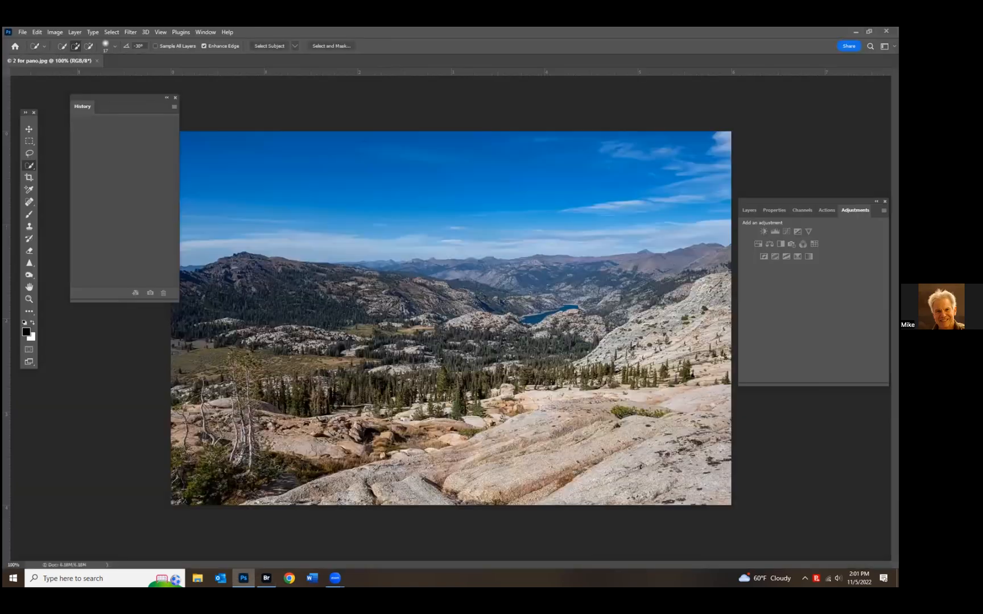
- Try cropping 2 for pano.jpg to a rectangular marquee around the meadow and trees at lower left, and revert to the opened state
{"action": "left_click", "coordinate": [29, 141]}
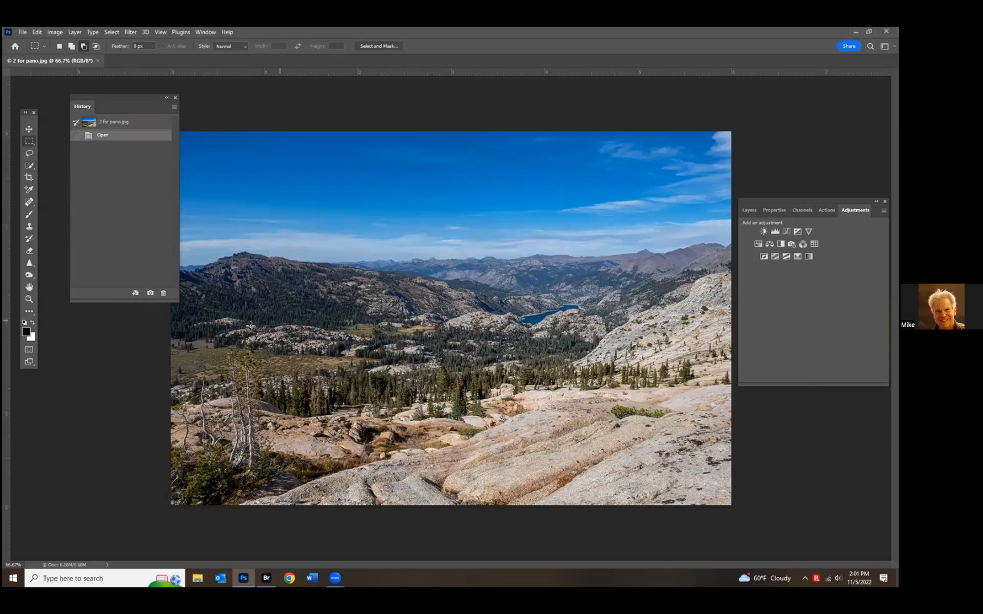
{"action": "left_click_drag", "start_coordinate": [257, 329], "coordinate": [412, 422]}
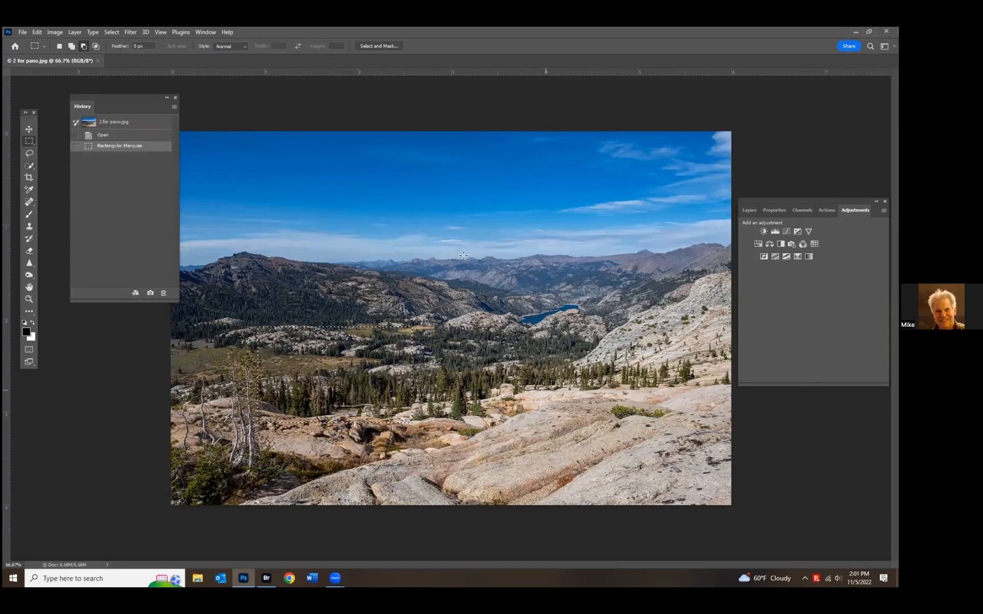
{"action": "left_click", "coordinate": [29, 177]}
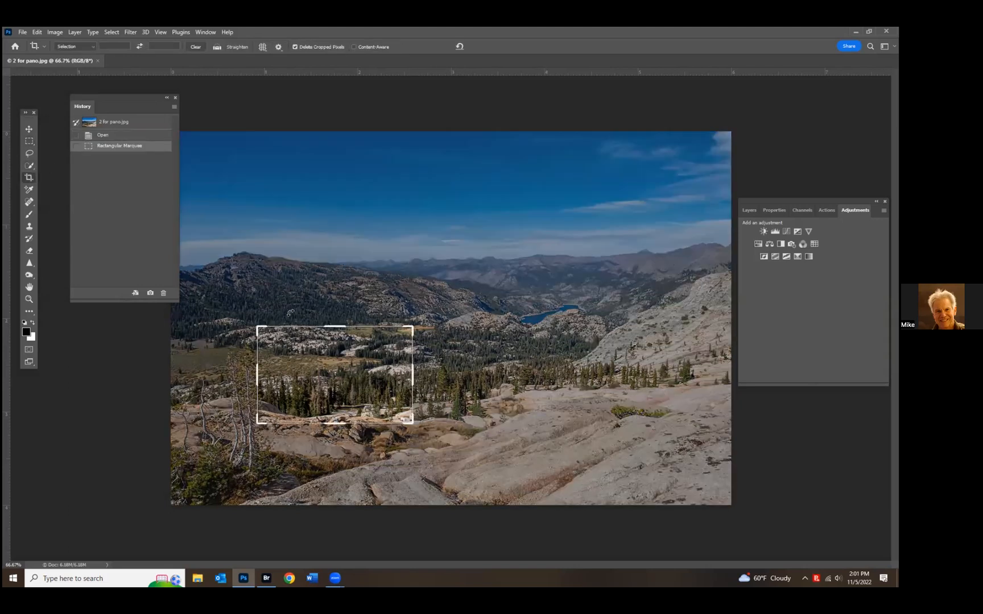
{"action": "left_click", "coordinate": [343, 283]}
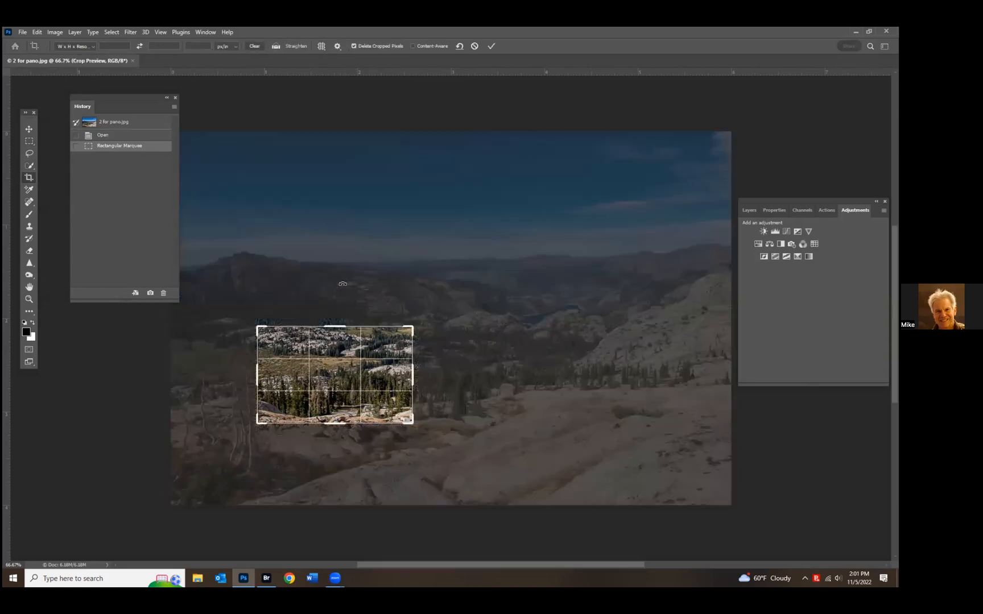
{"action": "key", "text": "Return"}
{"action": "key", "text": "ctrl"}
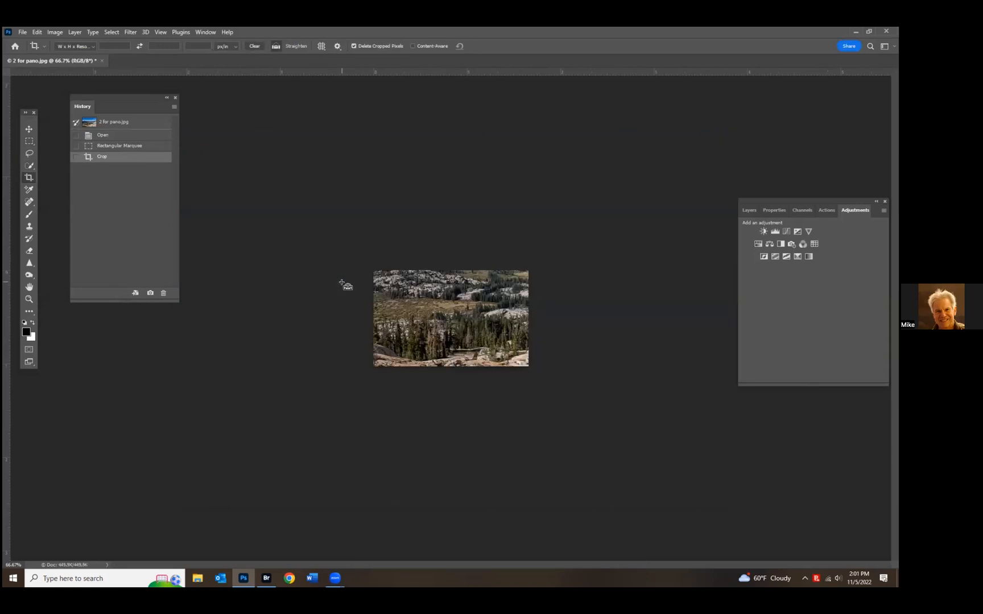
{"action": "key", "text": "ctrl+plus"}
{"action": "key", "text": "ctrl+plus"}
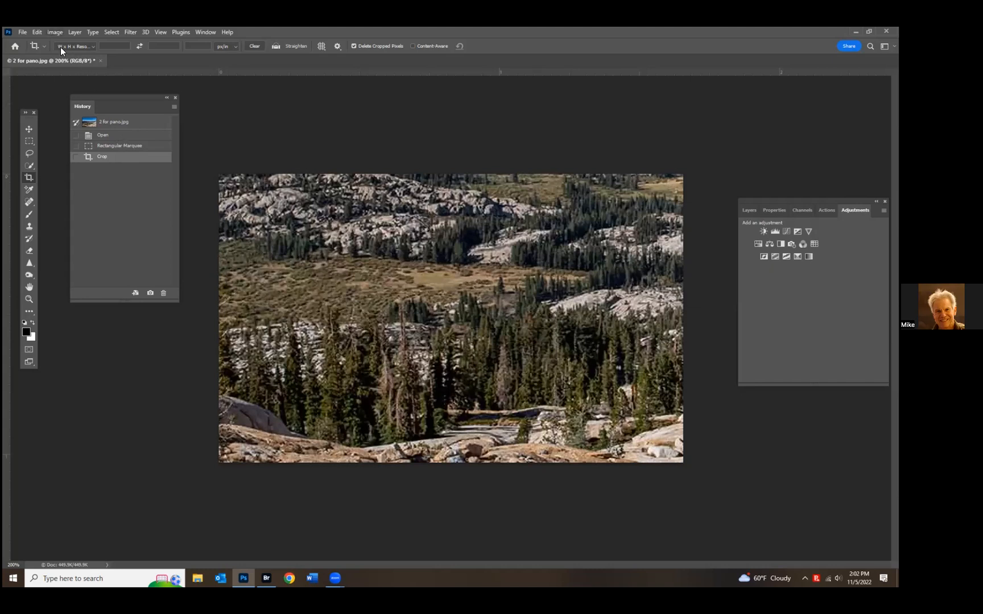
{"action": "left_click", "coordinate": [107, 135]}
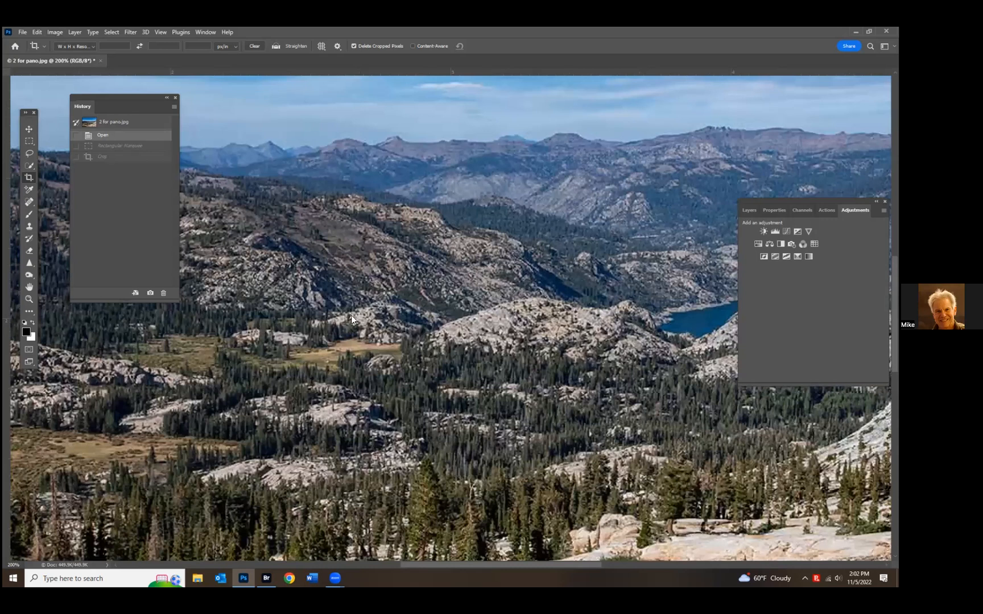
- Try an image height of 1090 pixels with the size units switched to pixels, and leave without applying it
{"action": "left_click", "coordinate": [55, 33]}
{"action": "left_click", "coordinate": [71, 102]}
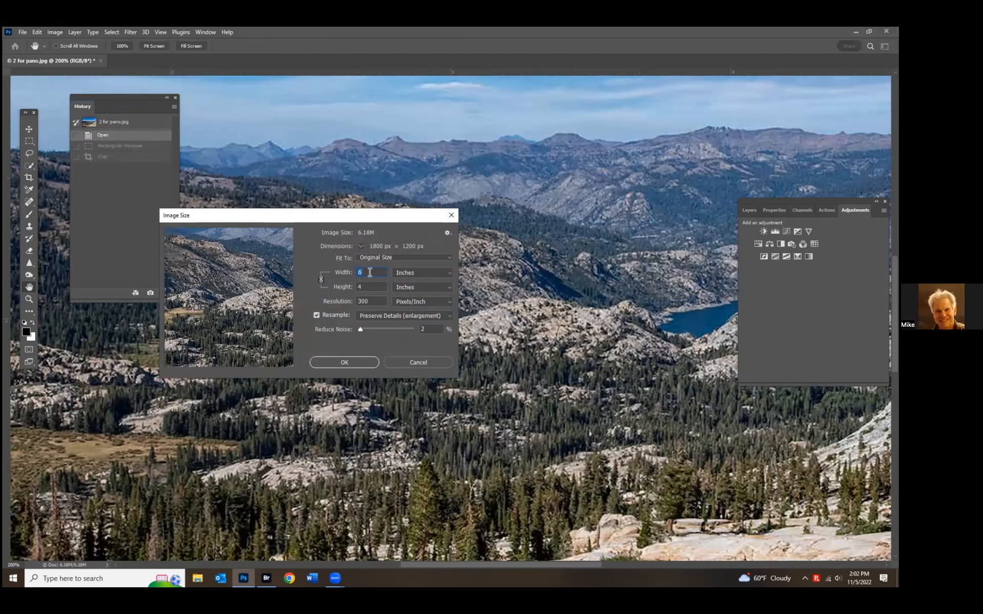
{"action": "left_click", "coordinate": [450, 272]}
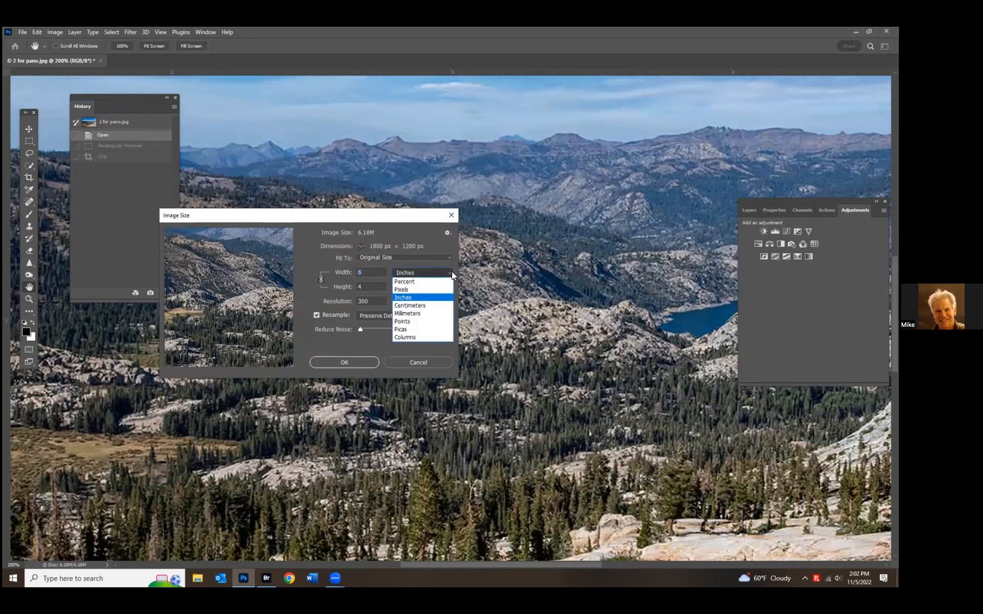
{"action": "left_click", "coordinate": [412, 290]}
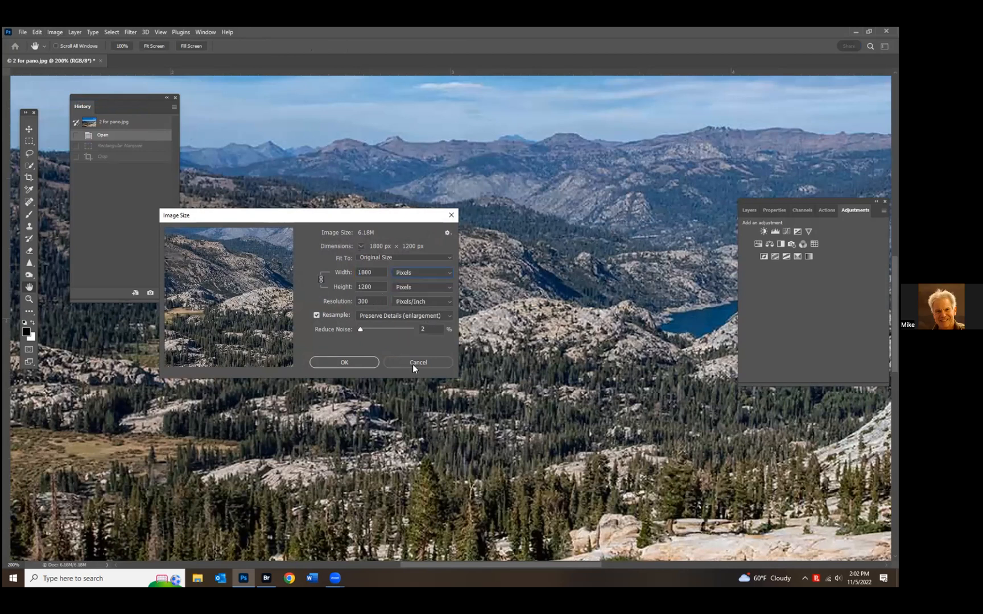
{"action": "double_click", "coordinate": [380, 286]}
{"action": "type", "text": "1090"}
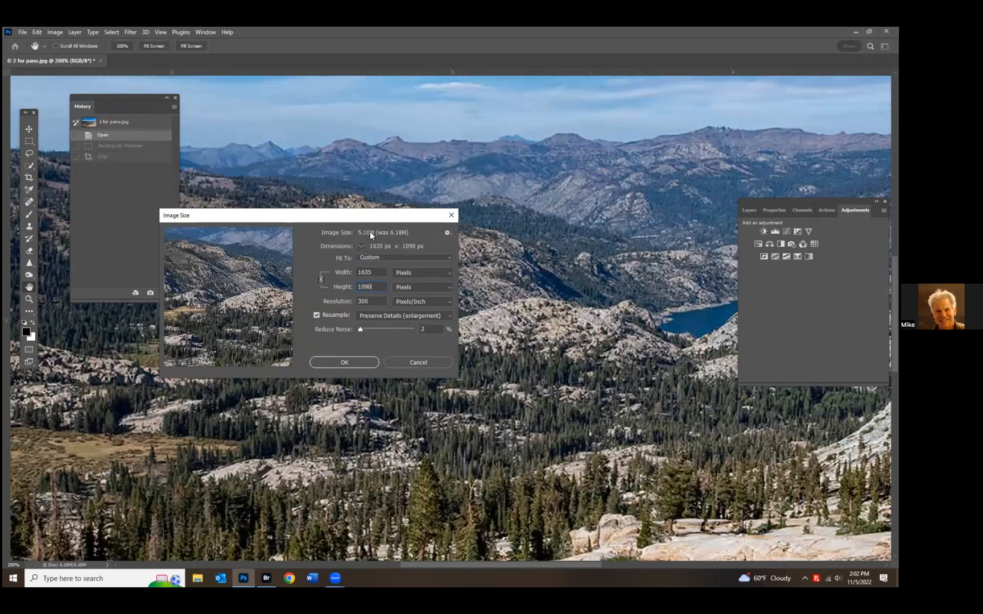
{"action": "left_click", "coordinate": [419, 363]}
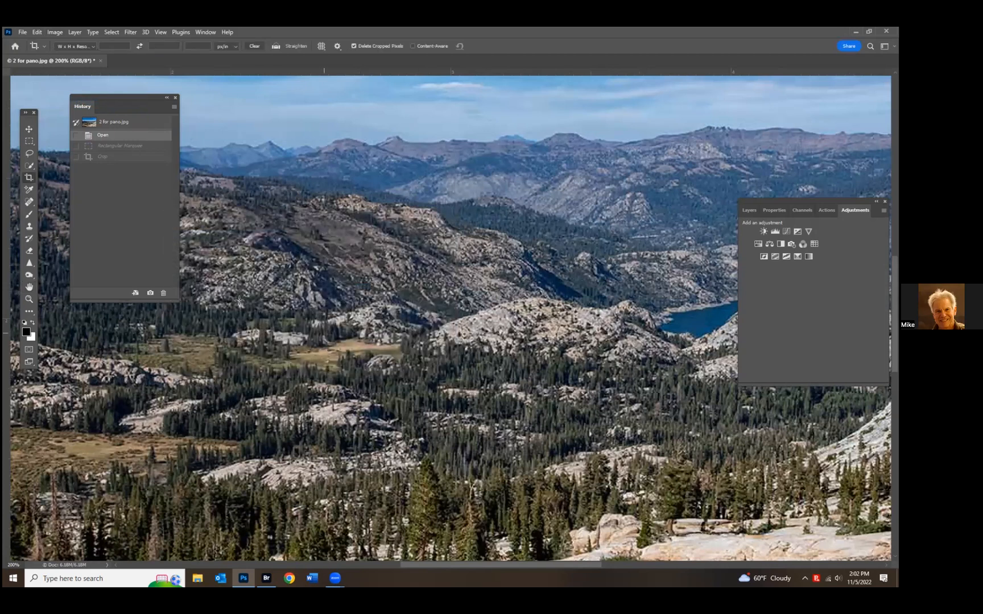
- Crop the photo to a small rectangle around the meadow amid the rocks and trees
{"action": "left_click_drag", "start_coordinate": [339, 376], "coordinate": [443, 413]}
{"action": "key", "text": "Return"}
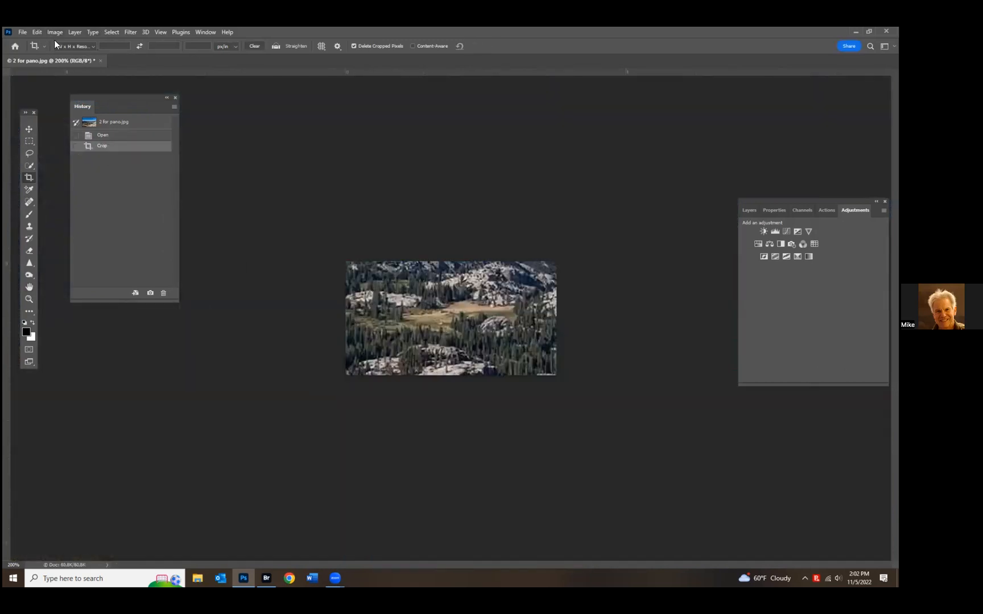
- Check the cropped photo's image size with the units switched to pixels, and leave without applying anything
{"action": "left_click", "coordinate": [54, 32]}
{"action": "left_click", "coordinate": [65, 100]}
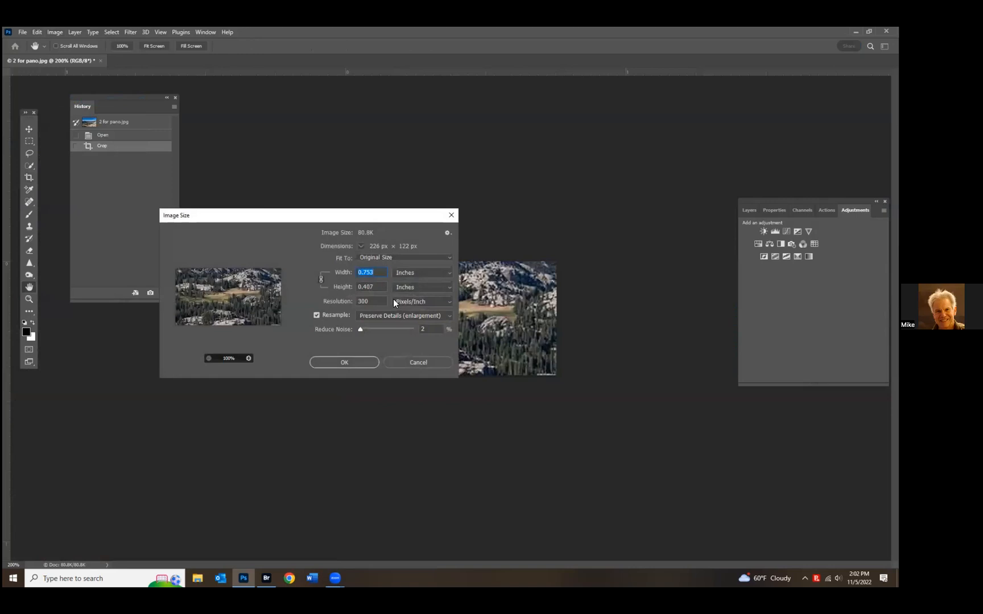
{"action": "left_click", "coordinate": [406, 285]}
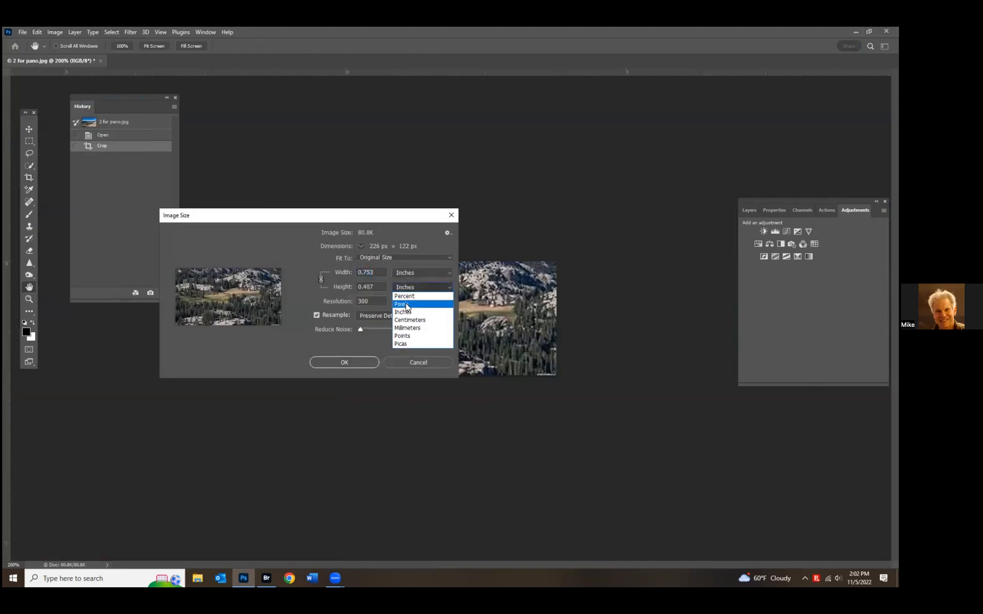
{"action": "left_click", "coordinate": [397, 302]}
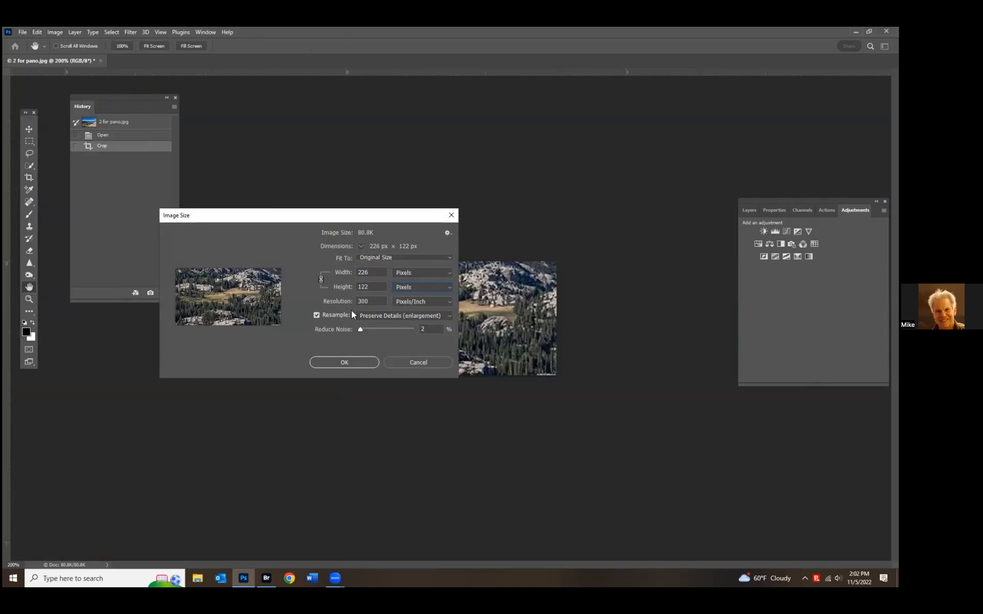
{"action": "left_click", "coordinate": [419, 364]}
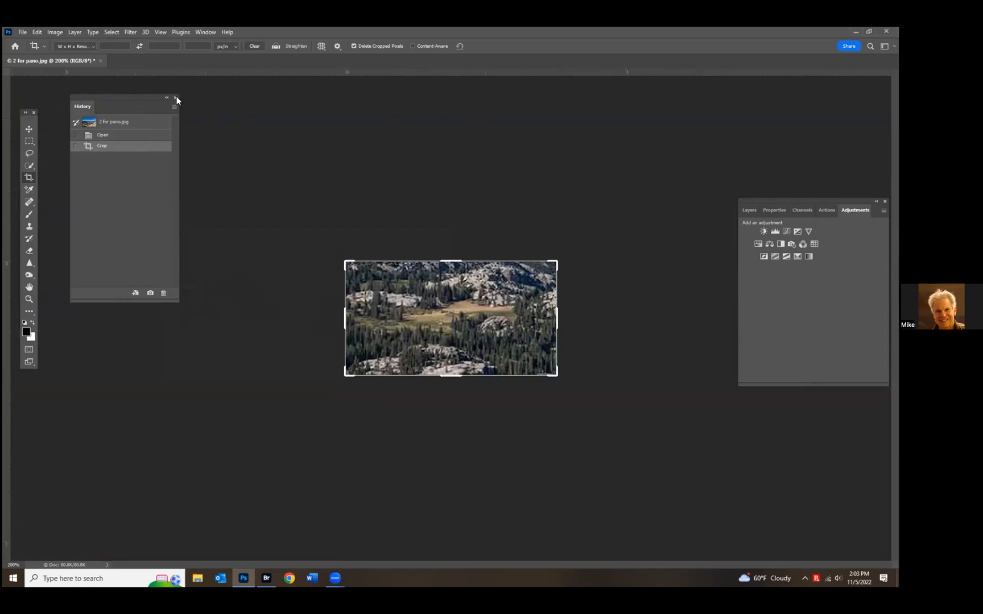
- Close the cropped photo without saving it, and reopen 2 for pano.jpg from the recent files
{"action": "left_click", "coordinate": [37, 31]}
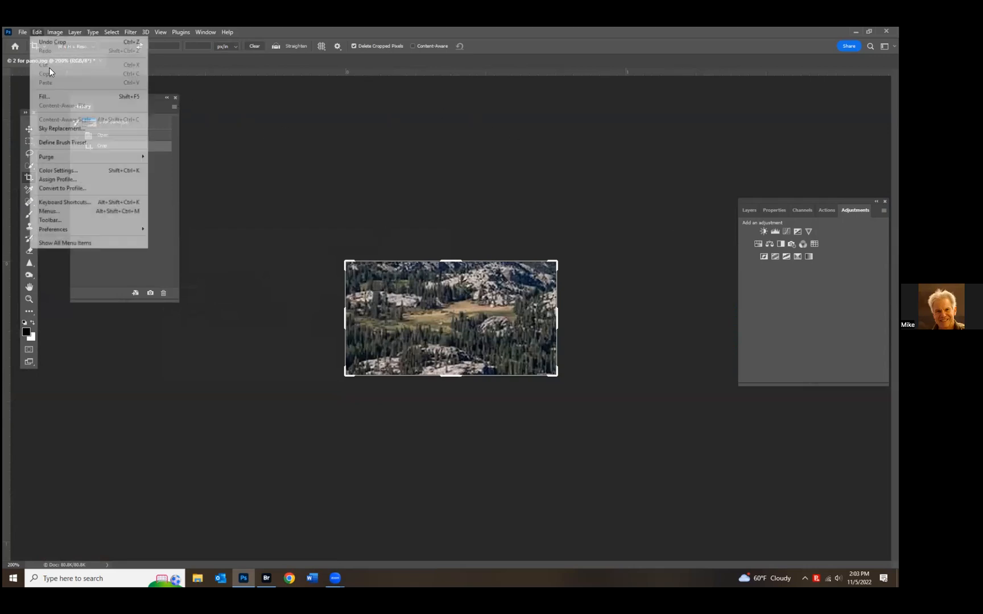
{"action": "left_click", "coordinate": [23, 32]}
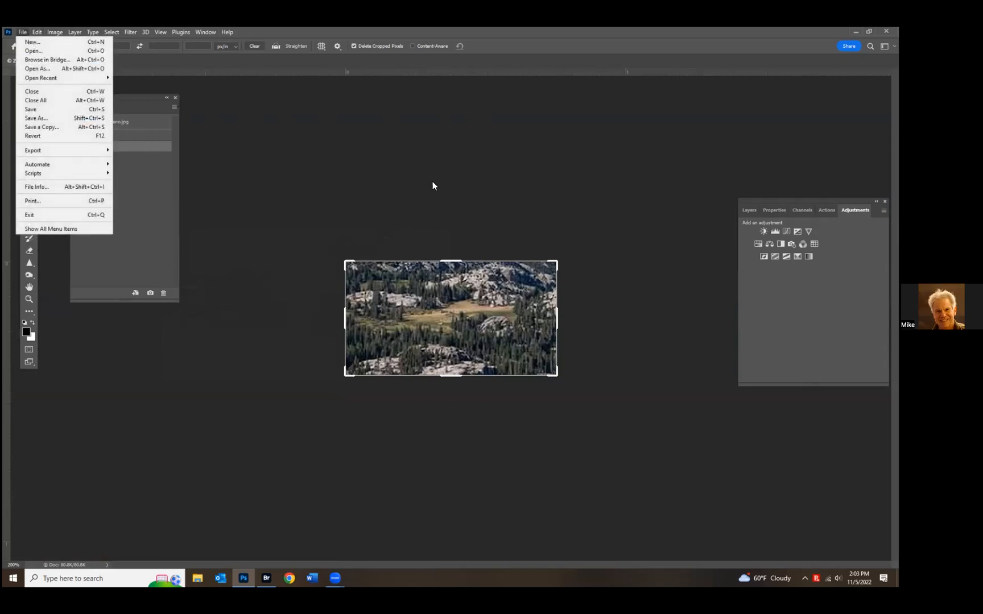
{"action": "left_click", "coordinate": [557, 107]}
{"action": "left_click", "coordinate": [101, 61]}
{"action": "left_click", "coordinate": [462, 229]}
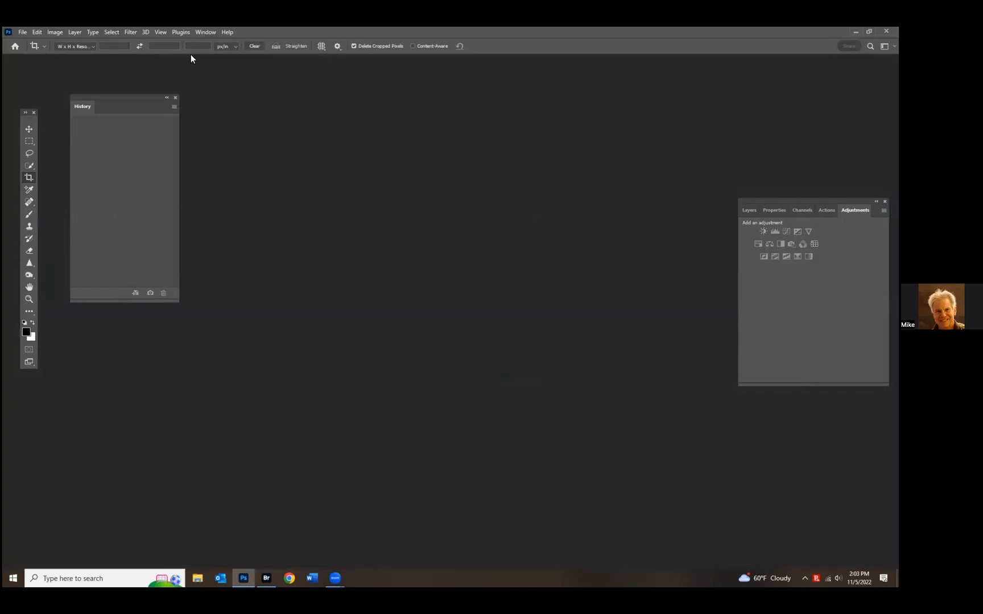
{"action": "left_click", "coordinate": [53, 33]}
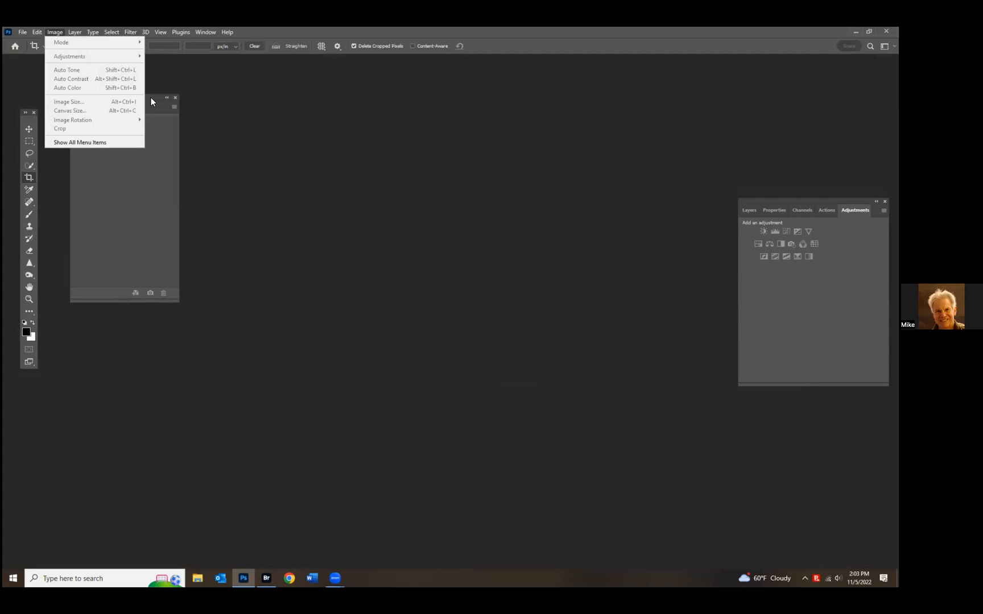
{"action": "left_click", "coordinate": [21, 33]}
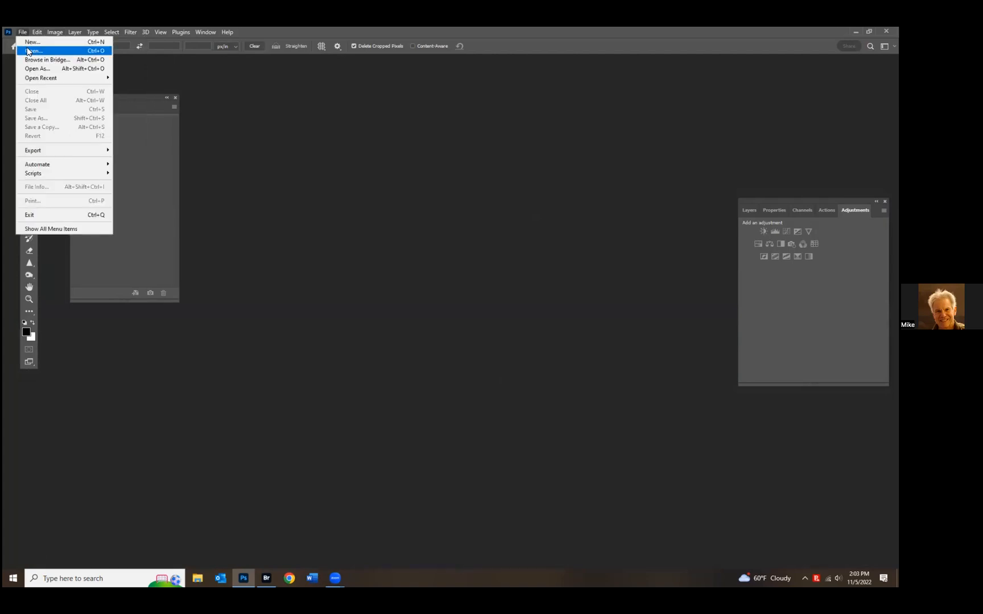
{"action": "mouse_move", "coordinate": [86, 78]}
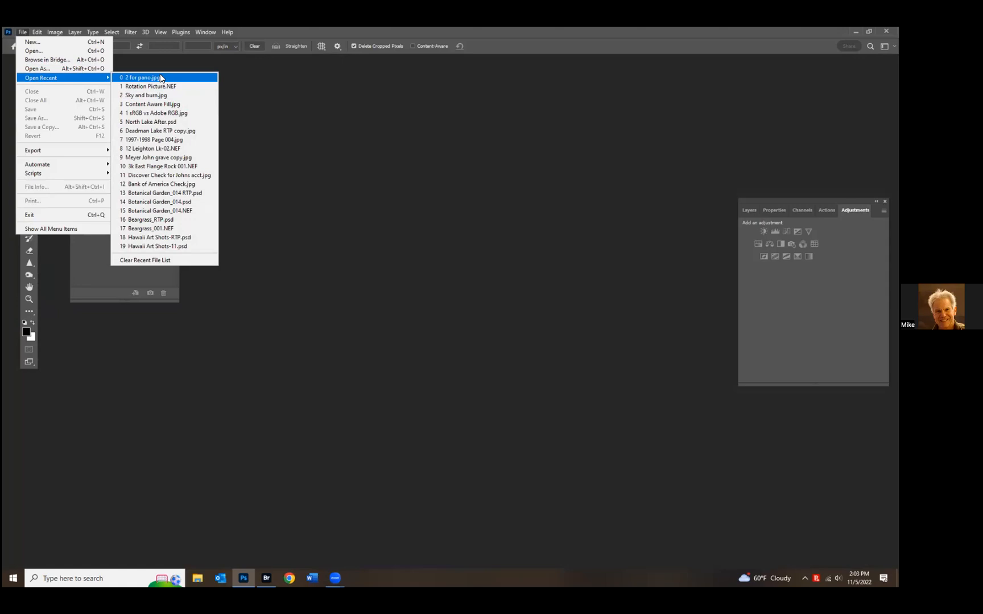
{"action": "left_click", "coordinate": [142, 78]}
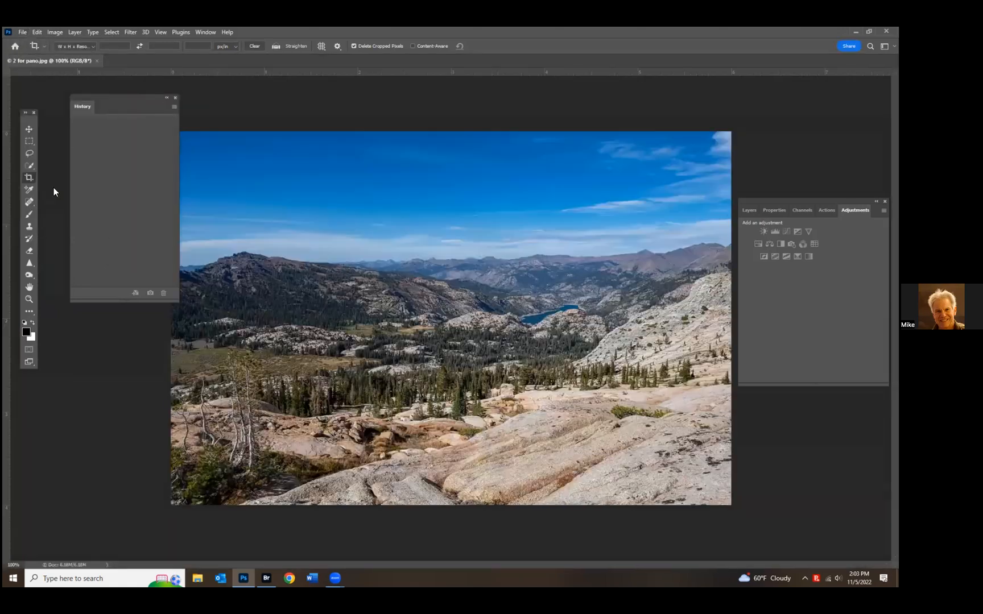
- Try rotating the whole image by 180°, and revert to the opened state in the history
{"action": "left_click", "coordinate": [33, 190]}
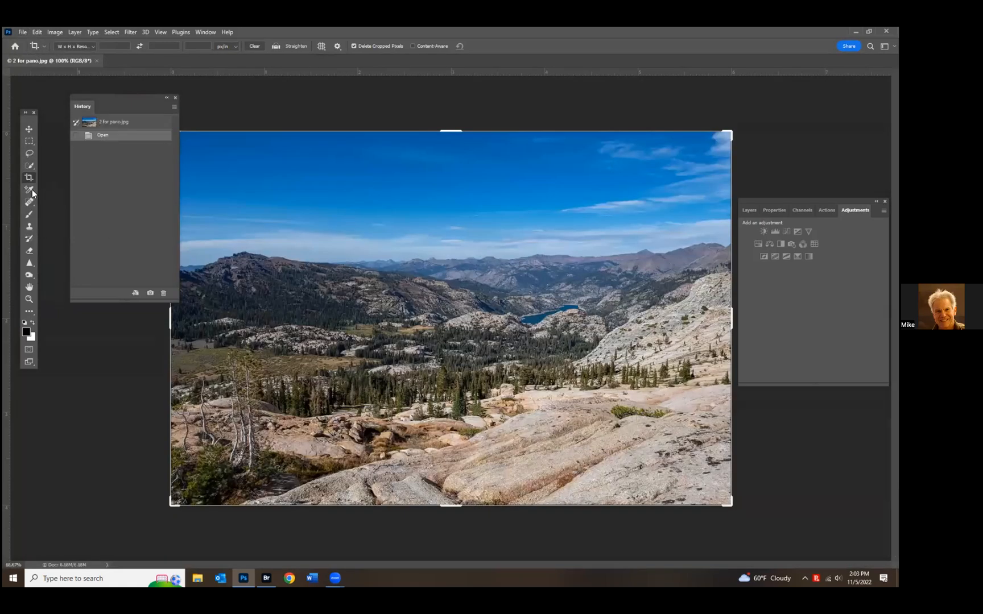
{"action": "left_click", "coordinate": [55, 32]}
{"action": "mouse_move", "coordinate": [71, 120]}
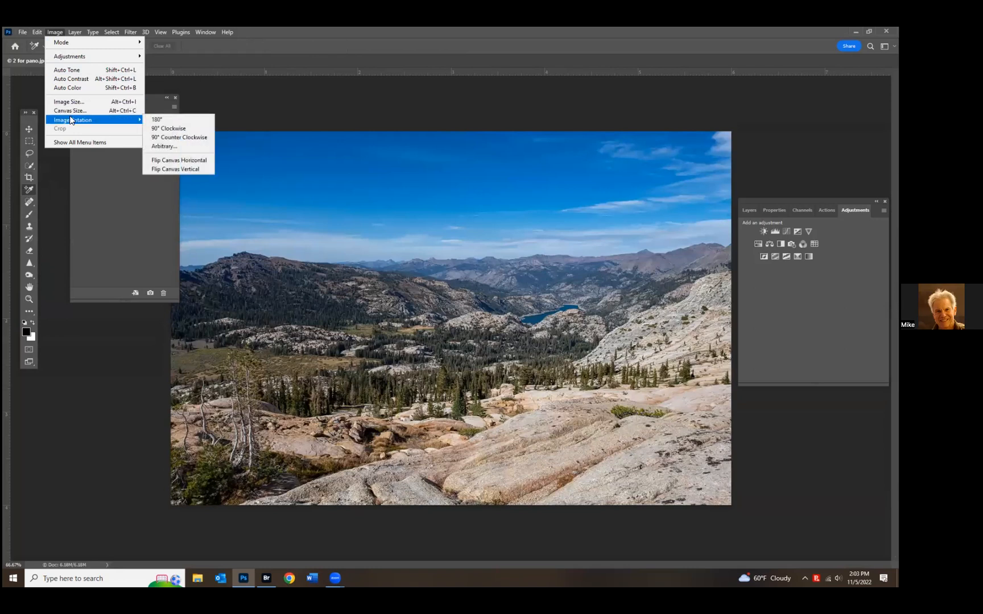
{"action": "left_click", "coordinate": [172, 120]}
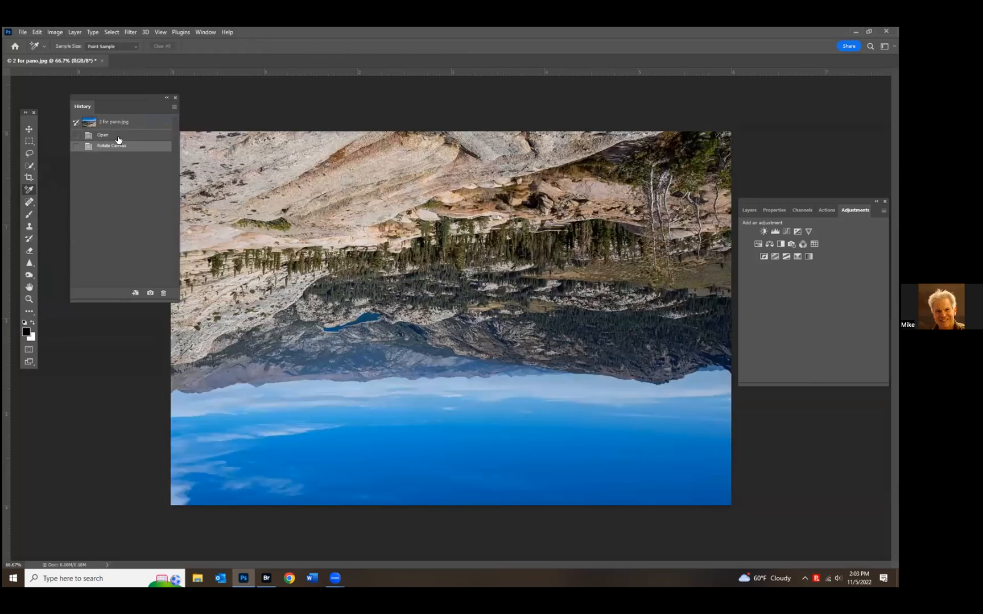
{"action": "left_click", "coordinate": [114, 135]}
- Try an arbitrary canvas rotation of 2° counter clockwise, and revert to the opened state in the history
{"action": "left_click", "coordinate": [57, 34]}
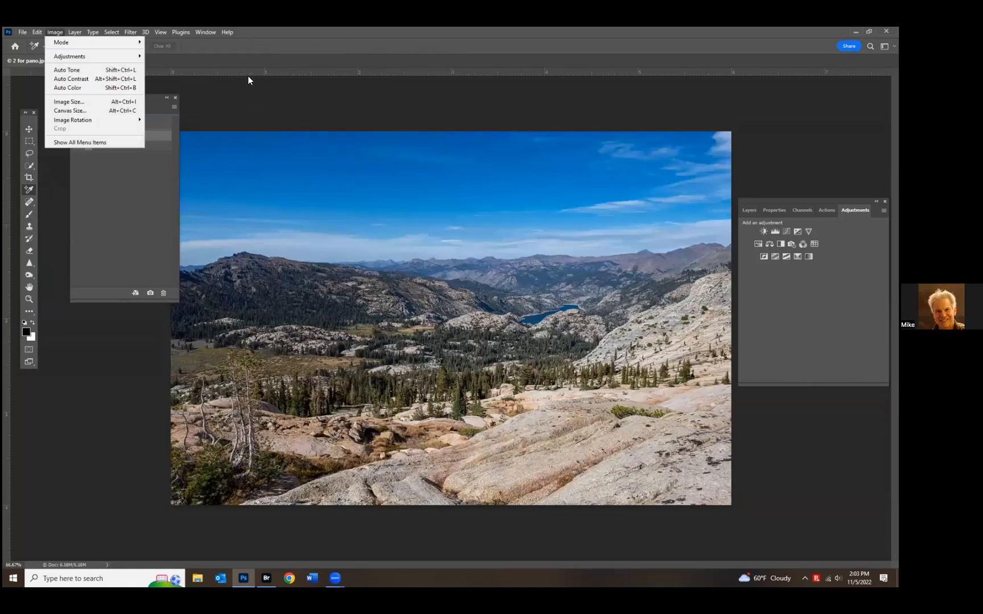
{"action": "mouse_move", "coordinate": [97, 120]}
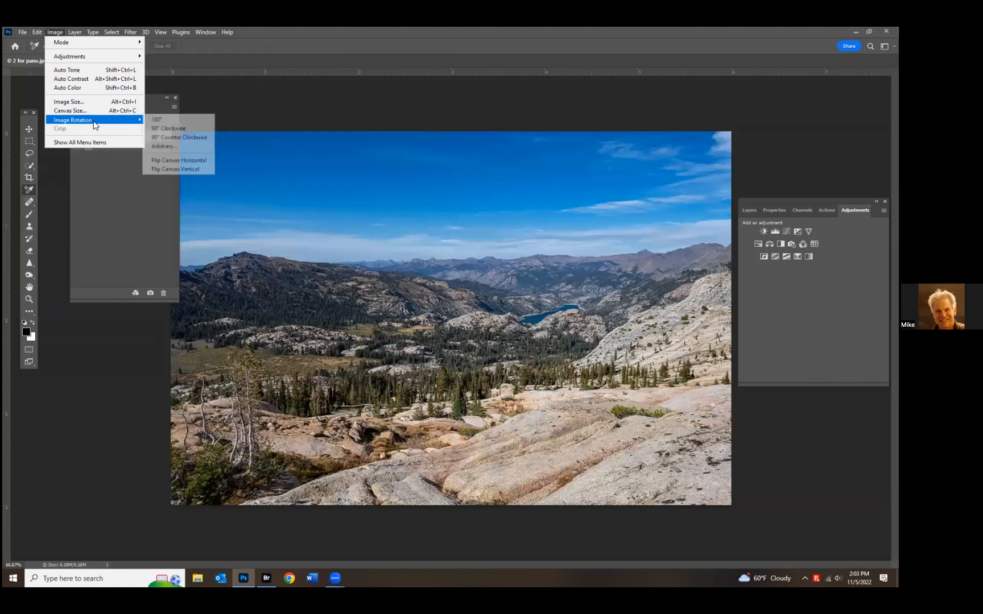
{"action": "left_click", "coordinate": [162, 147]}
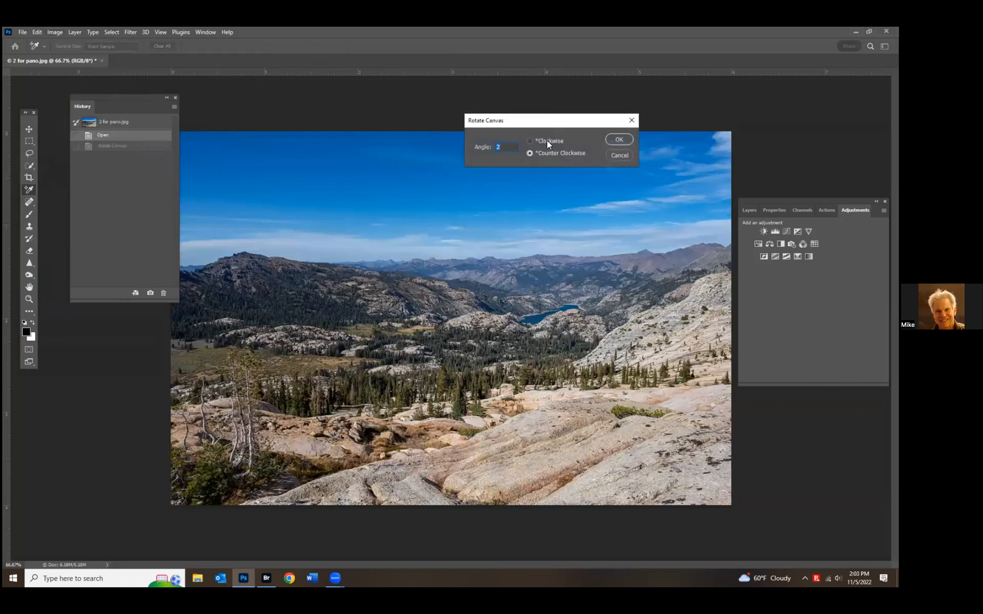
{"action": "left_click", "coordinate": [618, 140]}
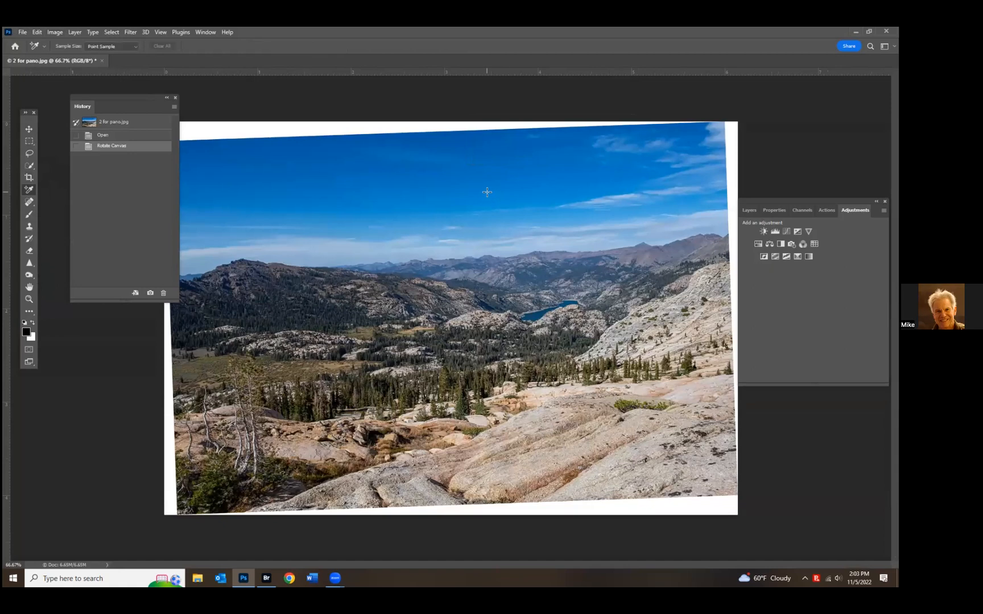
{"action": "left_click", "coordinate": [118, 136]}
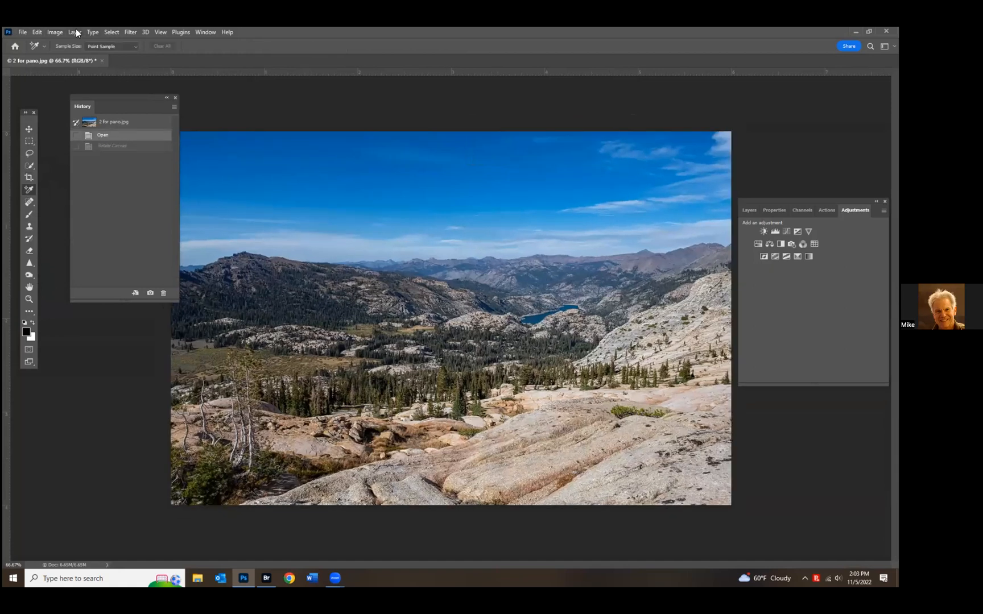
- Show the layers and duplicate the Background layer under the name SDF[KSDFPKASDFPKPWSKDFP
{"action": "left_click", "coordinate": [76, 33]}
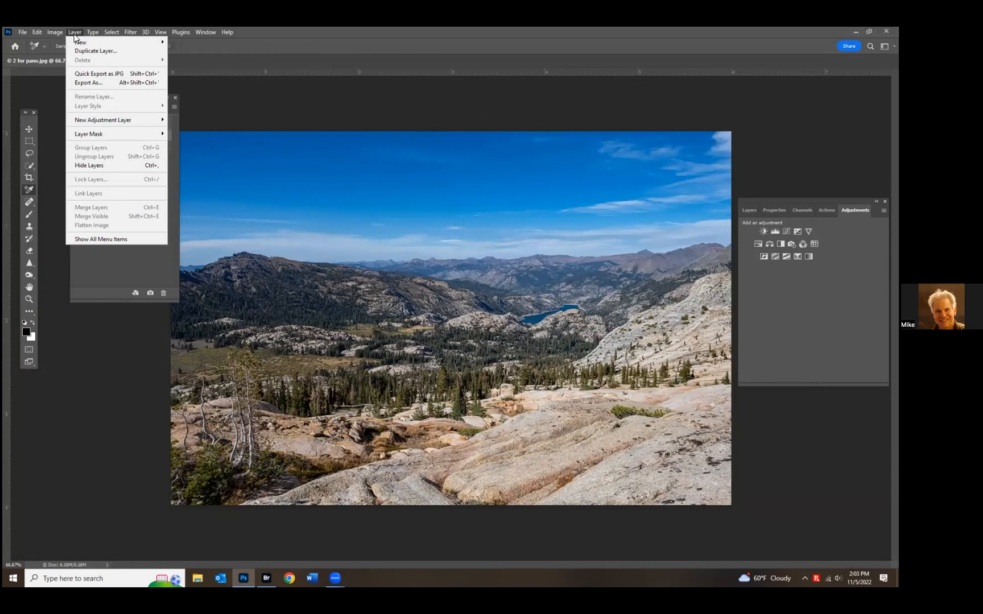
{"action": "left_click", "coordinate": [754, 211]}
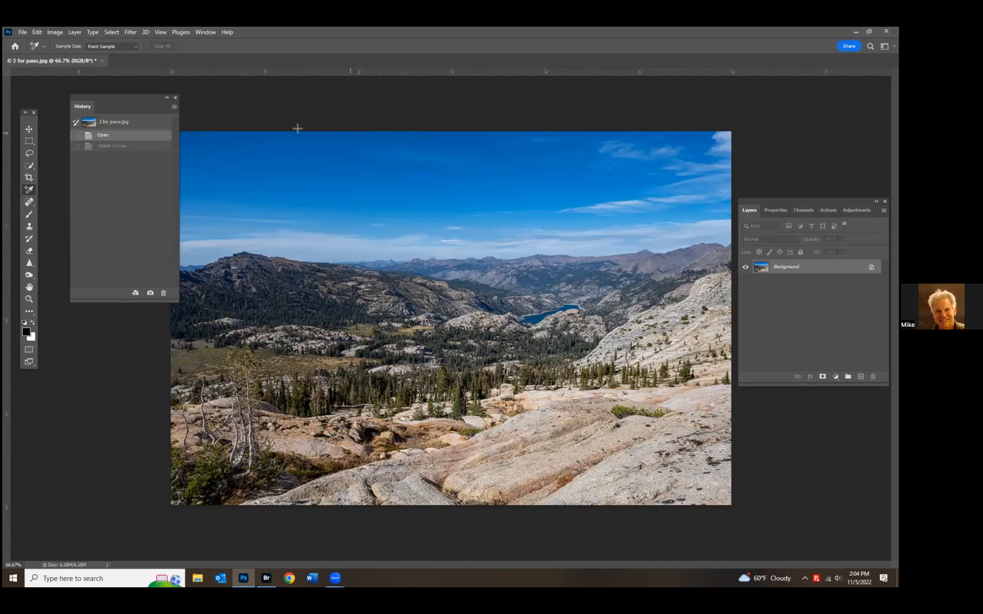
{"action": "left_click", "coordinate": [72, 32]}
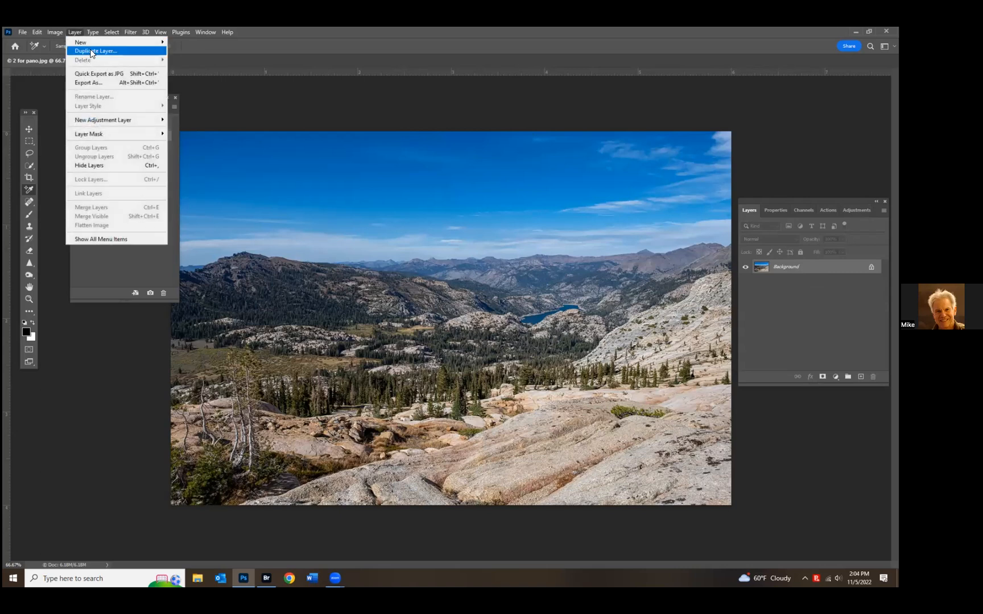
{"action": "left_click", "coordinate": [91, 51]}
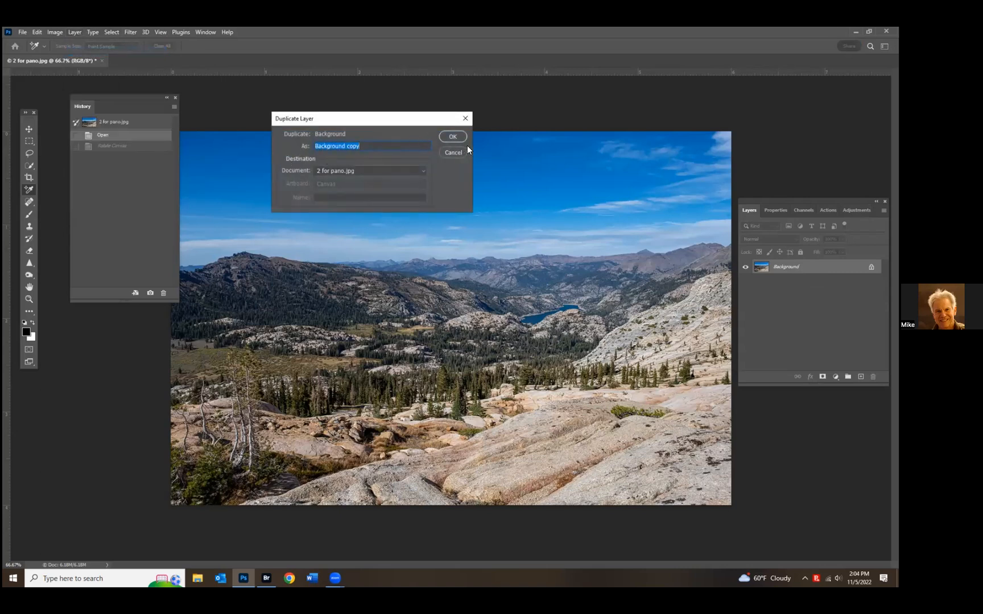
{"action": "type", "text": "SDF[KSDFPKASDFPKPWSKDFP"}
{"action": "left_click", "coordinate": [455, 137]}
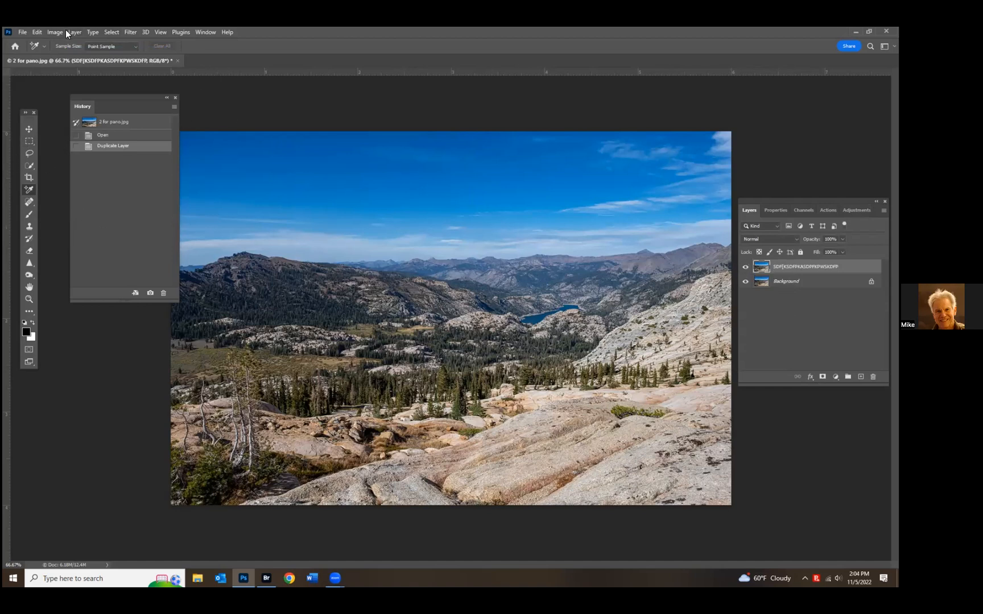
- Paint a thick black zigzag across the middle of the duplicate layer, and switch that layer's visibility off and on
{"action": "left_click", "coordinate": [29, 215]}
{"action": "mouse_move", "coordinate": [340, 227]}
{"action": "left_mouse_down"}
{"action": "mouse_move", "coordinate": [583, 253]}
{"action": "mouse_move", "coordinate": [472, 359]}
{"action": "left_mouse_up"}
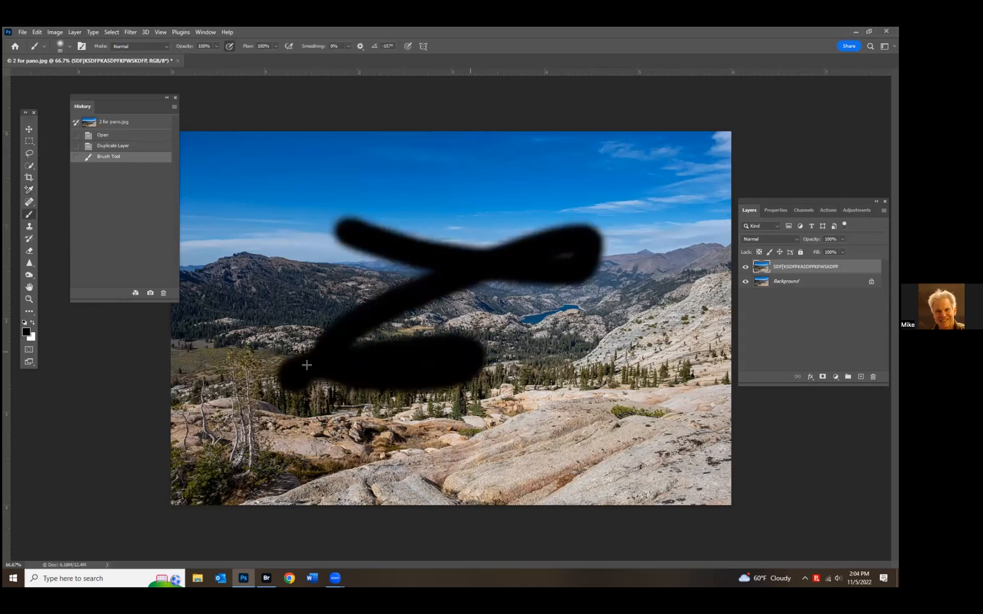
{"action": "left_click", "coordinate": [746, 268]}
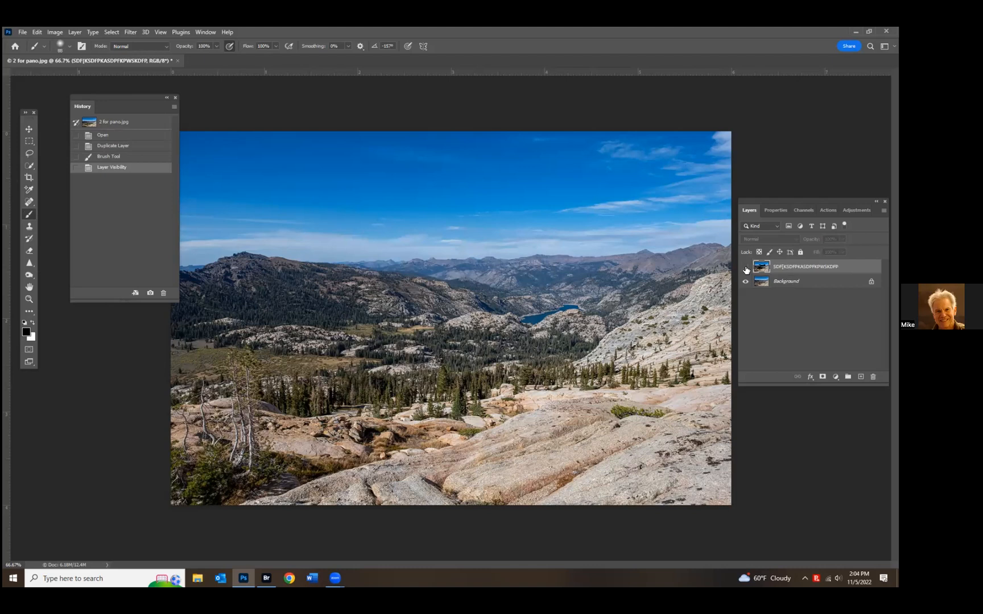
{"action": "left_click", "coordinate": [745, 267]}
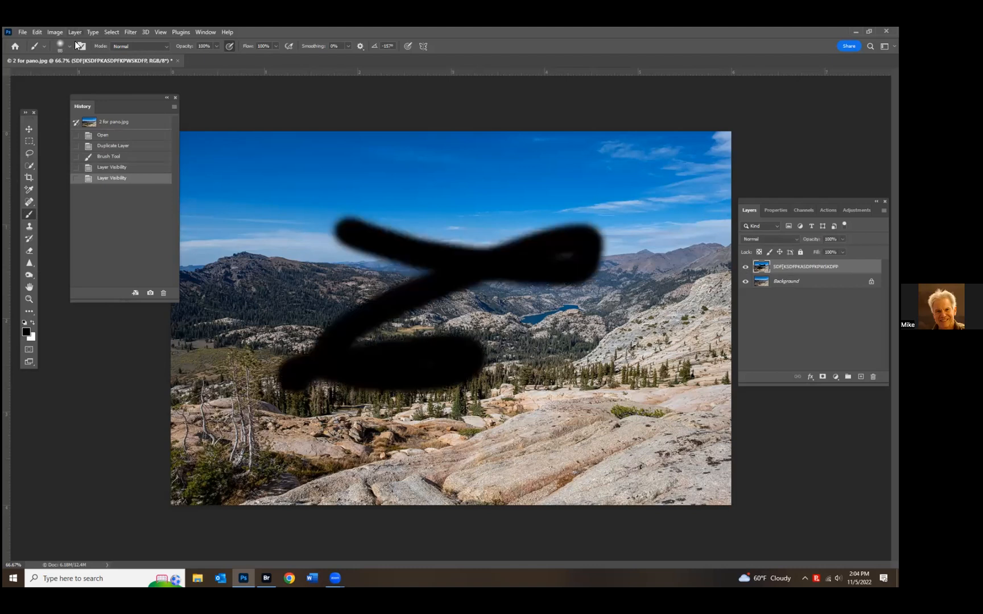
- Add a Curves adjustment layer named Curves 1, raise the RGB curve near its middle to strongly brighten the photo, and show the layer stack
{"action": "left_click", "coordinate": [54, 34]}
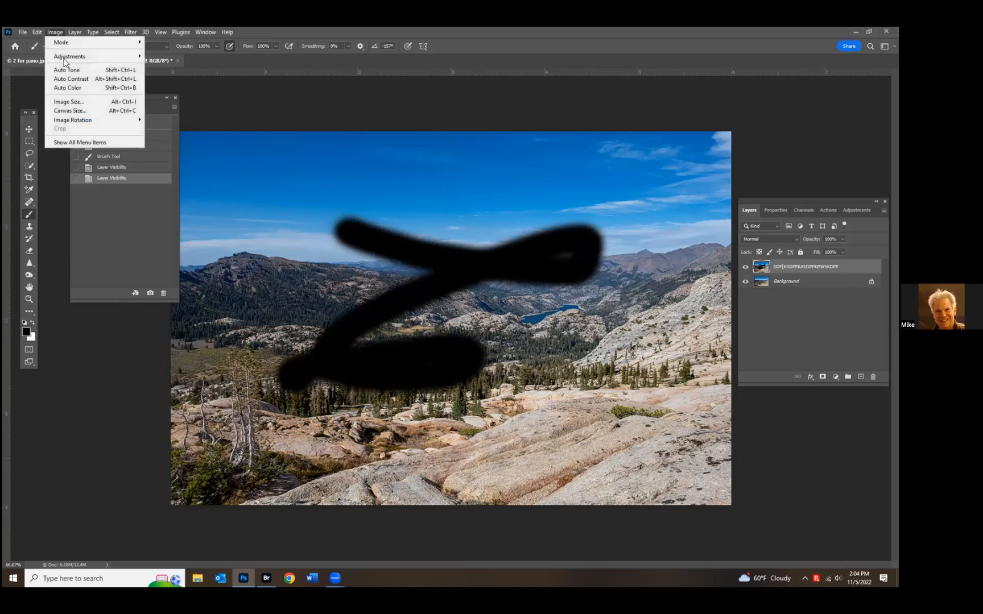
{"action": "mouse_move", "coordinate": [65, 61]}
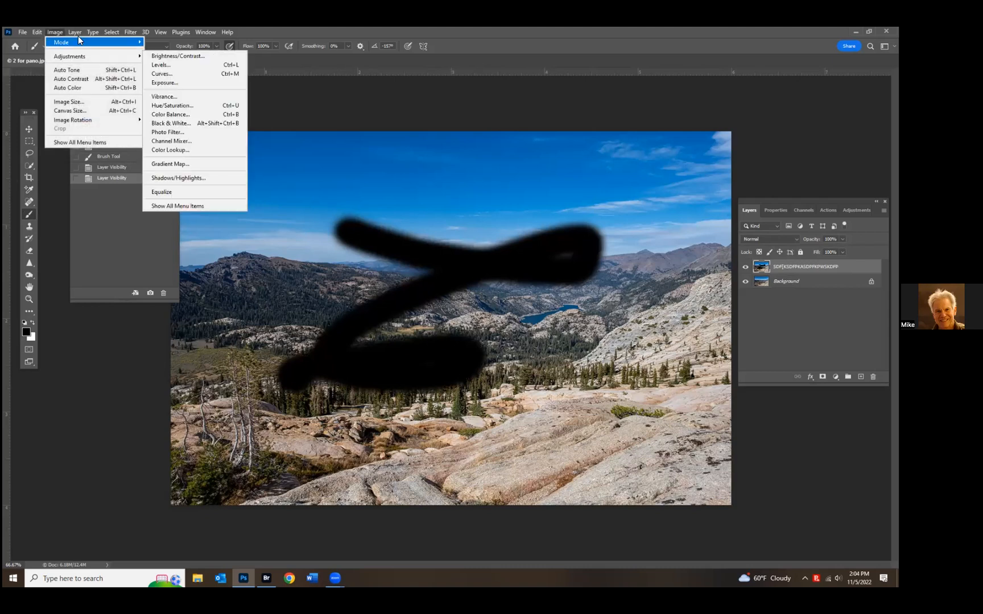
{"action": "mouse_move", "coordinate": [74, 33]}
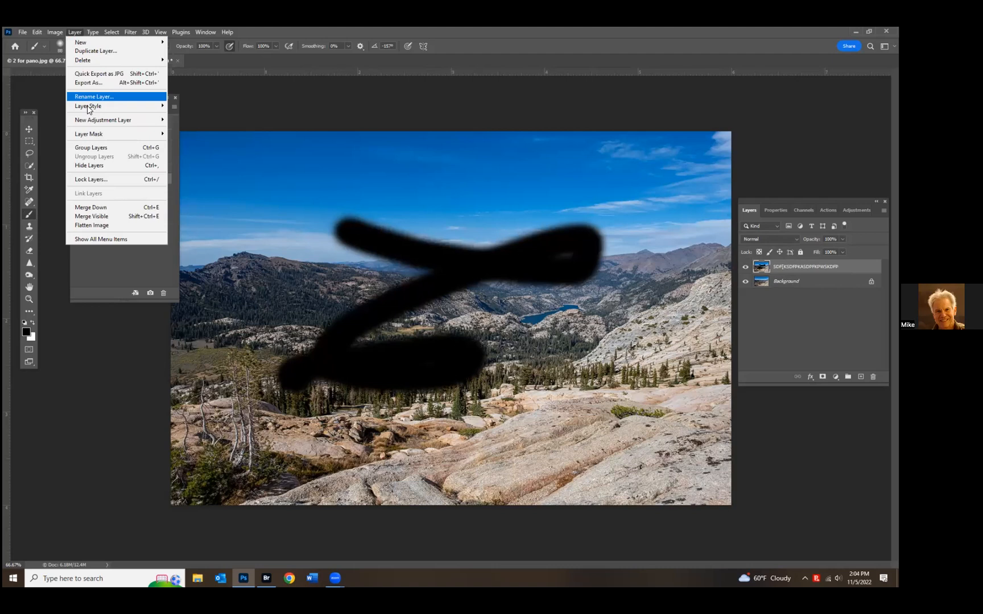
{"action": "mouse_move", "coordinate": [94, 123]}
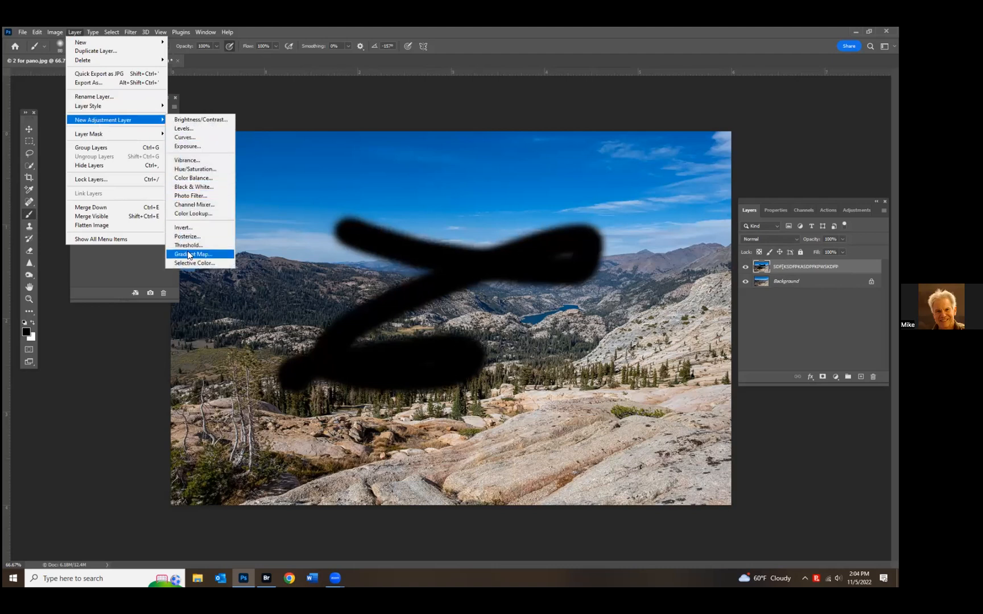
{"action": "left_click", "coordinate": [182, 138]}
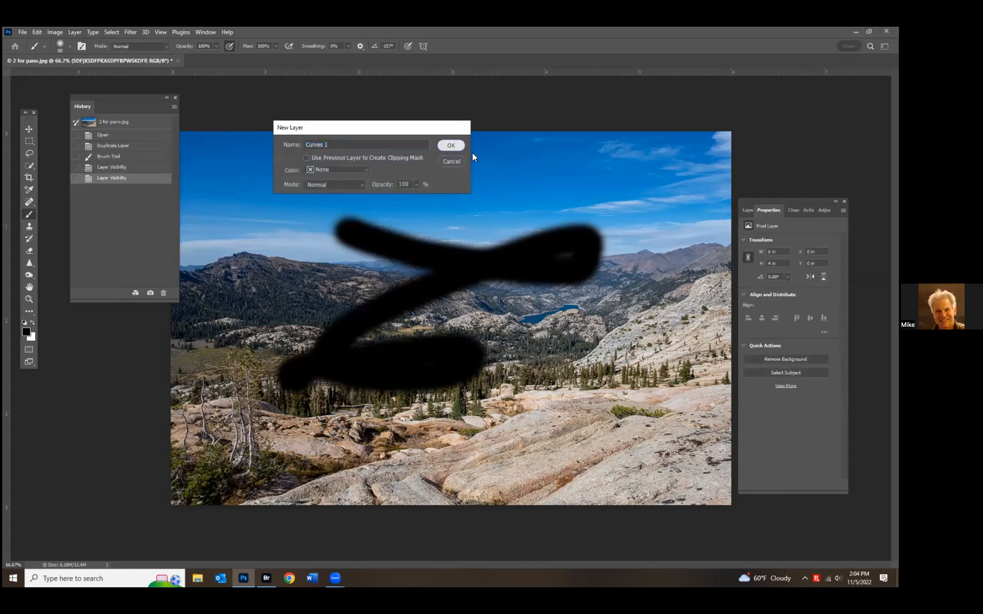
{"action": "left_click", "coordinate": [451, 146]}
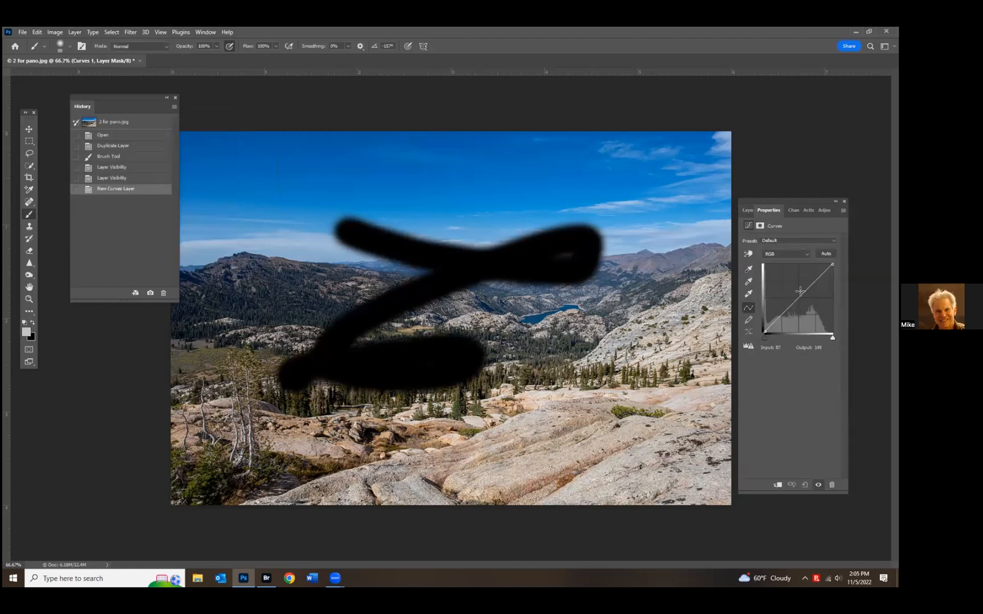
{"action": "left_click_drag", "start_coordinate": [797, 298], "coordinate": [797, 271]}
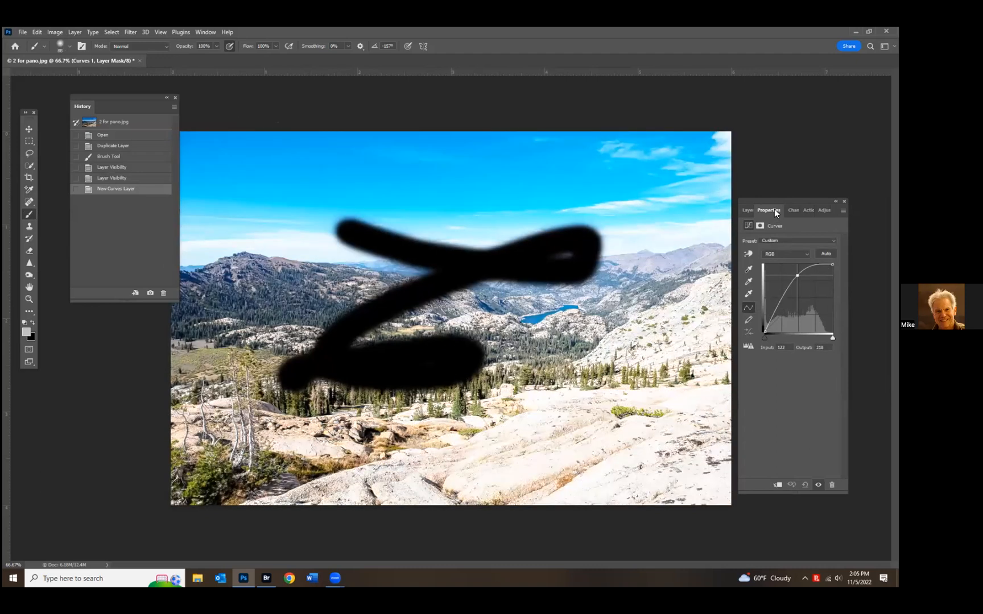
{"action": "left_click", "coordinate": [747, 211]}
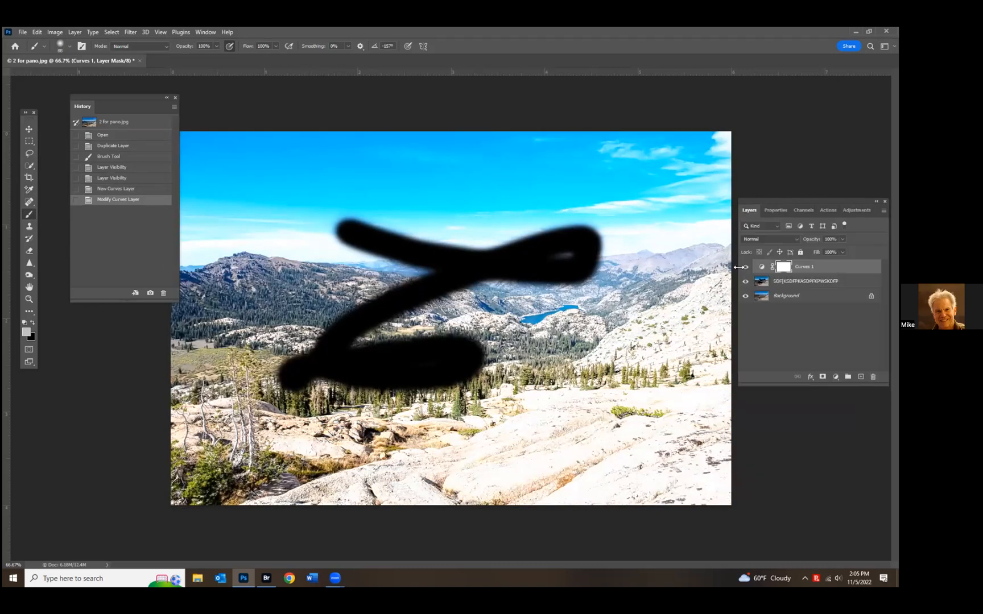
- Compare the photo with the Curves 1 layer and the painted duplicate layer each switched off and on
{"action": "left_click", "coordinate": [745, 267]}
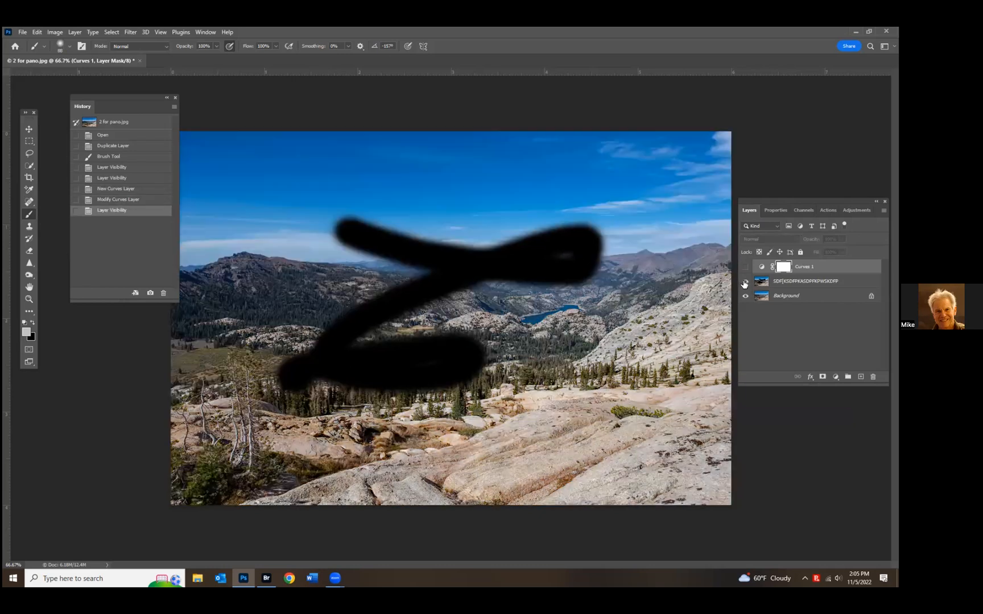
{"action": "left_click", "coordinate": [745, 281]}
{"action": "left_click", "coordinate": [745, 281]}
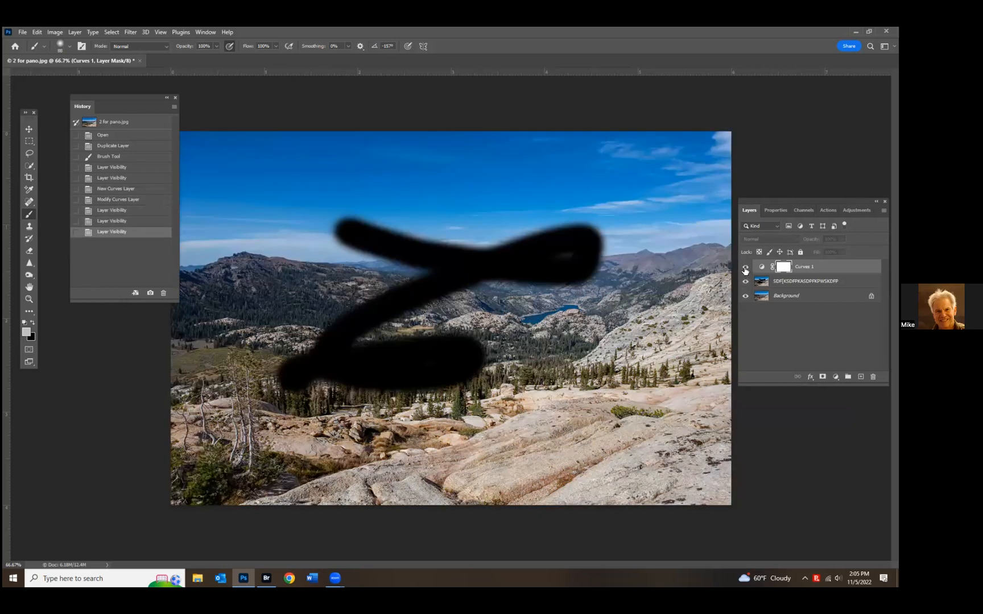
{"action": "left_click", "coordinate": [745, 267]}
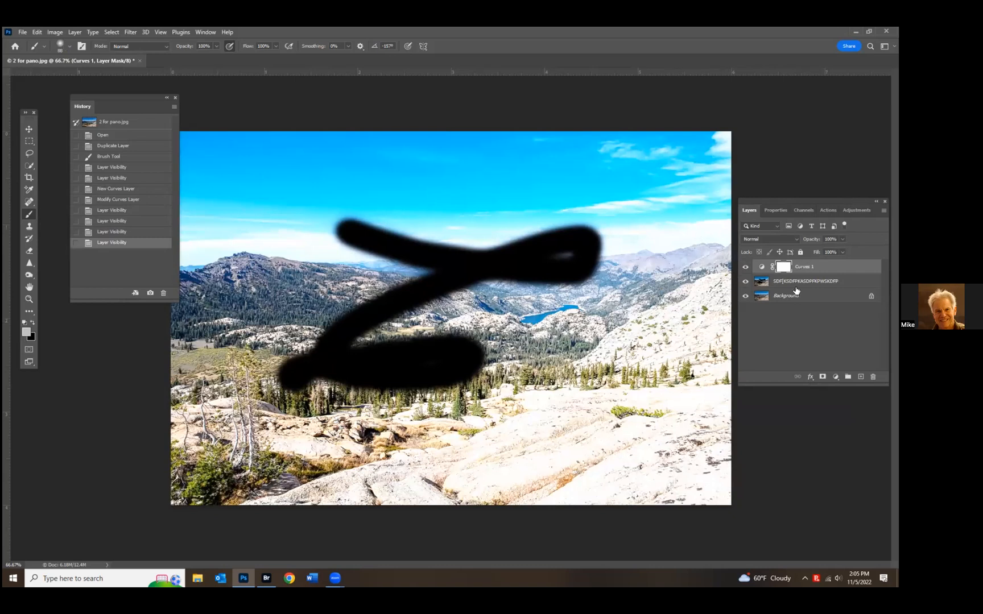
{"action": "left_click", "coordinate": [745, 281]}
{"action": "left_click", "coordinate": [745, 281]}
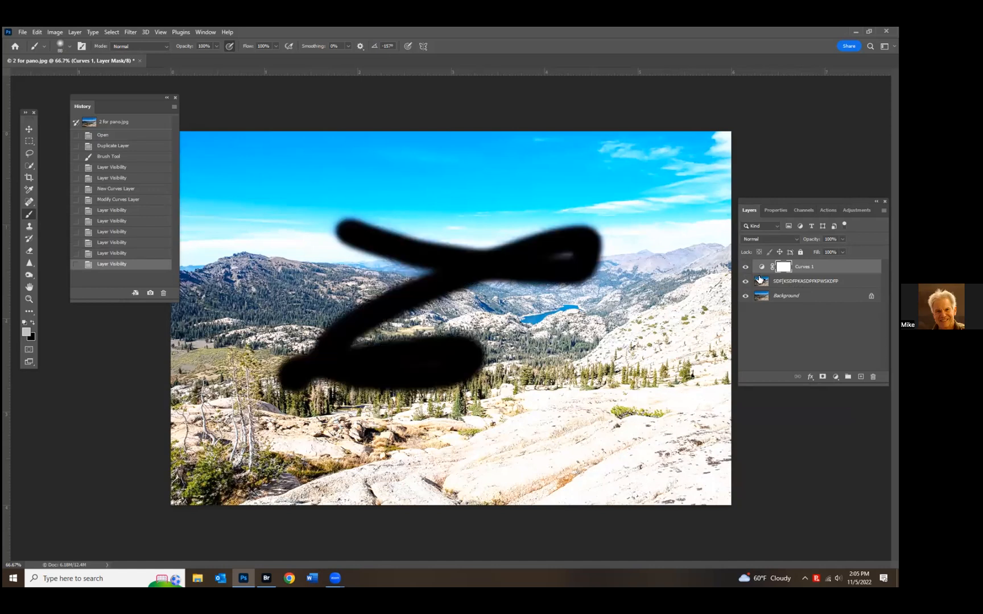
- Delete the painted duplicate layer, and switch the Curves 1 layer's visibility off and on
{"action": "left_click", "coordinate": [787, 282]}
{"action": "mouse_move", "coordinate": [787, 282]}
{"action": "left_mouse_down"}
{"action": "mouse_move", "coordinate": [787, 377]}
{"action": "mouse_move", "coordinate": [873, 377]}
{"action": "left_mouse_up"}
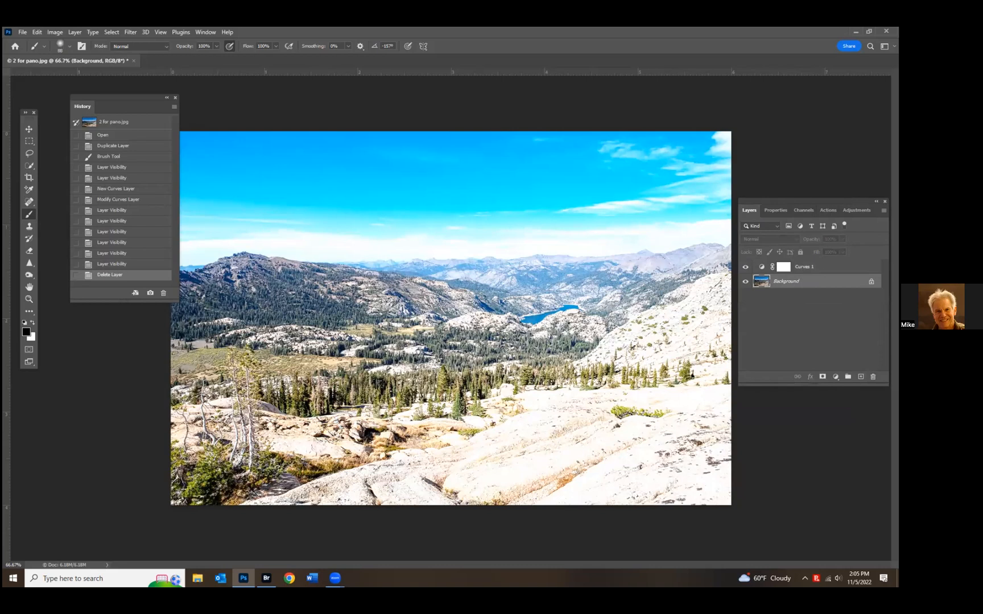
{"action": "left_click", "coordinate": [785, 267]}
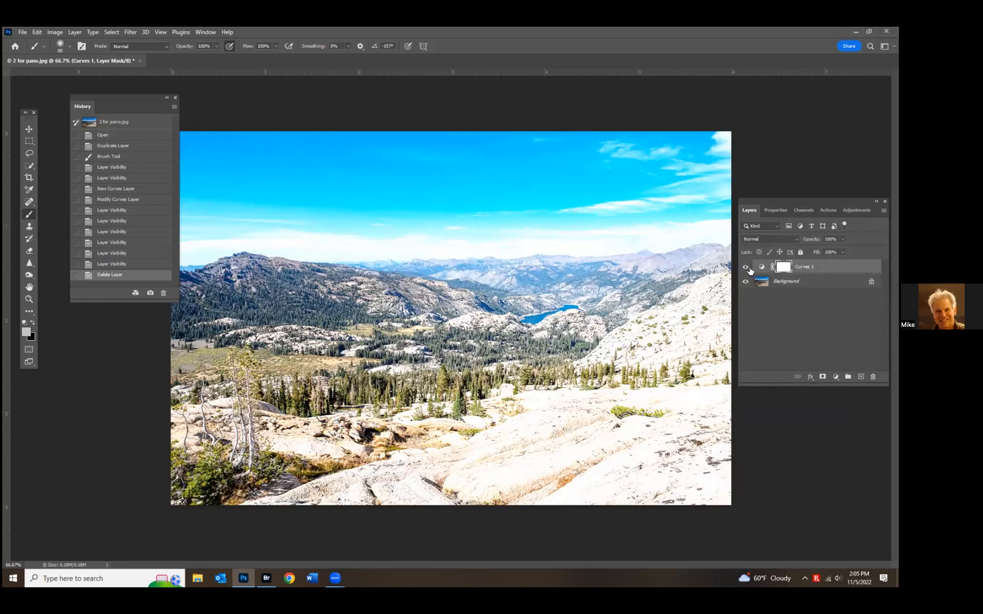
{"action": "left_click", "coordinate": [746, 267]}
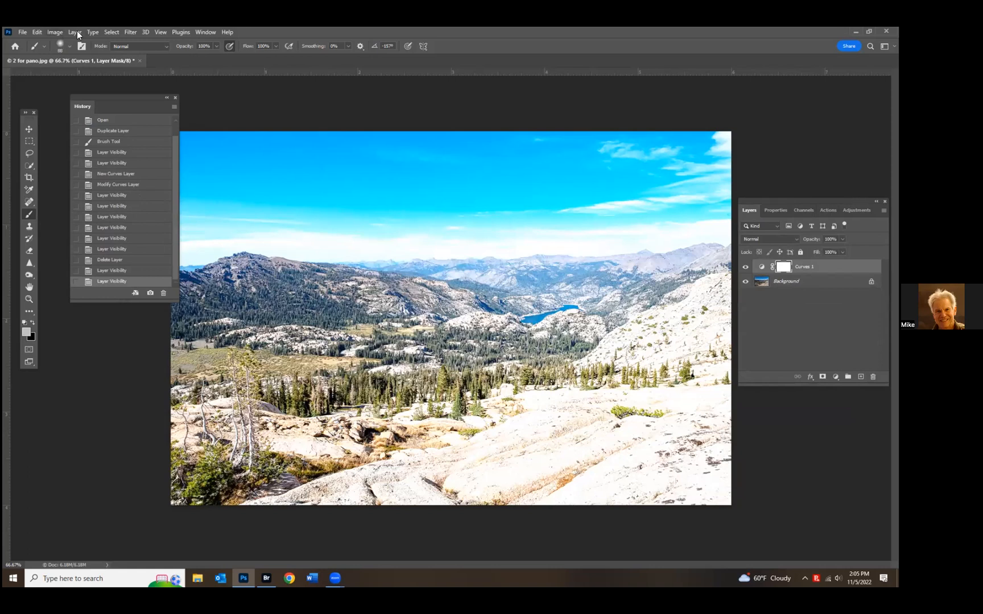
- Merge the Curves 1 layer down into the Background, and return to the history state before the merge
{"action": "left_click", "coordinate": [75, 33]}
{"action": "mouse_move", "coordinate": [109, 120]}
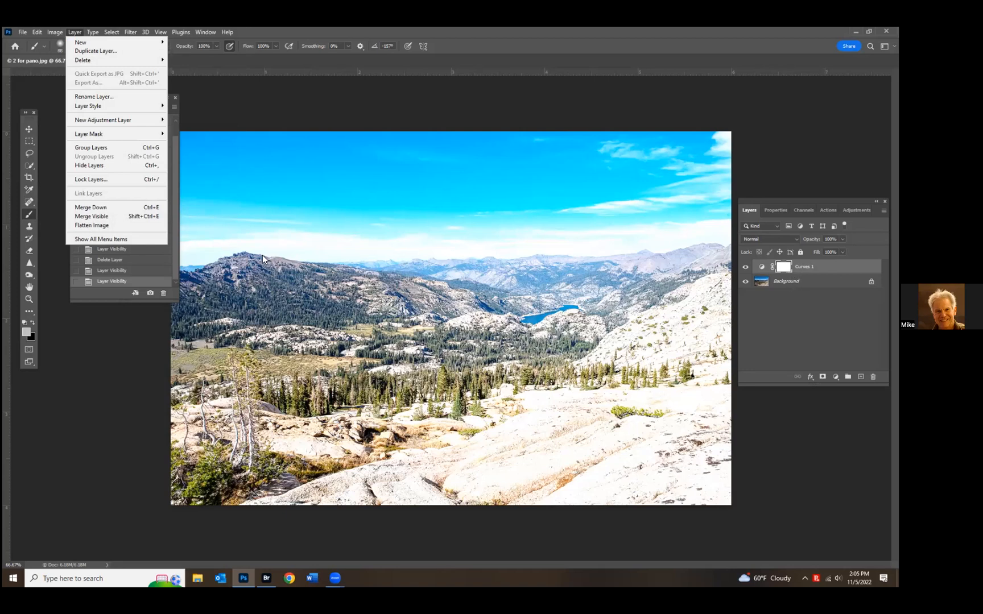
{"action": "left_click", "coordinate": [89, 208]}
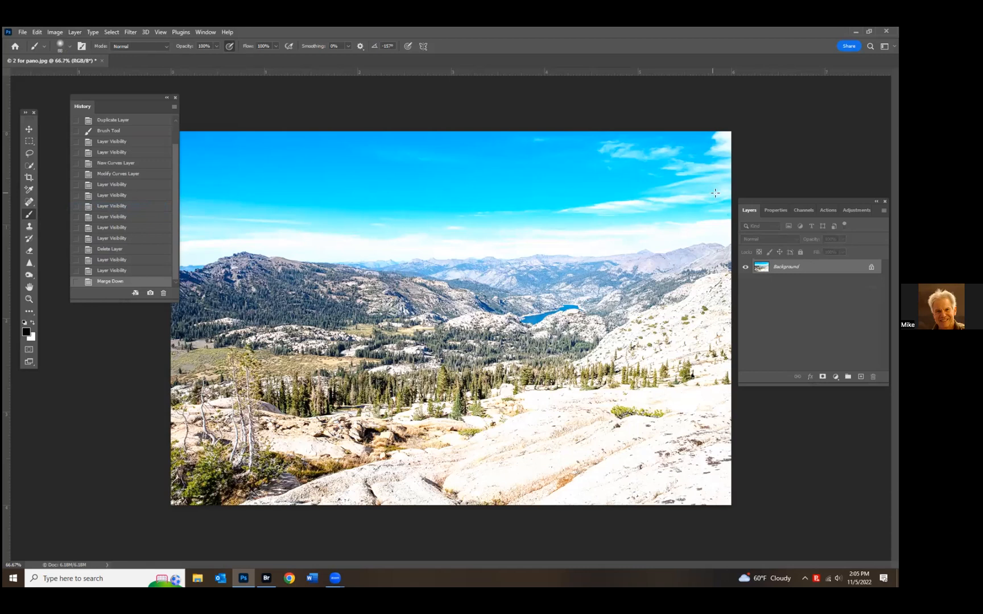
{"action": "left_click", "coordinate": [117, 270]}
- Merge all visible layers with Merge Visible, and step back in the history to the separate layers
{"action": "left_click", "coordinate": [63, 31]}
{"action": "mouse_move", "coordinate": [75, 32]}
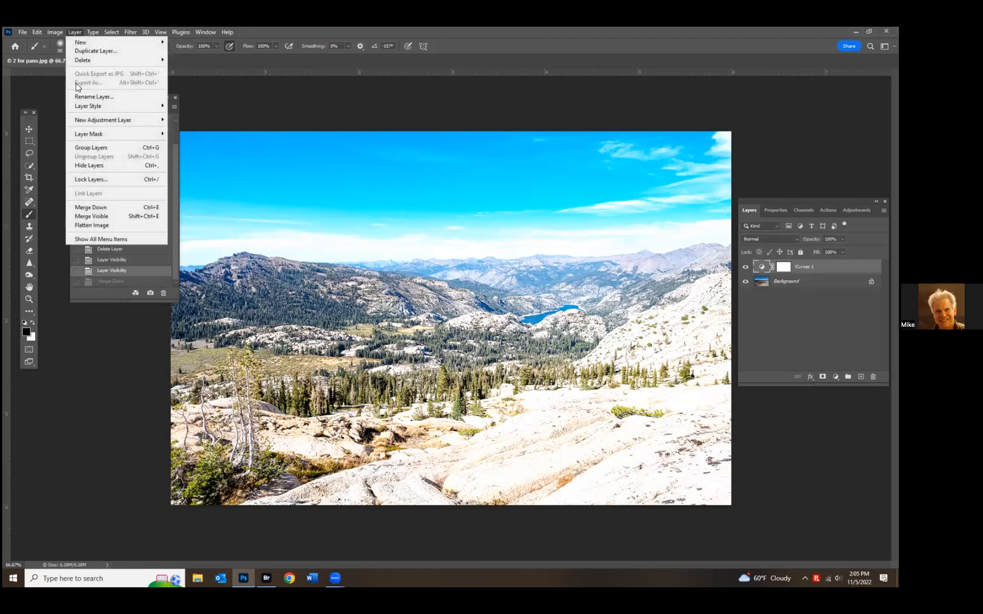
{"action": "left_click", "coordinate": [85, 216]}
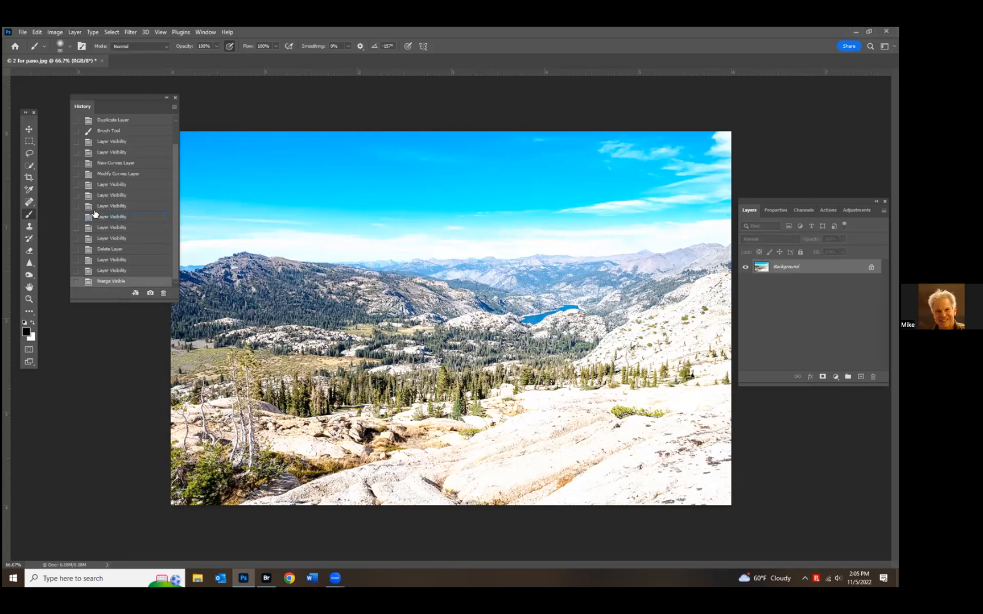
{"action": "left_click", "coordinate": [109, 271]}
- Flatten the image, and return to the history state before flattening
{"action": "left_click", "coordinate": [71, 31]}
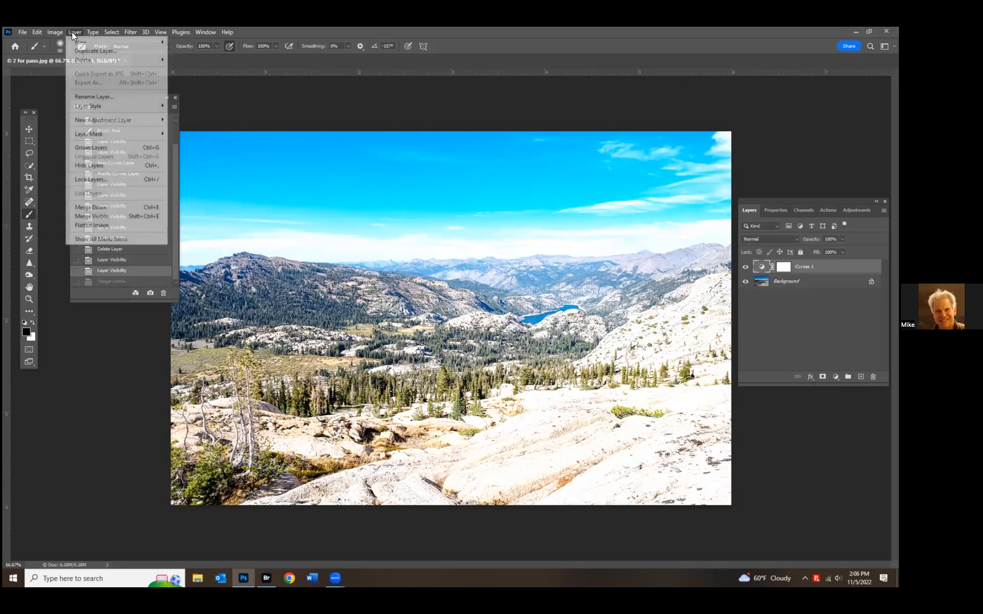
{"action": "left_click", "coordinate": [98, 226]}
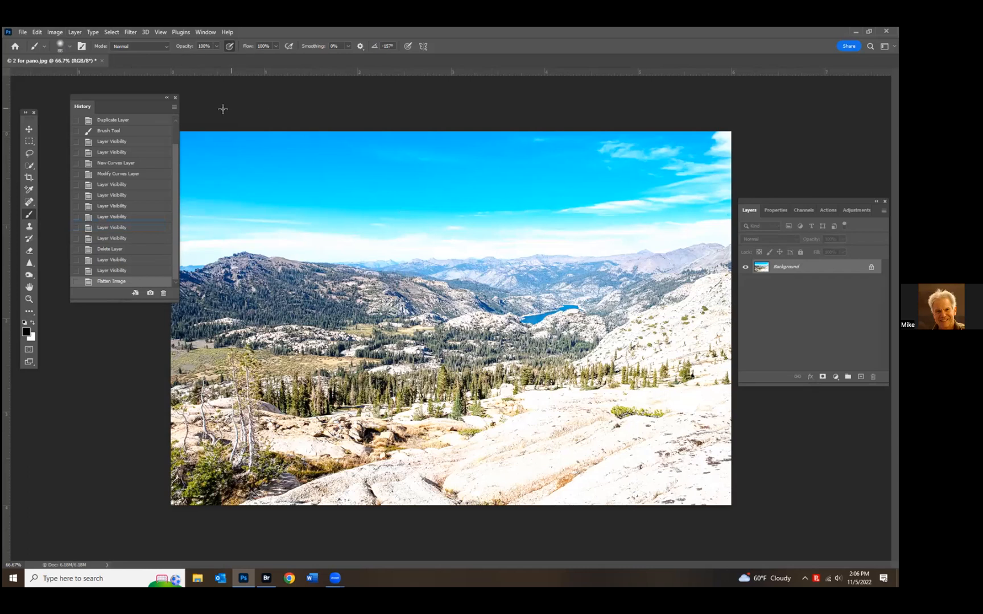
{"action": "left_click", "coordinate": [113, 270]}
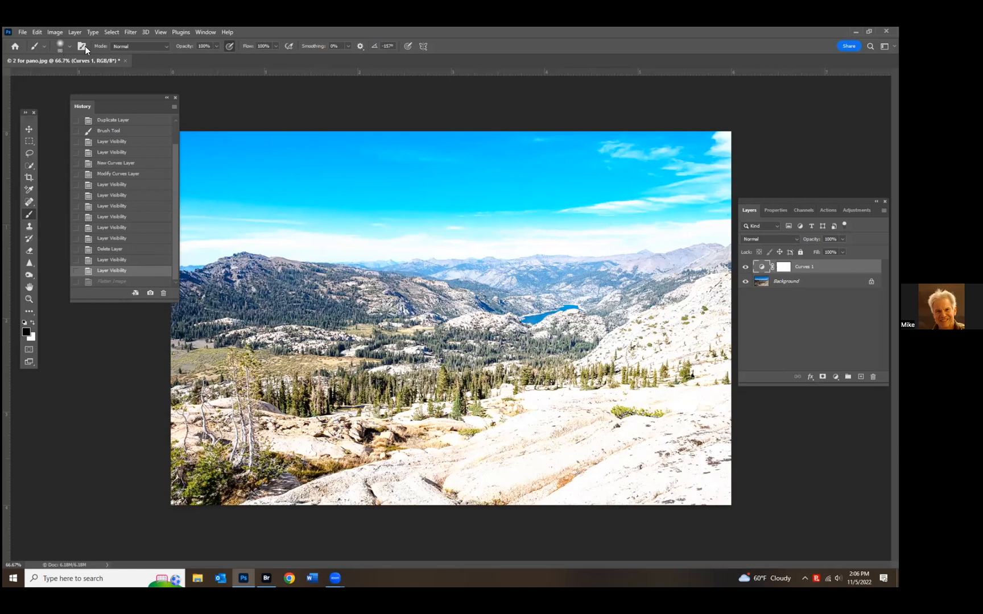
- Close 2 for pano.jpg without saving, and open North Lake After.psd from Adobe Bridge by filtering to Photoshop documents
{"action": "left_click", "coordinate": [126, 60]}
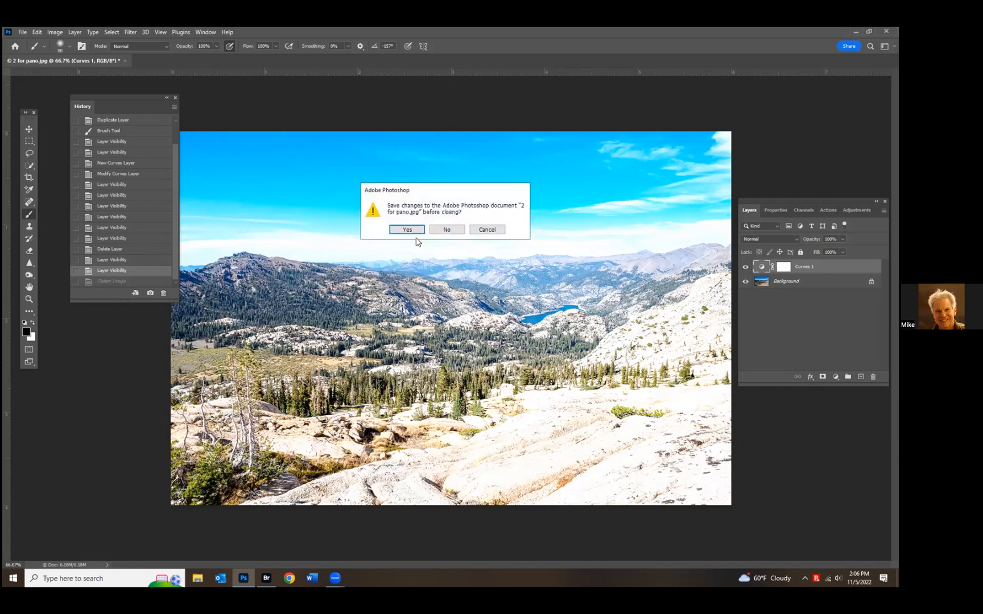
{"action": "left_click", "coordinate": [448, 229]}
{"action": "left_click", "coordinate": [266, 577]}
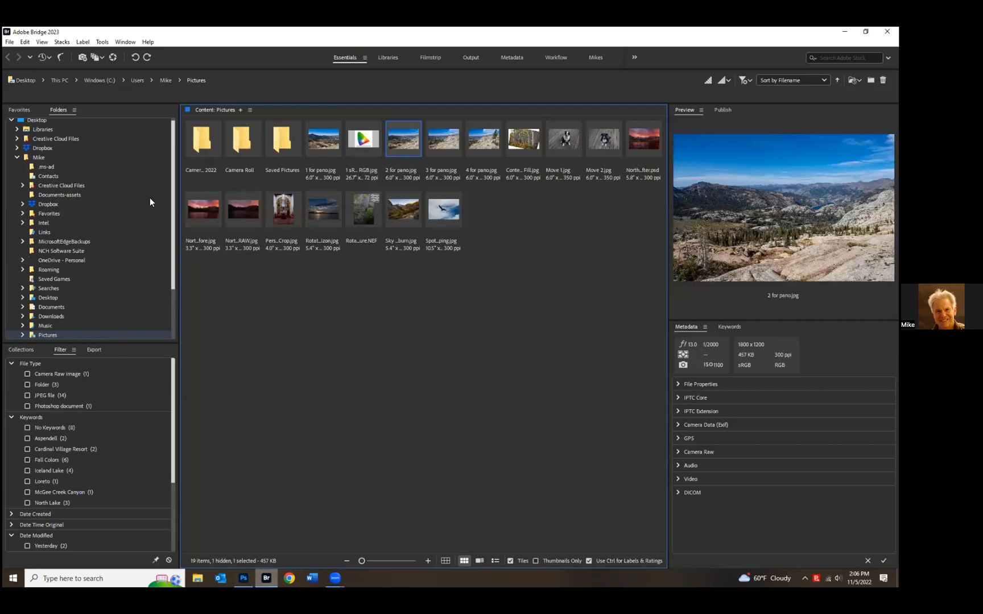
{"action": "left_click", "coordinate": [27, 406]}
{"action": "double_click", "coordinate": [209, 141]}
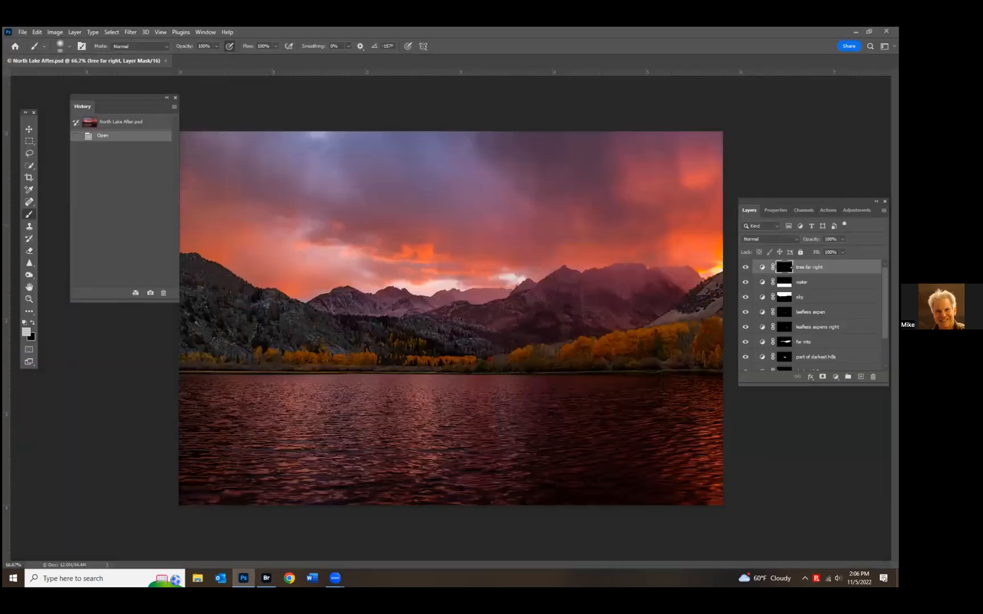
- Lengthen the layer list to show every layer, and compare the photo with all adjustment layers above the Background off and on
{"action": "left_click_drag", "start_coordinate": [793, 386], "coordinate": [791, 436]}
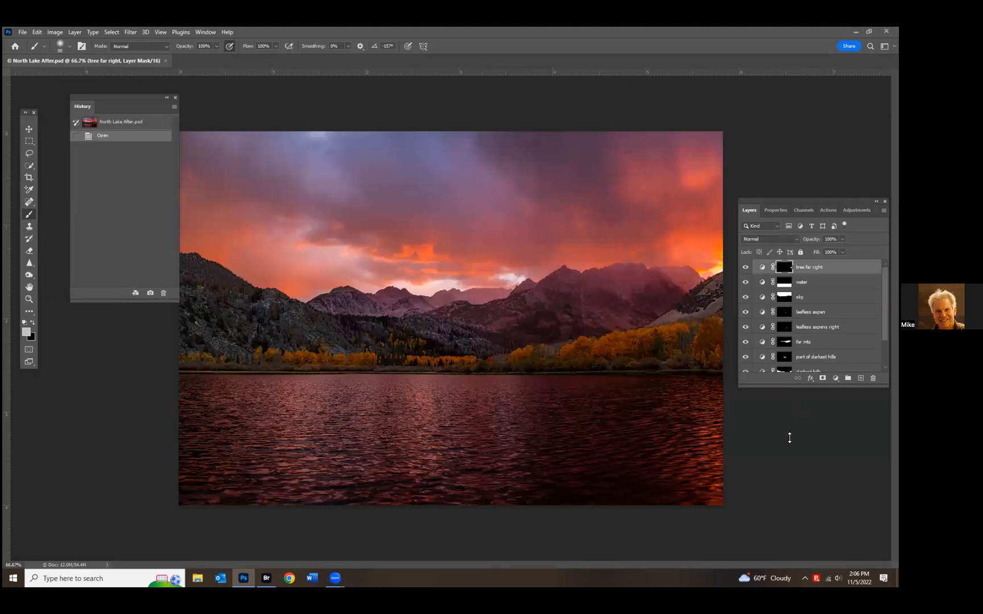
{"action": "left_click_drag", "start_coordinate": [745, 301], "coordinate": [745, 266]}
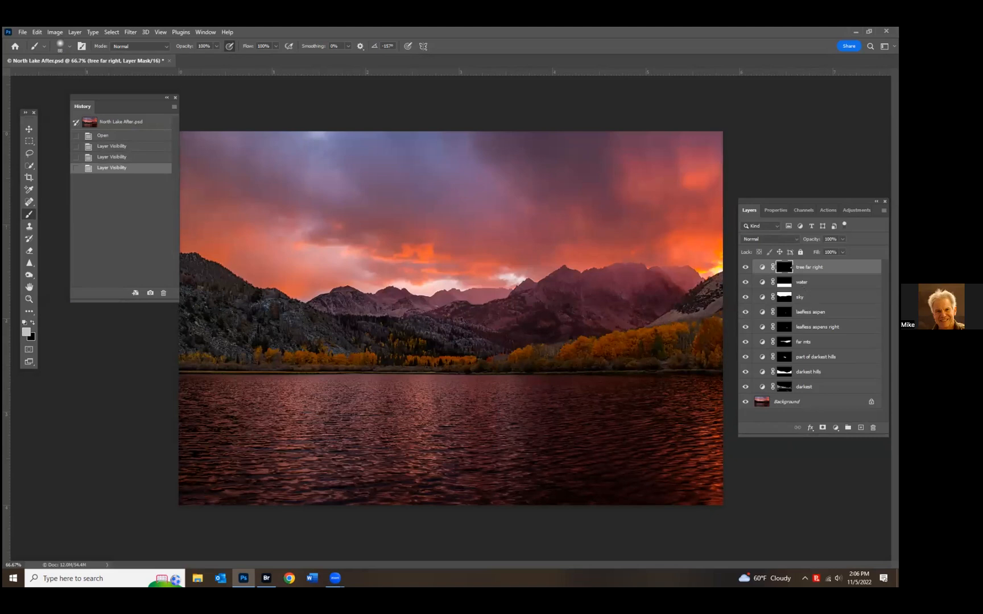
{"action": "left_click_drag", "start_coordinate": [744, 389], "coordinate": [744, 267]}
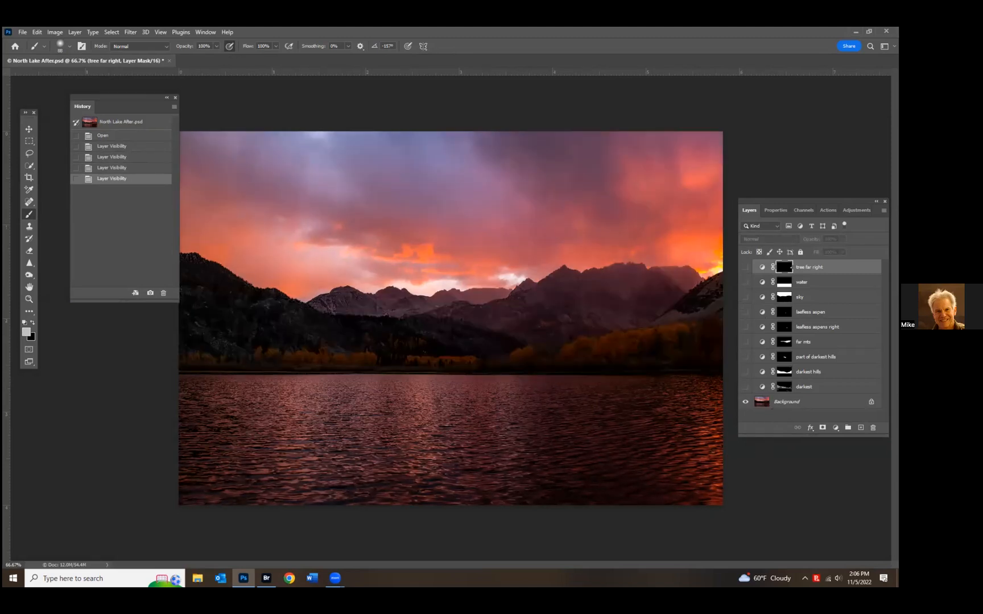
{"action": "left_click_drag", "start_coordinate": [745, 387], "coordinate": [745, 266]}
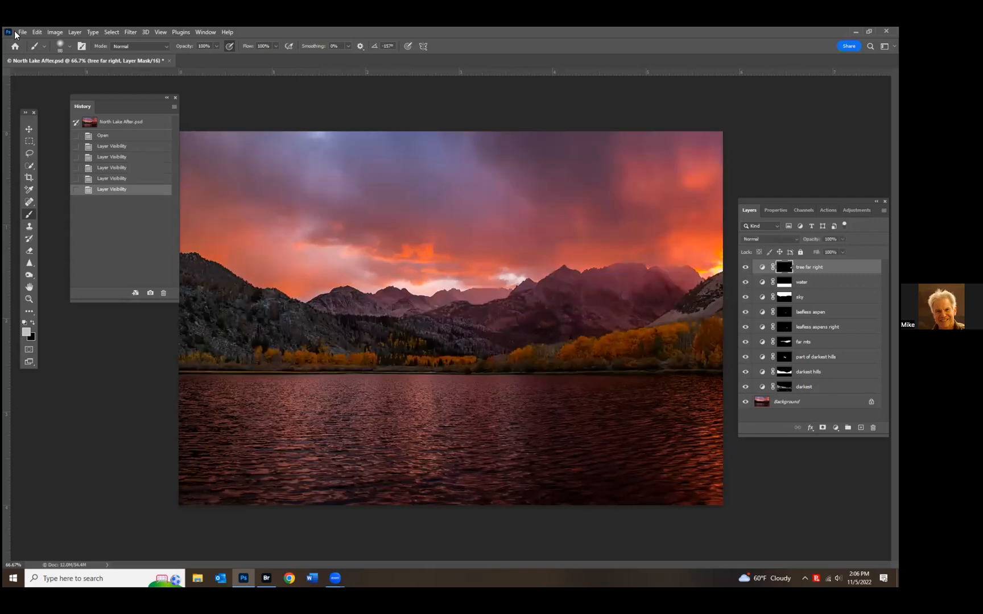
- Close North Lake After.psd without saving the changes
{"action": "left_click", "coordinate": [168, 61]}
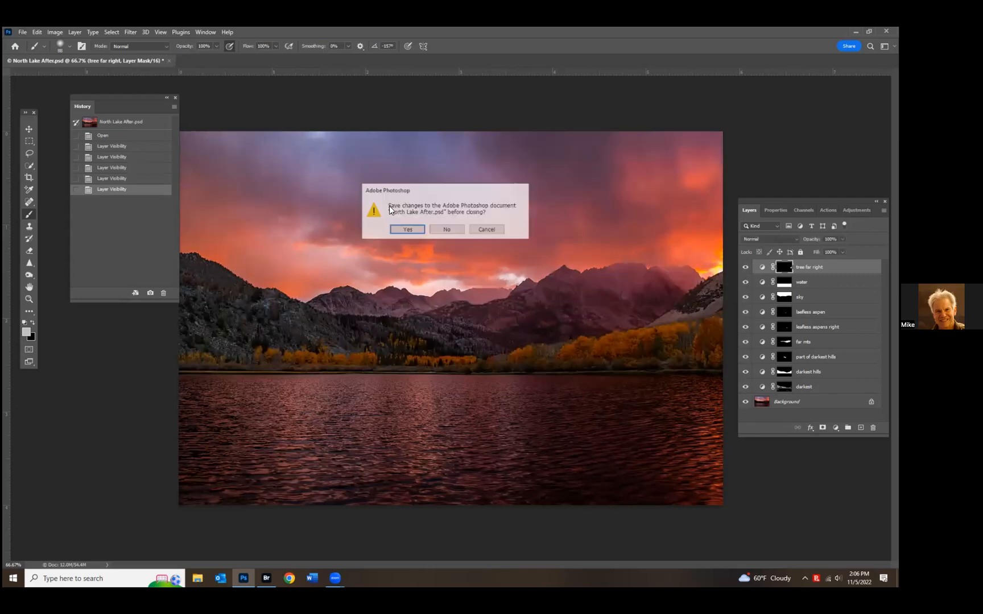
{"action": "left_click", "coordinate": [446, 230]}
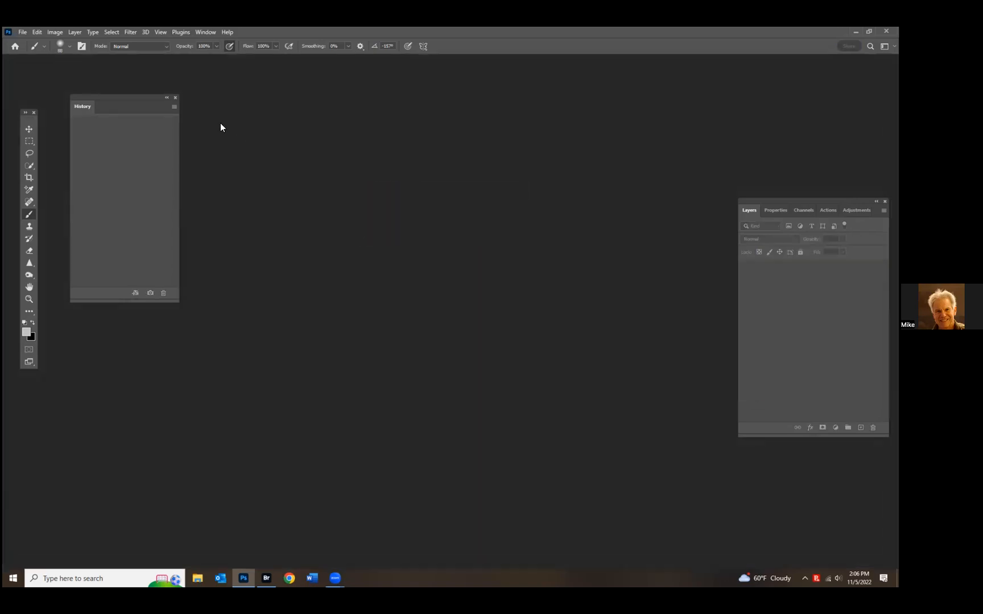
{"action": "left_click", "coordinate": [76, 31]}
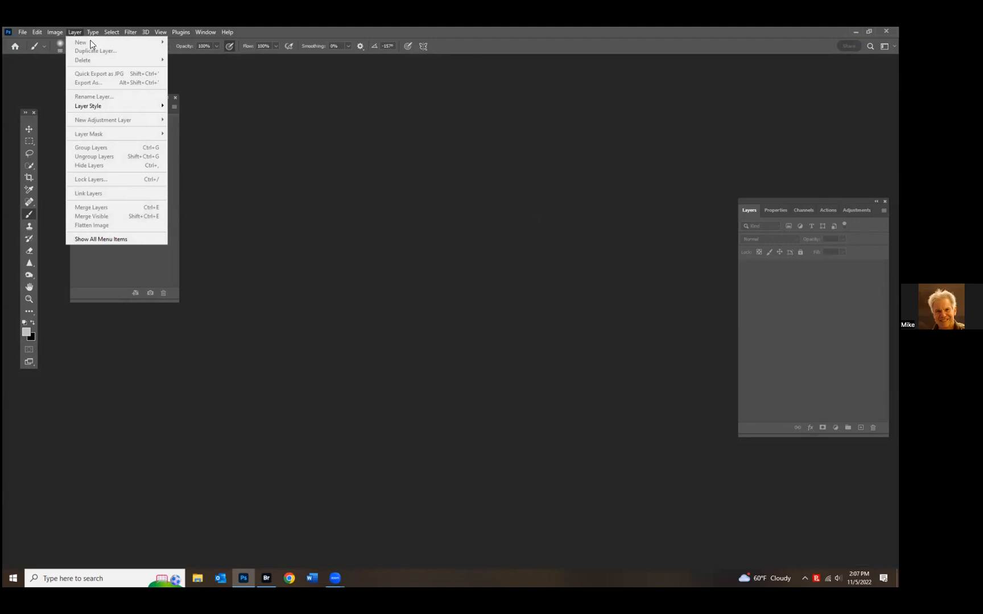
{"action": "mouse_move", "coordinate": [91, 33]}
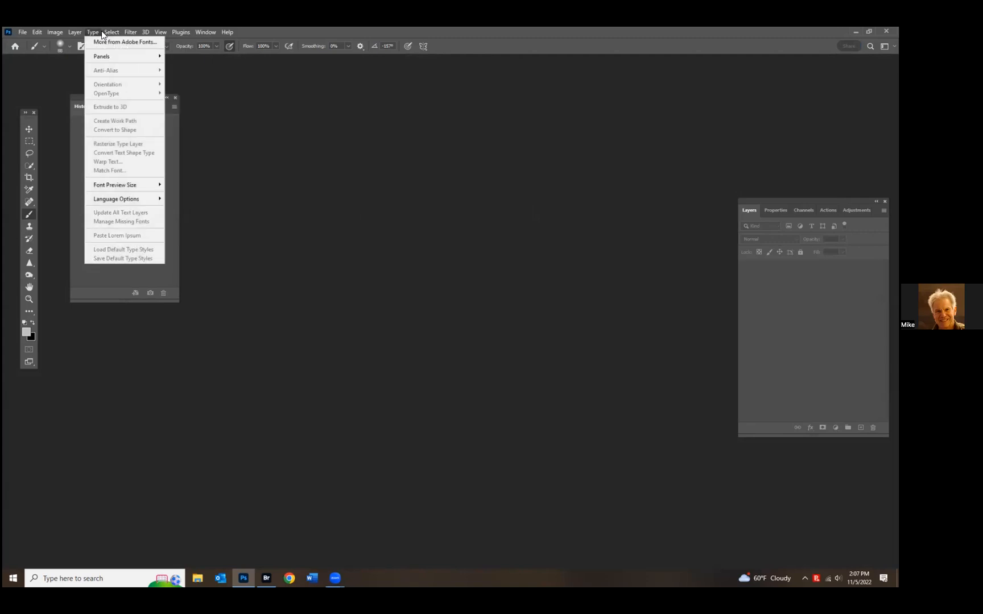
{"action": "left_click", "coordinate": [103, 36]}
- Reopen 2 for pano.jpg from the recently used files
{"action": "left_click", "coordinate": [23, 32]}
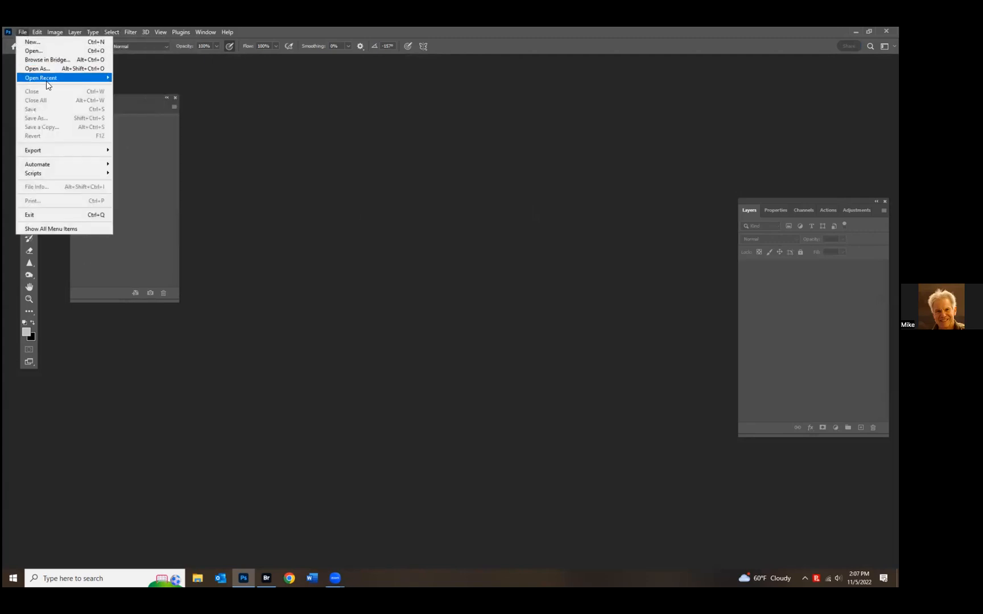
{"action": "mouse_move", "coordinate": [46, 81]}
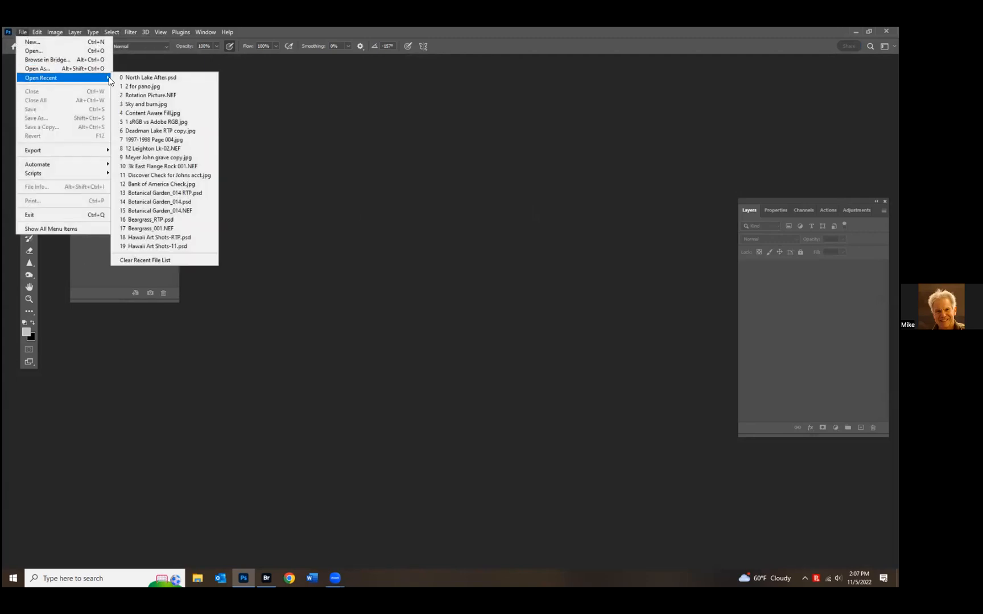
{"action": "left_click", "coordinate": [149, 87]}
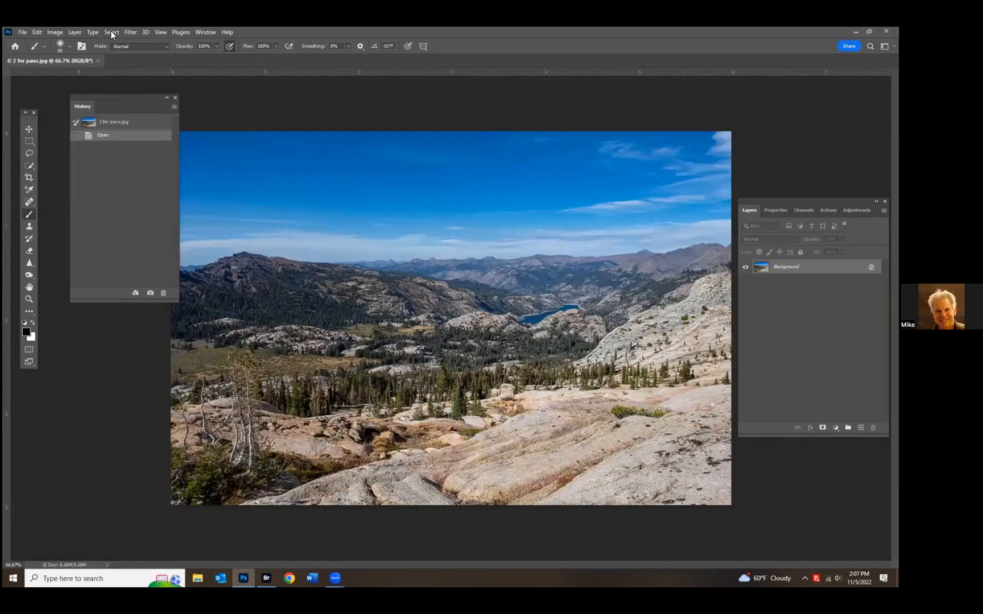
- Open Color Range on the photo and sample the foreground rock, blue sky, hillside and dark trees in turn
{"action": "left_click", "coordinate": [111, 32]}
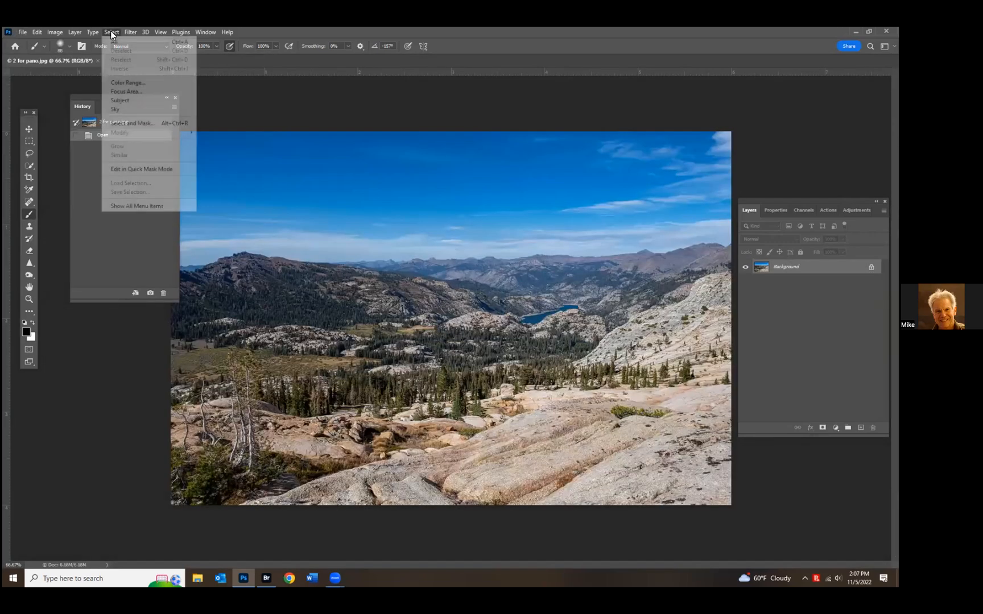
{"action": "left_click", "coordinate": [130, 82]}
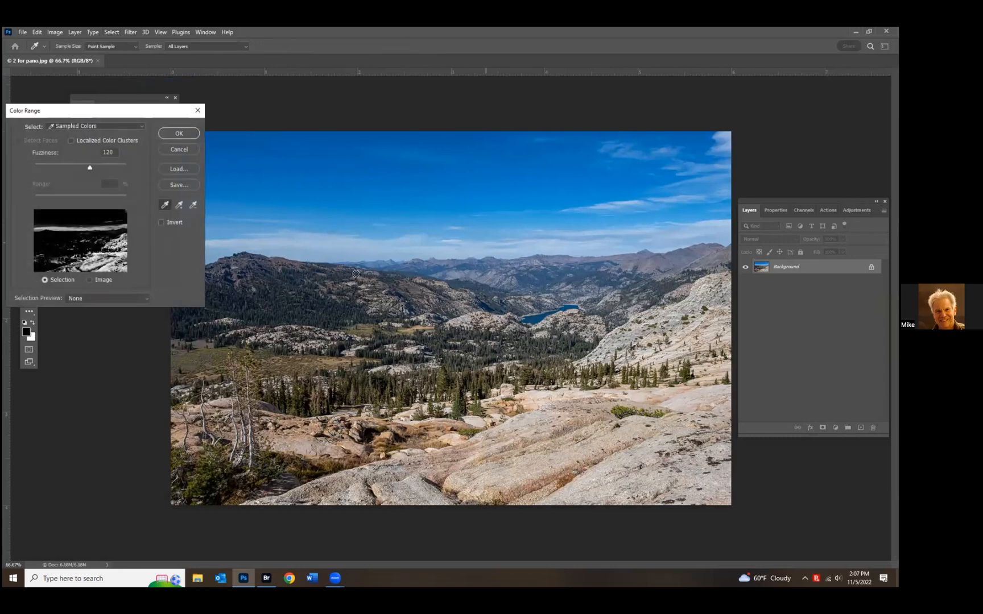
{"action": "left_click", "coordinate": [563, 424]}
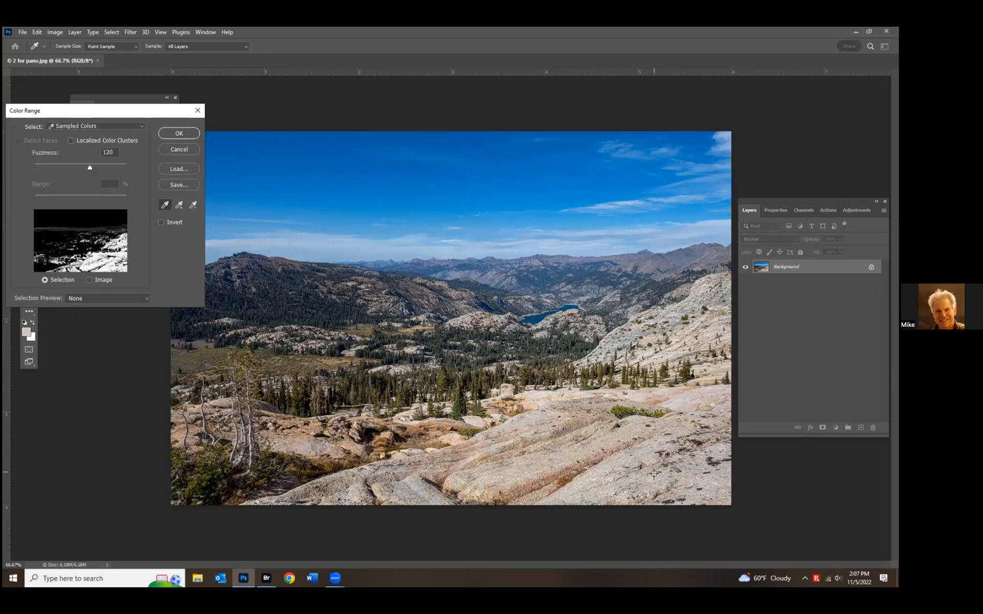
{"action": "left_click", "coordinate": [651, 473]}
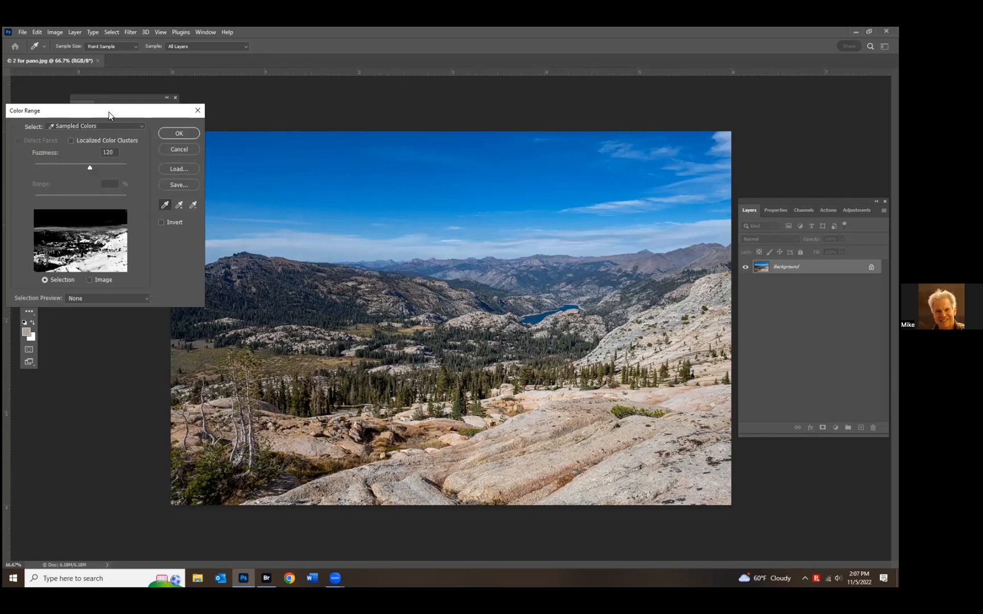
{"action": "left_click", "coordinate": [421, 171]}
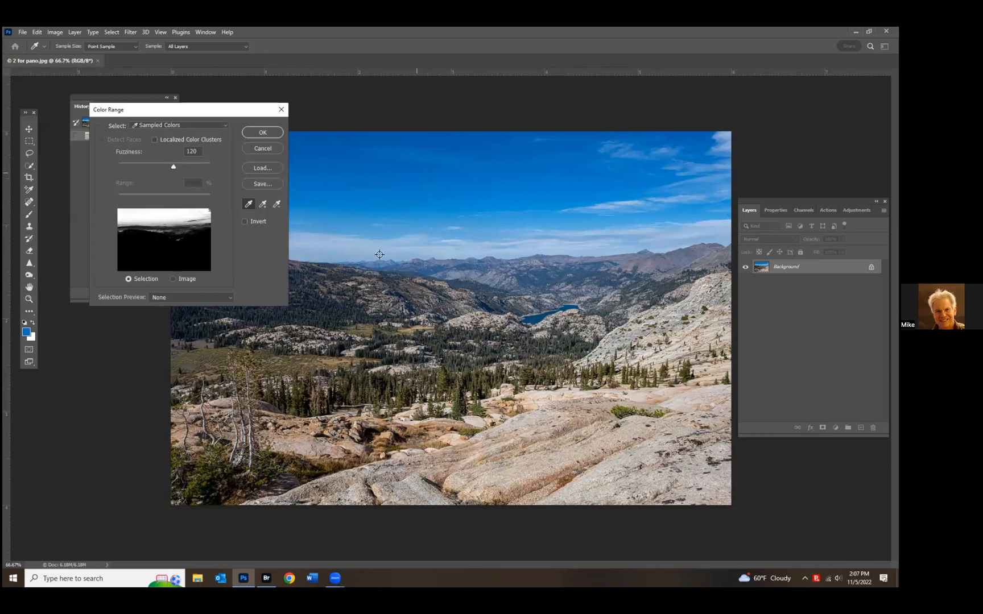
{"action": "left_click", "coordinate": [337, 306]}
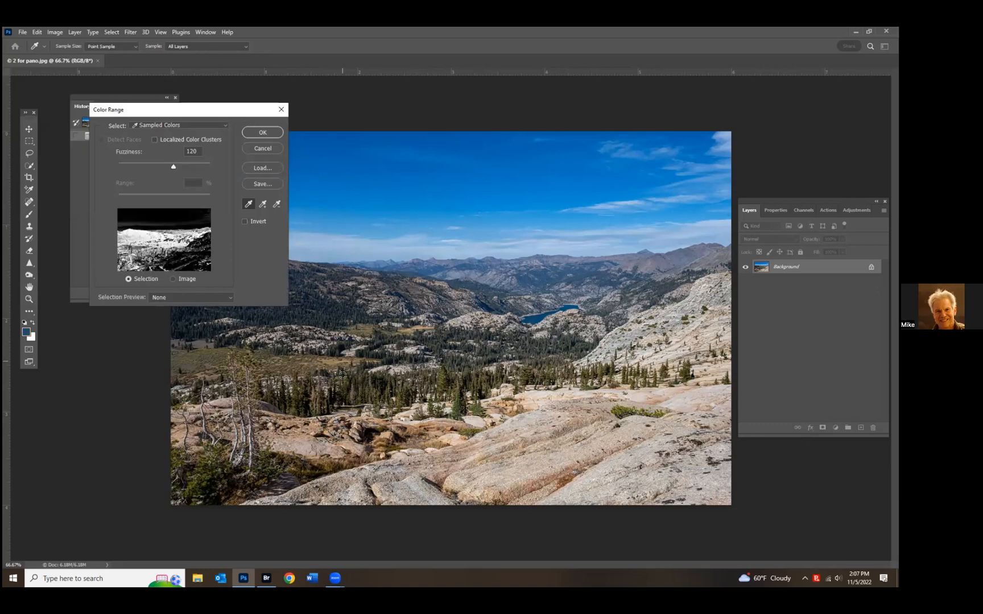
{"action": "left_click", "coordinate": [378, 383]}
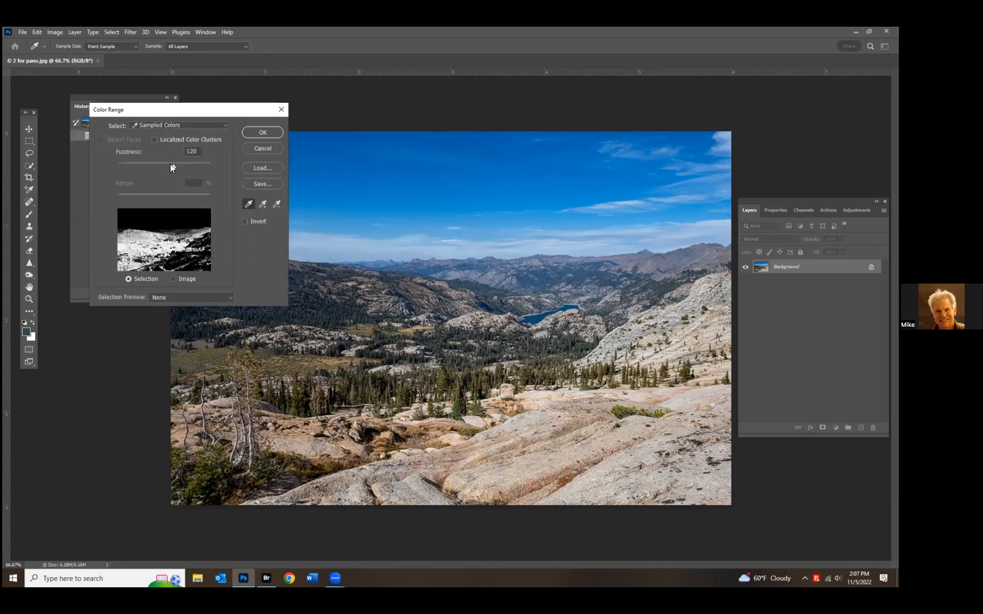
- Try low and high Fuzziness values, set it to 26, and create the Color Range selection of the sampled tree tones
{"action": "left_click", "coordinate": [204, 167]}
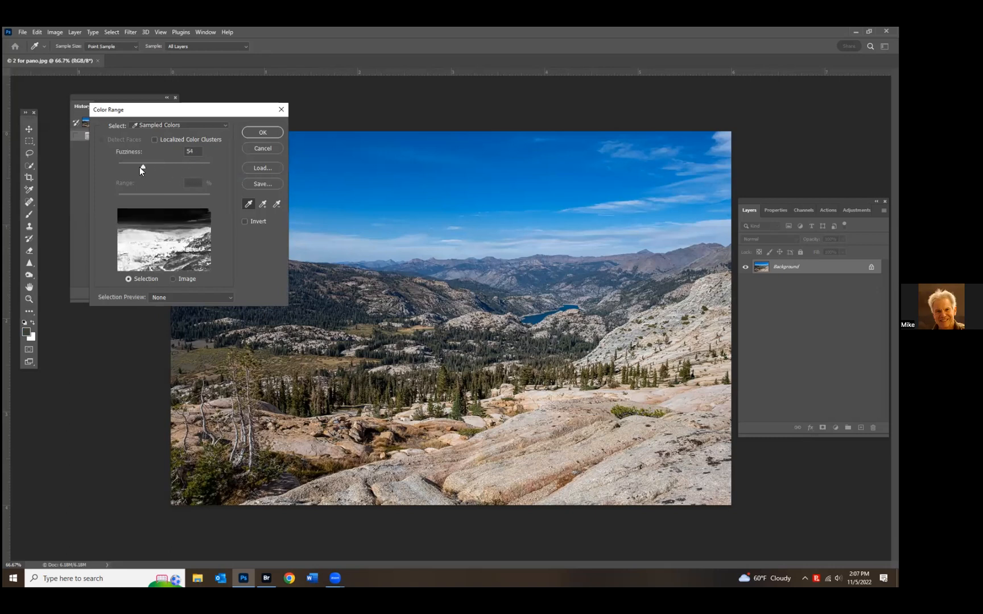
{"action": "left_click", "coordinate": [123, 166]}
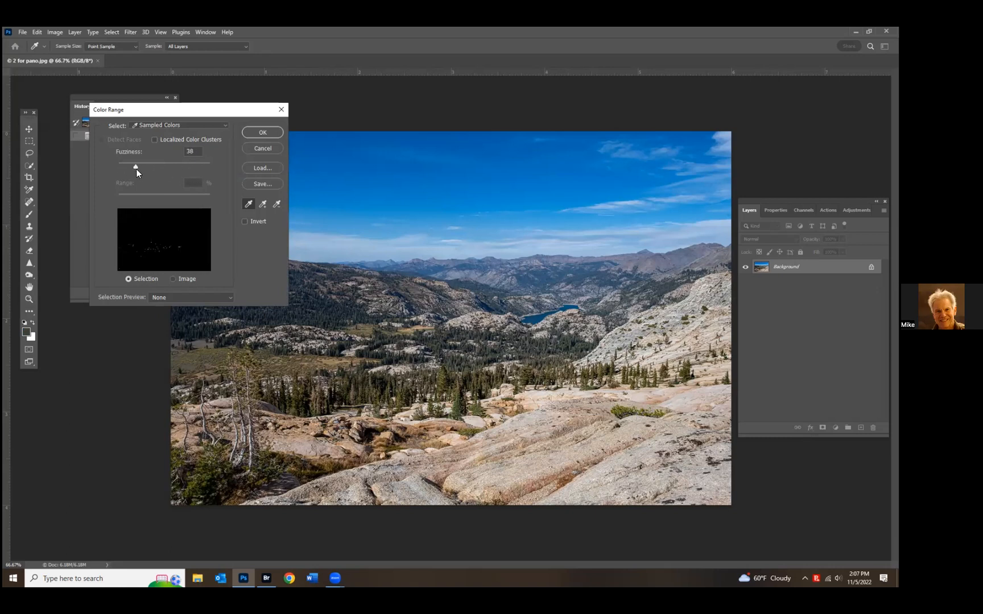
{"action": "left_click", "coordinate": [131, 171]}
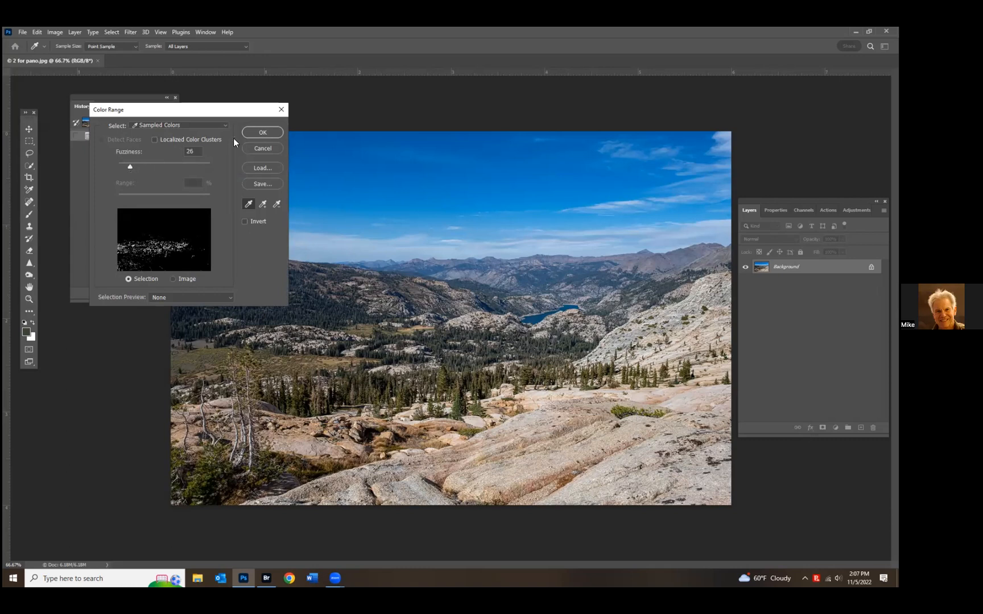
{"action": "left_click", "coordinate": [262, 130]}
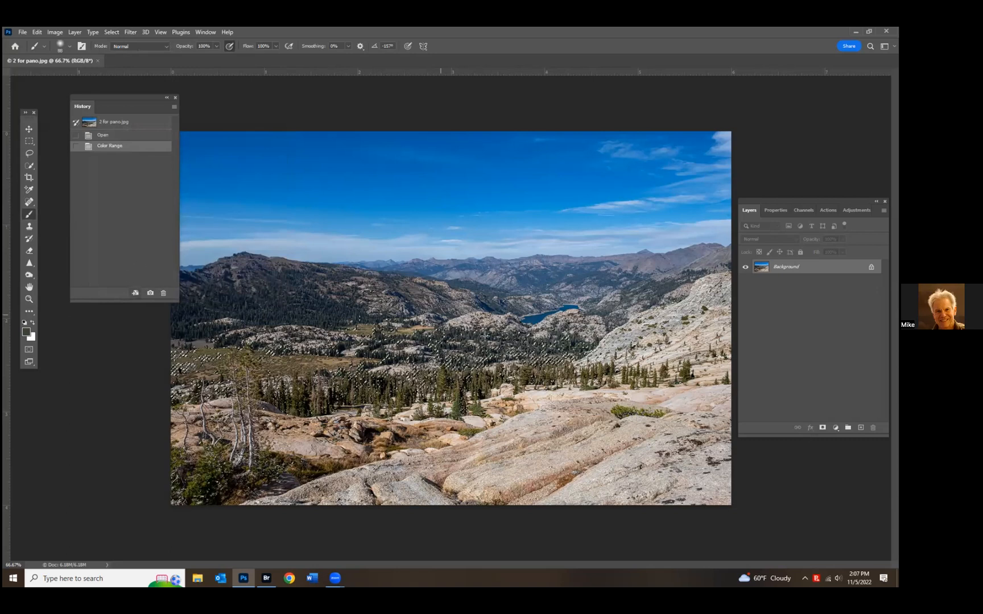
- Check the Color Range selection as a Quick Mask overlay, and revert the photo to its opened state
{"action": "left_click", "coordinate": [28, 350]}
{"action": "left_click", "coordinate": [29, 350]}
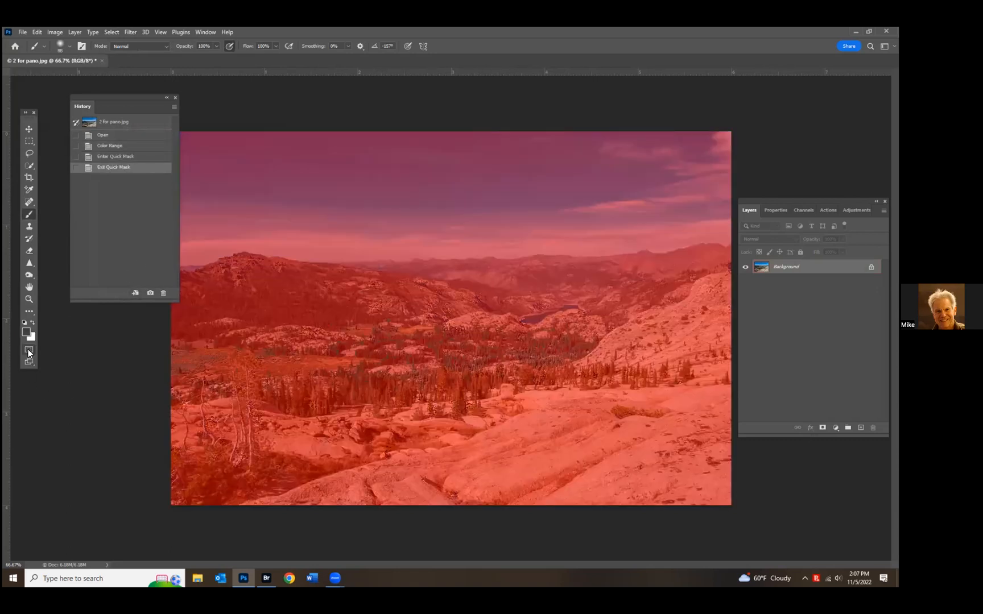
{"action": "left_click", "coordinate": [111, 136]}
- Try the Focus Area selection, cancel it, and revert the stray brush marks to the photo's opened state
{"action": "left_click", "coordinate": [111, 33]}
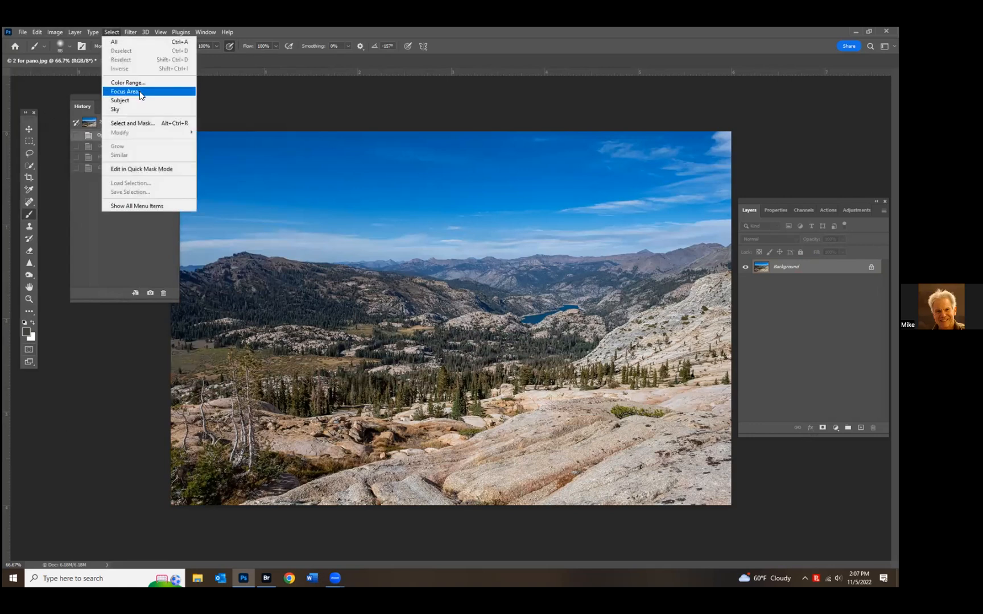
{"action": "left_click", "coordinate": [125, 91]}
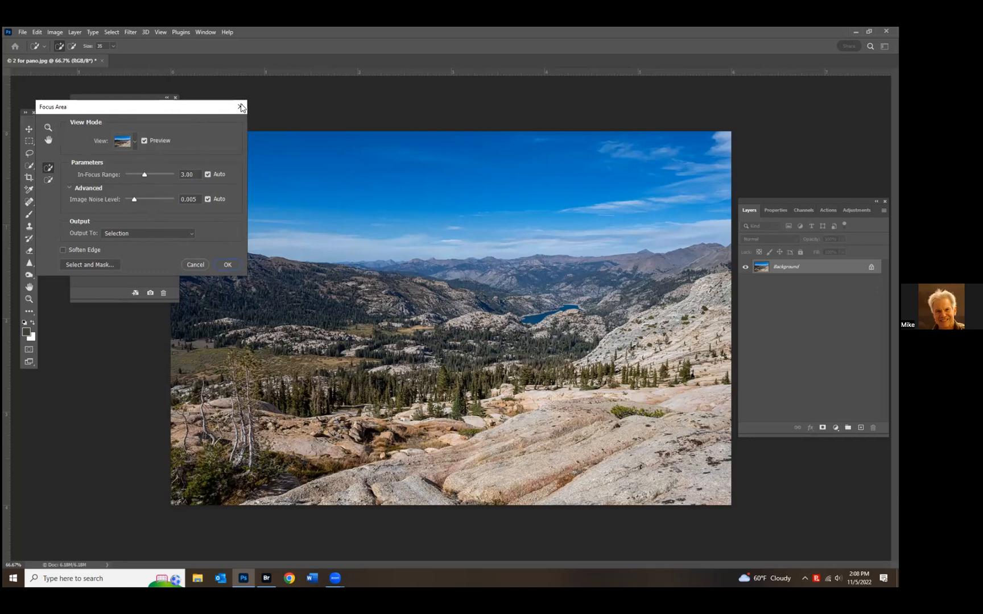
{"action": "key", "text": "Escape"}
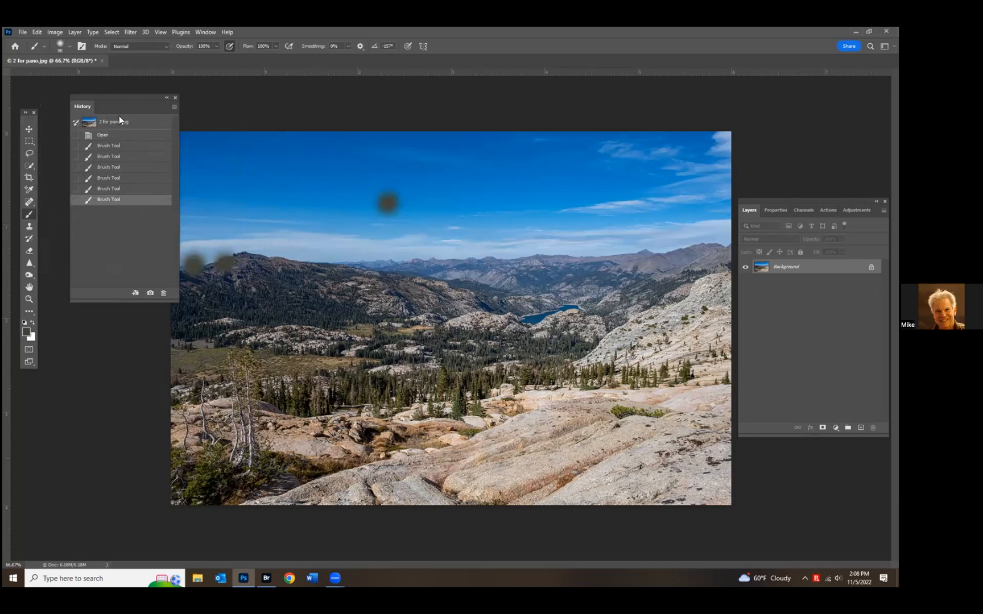
{"action": "left_click", "coordinate": [113, 135]}
- Switch to Adobe Bridge, clear the Photoshop document filter, and open Spotting Selection Cropping.jpg
{"action": "left_click", "coordinate": [108, 32]}
{"action": "mouse_move", "coordinate": [112, 32]}
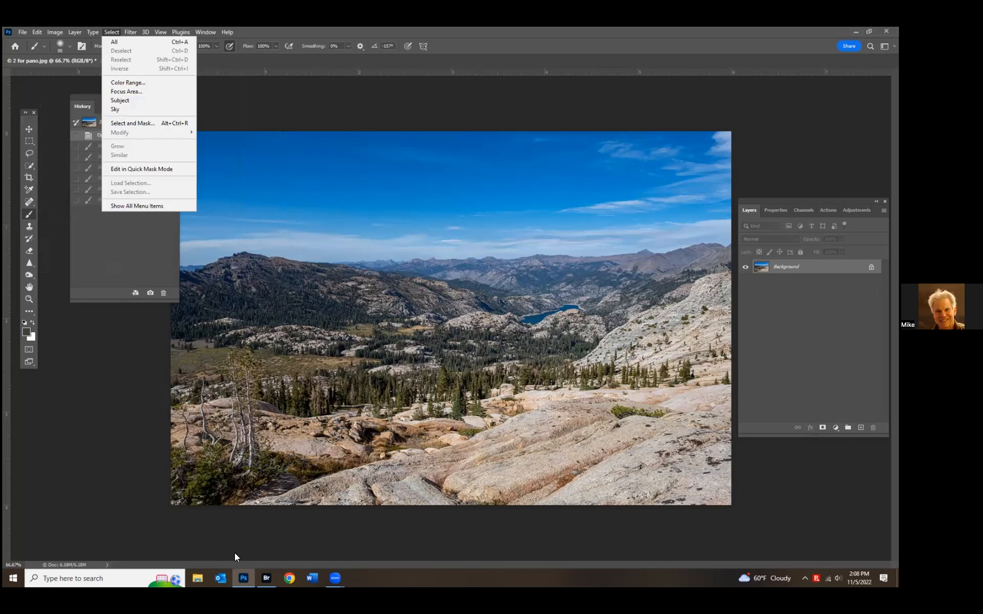
{"action": "left_click", "coordinate": [267, 577]}
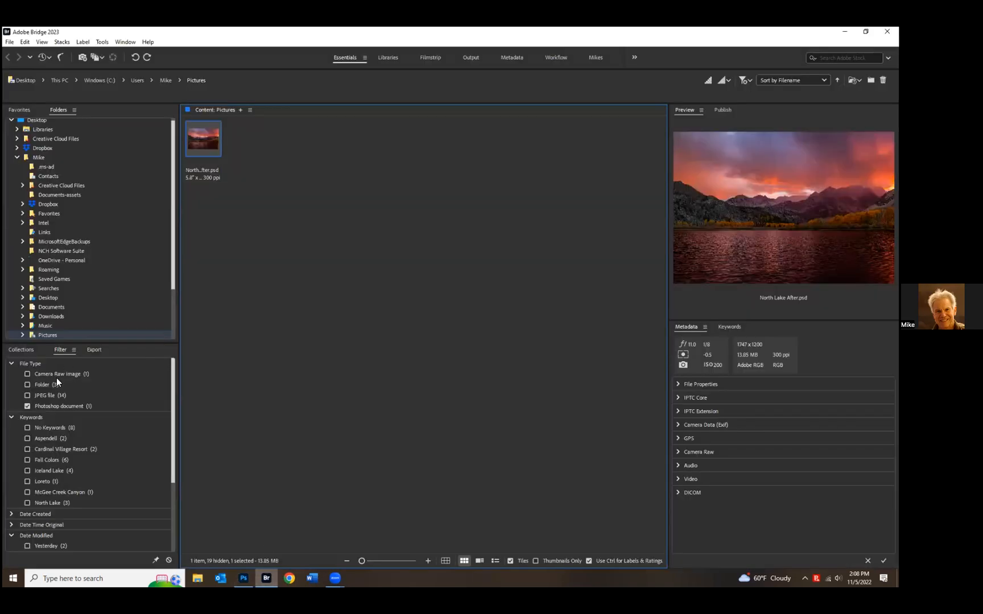
{"action": "left_click", "coordinate": [42, 406]}
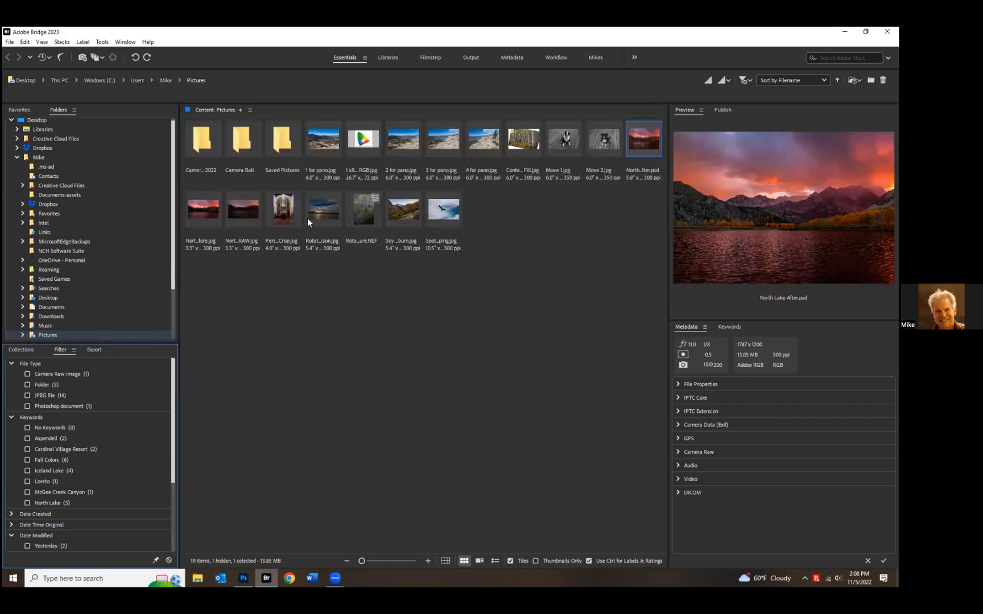
{"action": "double_click", "coordinate": [443, 210]}
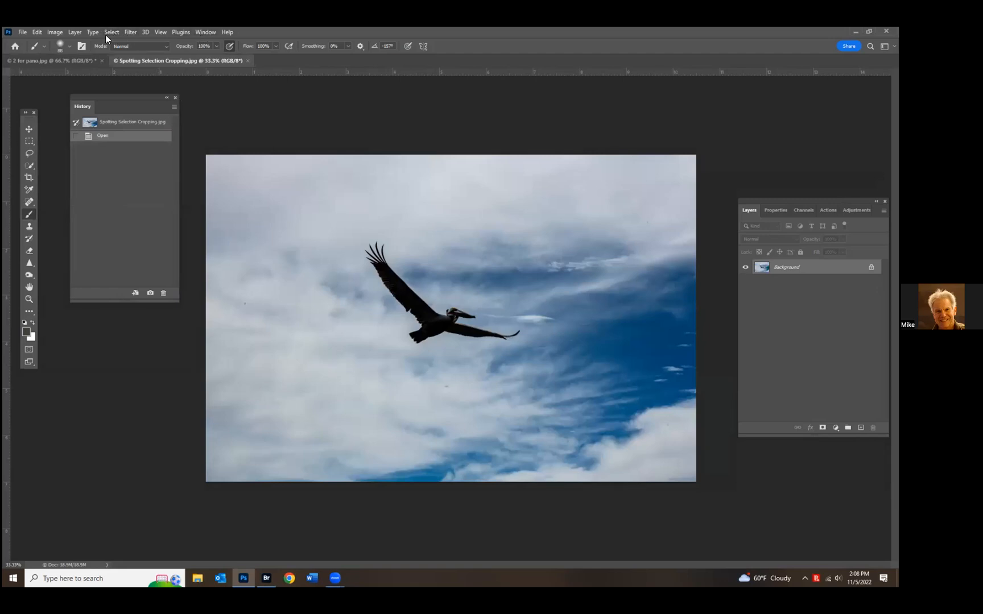
- Select the pelican with Select Subject, check it as a Quick Mask overlay, and revert to the opened state
{"action": "left_click", "coordinate": [106, 33]}
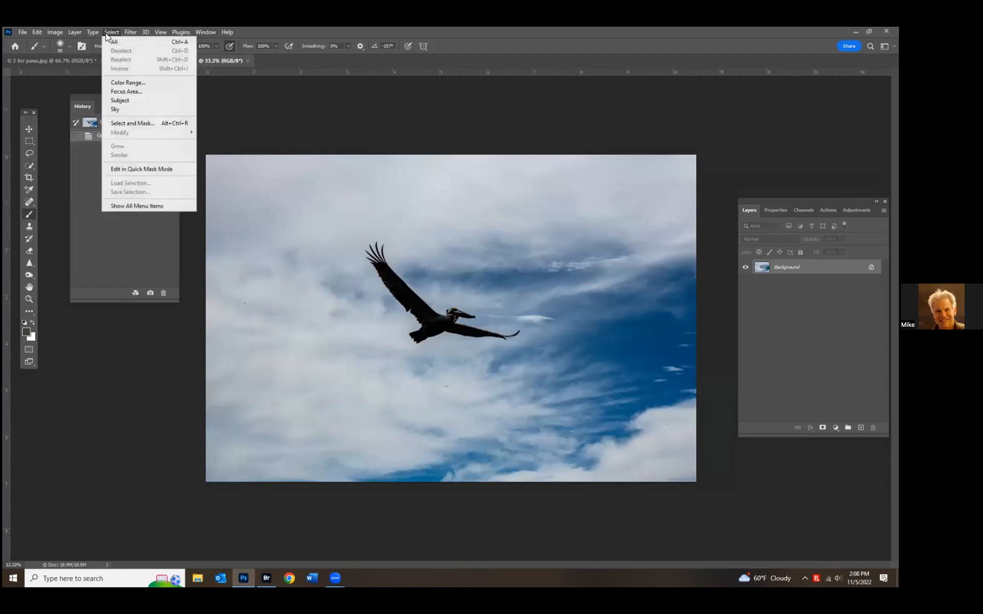
{"action": "left_click", "coordinate": [114, 100]}
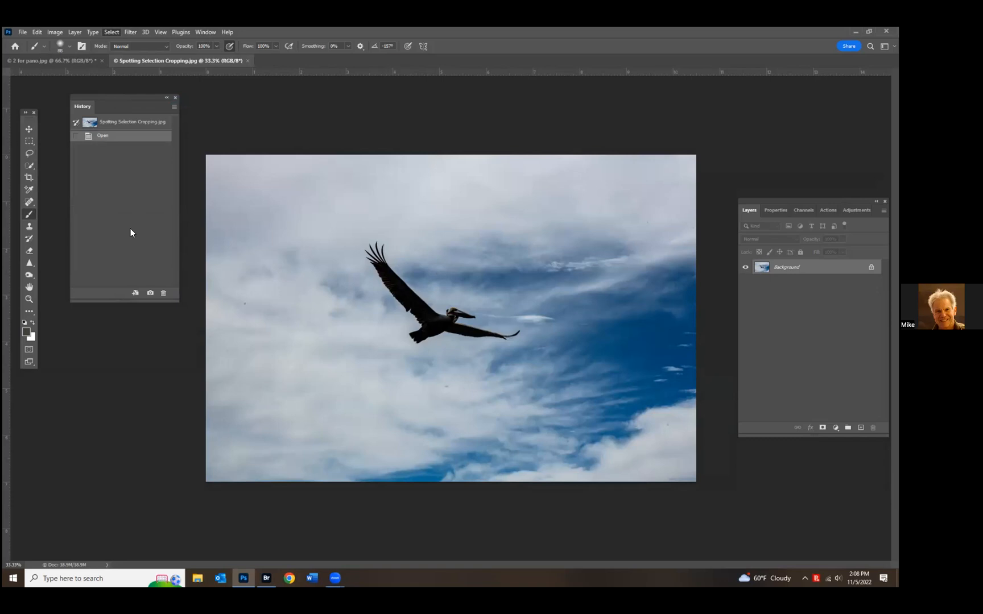
{"action": "left_click", "coordinate": [29, 350]}
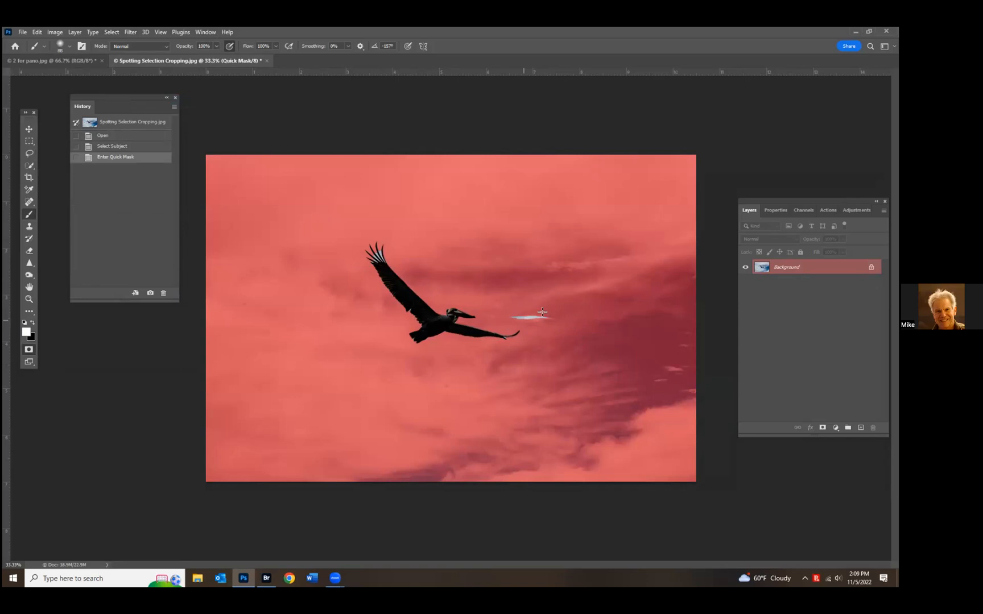
{"action": "left_click", "coordinate": [29, 345]}
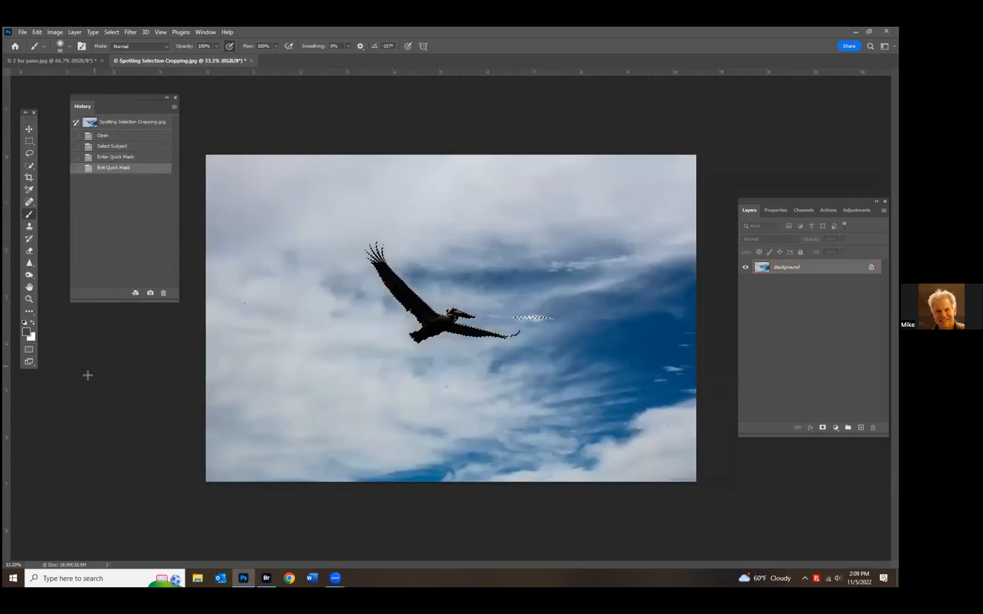
{"action": "left_click", "coordinate": [103, 136]}
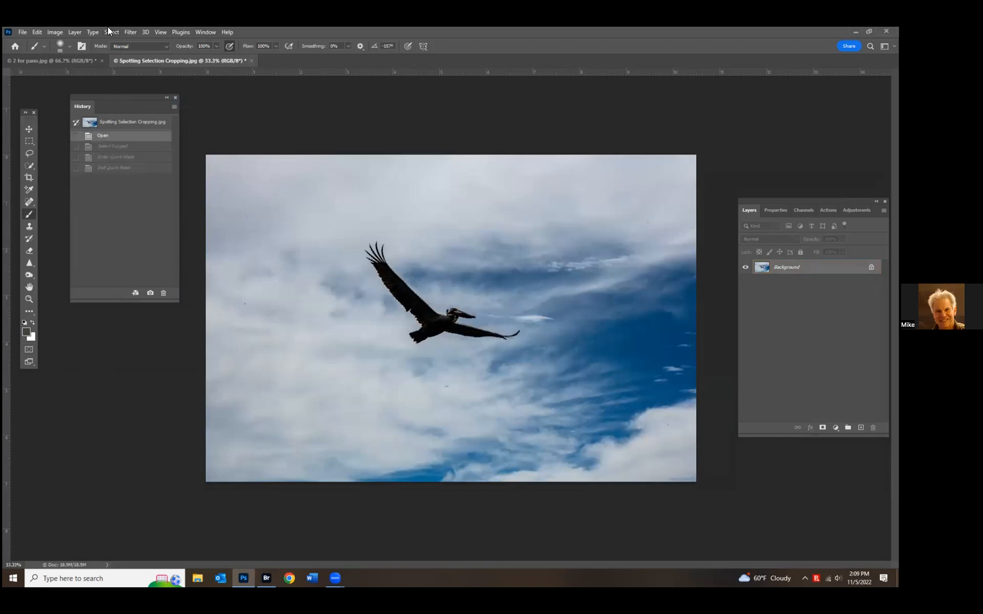
- Select the sky around the pelican with the Sky command, and check the selection as a Quick Mask overlay
{"action": "left_click", "coordinate": [110, 32]}
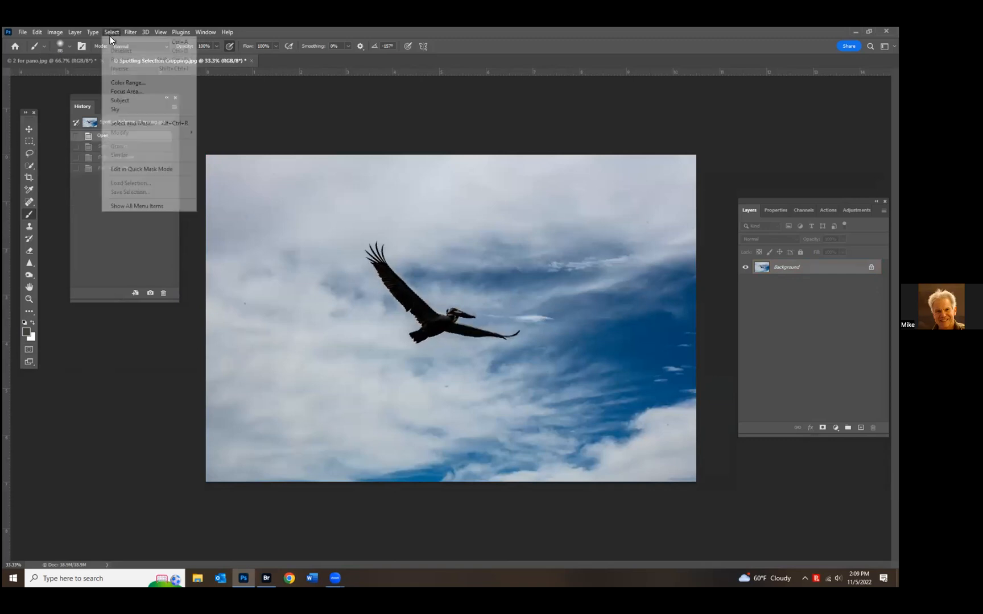
{"action": "left_click", "coordinate": [116, 111]}
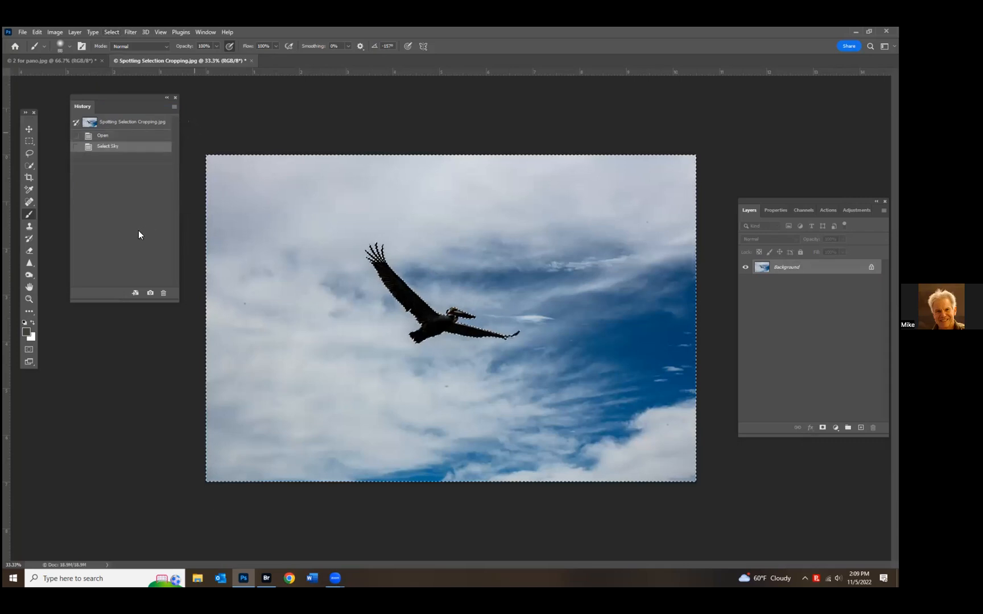
{"action": "left_click", "coordinate": [29, 350]}
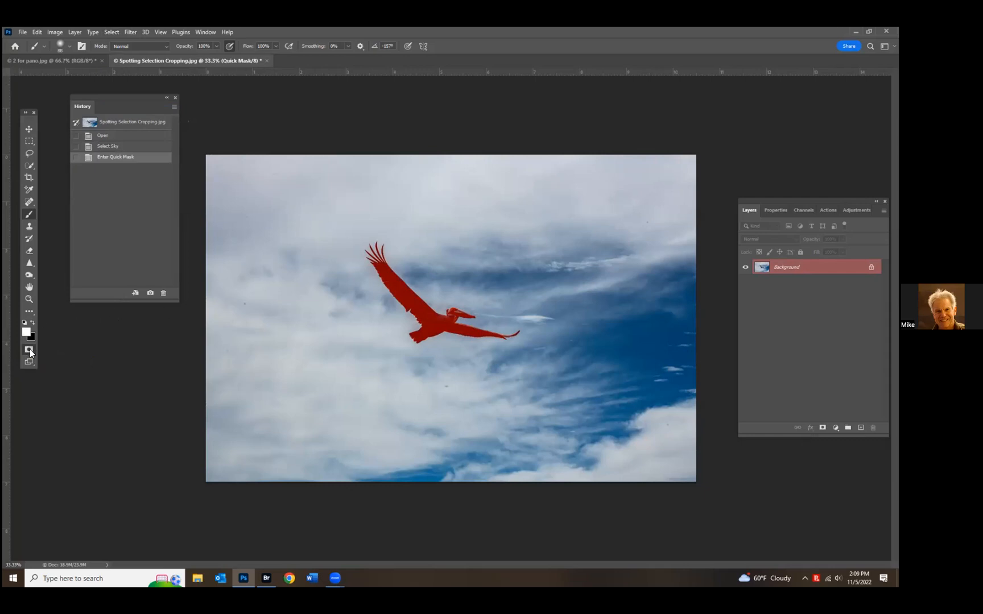
{"action": "left_click", "coordinate": [29, 350]}
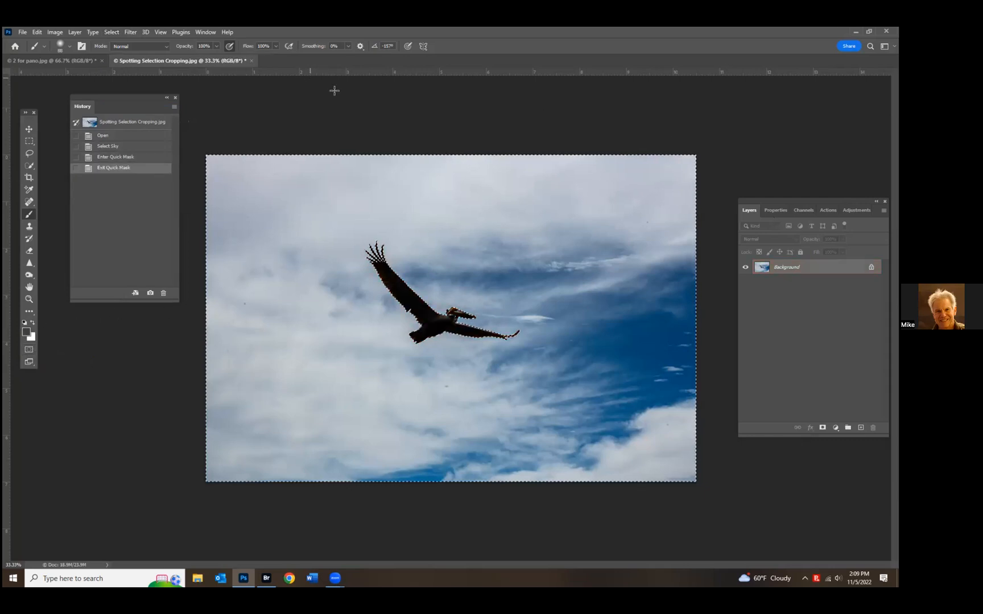
- Look through the grouped panels and reorder them so that Adjustments sits directly after Properties
{"action": "left_click", "coordinate": [771, 210]}
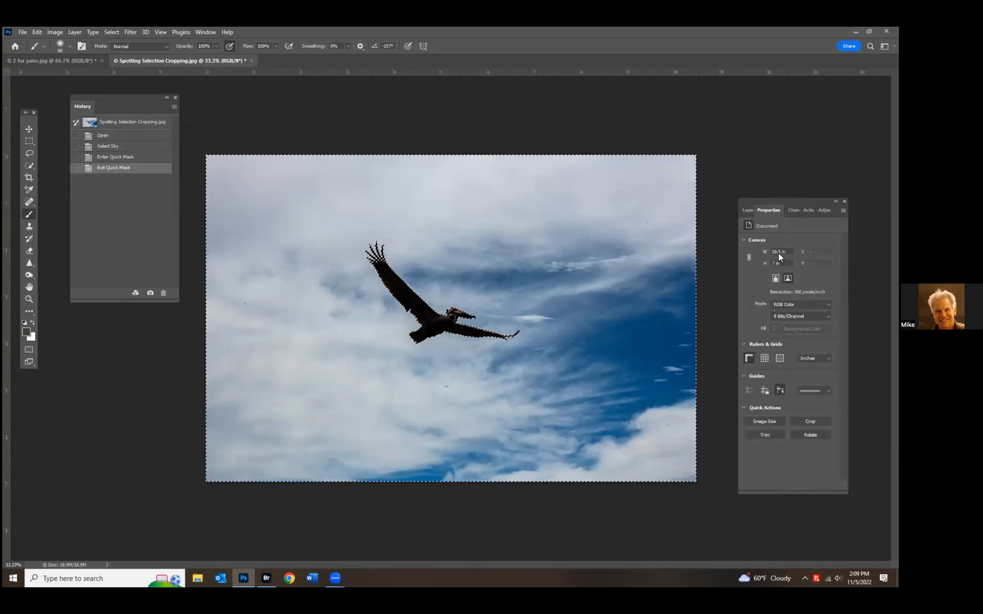
{"action": "left_click", "coordinate": [788, 210]}
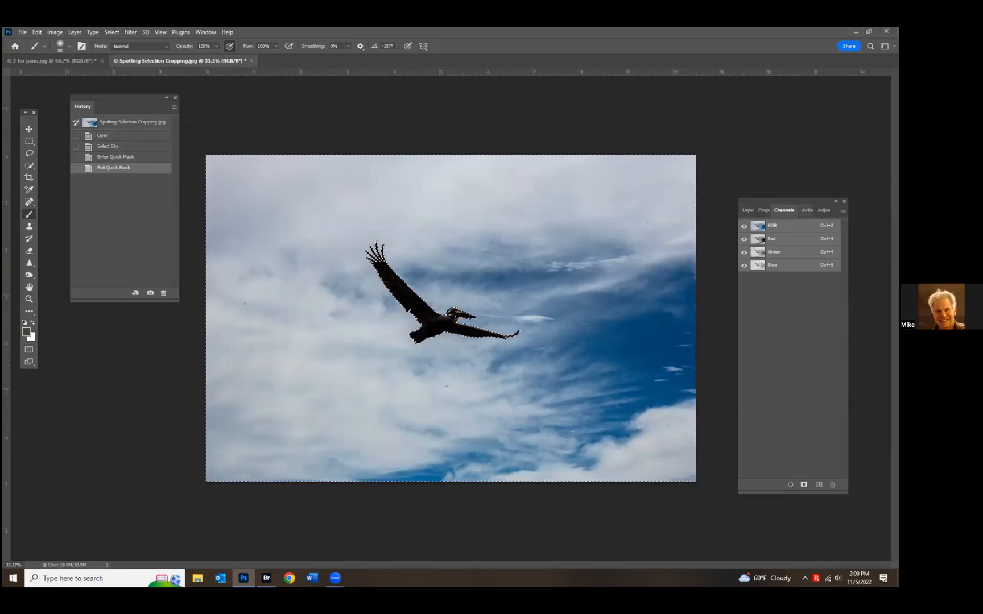
{"action": "left_click", "coordinate": [807, 210]}
{"action": "left_click", "coordinate": [823, 210]}
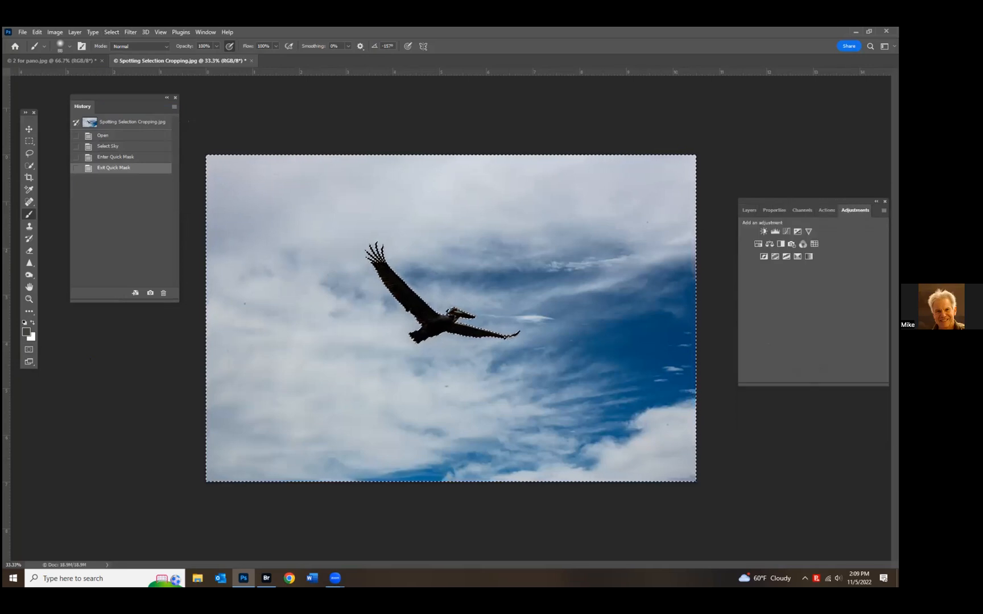
{"action": "left_click_drag", "start_coordinate": [854, 210], "coordinate": [778, 212]}
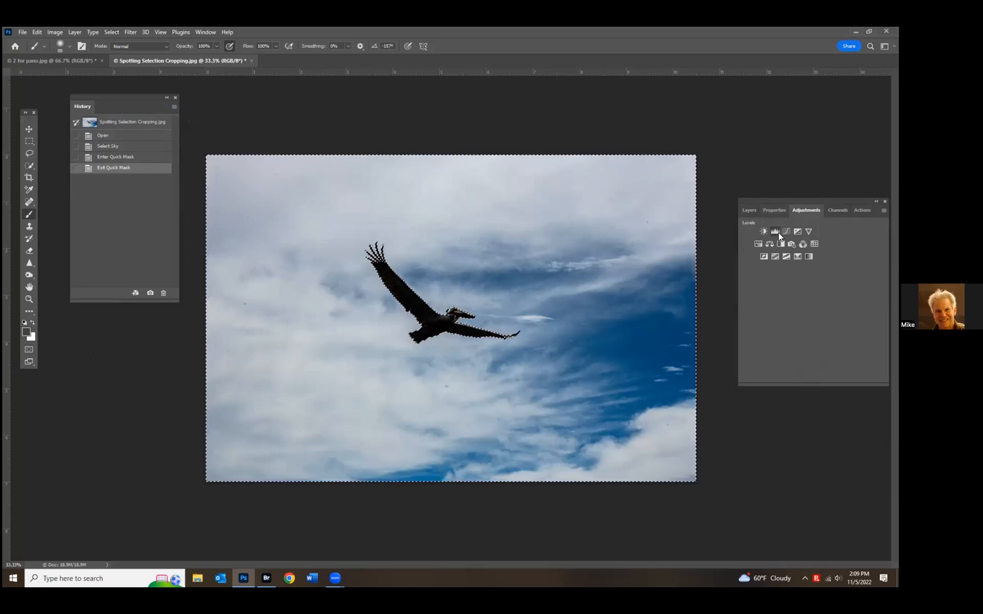
- Darken the selected sky with a Levels adjustment layer at midtone 0.39, and revert the photo to its opened state
{"action": "left_click", "coordinate": [775, 232]}
{"action": "left_click_drag", "start_coordinate": [799, 312], "coordinate": [823, 311]}
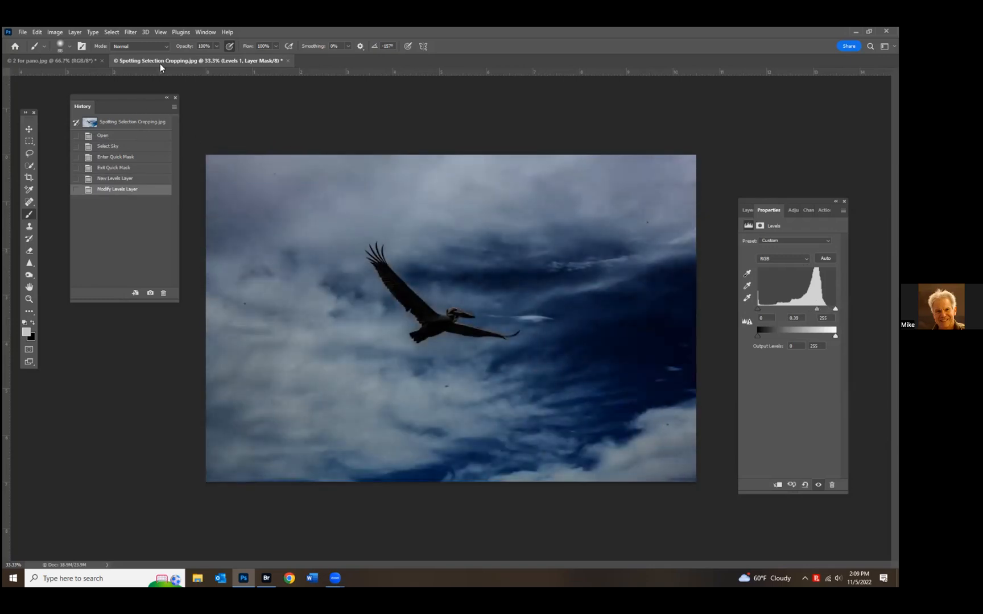
{"action": "left_click", "coordinate": [126, 135]}
- Switch to the 2 for pano.jpg photo, select its sky with the Sky command, and check the selection as a Quick Mask overlay
{"action": "left_click", "coordinate": [40, 61]}
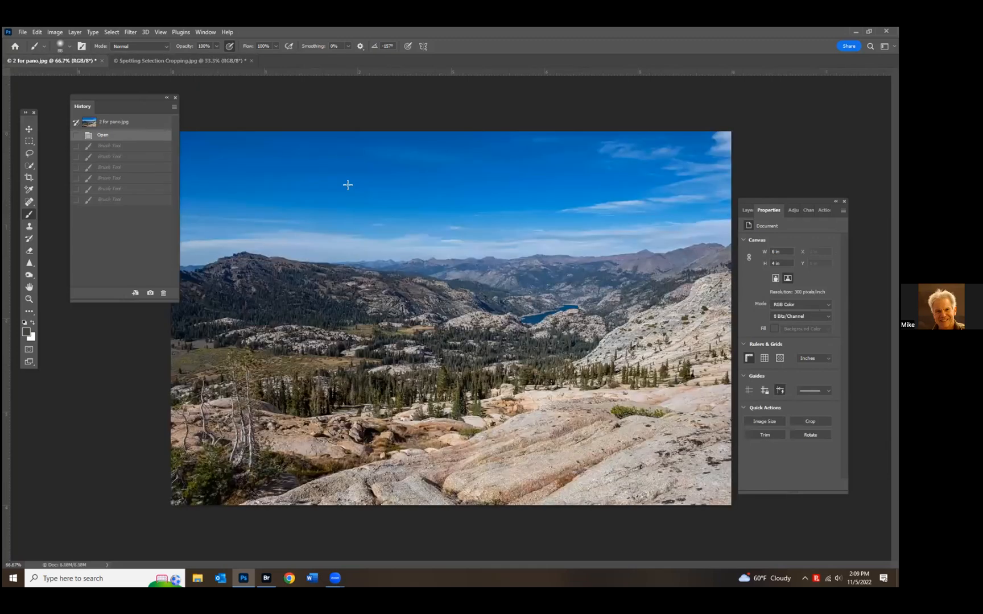
{"action": "left_click", "coordinate": [112, 32]}
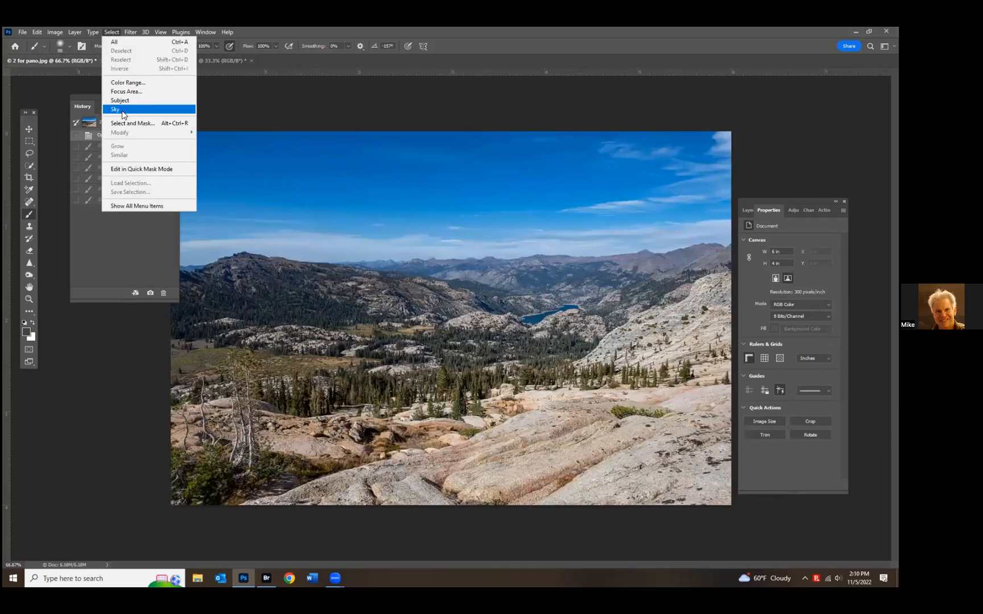
{"action": "left_click", "coordinate": [116, 109]}
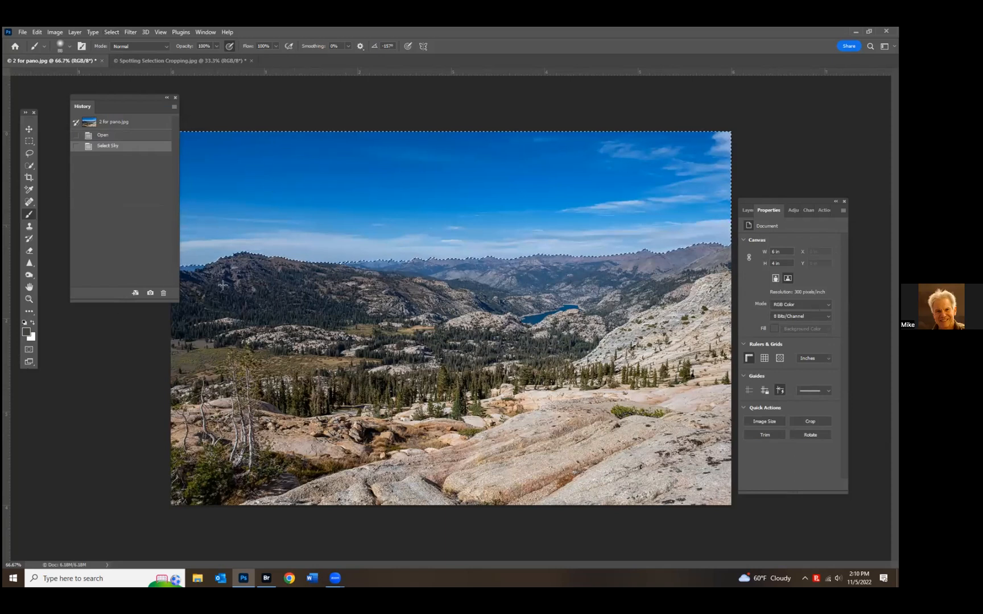
{"action": "left_click", "coordinate": [28, 350]}
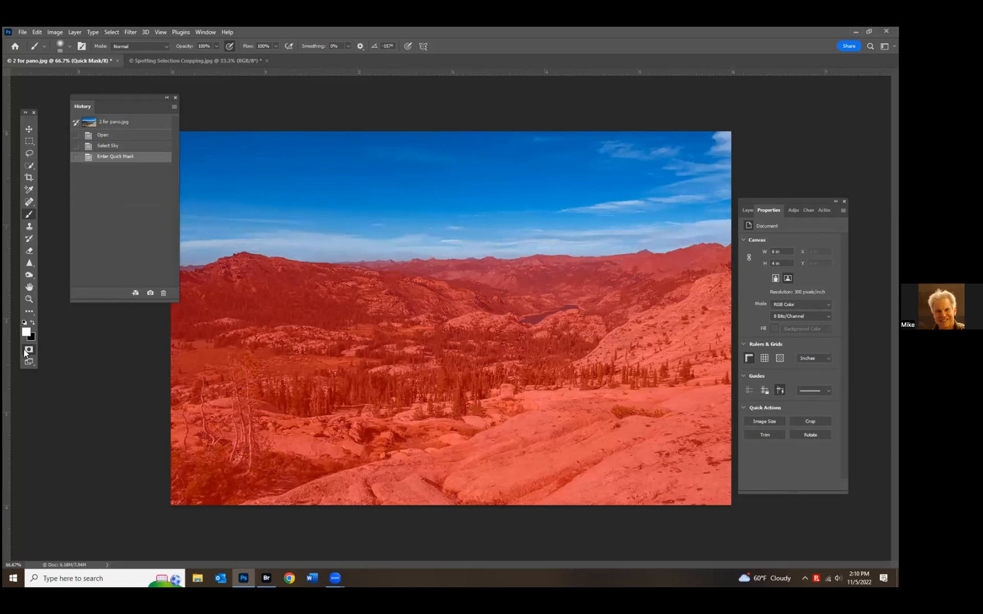
{"action": "left_click", "coordinate": [24, 349]}
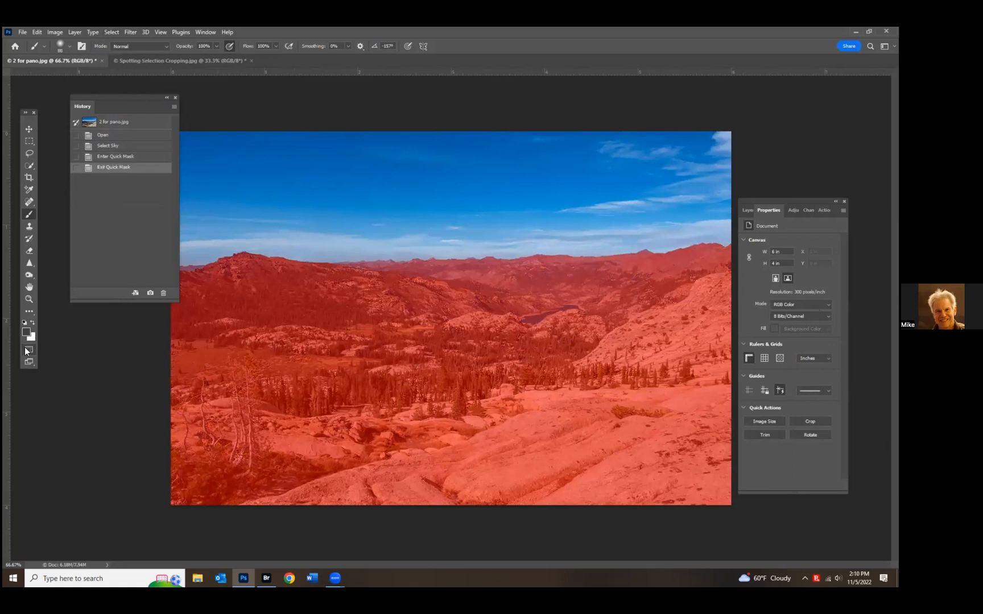
- Try a Levels adjustment on the selected sky, cancel it, and revert the photo to its opened state
{"action": "left_click", "coordinate": [55, 33]}
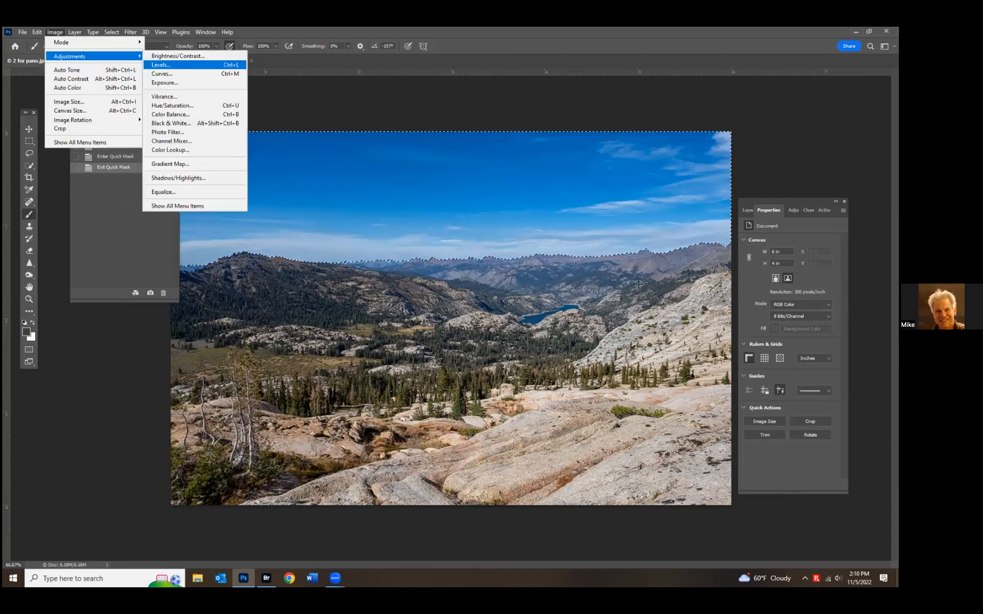
{"action": "left_click", "coordinate": [184, 66]}
{"action": "mouse_move", "coordinate": [291, 177]}
{"action": "left_mouse_down"}
{"action": "mouse_move", "coordinate": [275, 177]}
{"action": "mouse_move", "coordinate": [327, 176]}
{"action": "mouse_move", "coordinate": [261, 185]}
{"action": "mouse_move", "coordinate": [347, 184]}
{"action": "mouse_move", "coordinate": [279, 188]}
{"action": "mouse_move", "coordinate": [346, 188]}
{"action": "mouse_move", "coordinate": [292, 189]}
{"action": "left_mouse_up"}
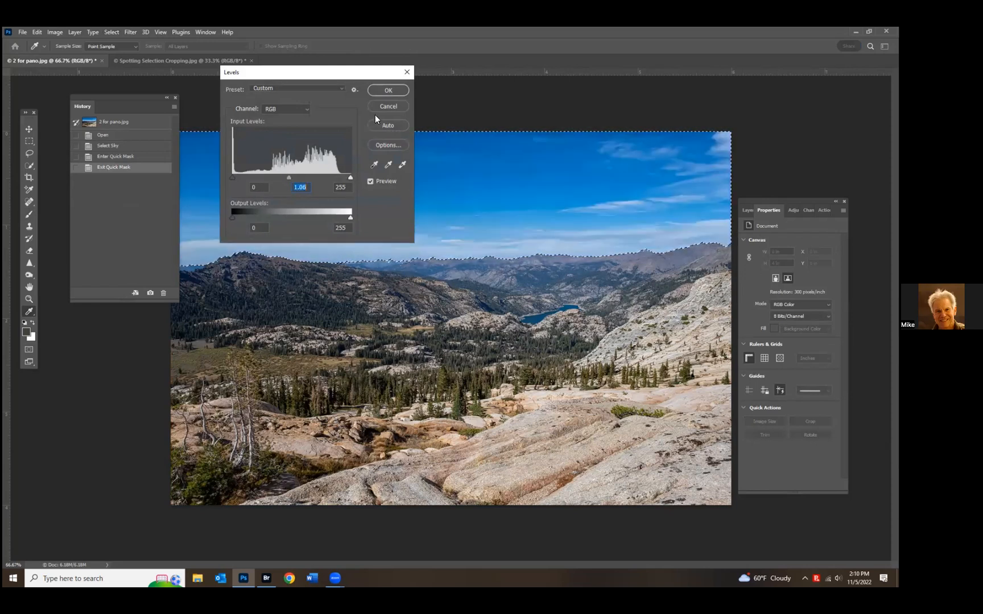
{"action": "left_click", "coordinate": [386, 108]}
{"action": "left_click", "coordinate": [114, 137]}
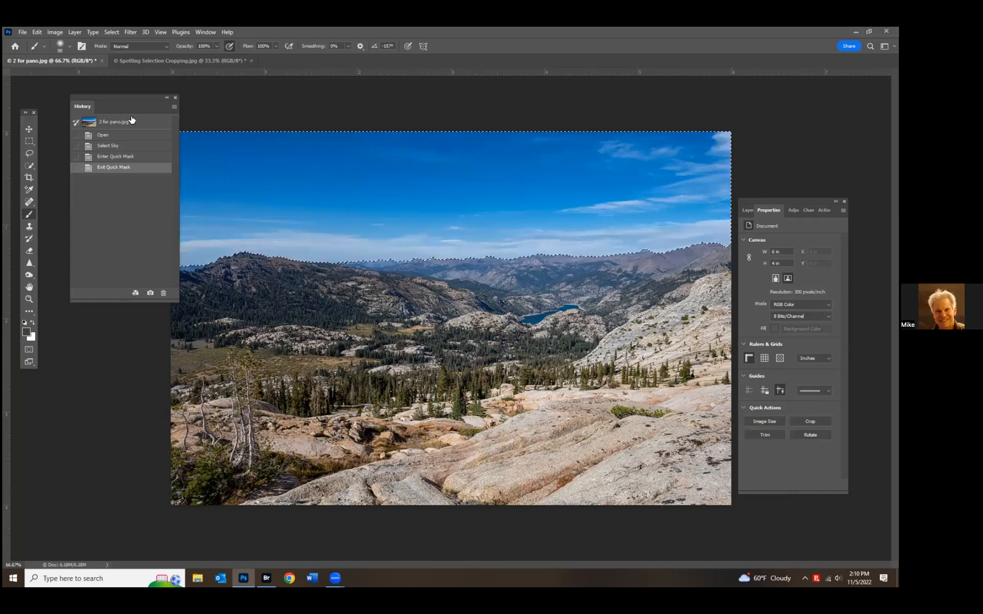
- Restore the sky selection, examine its edge refinement settings in Select and Mask, and leave without applying them
{"action": "left_click", "coordinate": [111, 32]}
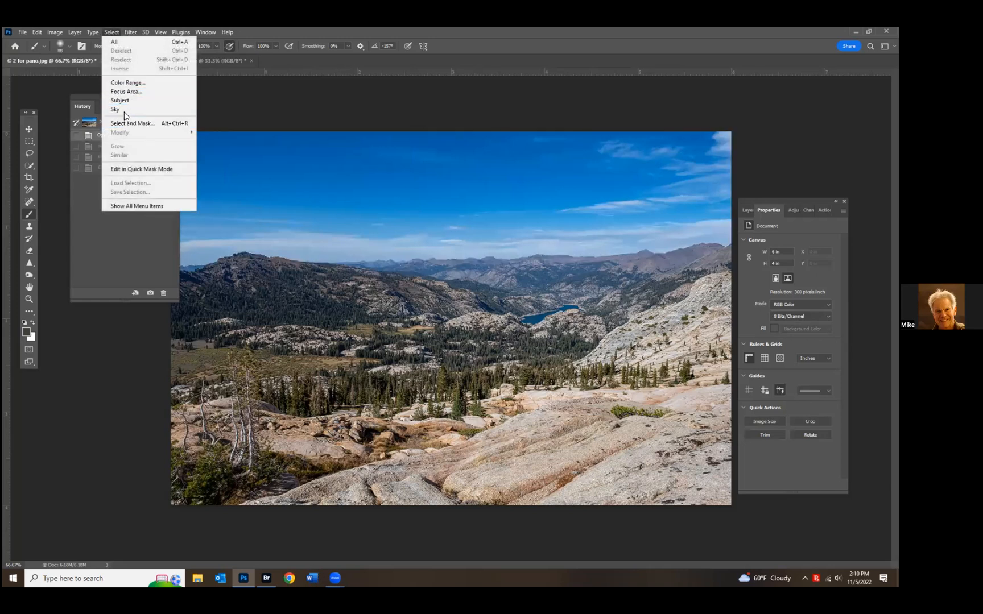
{"action": "left_click", "coordinate": [116, 166]}
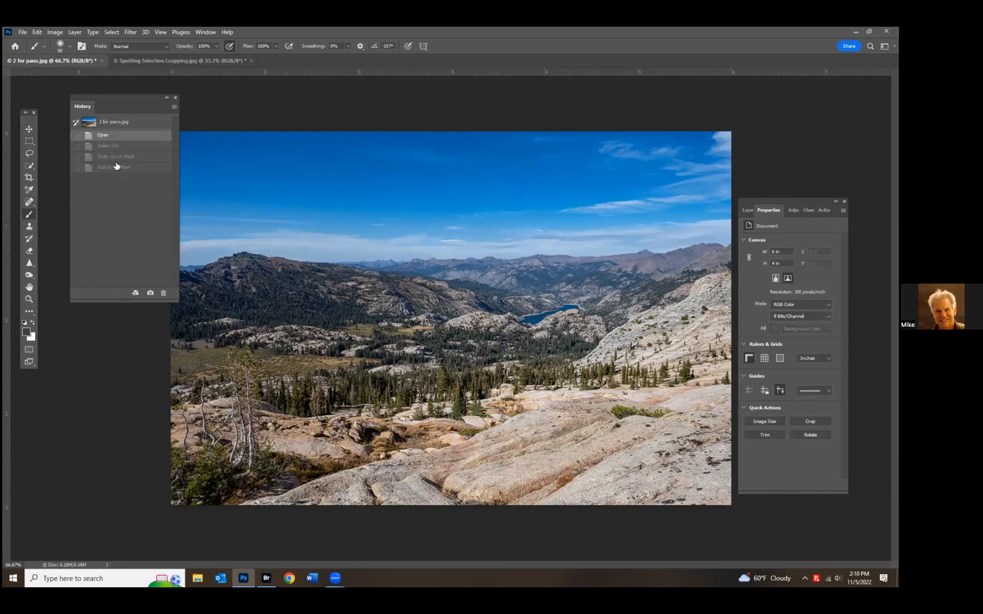
{"action": "left_click", "coordinate": [115, 147]}
{"action": "left_click", "coordinate": [112, 33]}
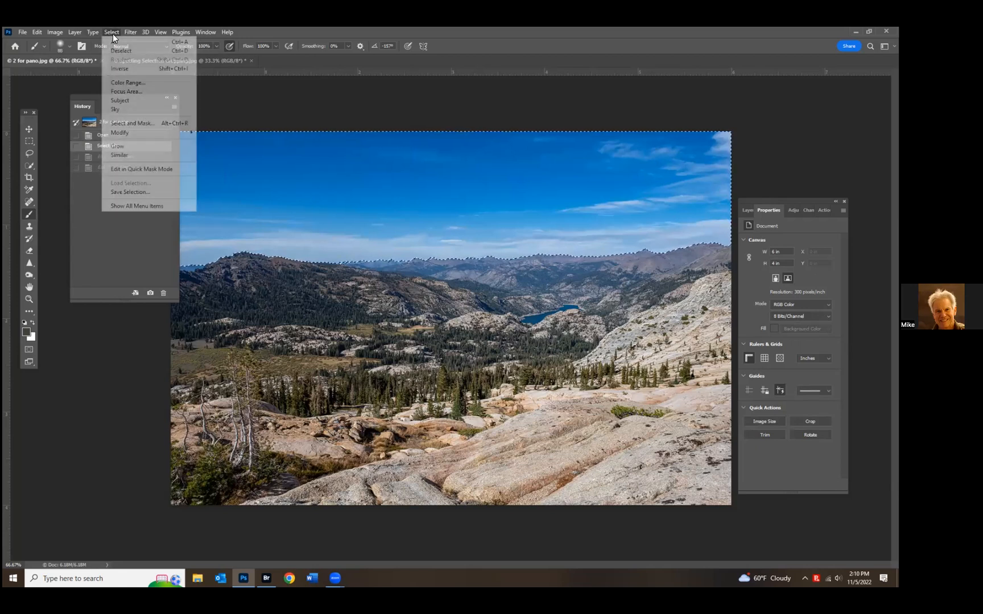
{"action": "left_click", "coordinate": [127, 125]}
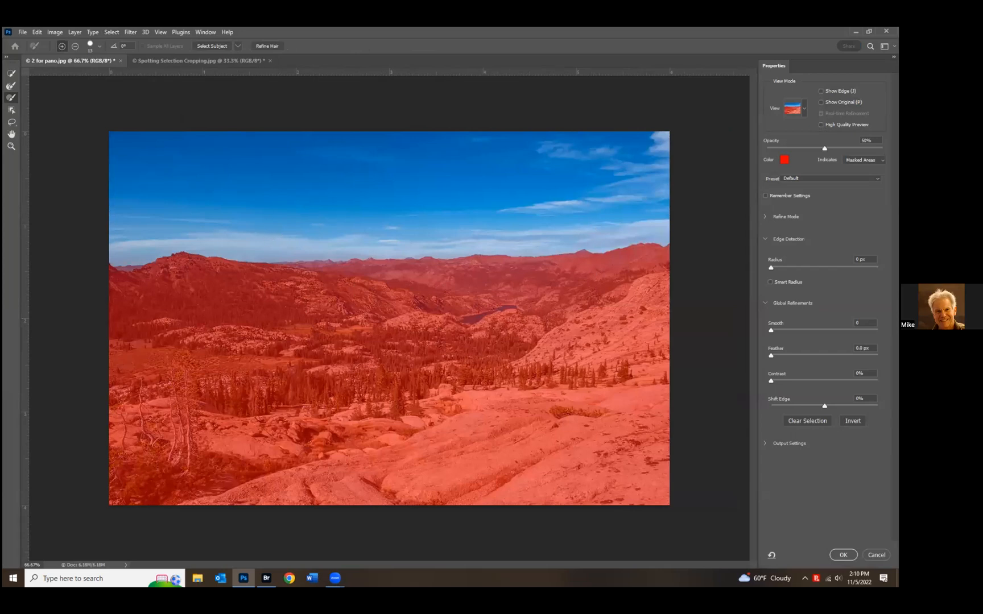
{"action": "left_click_drag", "start_coordinate": [776, 328], "coordinate": [816, 381]}
{"action": "left_click", "coordinate": [877, 555]}
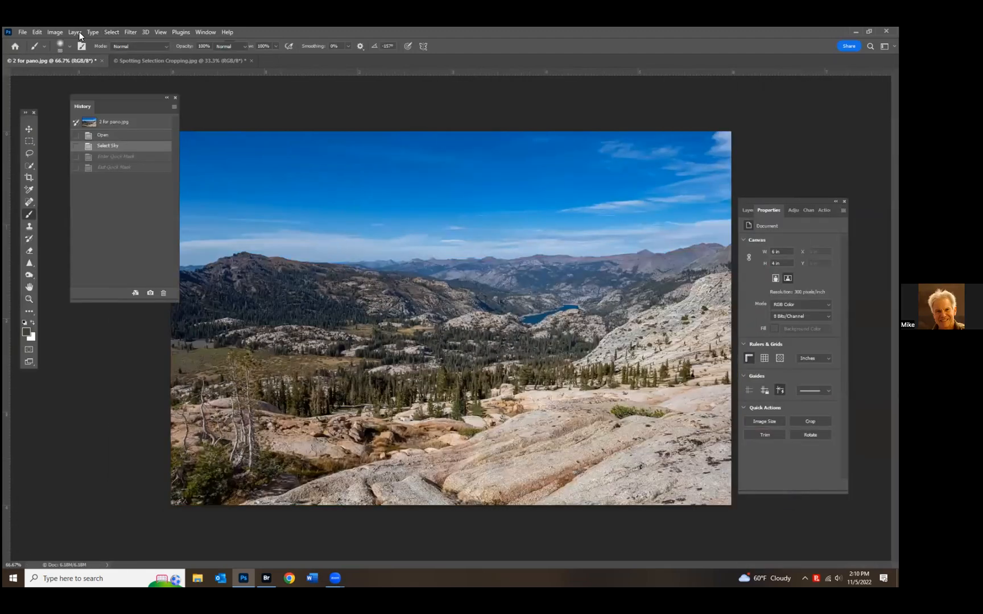
- Revert the photo to its opened state and draw a freehand Lasso selection on the dark forested hillside
{"action": "left_click", "coordinate": [117, 33]}
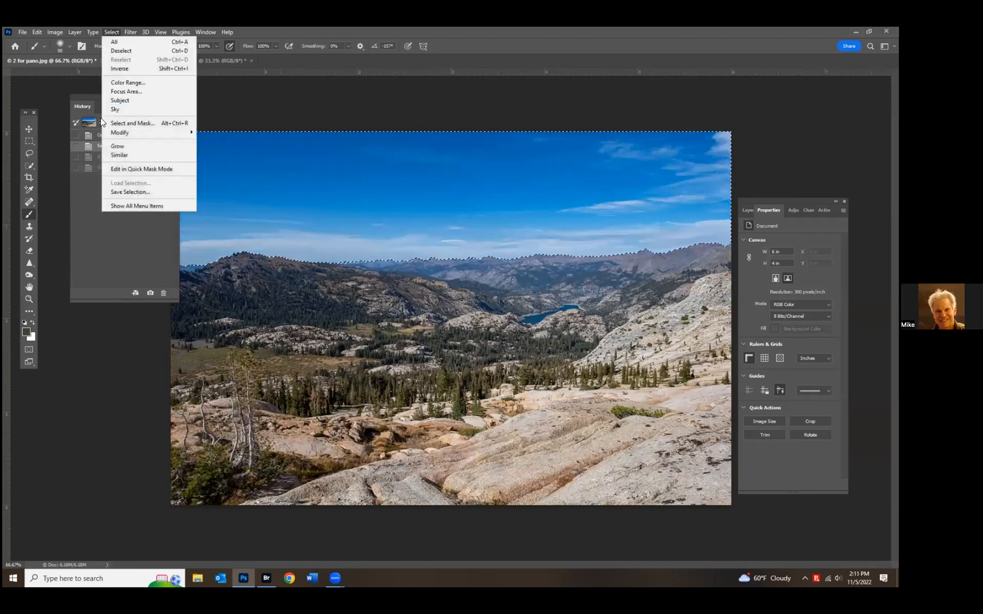
{"action": "mouse_move", "coordinate": [111, 132]}
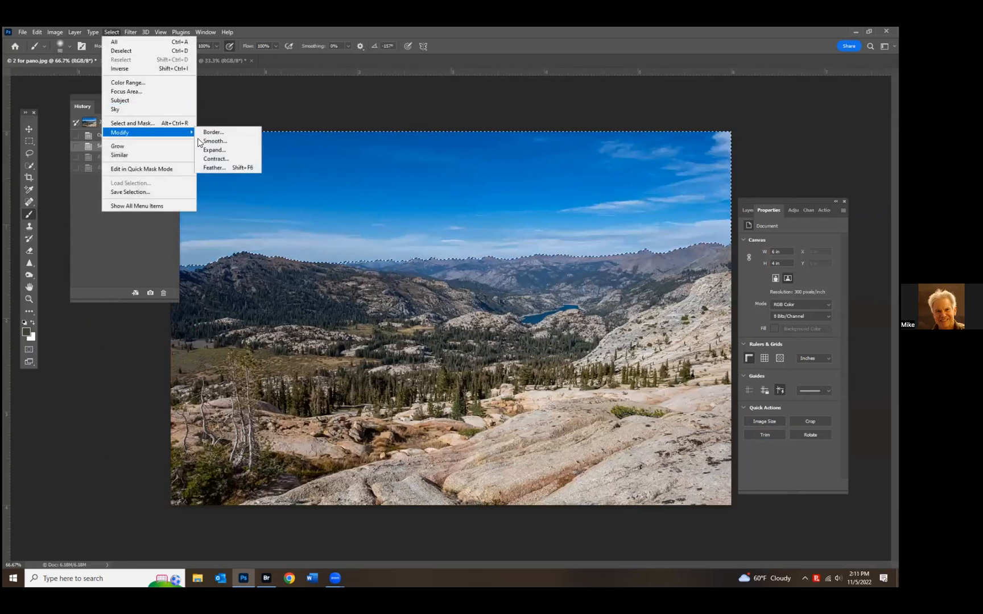
{"action": "left_click", "coordinate": [33, 165]}
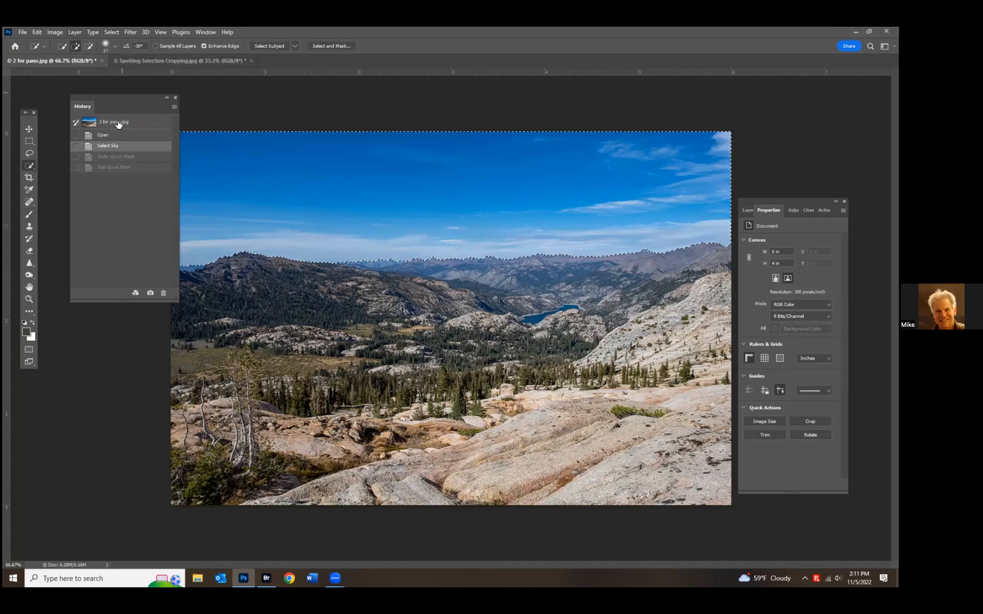
{"action": "left_click", "coordinate": [109, 135]}
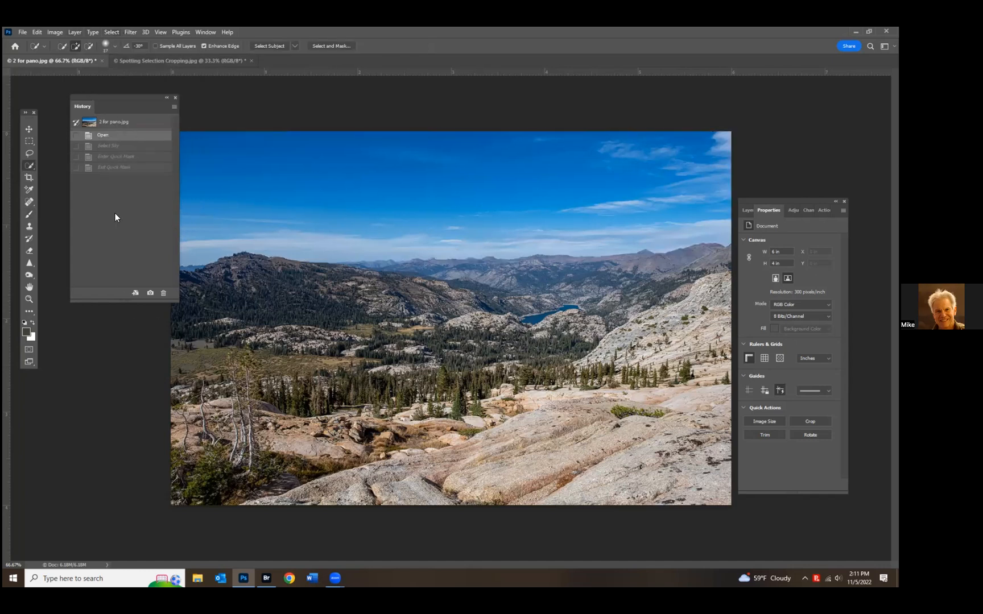
{"action": "left_click", "coordinate": [29, 153]}
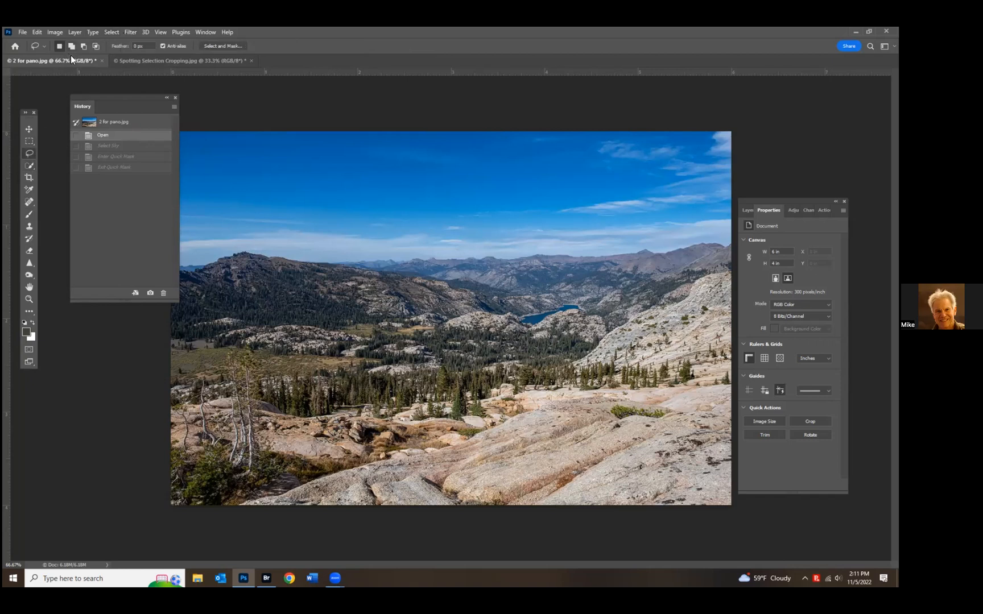
{"action": "left_click_drag", "start_coordinate": [294, 280], "coordinate": [268, 278]}
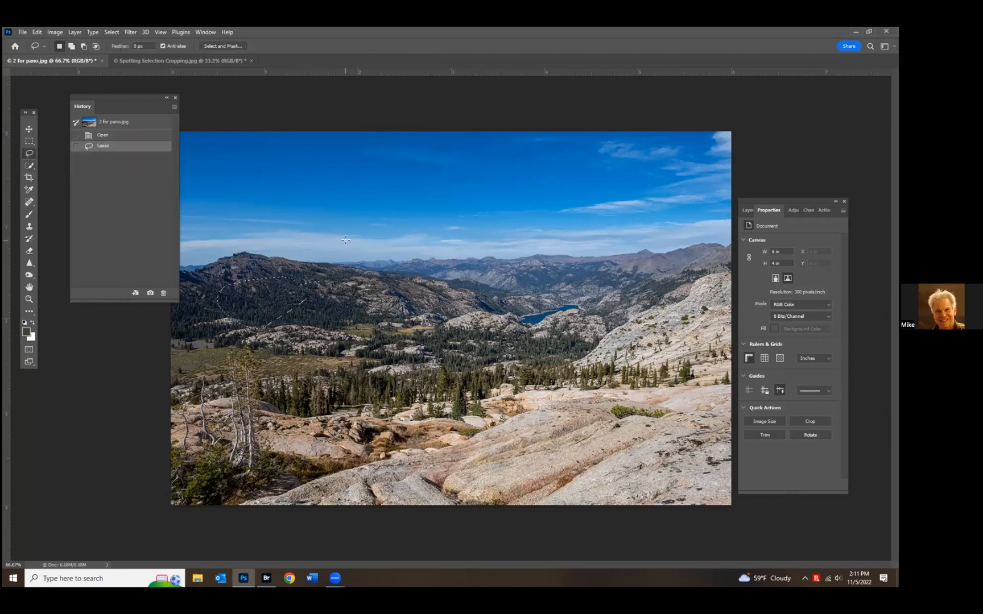
- Expand the lassoed hillside selection by 74 pixels
{"action": "left_click", "coordinate": [115, 32]}
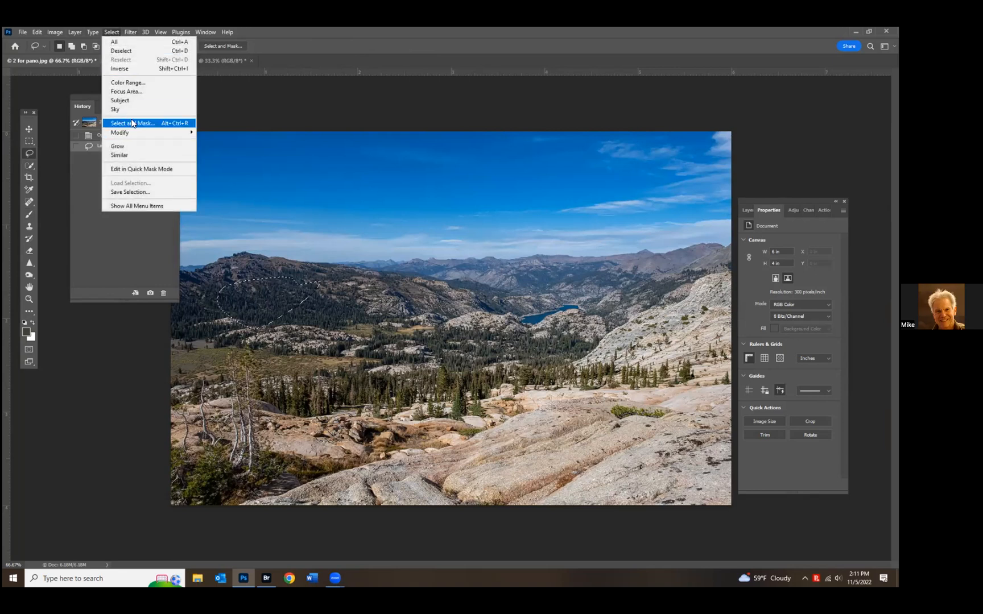
{"action": "mouse_move", "coordinate": [128, 132]}
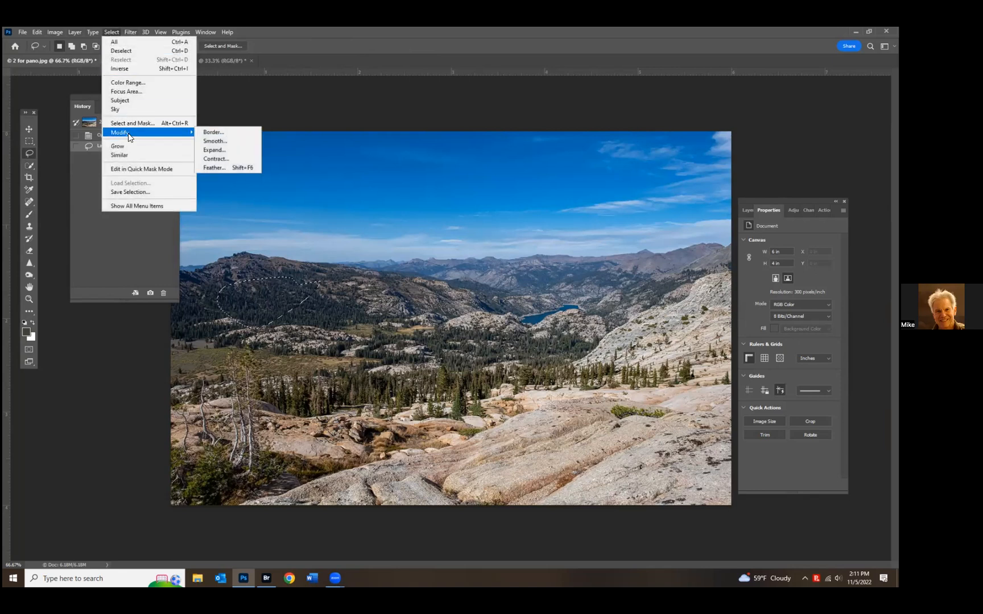
{"action": "left_click", "coordinate": [218, 151]}
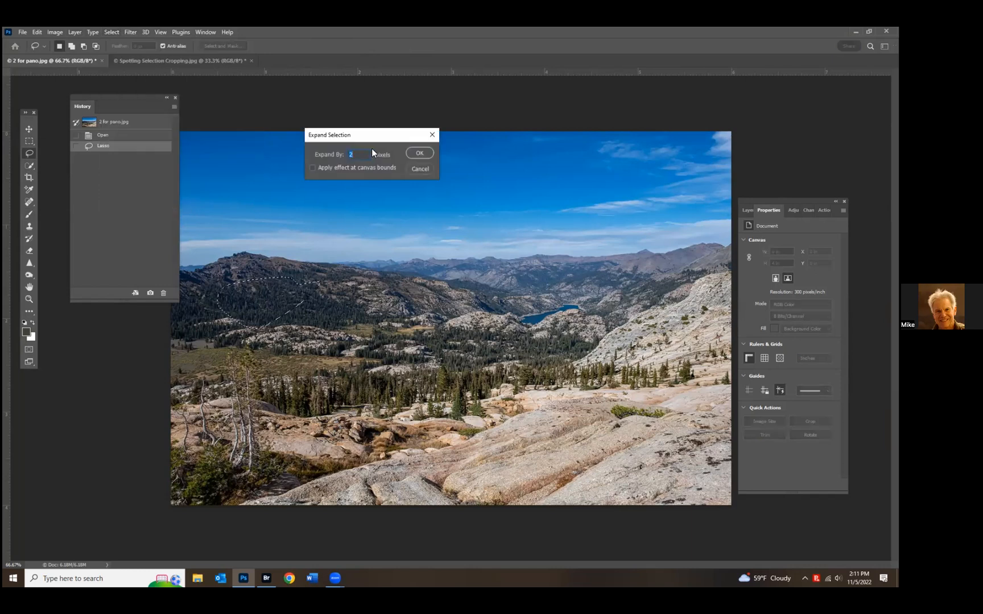
{"action": "type", "text": "777"}
{"action": "left_click", "coordinate": [410, 152]}
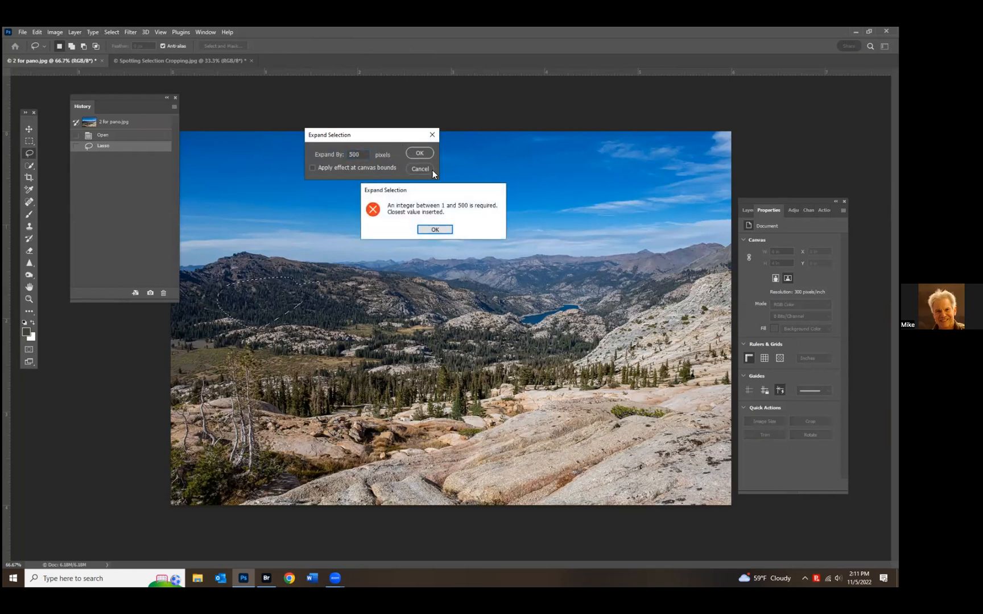
{"action": "left_click", "coordinate": [432, 230]}
{"action": "type", "text": "740"}
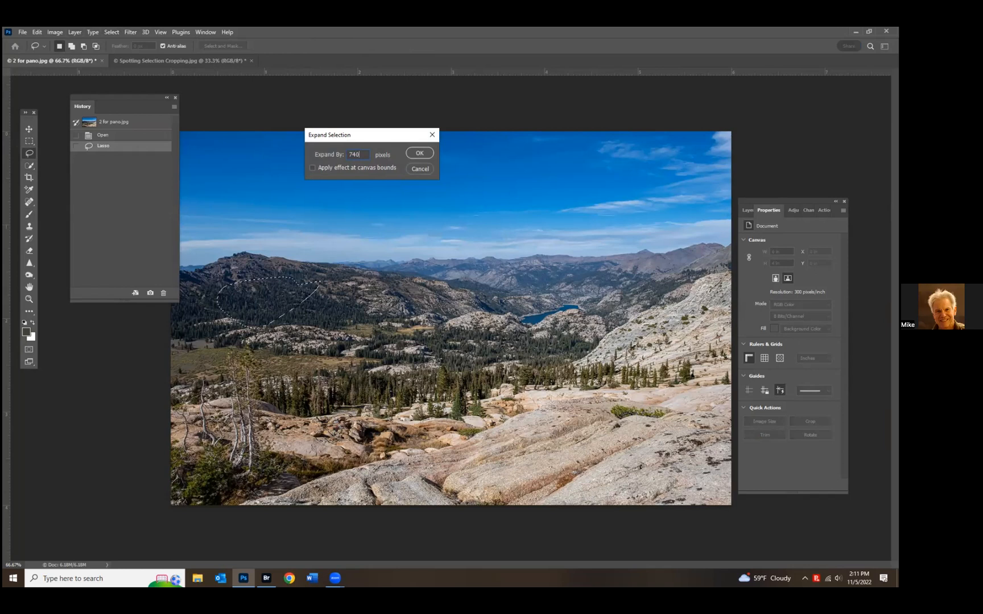
{"action": "key", "text": "BackSpace"}
{"action": "left_click", "coordinate": [419, 153]}
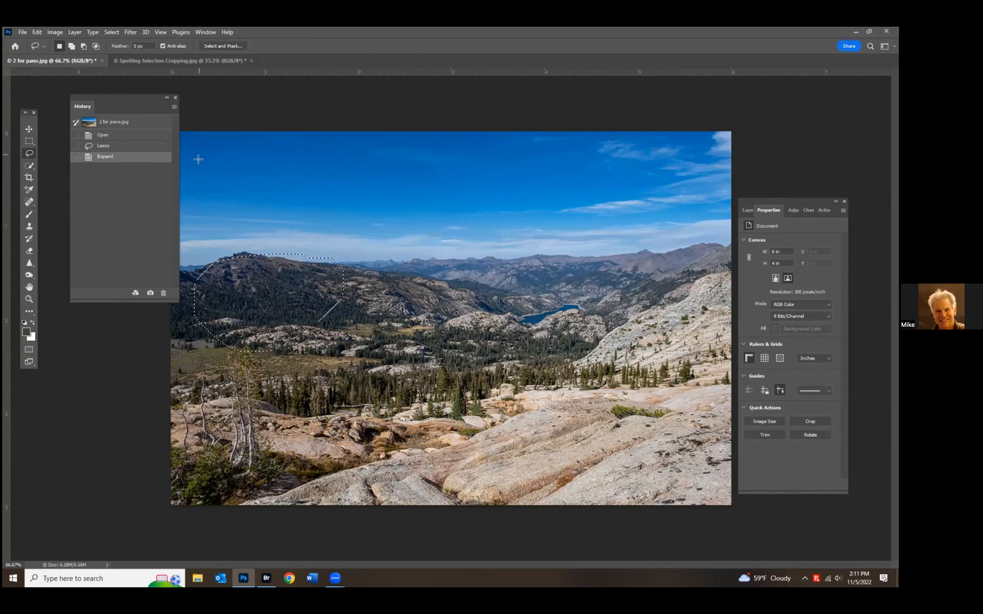
- Revert the photo to its opened state and select the dark forest tones with Color Range by sampling the hillside
{"action": "left_click", "coordinate": [132, 136]}
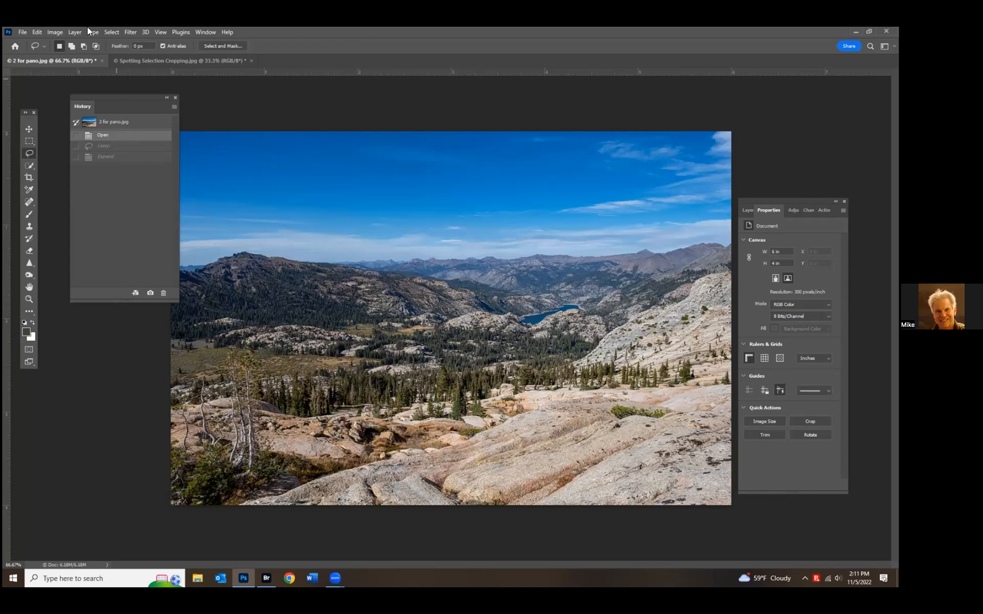
{"action": "left_click", "coordinate": [112, 34]}
{"action": "left_click", "coordinate": [129, 83]}
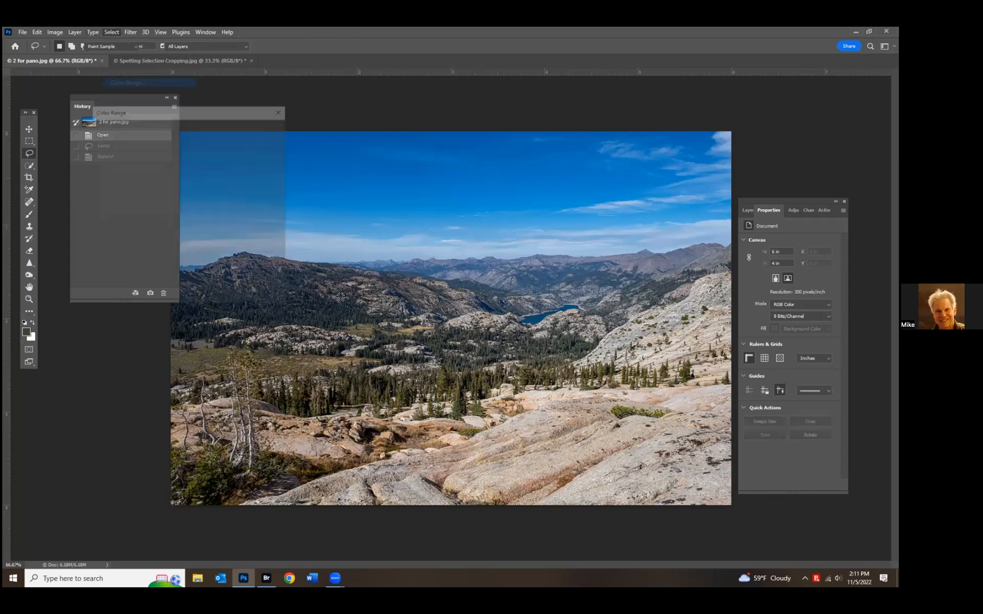
{"action": "left_click", "coordinate": [317, 310]}
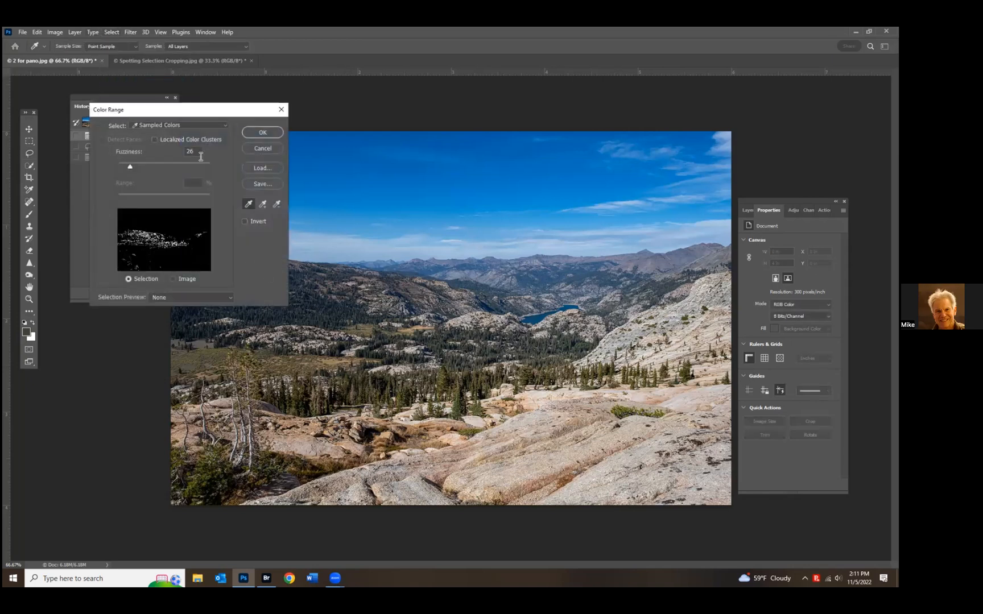
{"action": "left_click", "coordinate": [263, 133]}
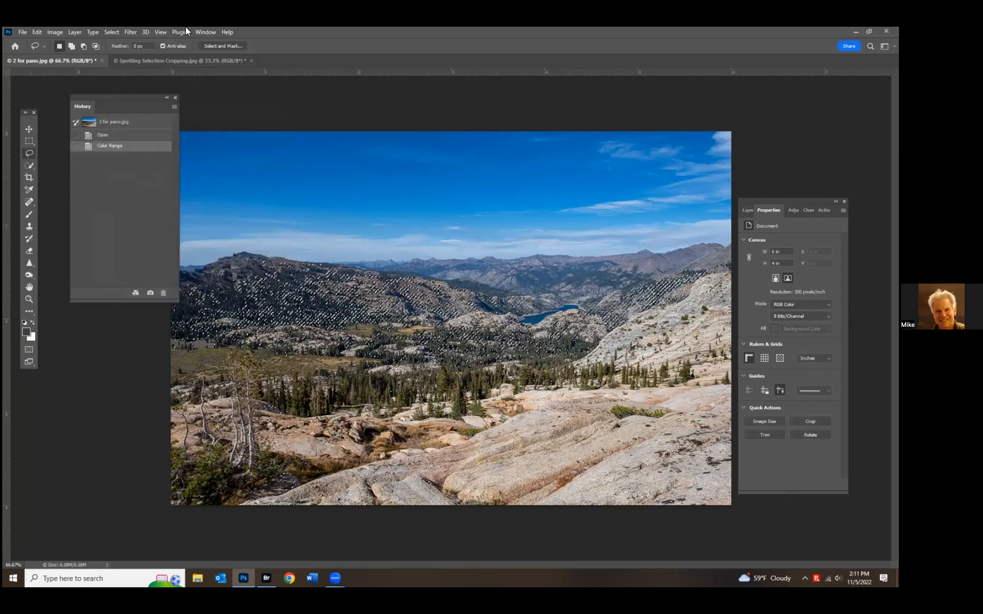
- Expand the Color Range selection by 74 pixels, and undo the expansion
{"action": "left_click", "coordinate": [111, 32]}
{"action": "mouse_move", "coordinate": [165, 133]}
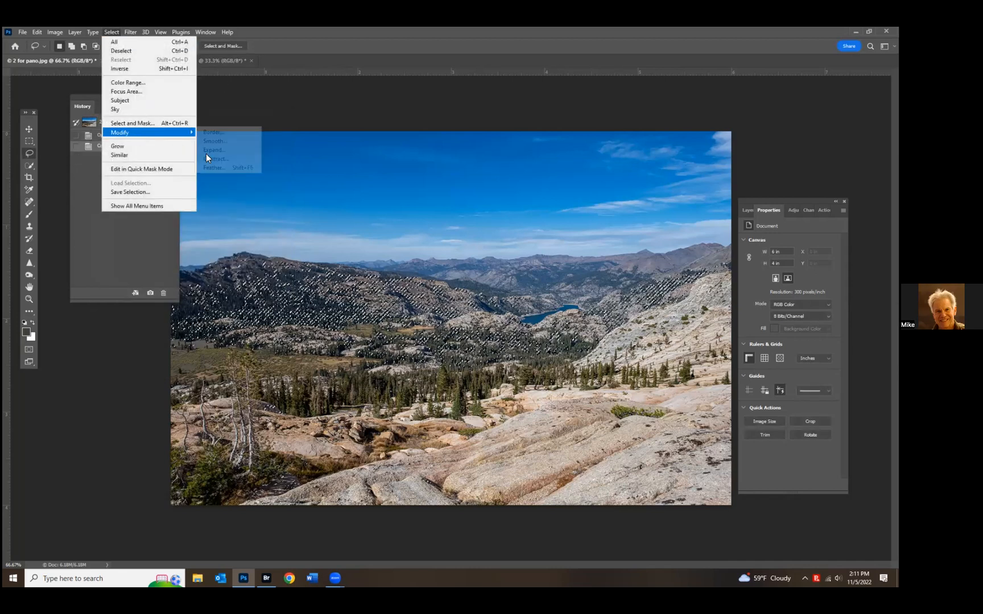
{"action": "left_click", "coordinate": [229, 150]}
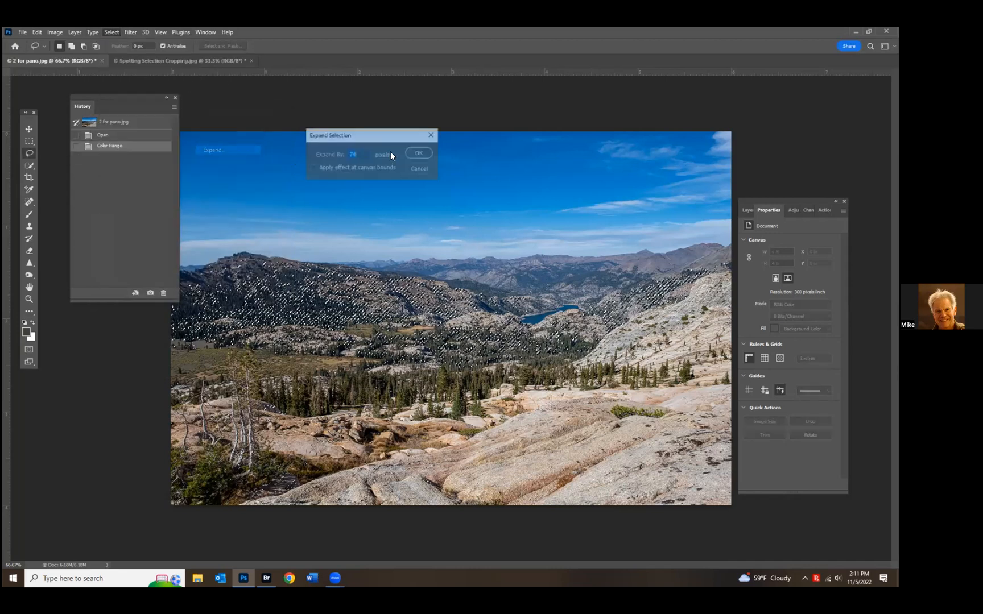
{"action": "left_click", "coordinate": [420, 153]}
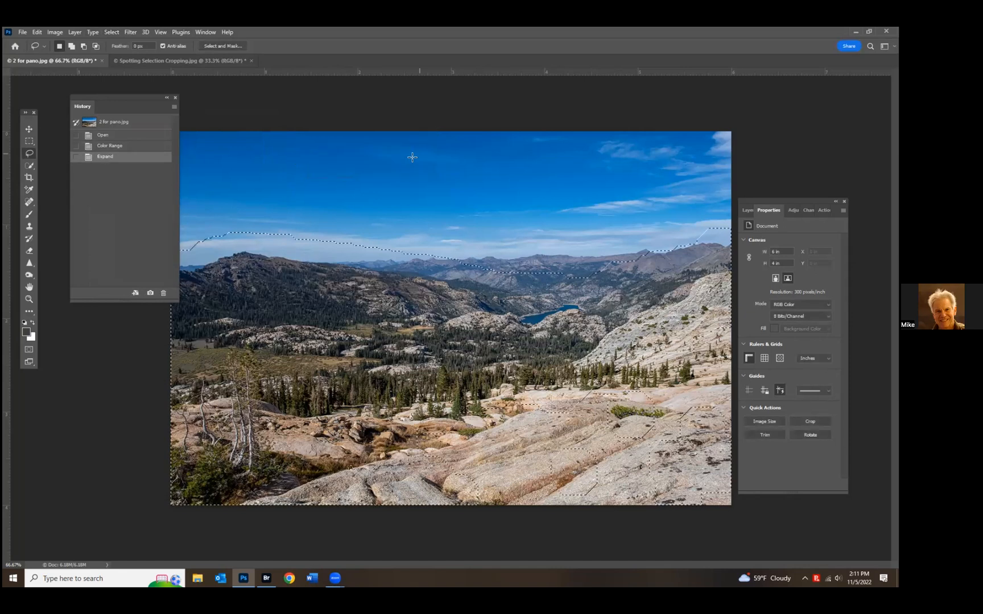
{"action": "key", "text": "ctrl+z"}
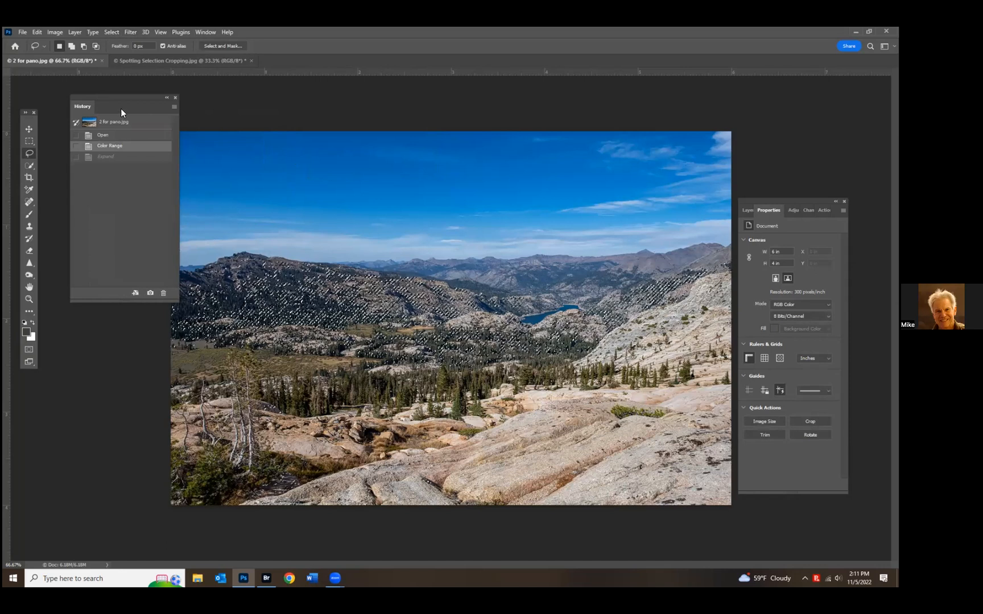
- Contract the Color Range selection by 1 pixel, and compare the states before and after the contraction
{"action": "left_click", "coordinate": [111, 32]}
{"action": "mouse_move", "coordinate": [136, 136]}
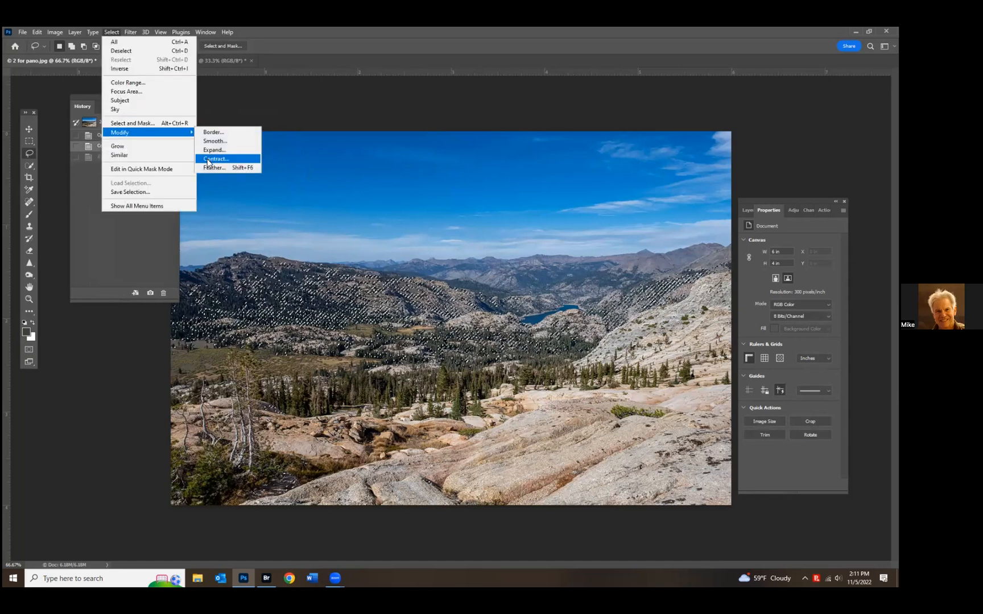
{"action": "left_click", "coordinate": [209, 160]}
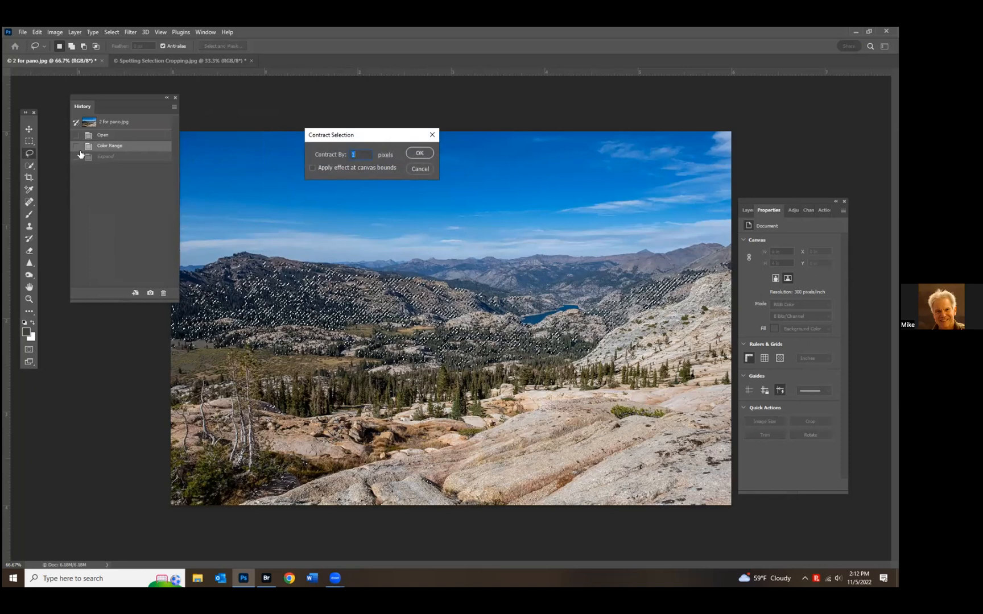
{"action": "left_click", "coordinate": [419, 153]}
{"action": "left_click", "coordinate": [104, 150]}
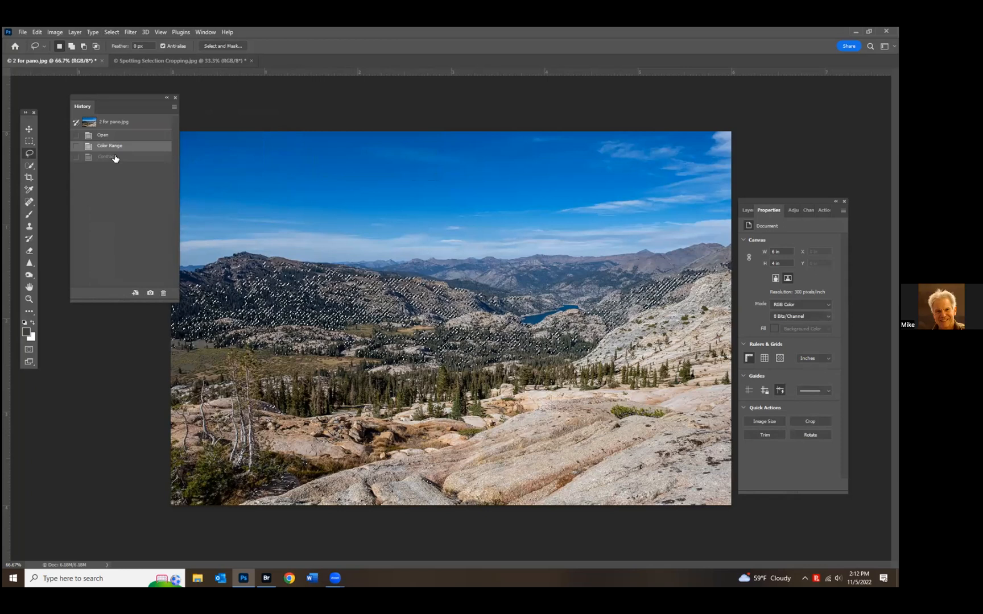
{"action": "key", "text": "ctrl+shift+z"}
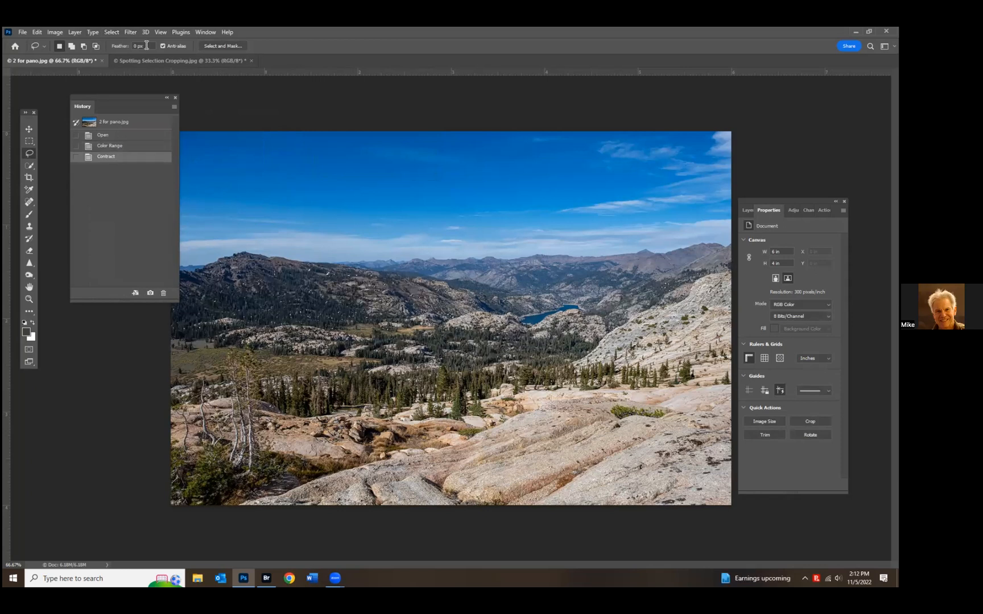
- Open the selection commands for a further change to the contracted selection
{"action": "left_click", "coordinate": [113, 32]}
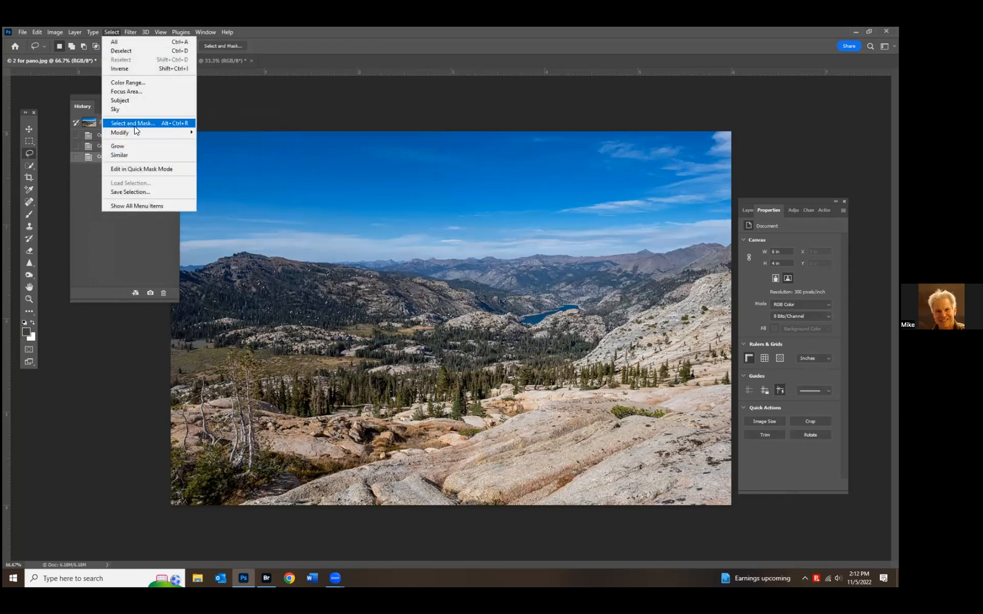
- Restore the opened image state and lasso an oval patch of the dark forested hillside, checking it in Quick Mask
{"action": "mouse_move", "coordinate": [182, 132]}
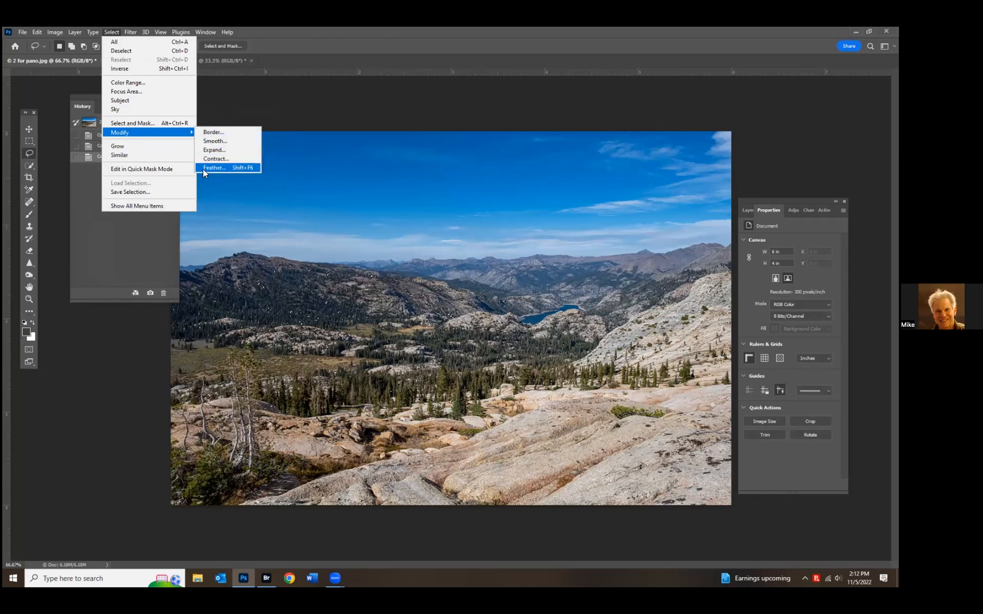
{"action": "left_click", "coordinate": [315, 257]}
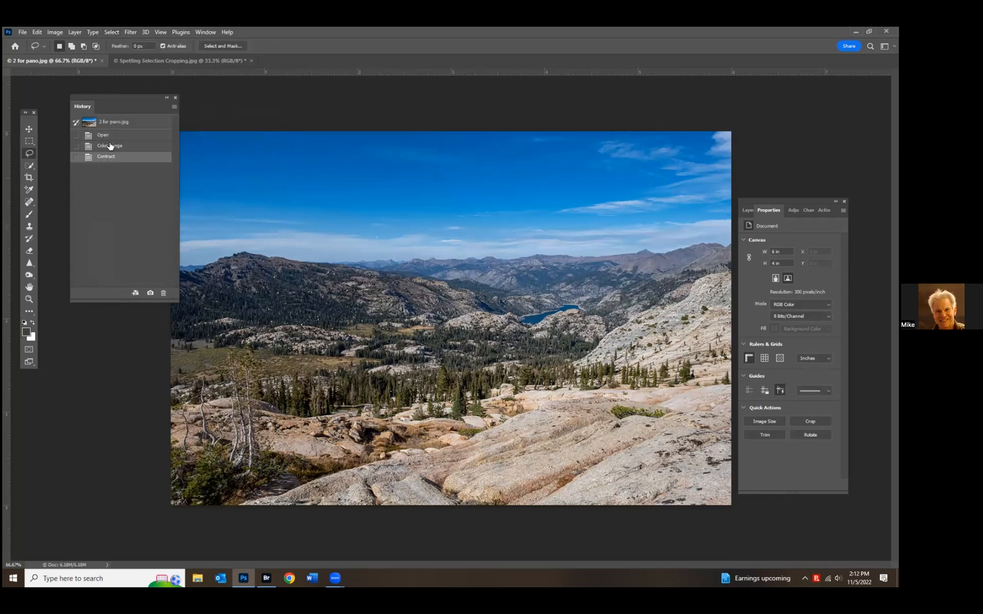
{"action": "left_click", "coordinate": [128, 136]}
{"action": "left_click_drag", "start_coordinate": [298, 268], "coordinate": [296, 269]}
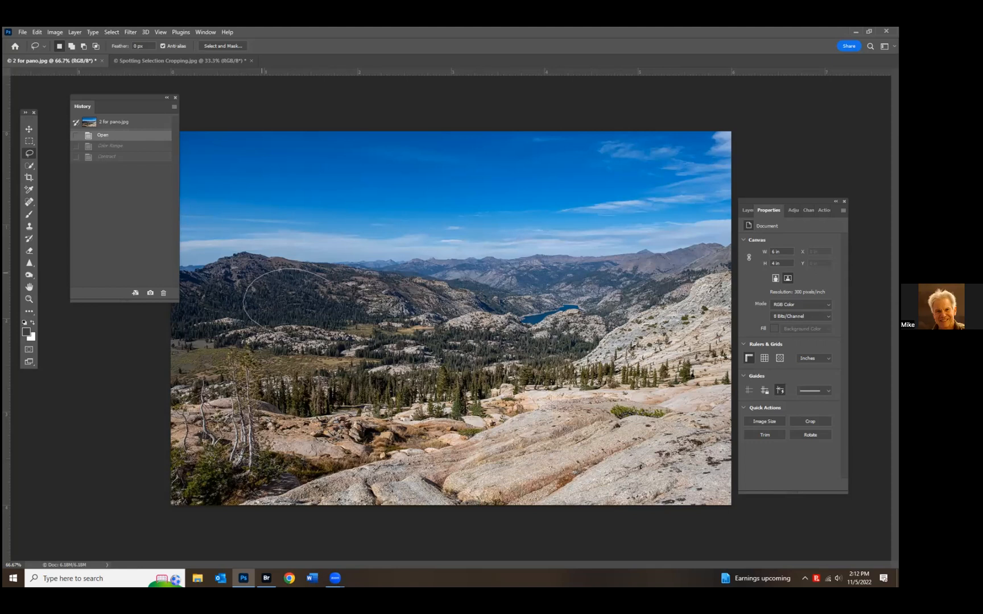
{"action": "left_click", "coordinate": [28, 350]}
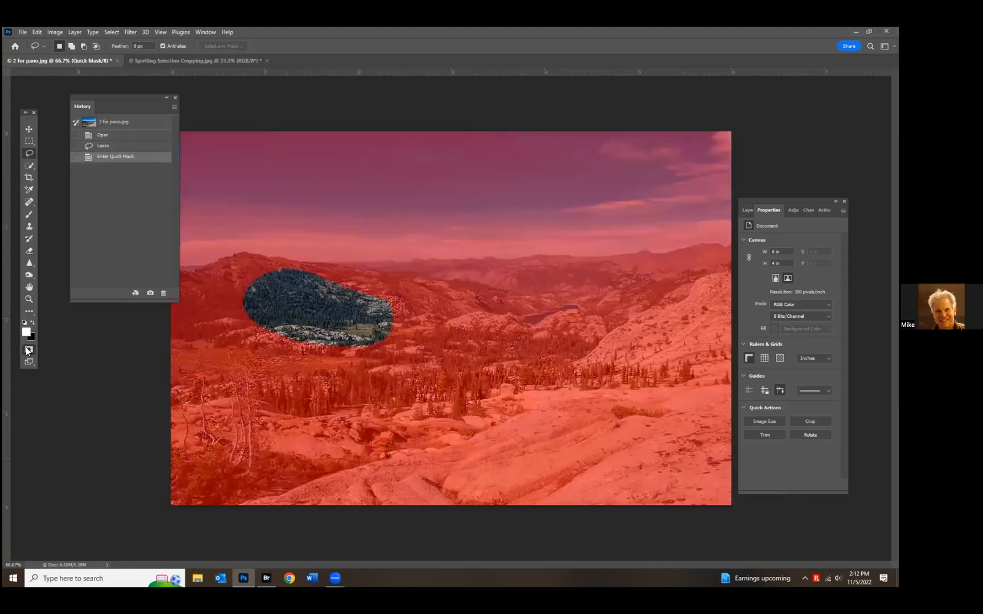
{"action": "left_click", "coordinate": [28, 350]}
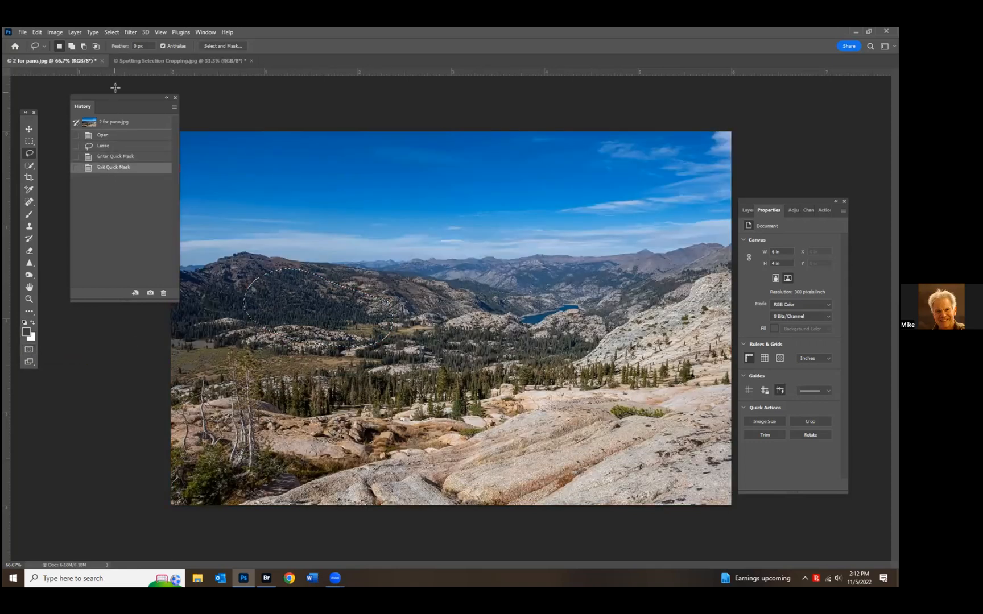
- Feather the hillside selection by 20 pixels
{"action": "left_click", "coordinate": [114, 33]}
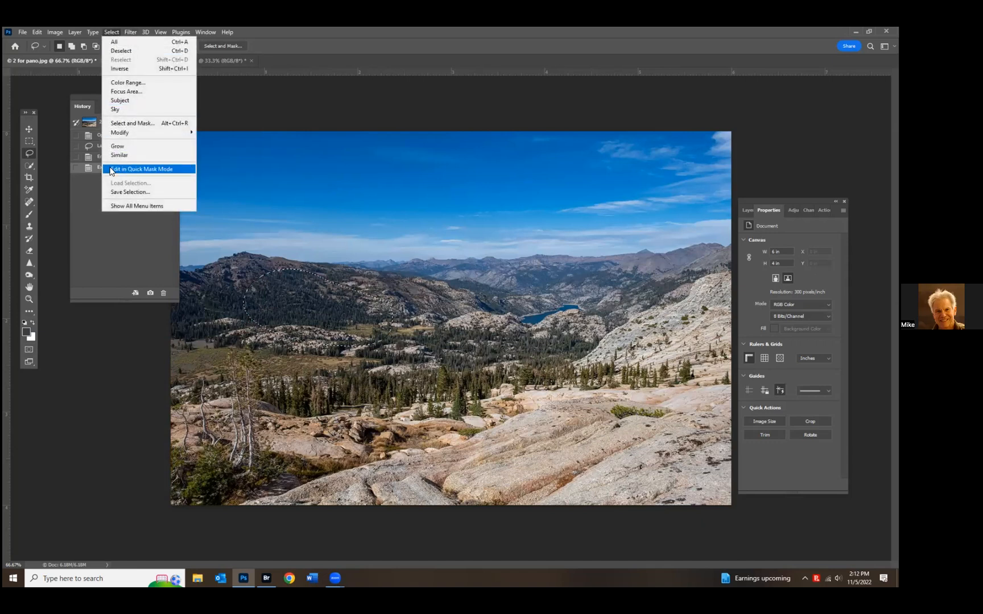
{"action": "mouse_move", "coordinate": [134, 37]}
{"action": "mouse_move", "coordinate": [120, 133]}
{"action": "left_click", "coordinate": [213, 167]}
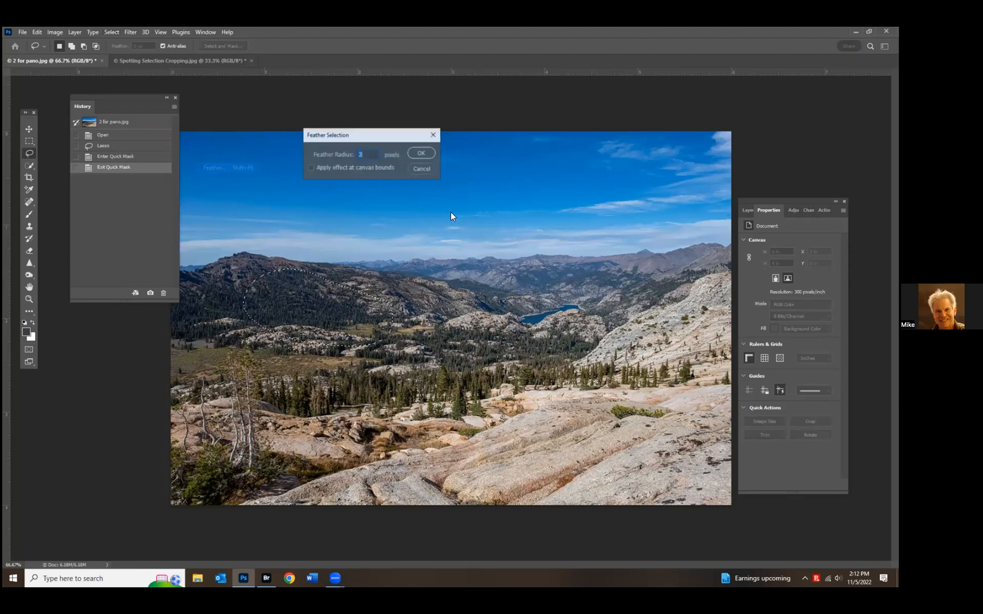
{"action": "type", "text": "20"}
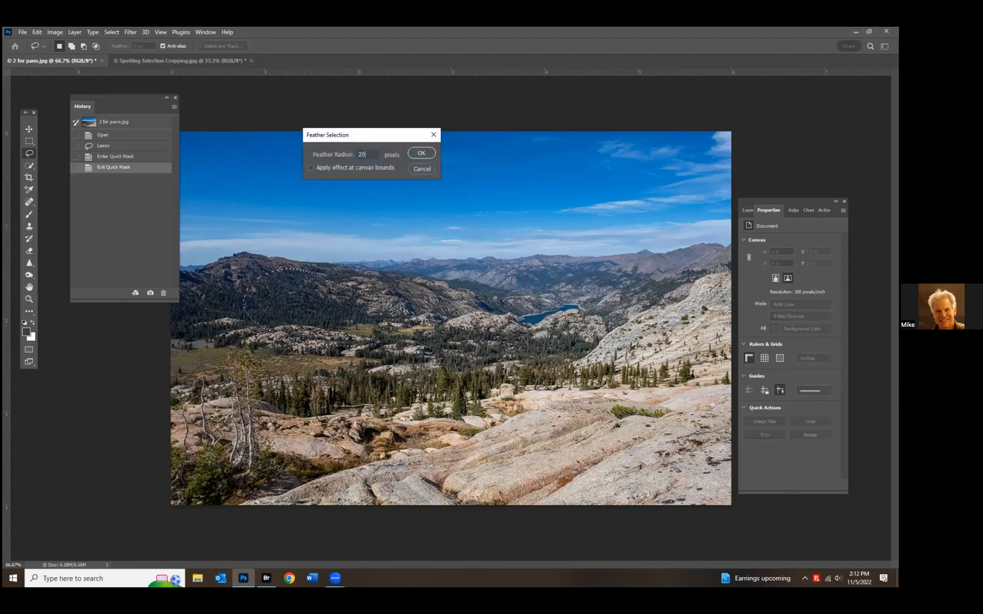
{"action": "left_click", "coordinate": [419, 154]}
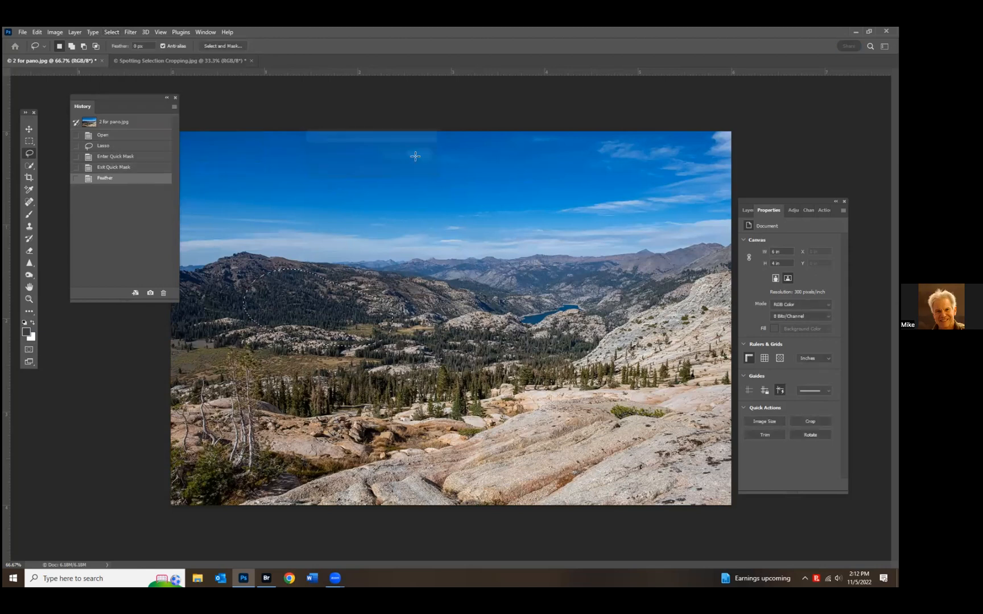
- Compare the edges of the unfeathered and feathered selections in Quick Mask by switching between their history states
{"action": "left_click", "coordinate": [29, 350]}
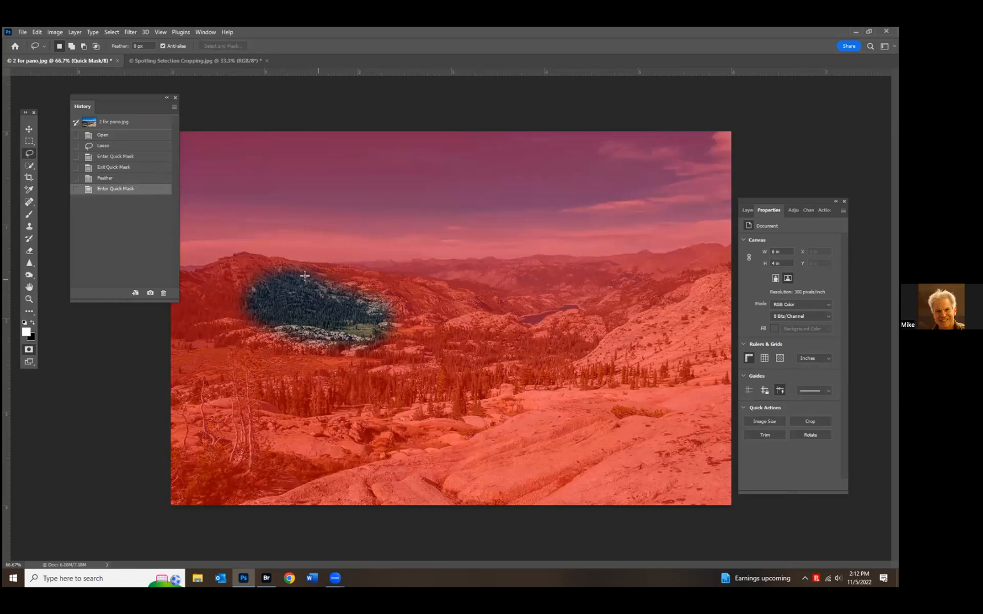
{"action": "left_click", "coordinate": [113, 158]}
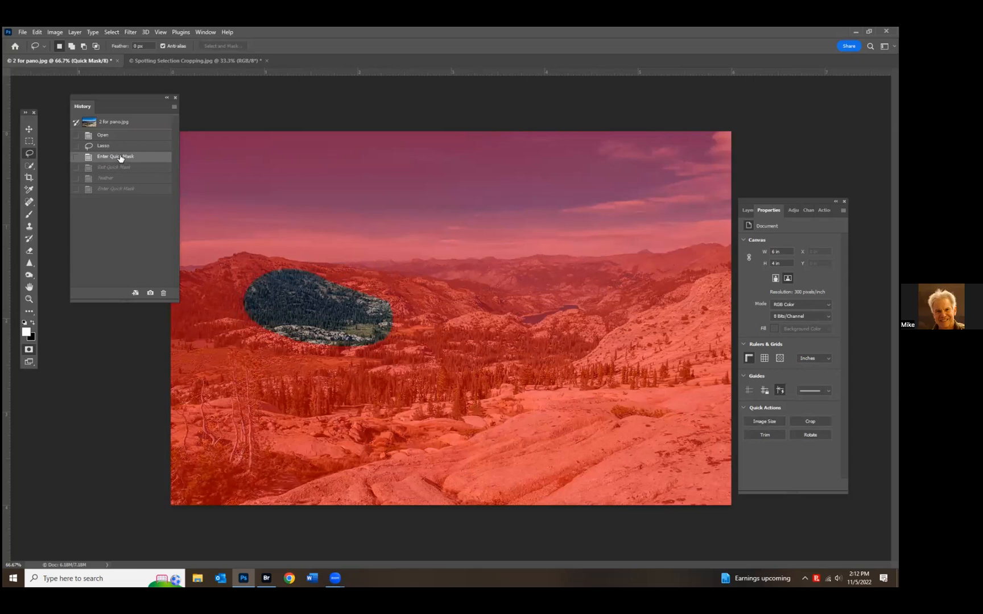
{"action": "left_click", "coordinate": [121, 191]}
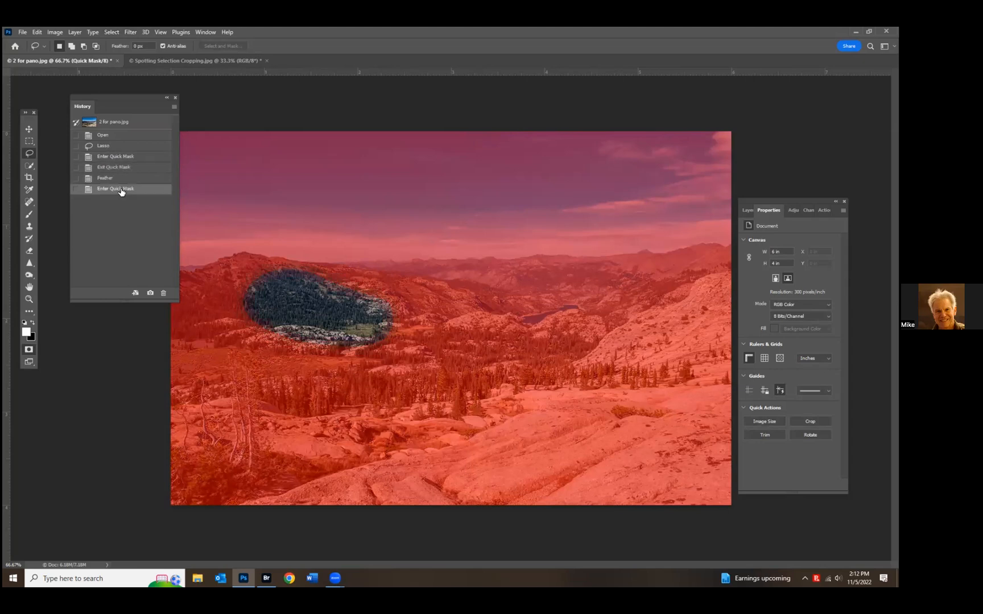
{"action": "left_click", "coordinate": [121, 157]}
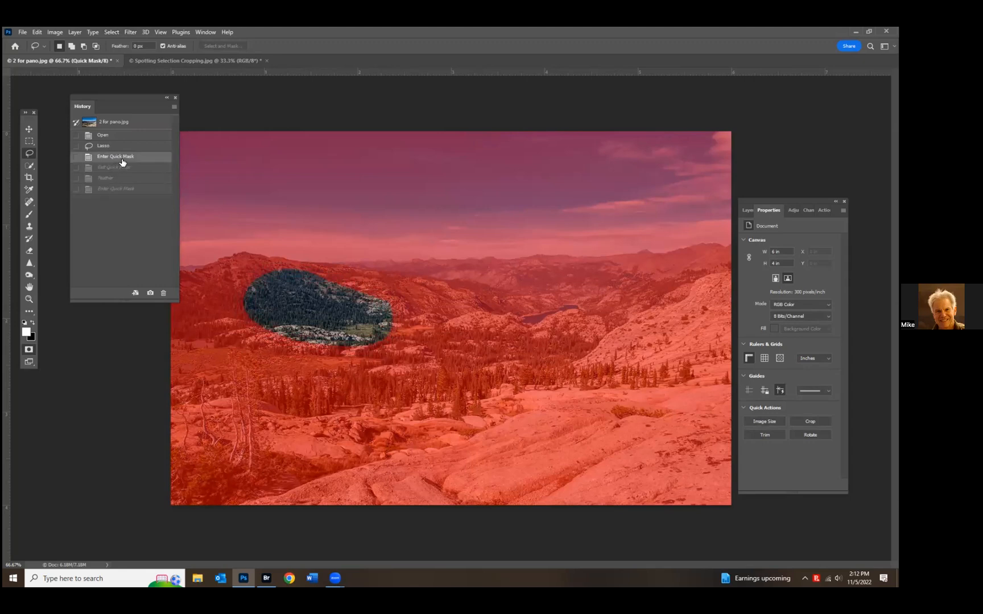
{"action": "left_click", "coordinate": [118, 190]}
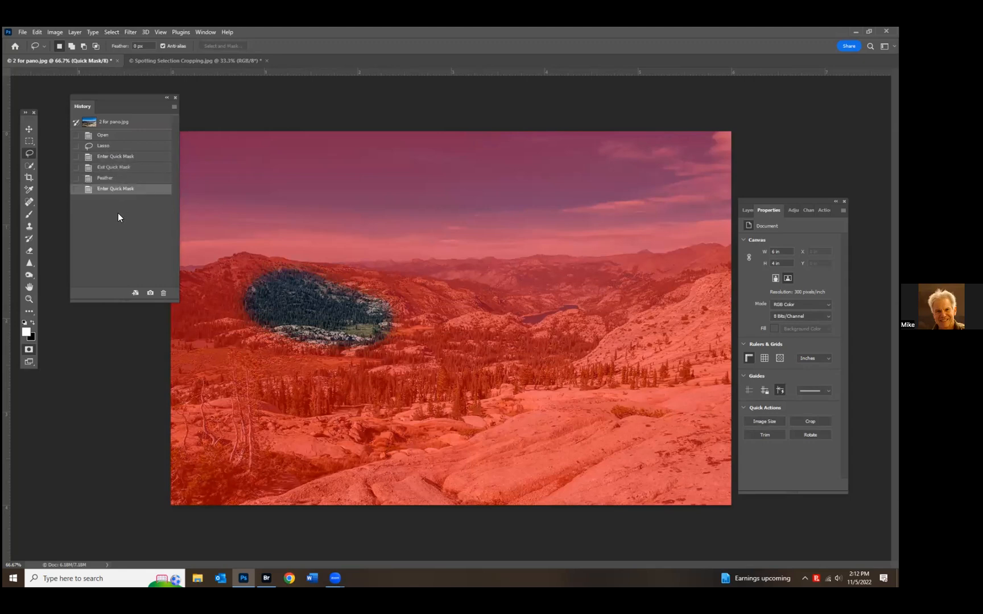
{"action": "left_click", "coordinate": [29, 350]}
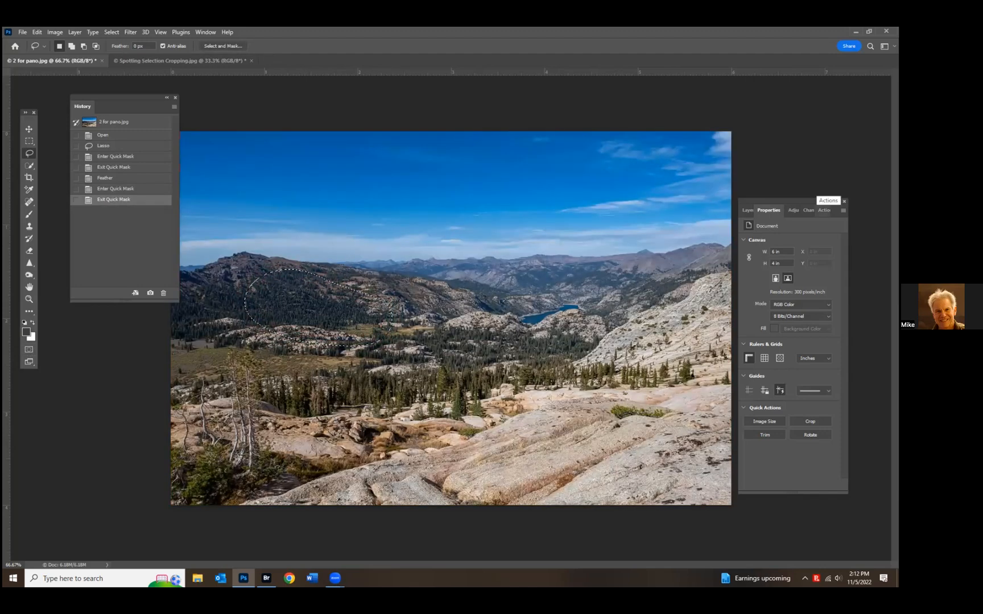
- Go back to the unfeathered hillside selection and darken it strongly with a Curves adjustment
{"action": "left_click", "coordinate": [126, 169]}
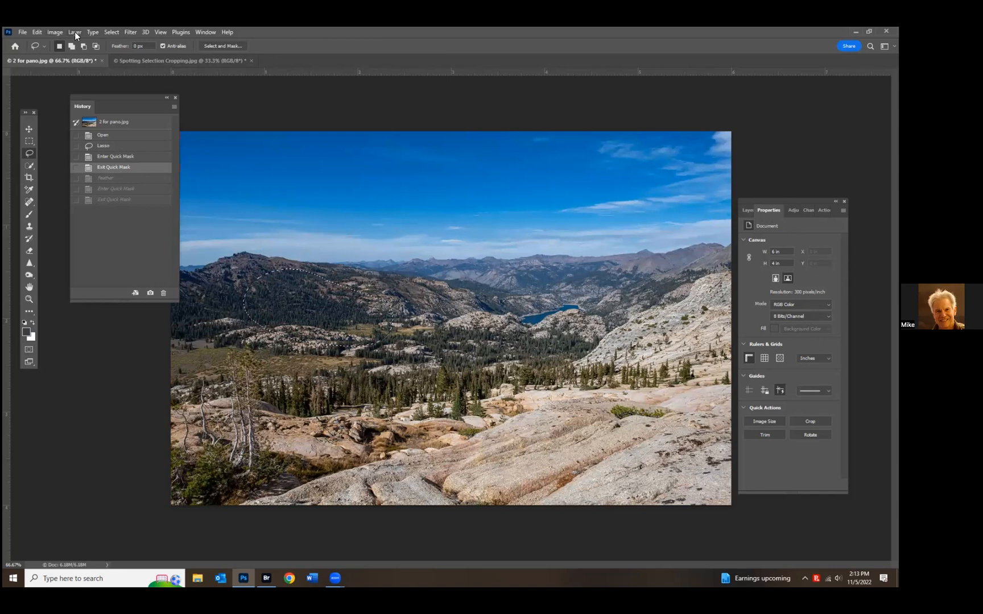
{"action": "left_click", "coordinate": [55, 32]}
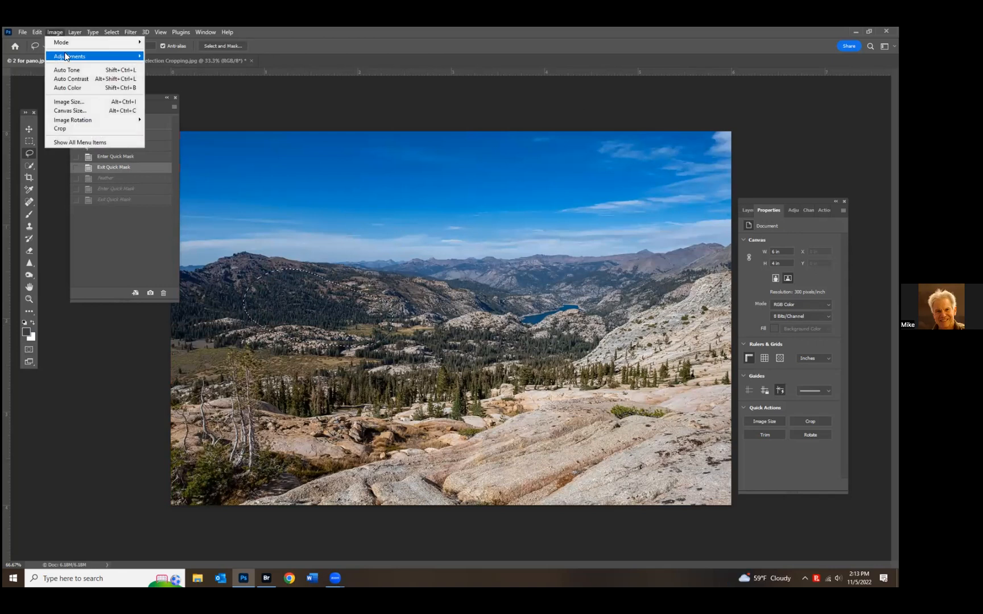
{"action": "mouse_move", "coordinate": [67, 56]}
{"action": "left_click", "coordinate": [184, 74]}
{"action": "left_click_drag", "start_coordinate": [508, 182], "coordinate": [516, 205]}
{"action": "left_click", "coordinate": [711, 81]}
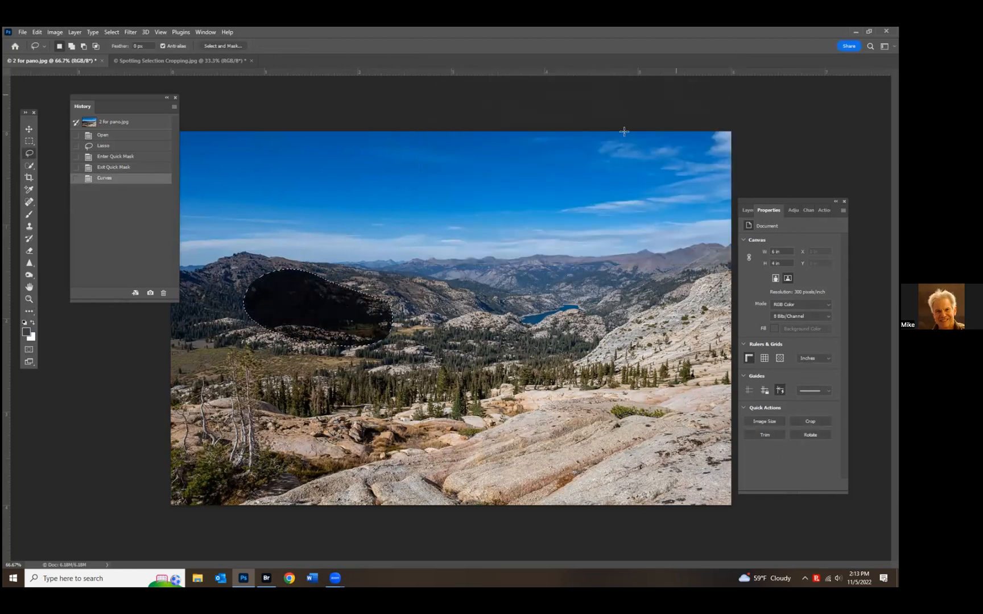
- Undo the Curves darkening and feather the hillside selection with a 20-pixel radius
{"action": "left_click", "coordinate": [119, 166]}
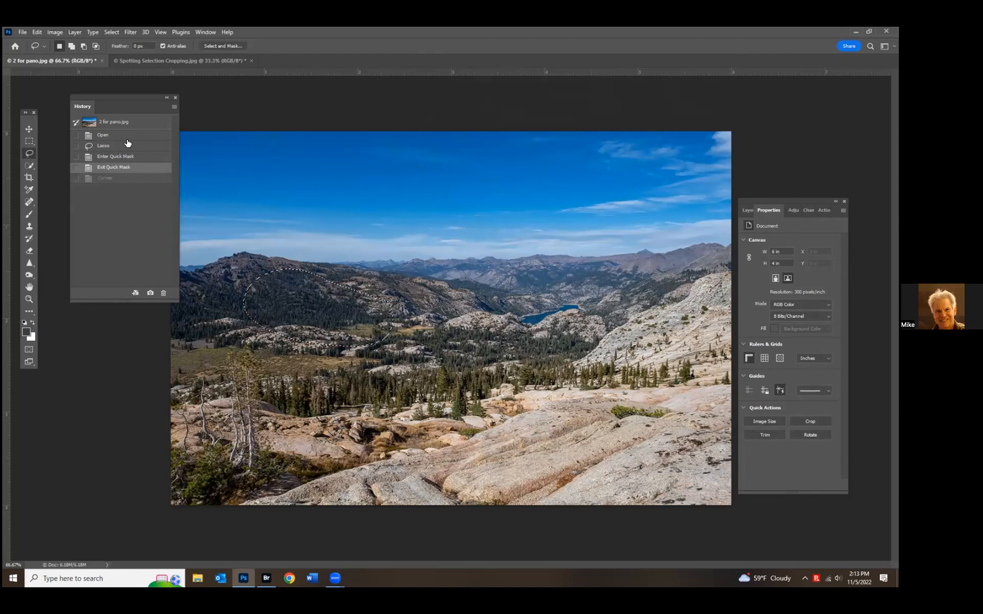
{"action": "left_click", "coordinate": [132, 32]}
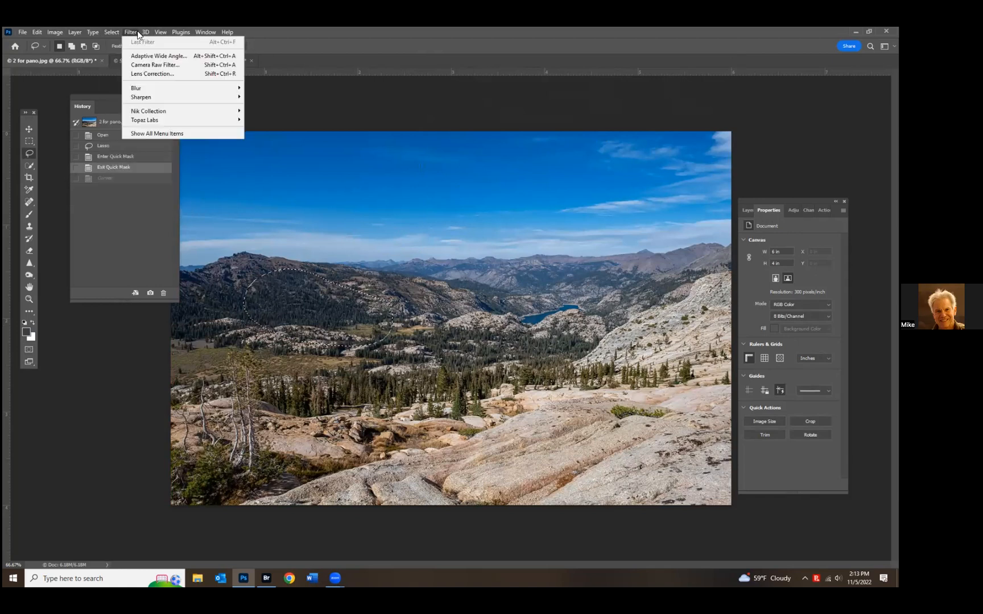
{"action": "mouse_move", "coordinate": [112, 32]}
{"action": "mouse_move", "coordinate": [121, 133]}
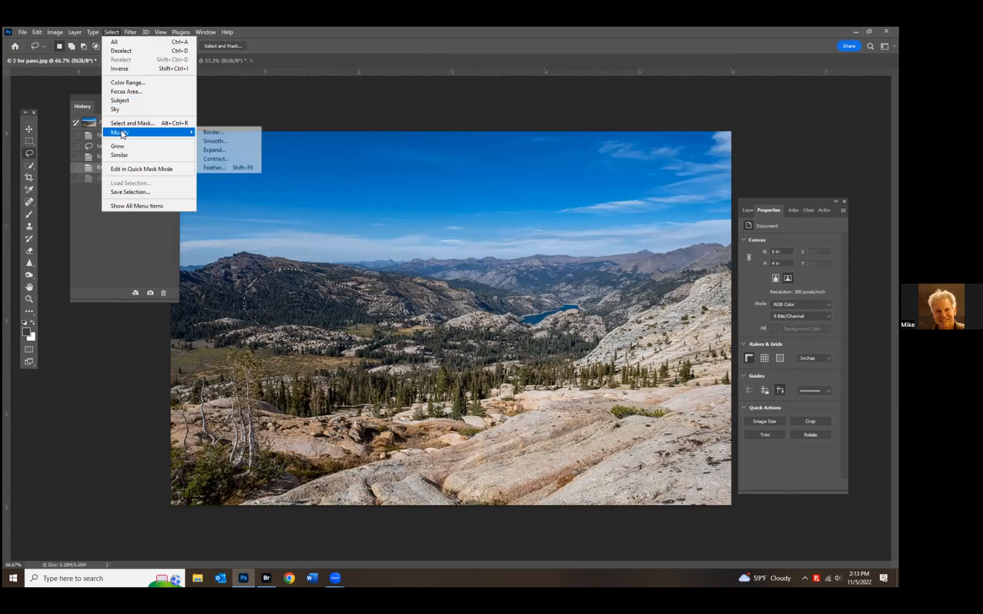
{"action": "left_click", "coordinate": [214, 167]}
{"action": "left_click", "coordinate": [421, 153]}
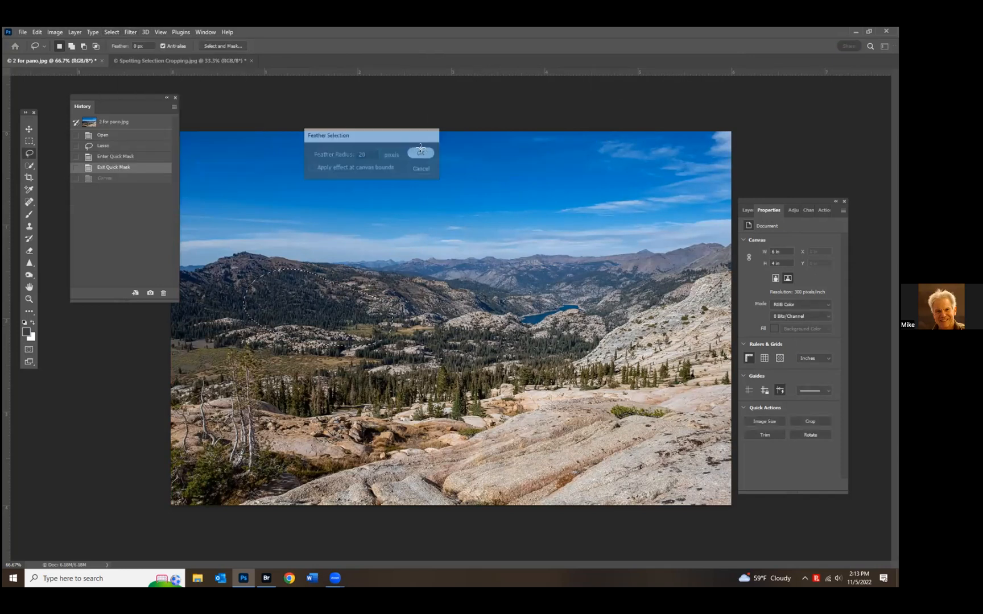
- Darken the feathered hillside selection with Curves, pulling the RGB curve down to input 99, output 40
{"action": "left_click", "coordinate": [52, 32]}
{"action": "mouse_move", "coordinate": [68, 57]}
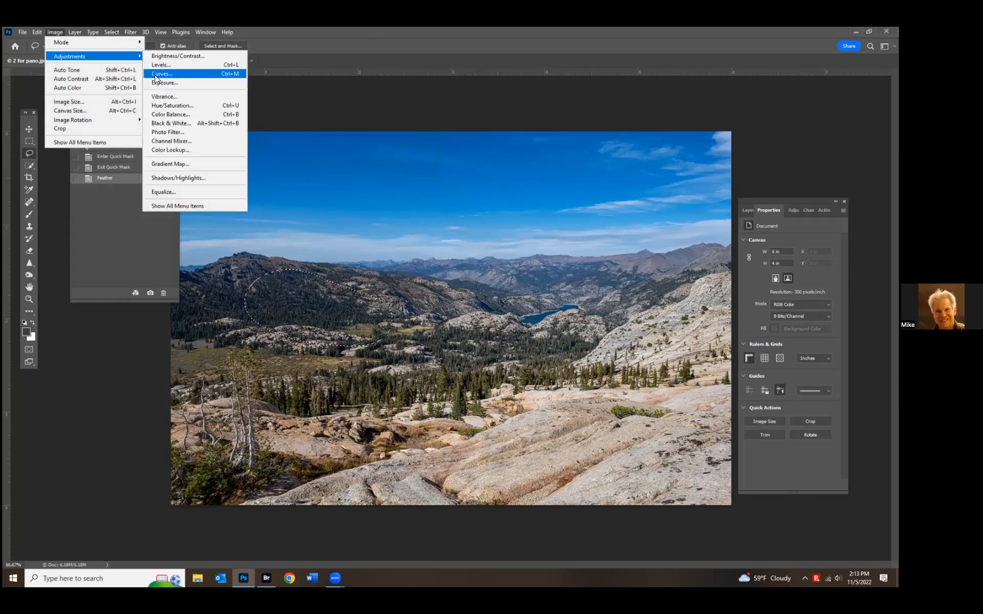
{"action": "key", "text": "Return"}
{"action": "left_click_drag", "start_coordinate": [515, 177], "coordinate": [515, 203]}
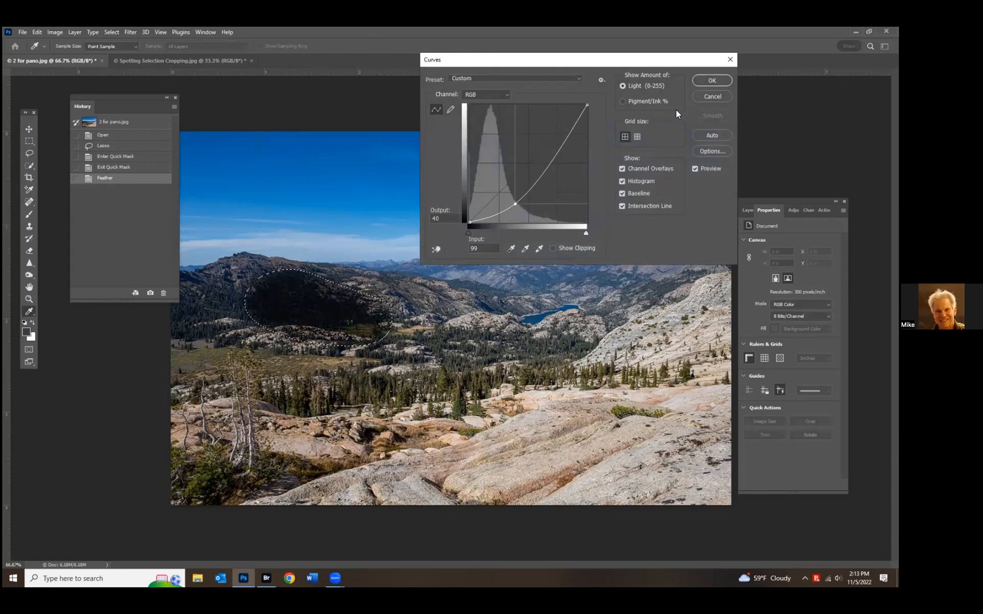
{"action": "left_click", "coordinate": [708, 81]}
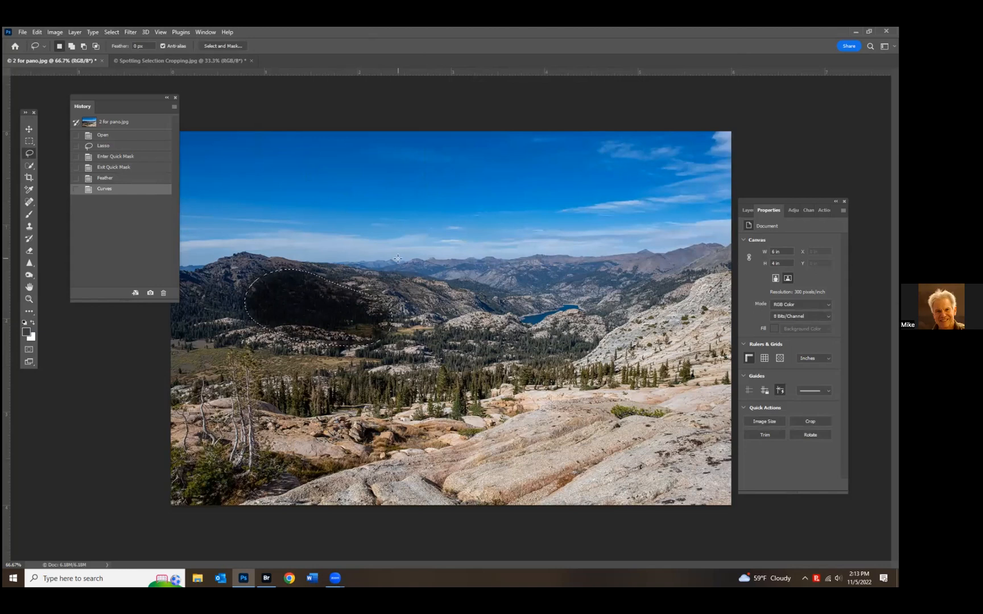
- Restore the original lasso selection from the history and expand it with Grow
{"action": "left_click", "coordinate": [102, 136]}
{"action": "left_click", "coordinate": [116, 32]}
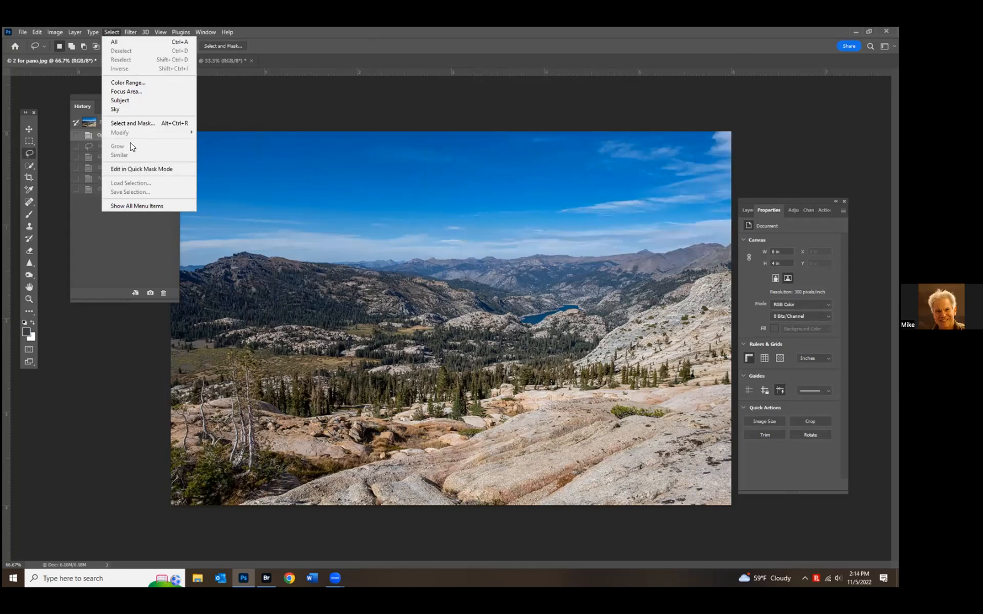
{"action": "left_click", "coordinate": [96, 147]}
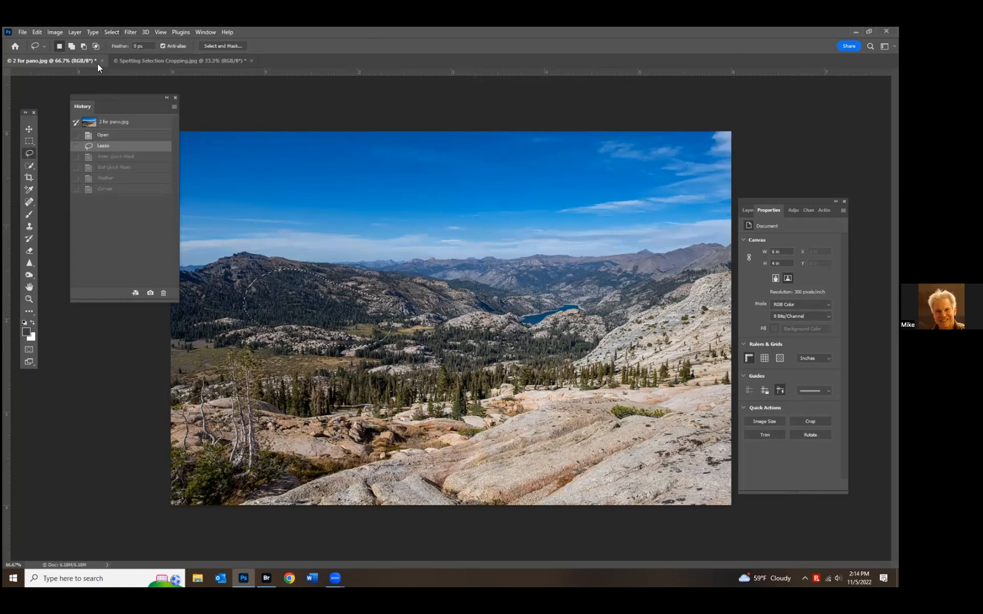
{"action": "left_click", "coordinate": [105, 34]}
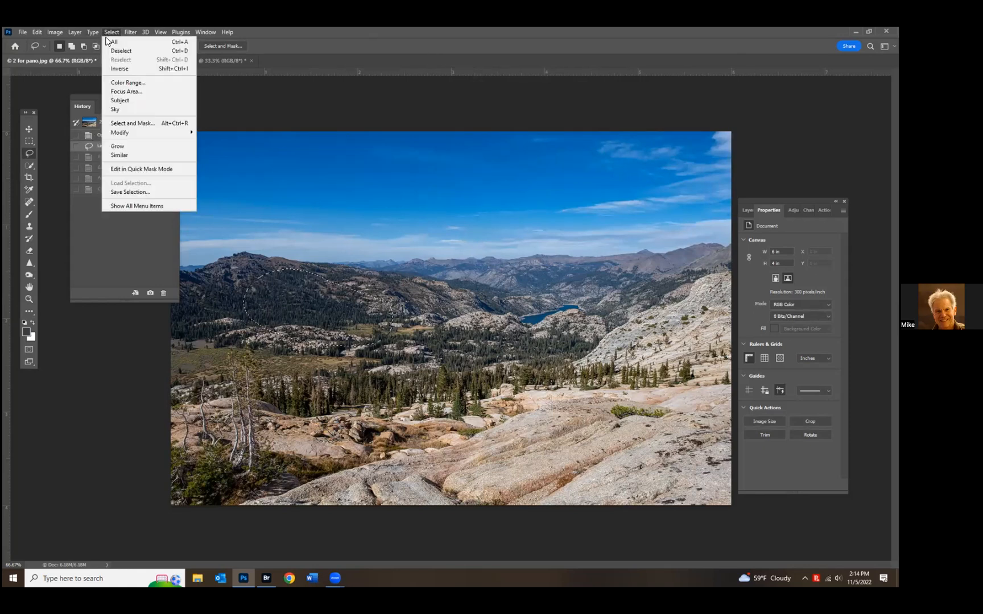
{"action": "left_click", "coordinate": [123, 146]}
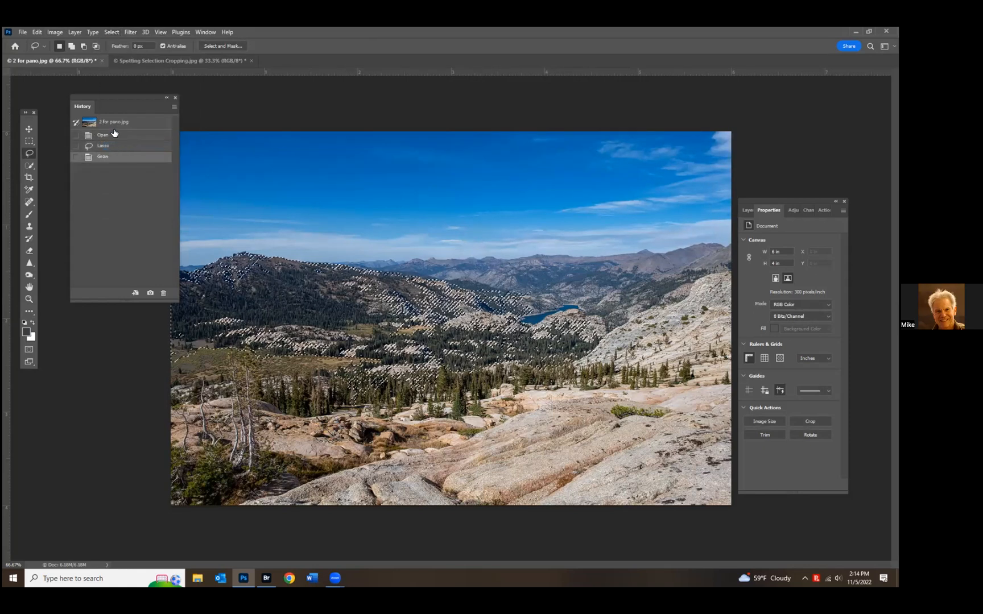
- Undo the Grow expansion and extend the lasso selection across the image with Similar
{"action": "left_click", "coordinate": [130, 146]}
{"action": "left_click", "coordinate": [111, 32]}
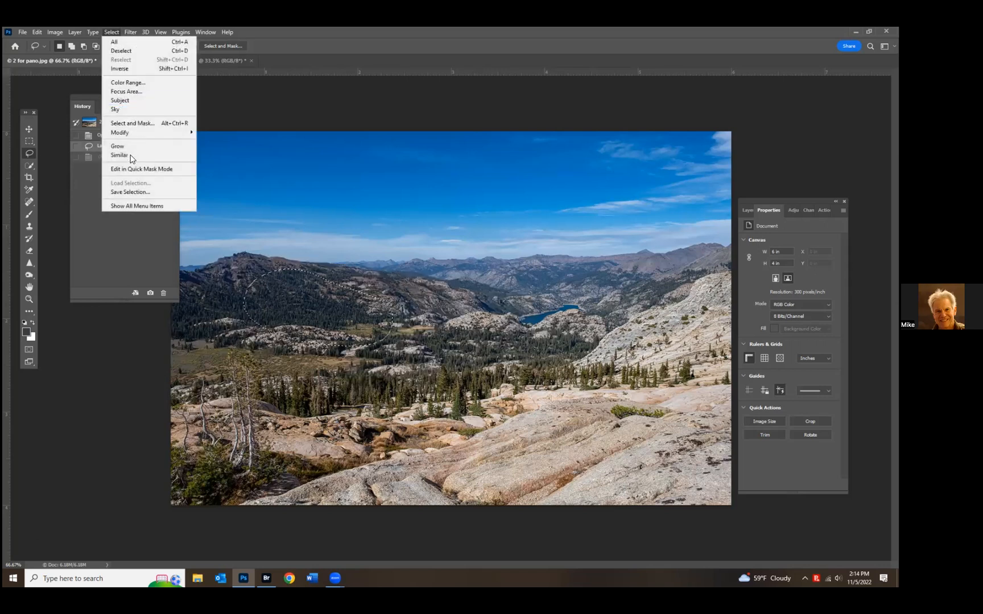
{"action": "left_click", "coordinate": [120, 156]}
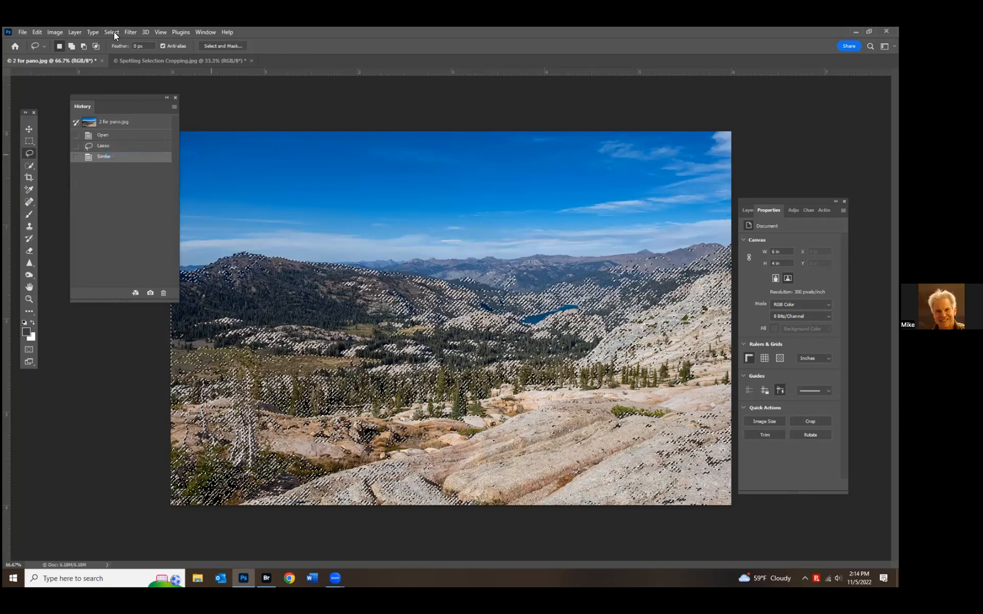
- Undo the Similar expansion and save the lasso selection as a new channel named KSDFPKWASPDFJKWEPDJK
{"action": "left_click", "coordinate": [124, 150]}
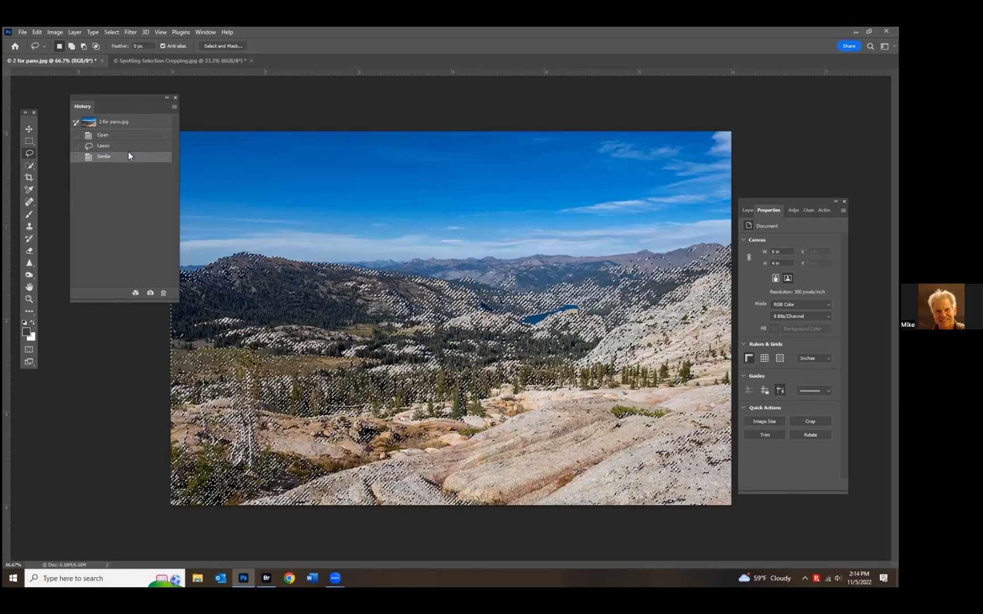
{"action": "key", "text": "alt+s"}
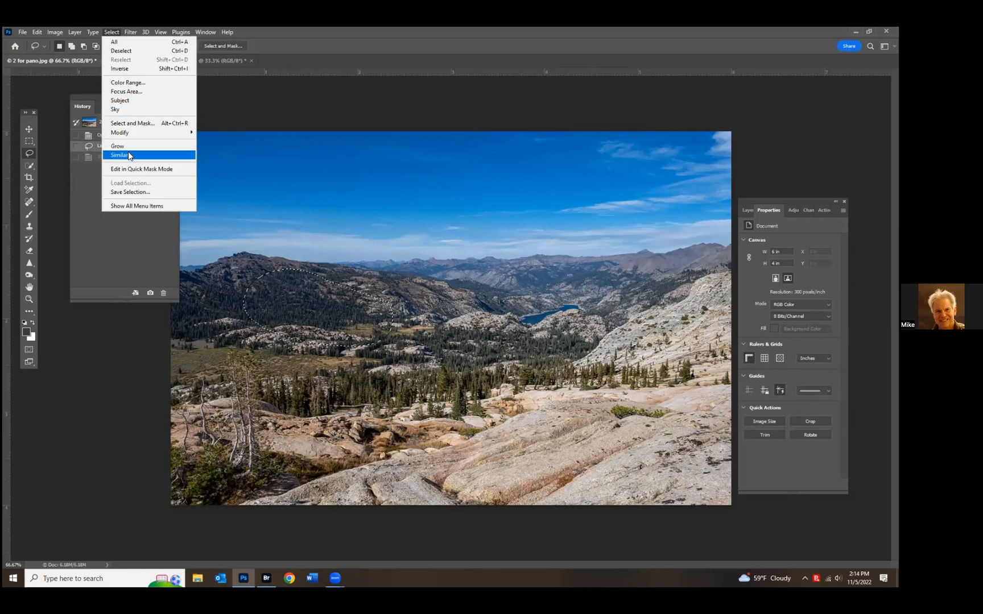
{"action": "left_click", "coordinate": [138, 193]}
{"action": "type", "text": "KSDFPKWASPDFJKWEPDJK"}
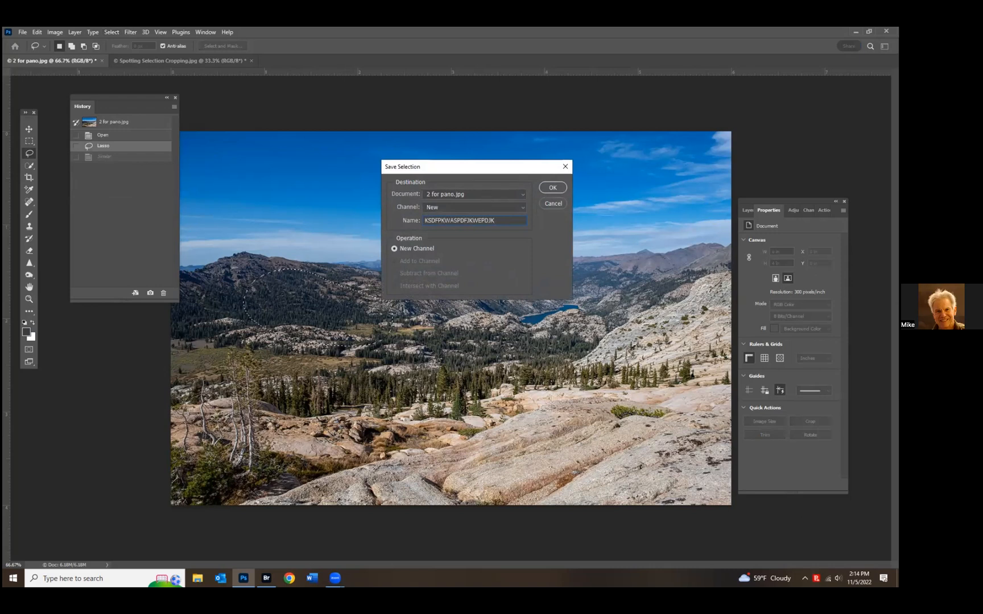
{"action": "left_click", "coordinate": [554, 186]}
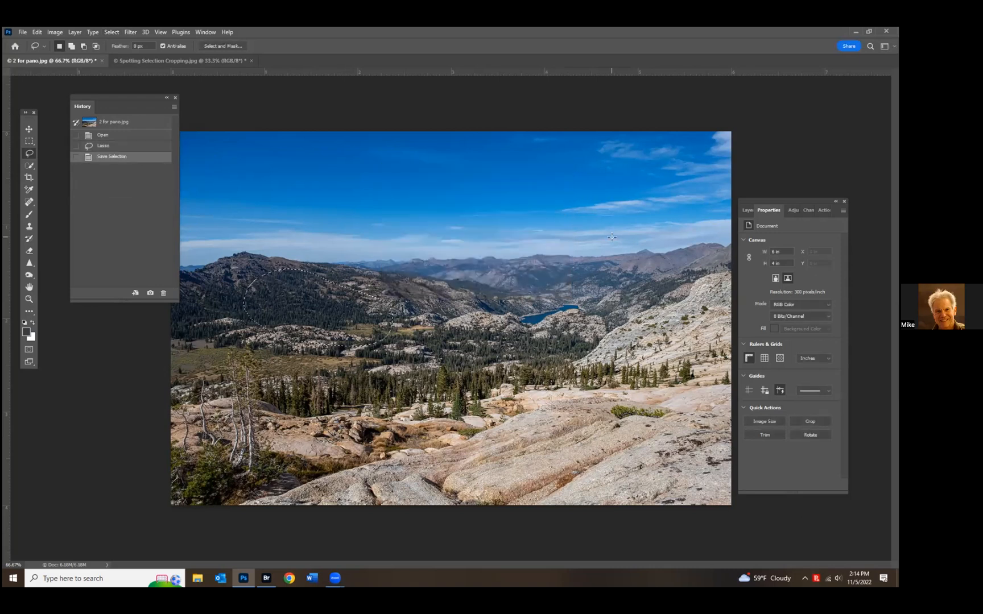
- Deselect the lasso selection on the hillside, restore it from the history, and deselect it once more
{"action": "key", "text": "ctrl+d"}
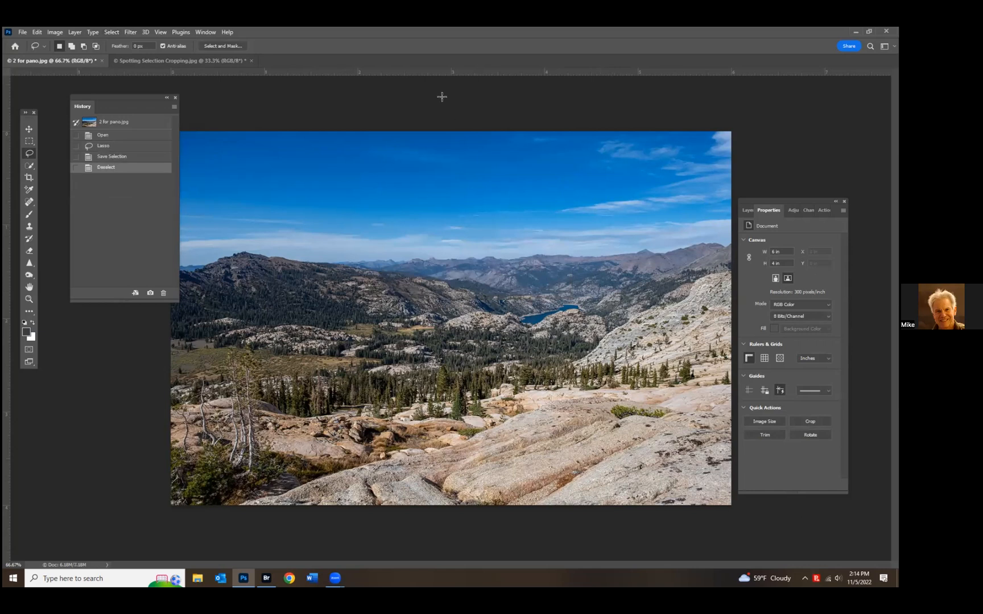
{"action": "left_click", "coordinate": [112, 32]}
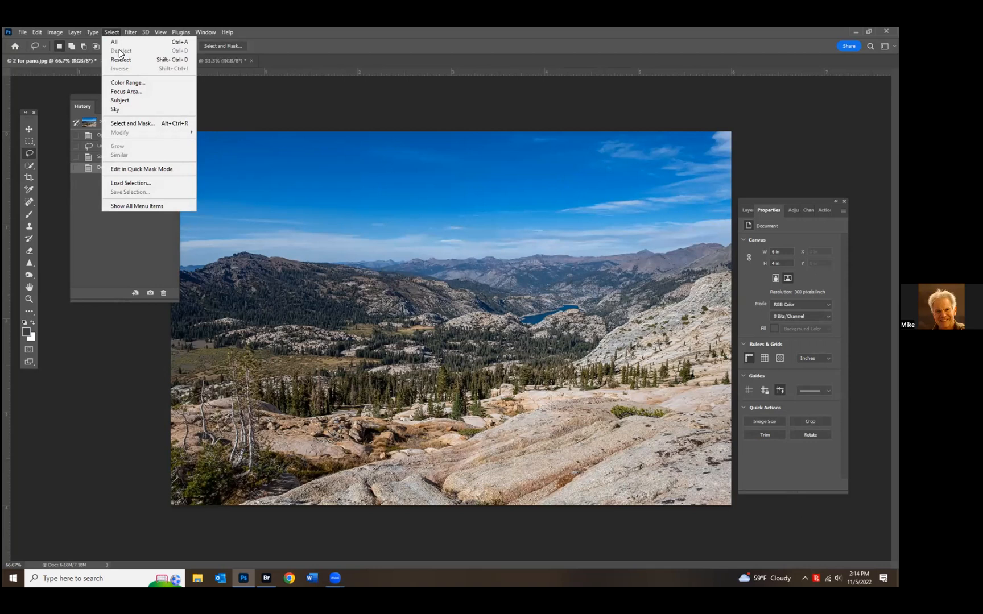
{"action": "left_click", "coordinate": [93, 159]}
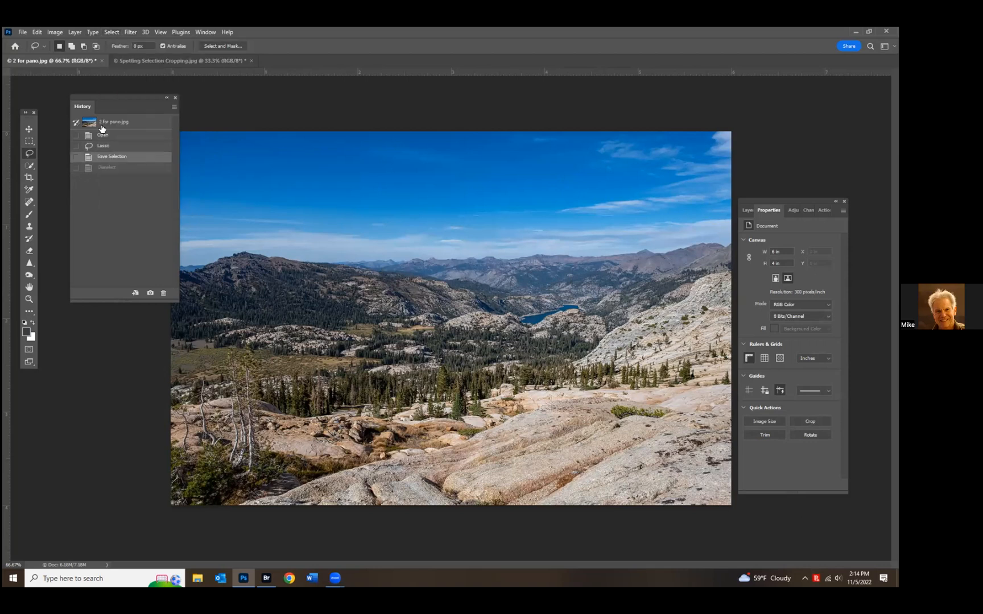
{"action": "left_click", "coordinate": [108, 33]}
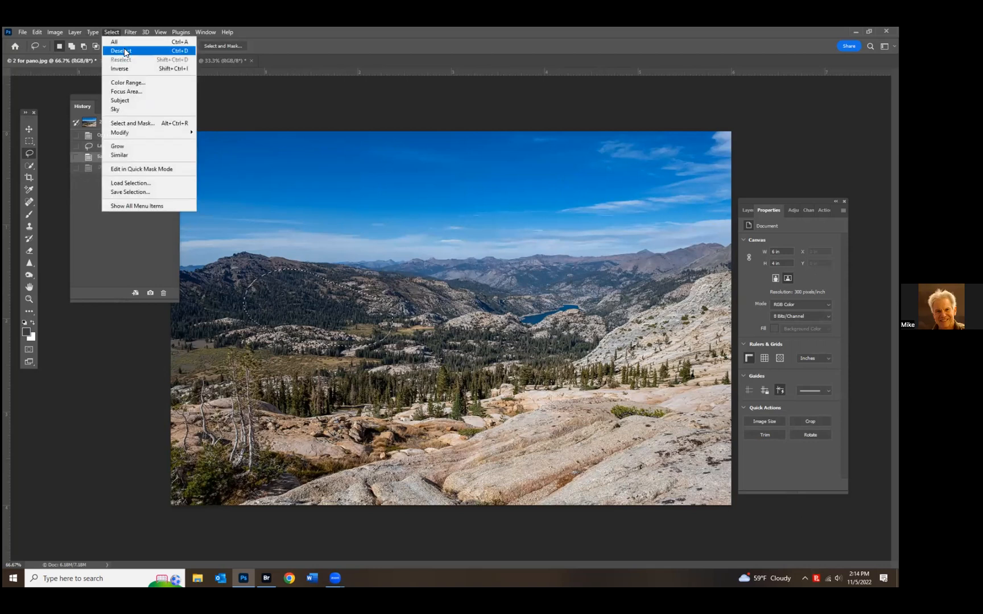
{"action": "left_click", "coordinate": [123, 50]}
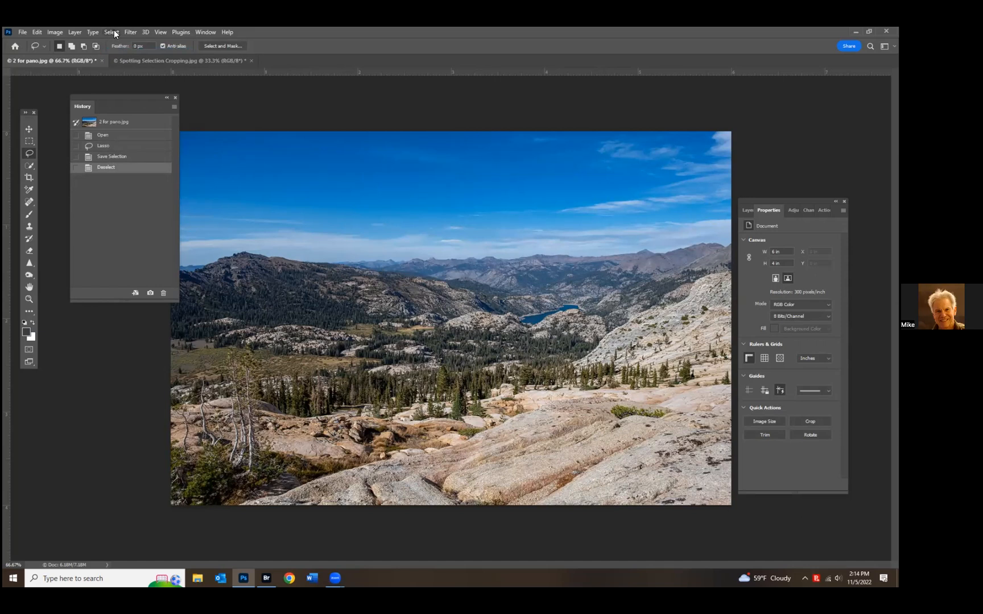
- Load the saved KSDFPKWASPDFJKWEPDJK channel as a new selection, then revert the photo to its opened state in the history
{"action": "left_click", "coordinate": [114, 32]}
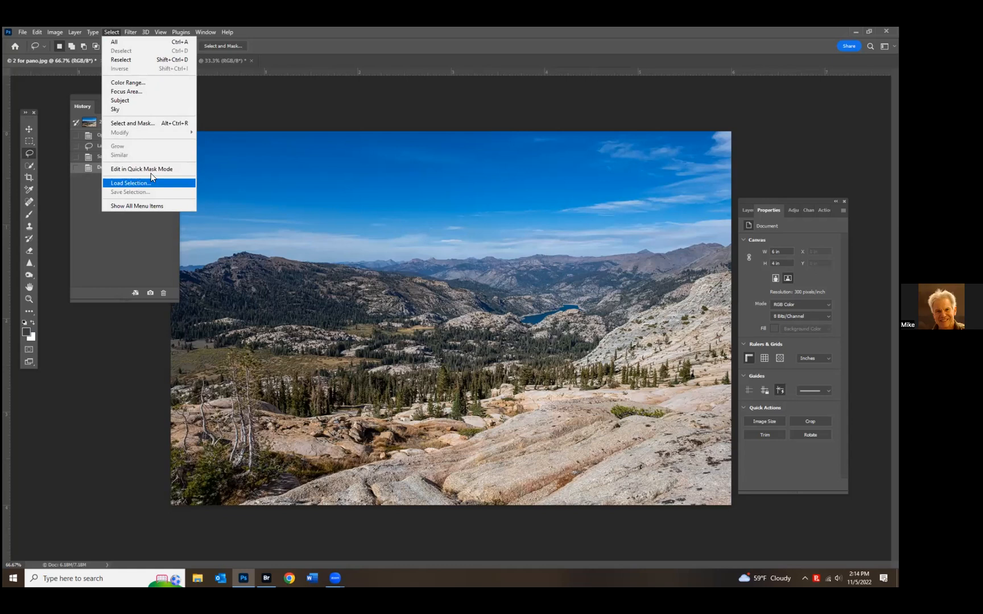
{"action": "left_click", "coordinate": [134, 181]}
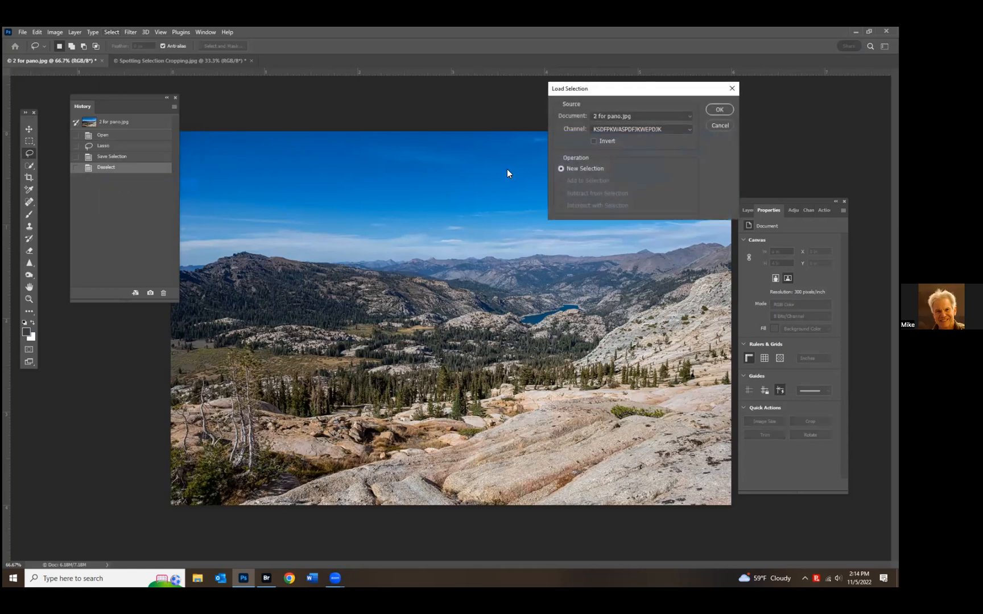
{"action": "left_click", "coordinate": [719, 110]}
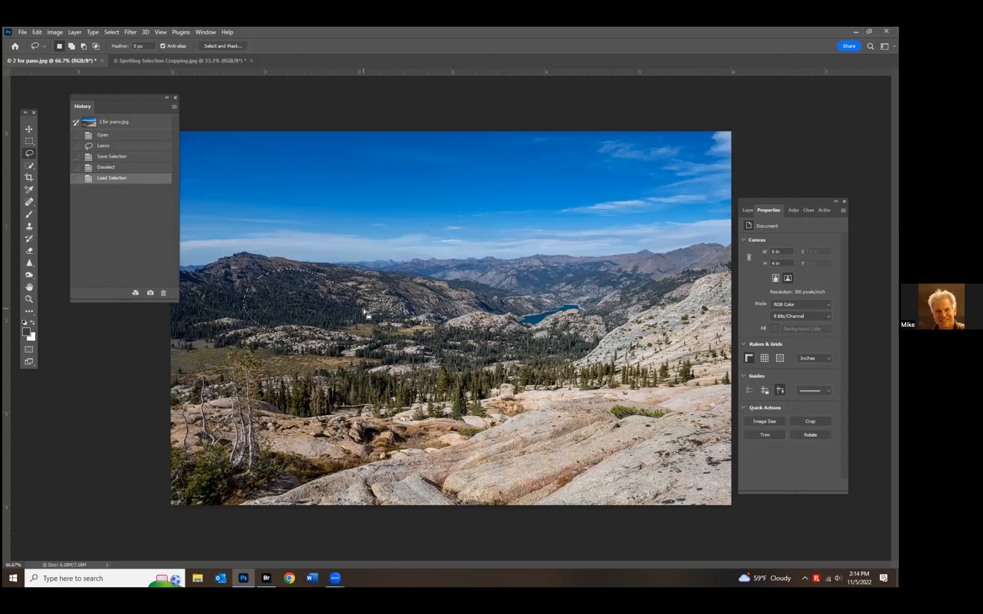
{"action": "left_click", "coordinate": [127, 134]}
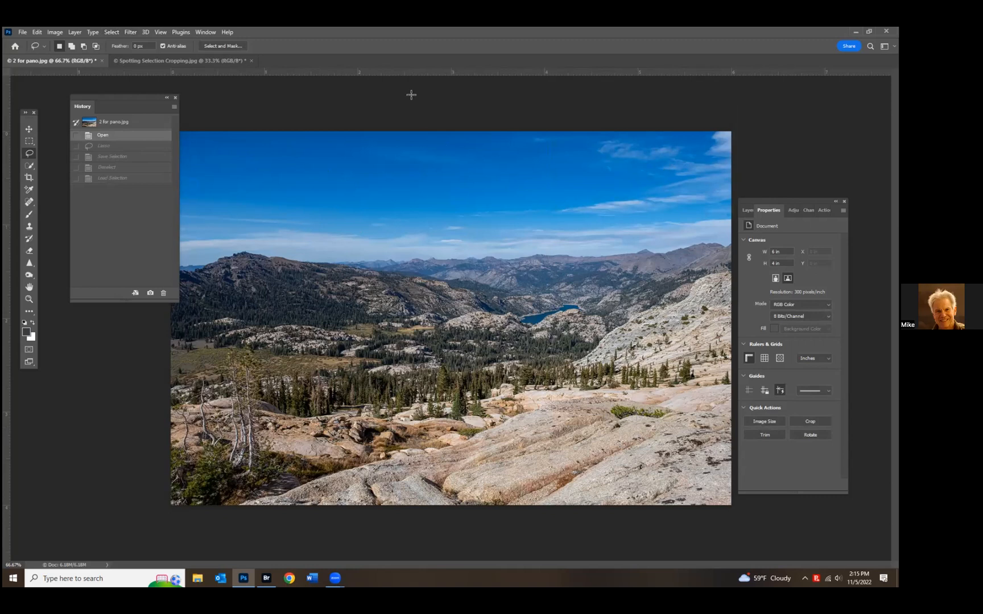
- Apply the Adaptive Wide Angle filter to the landscape photo with Auto correction and 85% scale, and undo it
{"action": "left_click", "coordinate": [128, 33]}
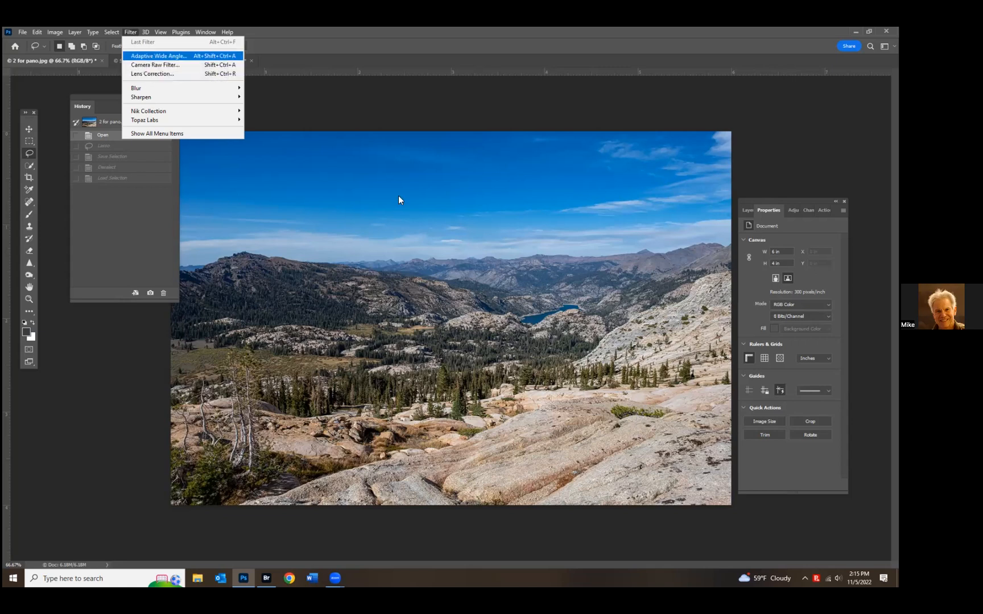
{"action": "key", "text": "Return"}
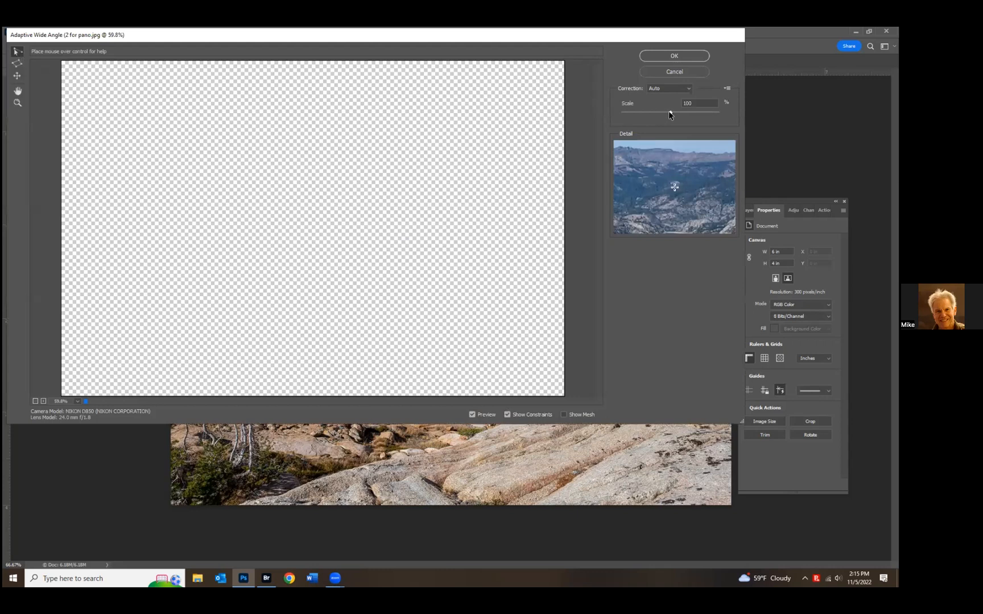
{"action": "left_click_drag", "start_coordinate": [669, 114], "coordinate": [685, 115]}
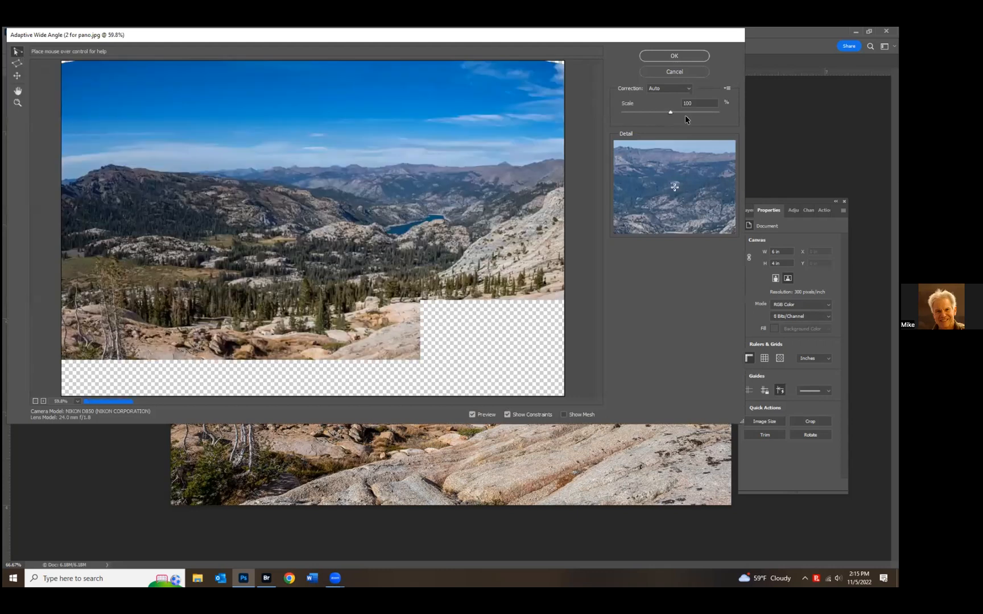
{"action": "left_click", "coordinate": [644, 119]}
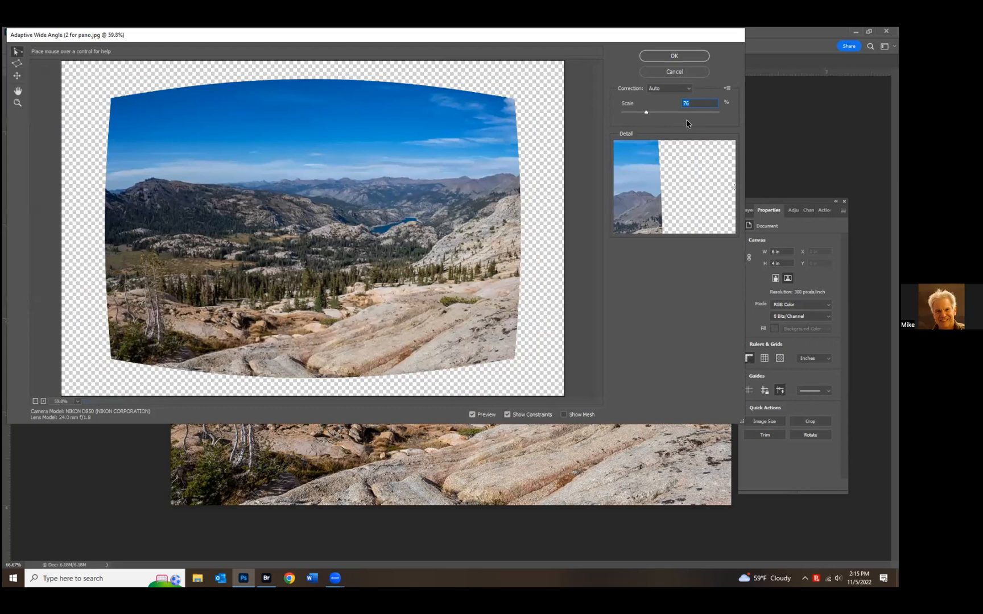
{"action": "left_click", "coordinate": [685, 119]}
{"action": "left_click", "coordinate": [655, 120]}
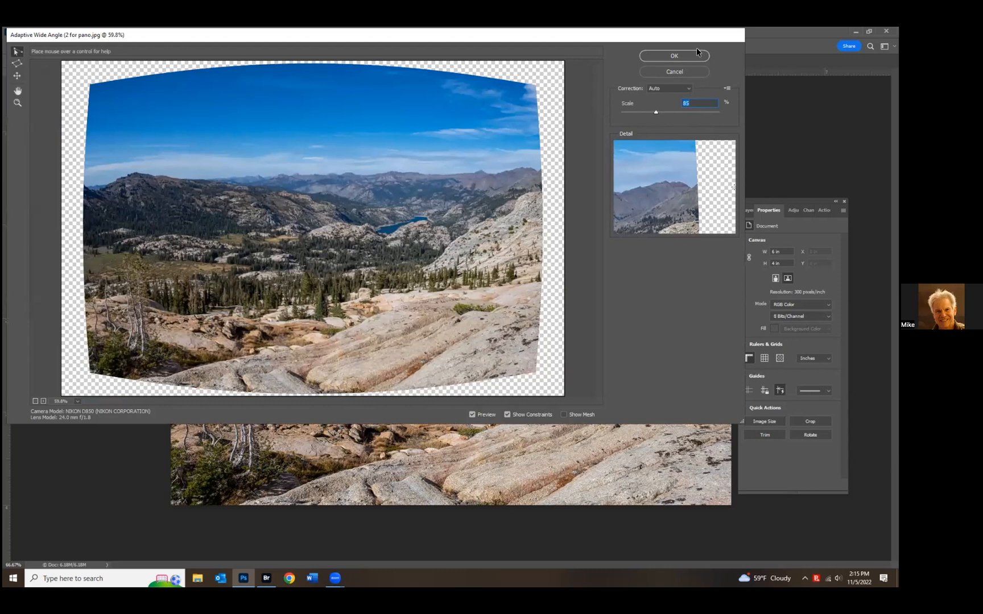
{"action": "left_click", "coordinate": [675, 60]}
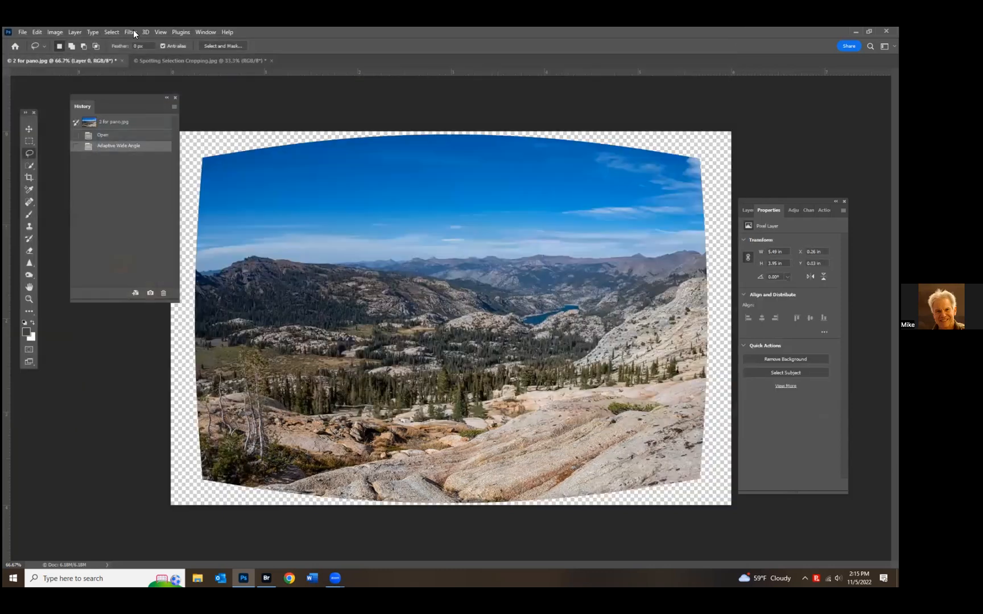
{"action": "key", "text": "ctrl+z"}
- Try basic tonal adjustments on the landscape photo in the Camera Raw Filter and discard them all
{"action": "key", "text": "alt+t"}
{"action": "key", "text": "Down"}
{"action": "key", "text": "Escape"}
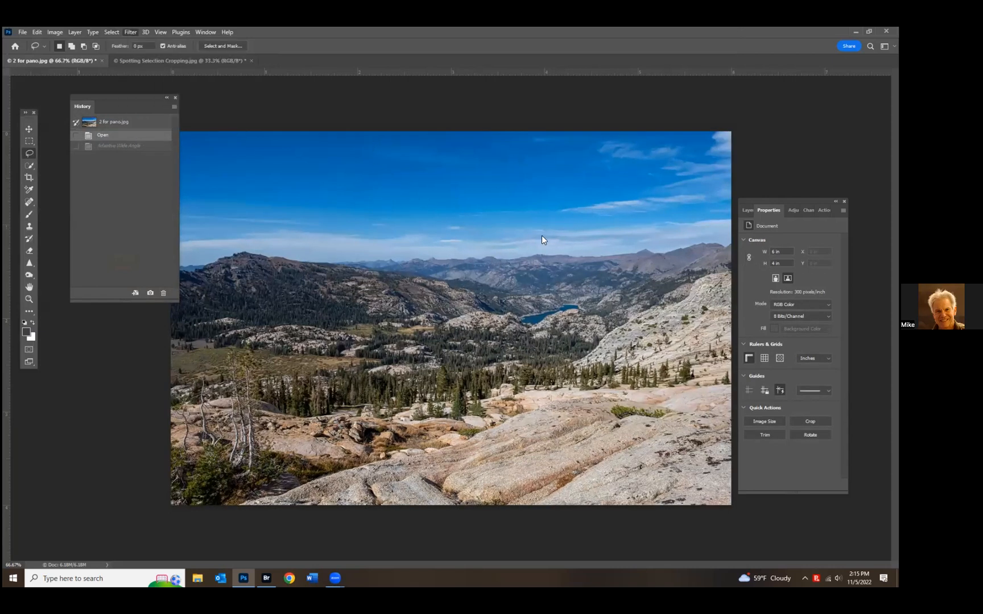
{"action": "key", "text": "ctrl+shift+a"}
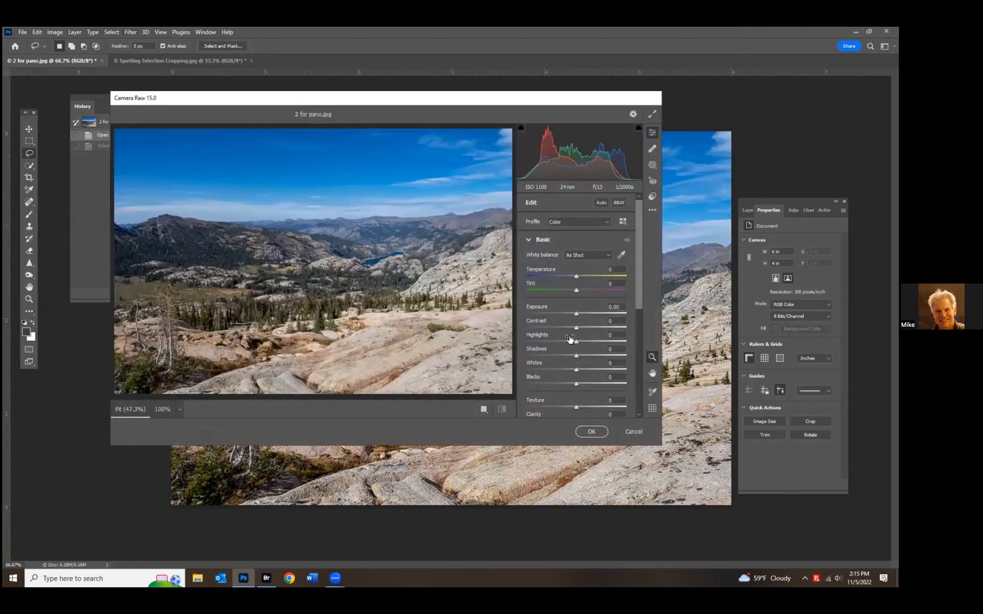
{"action": "left_click_drag", "start_coordinate": [576, 313], "coordinate": [590, 314]}
{"action": "mouse_move", "coordinate": [579, 365]}
{"action": "left_mouse_down"}
{"action": "mouse_move", "coordinate": [560, 375]}
{"action": "mouse_move", "coordinate": [601, 342]}
{"action": "mouse_move", "coordinate": [561, 370]}
{"action": "left_mouse_up"}
{"action": "scroll", "coordinate": [540, 284], "scroll_direction": "down", "scroll_amount": 5}
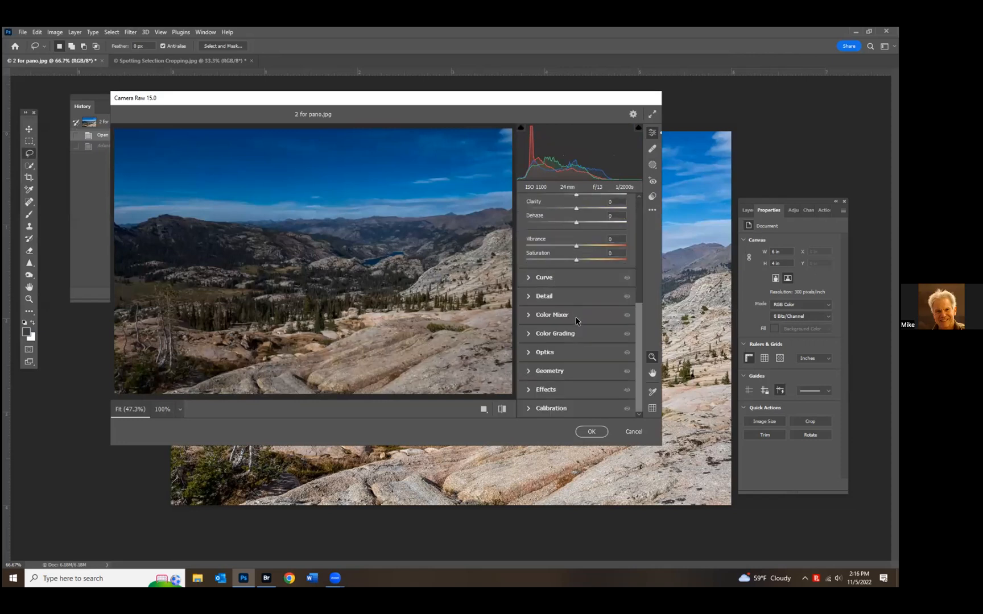
{"action": "left_click", "coordinate": [633, 432]}
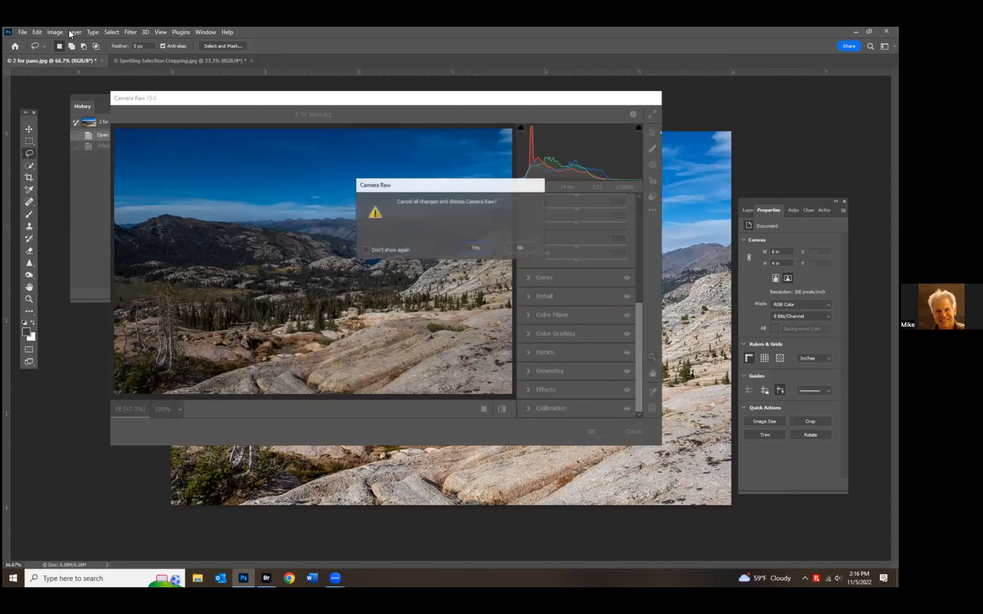
{"action": "left_click", "coordinate": [519, 250]}
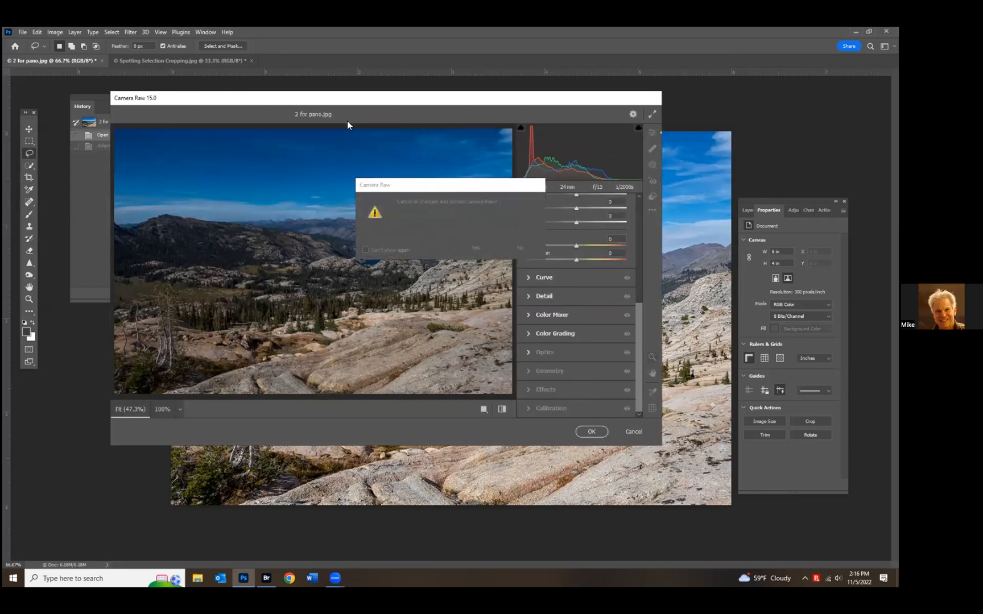
{"action": "left_click", "coordinate": [633, 432]}
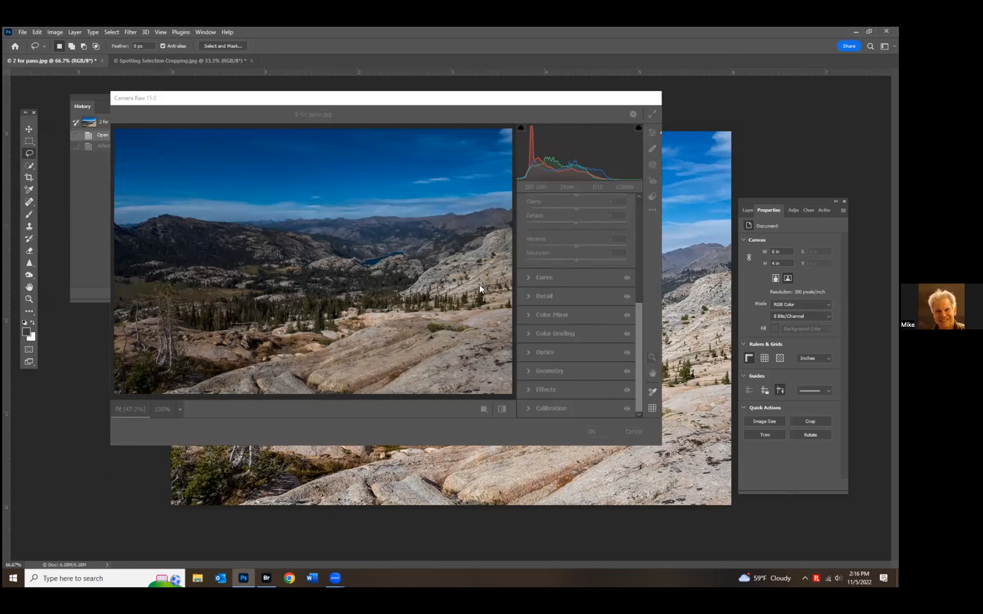
{"action": "left_click", "coordinate": [478, 248]}
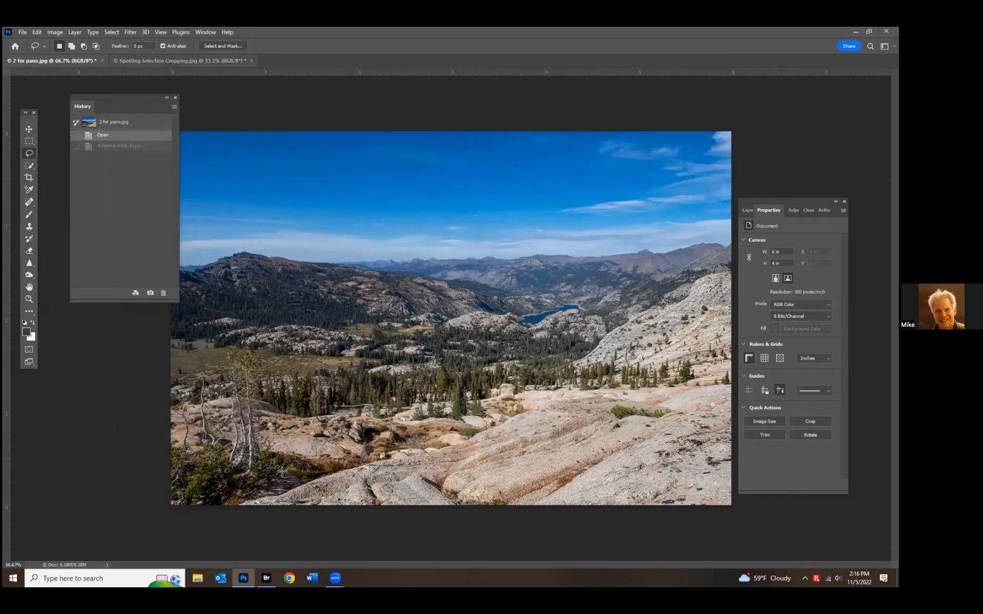
- Close the Spotting Selection Cropping.jpg and 2 for pano.jpg documents
{"action": "left_click", "coordinate": [251, 61]}
{"action": "key", "text": "Return"}
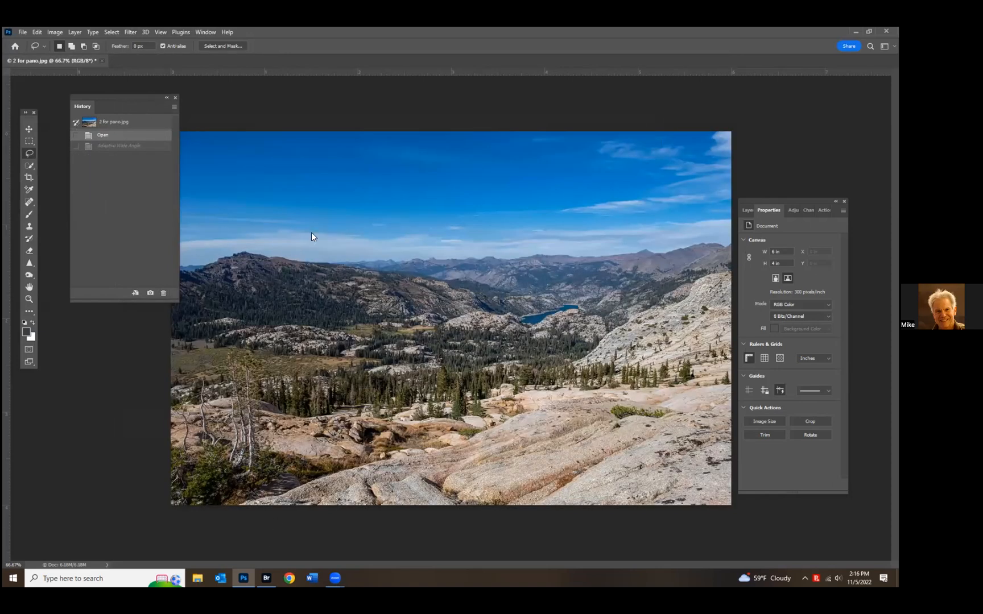
{"action": "key", "text": "ctrl+w"}
{"action": "left_click", "coordinate": [442, 230]}
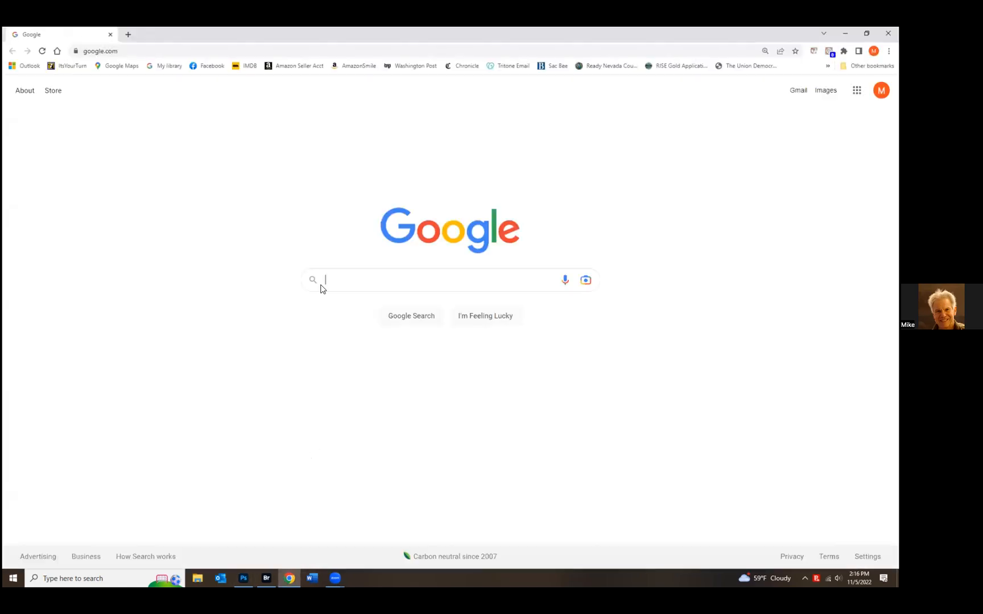
{"action": "left_click", "coordinate": [887, 34]}
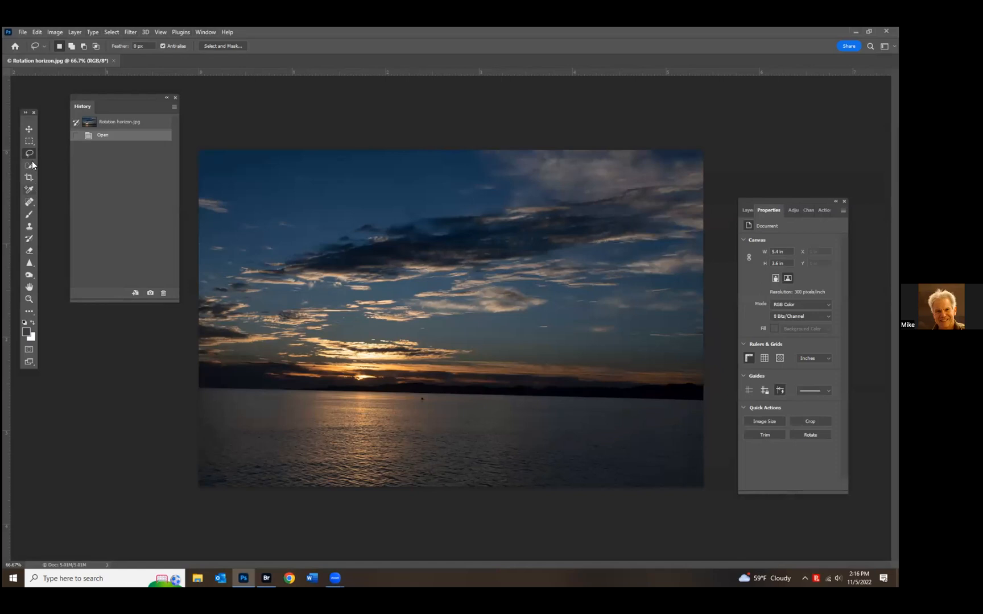
- Rotate Rotation horizon.jpg with the Crop tool to straighten the sea horizon, apply the crop, and undo it
{"action": "left_click", "coordinate": [29, 179]}
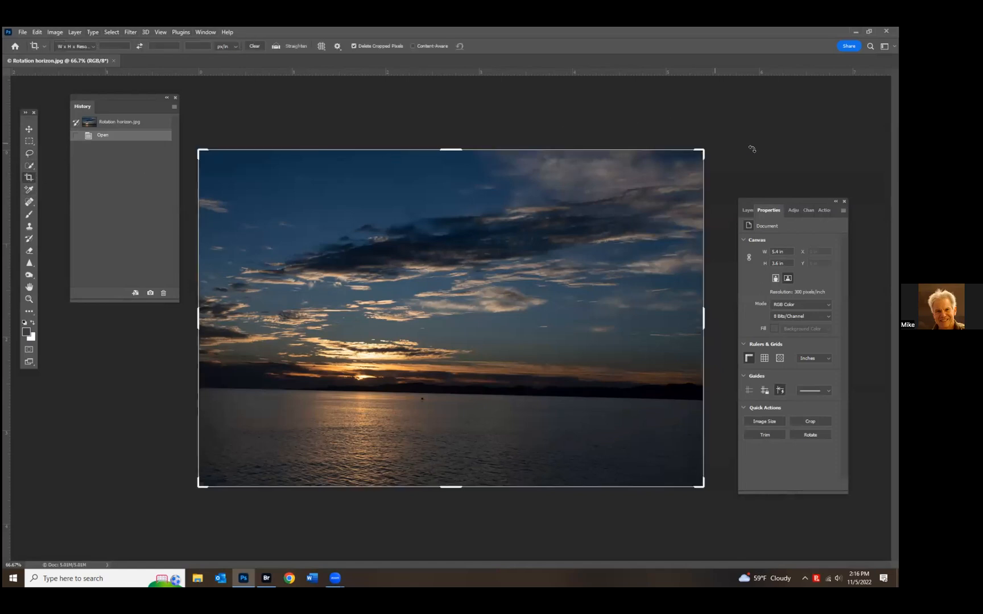
{"action": "left_click_drag", "start_coordinate": [752, 148], "coordinate": [682, 136]}
{"action": "key", "text": "Return"}
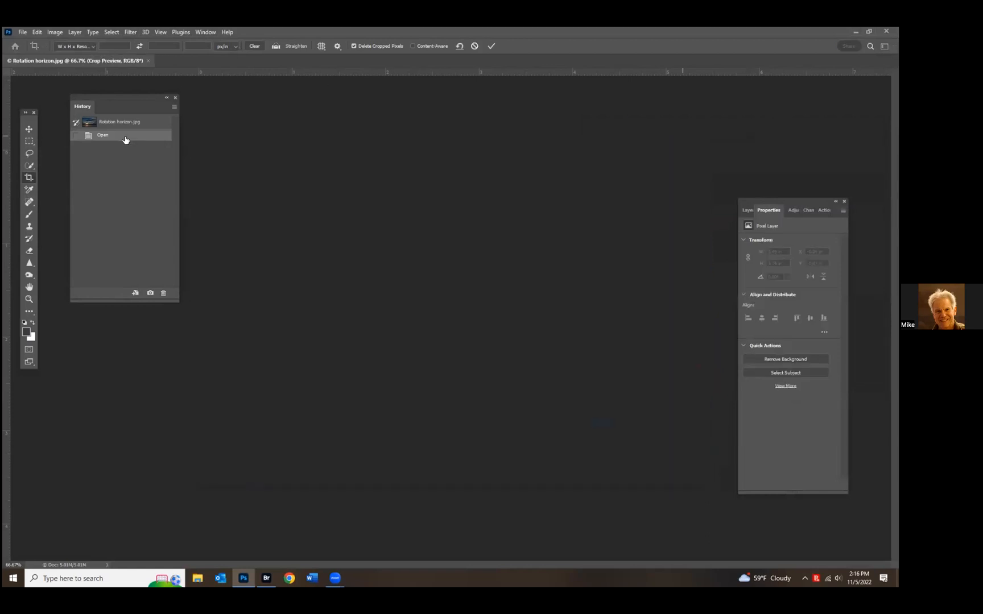
{"action": "key", "text": "ctrl+z"}
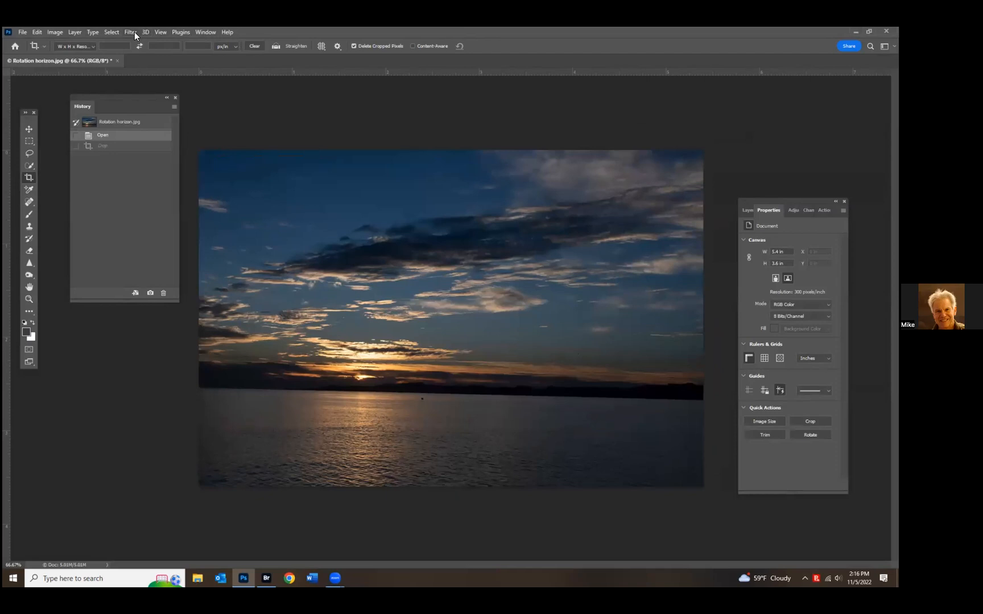
- Straighten the sunset horizon in the Camera Raw Filter's Geometry settings, trying Upright Level and applying Upright Auto
{"action": "left_click", "coordinate": [135, 32]}
{"action": "left_click", "coordinate": [152, 66]}
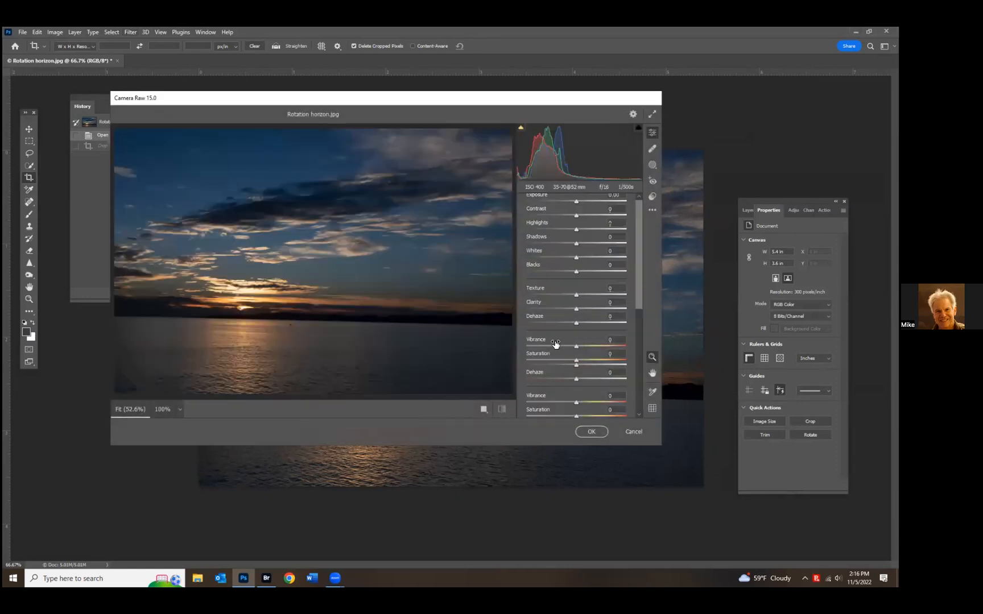
{"action": "scroll", "coordinate": [555, 343], "scroll_direction": "down", "scroll_amount": 3}
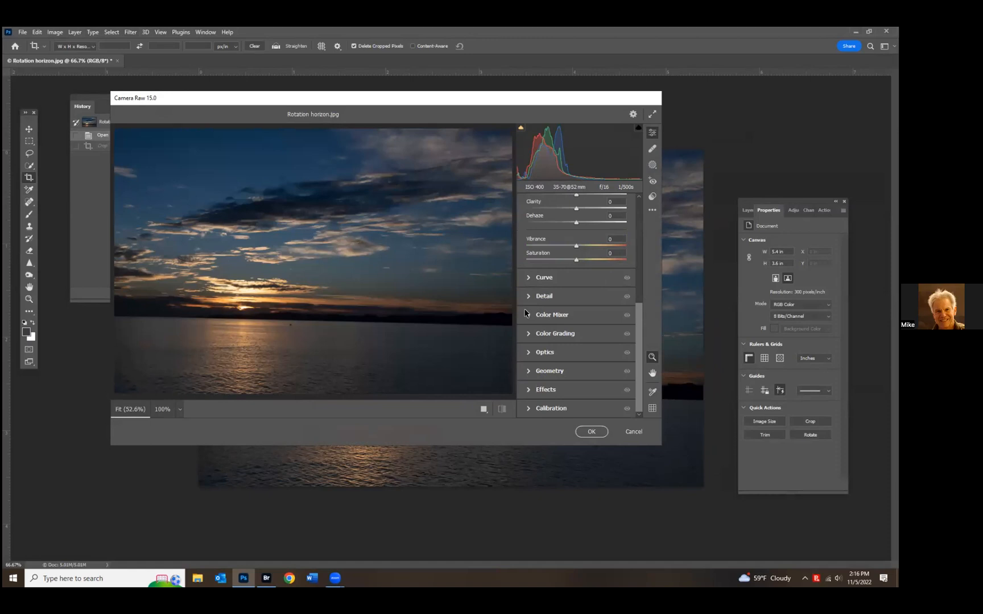
{"action": "left_click", "coordinate": [525, 368]}
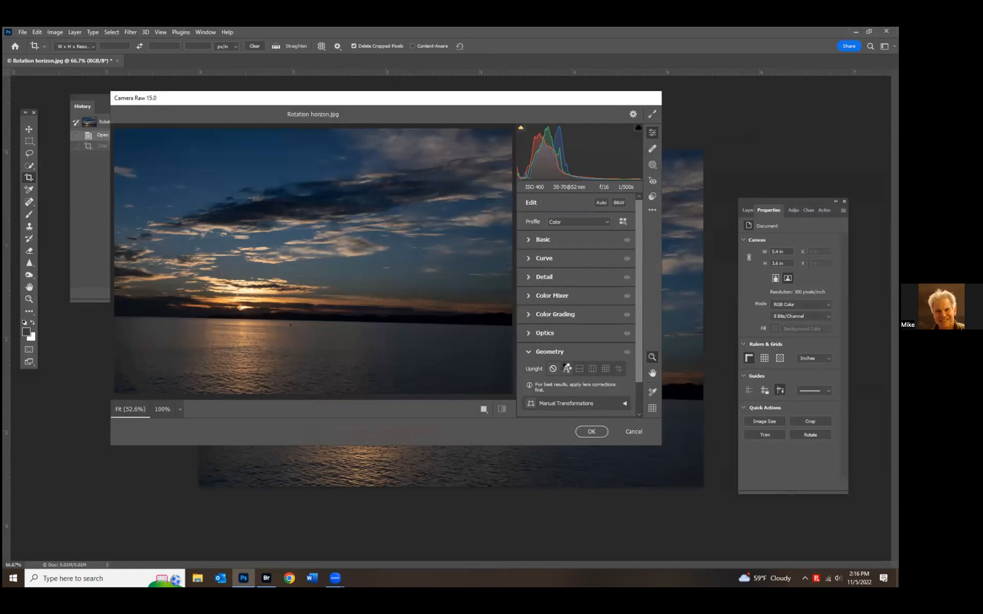
{"action": "left_click", "coordinate": [566, 368]}
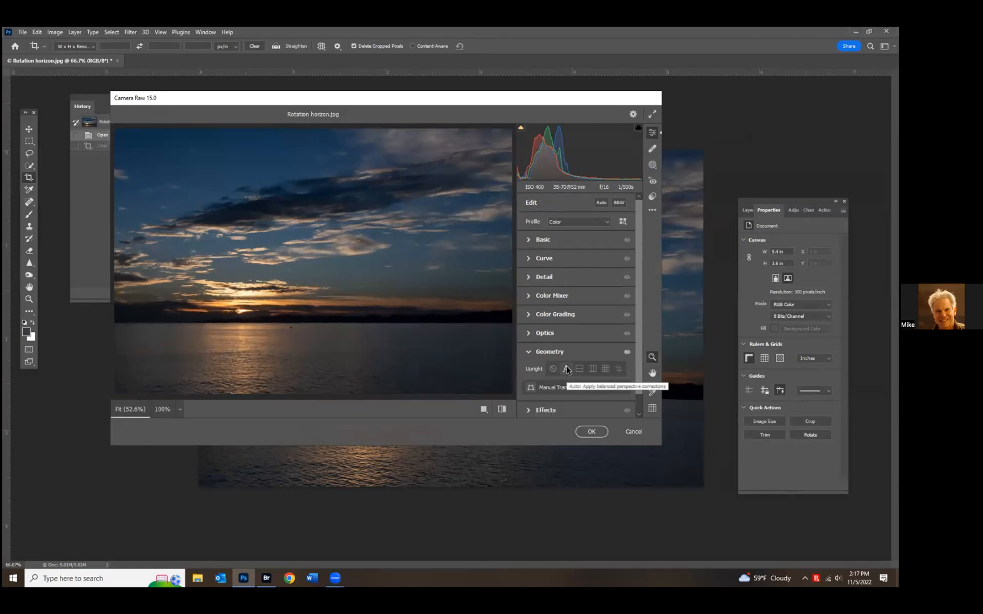
{"action": "left_click", "coordinate": [581, 371]}
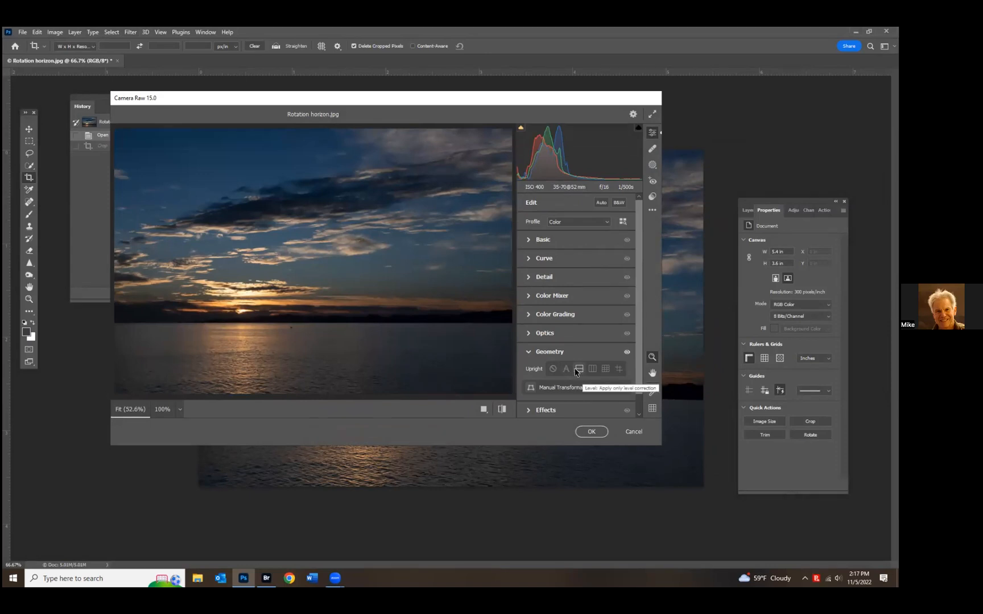
{"action": "left_click", "coordinate": [569, 369]}
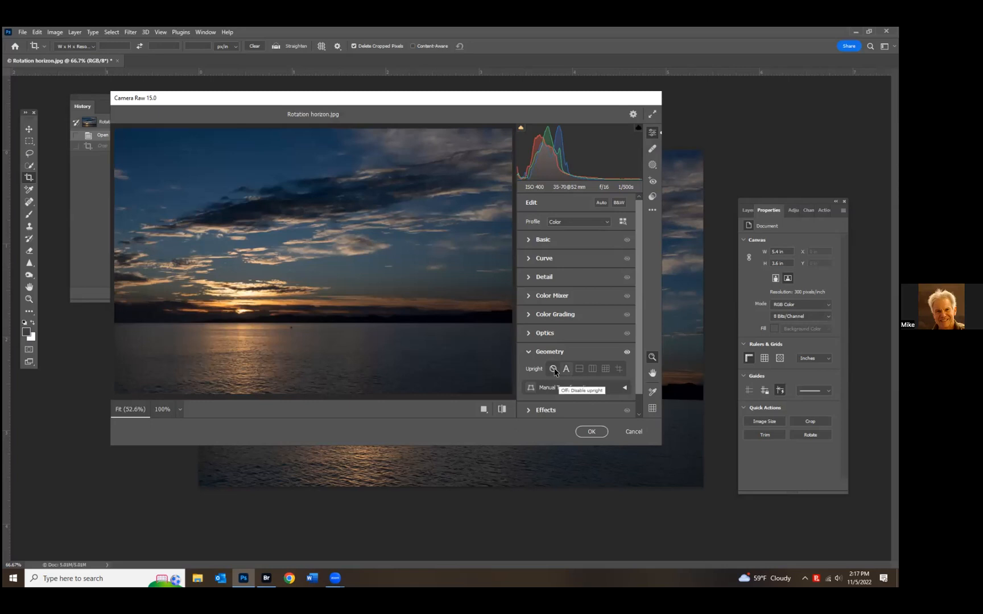
{"action": "left_click", "coordinate": [591, 432]}
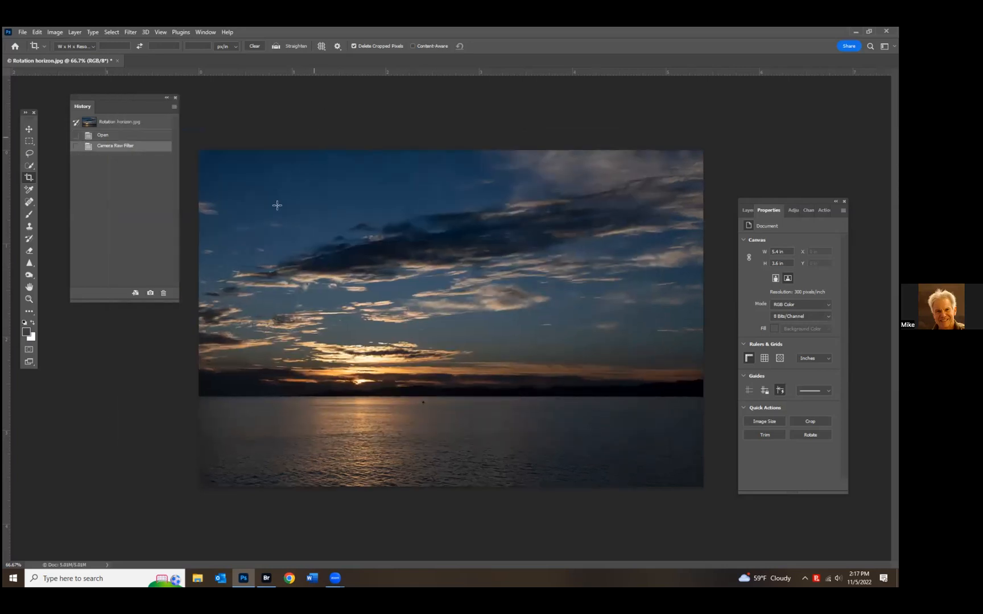
- Compare the opened and straightened history states of the sunset photo, and undo the Camera Raw Filter
{"action": "left_click", "coordinate": [108, 134]}
{"action": "left_click", "coordinate": [114, 146]}
{"action": "key", "text": "ctrl+z"}
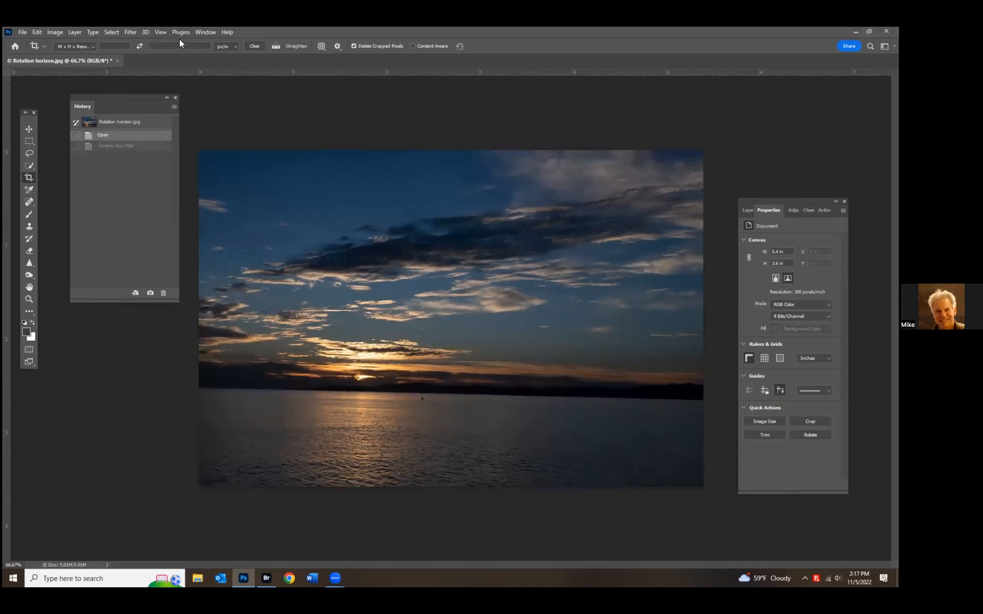
{"action": "left_click", "coordinate": [128, 32]}
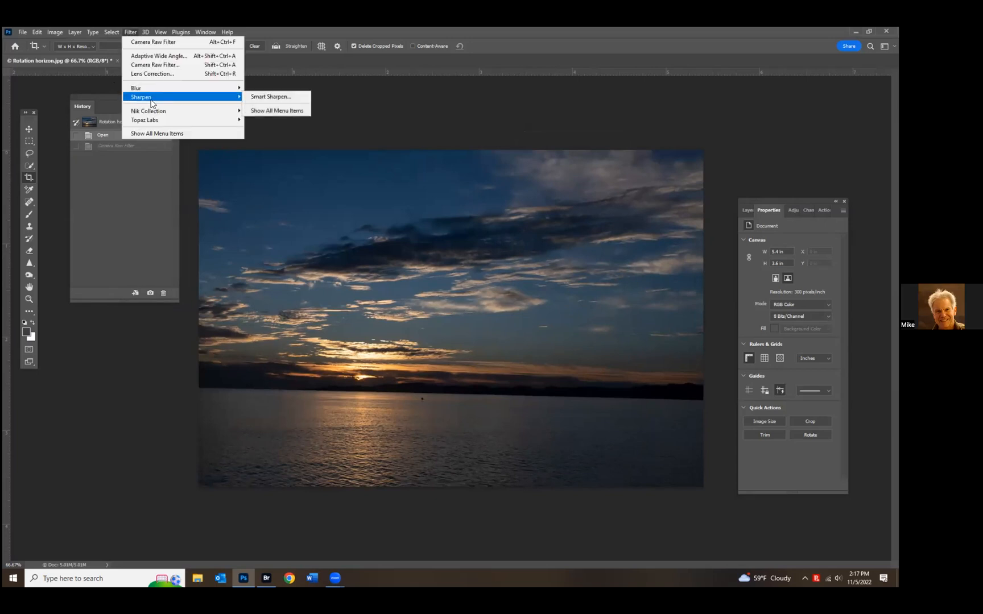
{"action": "mouse_move", "coordinate": [135, 89]}
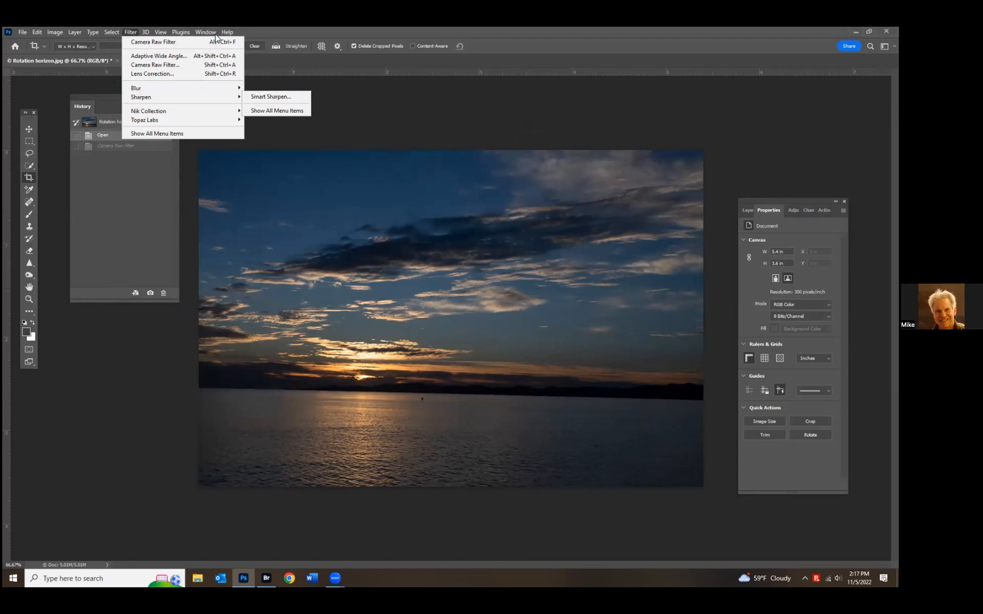
{"action": "key", "text": "Escape"}
- View the photo in Full Screen Mode and return to Standard Screen Mode
{"action": "left_click", "coordinate": [157, 32]}
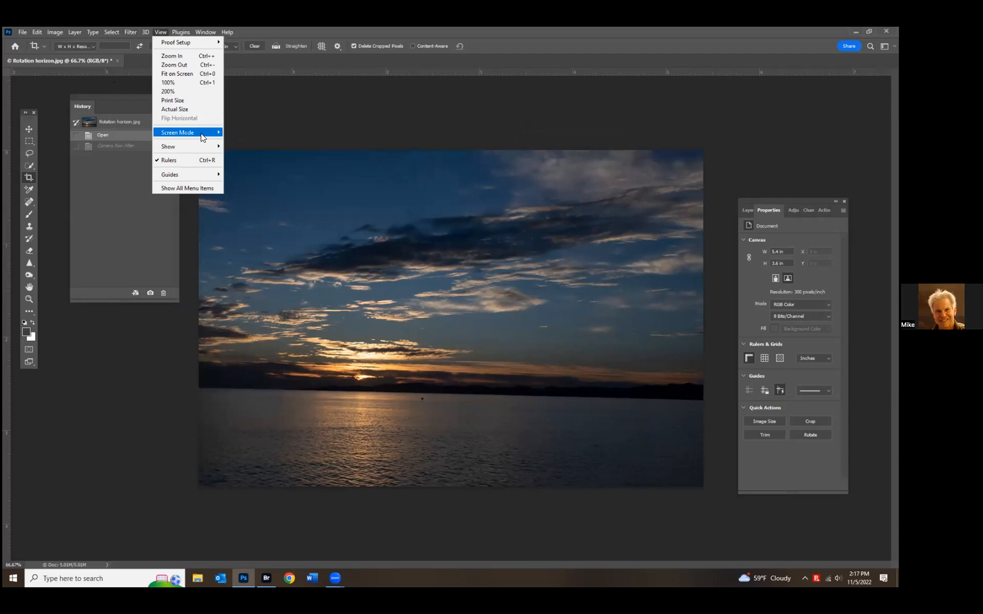
{"action": "mouse_move", "coordinate": [203, 136]}
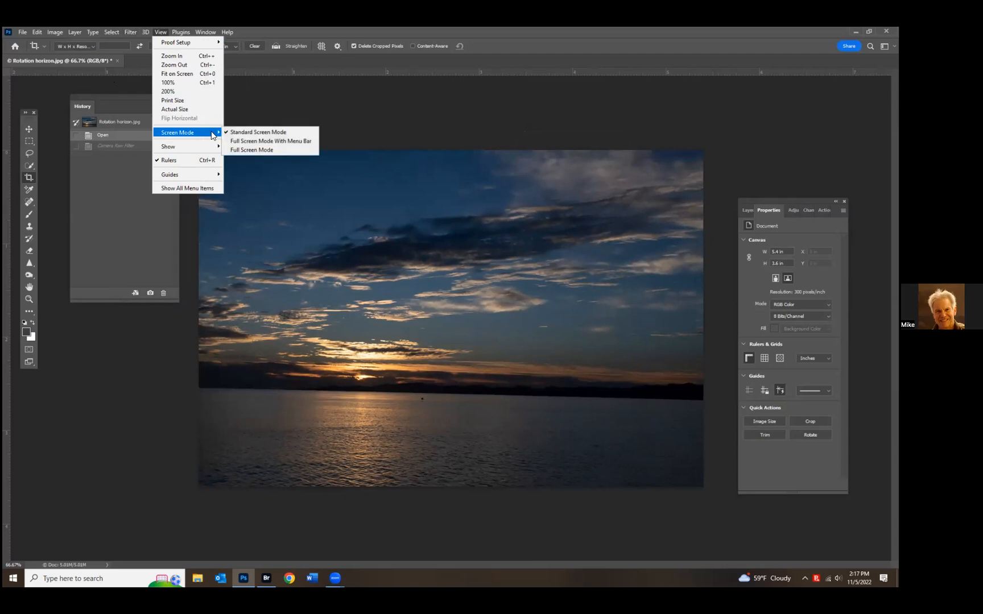
{"action": "left_click", "coordinate": [276, 149]}
{"action": "left_click", "coordinate": [470, 250]}
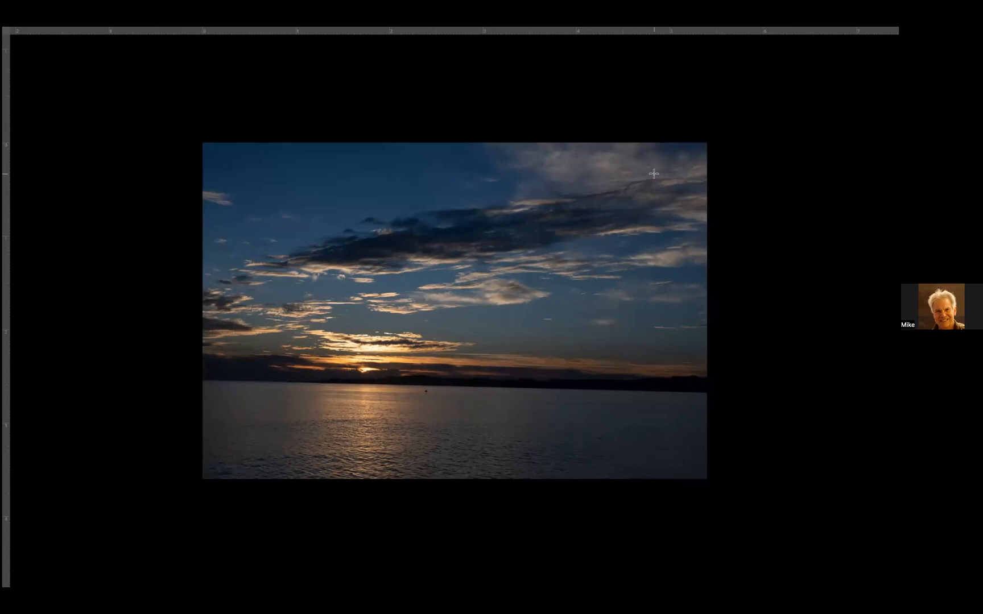
{"action": "key", "text": "Escape"}
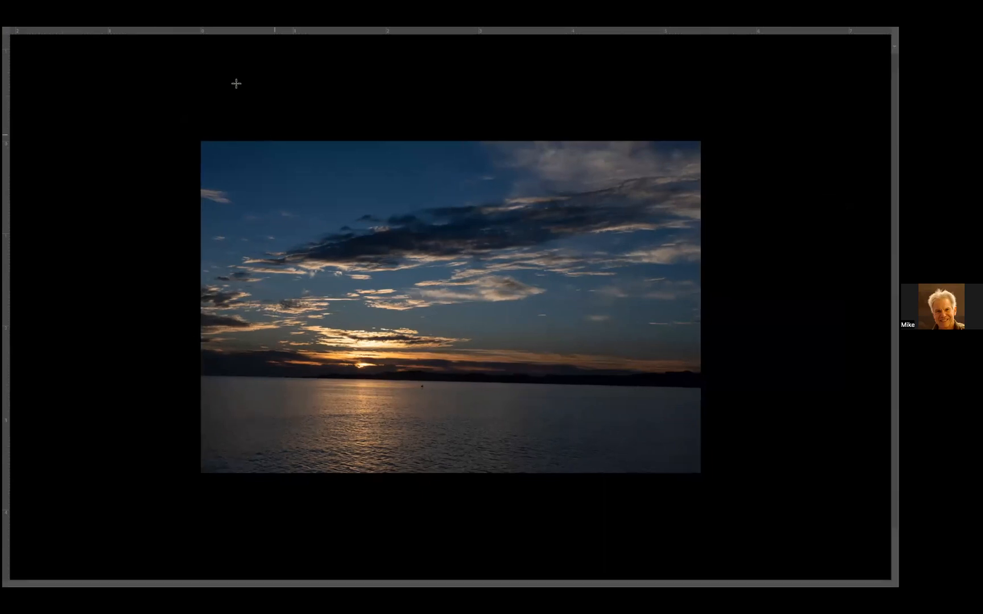
{"action": "left_click", "coordinate": [162, 31]}
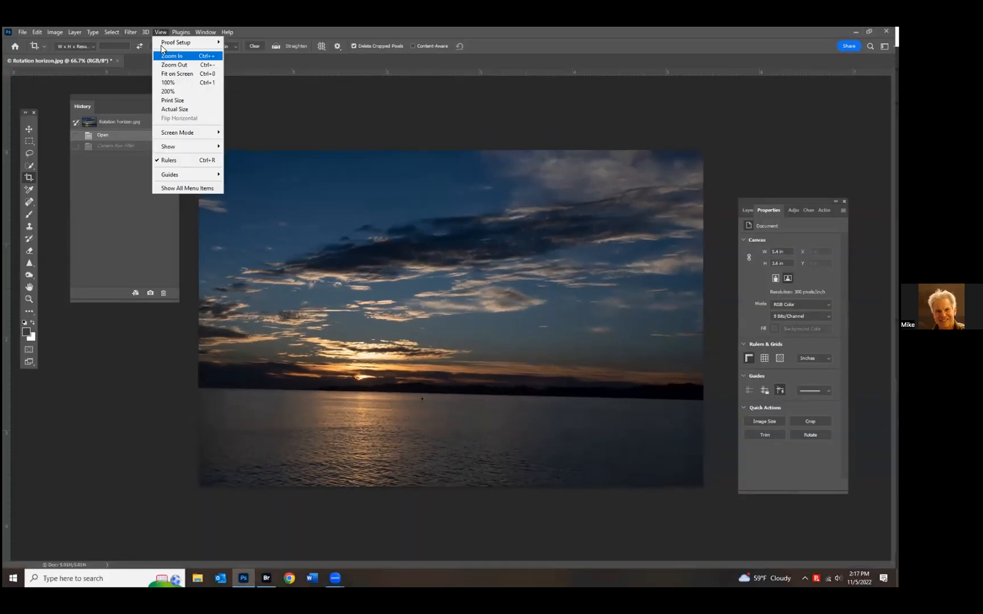
{"action": "mouse_move", "coordinate": [175, 133]}
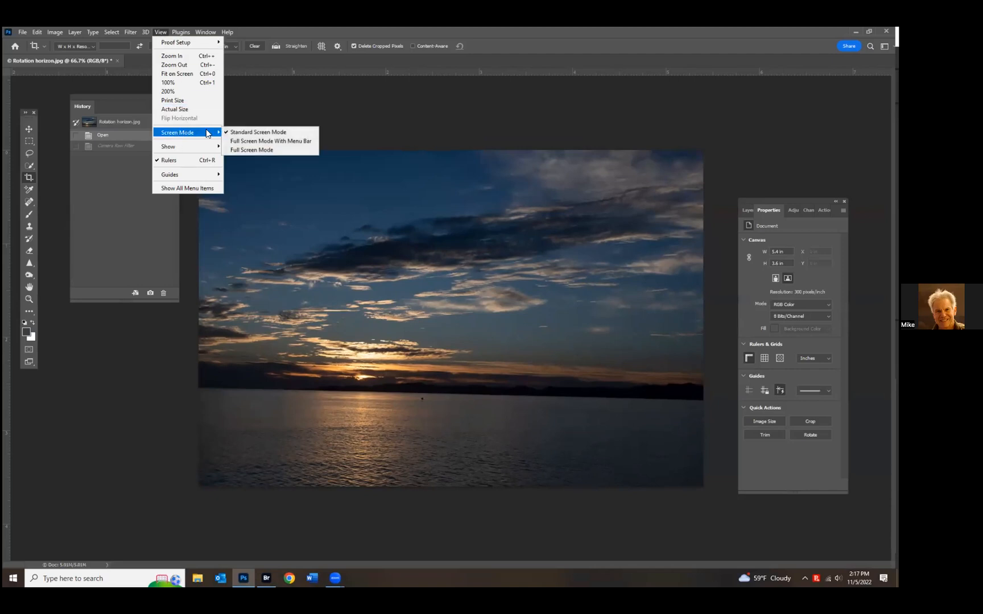
{"action": "left_click", "coordinate": [273, 131]}
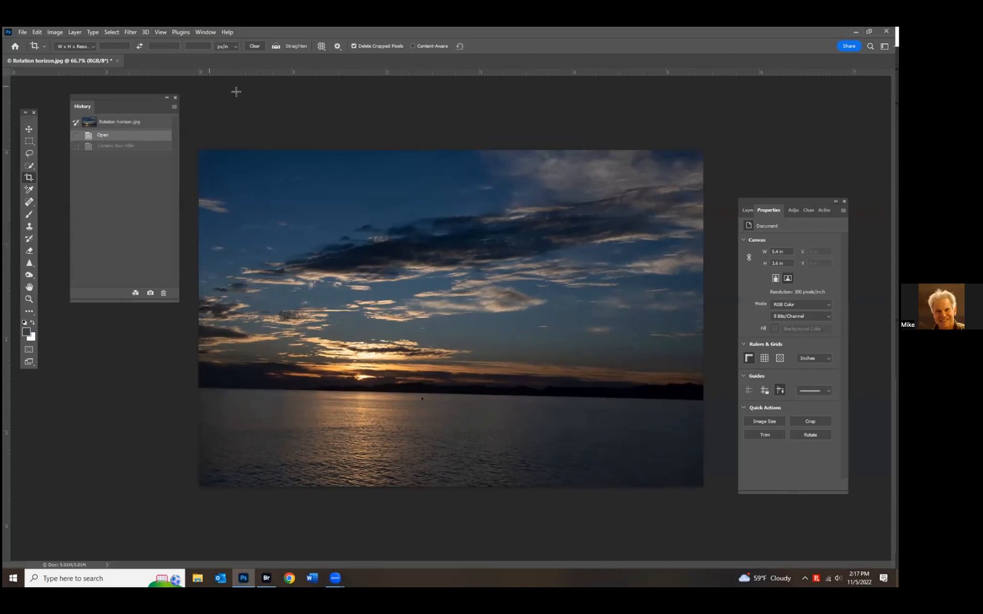
- Zoom the photo in to 100% and back out to 66.7%
{"action": "left_click", "coordinate": [162, 30]}
{"action": "mouse_move", "coordinate": [178, 132]}
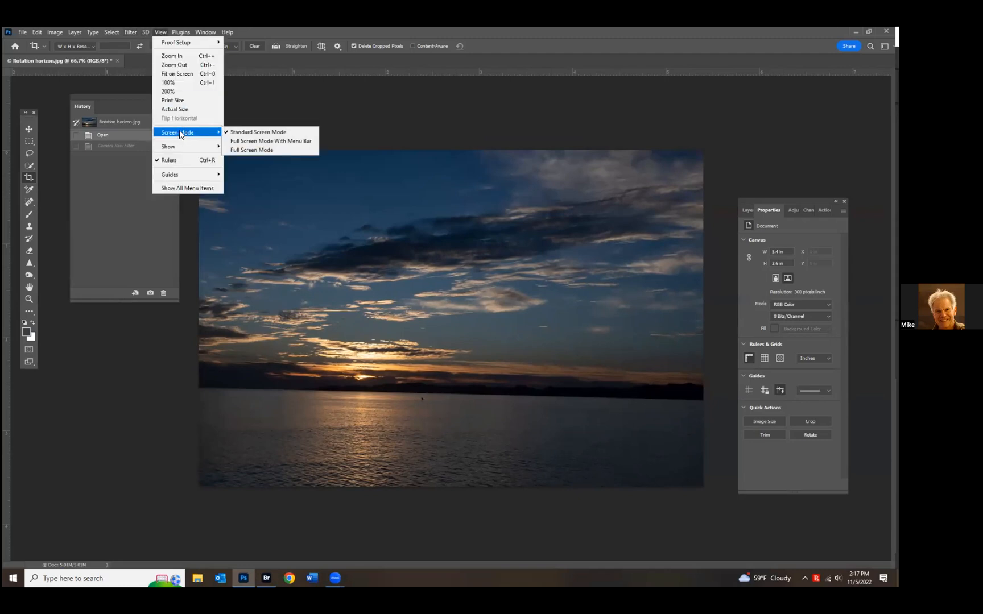
{"action": "left_click", "coordinate": [180, 57]}
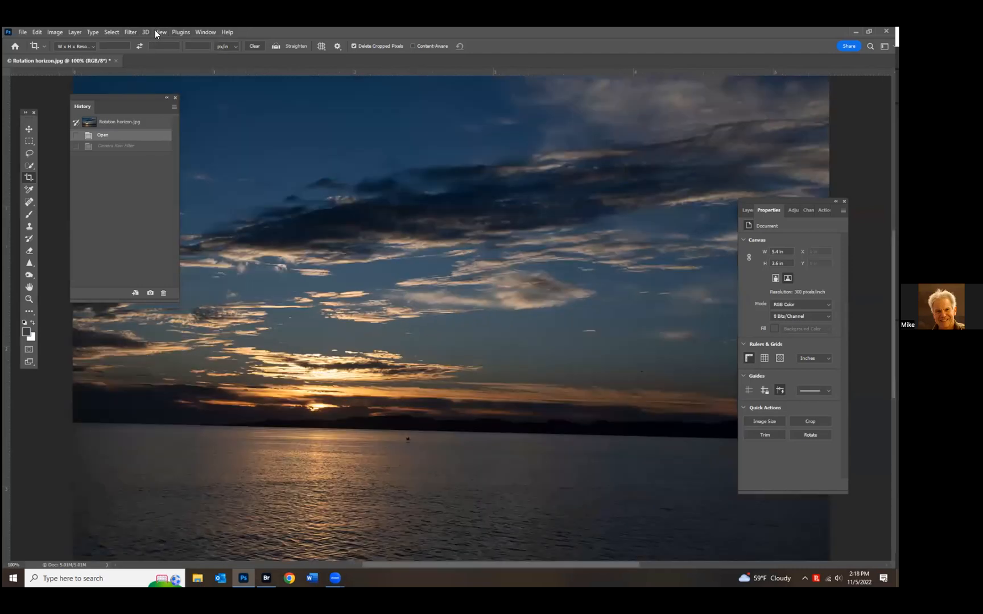
{"action": "left_click", "coordinate": [162, 32]}
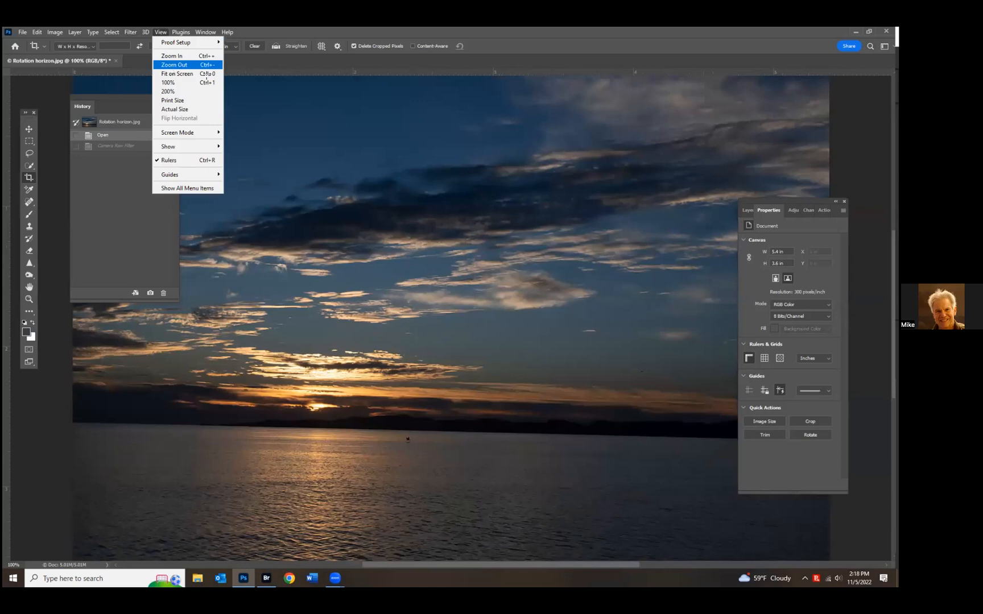
{"action": "left_click", "coordinate": [173, 66]}
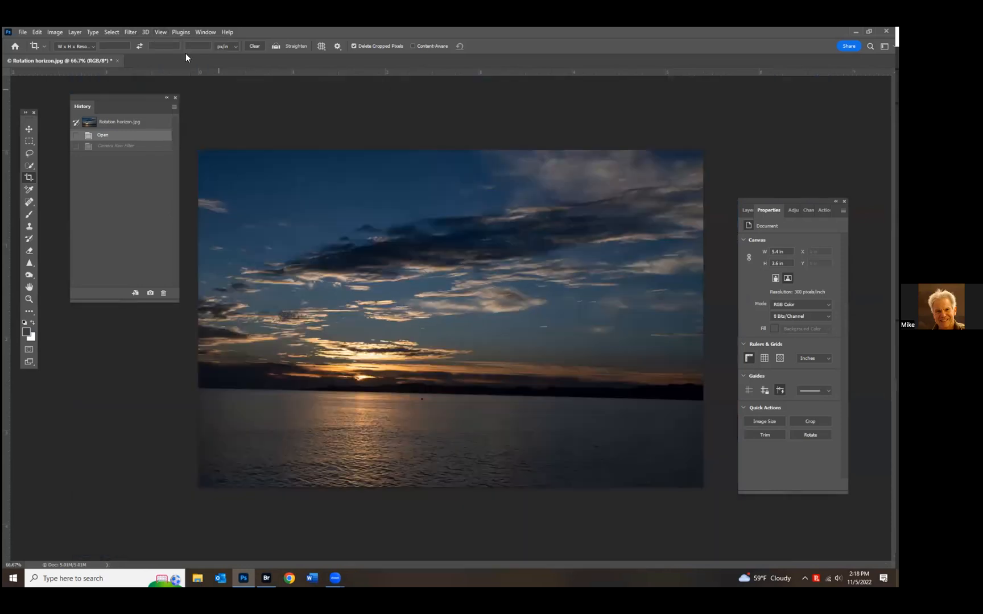
- Show the Color panel and hide it again
{"action": "left_click", "coordinate": [206, 32]}
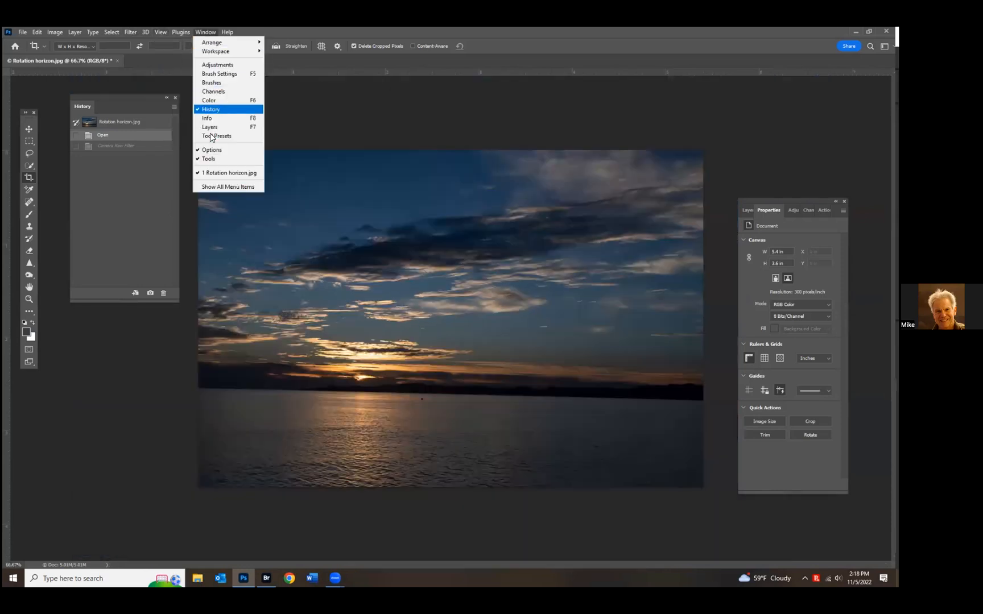
{"action": "left_click", "coordinate": [212, 101]}
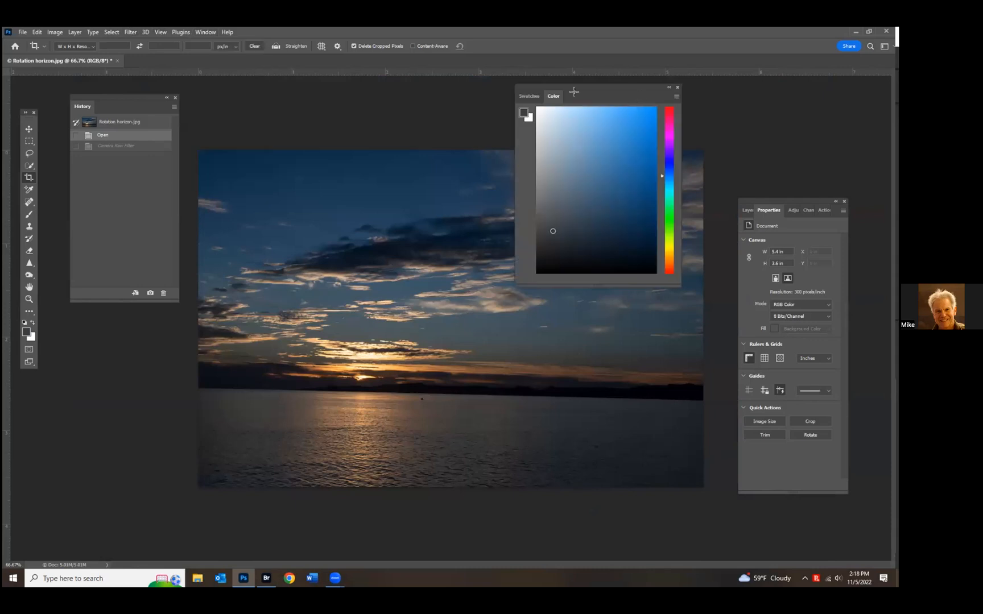
{"action": "left_click", "coordinate": [203, 33]}
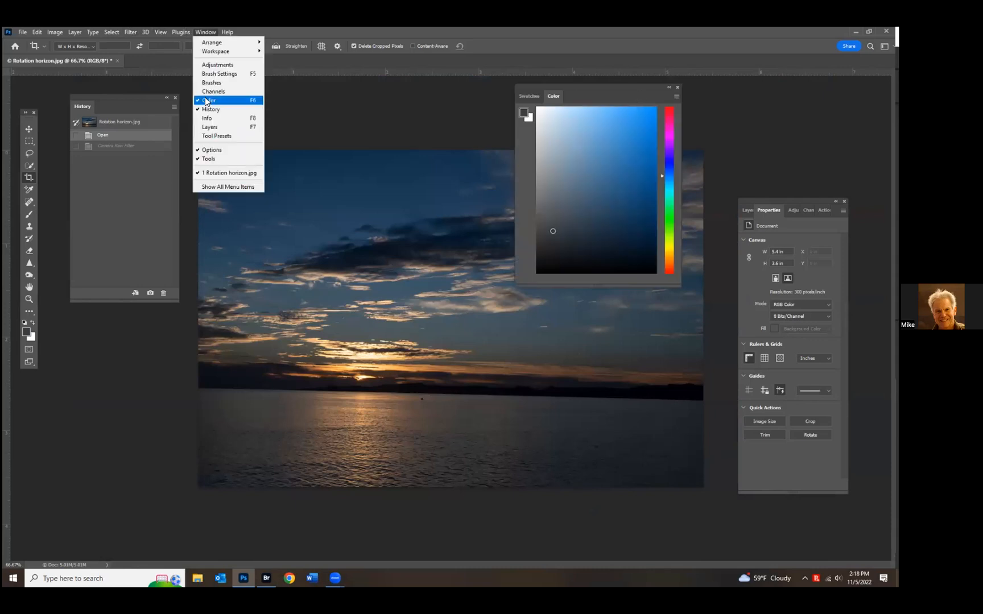
{"action": "left_click", "coordinate": [206, 98]}
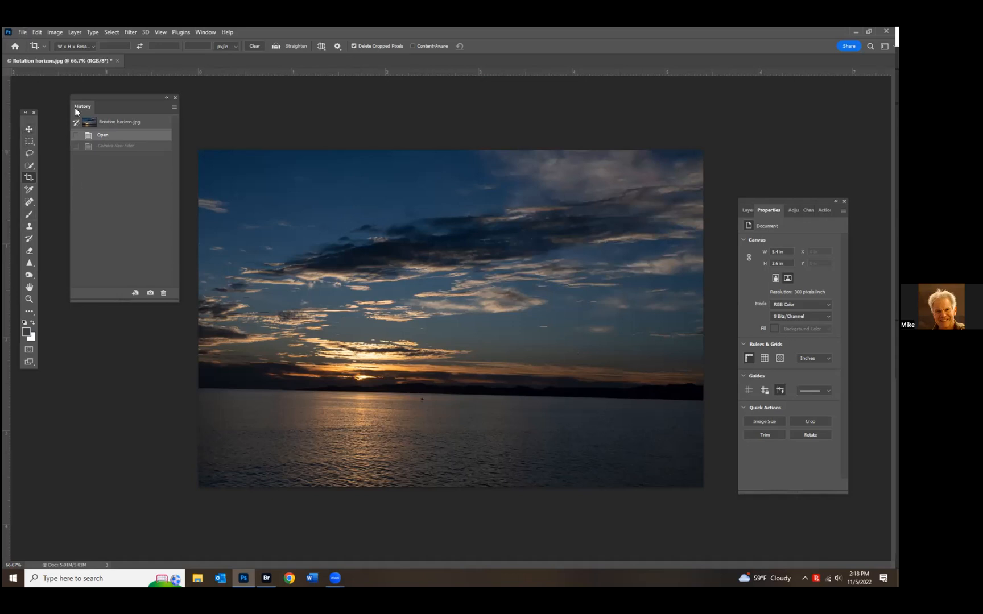
- Copy a lassoed patch of blue sky to a new layer, move it over the dark cloud, and revert to the opened state
{"action": "left_click", "coordinate": [25, 154]}
{"action": "mouse_move", "coordinate": [267, 181]}
{"action": "left_mouse_down"}
{"action": "mouse_move", "coordinate": [288, 210]}
{"action": "mouse_move", "coordinate": [284, 184]}
{"action": "left_mouse_up"}
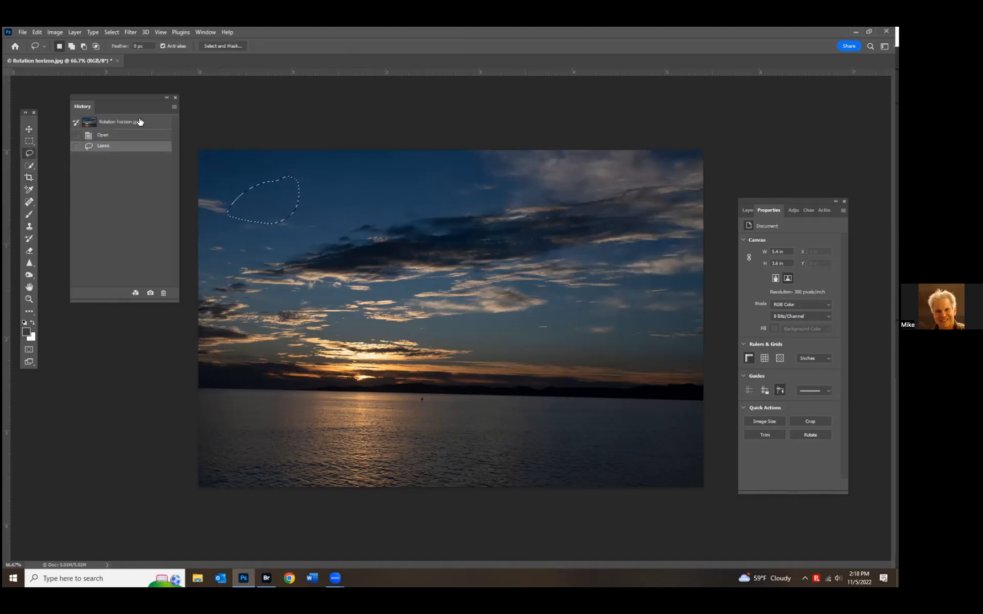
{"action": "key", "text": "ctrl+c"}
{"action": "key", "text": "ctrl+v"}
{"action": "left_click", "coordinate": [29, 129]}
{"action": "left_click_drag", "start_coordinate": [329, 227], "coordinate": [544, 234]}
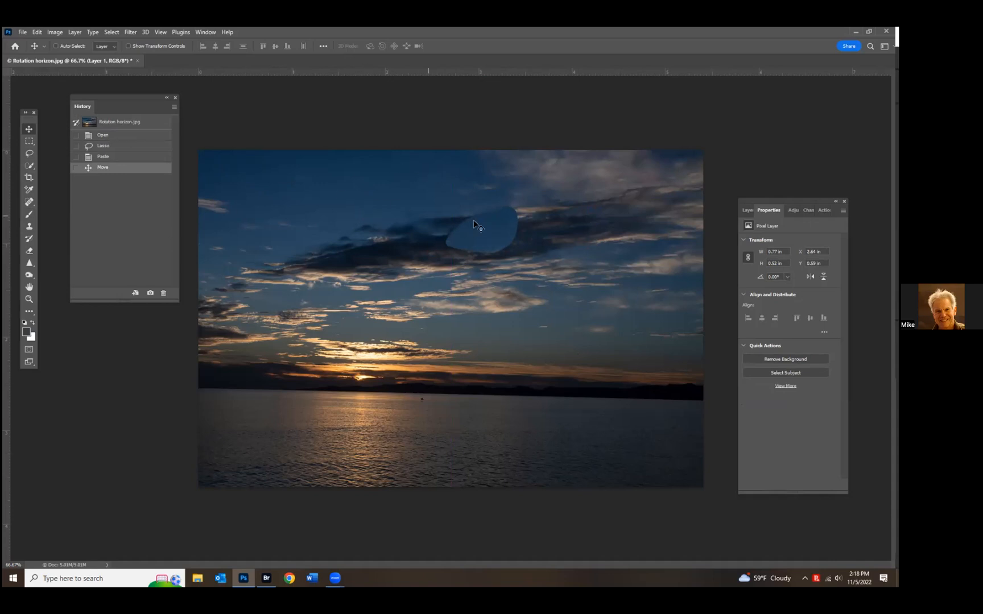
{"action": "left_click_drag", "start_coordinate": [468, 260], "coordinate": [462, 266]}
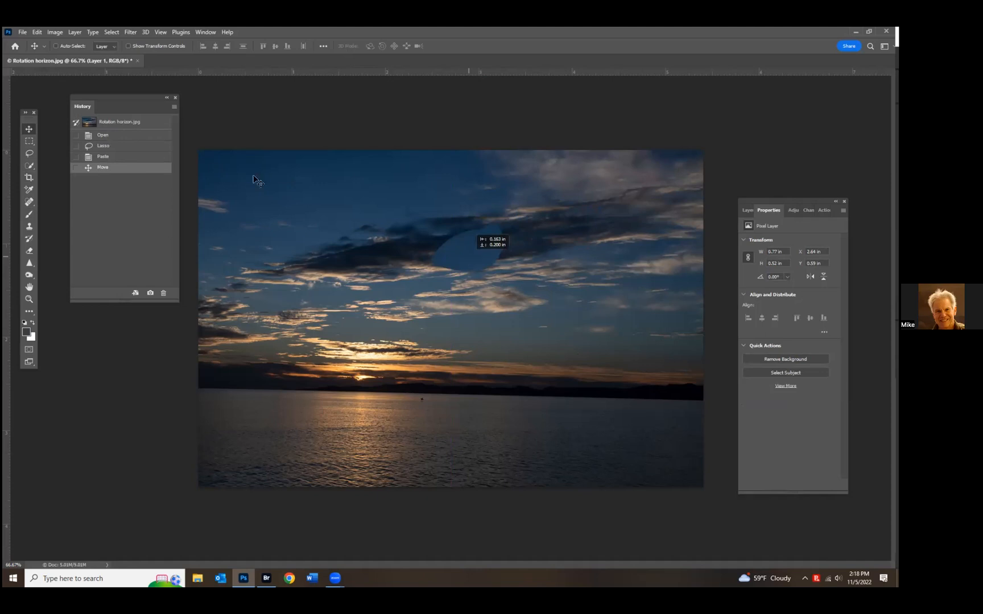
{"action": "left_click", "coordinate": [93, 136]}
- Select a rectangle of the upper sky with the Rectangular Marquee, check it in Quick Mask, and revert to the opened state
{"action": "left_click", "coordinate": [29, 141]}
{"action": "left_click_drag", "start_coordinate": [310, 176], "coordinate": [580, 271]}
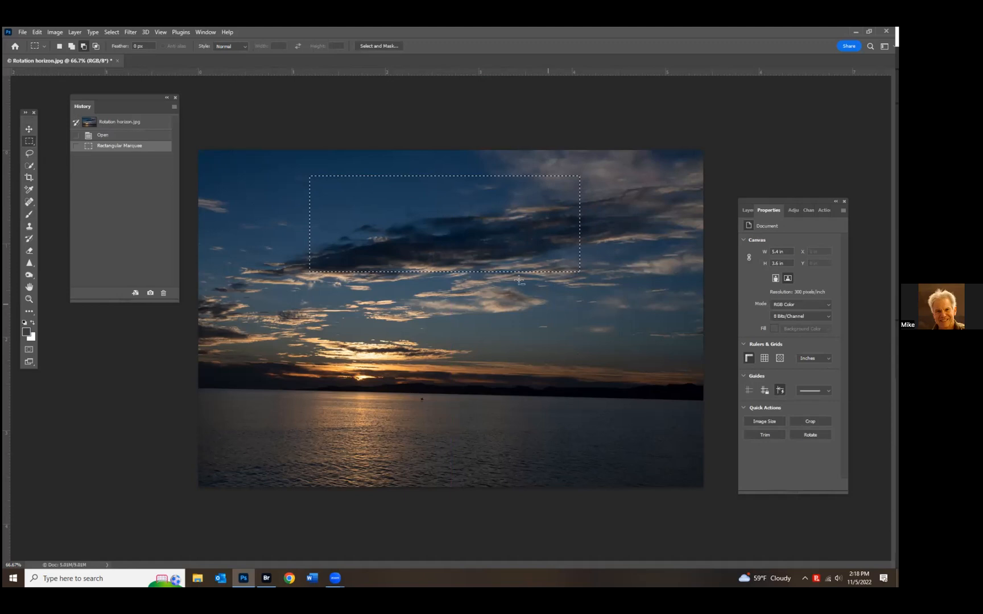
{"action": "left_click", "coordinate": [29, 350]}
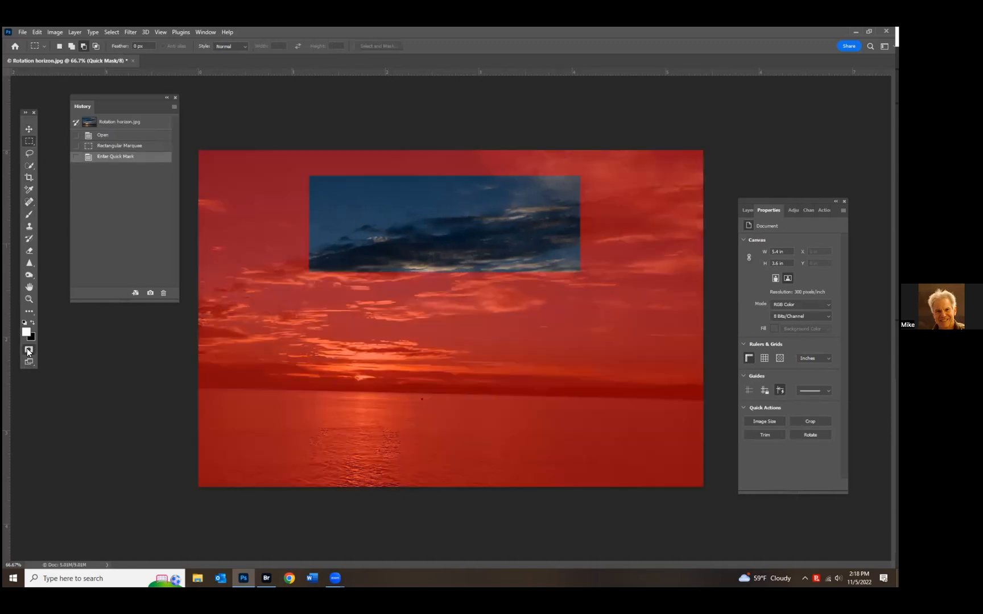
{"action": "left_click", "coordinate": [29, 351]}
{"action": "left_click", "coordinate": [105, 137]}
- Try Lasso selections around the dark cloud band and from the sea horizon, reverting to the opened state after each
{"action": "left_click", "coordinate": [30, 153]}
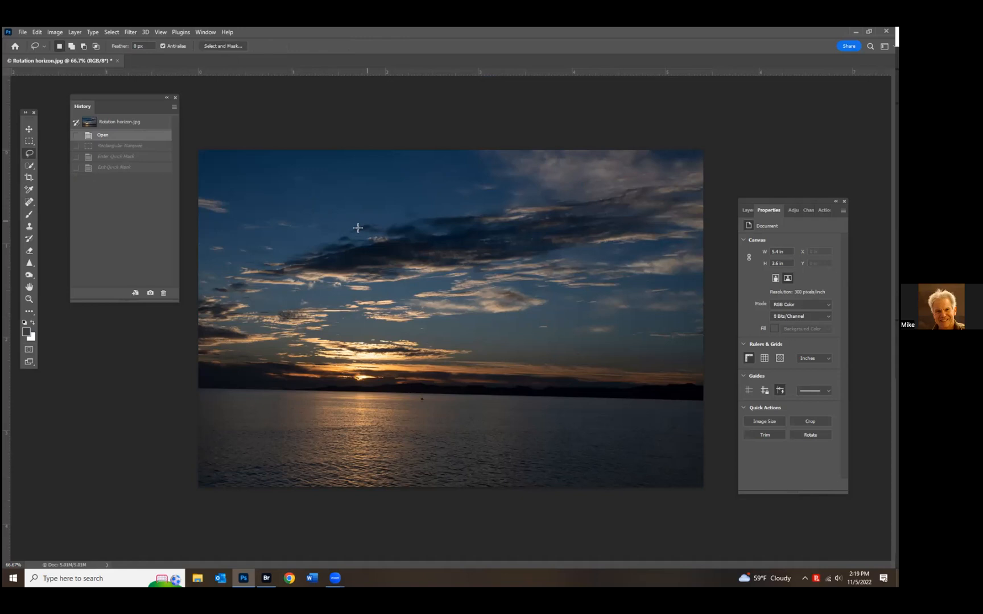
{"action": "mouse_move", "coordinate": [256, 234]}
{"action": "left_mouse_down"}
{"action": "mouse_move", "coordinate": [386, 203]}
{"action": "mouse_move", "coordinate": [633, 194]}
{"action": "mouse_move", "coordinate": [359, 300]}
{"action": "mouse_move", "coordinate": [189, 272]}
{"action": "left_mouse_up"}
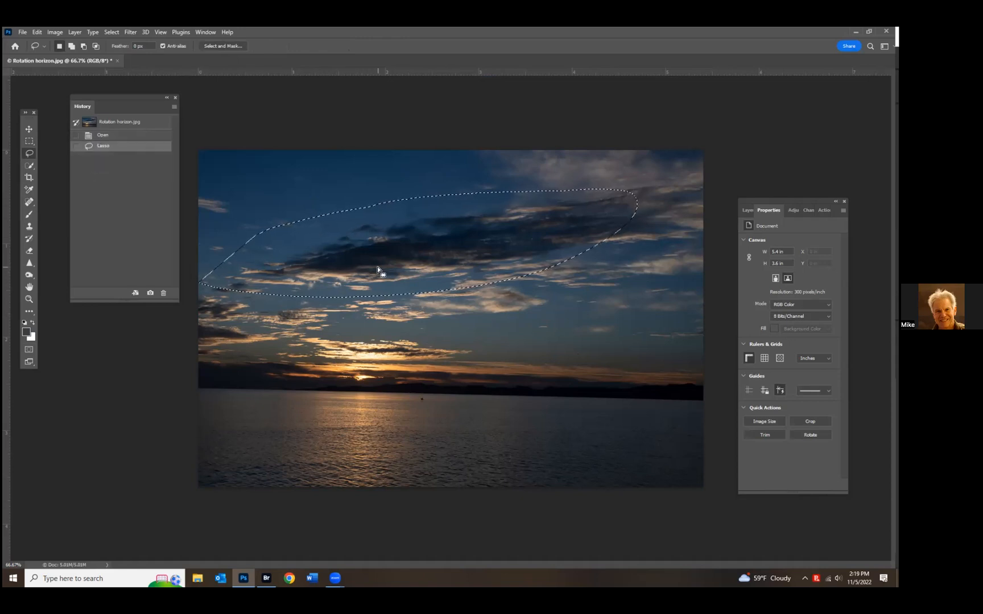
{"action": "left_click", "coordinate": [100, 136]}
{"action": "mouse_move", "coordinate": [198, 390]}
{"action": "left_mouse_down"}
{"action": "mouse_move", "coordinate": [697, 389]}
{"action": "mouse_move", "coordinate": [732, 467]}
{"action": "mouse_move", "coordinate": [559, 547]}
{"action": "mouse_move", "coordinate": [119, 533]}
{"action": "mouse_move", "coordinate": [104, 497]}
{"action": "mouse_move", "coordinate": [131, 395]}
{"action": "left_mouse_up"}
{"action": "left_click", "coordinate": [125, 134]}
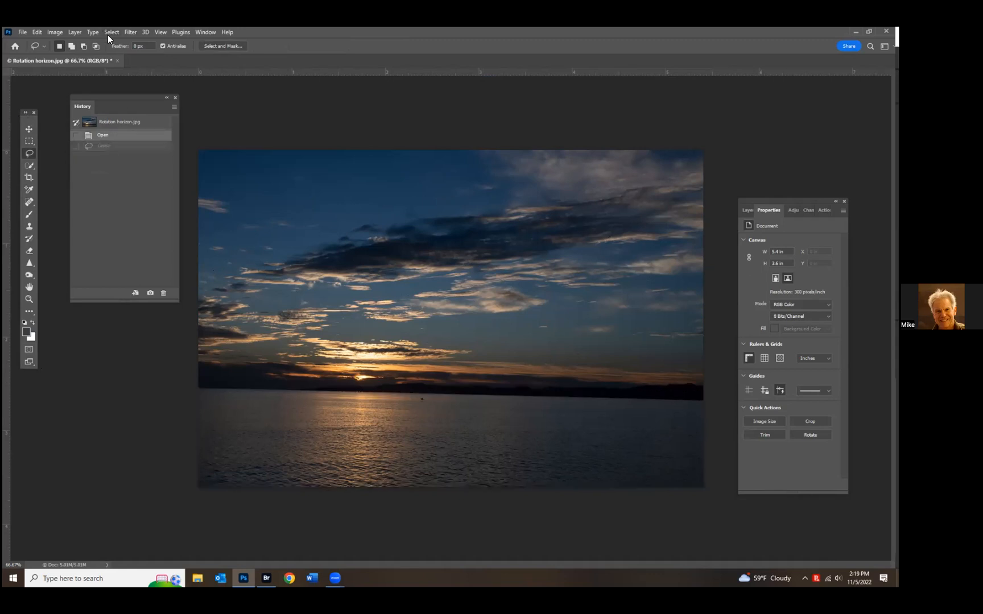
- Select the sky automatically with Select Sky and check the selection in Quick Mask
{"action": "left_click", "coordinate": [111, 32]}
{"action": "left_click", "coordinate": [118, 110]}
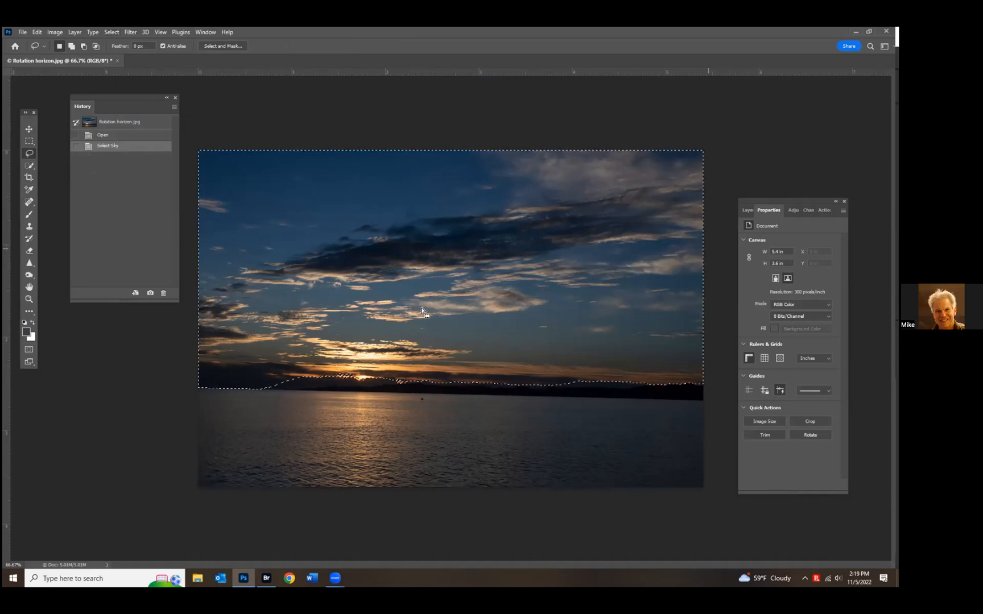
{"action": "left_click", "coordinate": [29, 350]}
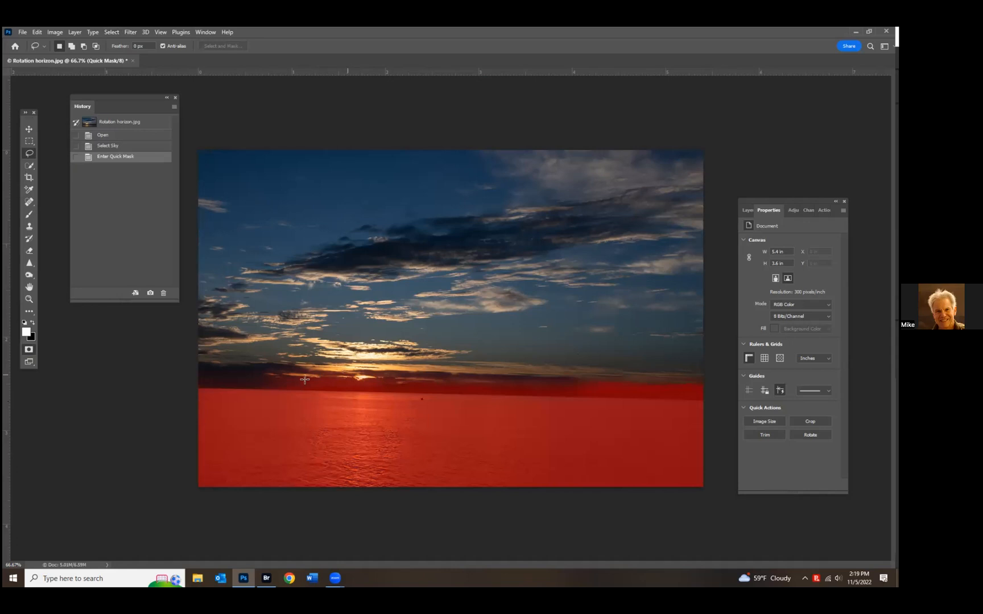
{"action": "left_click", "coordinate": [26, 351]}
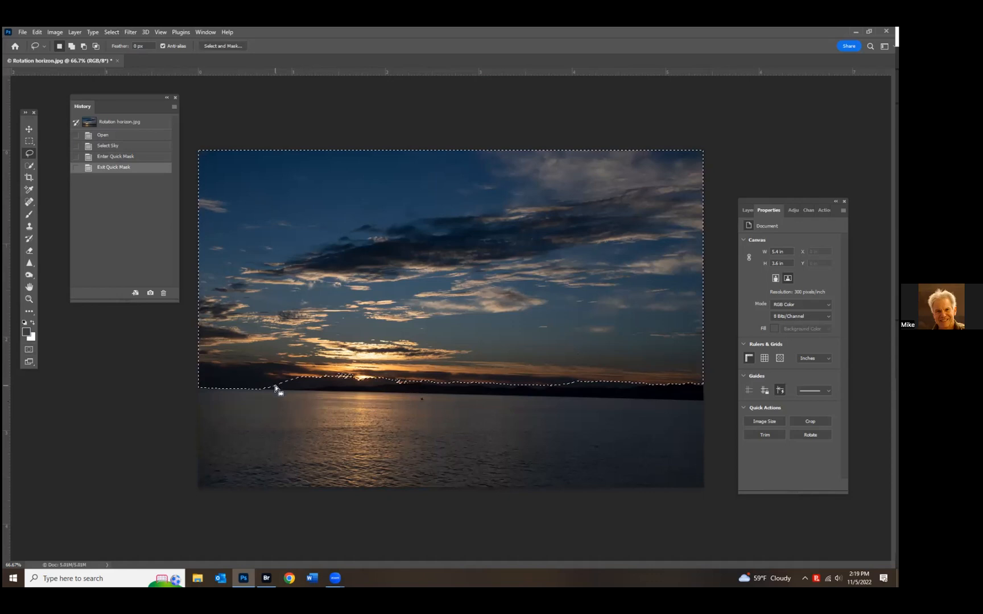
- Refine the sky selection along the horizon with the Lasso, using its add and subtract modes
{"action": "left_click", "coordinate": [72, 46]}
{"action": "mouse_move", "coordinate": [278, 389]}
{"action": "left_mouse_down"}
{"action": "mouse_move", "coordinate": [408, 387]}
{"action": "mouse_move", "coordinate": [451, 371]}
{"action": "mouse_move", "coordinate": [341, 354]}
{"action": "mouse_move", "coordinate": [278, 389]}
{"action": "left_mouse_up"}
{"action": "left_click", "coordinate": [85, 45]}
{"action": "mouse_move", "coordinate": [425, 381]}
{"action": "left_mouse_down"}
{"action": "mouse_move", "coordinate": [603, 383]}
{"action": "mouse_move", "coordinate": [567, 411]}
{"action": "mouse_move", "coordinate": [385, 369]}
{"action": "left_mouse_up"}
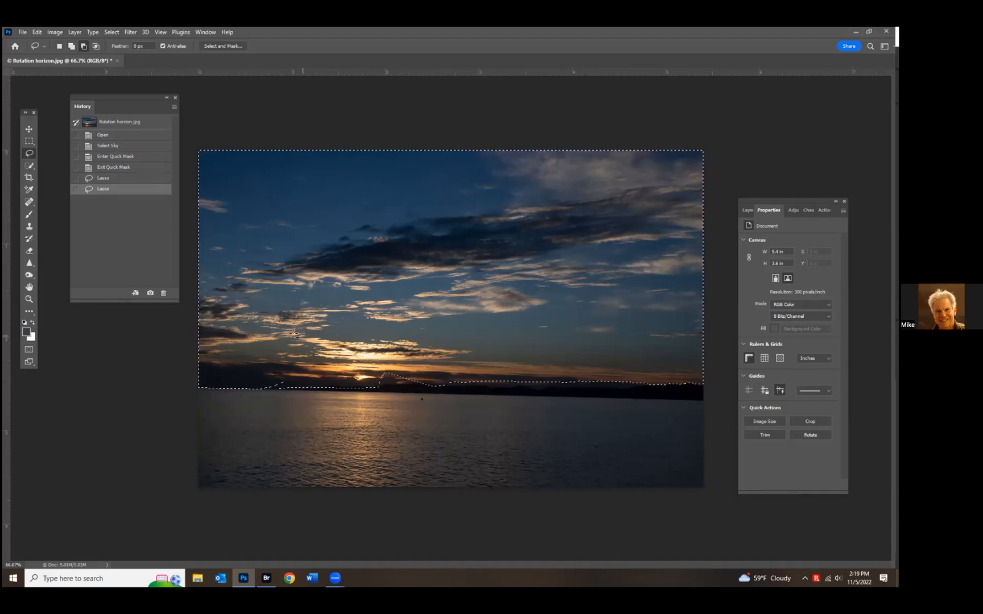
- Move the sky selection outline down over the water with the Lasso in New Selection mode, and revert to the opened state
{"action": "left_click", "coordinate": [62, 47]}
{"action": "left_click_drag", "start_coordinate": [267, 228], "coordinate": [257, 259]}
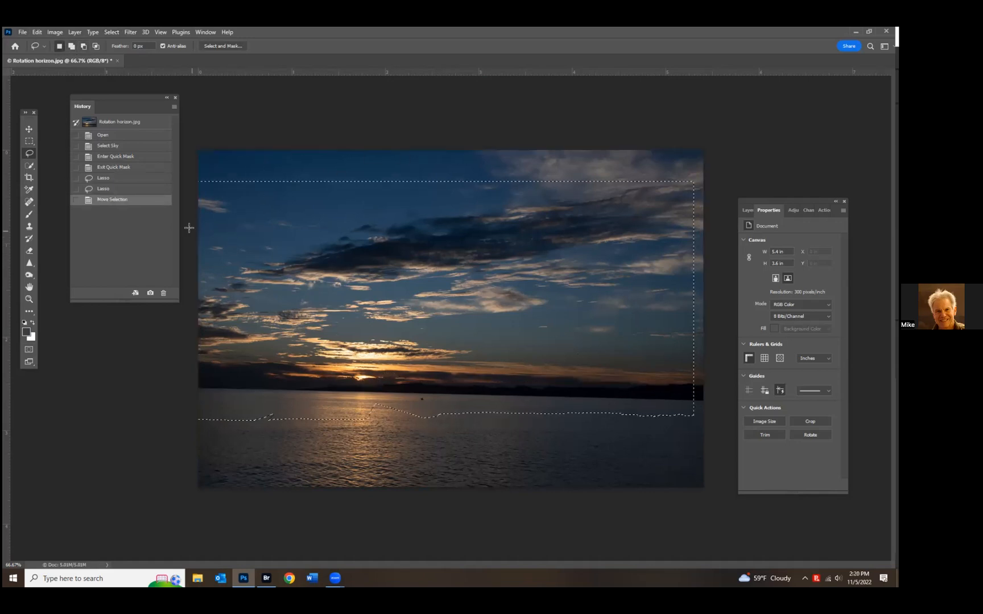
{"action": "left_click", "coordinate": [125, 137]}
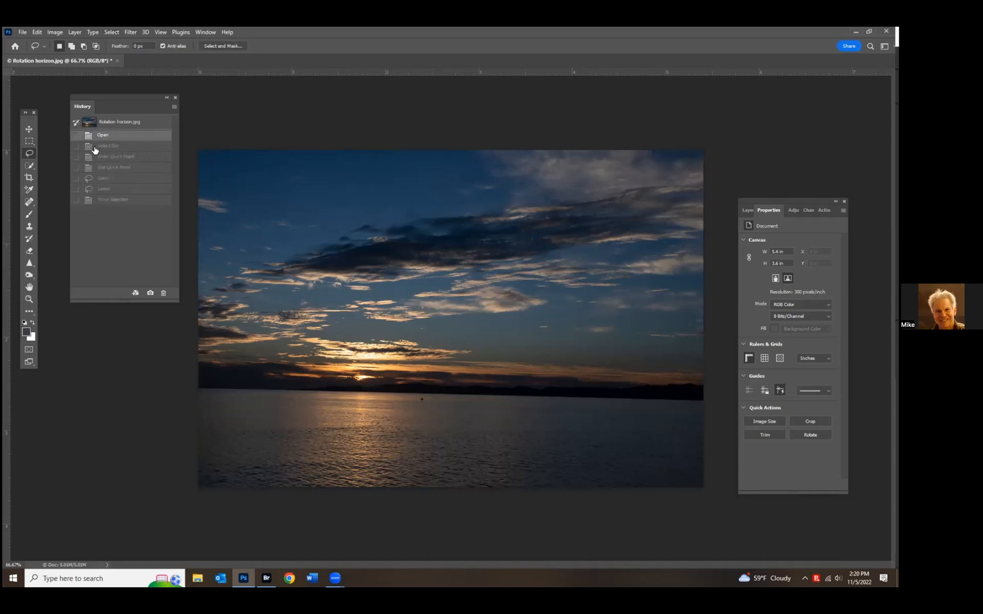
- Outline the dark cloud band with the Object Selection tool in Lasso mode
{"action": "left_click", "coordinate": [32, 166]}
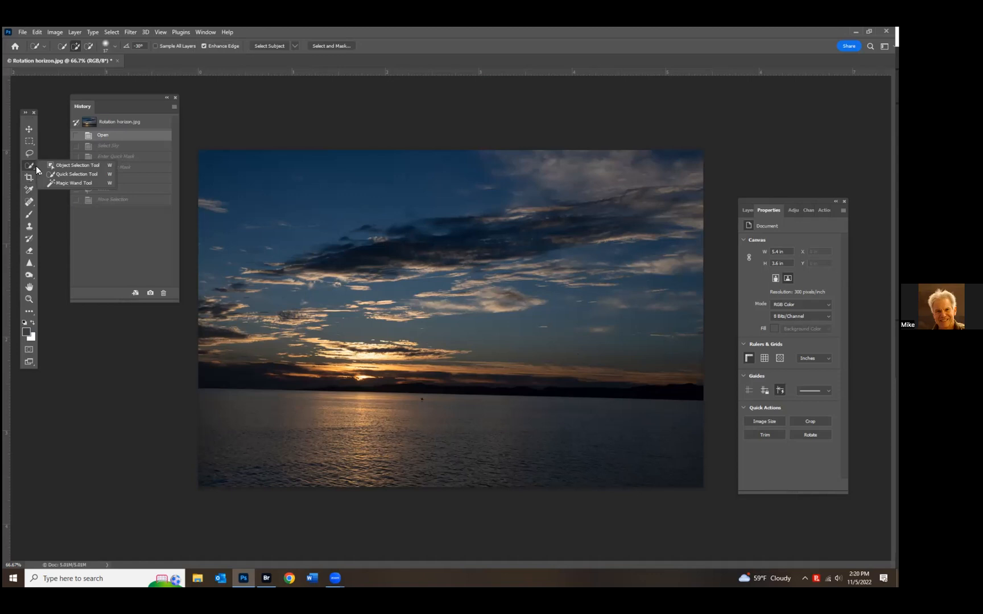
{"action": "left_click", "coordinate": [79, 168]}
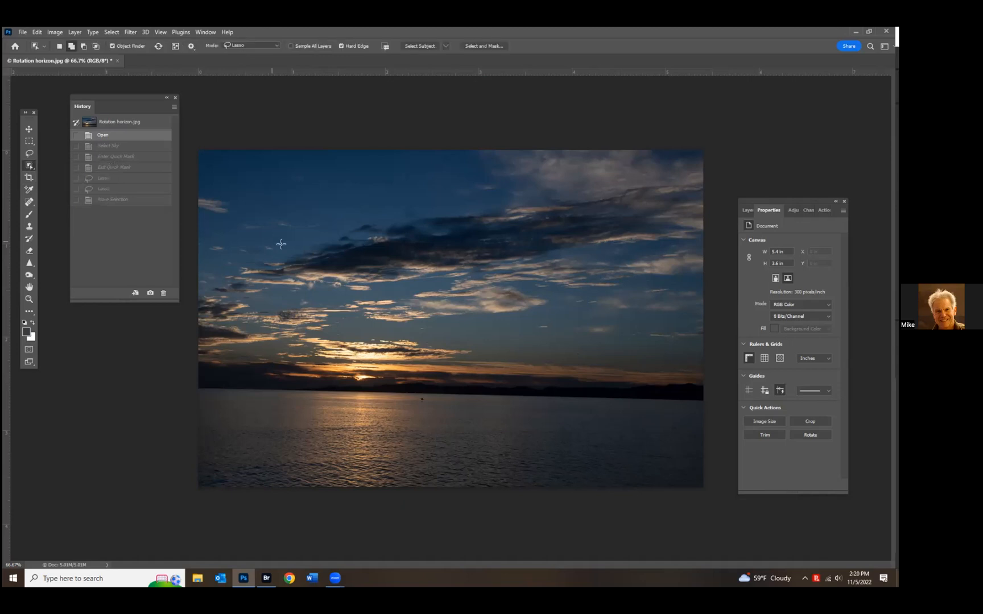
{"action": "mouse_move", "coordinate": [648, 192]}
{"action": "left_mouse_down"}
{"action": "mouse_move", "coordinate": [484, 287]}
{"action": "mouse_move", "coordinate": [266, 285]}
{"action": "mouse_move", "coordinate": [269, 242]}
{"action": "mouse_move", "coordinate": [225, 247]}
{"action": "left_mouse_up"}
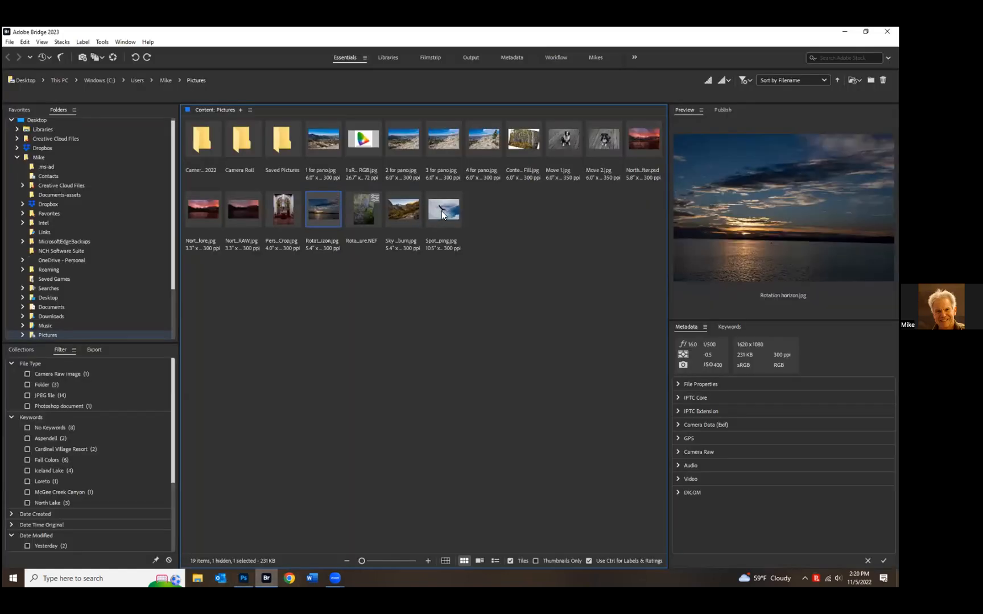
- Preview Spotting Selection Cropping.jpg in Bridge, and return to Photoshop, cancelling the prompt to save before quitting
{"action": "left_click", "coordinate": [442, 211]}
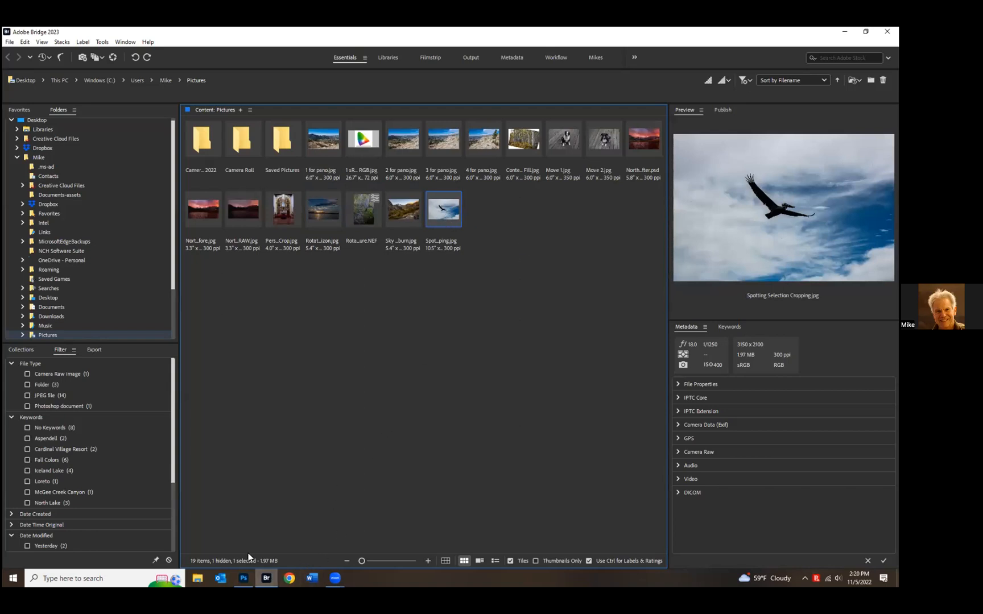
{"action": "left_click", "coordinate": [245, 578]}
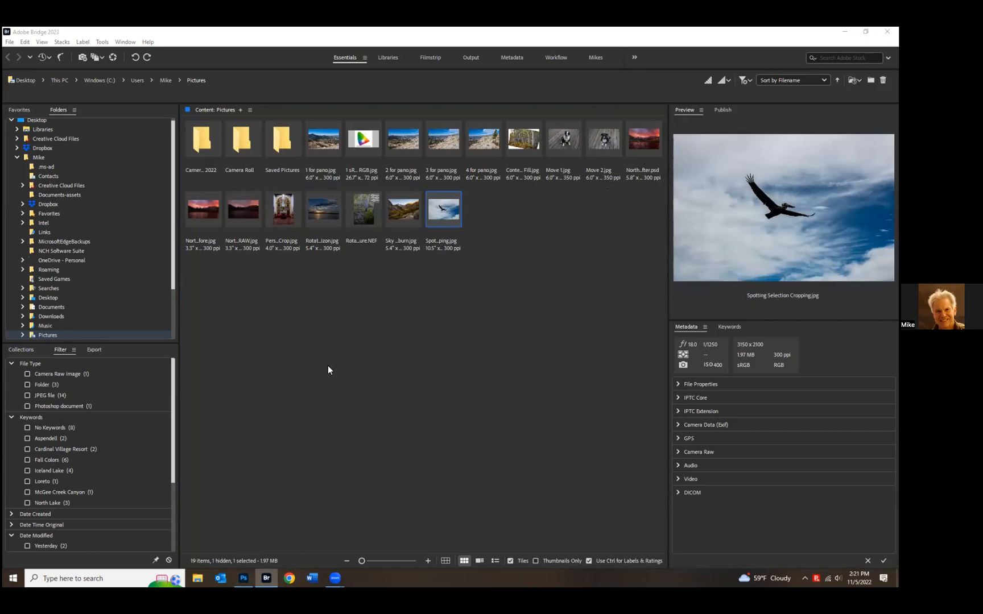
{"action": "right_click", "coordinate": [239, 573]}
{"action": "left_click", "coordinate": [230, 556]}
{"action": "mouse_move", "coordinate": [241, 572]}
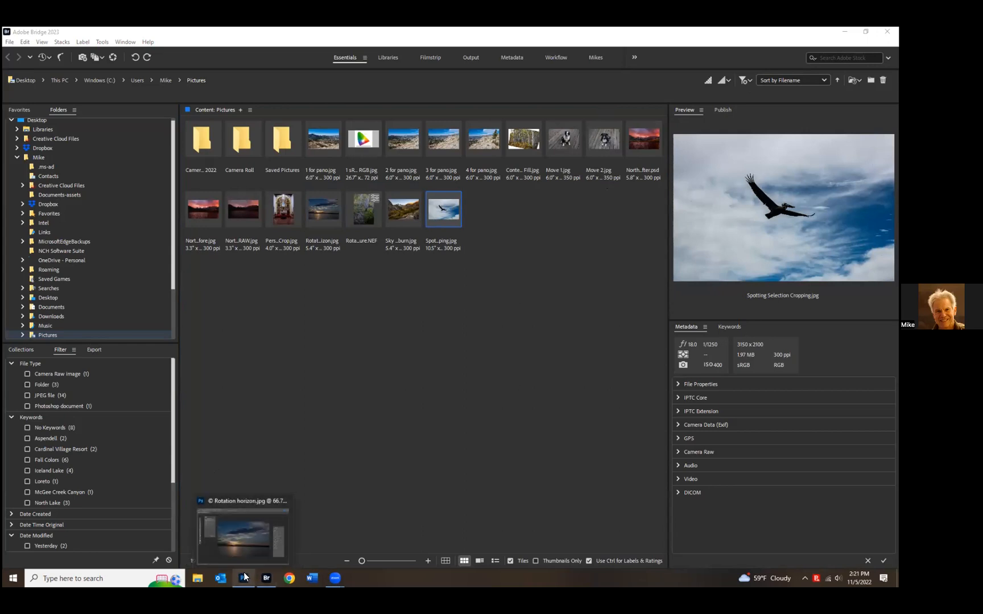
{"action": "left_click", "coordinate": [255, 499]}
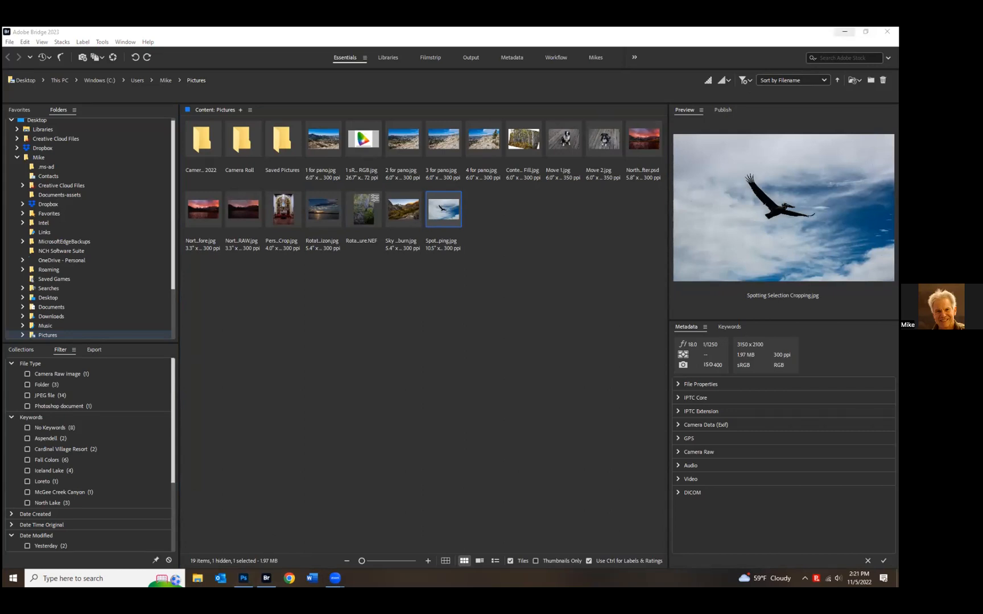
{"action": "left_click", "coordinate": [845, 31]}
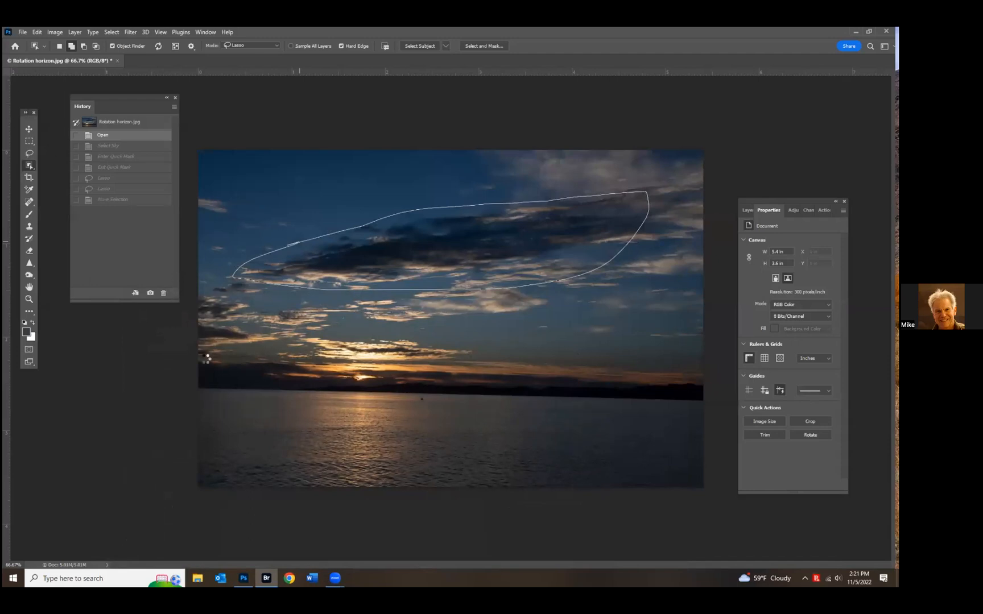
{"action": "left_click", "coordinate": [266, 578]}
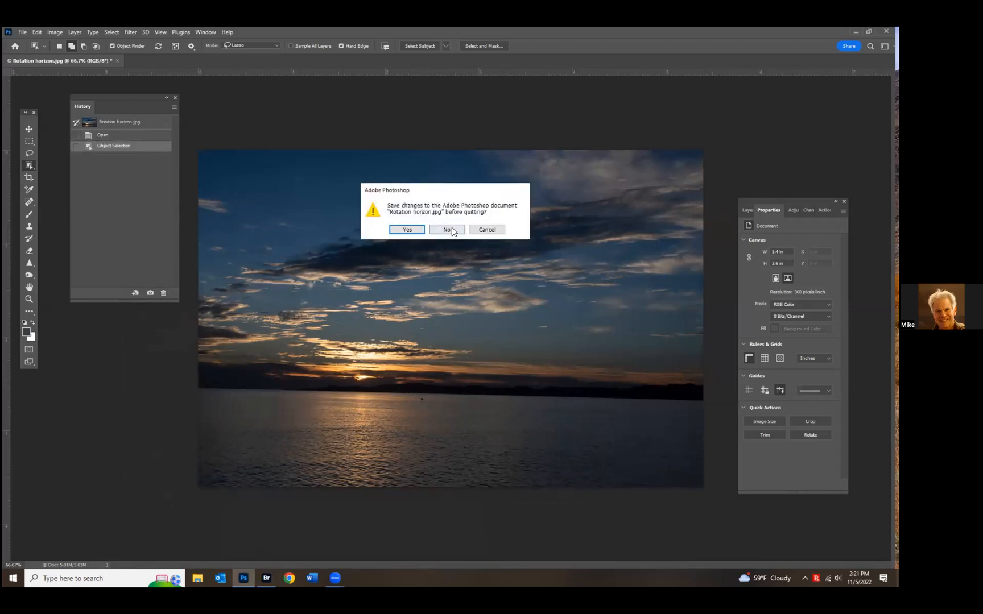
{"action": "left_click", "coordinate": [500, 230]}
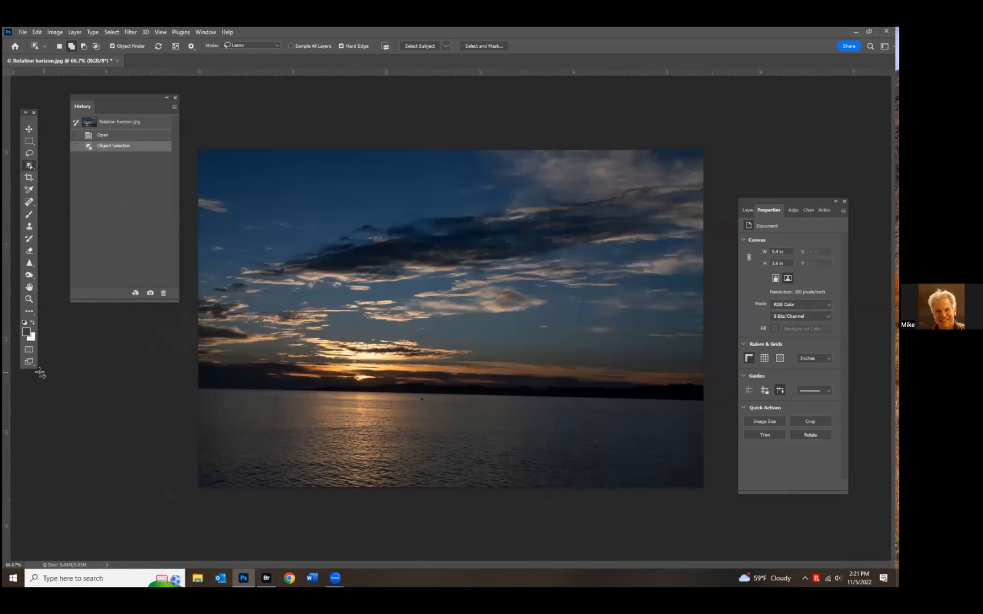
- Check the dark cloud selection in Quick Mask, and revert the photo to its opened state
{"action": "left_click", "coordinate": [29, 350]}
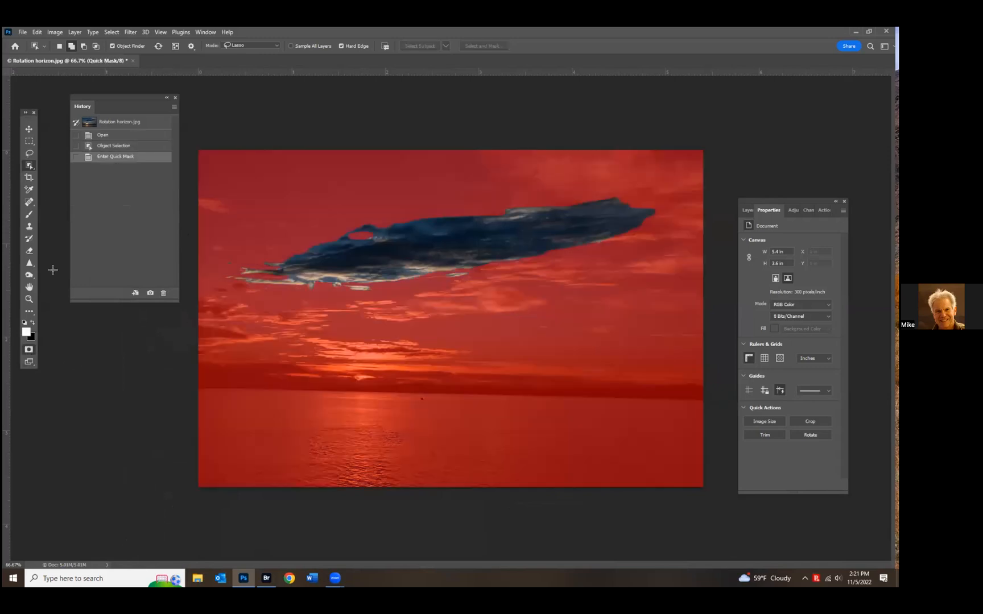
{"action": "left_click", "coordinate": [29, 350]}
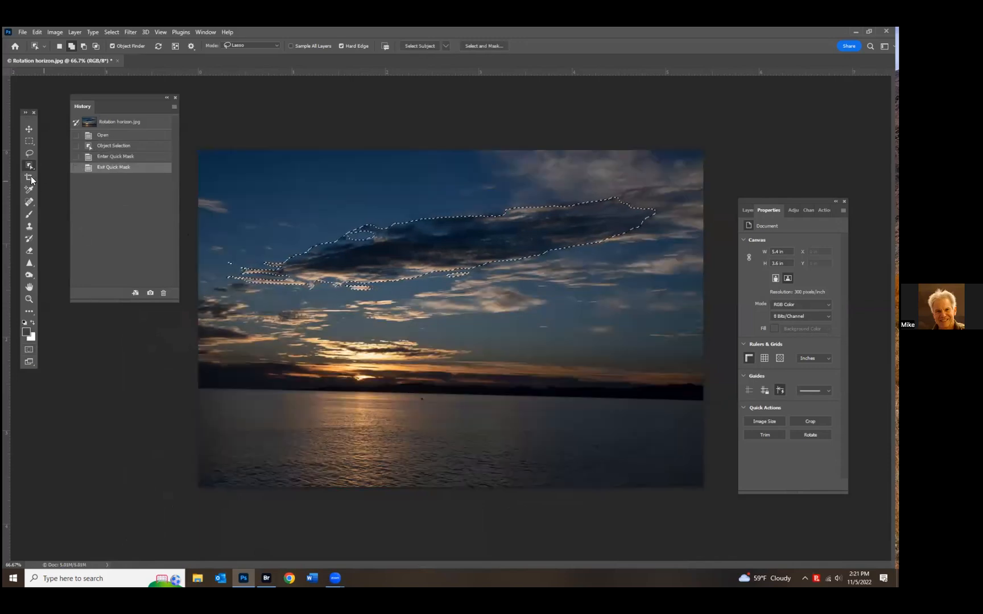
{"action": "left_click", "coordinate": [111, 135]}
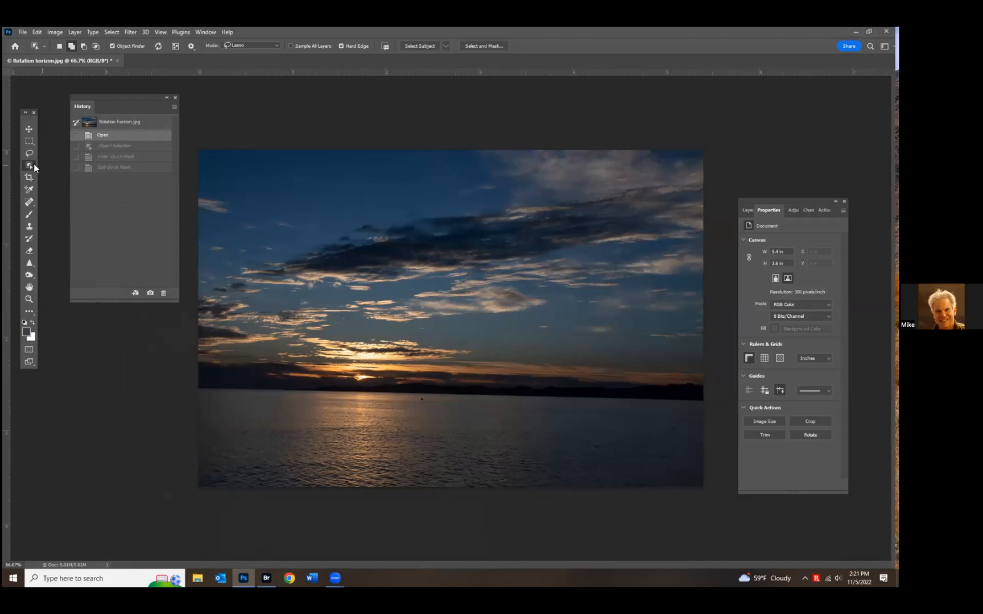
- Brush over the west end of the dark cloud with the Quick Selection tool, and revert to the opened state
{"action": "right_click", "coordinate": [32, 165]}
{"action": "left_click", "coordinate": [69, 178]}
{"action": "mouse_move", "coordinate": [297, 266]}
{"action": "left_mouse_down"}
{"action": "mouse_move", "coordinate": [386, 235]}
{"action": "mouse_move", "coordinate": [343, 263]}
{"action": "left_mouse_up"}
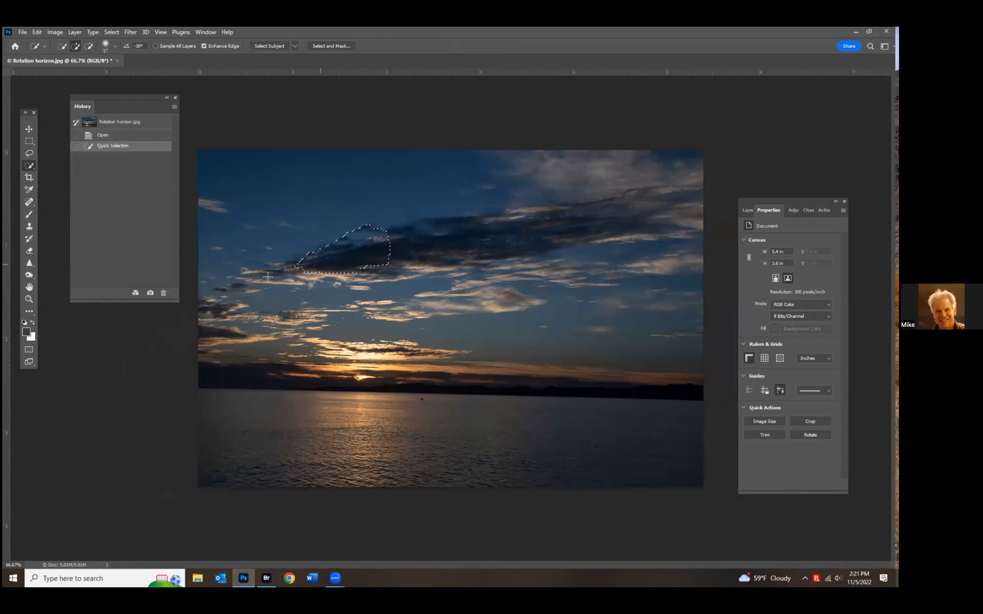
{"action": "left_click", "coordinate": [126, 137]}
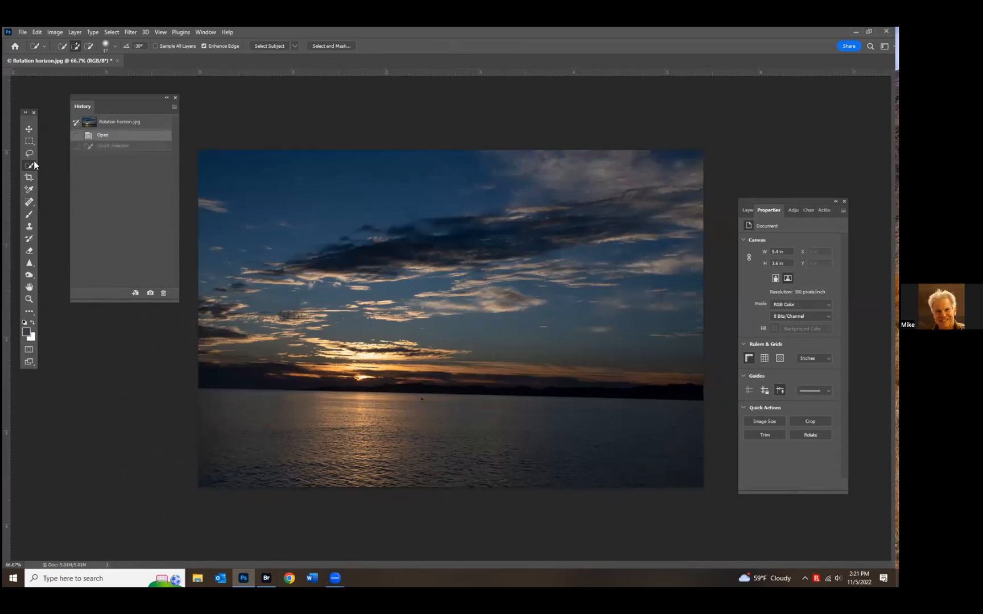
- Sample the middle of the dark cloud band with the Magic Wand tool to select its similar tones
{"action": "right_click", "coordinate": [31, 169]}
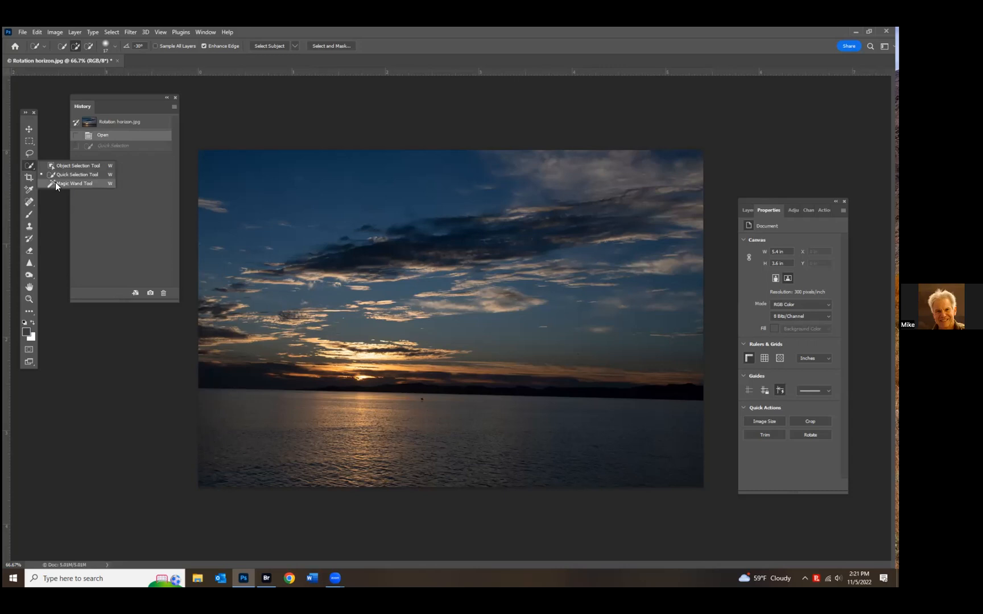
{"action": "left_click", "coordinate": [55, 182]}
{"action": "left_click", "coordinate": [443, 247]}
{"action": "left_click", "coordinate": [439, 251], "text": "shift"}
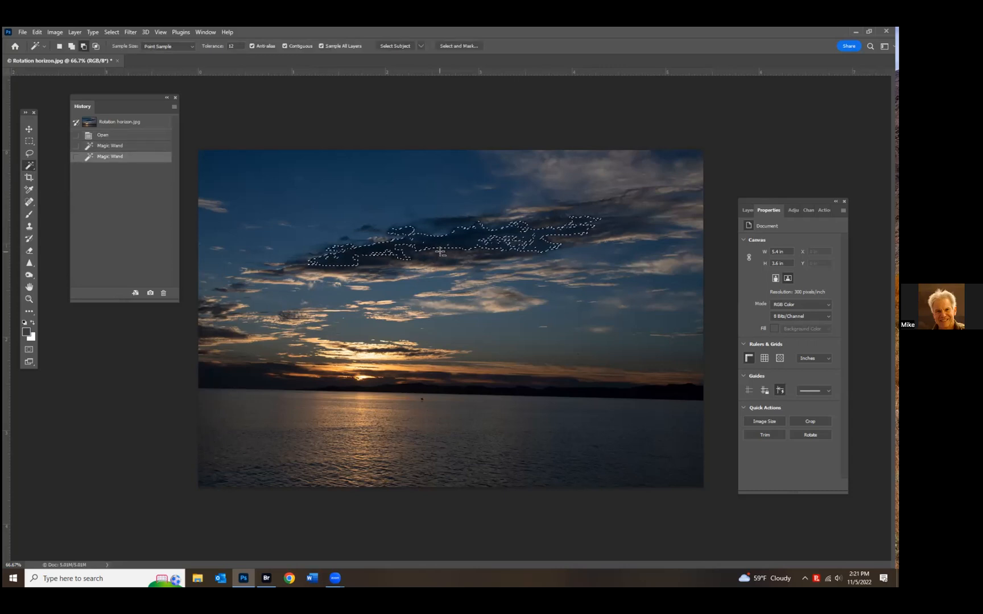
{"action": "left_click", "coordinate": [513, 219], "text": "shift"}
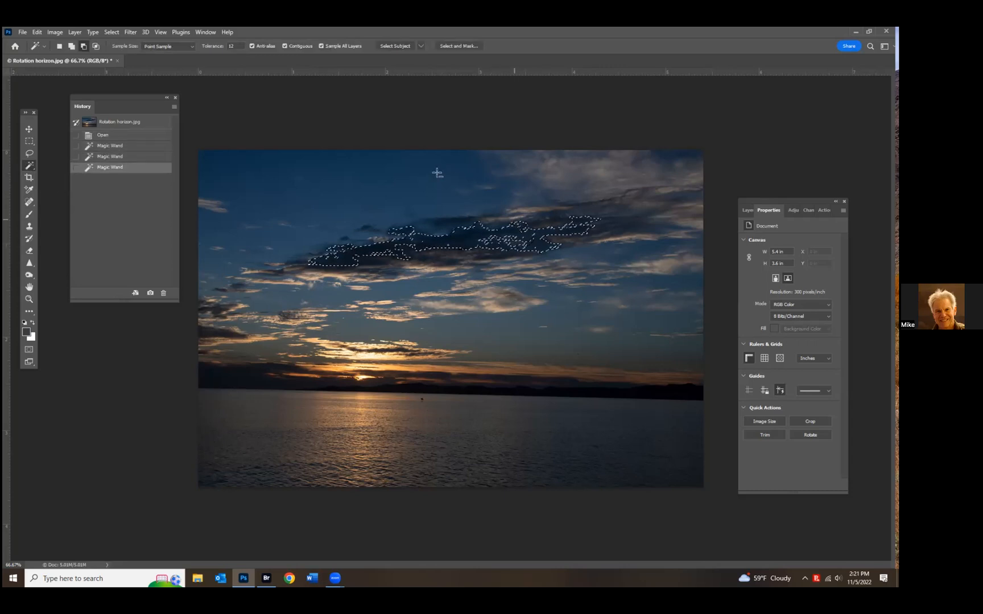
- Extend the Magic Wand selection to more dark cloud tones in Add to Selection mode
{"action": "left_click", "coordinate": [72, 45]}
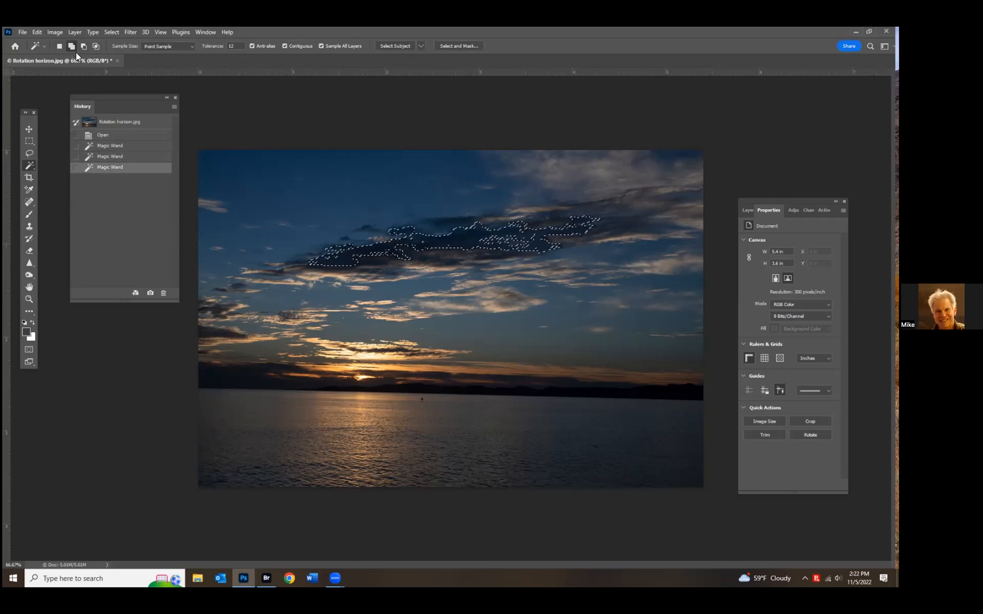
{"action": "left_click", "coordinate": [407, 240]}
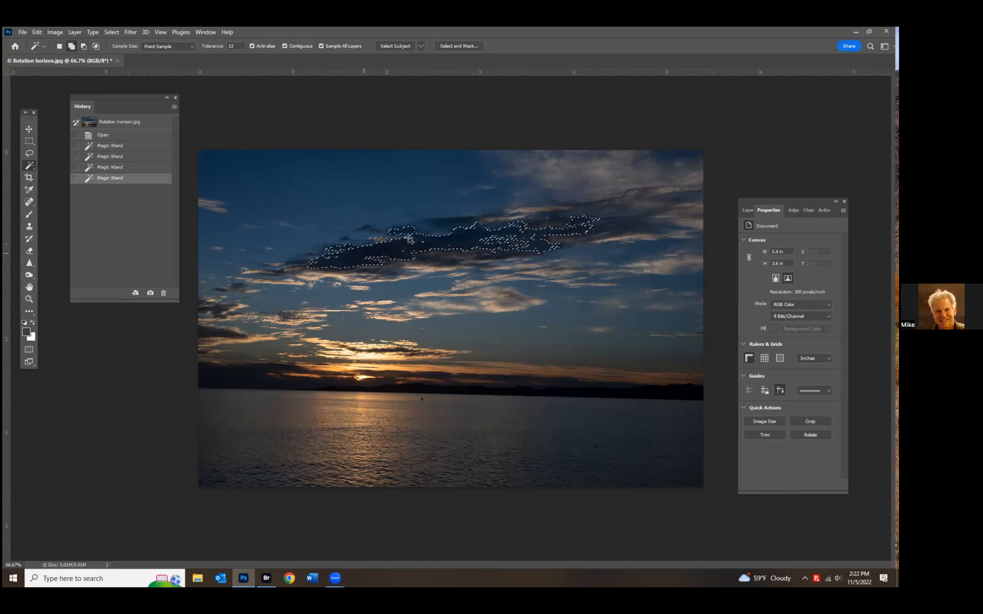
{"action": "left_click", "coordinate": [436, 234]}
{"action": "left_click", "coordinate": [452, 243]}
{"action": "left_click", "coordinate": [447, 238]}
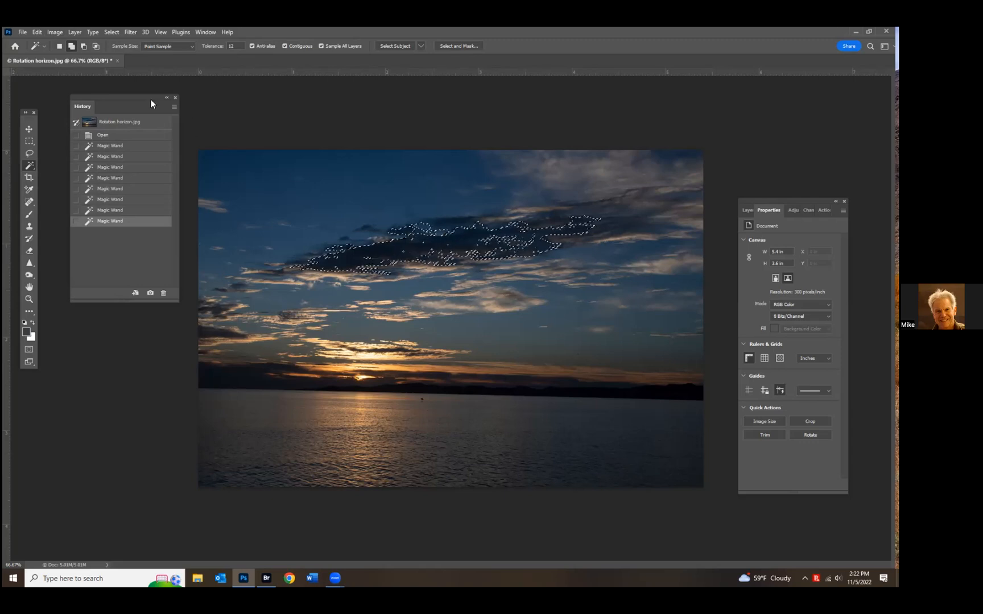
- Remove cloud areas from the selection with the Magic Wand in Subtract mode, and revert to the opened state
{"action": "left_click", "coordinate": [415, 250]}
{"action": "left_click", "coordinate": [478, 232]}
{"action": "left_click", "coordinate": [405, 251]}
{"action": "left_click", "coordinate": [370, 254]}
{"action": "left_click", "coordinate": [345, 248]}
{"action": "left_click", "coordinate": [423, 232]}
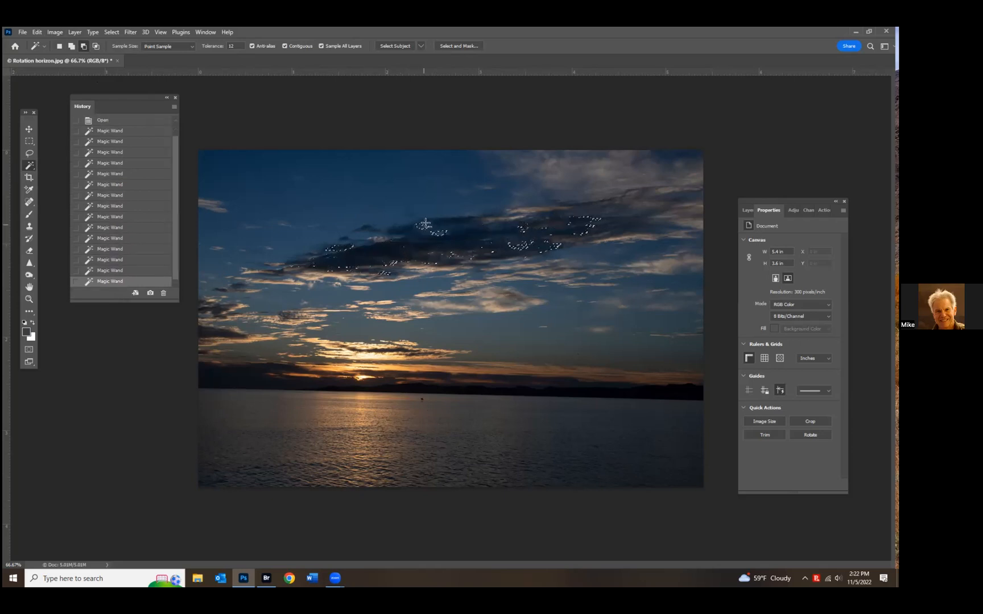
{"action": "left_click", "coordinate": [101, 131]}
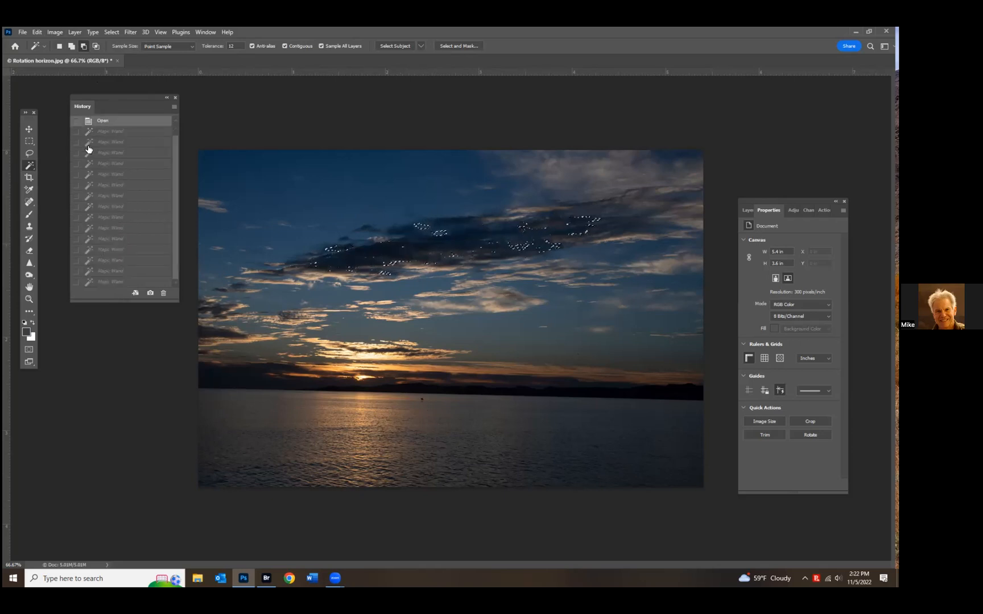
- Examine the tooltip options in the Tools preferences, and close the preferences
{"action": "left_click", "coordinate": [30, 191]}
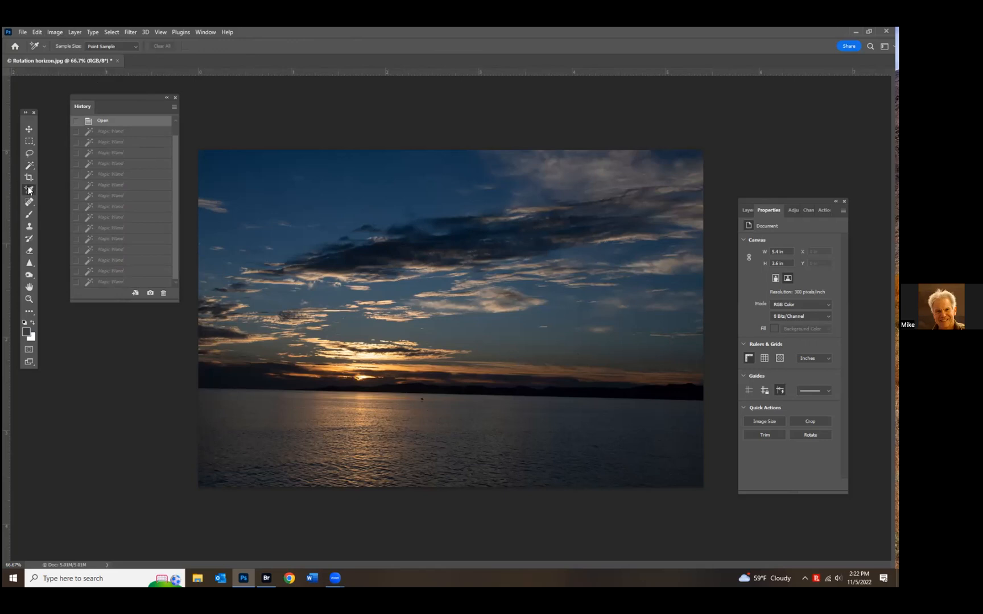
{"action": "left_click", "coordinate": [39, 32]}
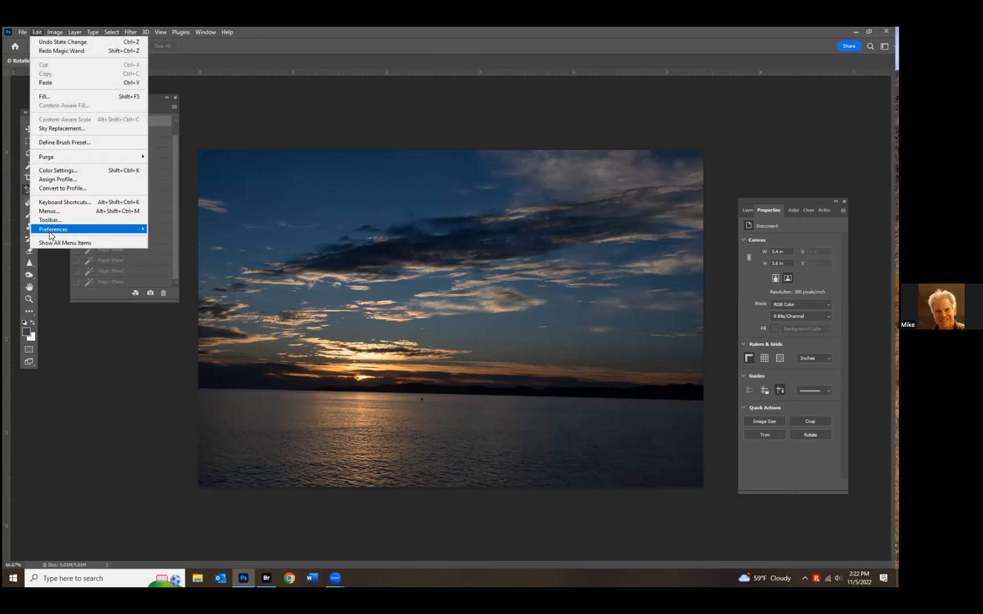
{"action": "mouse_move", "coordinate": [50, 234]}
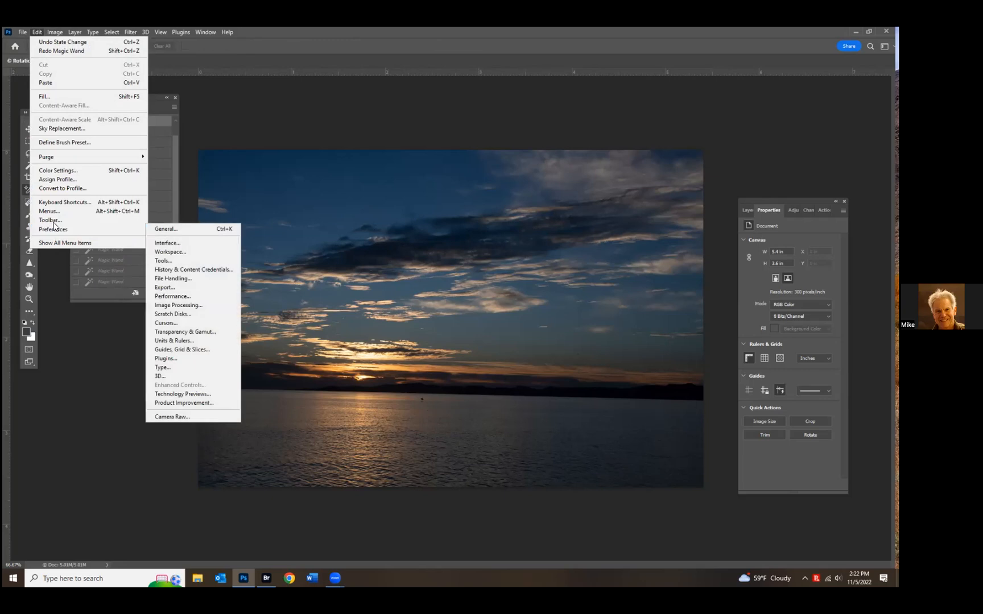
{"action": "left_click", "coordinate": [175, 228]}
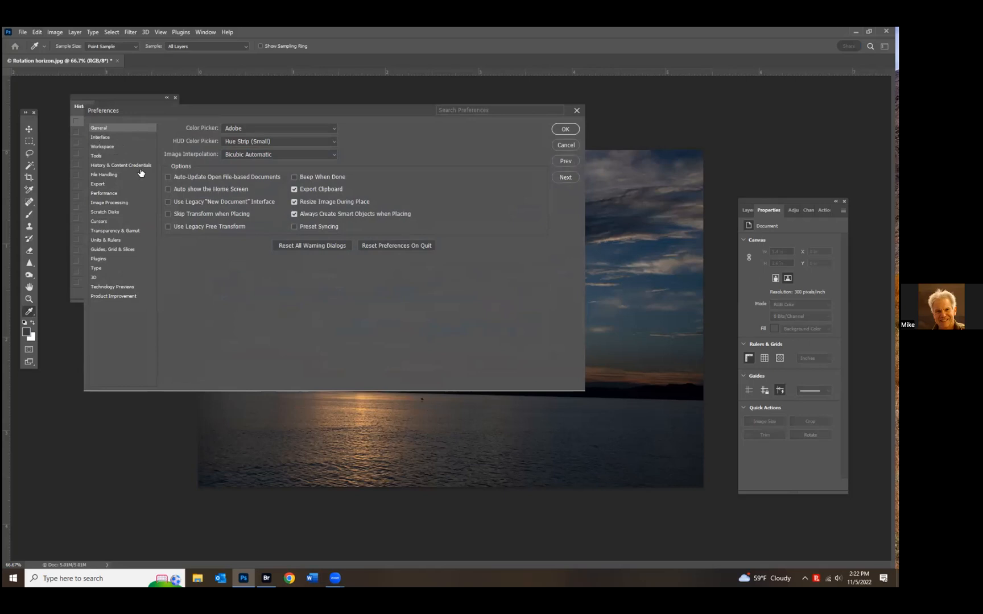
{"action": "left_click", "coordinate": [100, 155]}
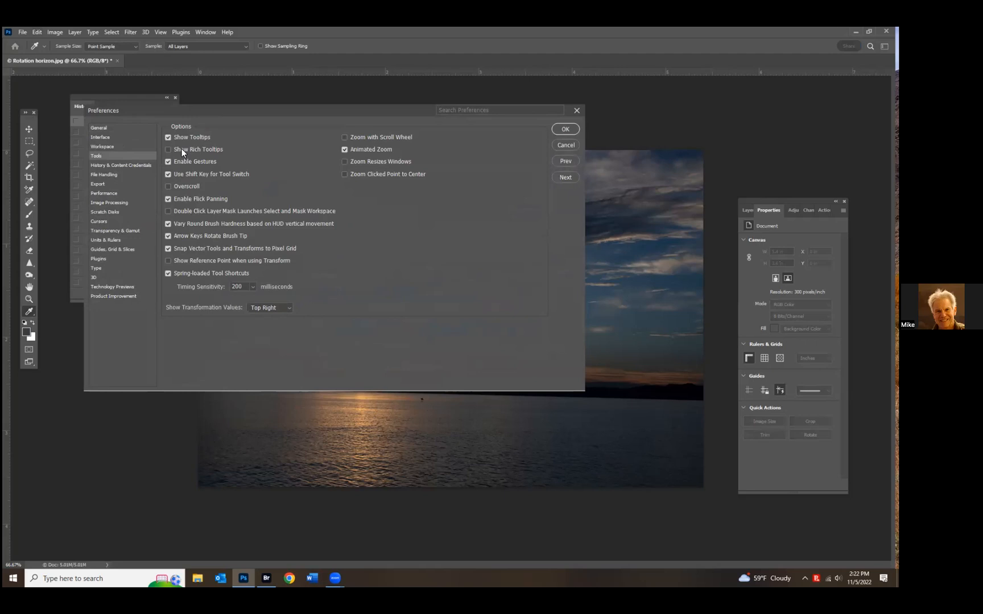
{"action": "left_click", "coordinate": [565, 129]}
- Activate the Object Selection tool, and switch back to the Magic Wand tool
{"action": "left_click", "coordinate": [30, 170]}
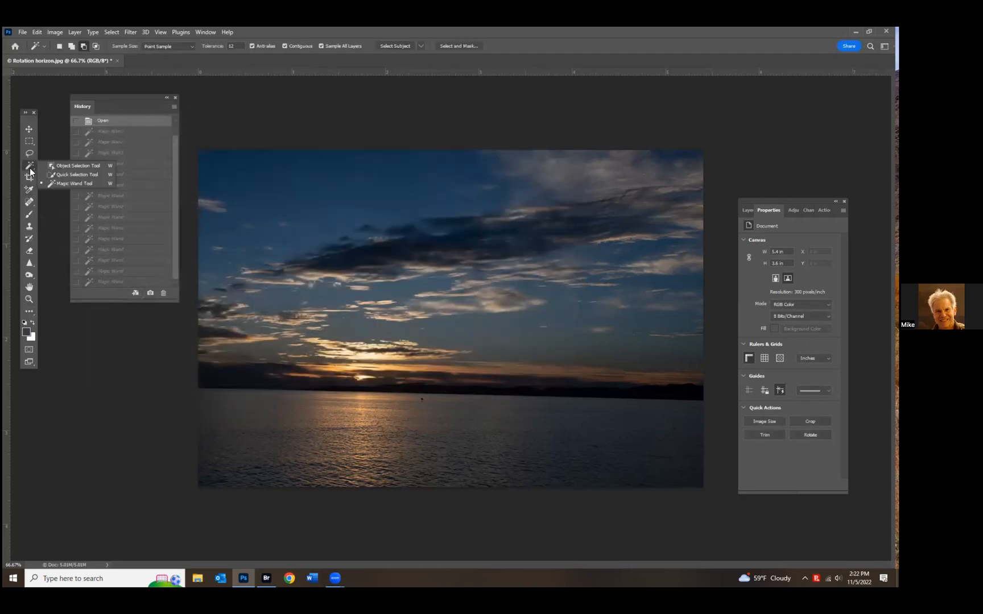
{"action": "left_click", "coordinate": [68, 166]}
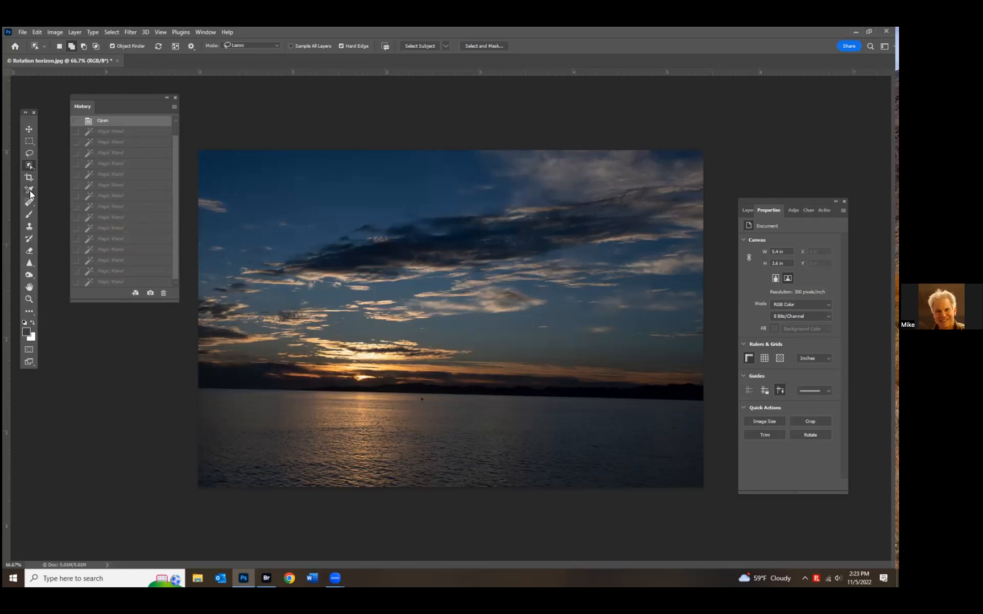
{"action": "right_click", "coordinate": [38, 169]}
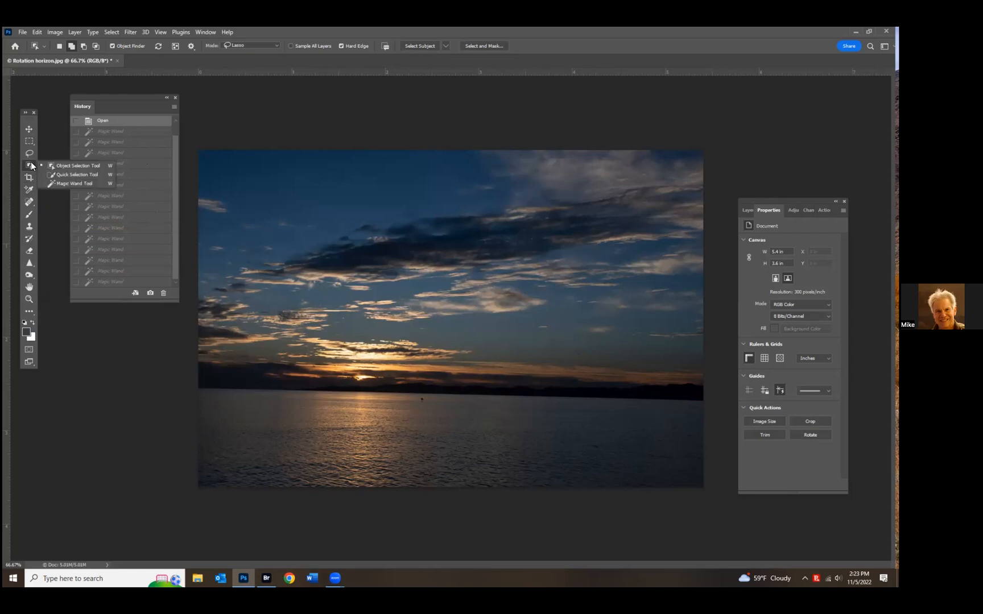
{"action": "left_click", "coordinate": [63, 185]}
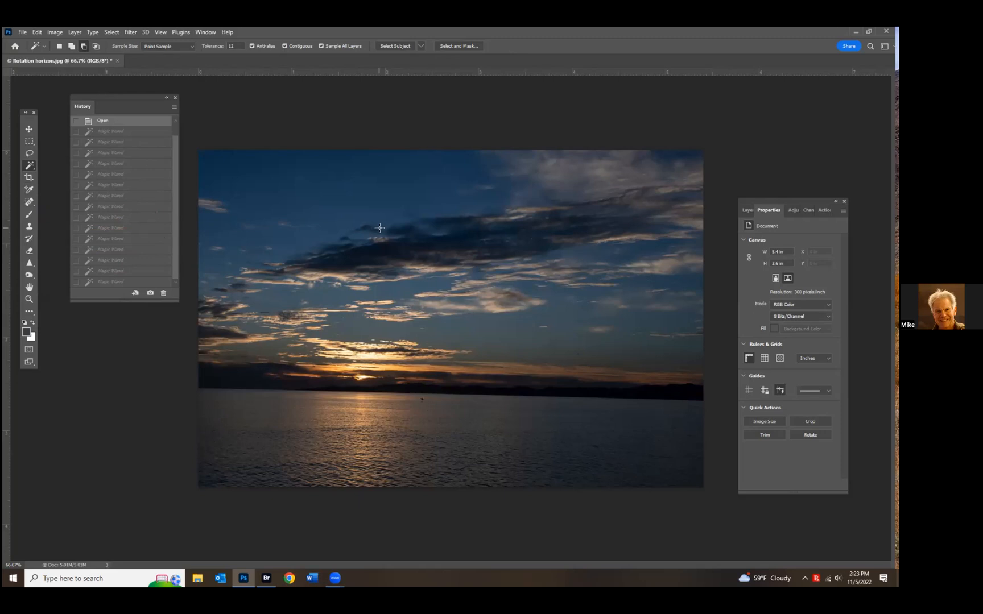
- Switch to Bridge and open the dog photo Move 1.jpg in Photoshop
{"action": "left_click", "coordinate": [265, 576]}
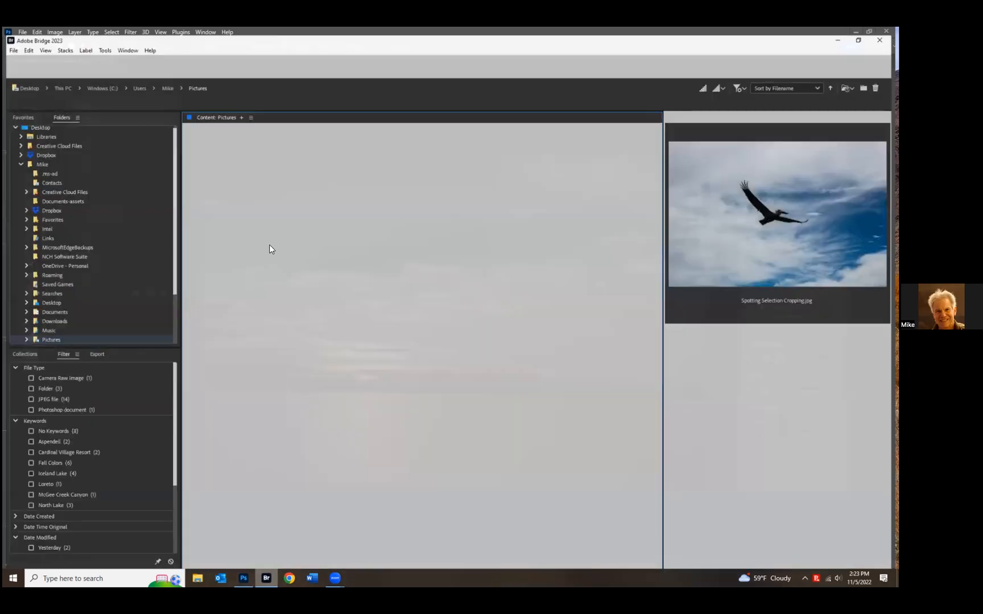
{"action": "right_click", "coordinate": [519, 145]}
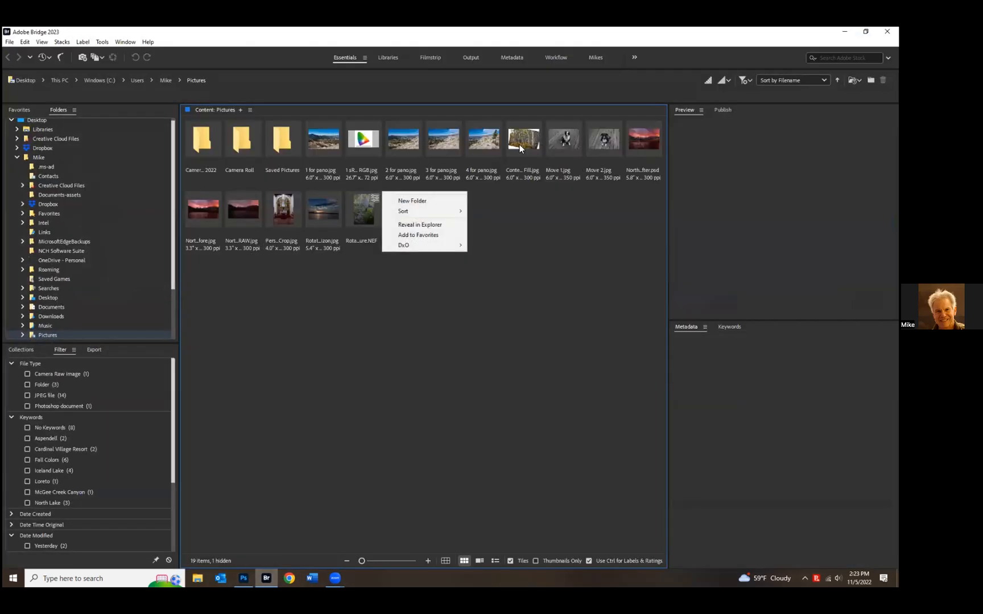
{"action": "left_click", "coordinate": [562, 137]}
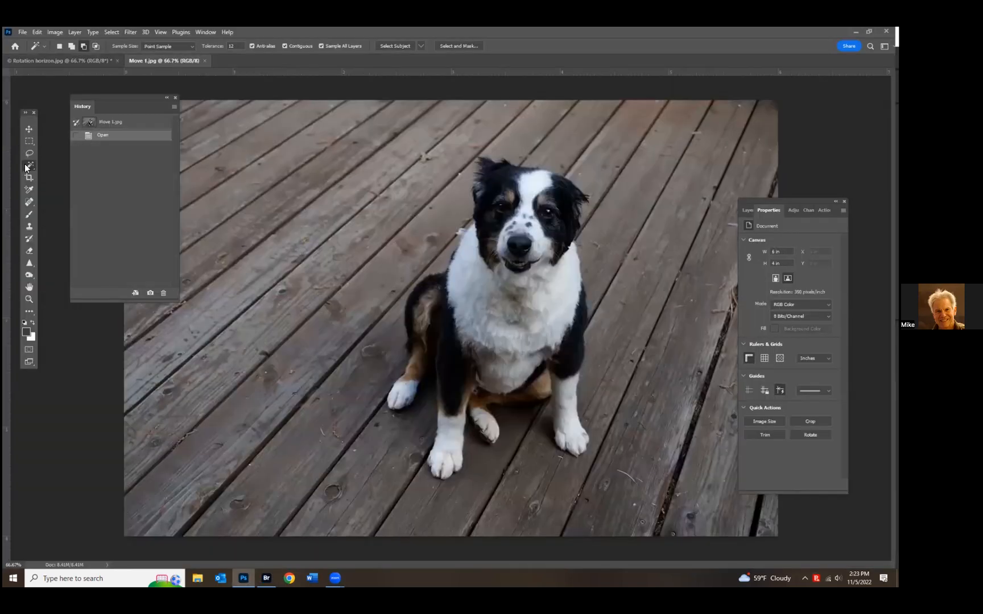
- Select the dog's head with the Object Selection tool in Lasso mode
{"action": "left_click", "coordinate": [28, 167]}
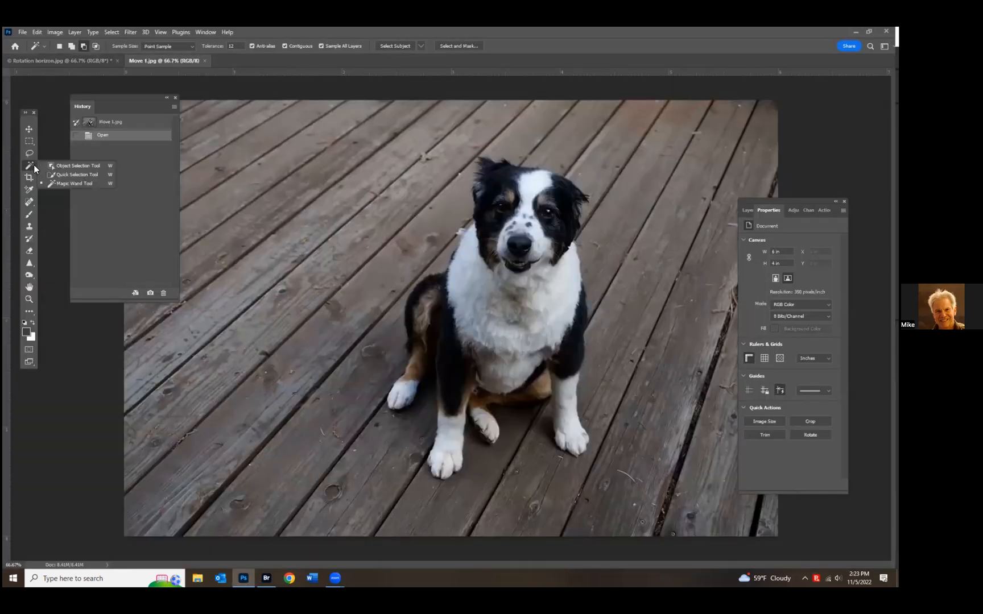
{"action": "left_click", "coordinate": [81, 166]}
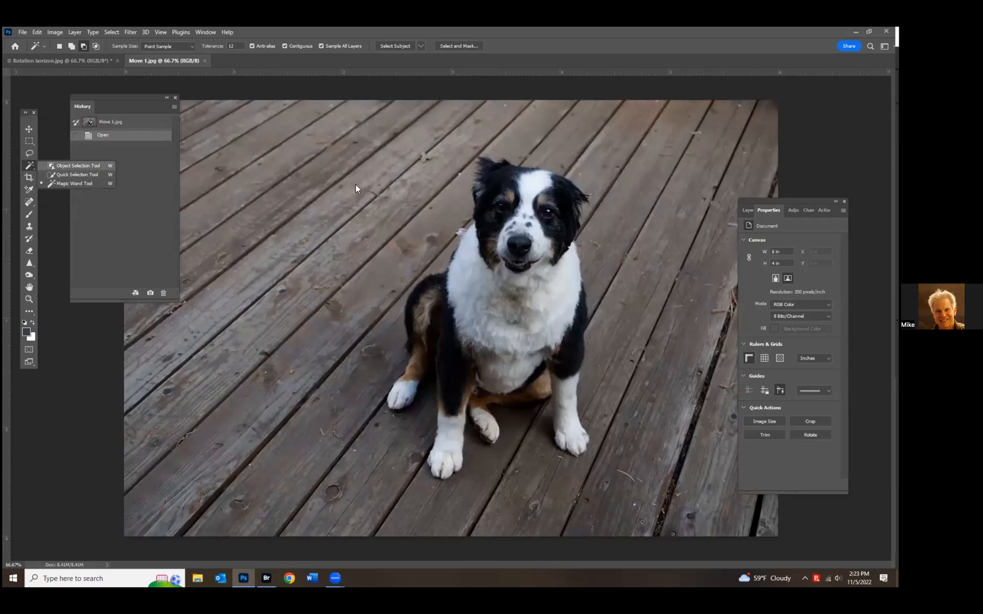
{"action": "mouse_move", "coordinate": [574, 166]}
{"action": "left_mouse_down"}
{"action": "mouse_move", "coordinate": [586, 229]}
{"action": "mouse_move", "coordinate": [555, 264]}
{"action": "mouse_move", "coordinate": [521, 281]}
{"action": "mouse_move", "coordinate": [498, 273]}
{"action": "left_mouse_up"}
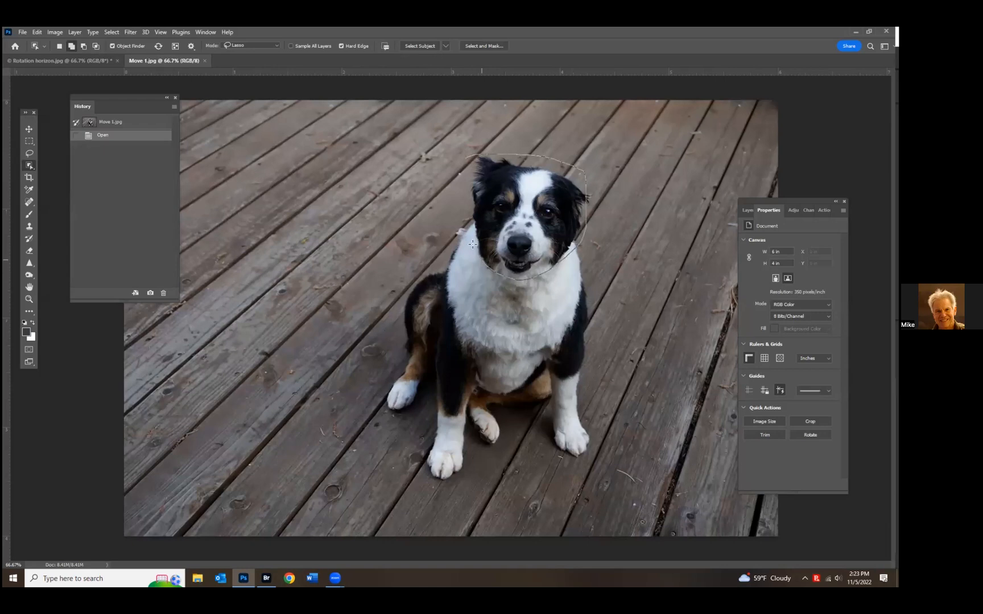
{"action": "left_click_drag", "start_coordinate": [463, 193], "coordinate": [472, 151]}
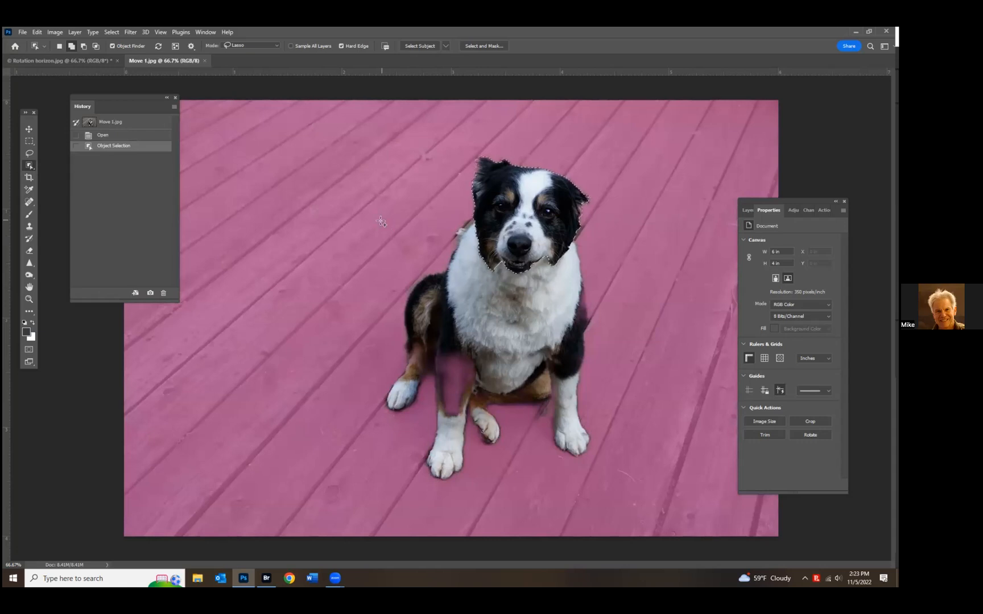
- Place a pasted copy of the object-selected head on the deck left of the dog, and revert to the opened state
{"action": "key", "text": "ctrl+v"}
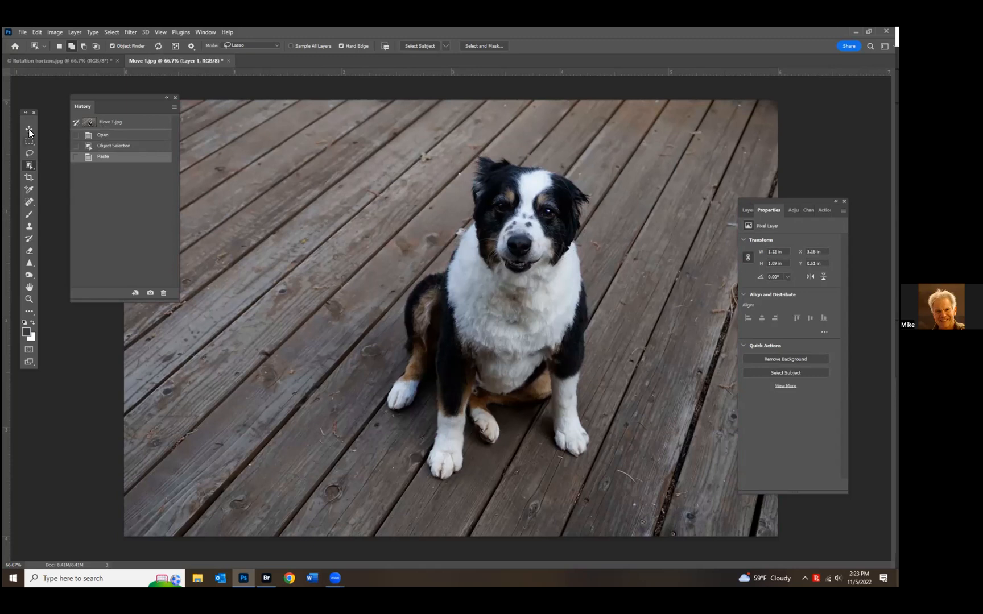
{"action": "key", "text": "v"}
{"action": "left_click_drag", "start_coordinate": [524, 245], "coordinate": [282, 251]}
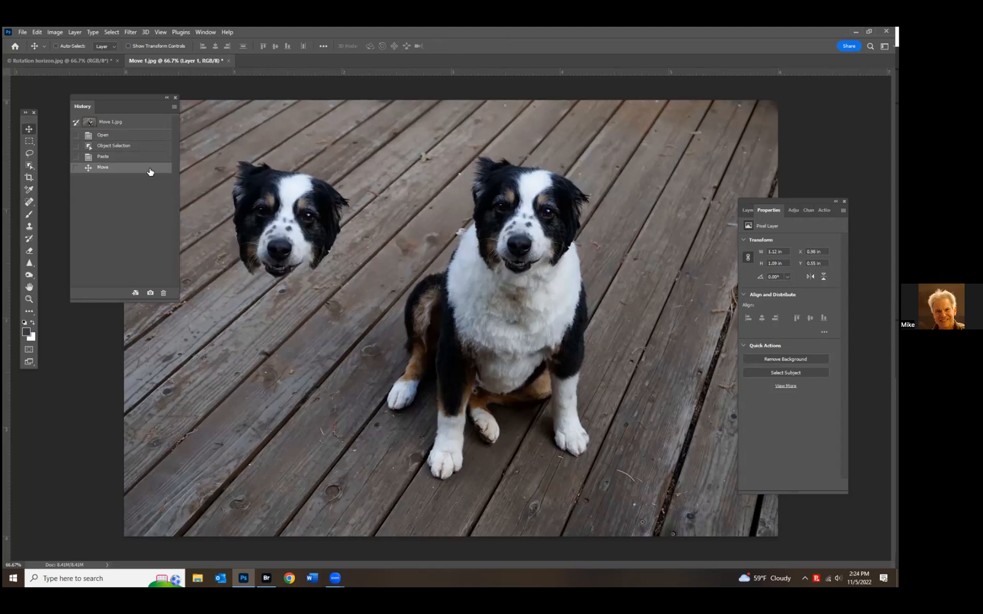
{"action": "left_click", "coordinate": [103, 135]}
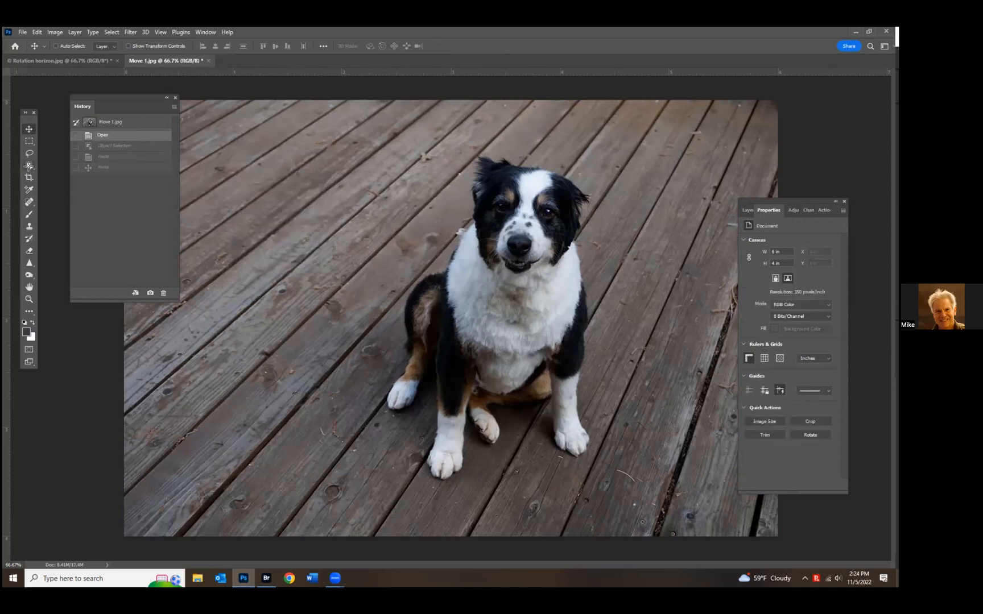
- Paint a Quick Selection over the dog's head, and check it in Quick Mask mode
{"action": "left_click_drag", "start_coordinate": [31, 166], "coordinate": [59, 175]}
{"action": "mouse_move", "coordinate": [502, 166]}
{"action": "left_mouse_down"}
{"action": "mouse_move", "coordinate": [582, 193]}
{"action": "mouse_move", "coordinate": [558, 229]}
{"action": "left_mouse_up"}
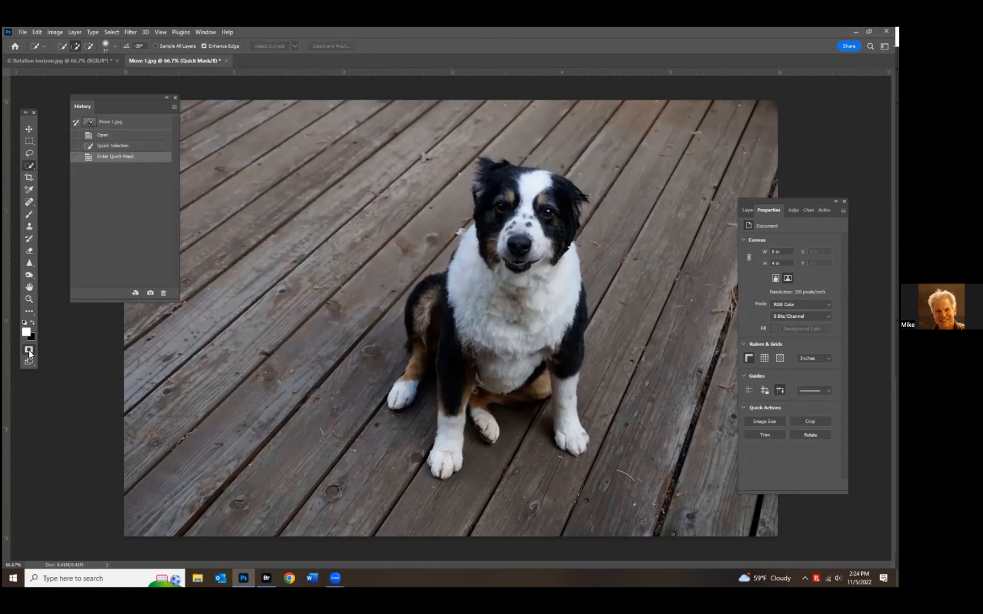
{"action": "left_click", "coordinate": [29, 350]}
{"action": "left_click", "coordinate": [29, 351]}
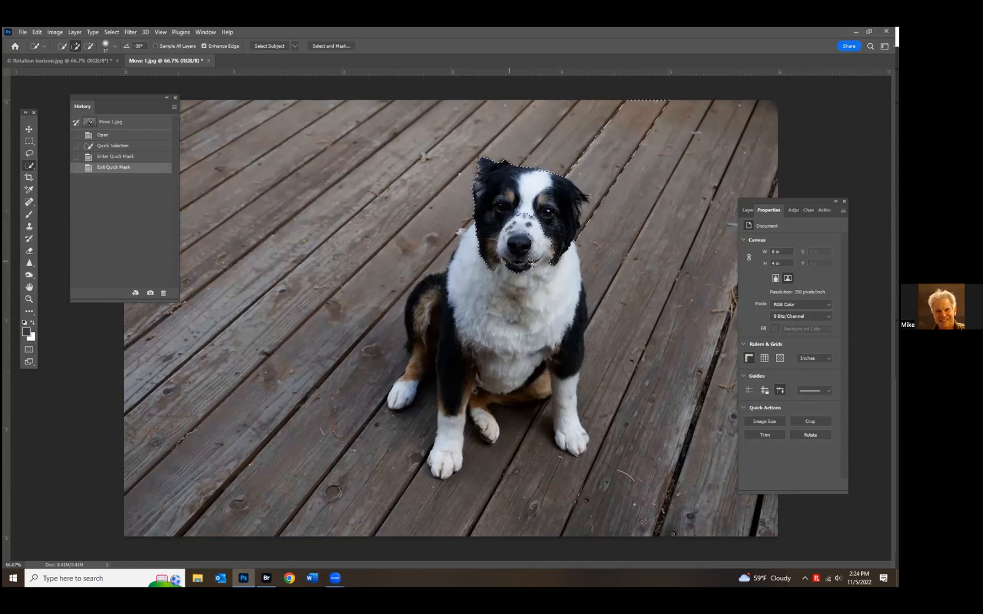
- Refine the Quick Selection by adding the dog's ear tip and subtracting the deck boards beside the head
{"action": "left_click", "coordinate": [487, 164]}
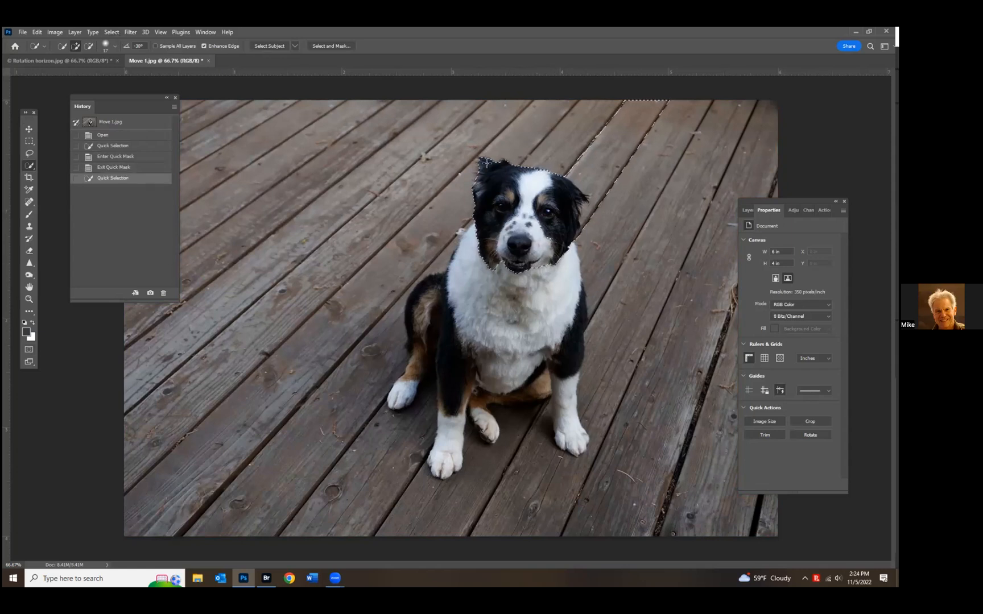
{"action": "left_click", "coordinate": [89, 46]}
{"action": "left_click_drag", "start_coordinate": [597, 129], "coordinate": [614, 161]}
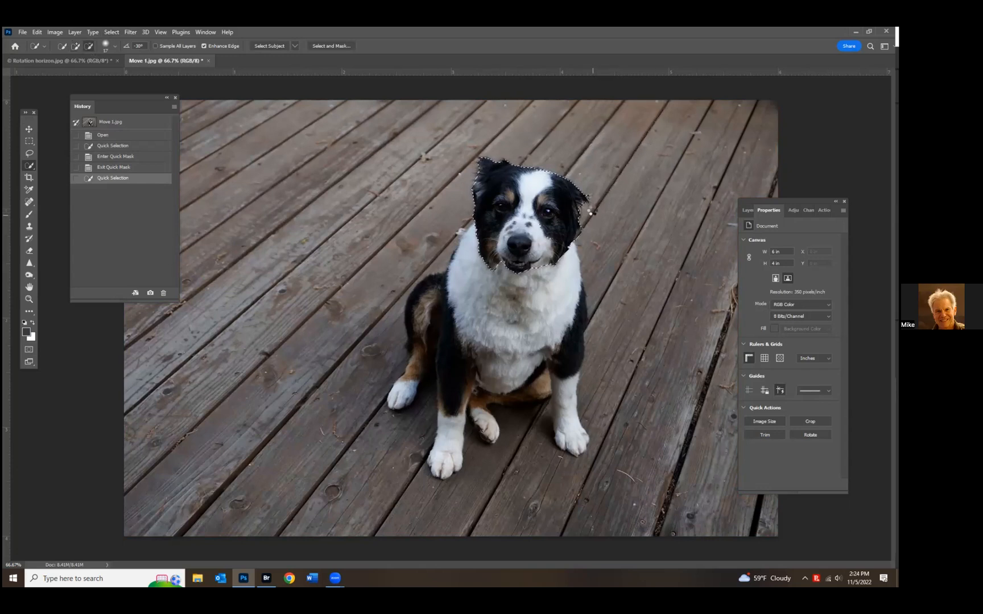
{"action": "left_click", "coordinate": [591, 212]}
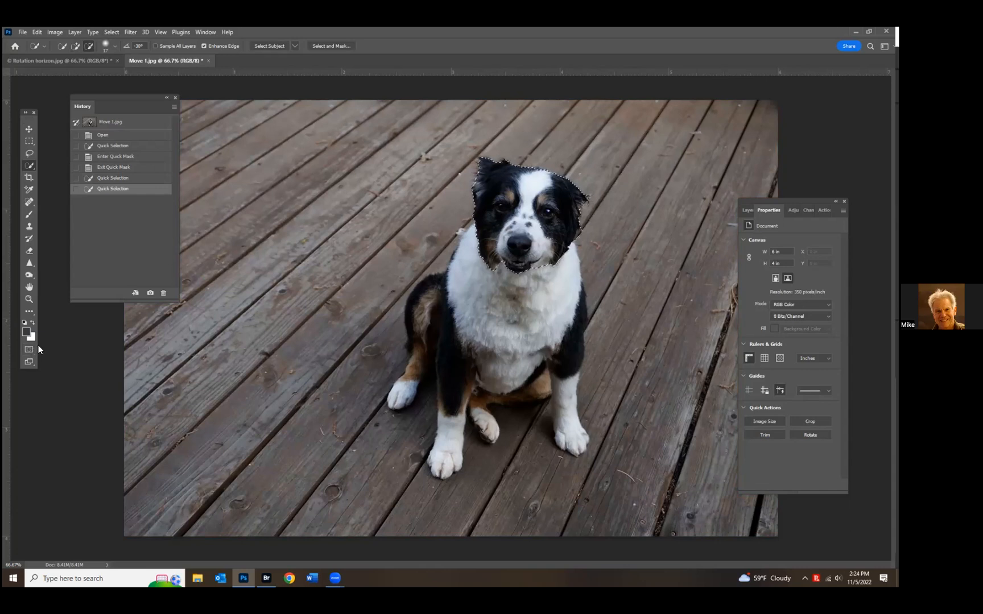
- Place a pasted copy of the quick-selected head on the deck left of the dog, and revert to the opened state
{"action": "key", "text": "ctrl+v"}
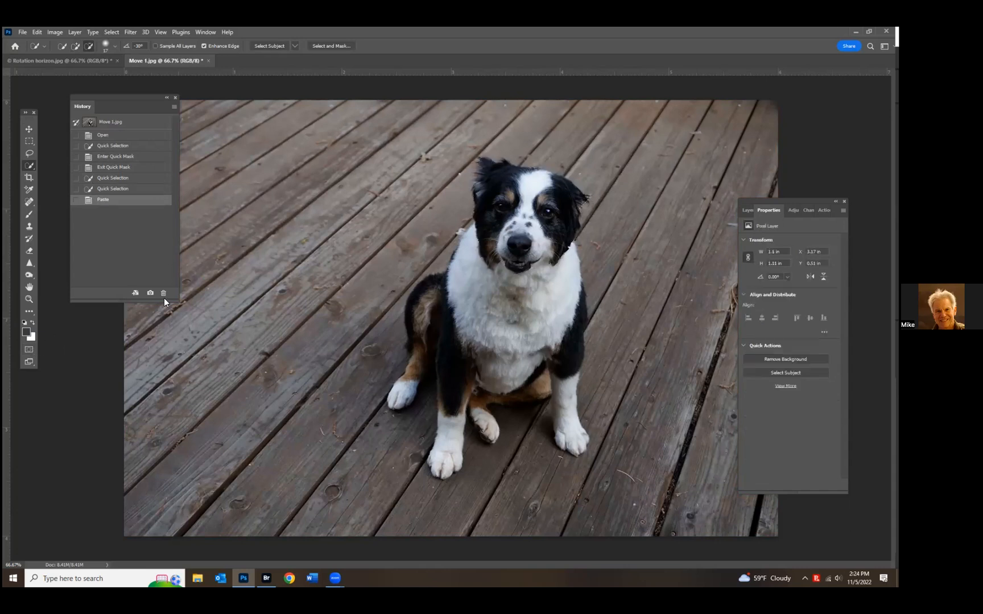
{"action": "left_click", "coordinate": [29, 129]}
{"action": "left_click_drag", "start_coordinate": [503, 183], "coordinate": [244, 184]}
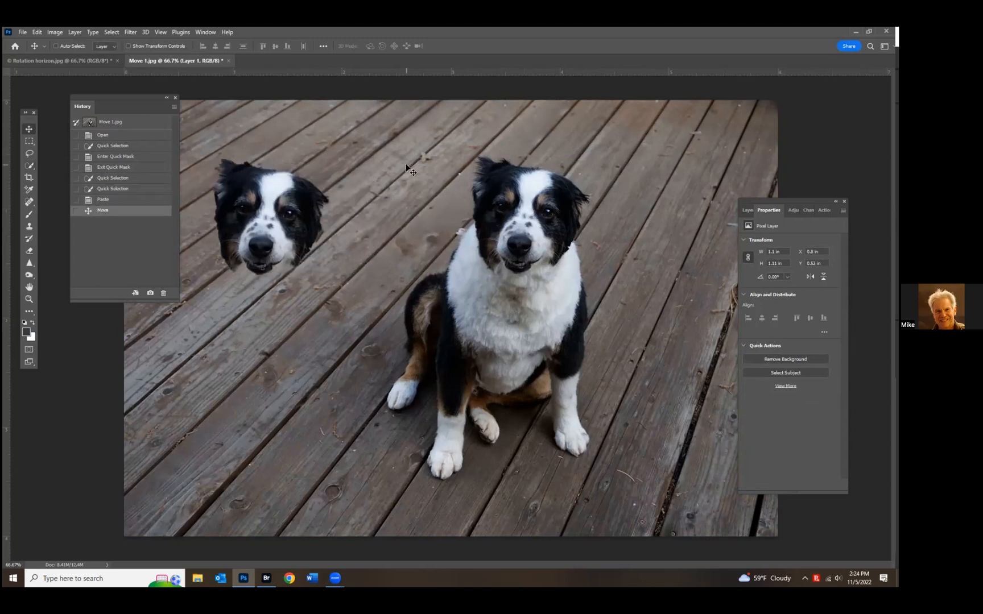
{"action": "left_click", "coordinate": [104, 136]}
- Select the whole dog with Select Subject, and check the selection in Quick Mask mode
{"action": "left_click", "coordinate": [110, 32]}
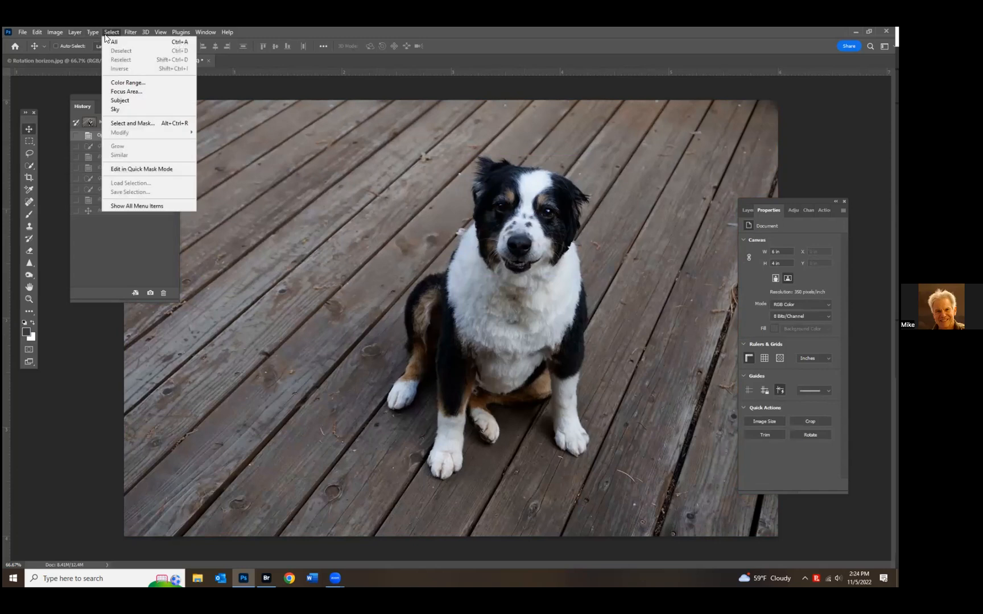
{"action": "left_click", "coordinate": [121, 101]}
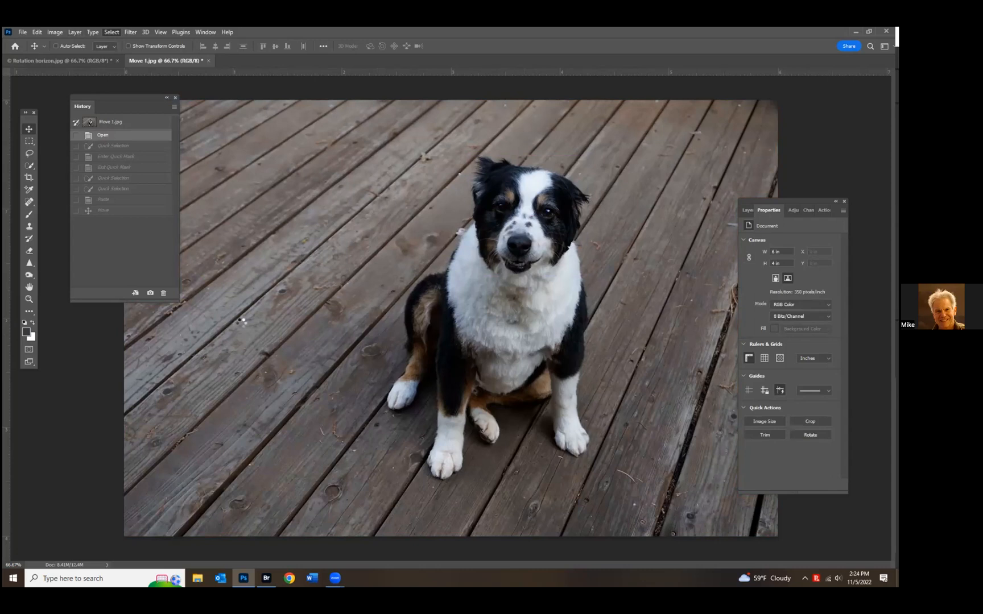
{"action": "left_click", "coordinate": [29, 350]}
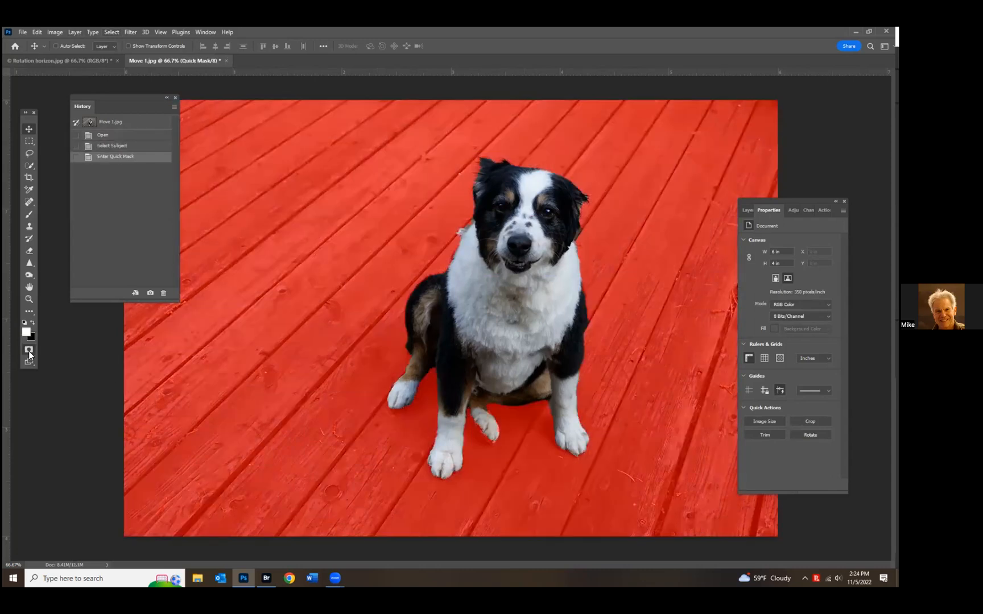
{"action": "left_click", "coordinate": [29, 350]}
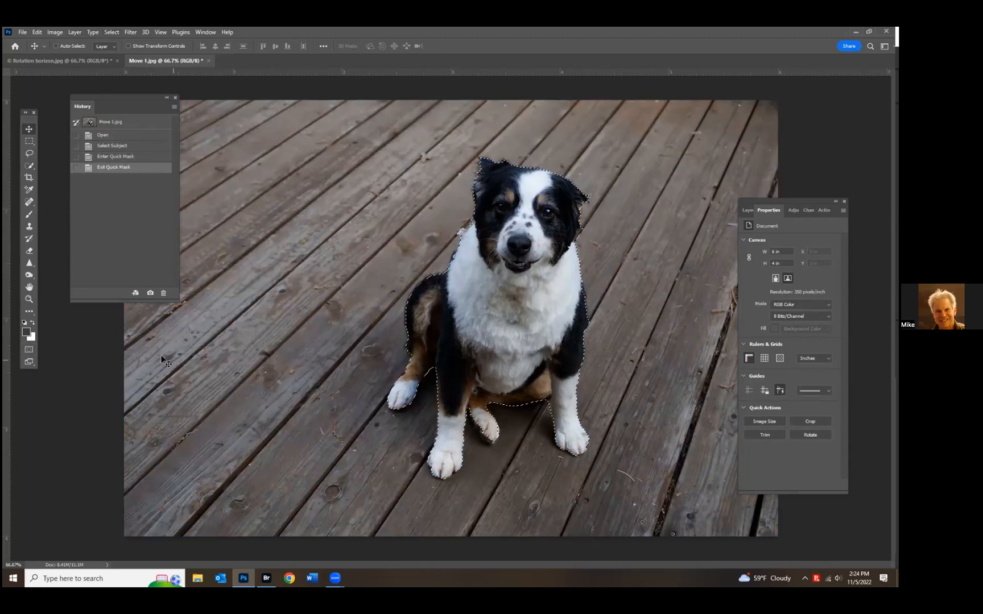
- Activate the Quick Selection tool, and revert the photo to its opened state
{"action": "left_click_drag", "start_coordinate": [33, 164], "coordinate": [59, 181]}
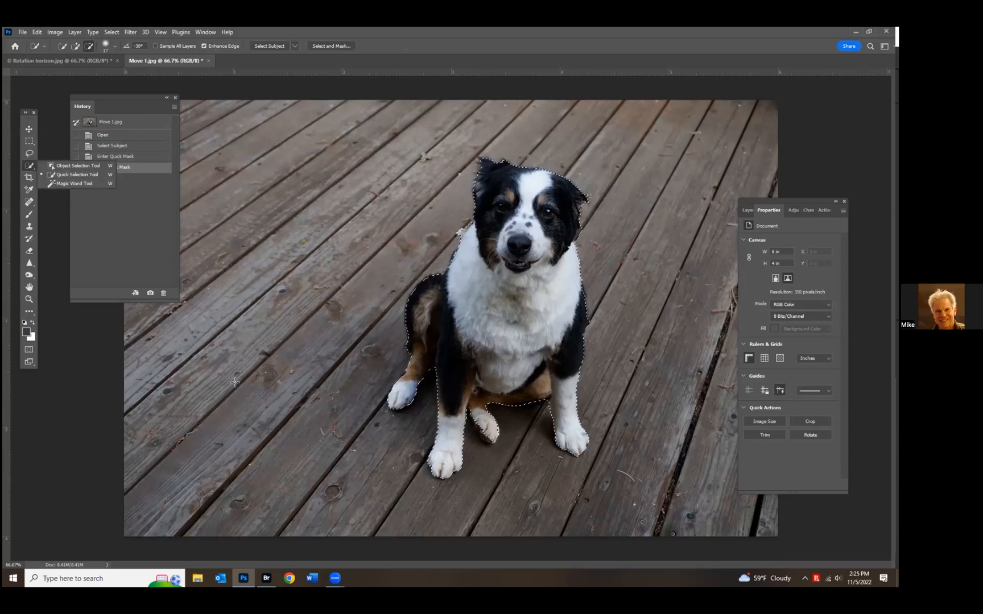
{"action": "left_click", "coordinate": [331, 246]}
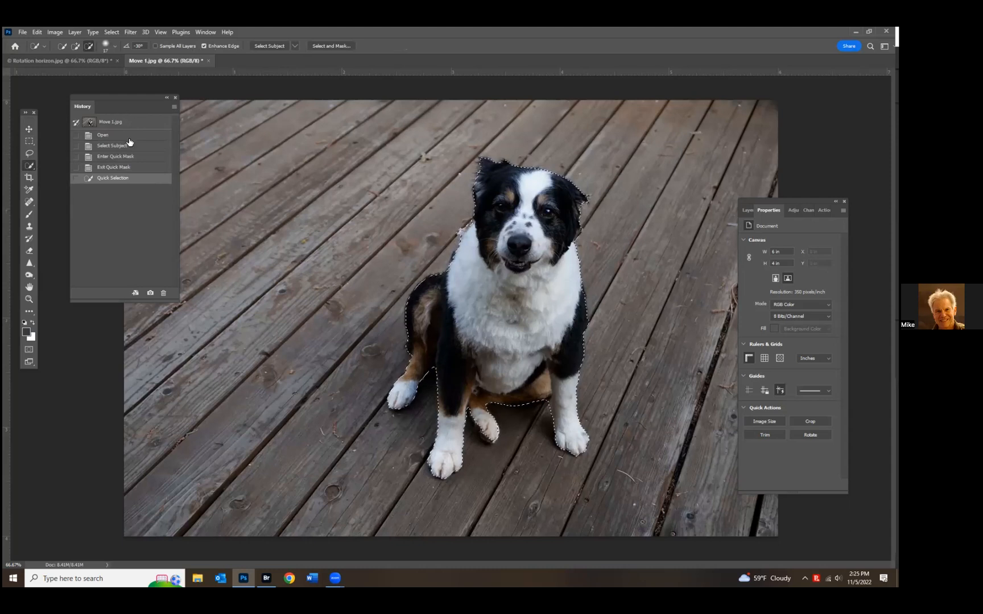
{"action": "mouse_move", "coordinate": [121, 97]}
{"action": "left_mouse_down"}
{"action": "mouse_move", "coordinate": [102, 99]}
{"action": "mouse_move", "coordinate": [114, 102]}
{"action": "left_mouse_up"}
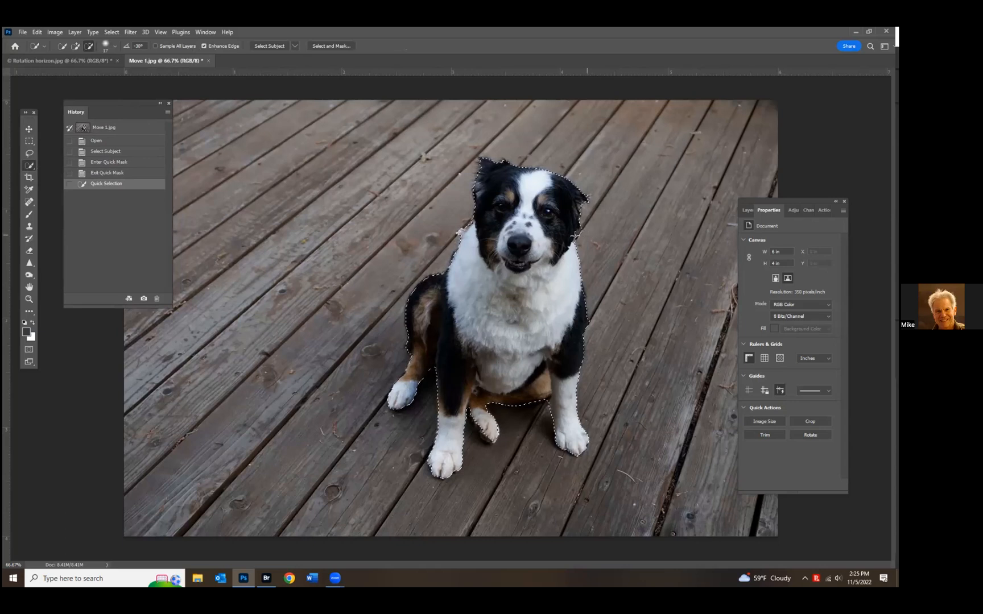
{"action": "left_click", "coordinate": [120, 150]}
{"action": "left_click", "coordinate": [134, 140]}
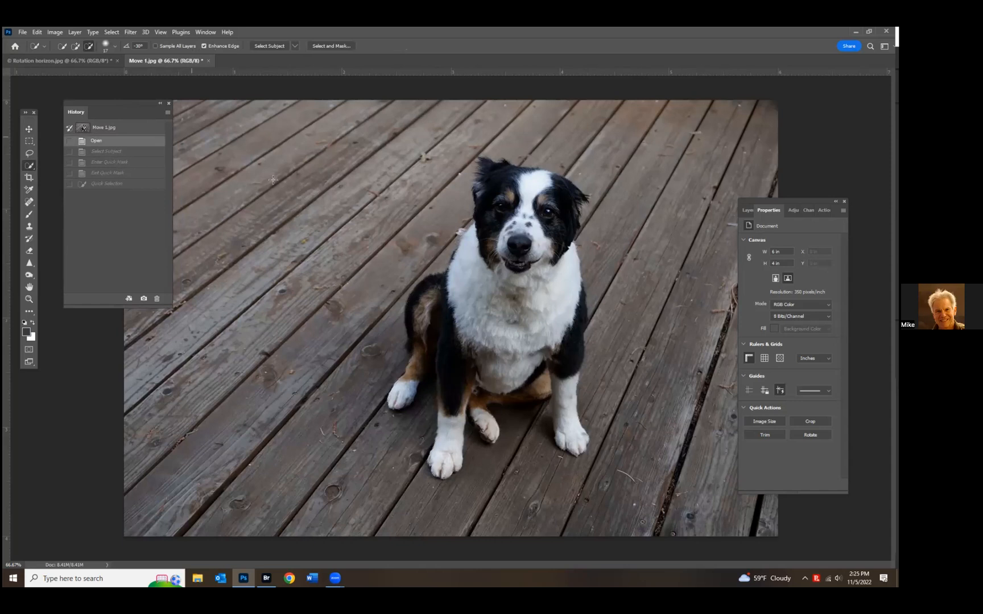
- Select the dog's black fur with Color Range from a sampled colour at Fuzziness 41
{"action": "left_click", "coordinate": [112, 32]}
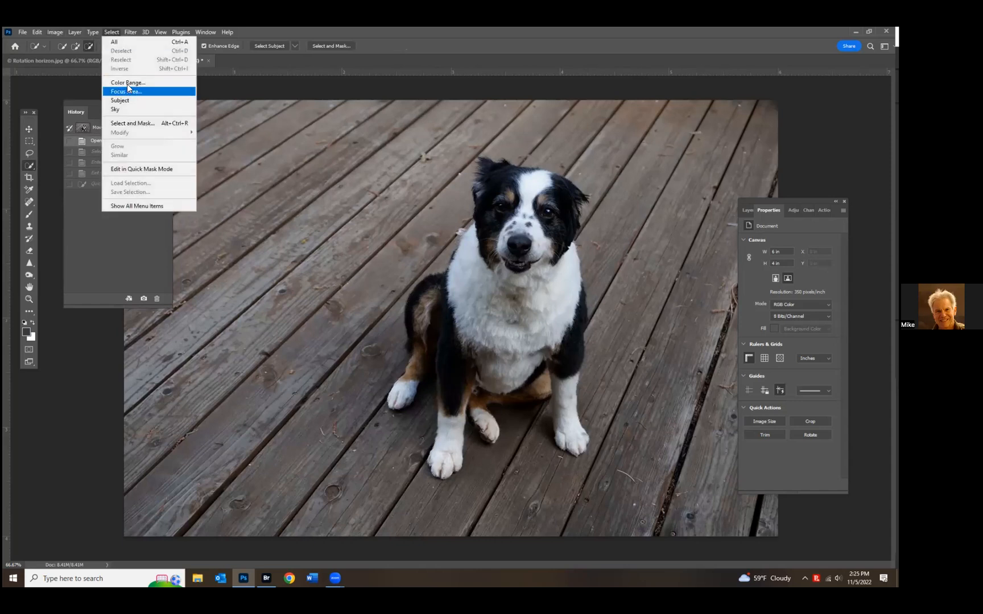
{"action": "left_click", "coordinate": [131, 86]}
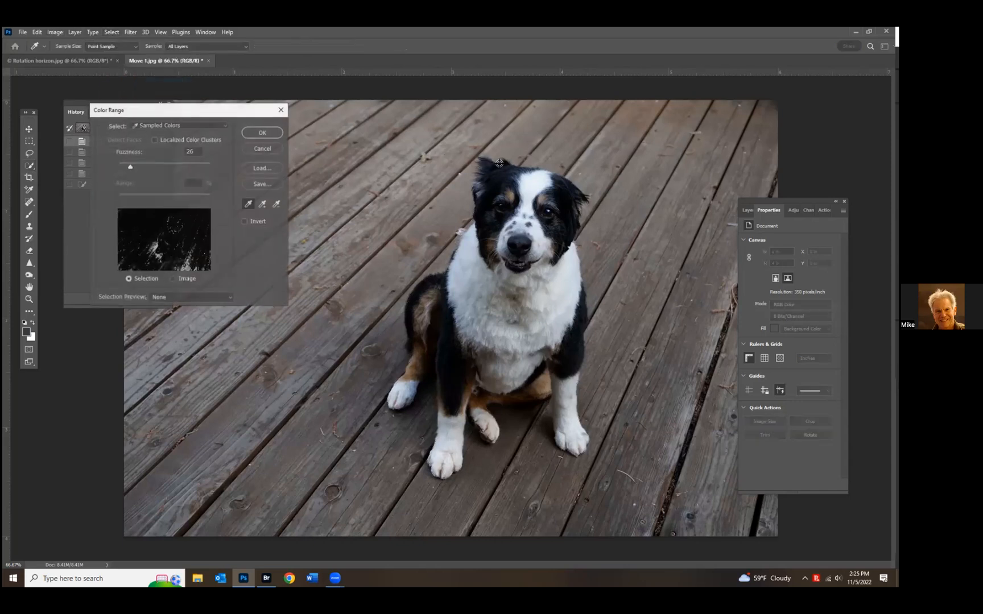
{"action": "left_click", "coordinate": [494, 212]}
{"action": "left_click_drag", "start_coordinate": [134, 165], "coordinate": [140, 169]}
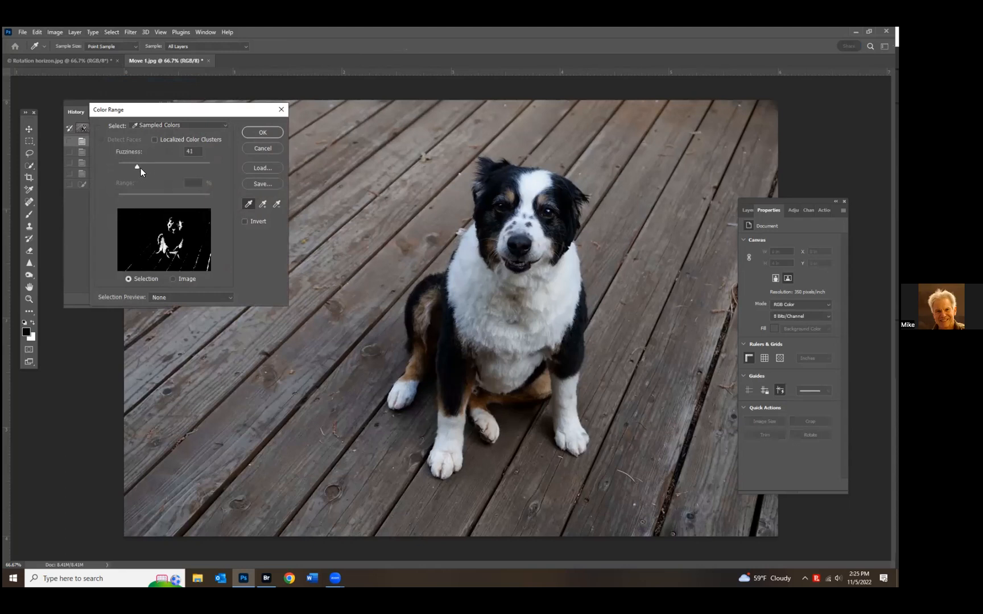
{"action": "left_click", "coordinate": [258, 132]}
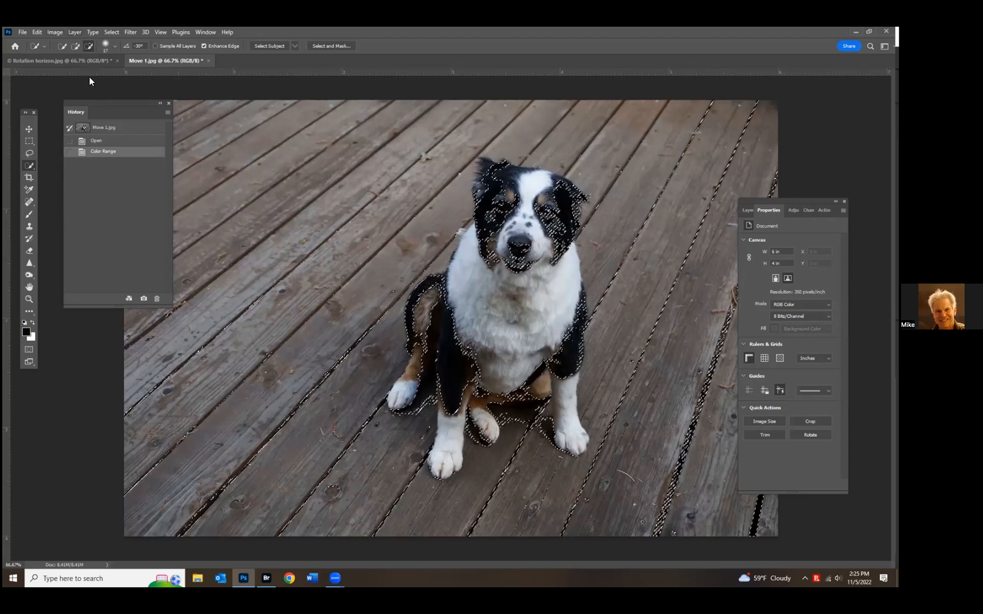
- Add a Curves adjustment layer named VBLACK from the colour range selection
{"action": "left_click", "coordinate": [74, 32]}
{"action": "mouse_move", "coordinate": [125, 120]}
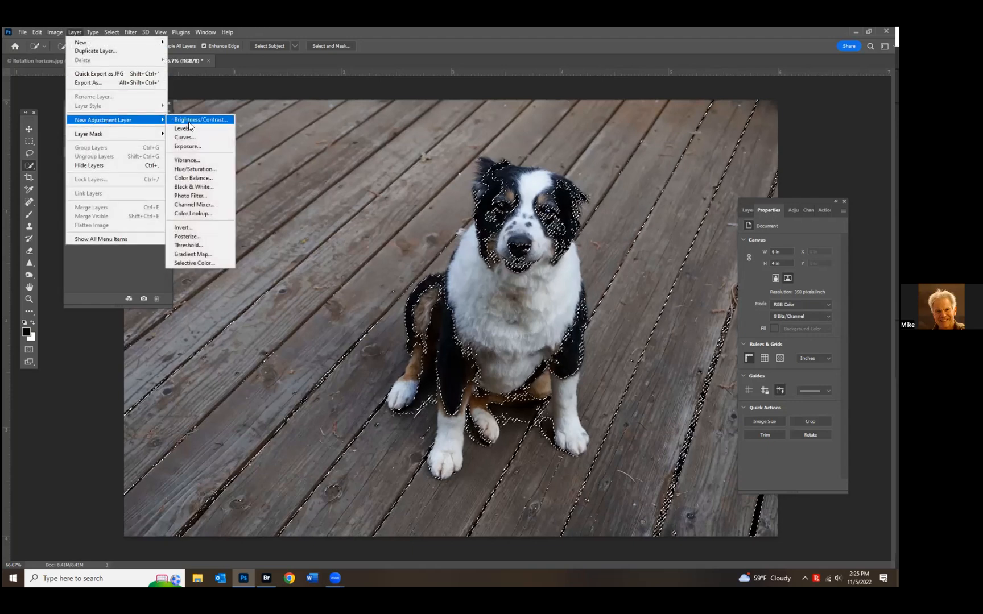
{"action": "left_click", "coordinate": [184, 137]}
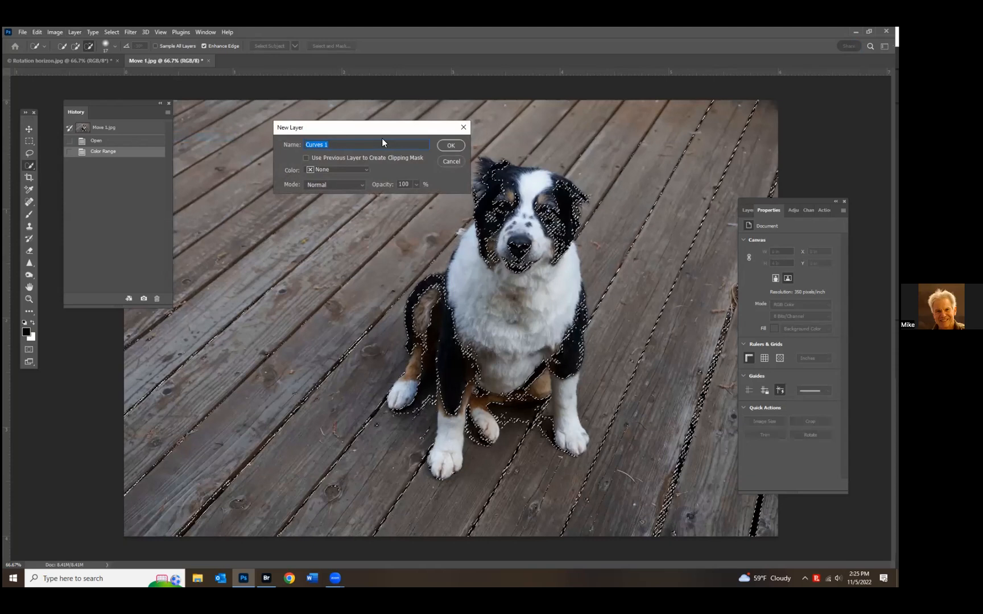
{"action": "type", "text": "VBLACK"}
{"action": "key", "text": "Return"}
- Add a Levels adjustment layer with the midtone value at 2.51, and revert the photo to its opened state
{"action": "left_click", "coordinate": [74, 33]}
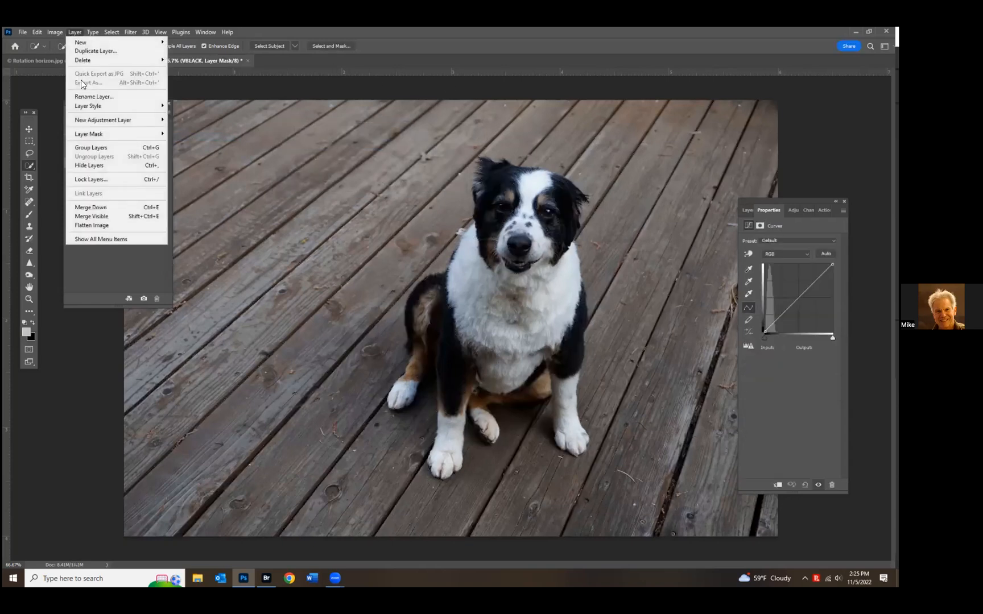
{"action": "mouse_move", "coordinate": [146, 121]}
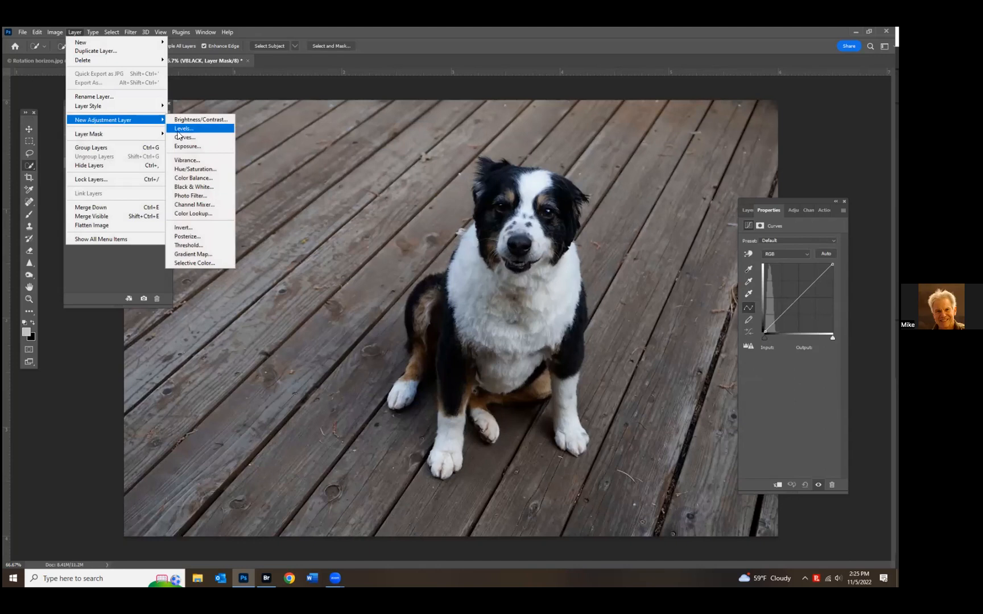
{"action": "left_click", "coordinate": [179, 129]}
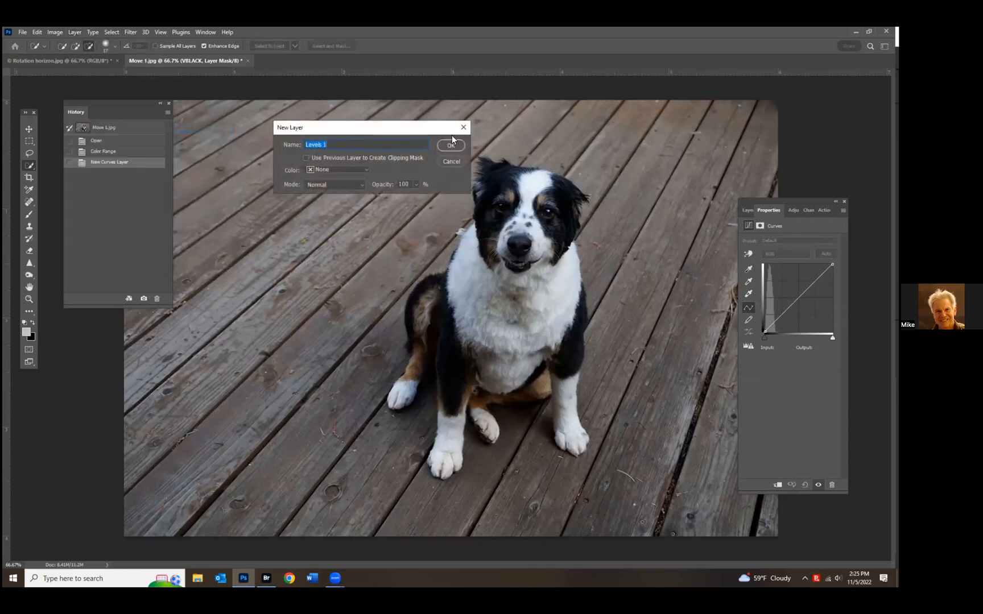
{"action": "left_click", "coordinate": [445, 146]}
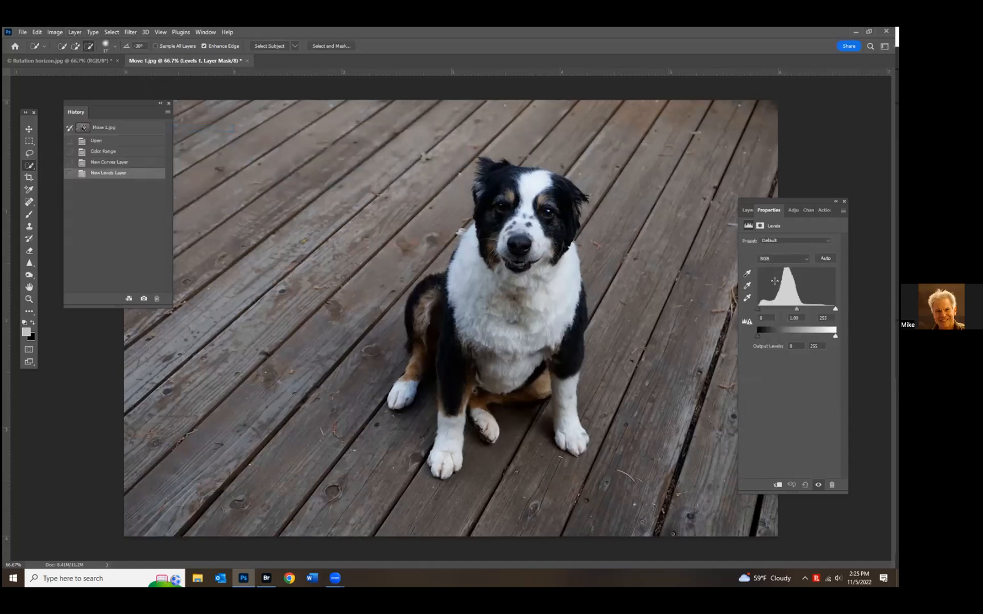
{"action": "mouse_move", "coordinate": [794, 308]}
{"action": "left_mouse_down"}
{"action": "mouse_move", "coordinate": [779, 311]}
{"action": "mouse_move", "coordinate": [788, 311]}
{"action": "left_mouse_up"}
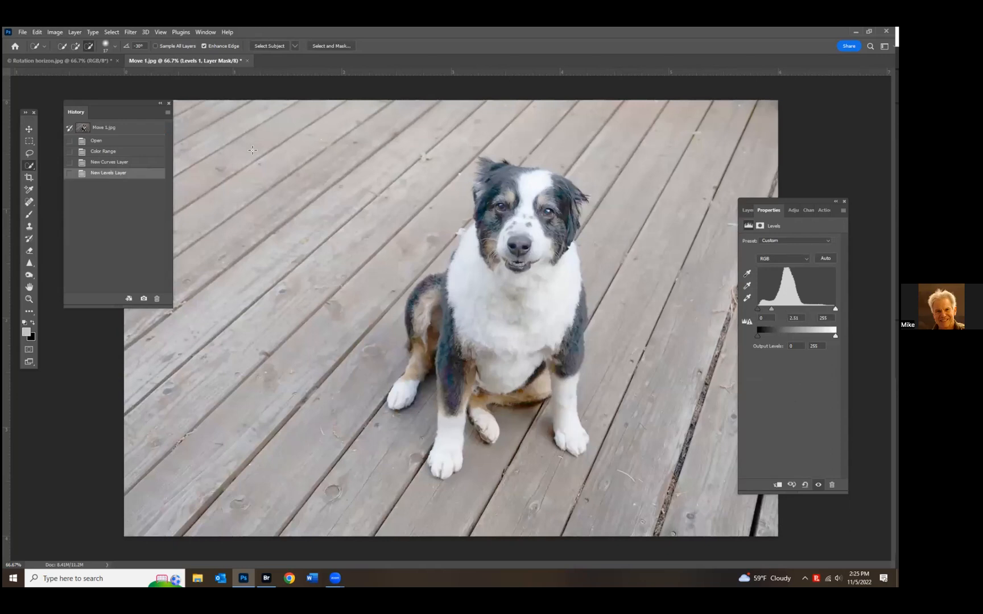
{"action": "left_click", "coordinate": [102, 152]}
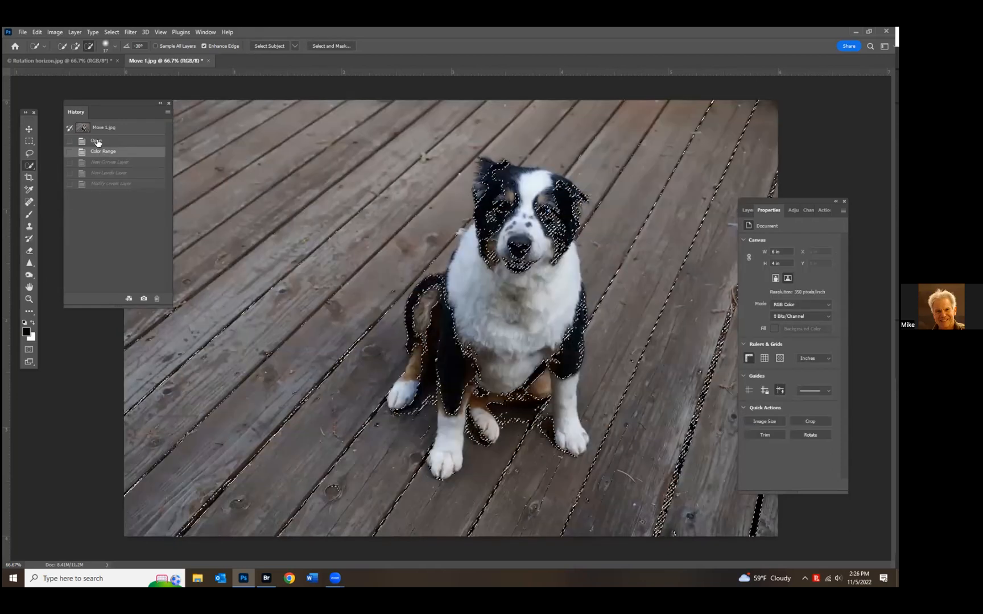
{"action": "left_click", "coordinate": [91, 141]}
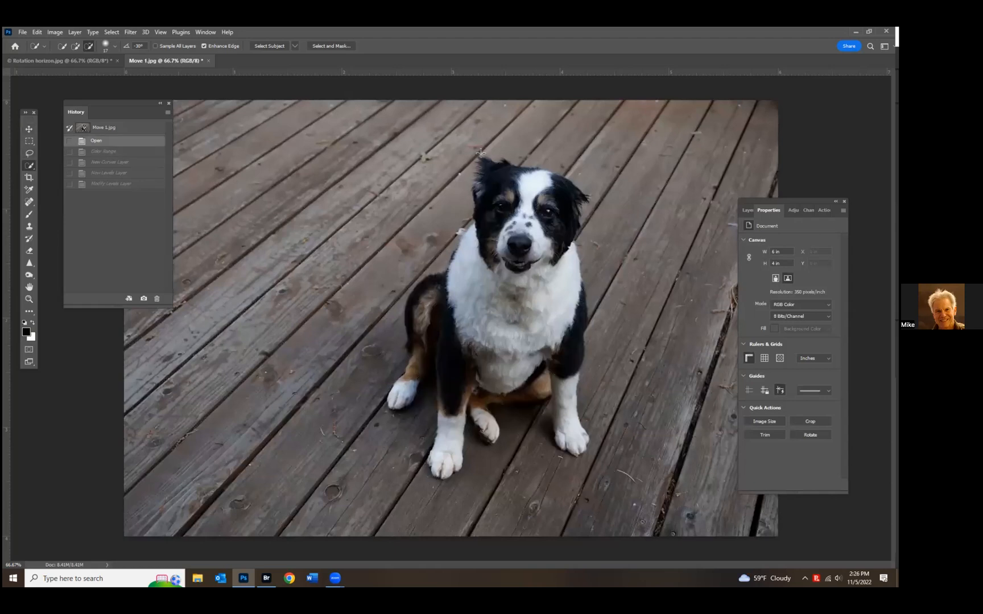
- Select the black fur on both sides of the dog's head with Quick Selection, using its add mode for the second area
{"action": "mouse_move", "coordinate": [476, 174]}
{"action": "left_mouse_down"}
{"action": "mouse_move", "coordinate": [485, 210]}
{"action": "mouse_move", "coordinate": [507, 224]}
{"action": "mouse_move", "coordinate": [517, 206]}
{"action": "mouse_move", "coordinate": [561, 212]}
{"action": "mouse_move", "coordinate": [558, 234]}
{"action": "left_mouse_up"}
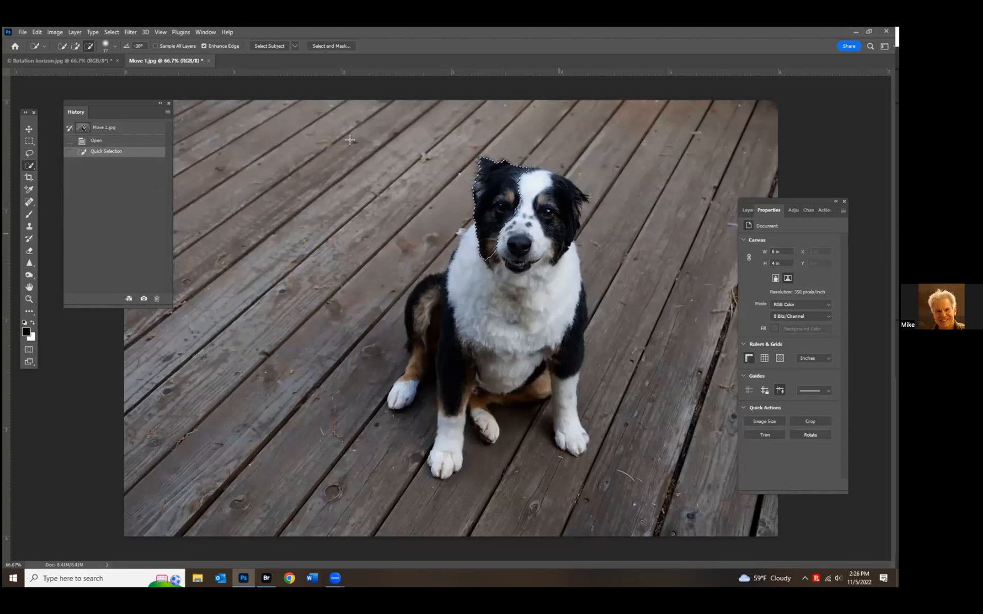
{"action": "left_click", "coordinate": [75, 45]}
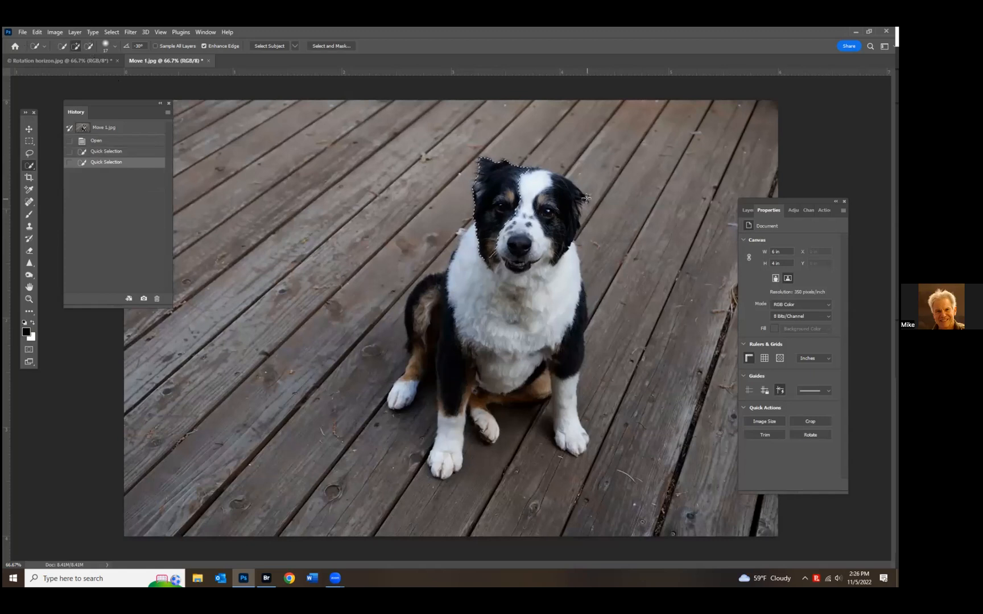
{"action": "mouse_move", "coordinate": [559, 208]}
{"action": "left_mouse_down"}
{"action": "mouse_move", "coordinate": [561, 234]}
{"action": "mouse_move", "coordinate": [562, 182]}
{"action": "mouse_move", "coordinate": [558, 235]}
{"action": "left_mouse_up"}
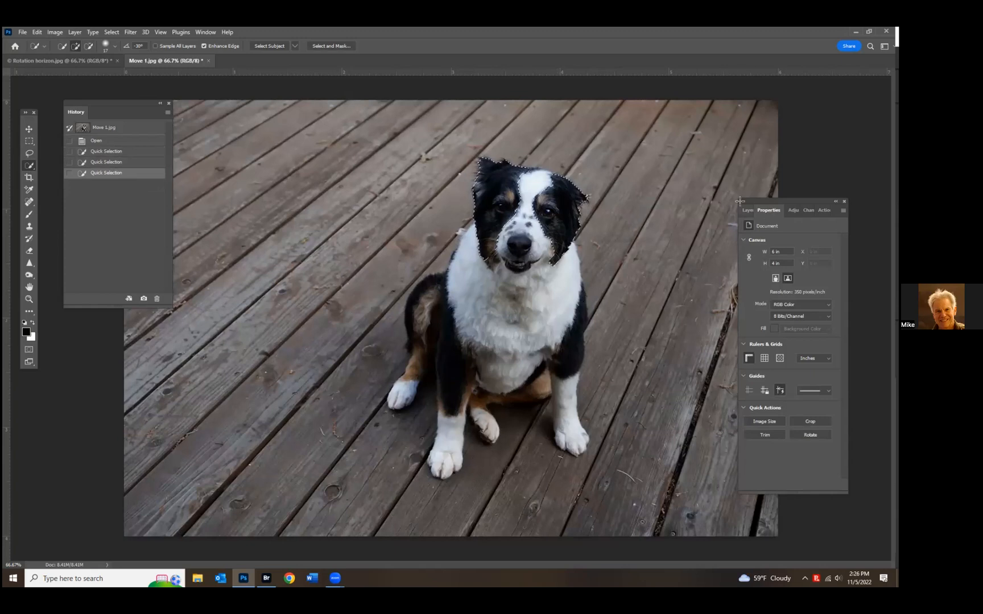
- Add a Curves adjustment layer from the head selection and raise the curve to lighten the black fur
{"action": "left_click", "coordinate": [74, 32]}
{"action": "mouse_move", "coordinate": [131, 120]}
{"action": "key", "text": "Return"}
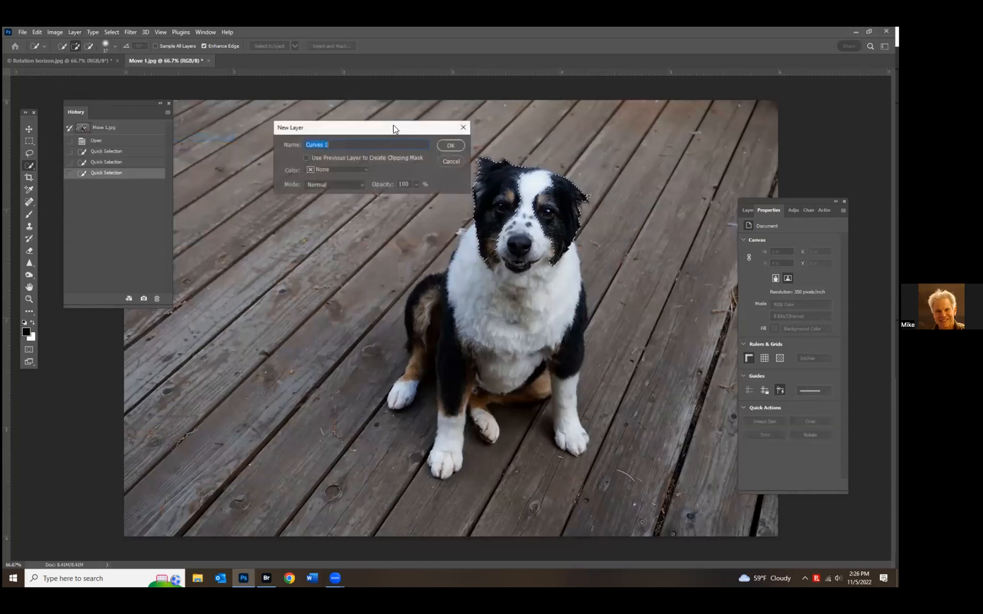
{"action": "left_click", "coordinate": [450, 146]}
{"action": "mouse_move", "coordinate": [794, 305]}
{"action": "left_mouse_down"}
{"action": "mouse_move", "coordinate": [780, 315]}
{"action": "mouse_move", "coordinate": [784, 276]}
{"action": "mouse_move", "coordinate": [788, 289]}
{"action": "left_mouse_up"}
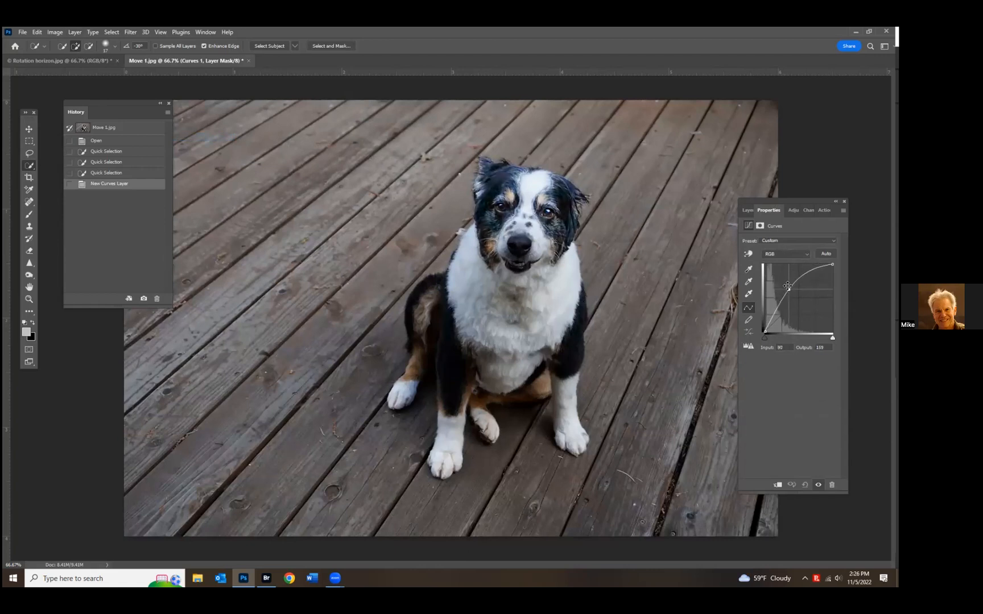
- Compare the photo with the Curves layer hidden and shown, and lower the layer's opacity to 48%
{"action": "left_click", "coordinate": [749, 210]}
{"action": "left_click", "coordinate": [746, 267]}
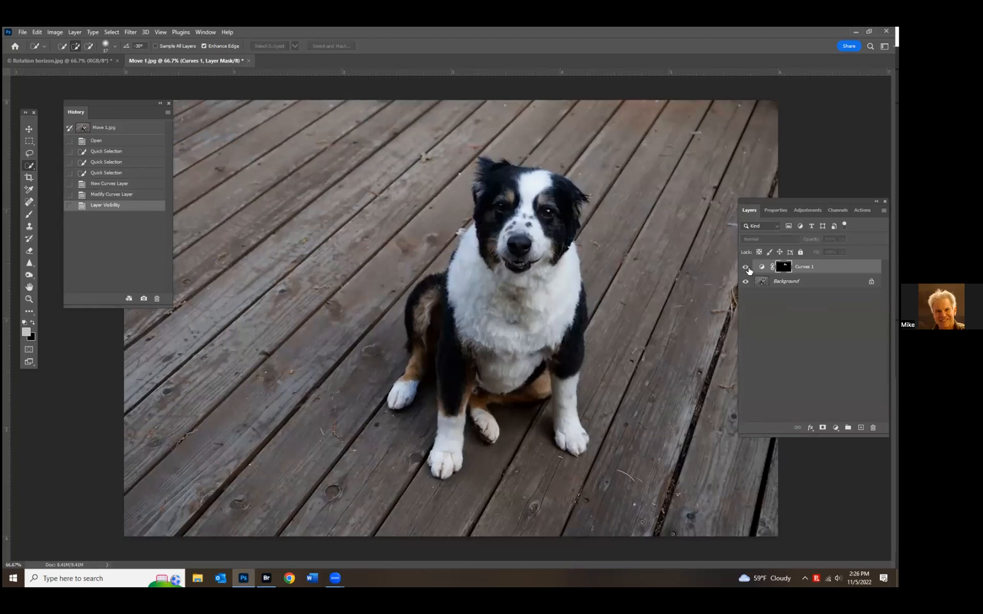
{"action": "left_click", "coordinate": [747, 267]}
{"action": "left_click_drag", "start_coordinate": [807, 202], "coordinate": [769, 207]}
{"action": "left_click", "coordinate": [803, 256]}
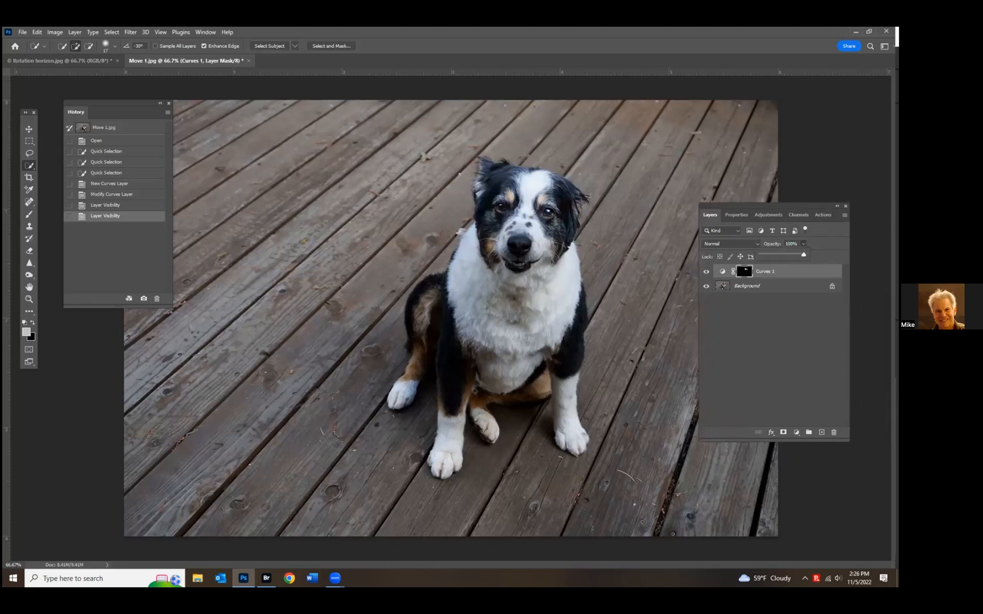
{"action": "mouse_move", "coordinate": [794, 257]}
{"action": "left_mouse_down"}
{"action": "mouse_move", "coordinate": [772, 263]}
{"action": "mouse_move", "coordinate": [780, 263]}
{"action": "left_mouse_up"}
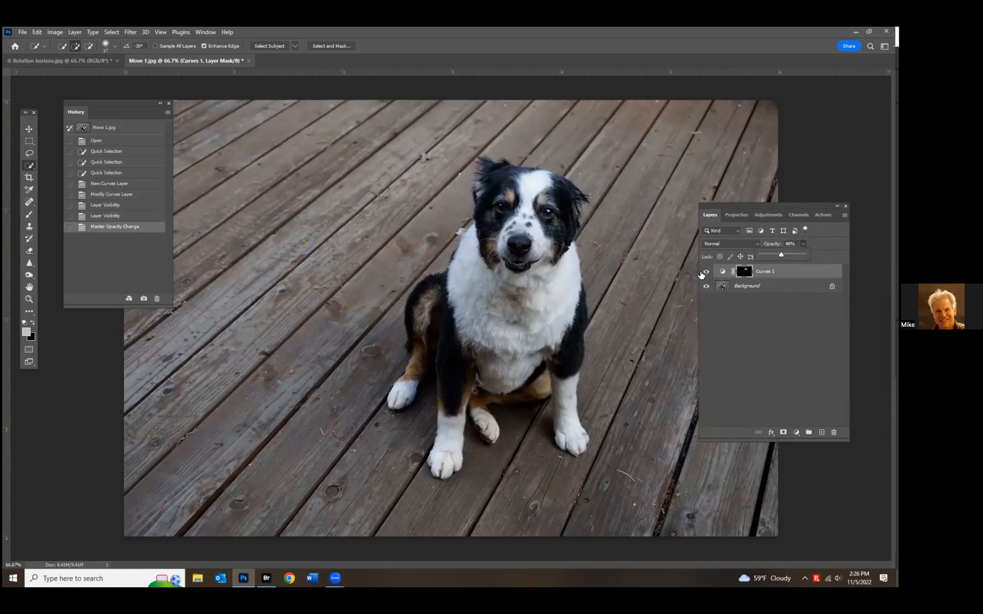
- Compare the latest opacity change with earlier history states, ending on the most recent state
{"action": "left_click", "coordinate": [99, 216]}
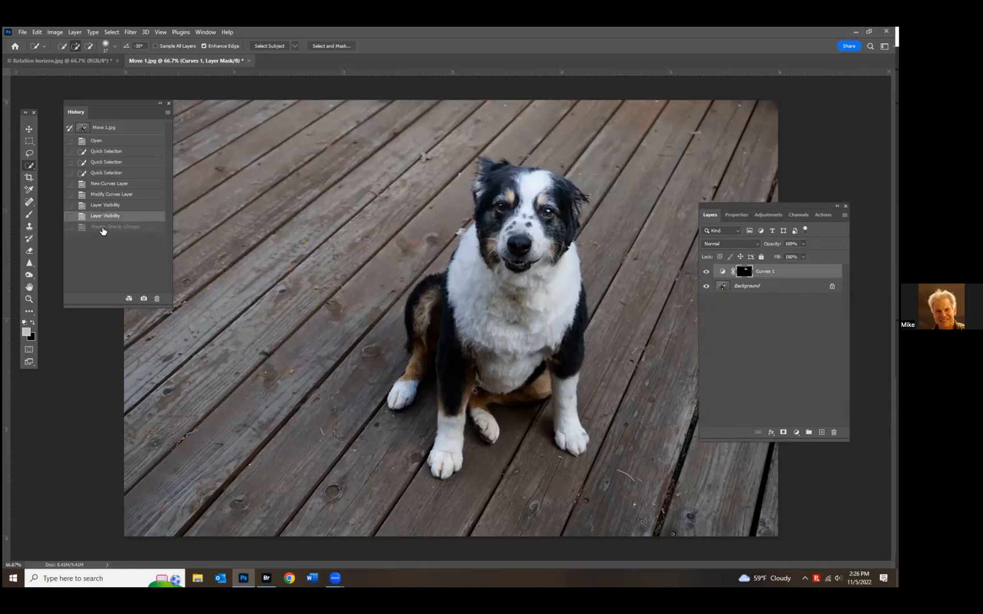
{"action": "left_click", "coordinate": [103, 227]}
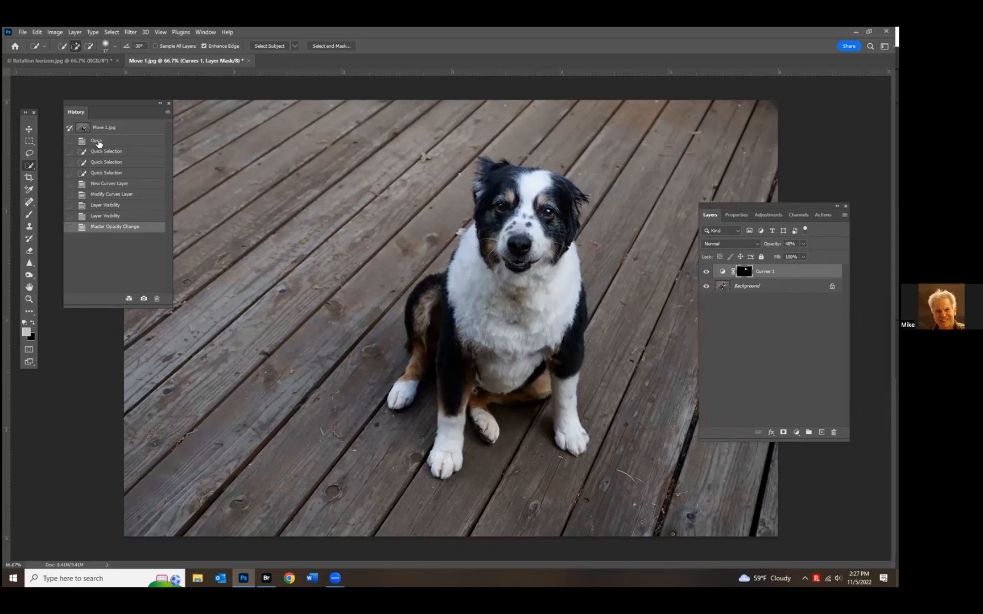
{"action": "left_click", "coordinate": [101, 173]}
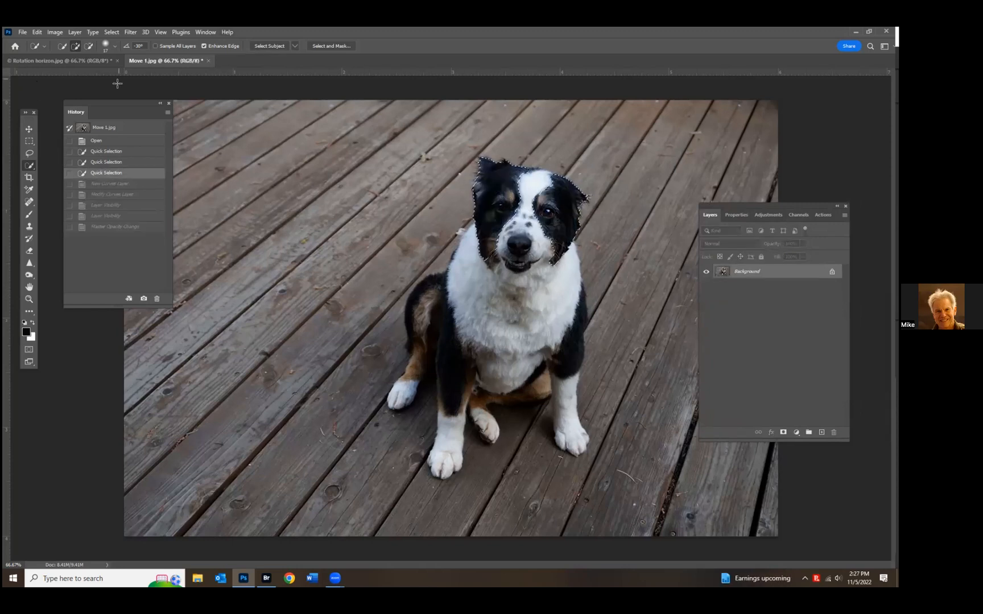
{"action": "left_click", "coordinate": [102, 227]}
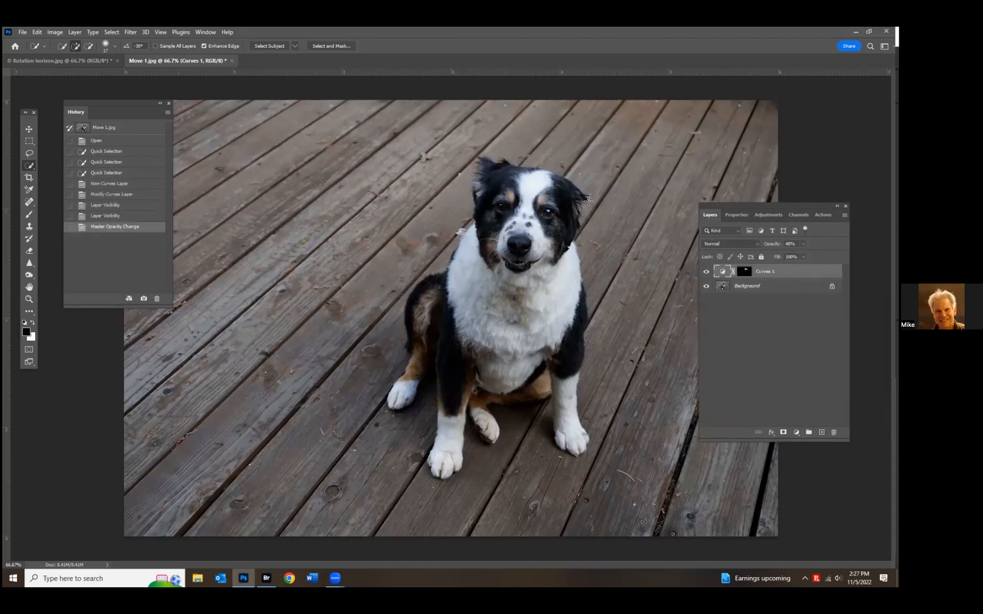
- Flatten the image with its Curves layer into a single background
{"action": "left_click", "coordinate": [74, 33]}
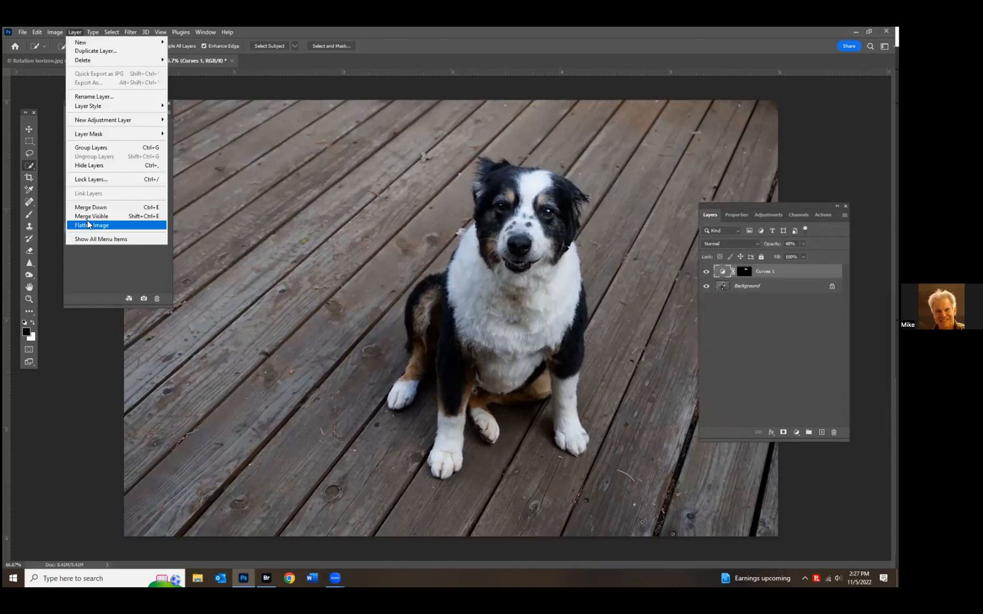
{"action": "left_click", "coordinate": [87, 224]}
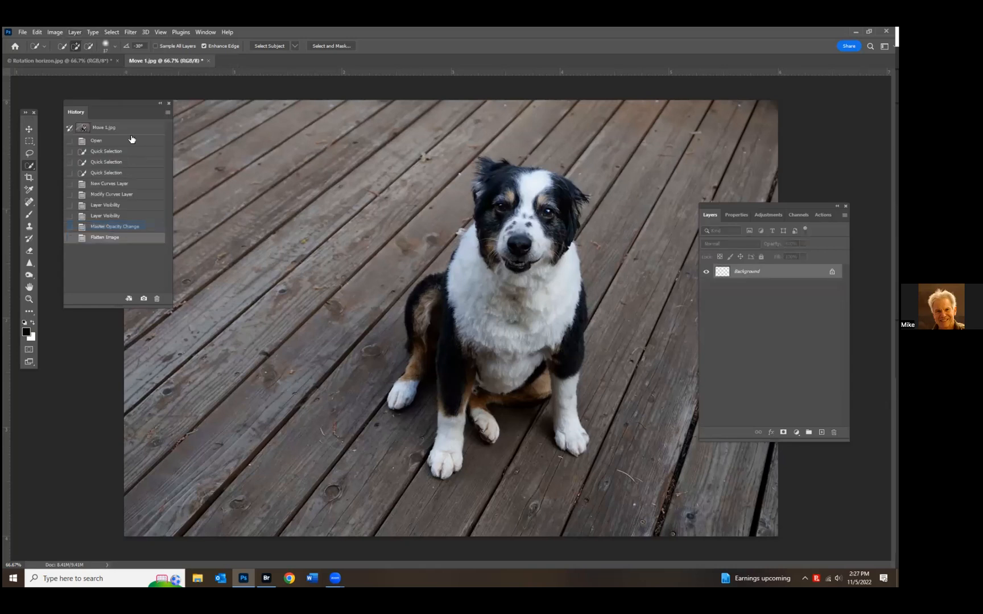
{"action": "left_click", "coordinate": [112, 33]}
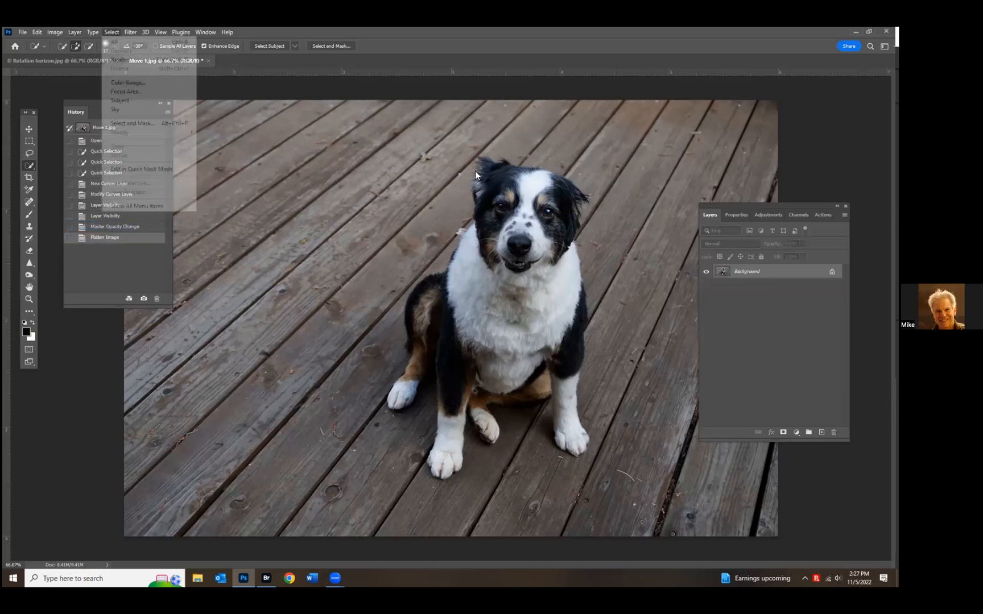
{"action": "left_click", "coordinate": [484, 207]}
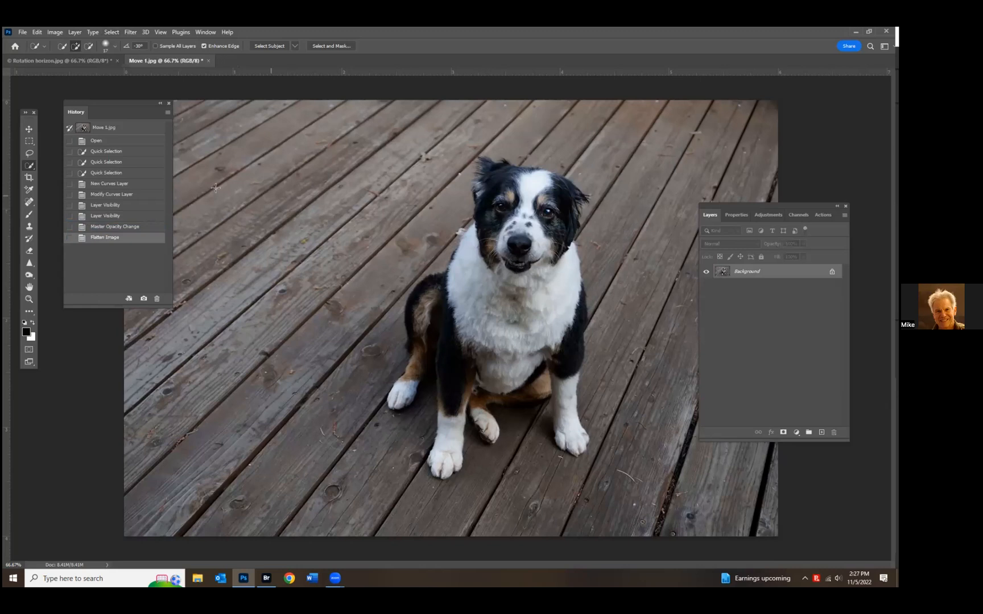
- Select the dog's head with Quick Selection and apply Smart Sharpen to it with a radius of 12.9 px
{"action": "left_click_drag", "start_coordinate": [493, 174], "coordinate": [486, 237]}
{"action": "left_click_drag", "start_coordinate": [546, 194], "coordinate": [563, 247]}
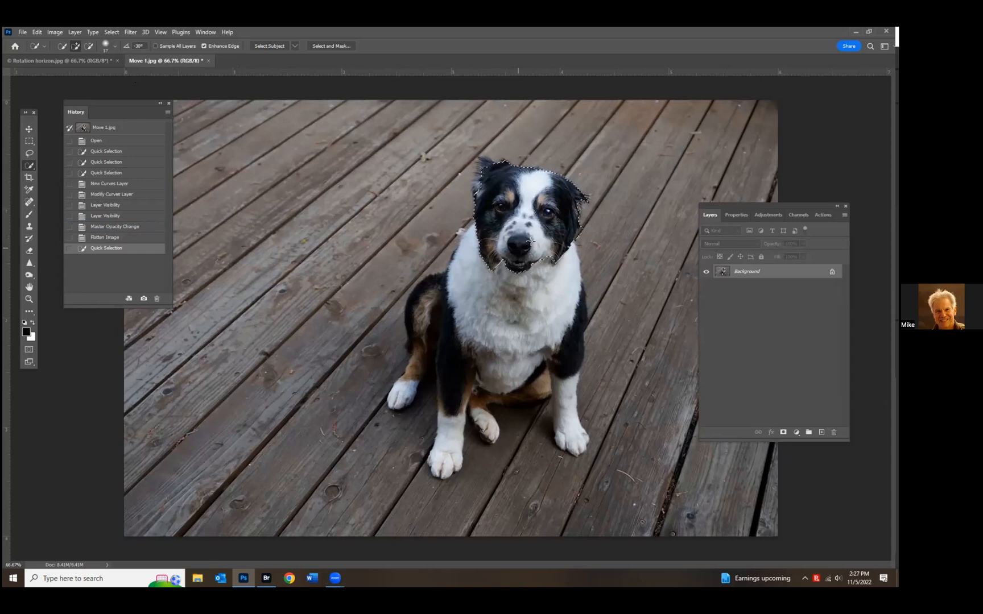
{"action": "left_click", "coordinate": [133, 31]}
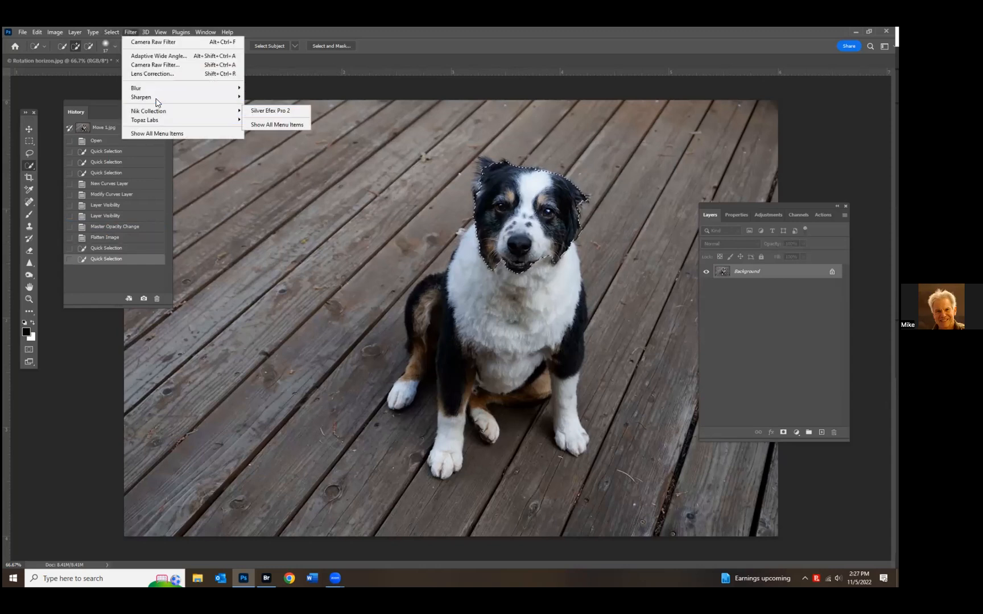
{"action": "mouse_move", "coordinate": [158, 98]}
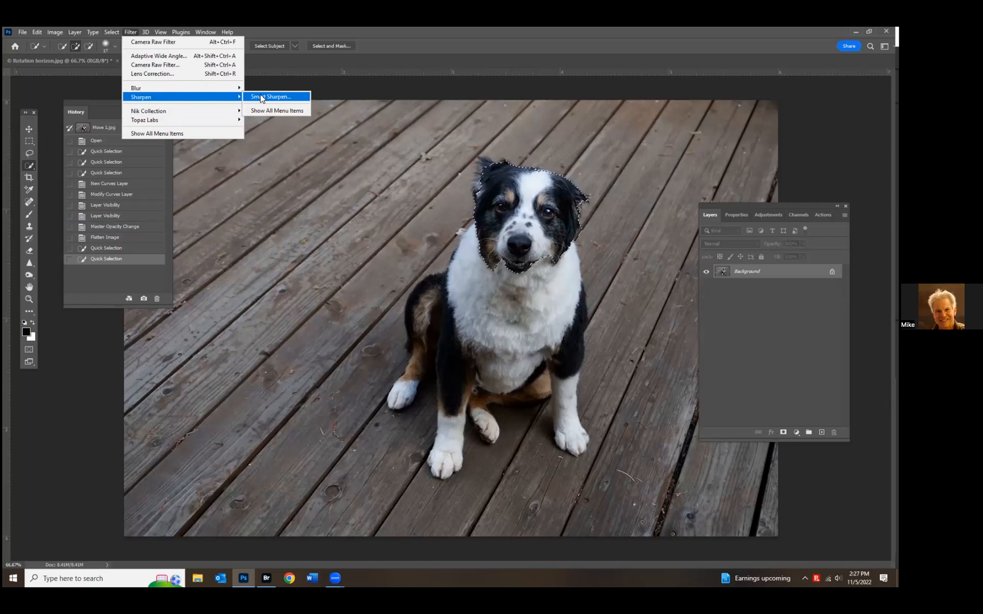
{"action": "left_click", "coordinate": [260, 97]}
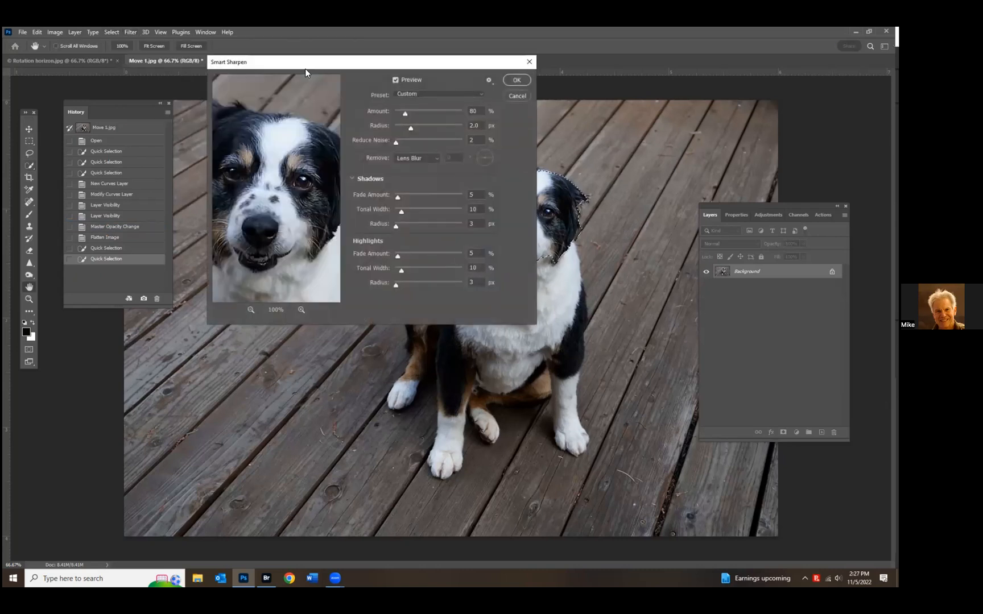
{"action": "left_click_drag", "start_coordinate": [305, 68], "coordinate": [158, 122]}
{"action": "left_click_drag", "start_coordinate": [263, 181], "coordinate": [289, 180]}
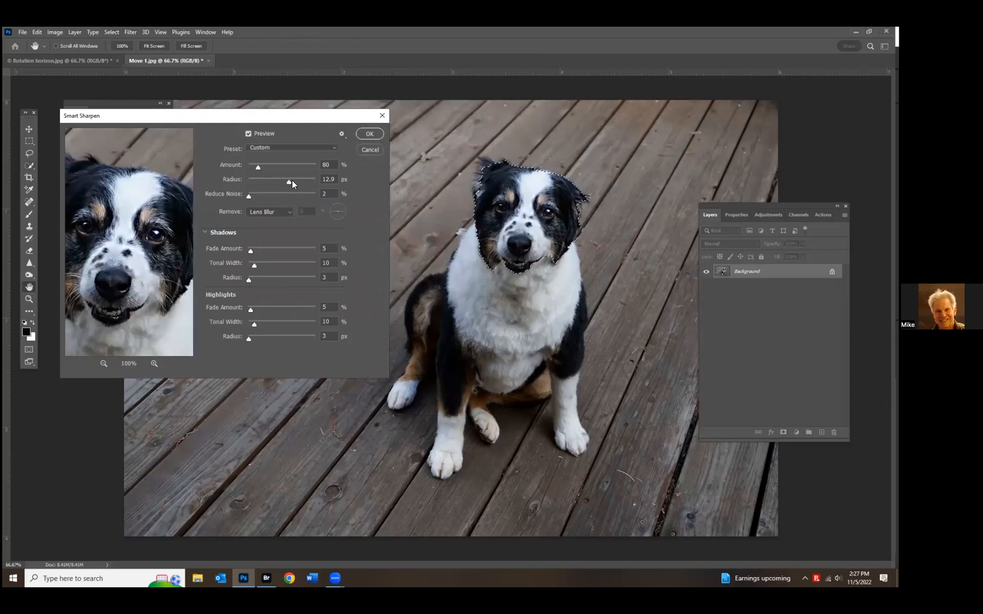
{"action": "left_click", "coordinate": [369, 134]}
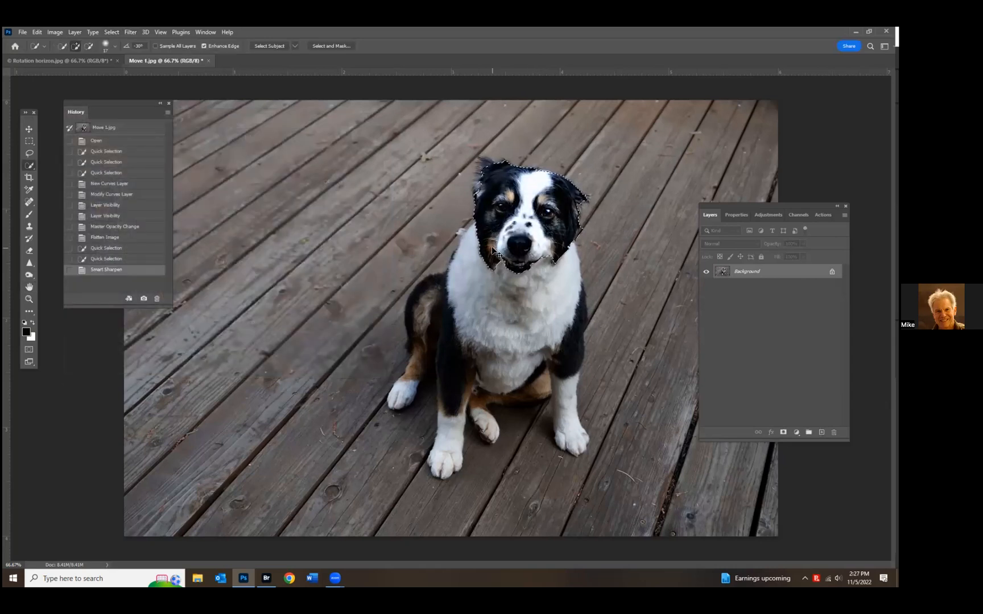
- Deselect the head, compare it before and after sharpening at 100%, and revert to the flattened history state
{"action": "key", "text": "ctrl+d"}
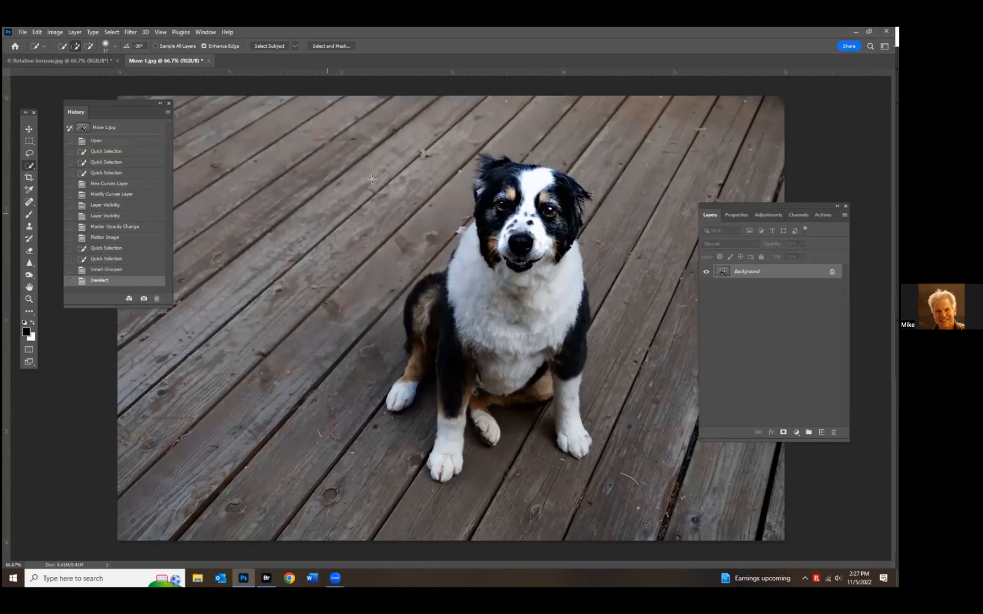
{"action": "key", "text": "ctrl+1"}
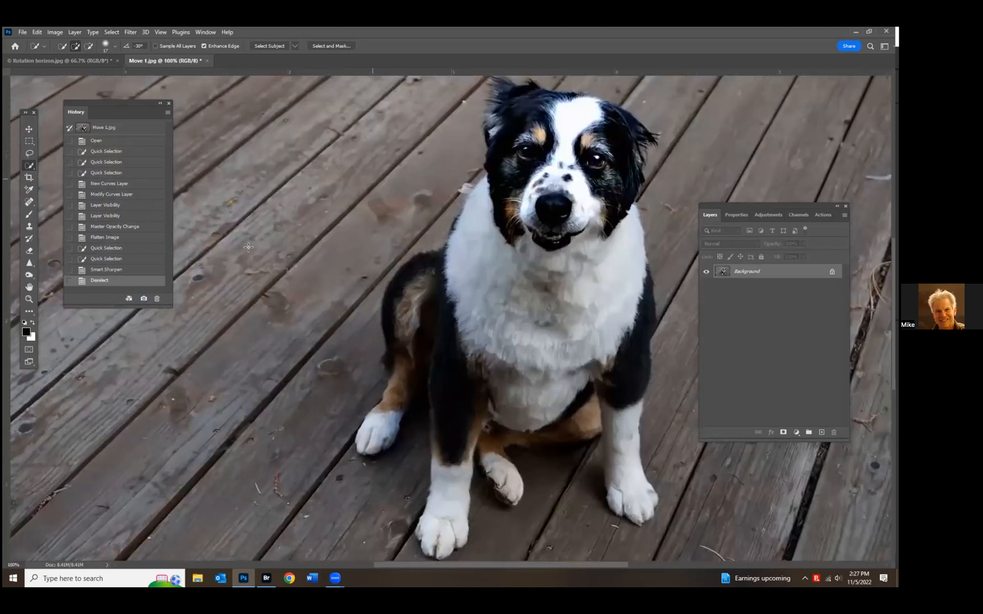
{"action": "left_click", "coordinate": [102, 238]}
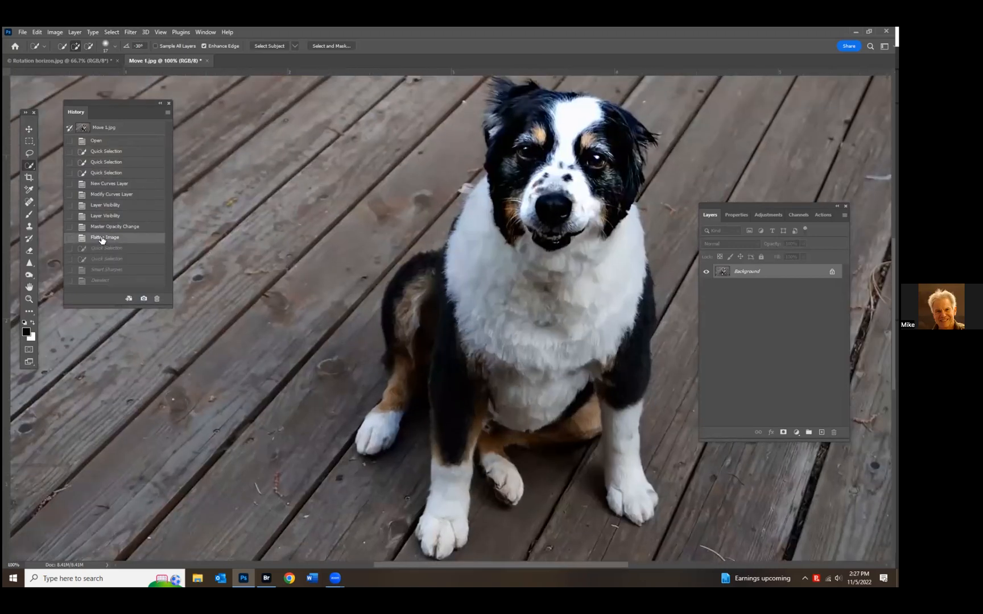
{"action": "left_click", "coordinate": [112, 281]}
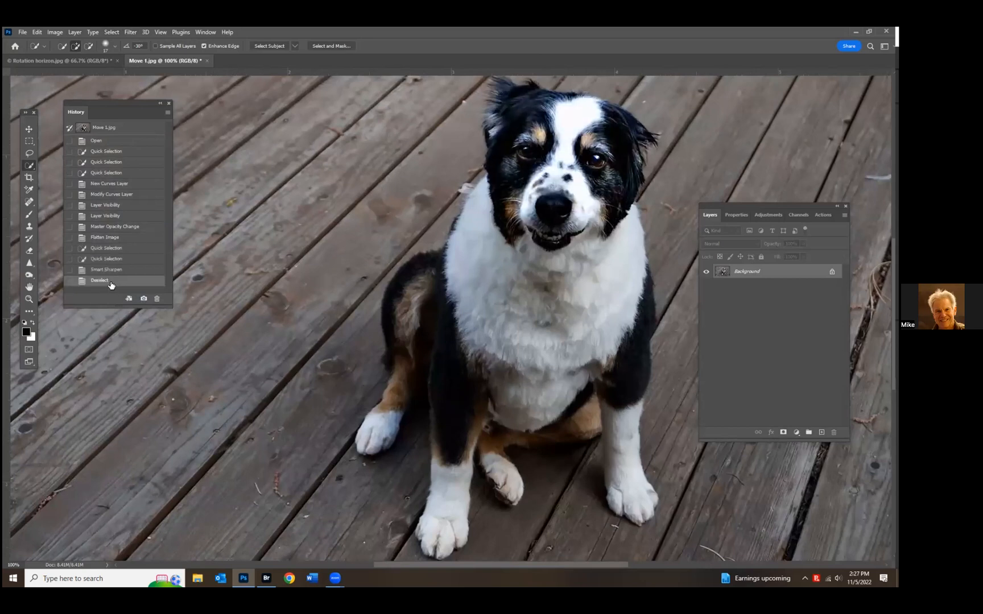
{"action": "left_click", "coordinate": [114, 241]}
- Duplicate the background layer and reapply the last Smart Sharpen filter to the copy
{"action": "left_click", "coordinate": [75, 33]}
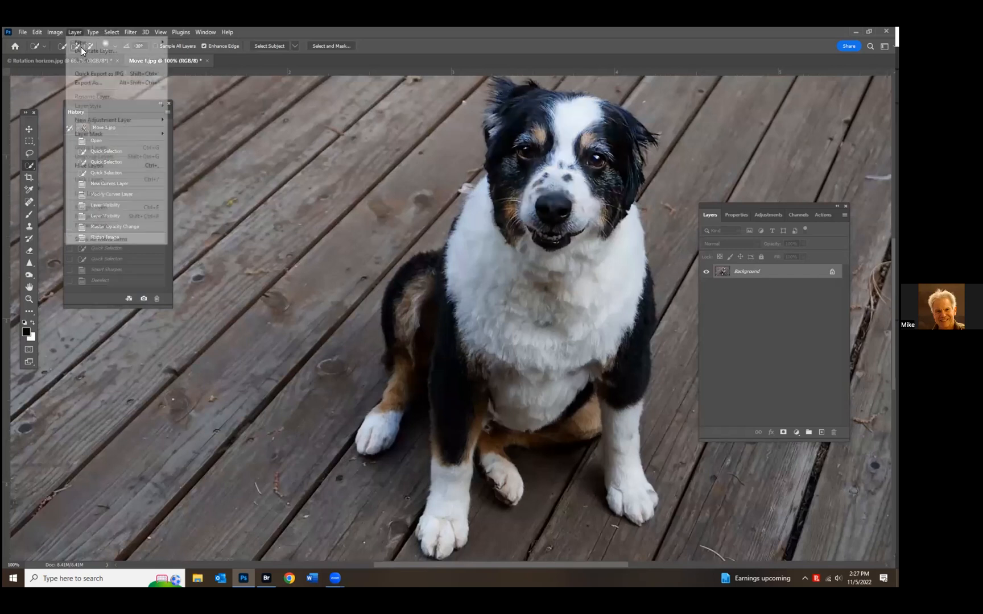
{"action": "left_click", "coordinate": [85, 50]}
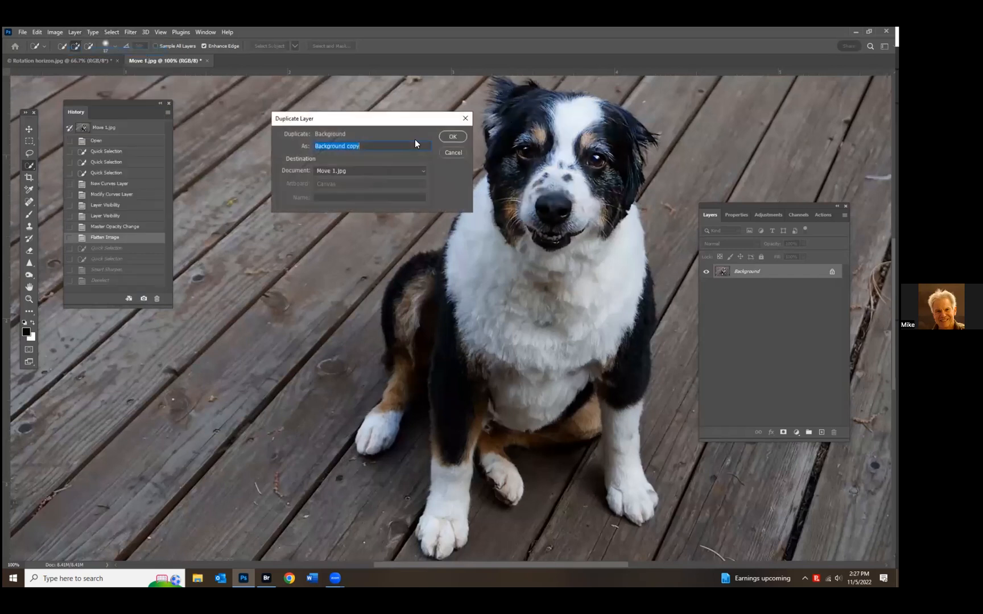
{"action": "left_click", "coordinate": [453, 137]}
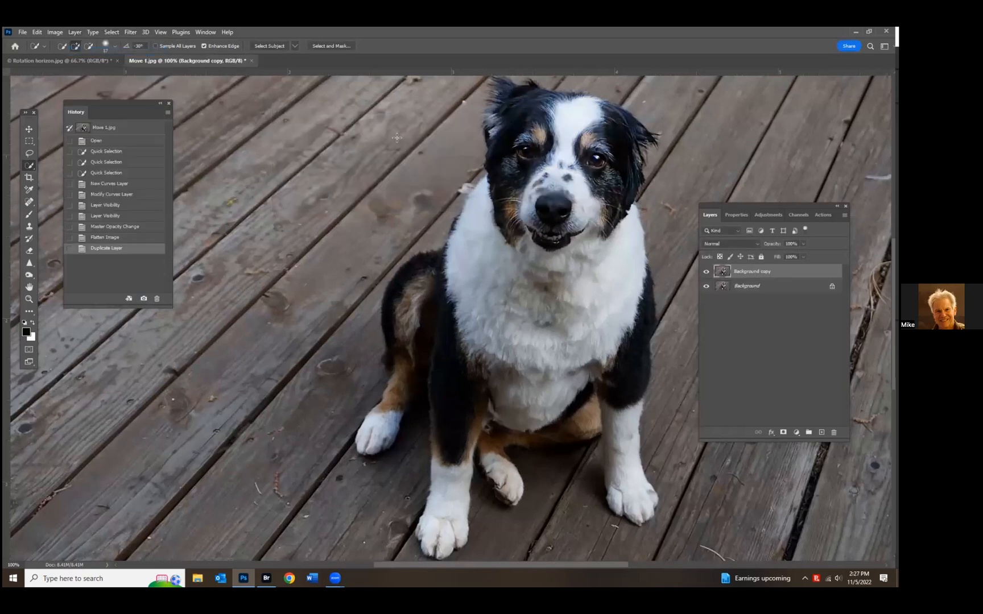
{"action": "left_click", "coordinate": [133, 33]}
{"action": "left_click", "coordinate": [136, 43]}
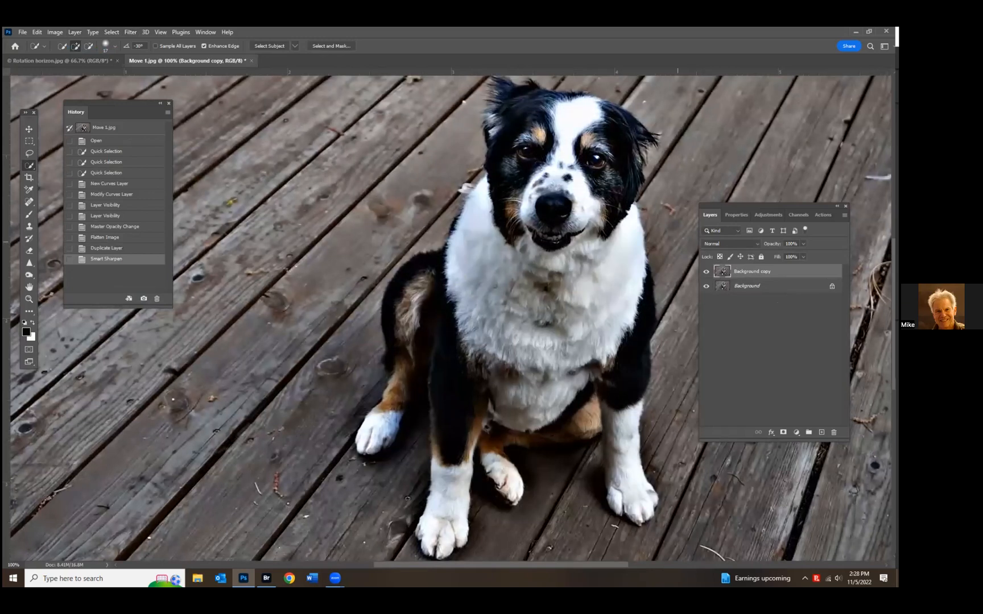
- Set the sharpened copy's opacity to 20% and compare the photo with that layer hidden and shown
{"action": "left_click", "coordinate": [801, 245]}
{"action": "left_click_drag", "start_coordinate": [785, 261], "coordinate": [767, 261]}
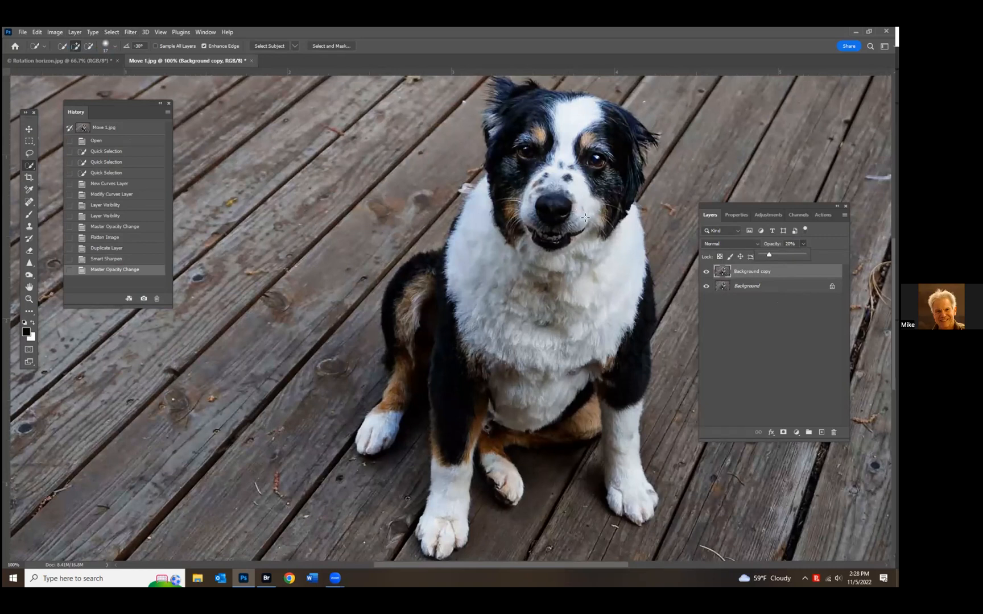
{"action": "left_click", "coordinate": [705, 272]}
{"action": "left_click", "coordinate": [702, 272]}
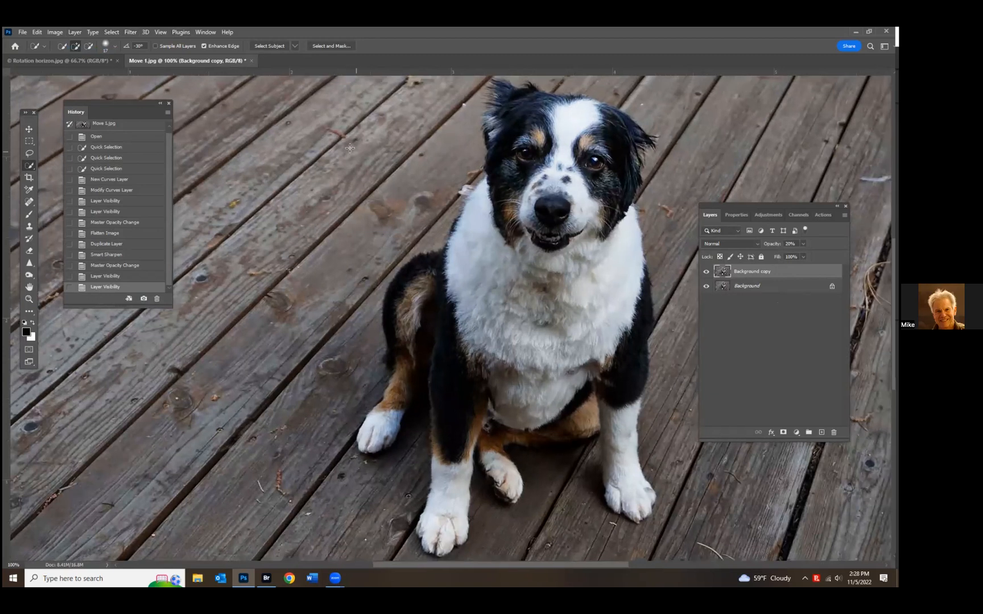
{"action": "key", "text": "ctrl+minus"}
{"action": "key", "text": "ctrl+minus"}
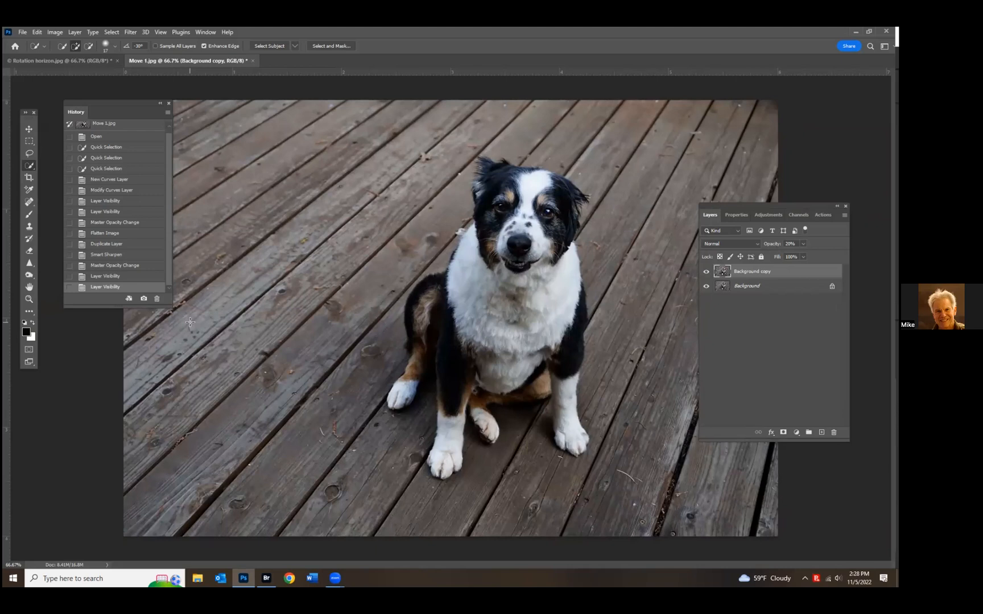
{"action": "left_click", "coordinate": [75, 32]}
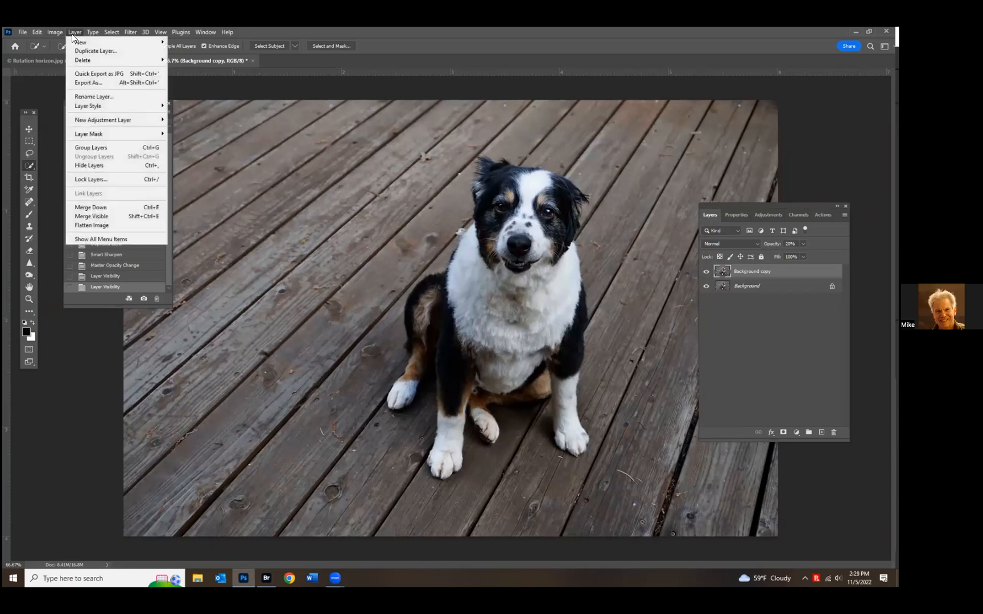
{"action": "mouse_move", "coordinate": [202, 33]}
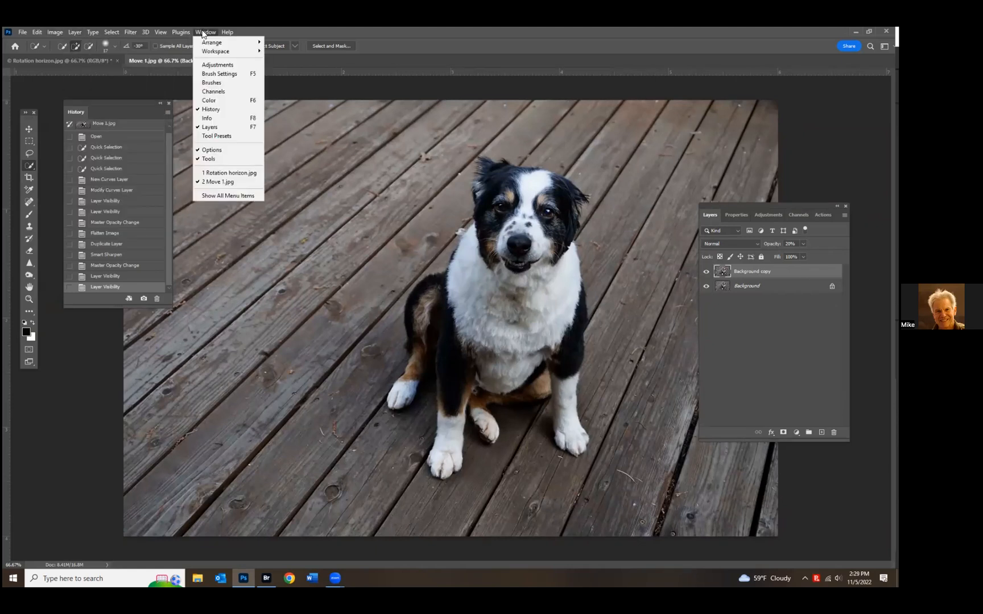
- Show the Adjustments panel and detach it from its group as a separate floating panel over the photo
{"action": "left_click", "coordinate": [218, 65]}
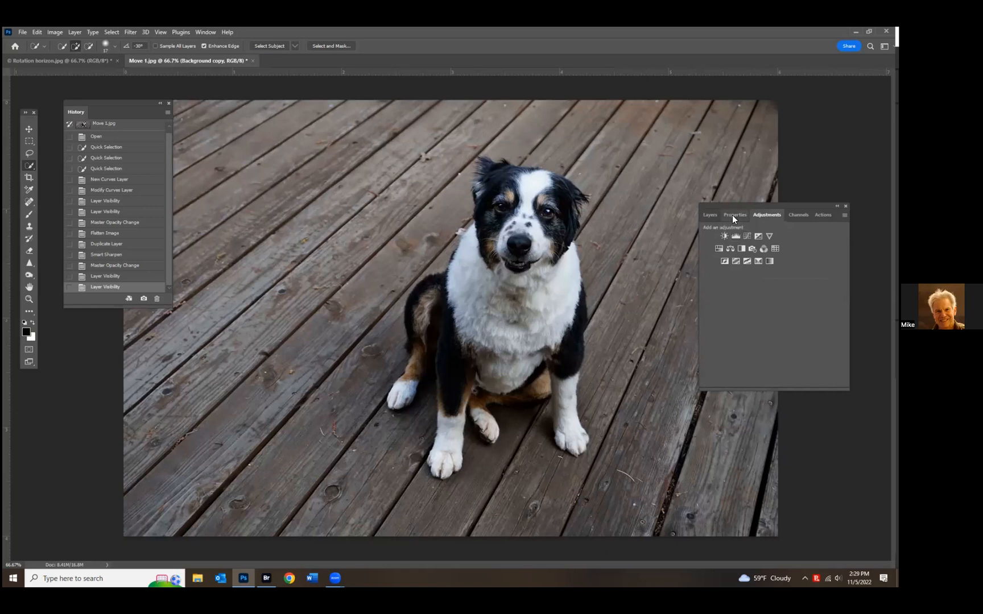
{"action": "left_click_drag", "start_coordinate": [736, 215], "coordinate": [646, 141]}
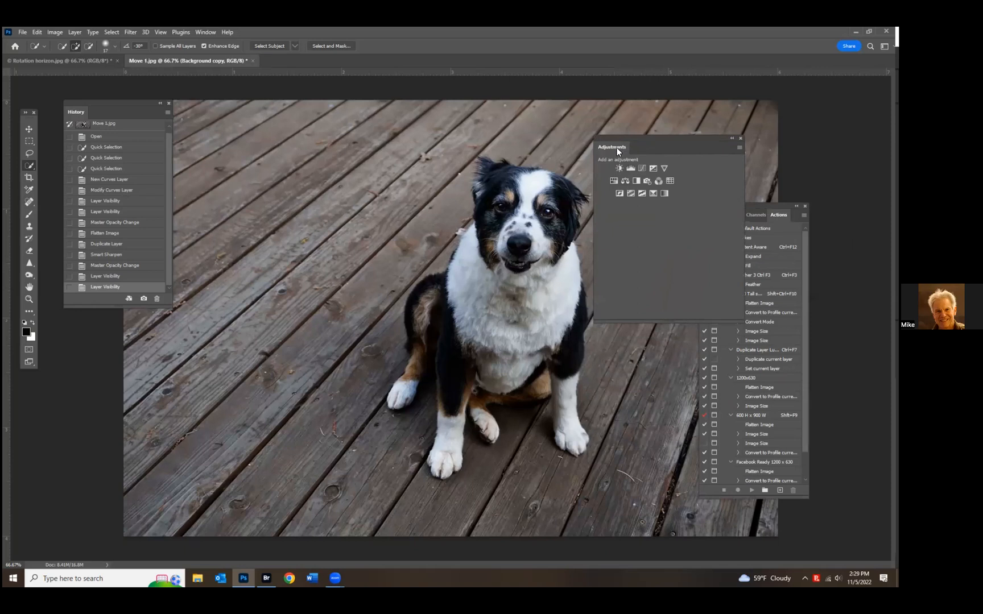
- Hide and show the floating Adjustments panel again, including closing its whole tab group once and reopening it
{"action": "left_click", "coordinate": [209, 34]}
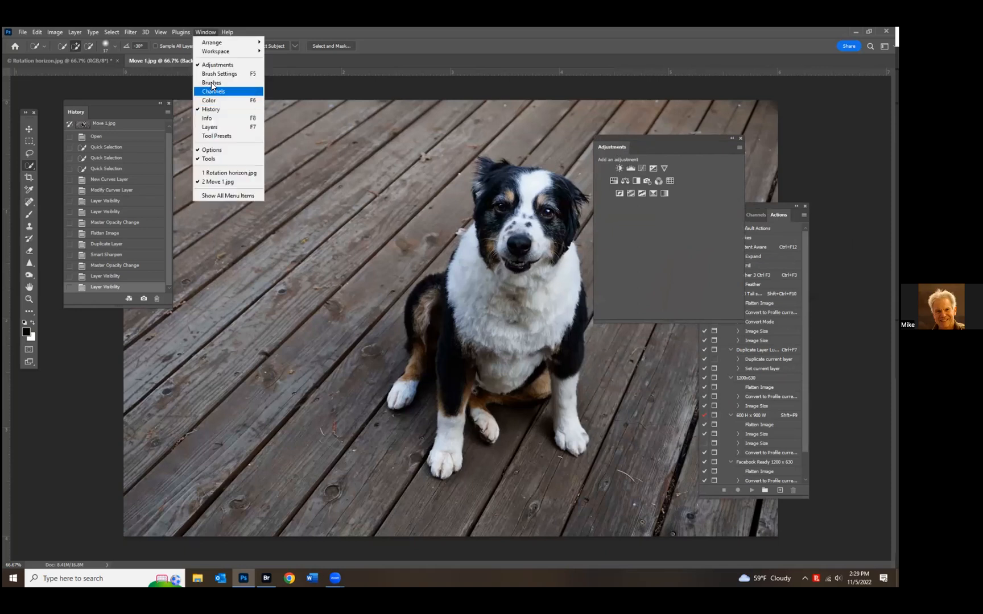
{"action": "left_click", "coordinate": [218, 65]}
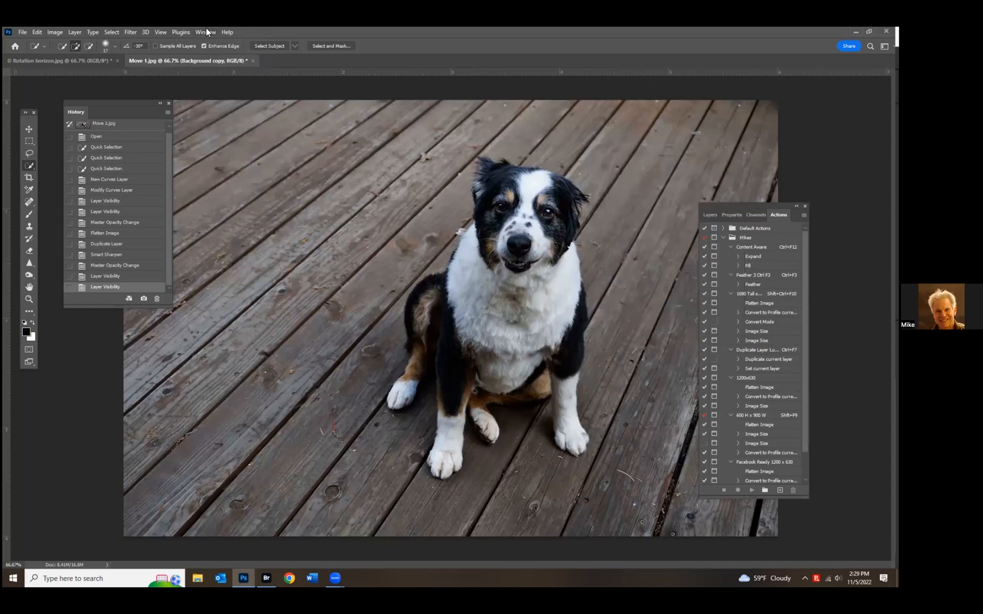
{"action": "left_click", "coordinate": [206, 29]}
{"action": "left_click", "coordinate": [221, 65]}
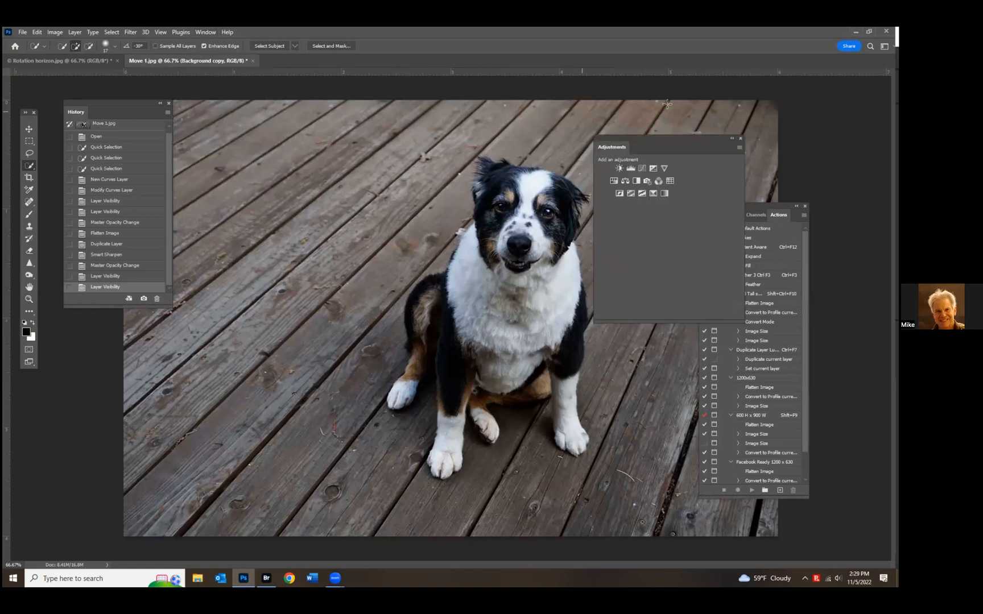
{"action": "left_click", "coordinate": [738, 147]}
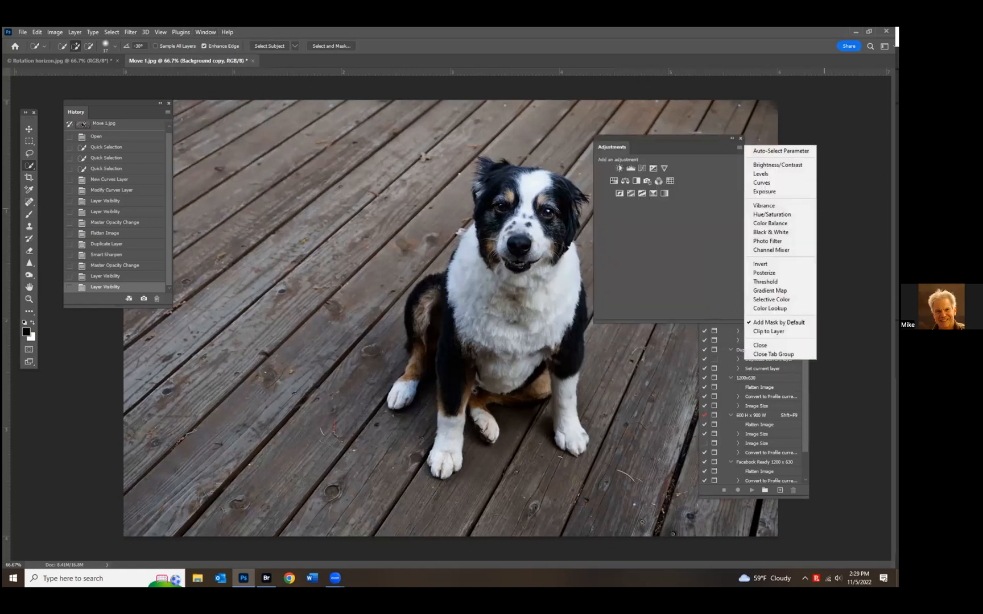
{"action": "left_click", "coordinate": [787, 353]}
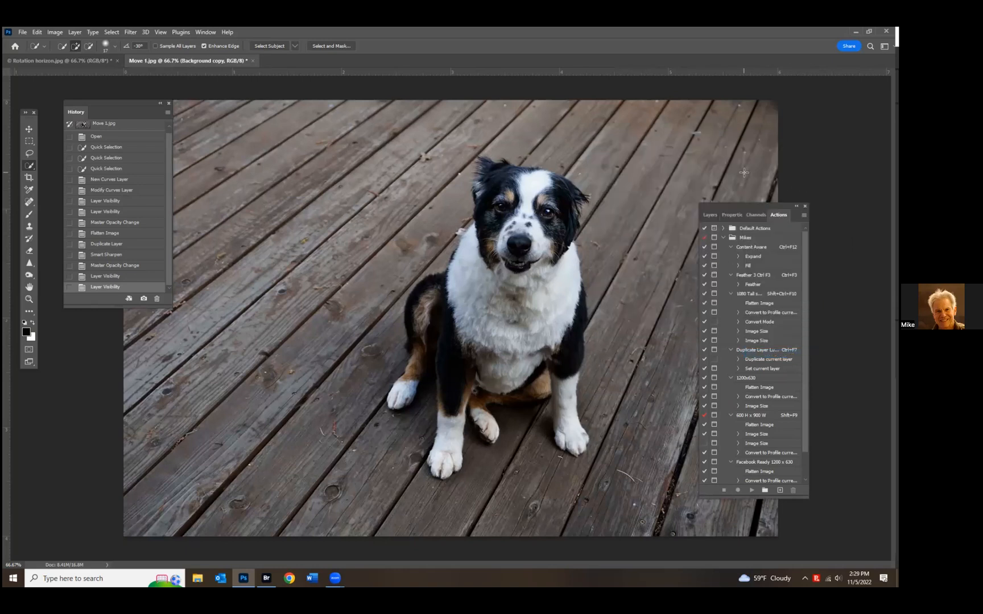
{"action": "left_click", "coordinate": [205, 32]}
{"action": "left_click", "coordinate": [219, 67]}
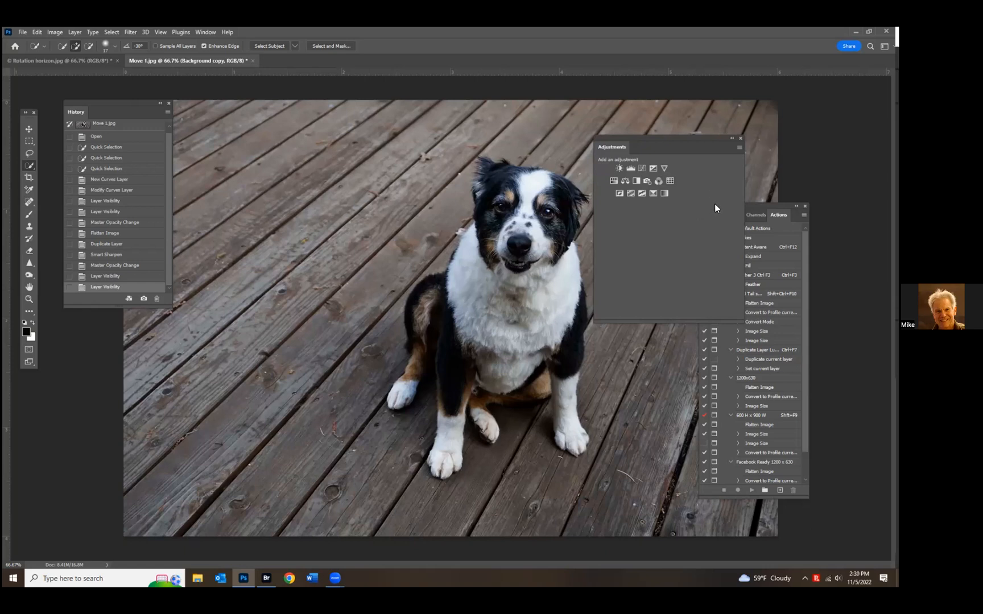
- Add a Levels and a Curves adjustment layer, and bend the RGB curve into an S shape for stronger contrast
{"action": "left_click", "coordinate": [630, 168]}
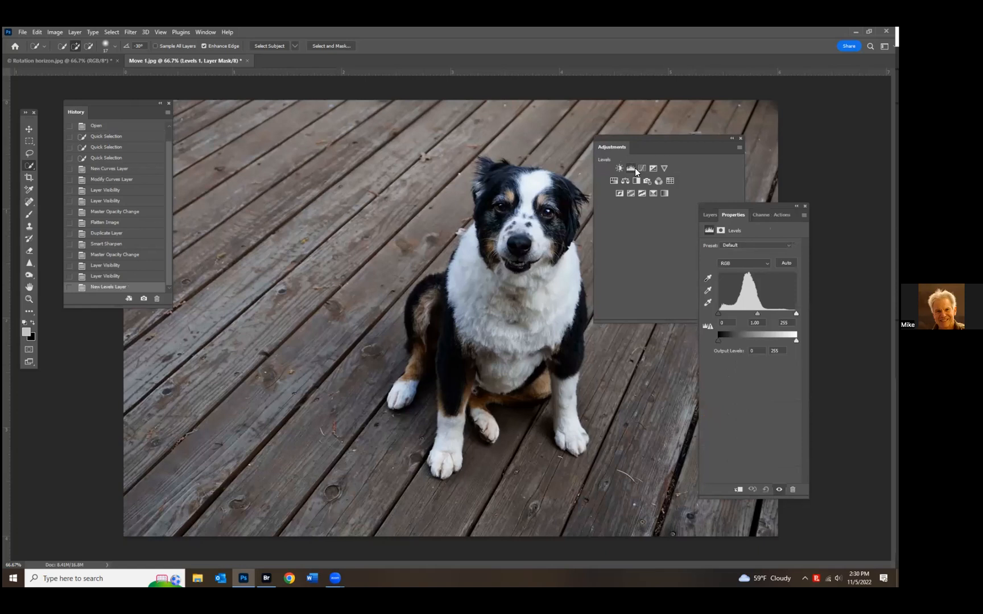
{"action": "left_click", "coordinate": [645, 169]}
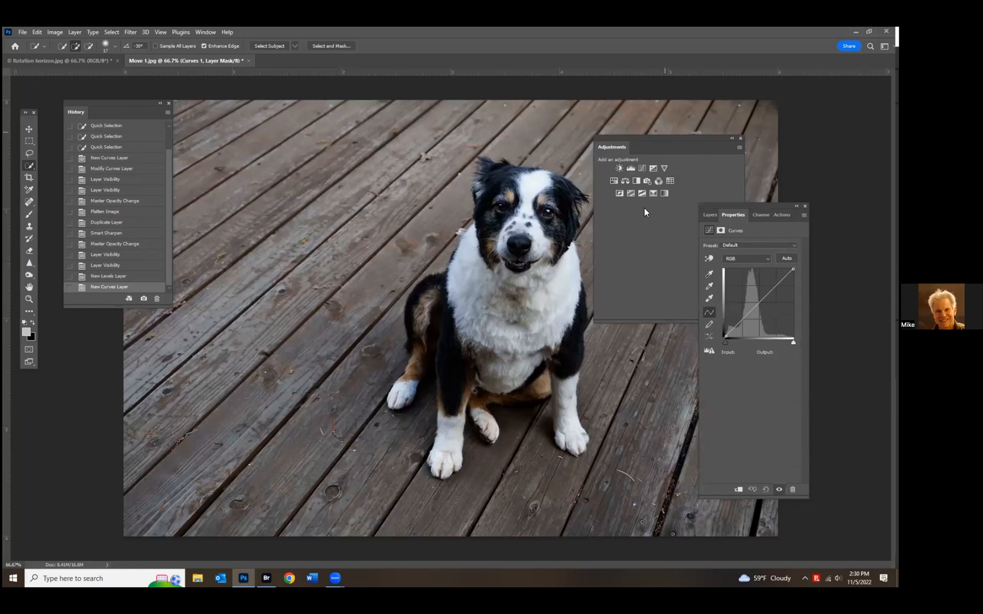
{"action": "left_click_drag", "start_coordinate": [750, 313], "coordinate": [760, 300]}
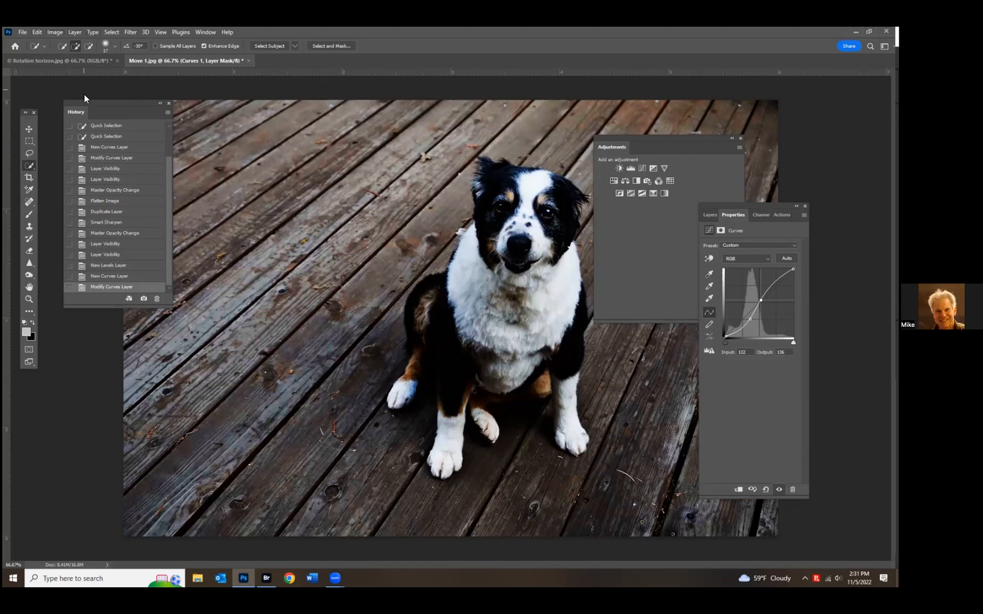
- Revert to the second Layer Visibility history state after the first Curves edit, show the layers, and flatten the image
{"action": "scroll", "coordinate": [101, 161], "scroll_direction": "up", "scroll_amount": 2}
{"action": "left_click", "coordinate": [102, 141]}
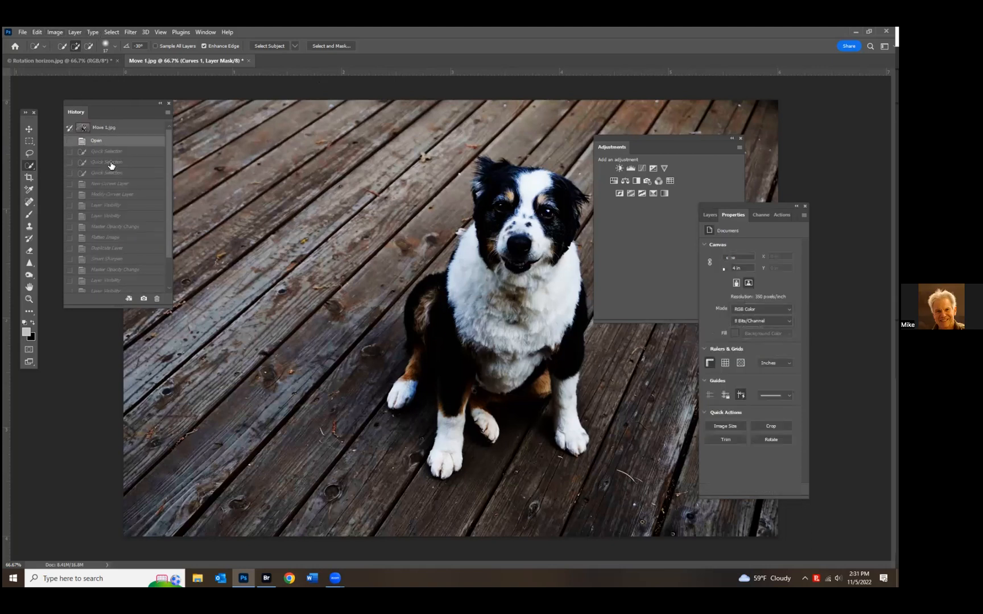
{"action": "left_click", "coordinate": [105, 216]}
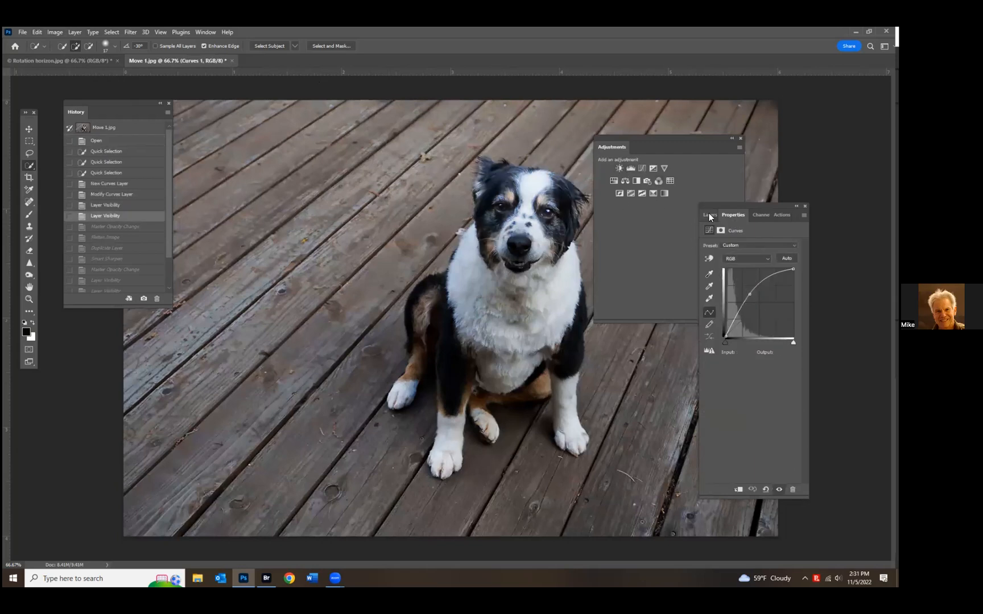
{"action": "left_click", "coordinate": [710, 215]}
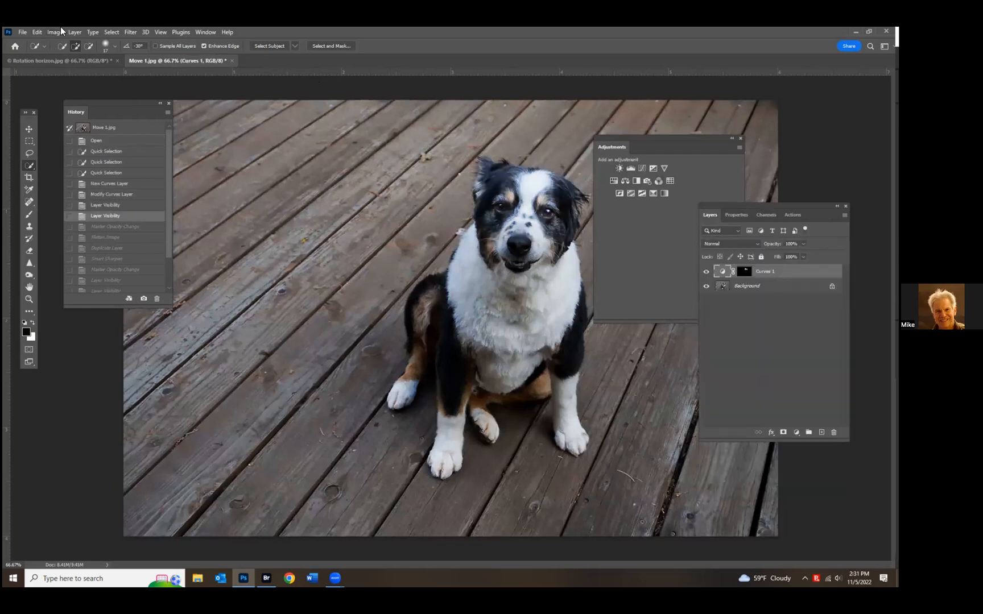
{"action": "left_click", "coordinate": [75, 32]}
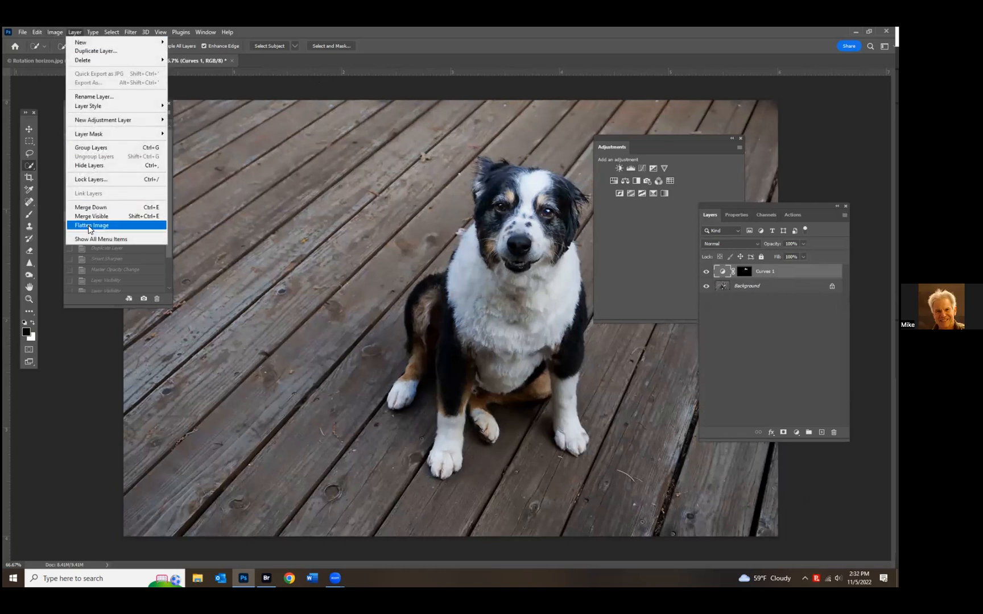
{"action": "left_click", "coordinate": [88, 225]}
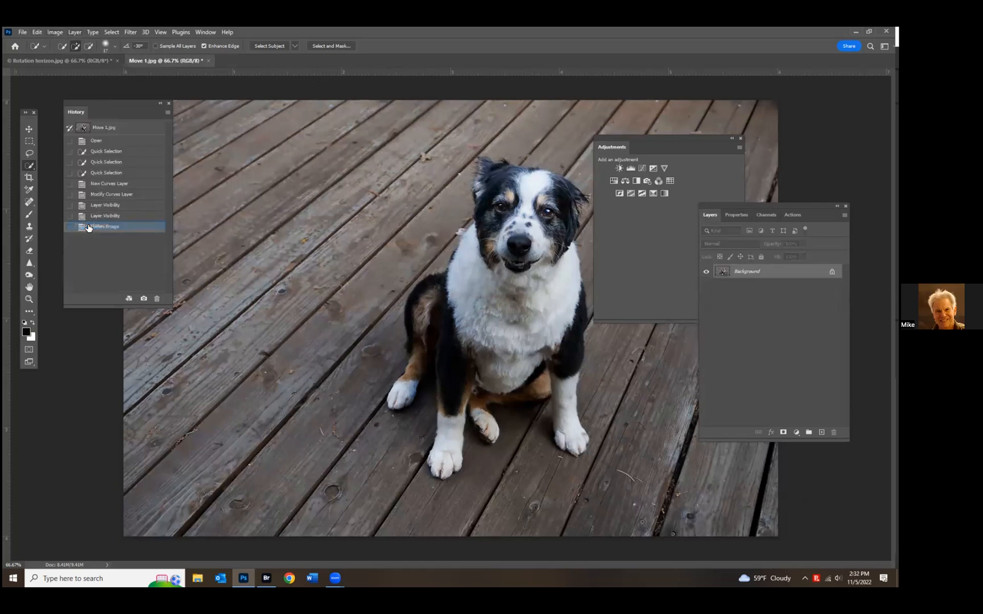
- Resize the image in pixels to a height of 1080, keeping the proportions and resampling on
{"action": "left_click", "coordinate": [55, 33]}
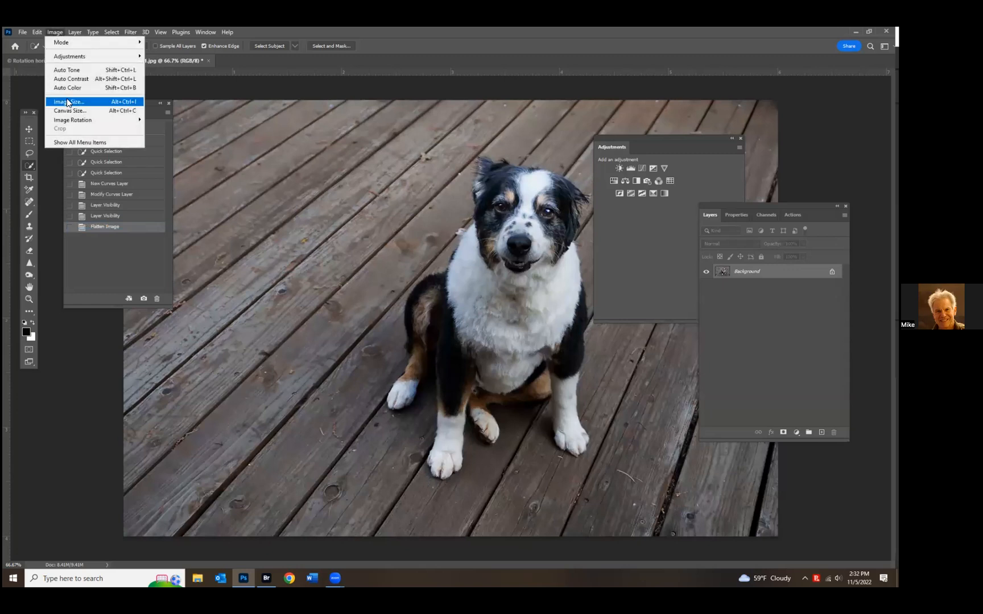
{"action": "left_click", "coordinate": [67, 102]}
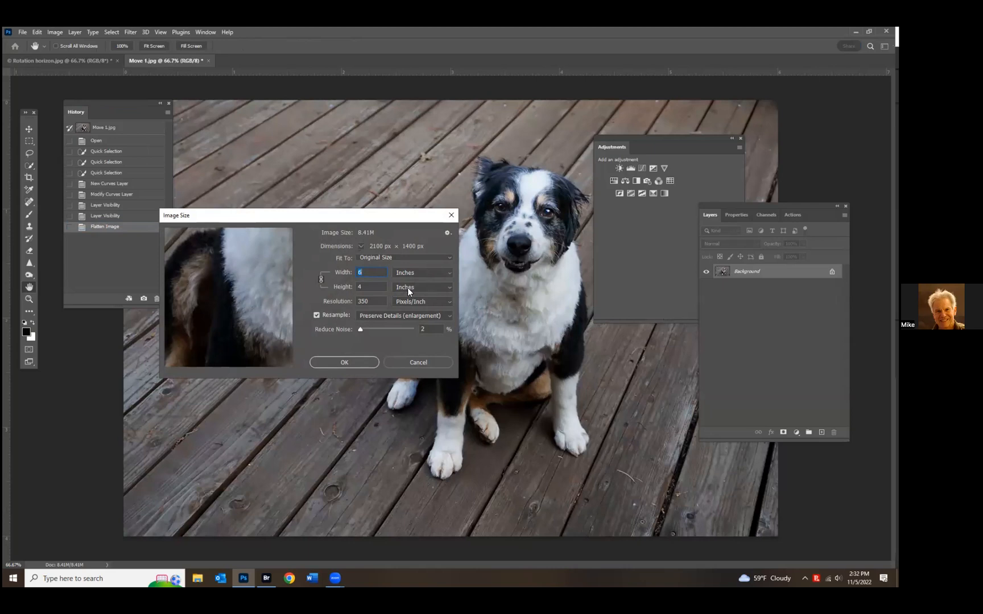
{"action": "left_click", "coordinate": [433, 276]}
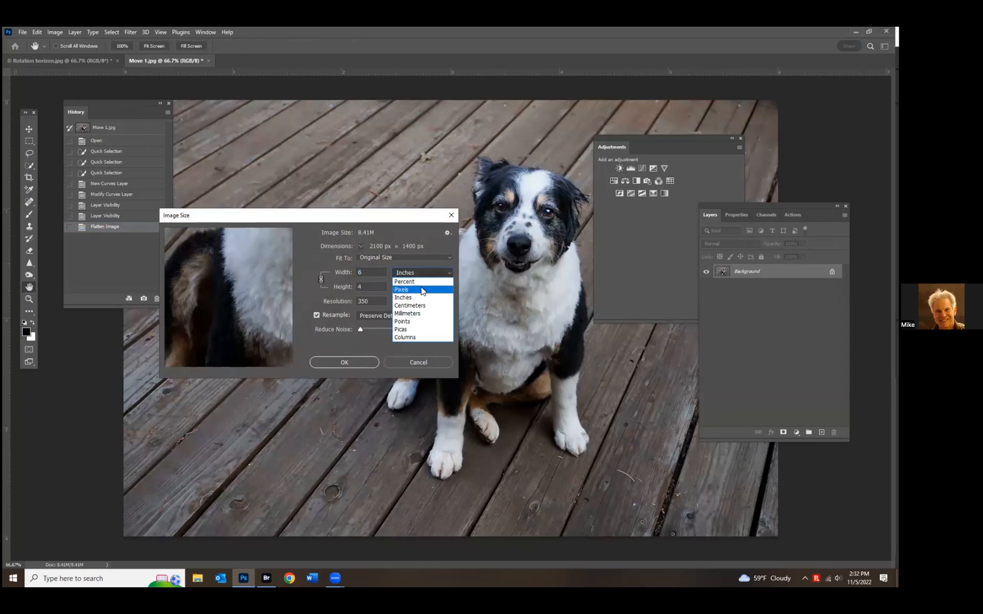
{"action": "left_click", "coordinate": [421, 290]}
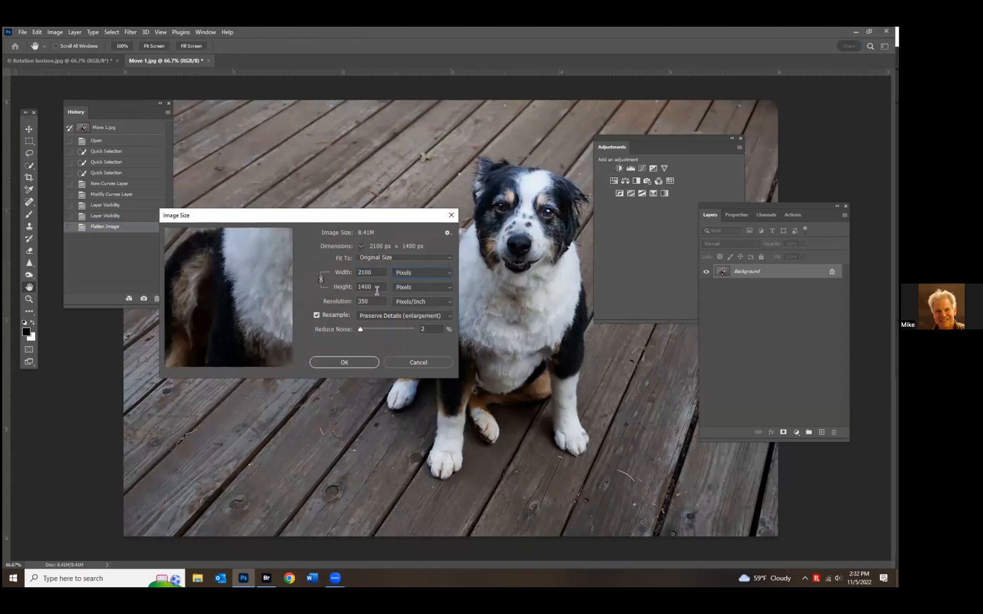
{"action": "left_click", "coordinate": [344, 290]}
{"action": "type", "text": "1080"}
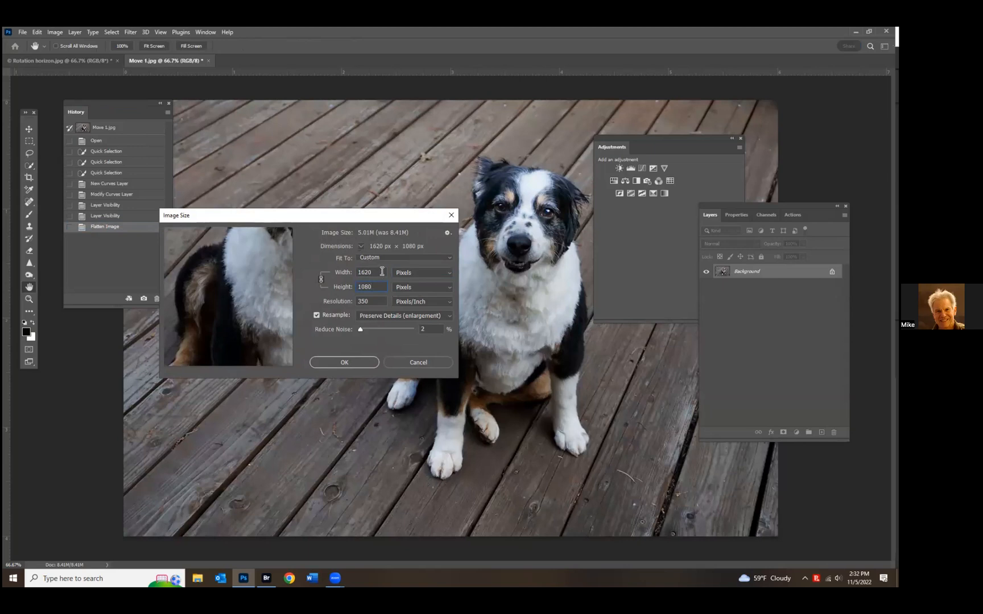
{"action": "left_click", "coordinate": [342, 363]}
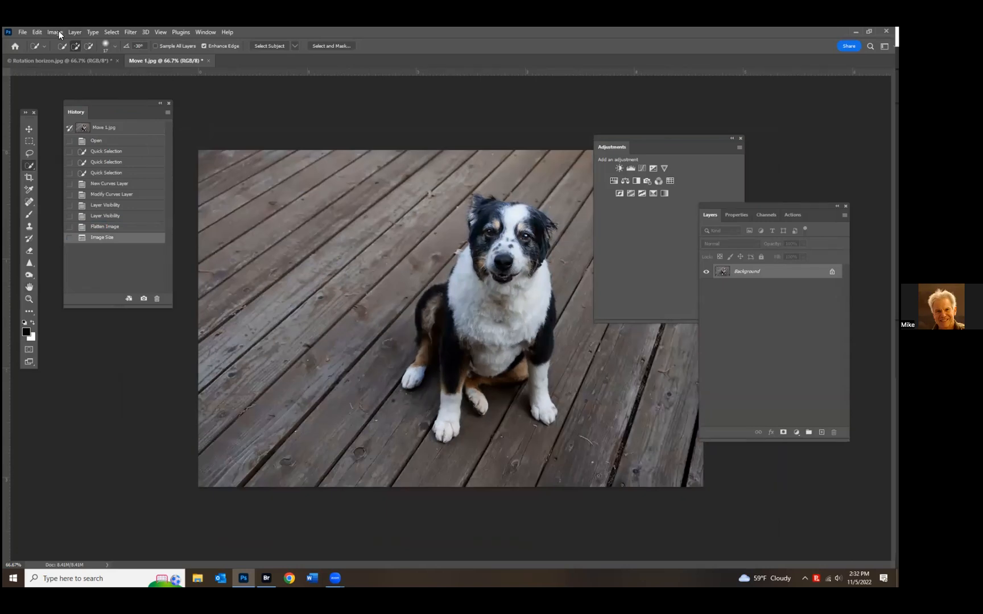
- Duplicate the background layer as Background copy and select the dog with the automatic subject selection
{"action": "left_click", "coordinate": [75, 32]}
{"action": "left_click", "coordinate": [92, 50]}
{"action": "left_click", "coordinate": [452, 137]}
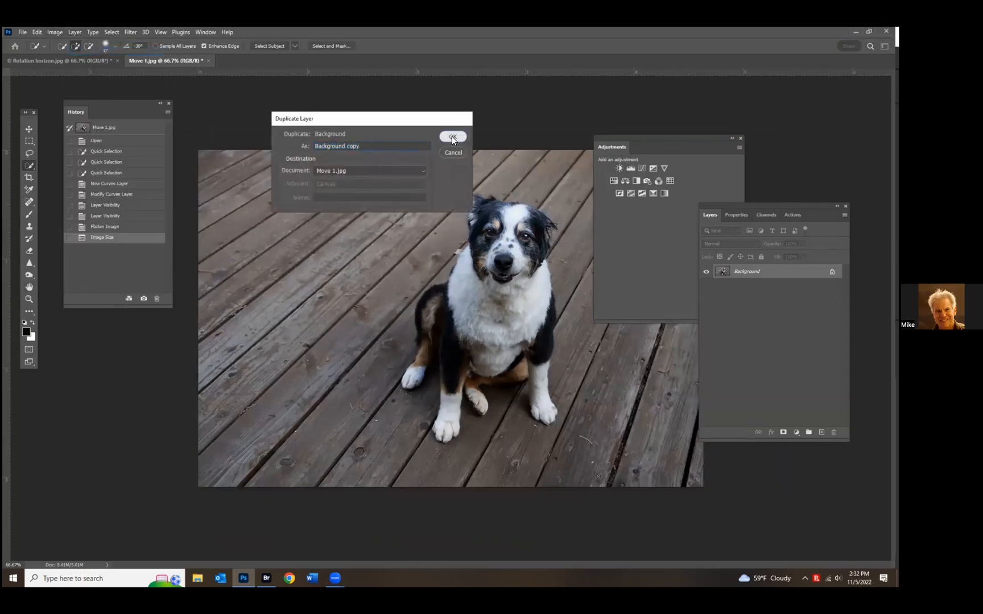
{"action": "left_click", "coordinate": [107, 34]}
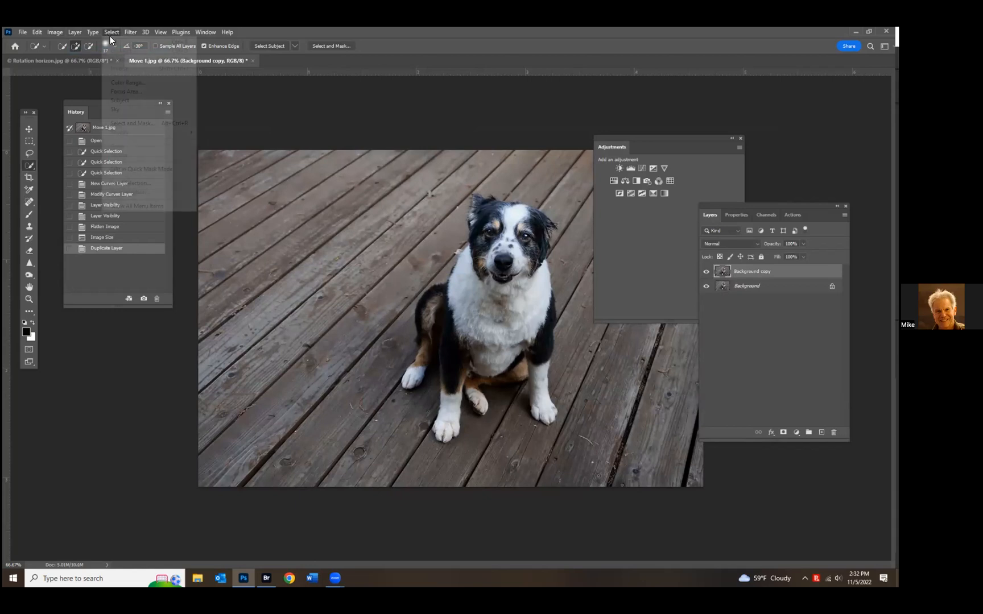
{"action": "left_click", "coordinate": [126, 101]}
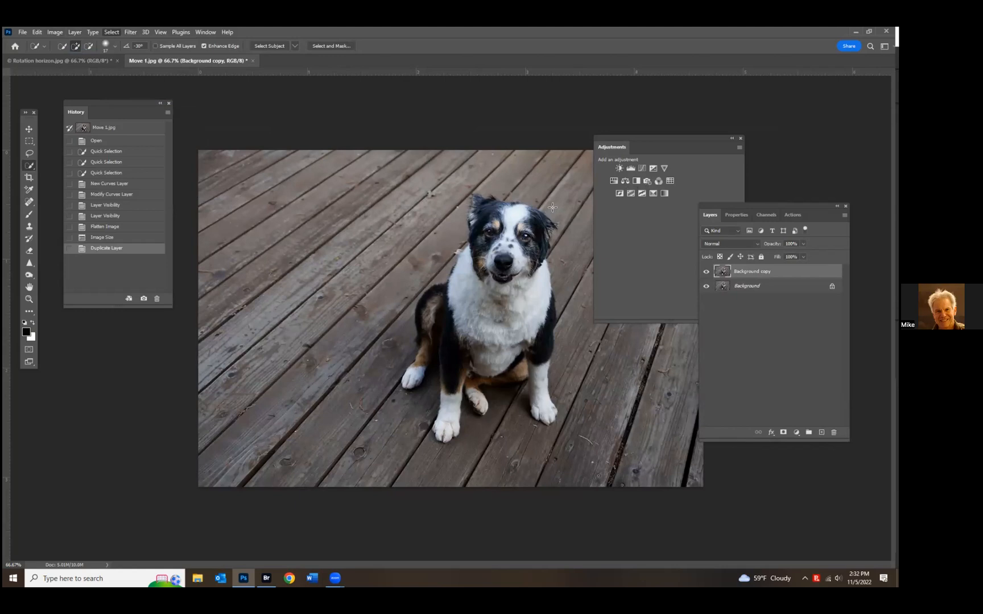
- Apply Smart Sharpen to the selected dog with an amount of 60% and a radius of 0.8 px
{"action": "left_click", "coordinate": [132, 33]}
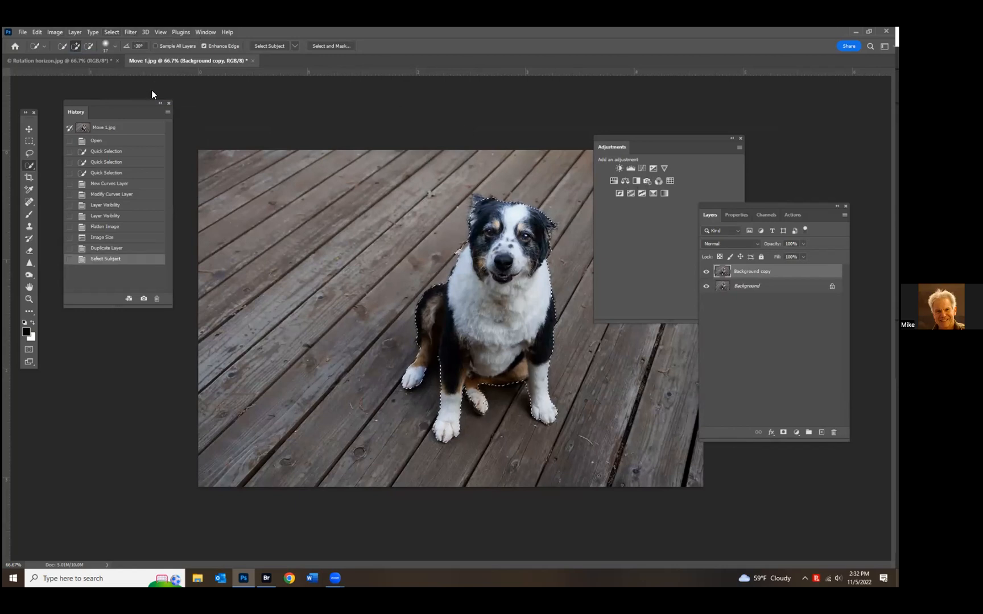
{"action": "left_click", "coordinate": [118, 33]}
{"action": "left_click", "coordinate": [132, 33]}
{"action": "mouse_move", "coordinate": [211, 97]}
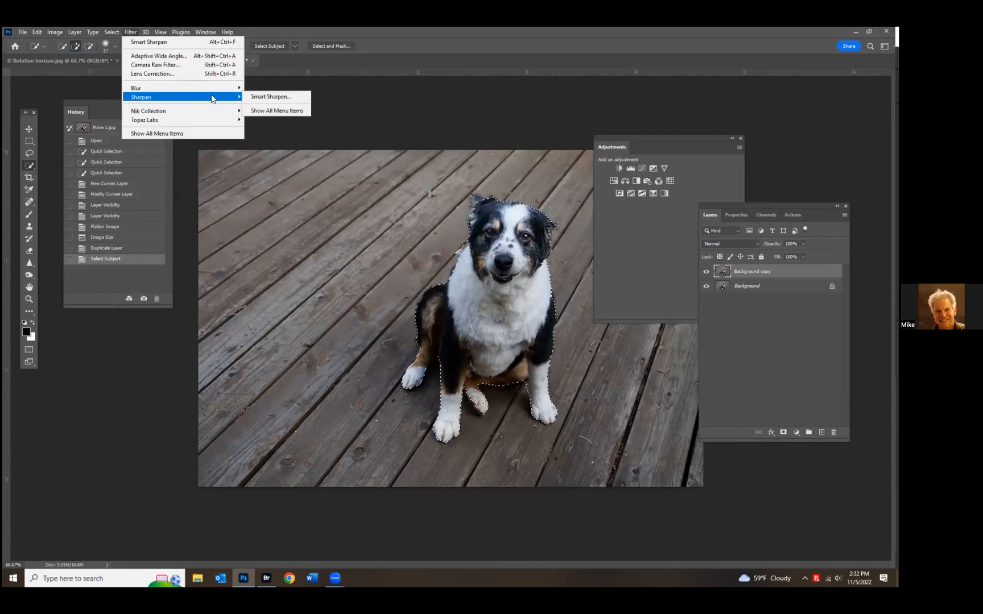
{"action": "left_click", "coordinate": [259, 97]}
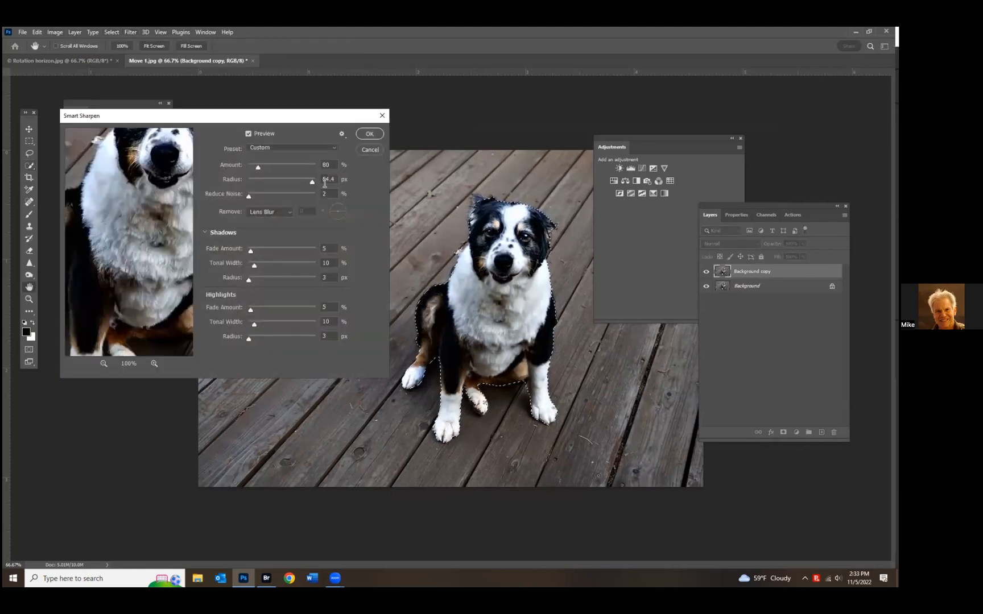
{"action": "type", "text": ".8"}
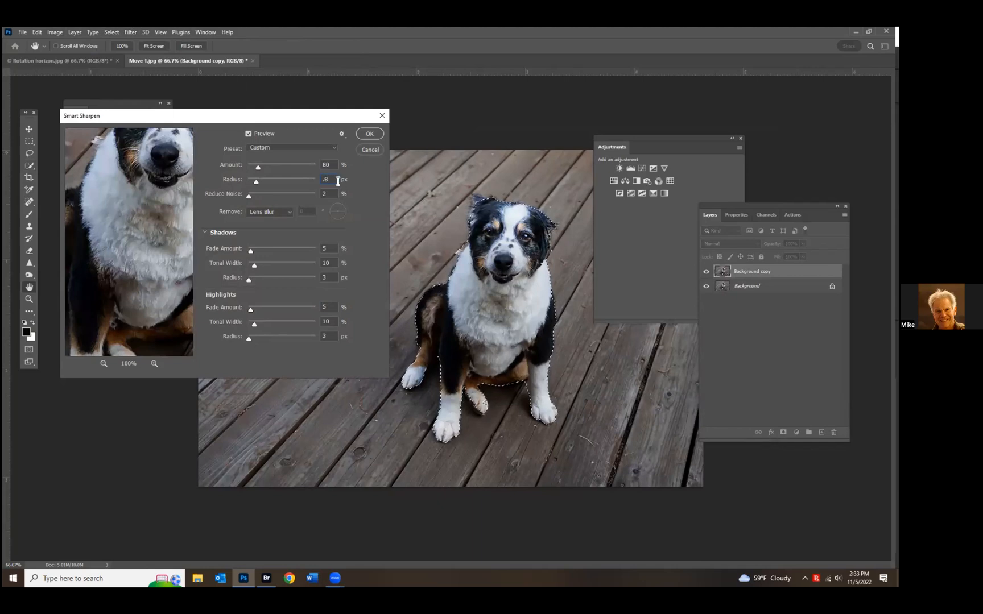
{"action": "double_click", "coordinate": [327, 165]}
{"action": "type", "text": "60"}
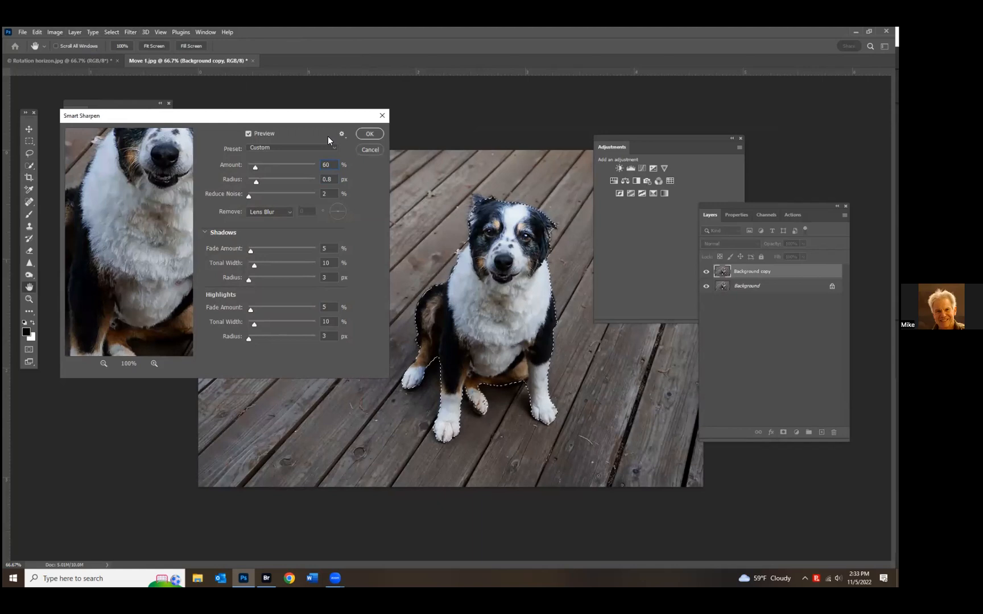
{"action": "left_click", "coordinate": [364, 137]}
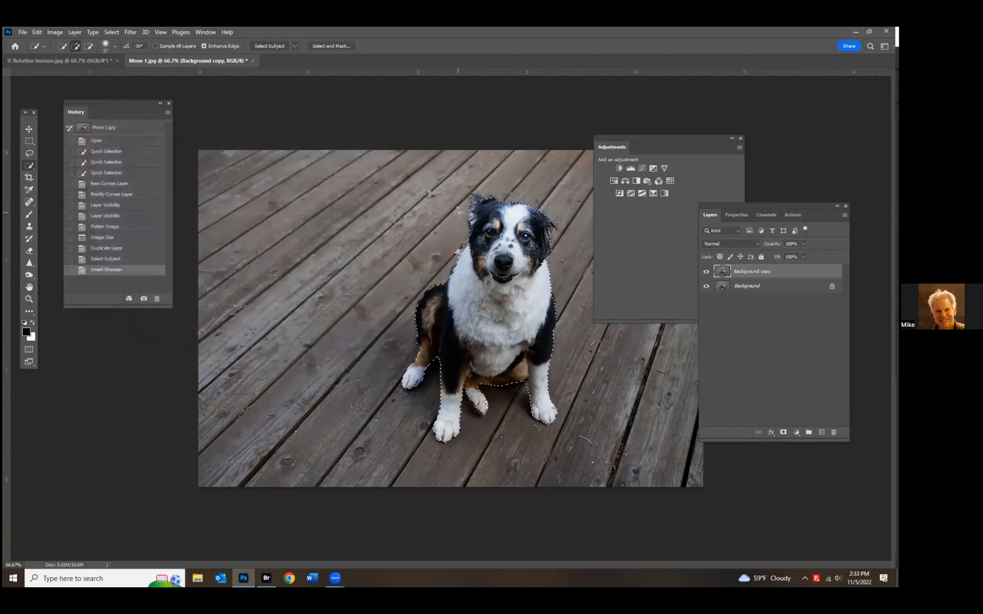
- Deselect the dog and compare the photo at 100% with the sharpened copy hidden and shown
{"action": "key", "text": "ctrl+d"}
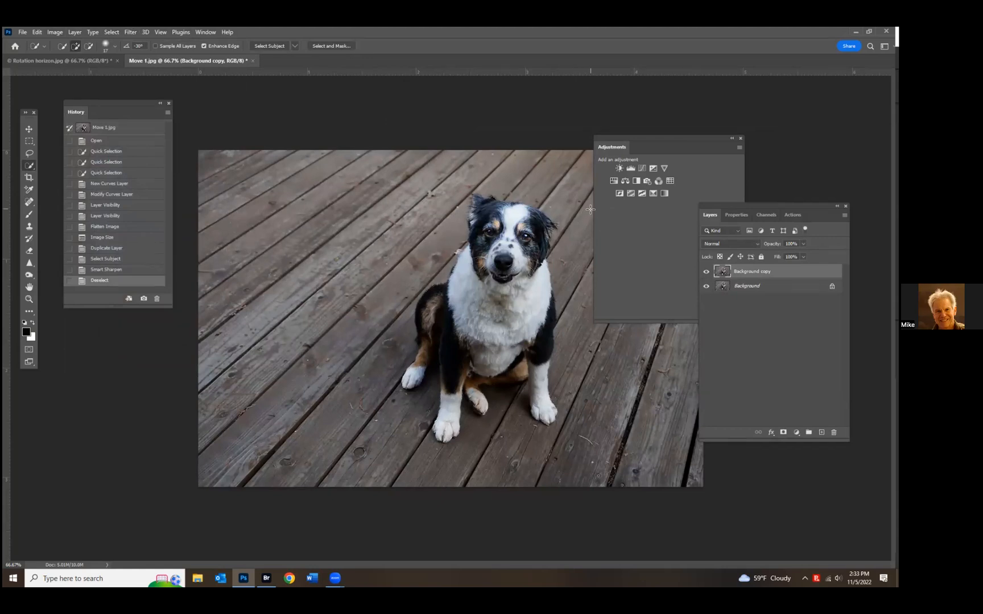
{"action": "key", "text": "ctrl+1"}
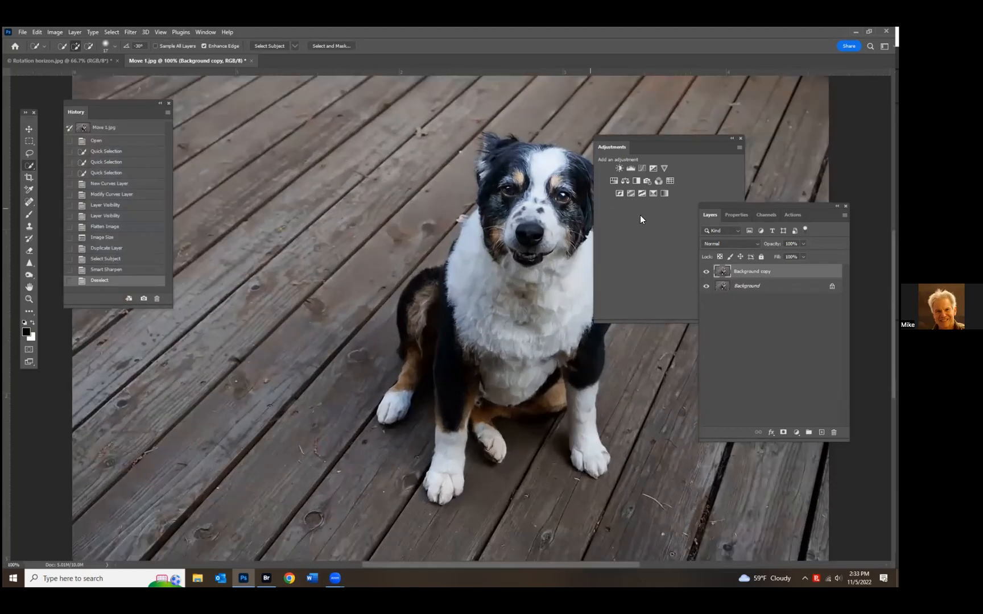
{"action": "left_click", "coordinate": [706, 272]}
{"action": "left_click", "coordinate": [705, 273]}
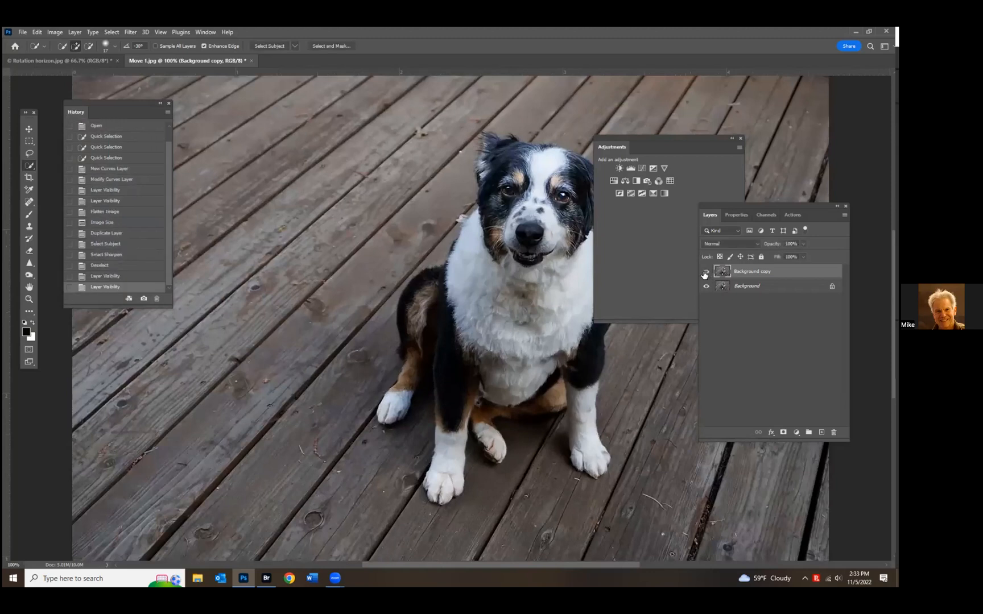
{"action": "left_click", "coordinate": [705, 272]}
{"action": "left_click", "coordinate": [705, 273]}
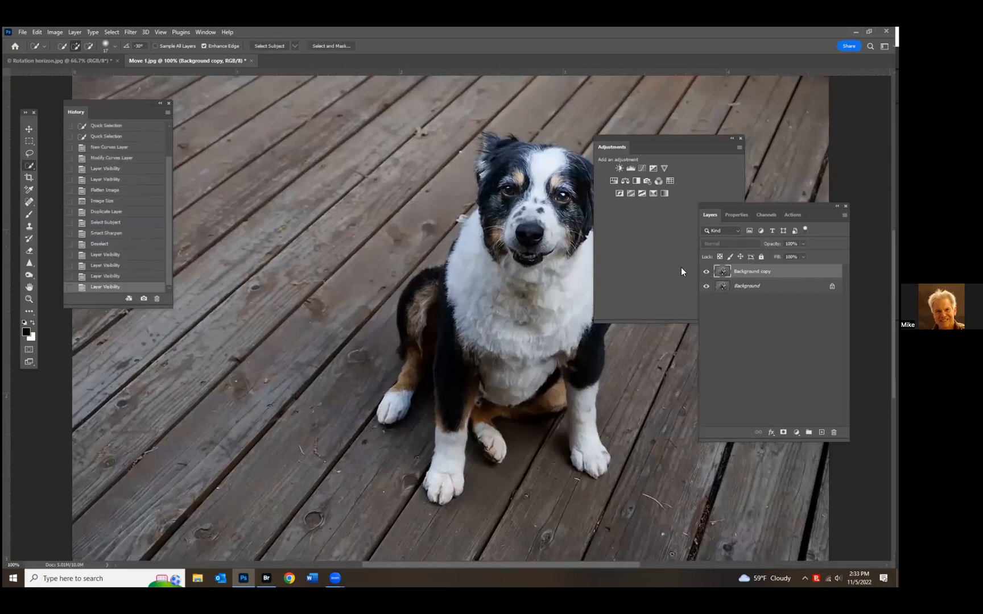
- Quick-export the sharpened dog photo as a JPG named KODY in the Pictures folder
{"action": "key", "text": "ctrl+minus"}
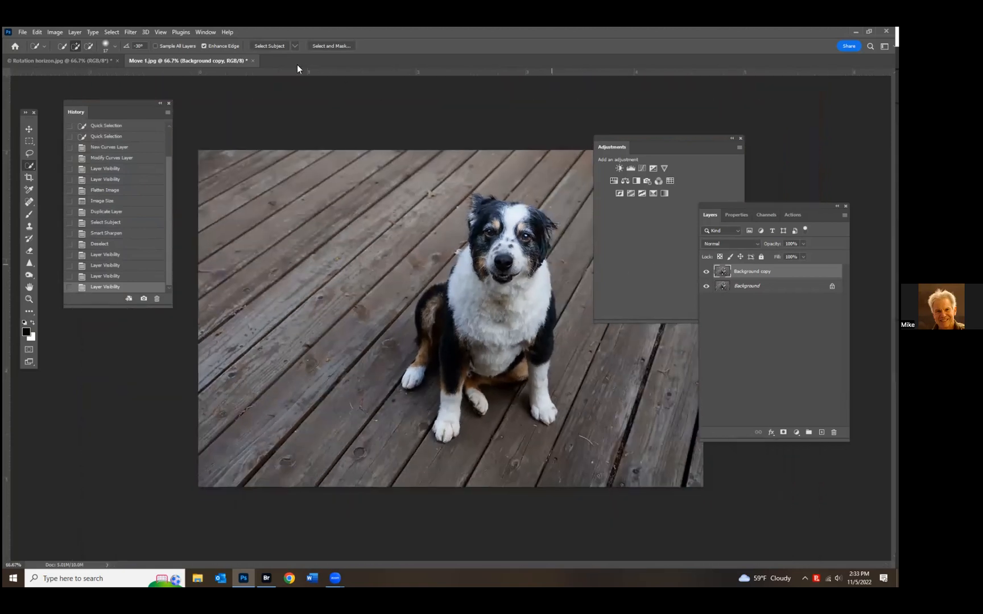
{"action": "left_click", "coordinate": [23, 32]}
{"action": "mouse_move", "coordinate": [85, 150]}
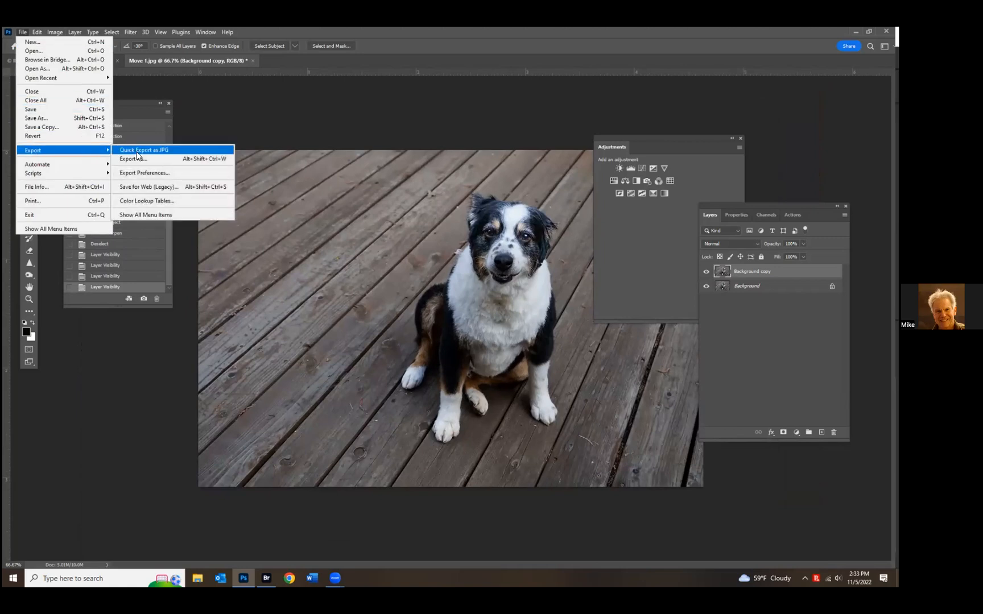
{"action": "left_click", "coordinate": [142, 152]}
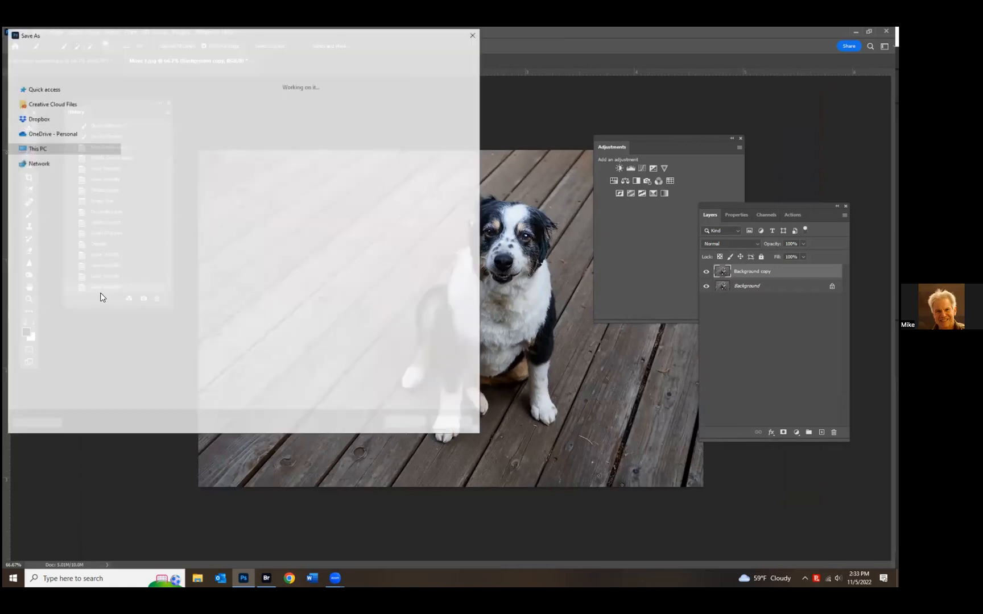
{"action": "type", "text": "KODY"}
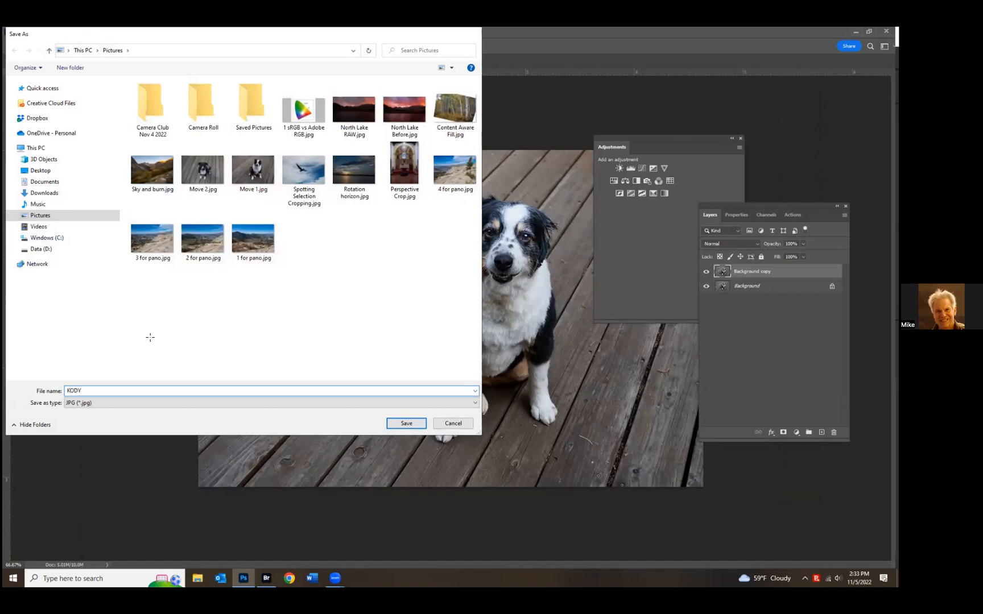
{"action": "key", "text": "Return"}
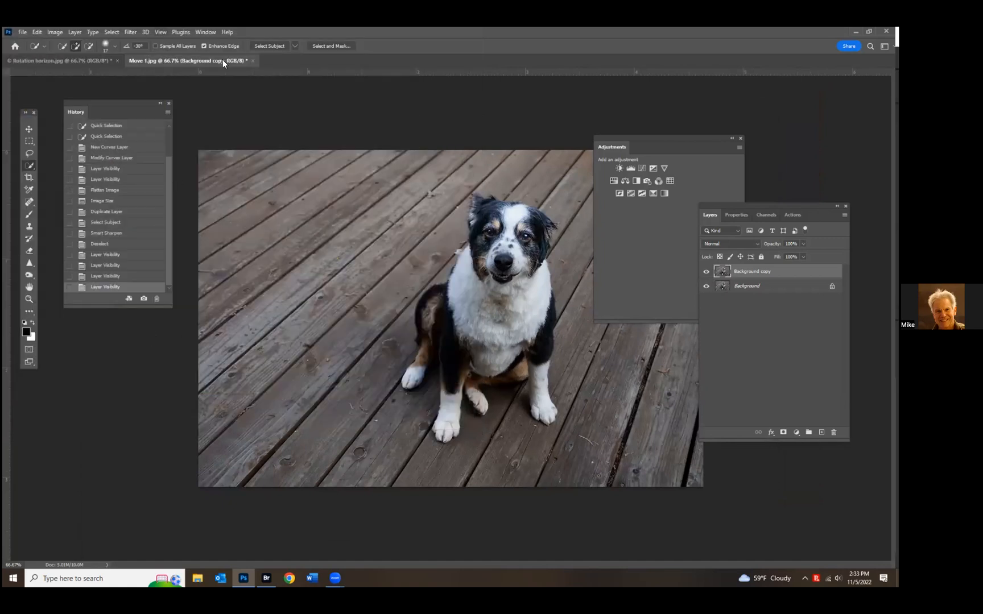
- Close Move 1.jpg and Rotation horizon.jpg without saving their changes
{"action": "key", "text": "ctrl+w"}
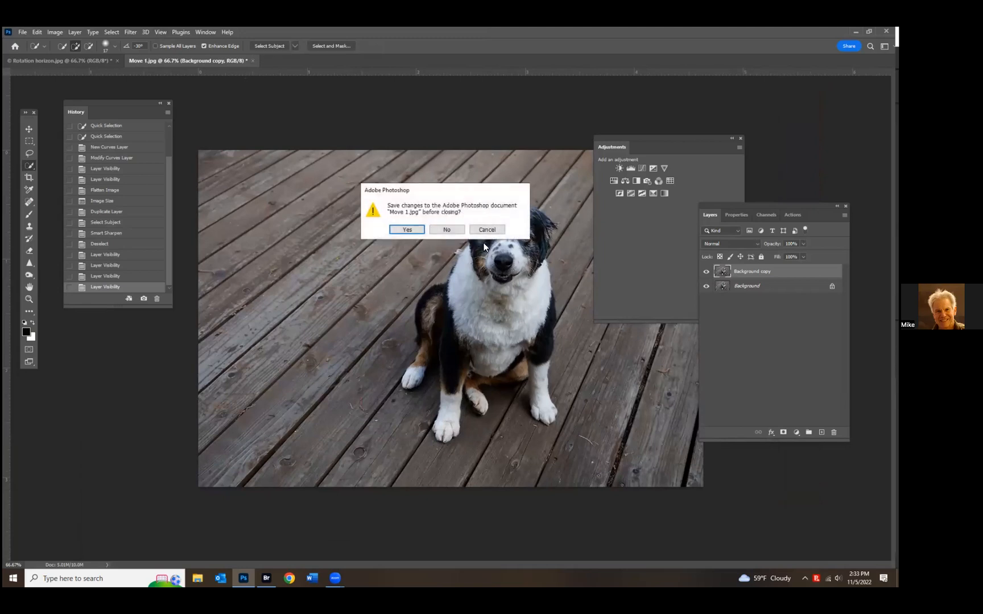
{"action": "left_click", "coordinate": [447, 230]}
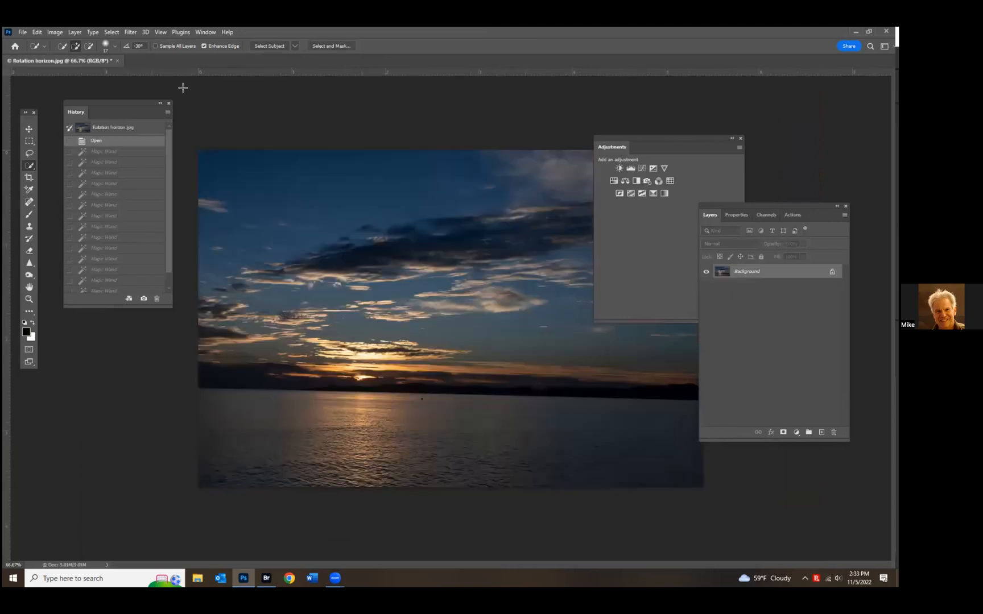
{"action": "left_click", "coordinate": [117, 61]}
{"action": "left_click", "coordinate": [447, 229]}
- Switch to Bridge, open Move 1.jpg in Photoshop, and check Move 2.jpg in Bridge's Pictures folder before returning to Photoshop
{"action": "left_click", "coordinate": [267, 573]}
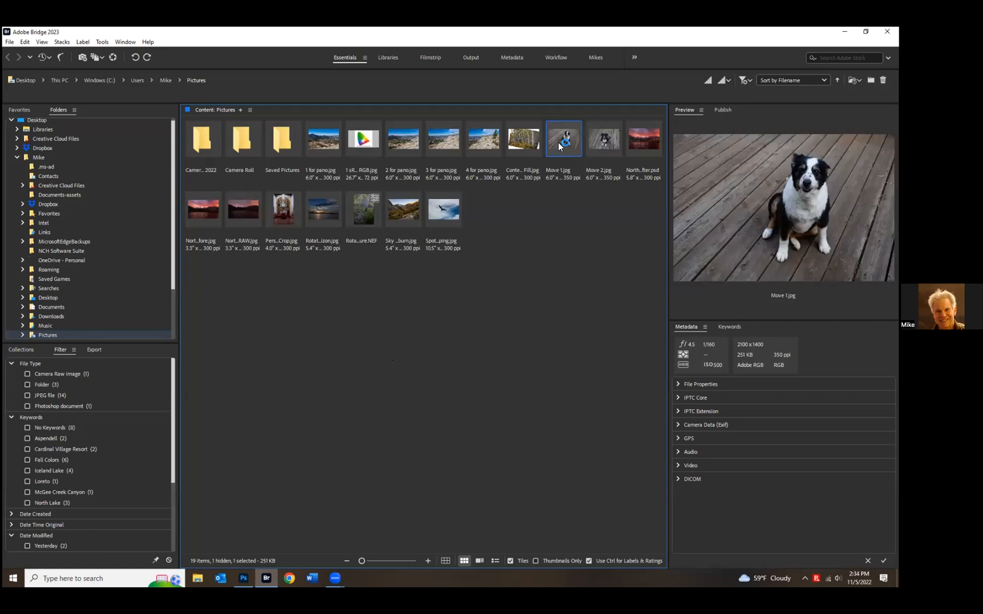
{"action": "double_click", "coordinate": [558, 142]}
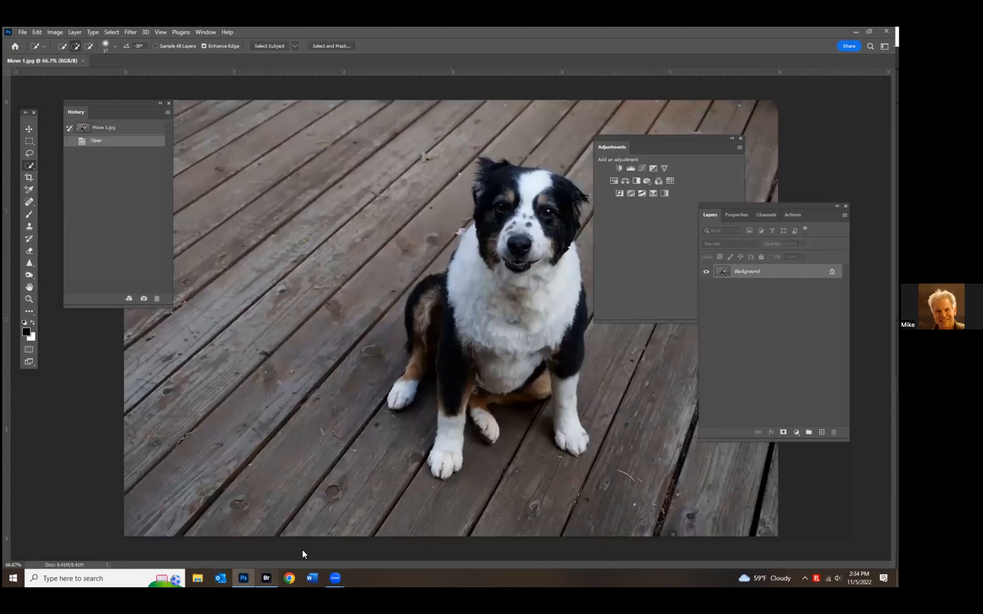
{"action": "left_click", "coordinate": [266, 578]}
{"action": "left_click", "coordinate": [599, 144]}
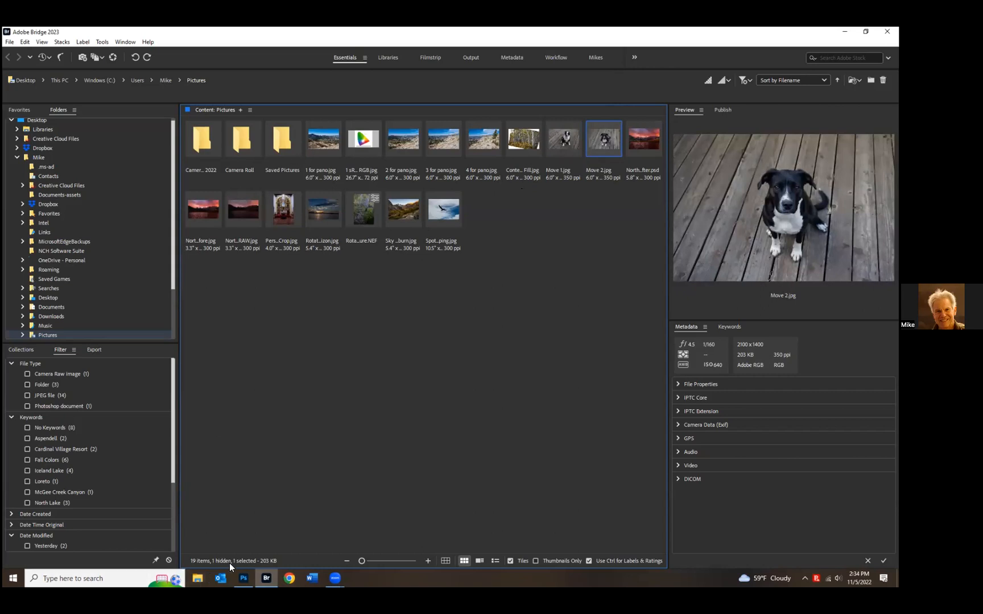
{"action": "left_click", "coordinate": [241, 573]}
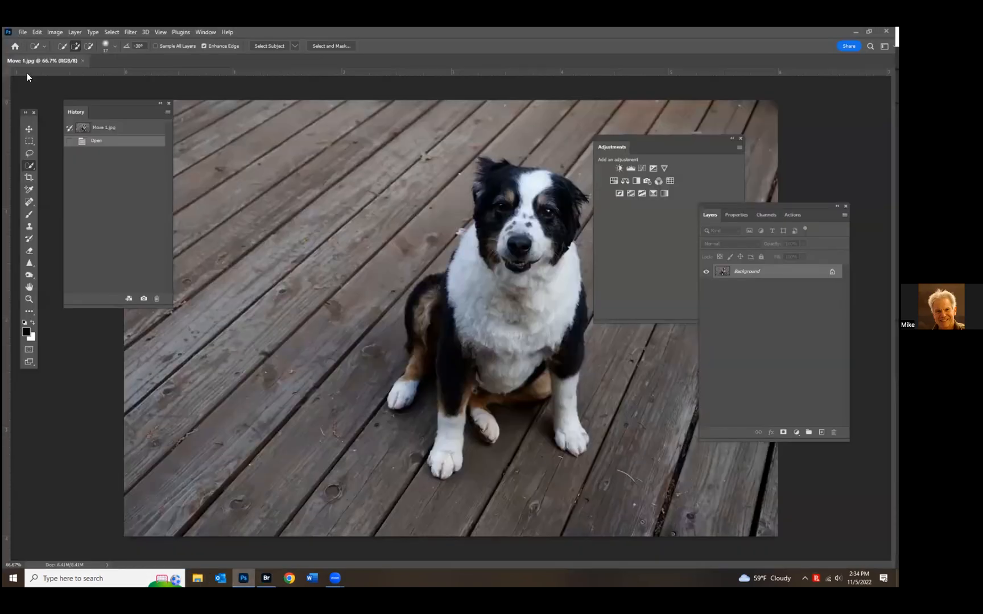
{"action": "left_click", "coordinate": [22, 31]}
{"action": "mouse_move", "coordinate": [62, 78]}
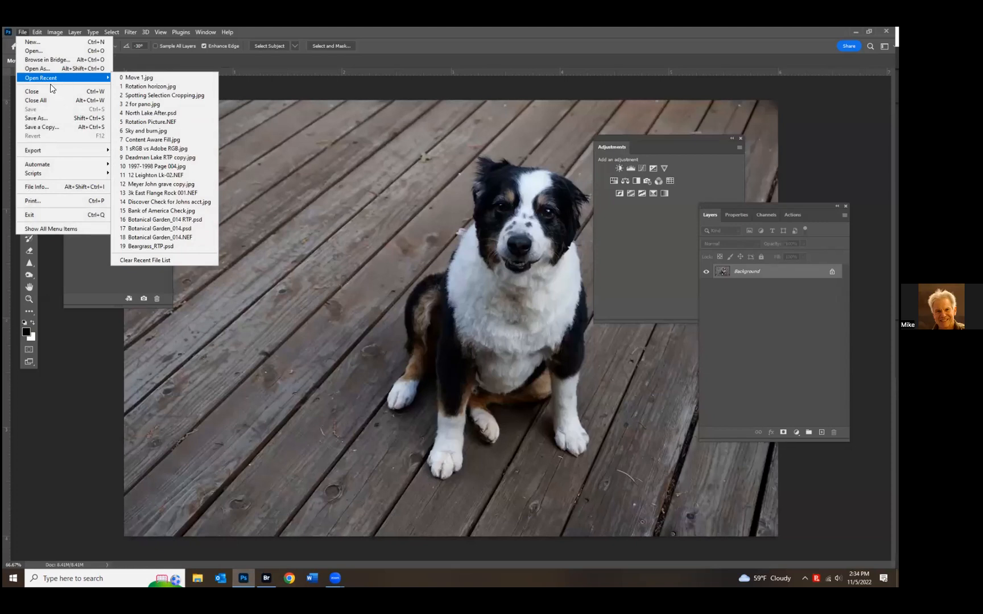
{"action": "mouse_move", "coordinate": [34, 150]}
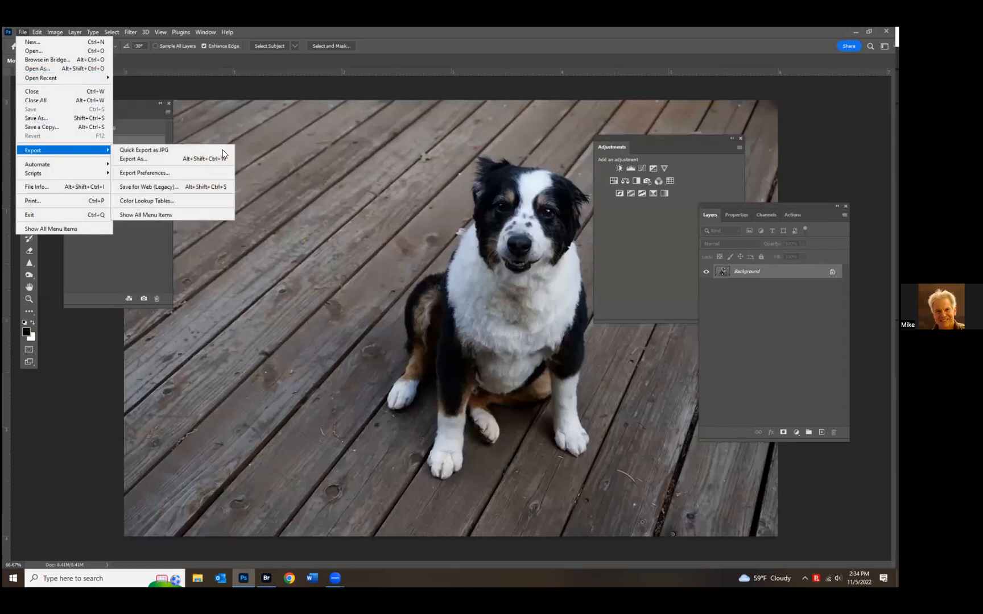
{"action": "left_click", "coordinate": [176, 151]}
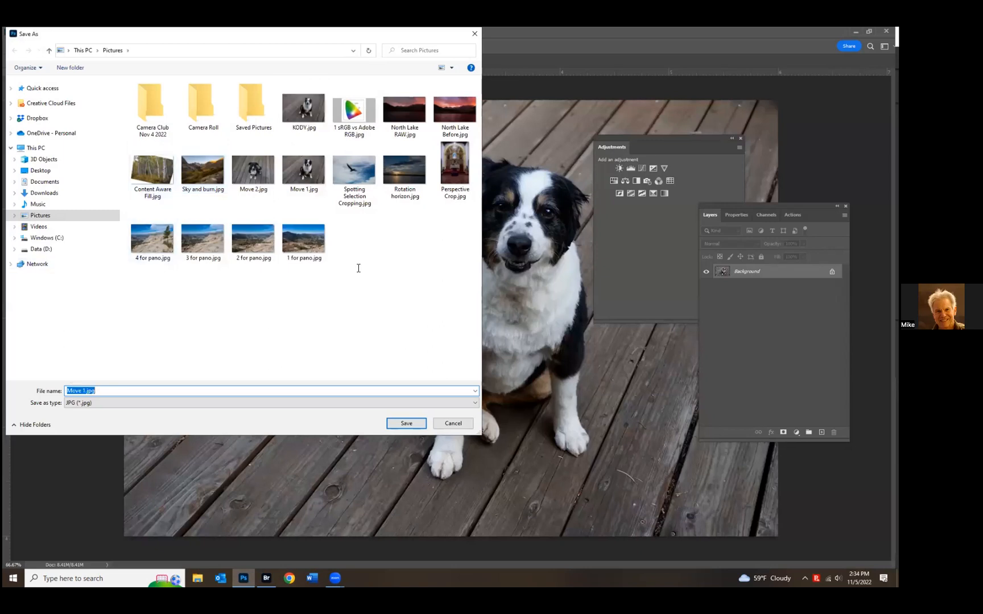
{"action": "left_click", "coordinate": [460, 422]}
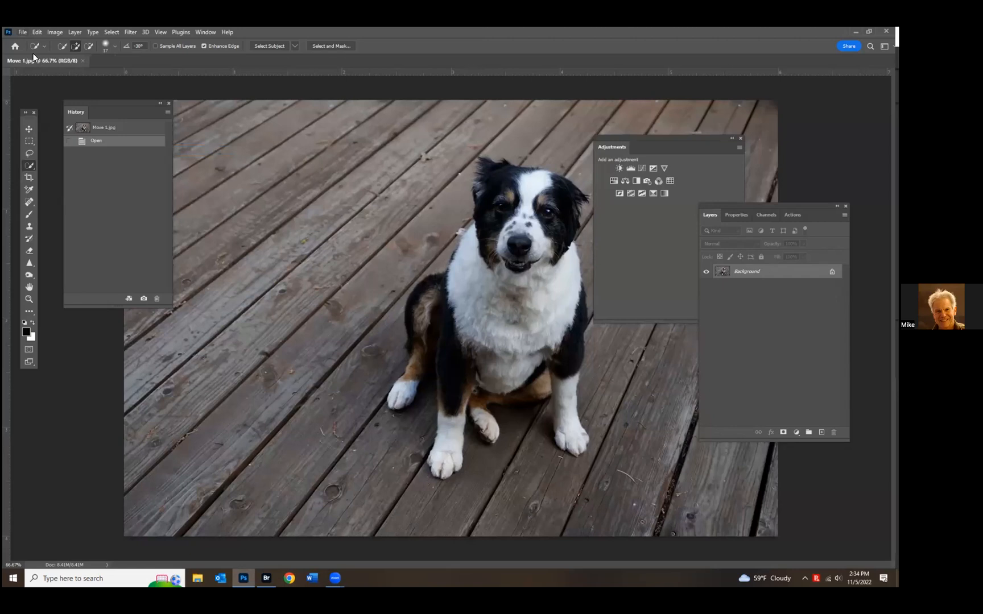
- Open KODY.jpg from the Pictures folder, assigning it the sRGB IEC61966-2.1 profile
{"action": "left_click", "coordinate": [22, 31]}
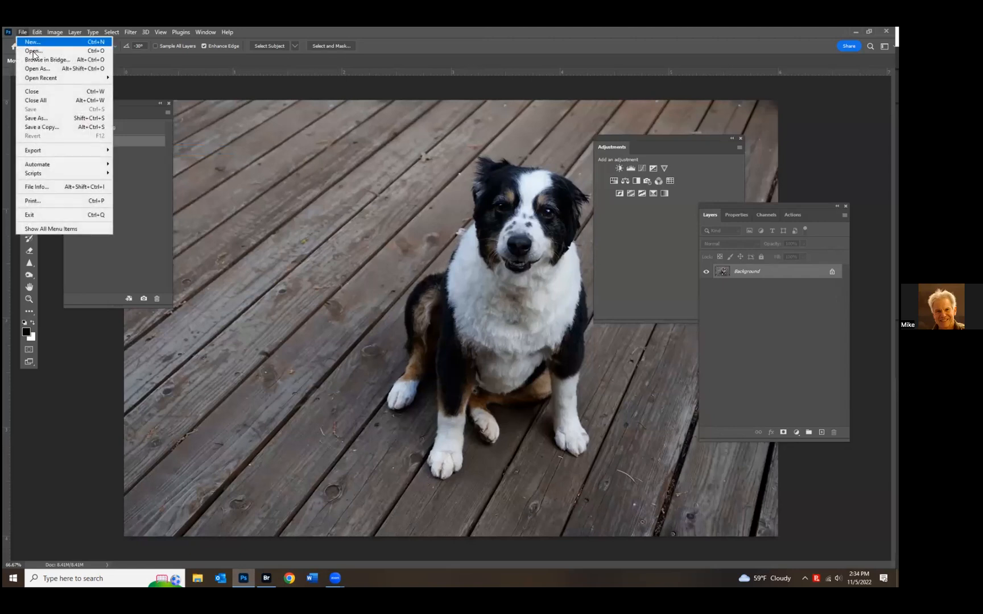
{"action": "left_click", "coordinate": [32, 58]}
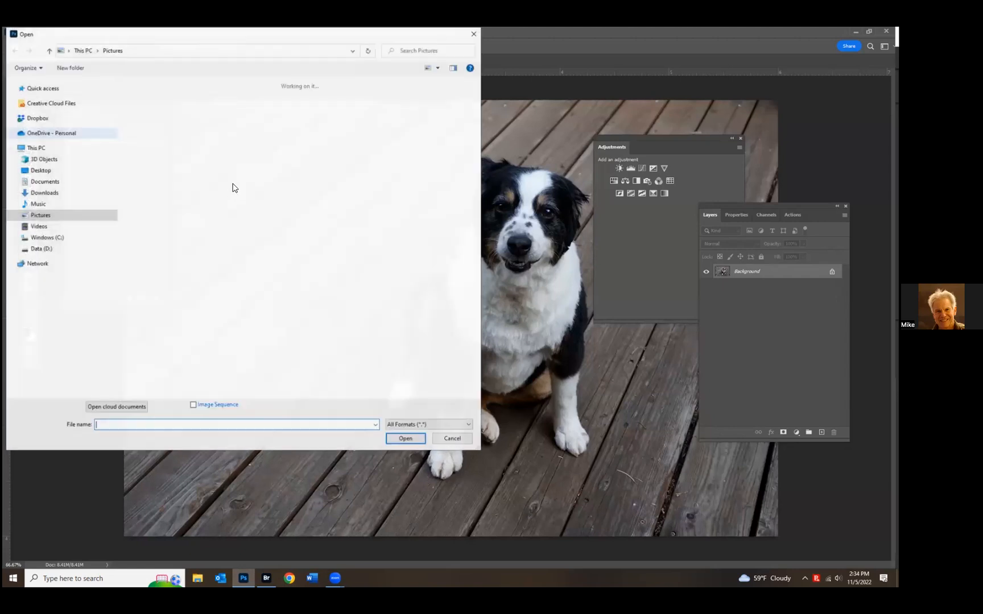
{"action": "left_click", "coordinate": [302, 109]}
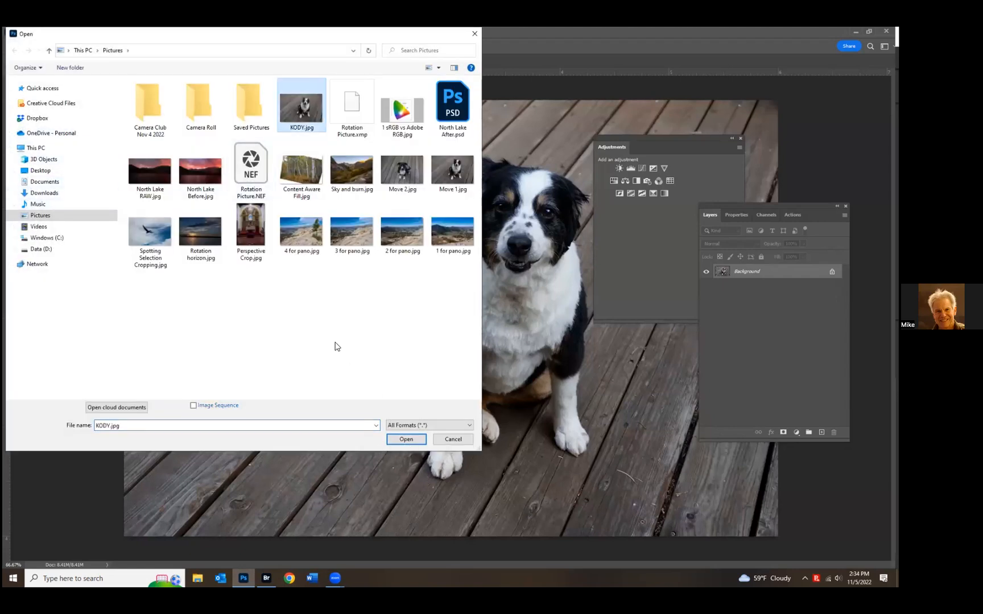
{"action": "left_click", "coordinate": [404, 440]}
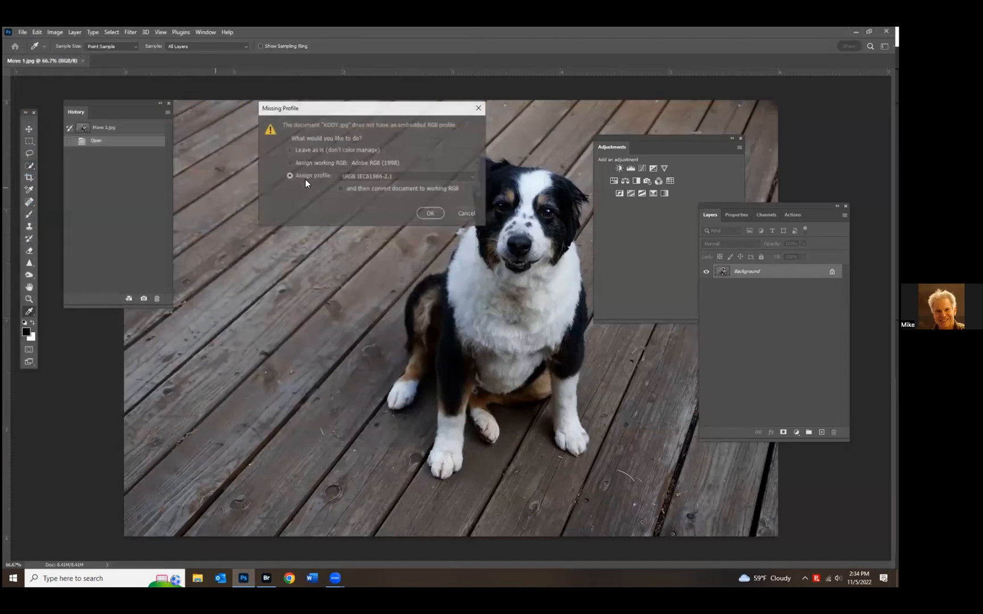
{"action": "left_click", "coordinate": [431, 214]}
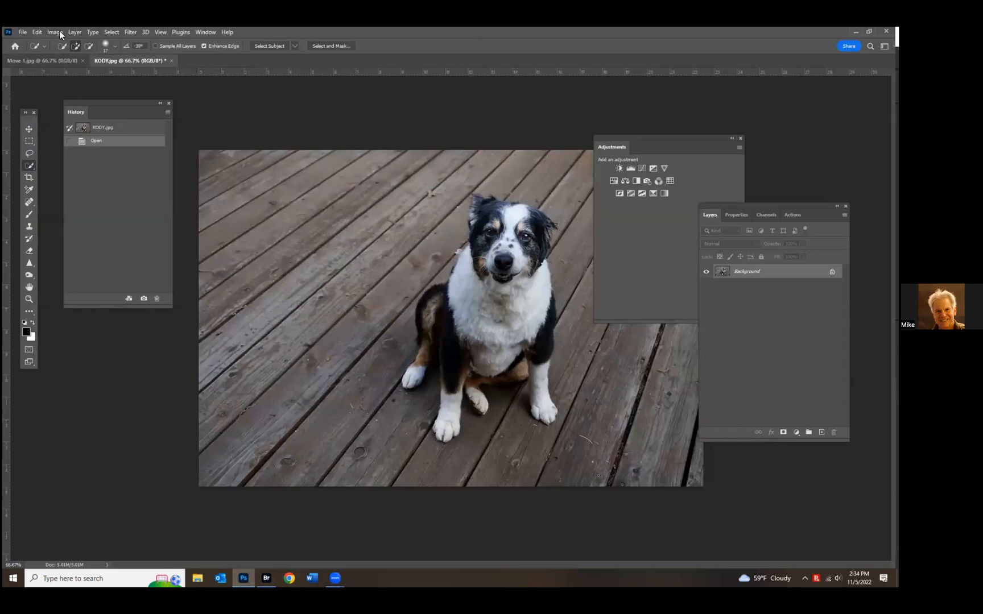
- Check the pixel dimensions and resolution of KODY.jpg with Image Size
{"action": "left_click", "coordinate": [57, 32]}
{"action": "left_click", "coordinate": [85, 102]}
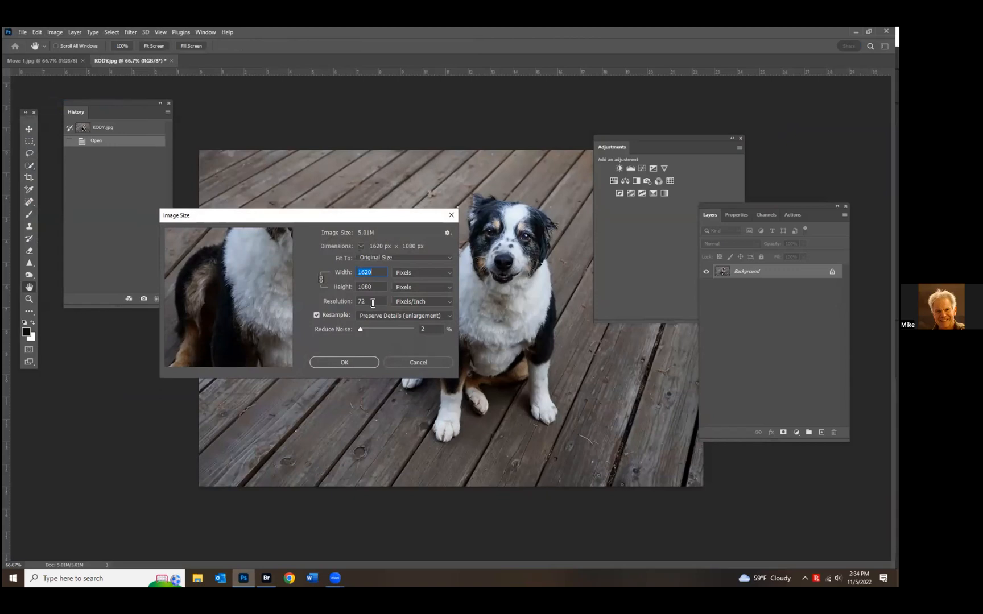
{"action": "left_click", "coordinate": [362, 364]}
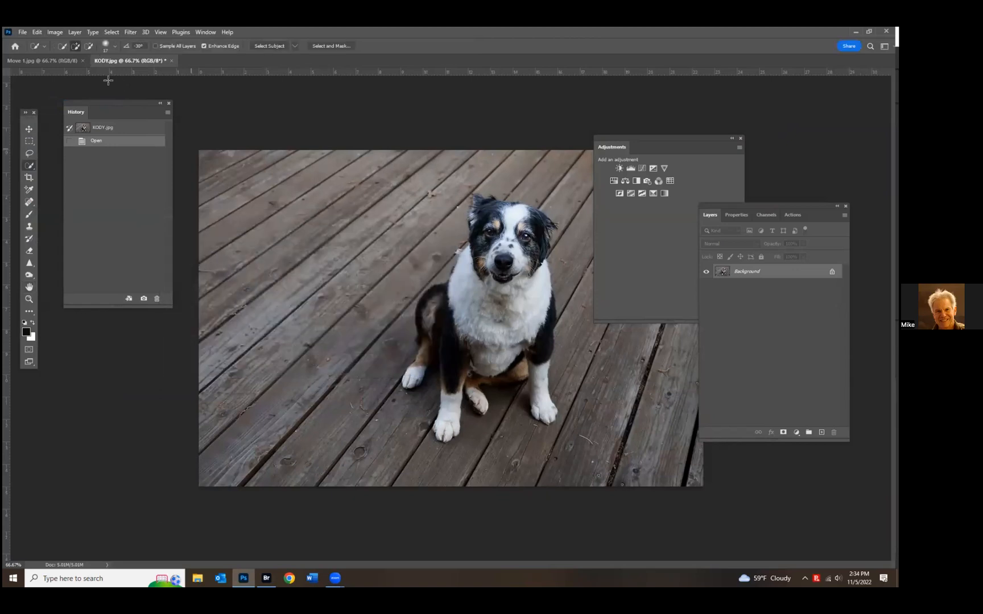
- Check the pixel dimensions and resolution of Move 1.jpg for comparison without resizing it, and close that file
{"action": "left_click", "coordinate": [42, 60]}
{"action": "left_click", "coordinate": [54, 32]}
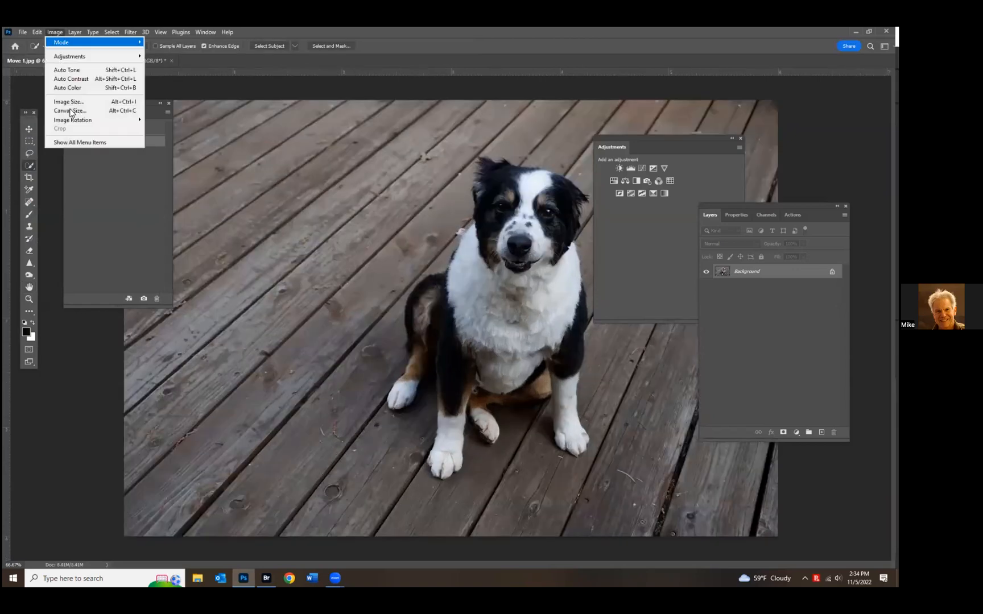
{"action": "left_click", "coordinate": [64, 101]}
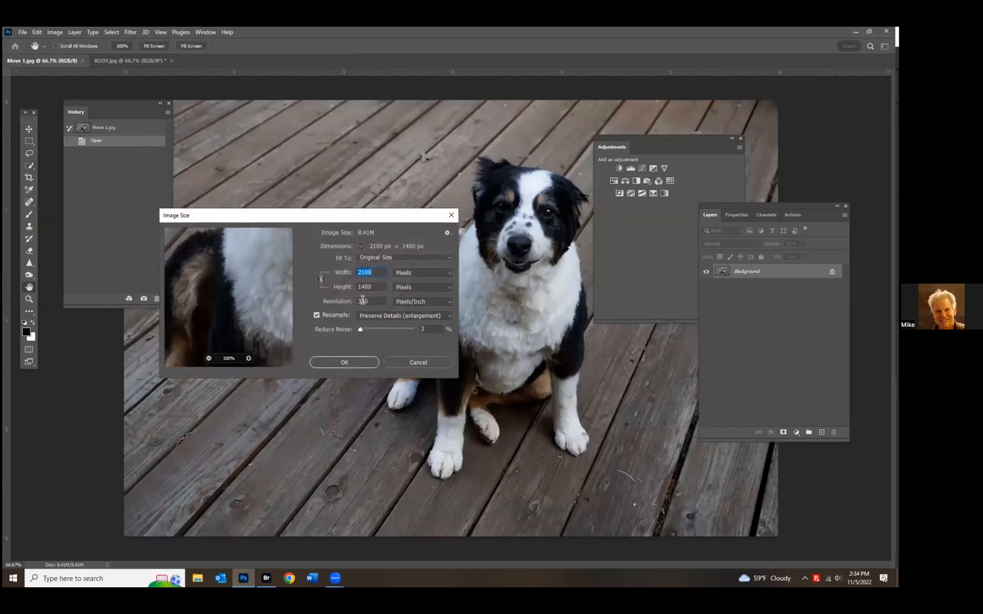
{"action": "left_click", "coordinate": [381, 287]}
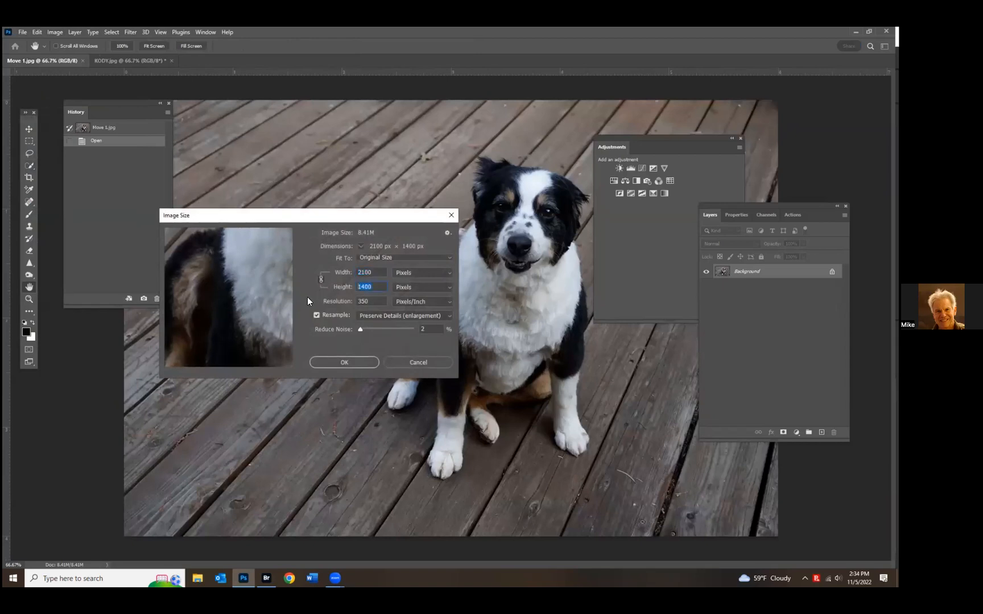
{"action": "key", "text": "Tab"}
{"action": "left_click", "coordinate": [407, 363]}
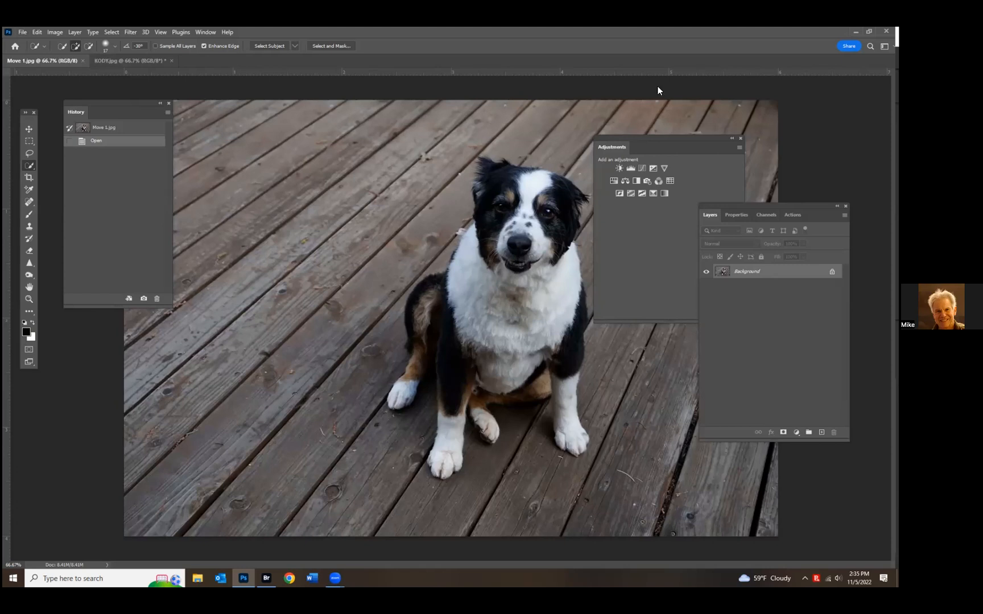
{"action": "left_click", "coordinate": [83, 60]}
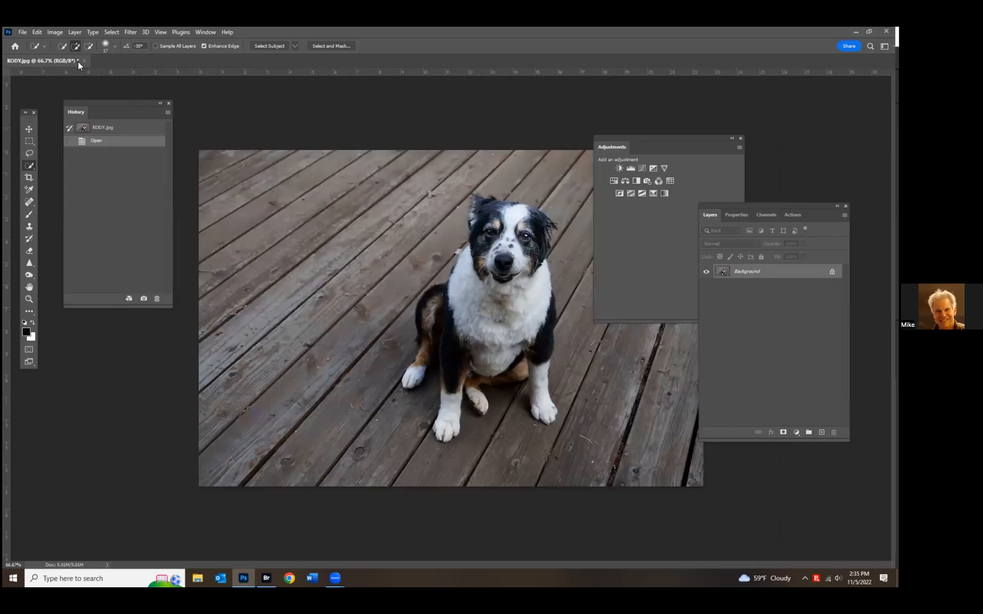